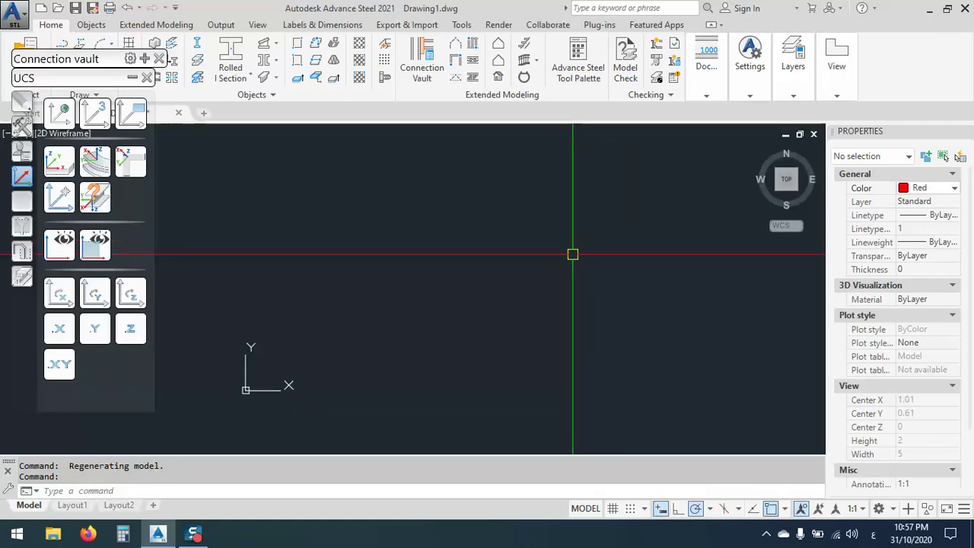
Switch the keyboard input language to English (United States).
key(Return)
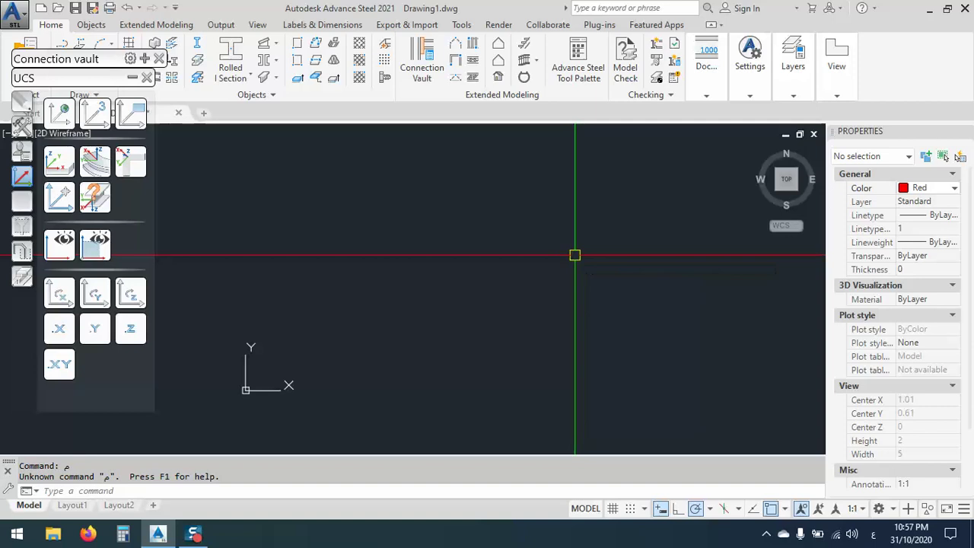
click(875, 536)
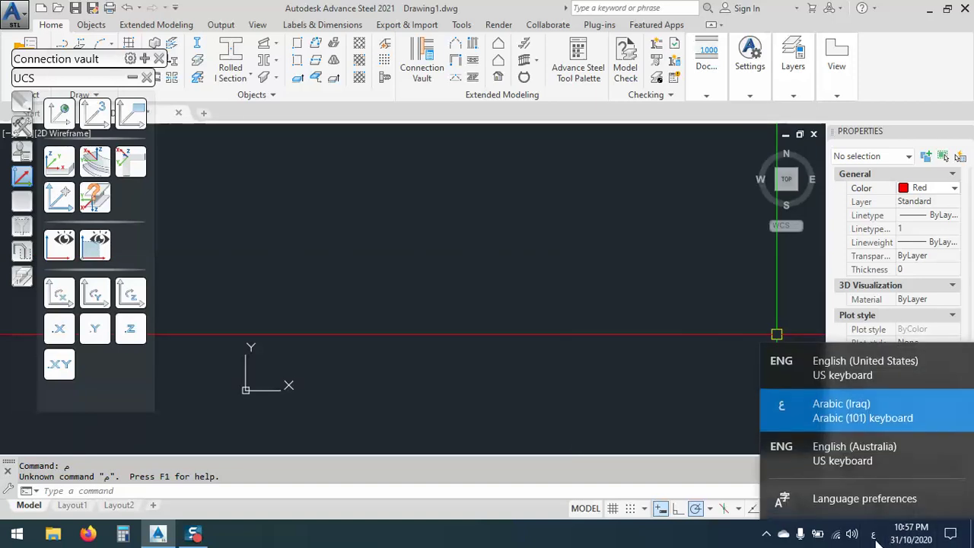
click(841, 376)
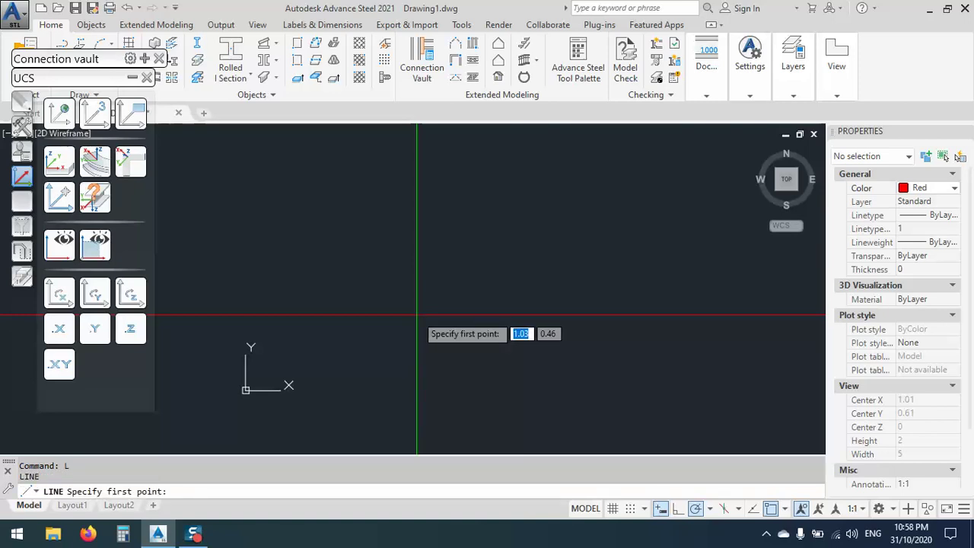
Draw a horizontal line about 1.8 units long across the middle of the drawing.
click(274, 275)
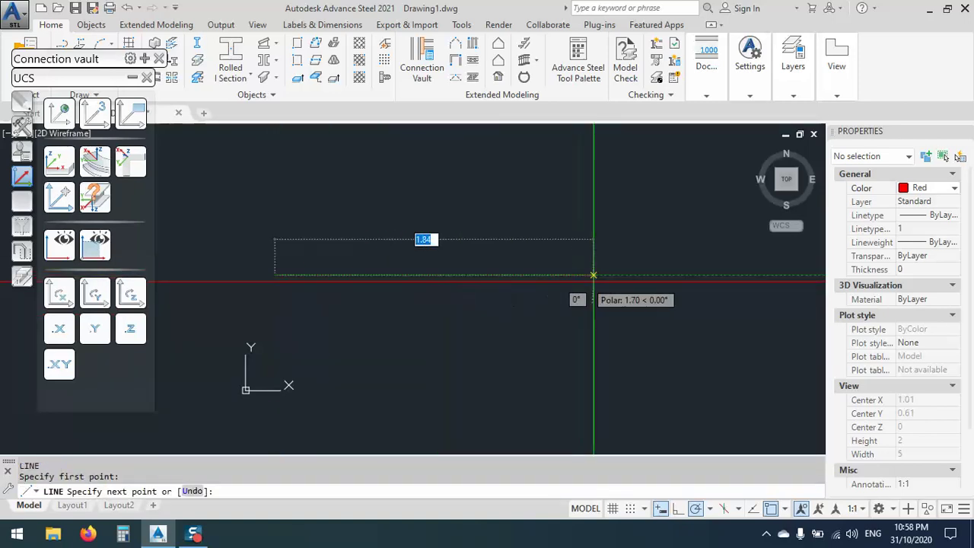
click(623, 275)
right_click(646, 226)
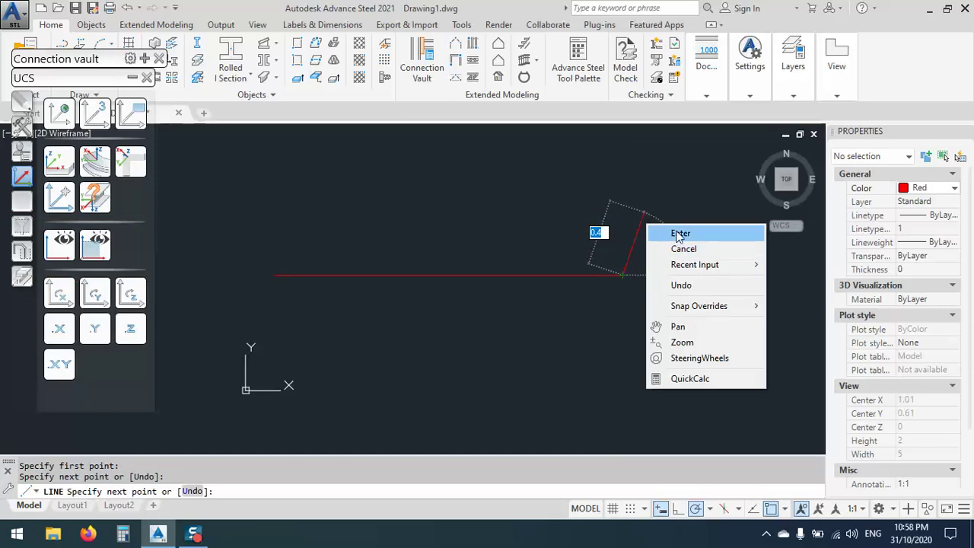
click(680, 234)
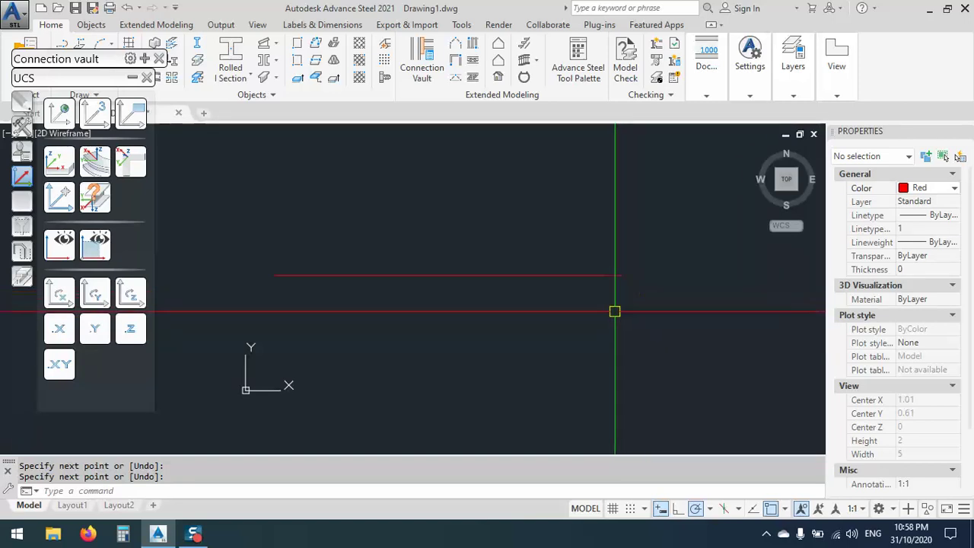
Erase the horizontal line from the drawing.
key(Escape)
click(598, 328)
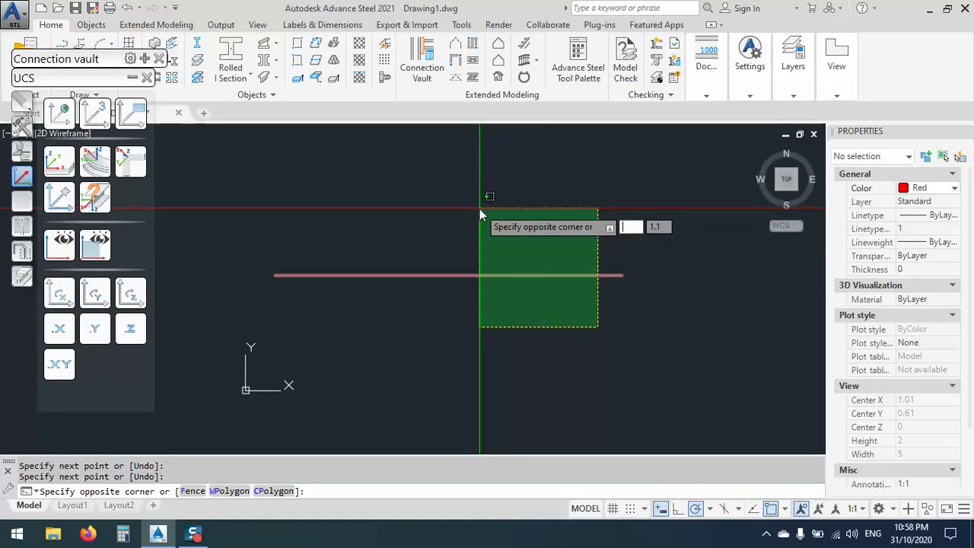
key(Escape)
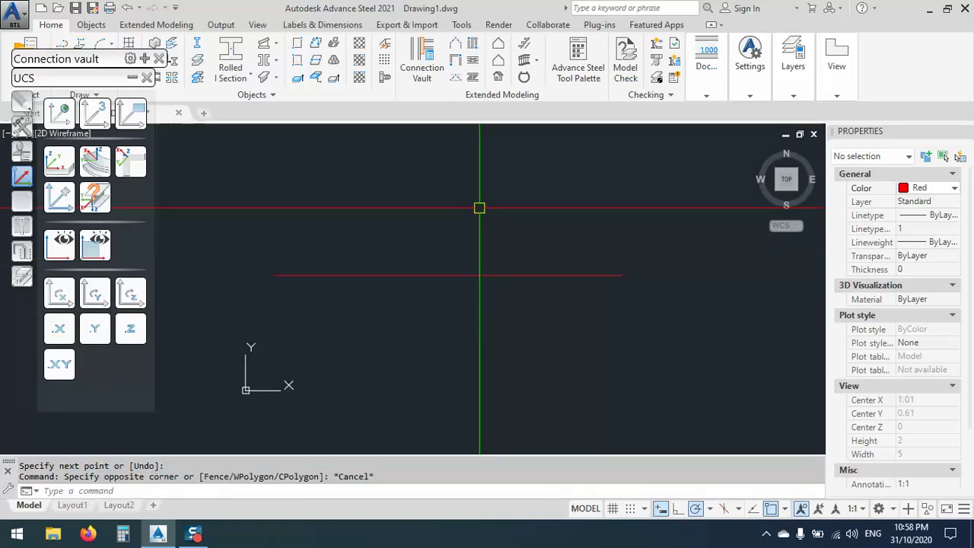
click(480, 223)
click(411, 350)
key(Delete)
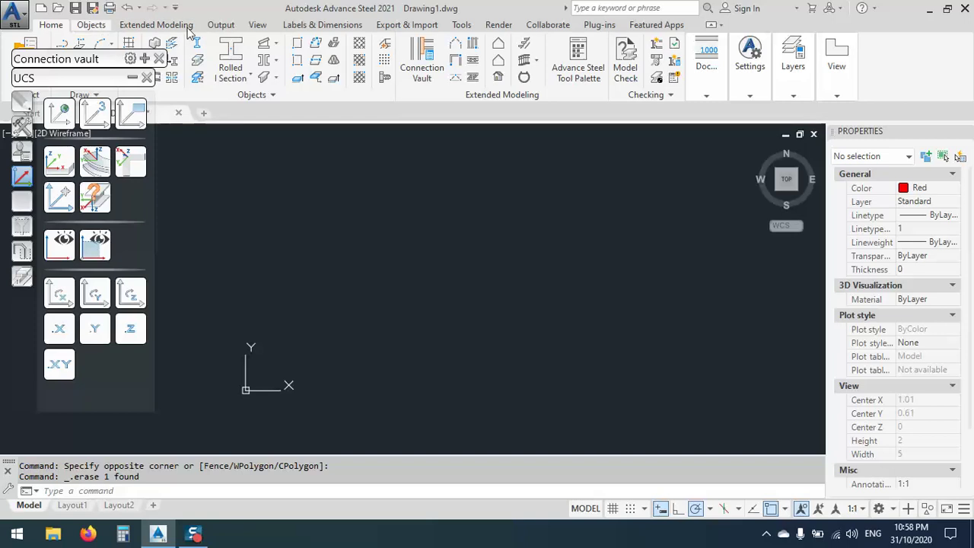
Set the view to SW Isometric and move the collapsed tool palette clear of the ribbon.
scroll(188, 30, down, 1)
click(61, 25)
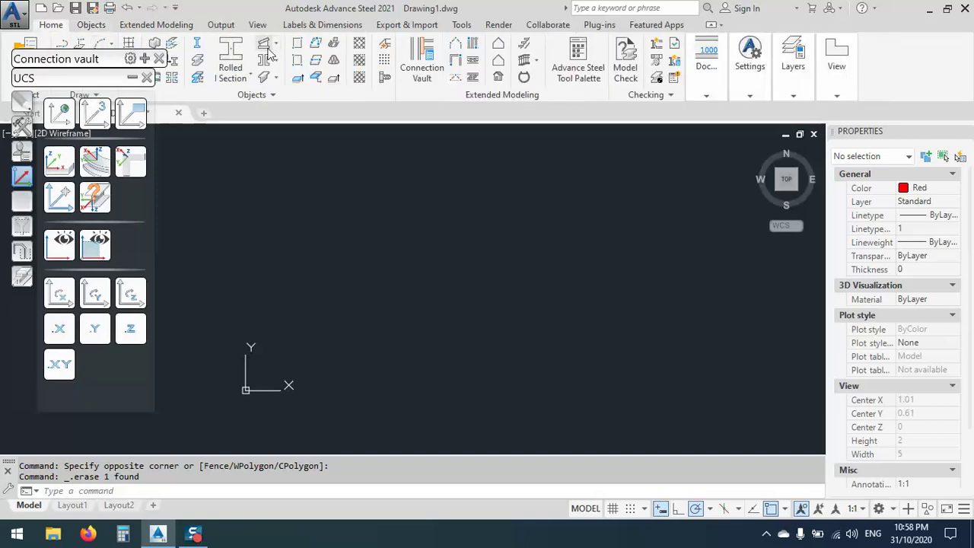
click(777, 195)
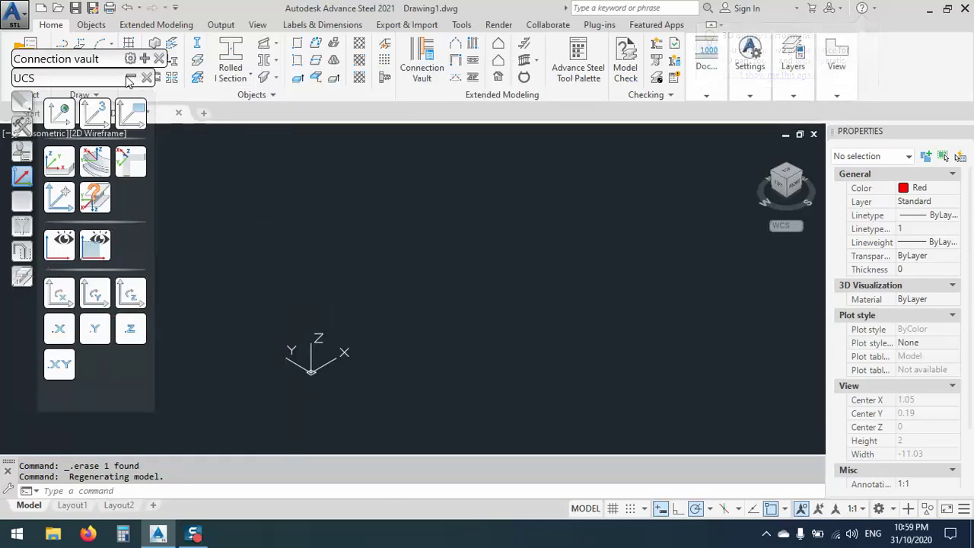
drag(102, 59, 105, 204)
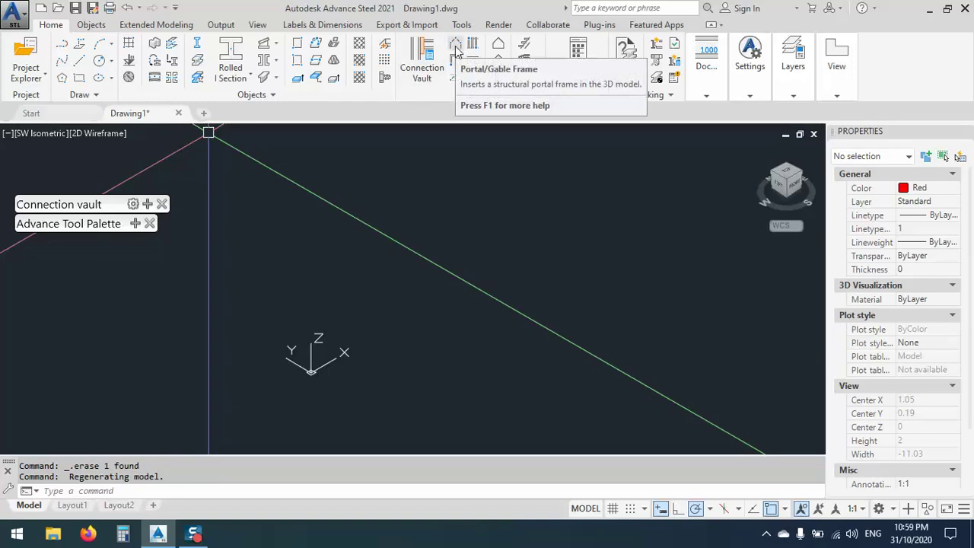
Insert a portal frame near the origin with its second column 20000 along the X direction and a picked apex point.
click(455, 50)
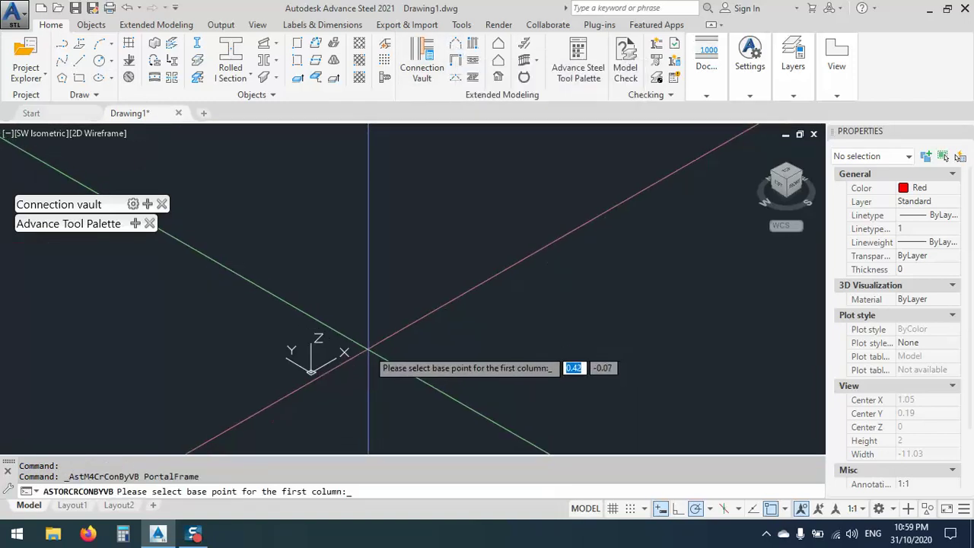
click(366, 348)
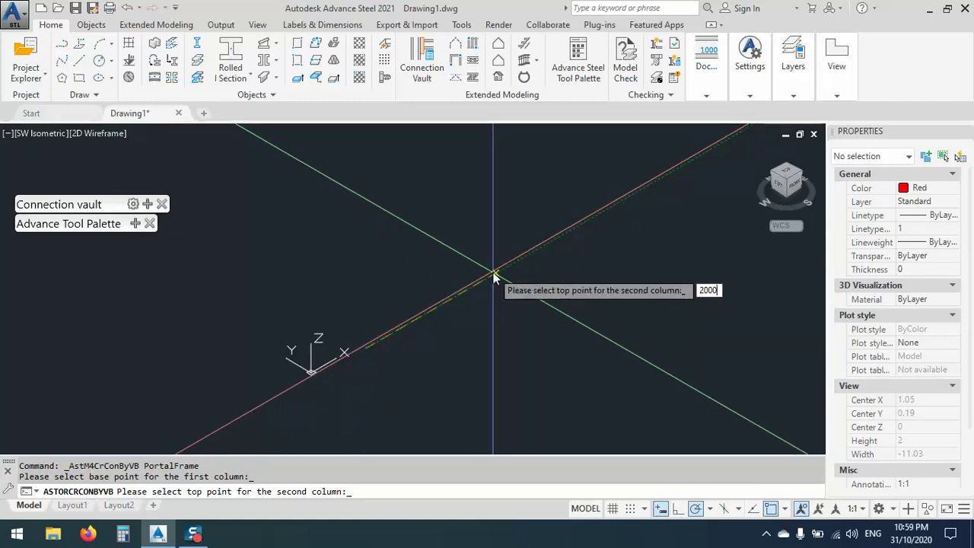
text(20000)
key(Return)
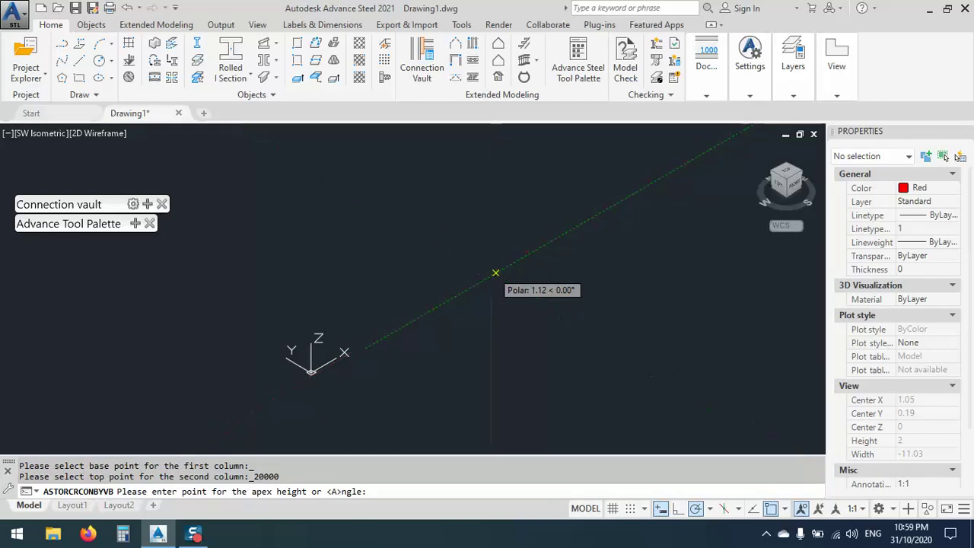
click(496, 273)
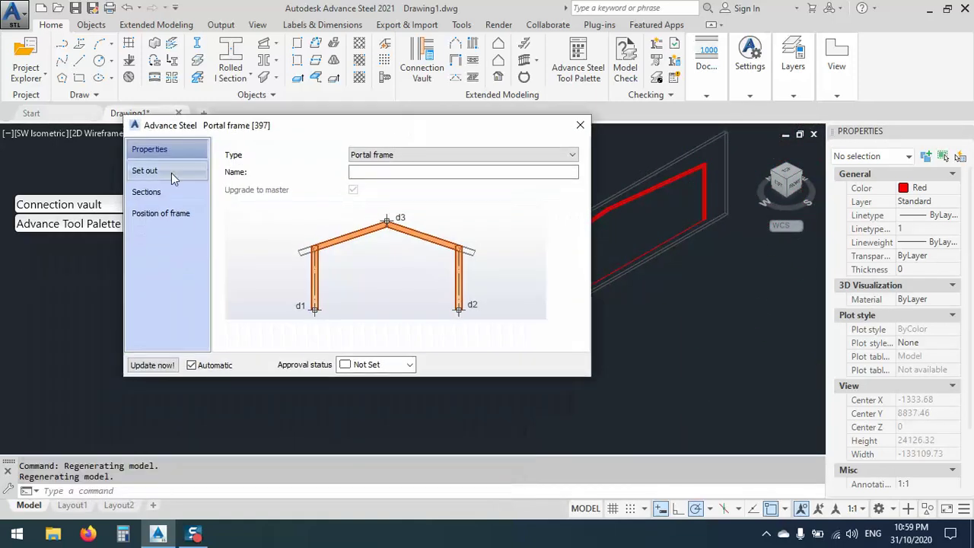
Set the portal frame's total height to 7500 and close its settings.
click(172, 172)
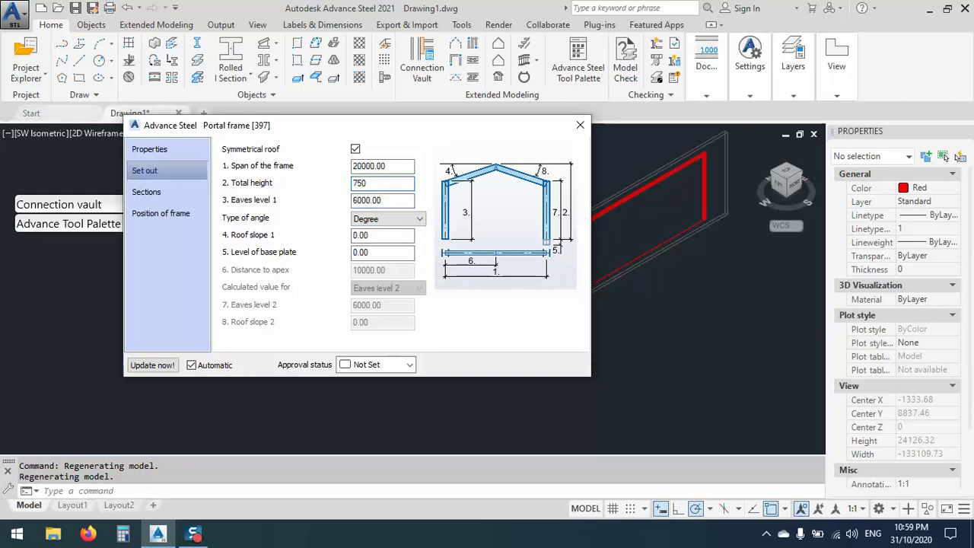
click(387, 201)
drag(487, 127, 370, 163)
click(463, 159)
Try erasing the grey box around the portal frame, and undo the erase.
scroll(529, 339, up, 8)
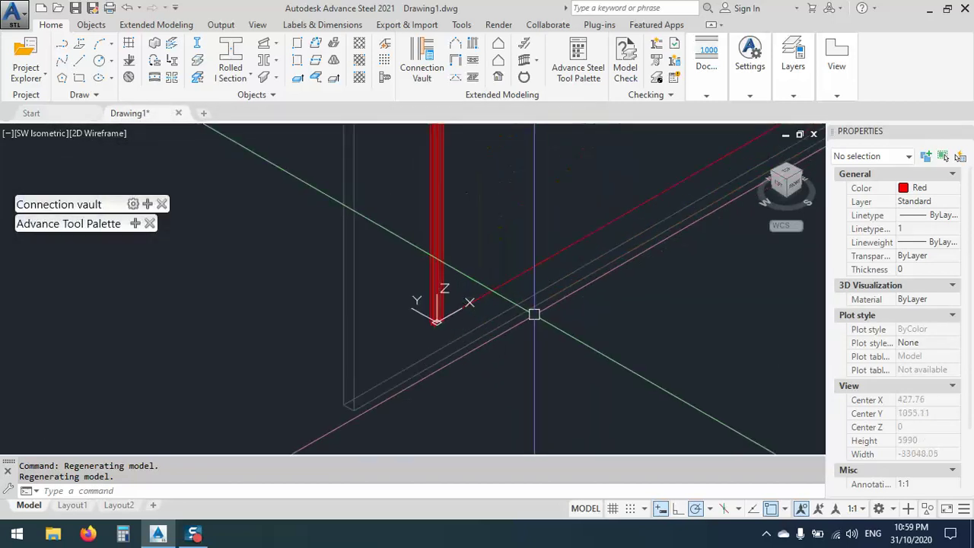
click(458, 303)
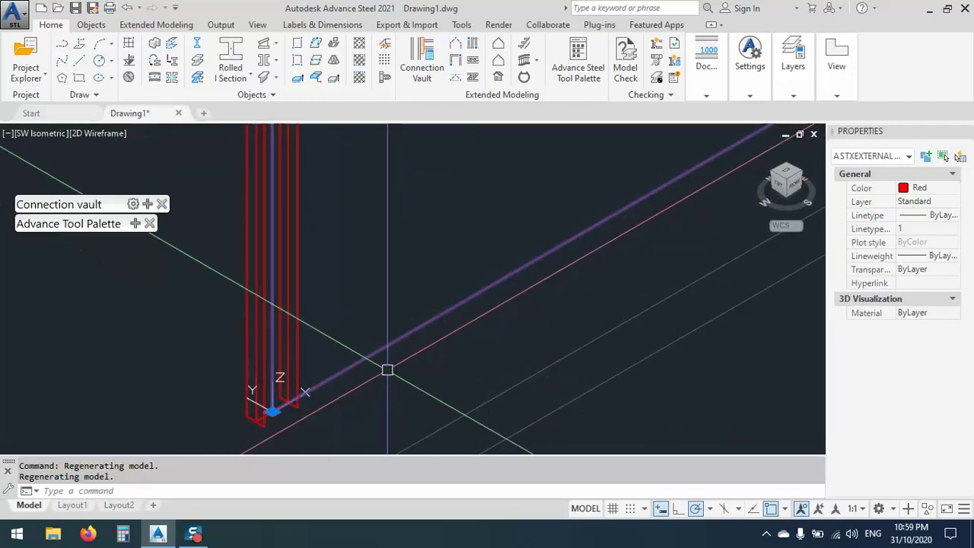
scroll(387, 370, down, 3)
scroll(387, 371, down, 3)
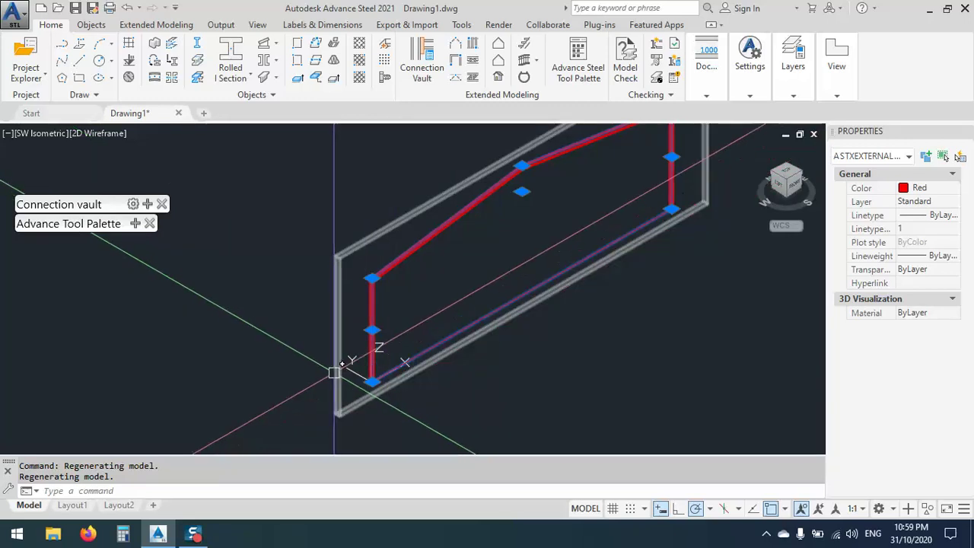
key(Escape)
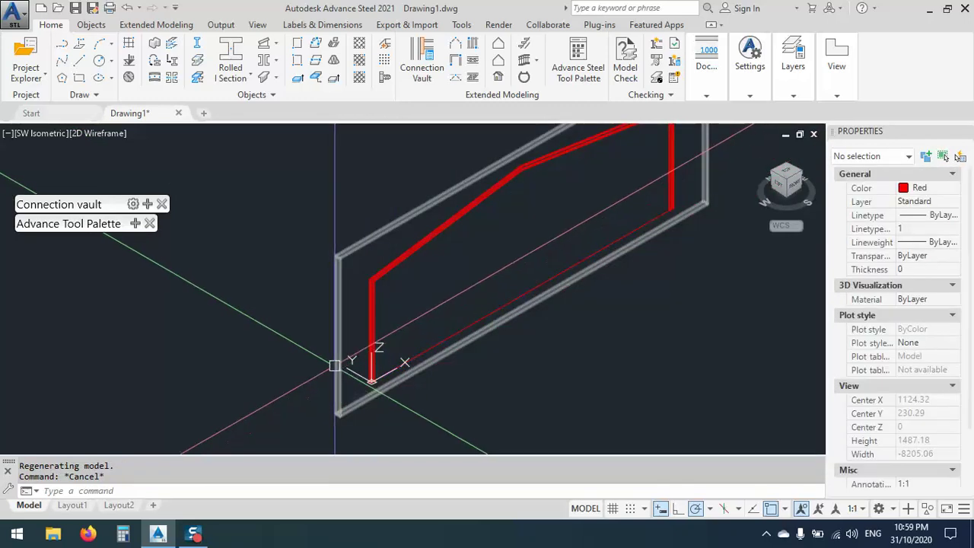
click(335, 369)
key(Delete)
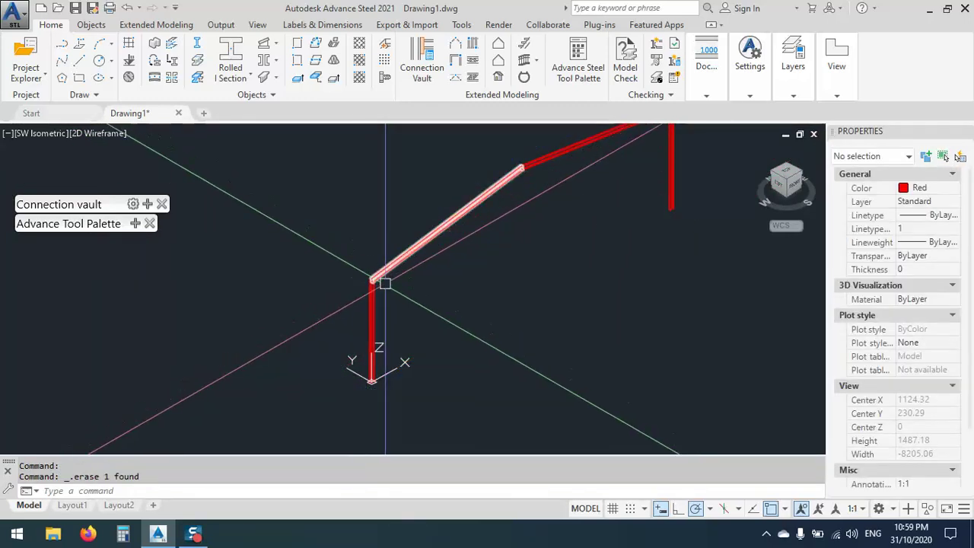
key(ctrl+z)
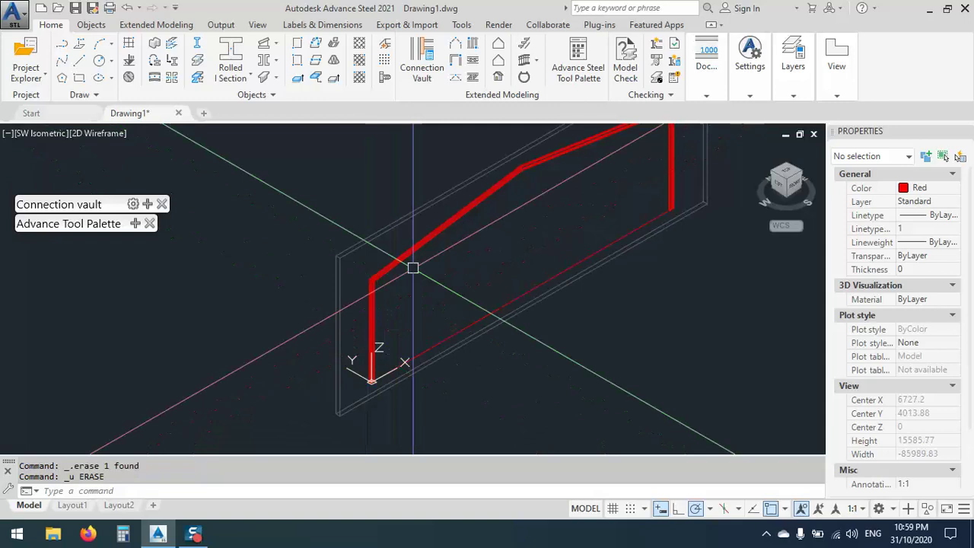
Explode the portal frame into separate members and axis lines.
click(423, 352)
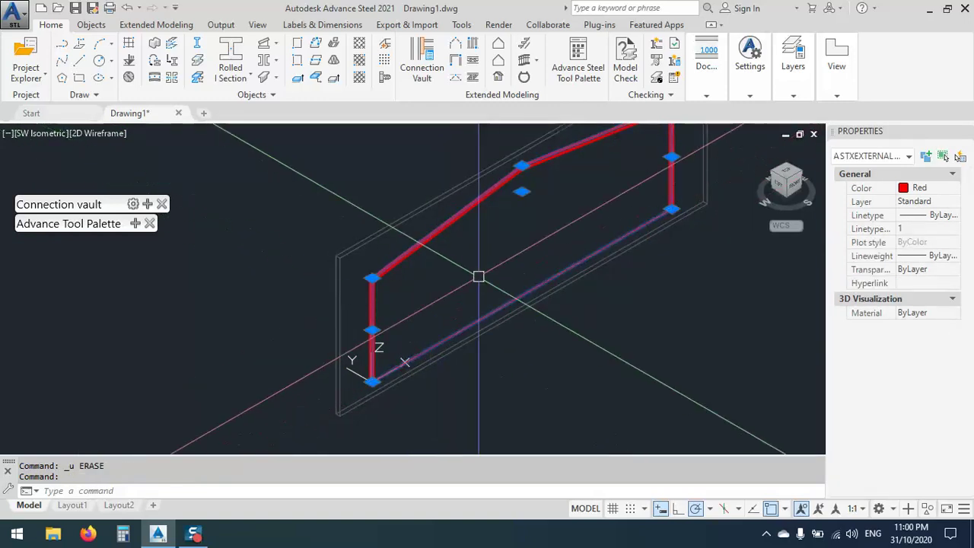
text(x)
key(Return)
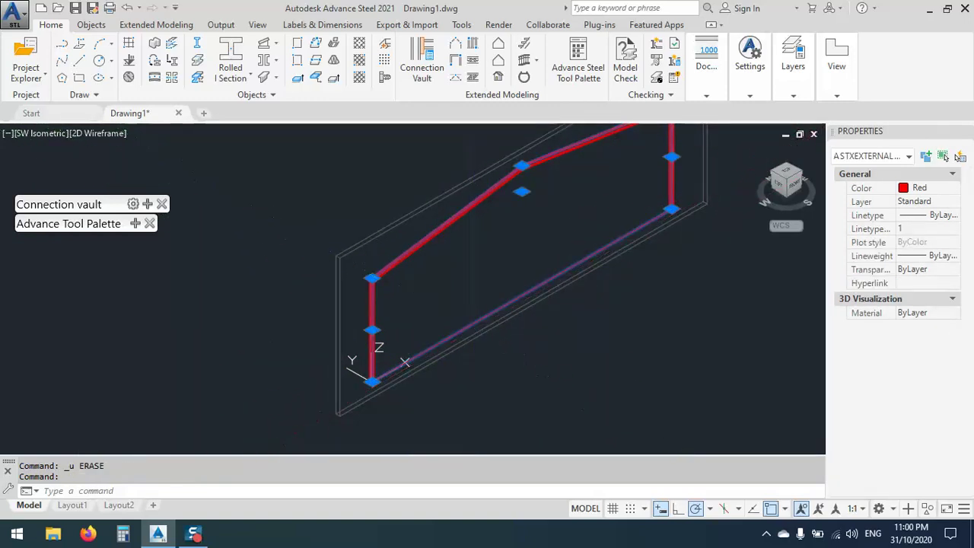
click(458, 334)
key(Escape)
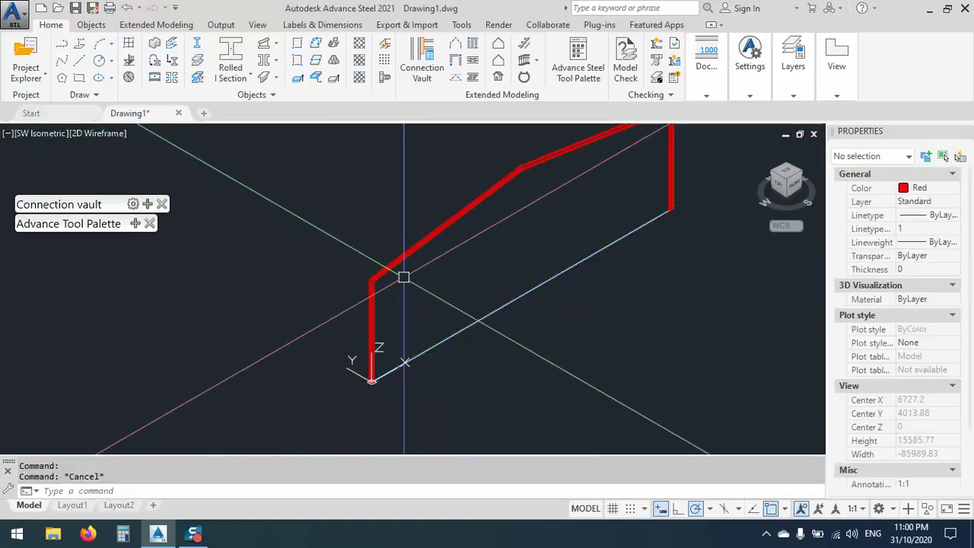
Erase the steel profiles of both columns and both rafters, keeping only the frame's axis lines.
scroll(365, 290, up, 3)
scroll(365, 290, up, 3)
click(388, 273)
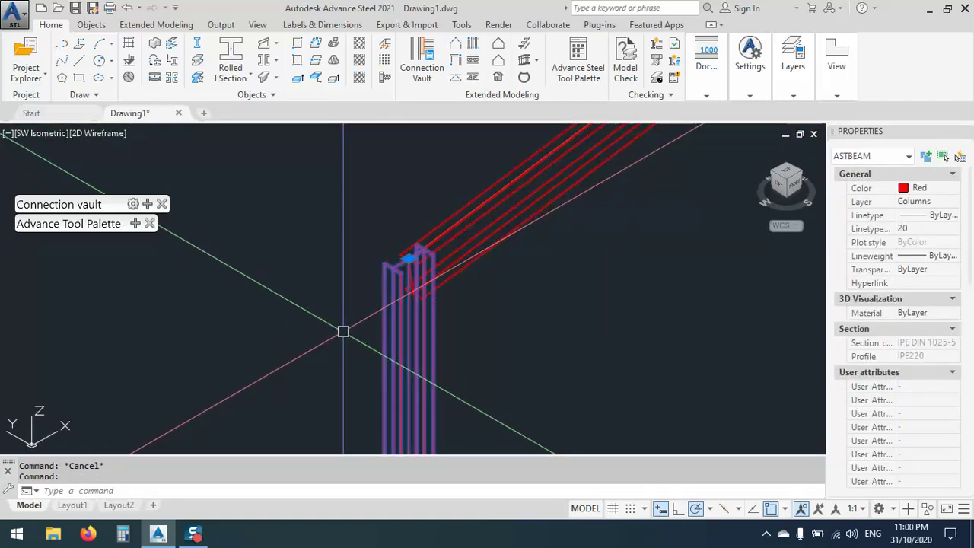
text(e)
key(Return)
scroll(345, 335, down, 5)
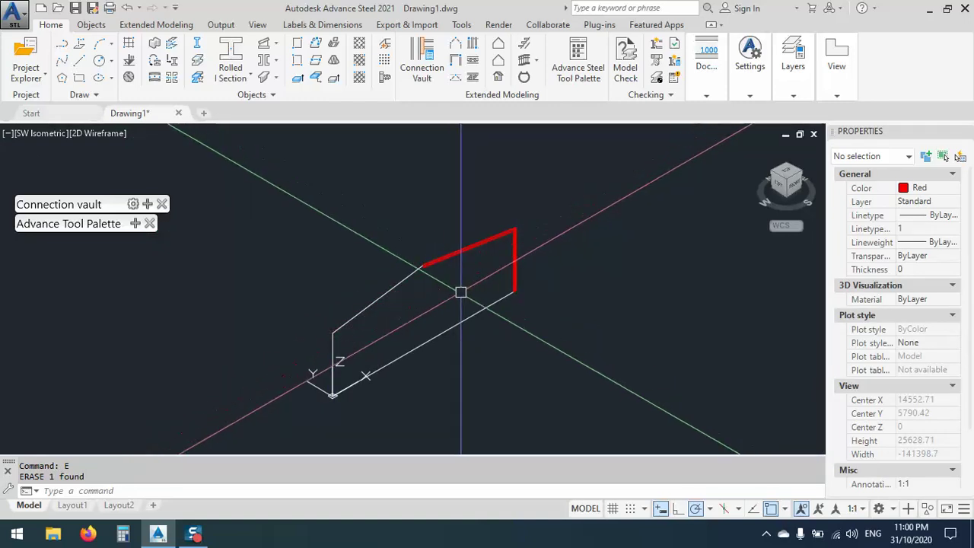
scroll(496, 270, up, 5)
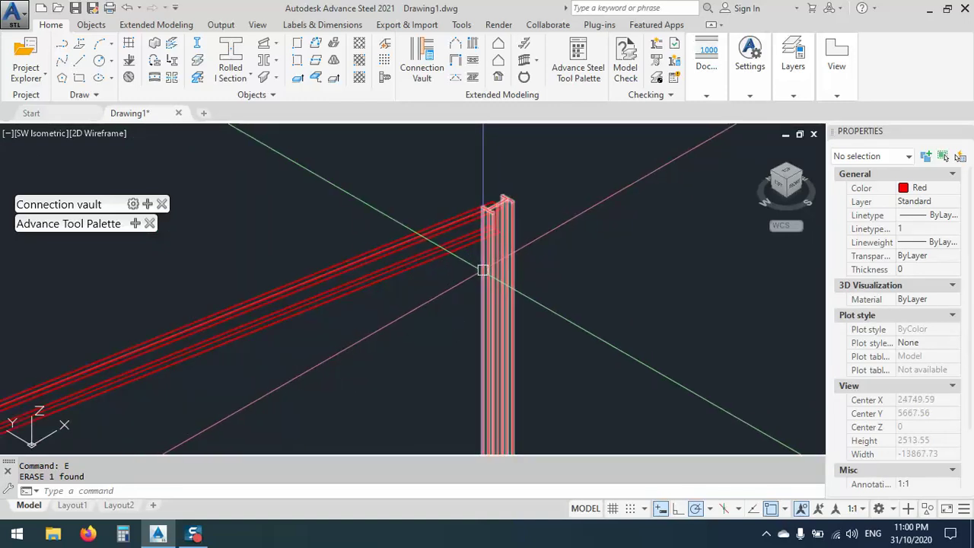
click(482, 269)
click(448, 251)
key(Delete)
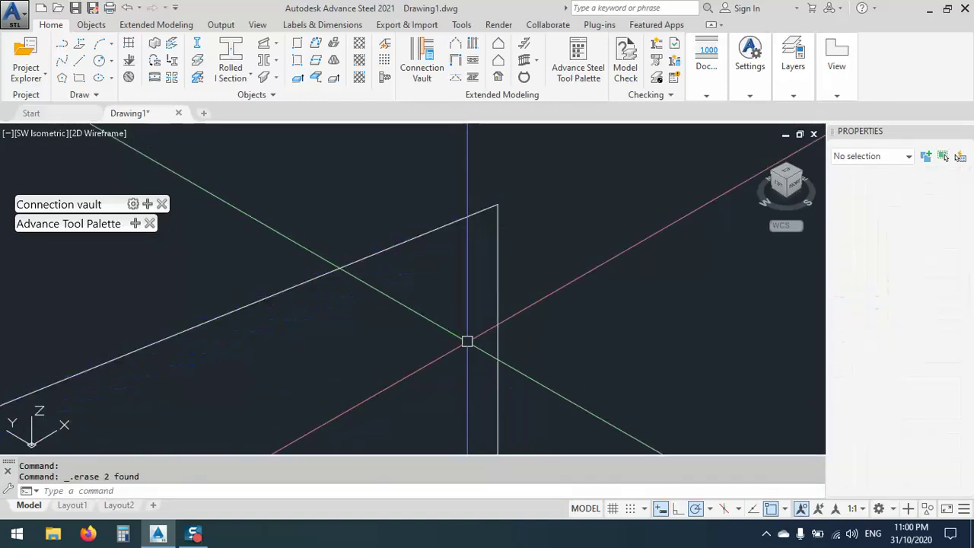
Place a tapered beam as the first column, from the origin base point up to the eaves corner of the outline.
scroll(482, 195, down, 4)
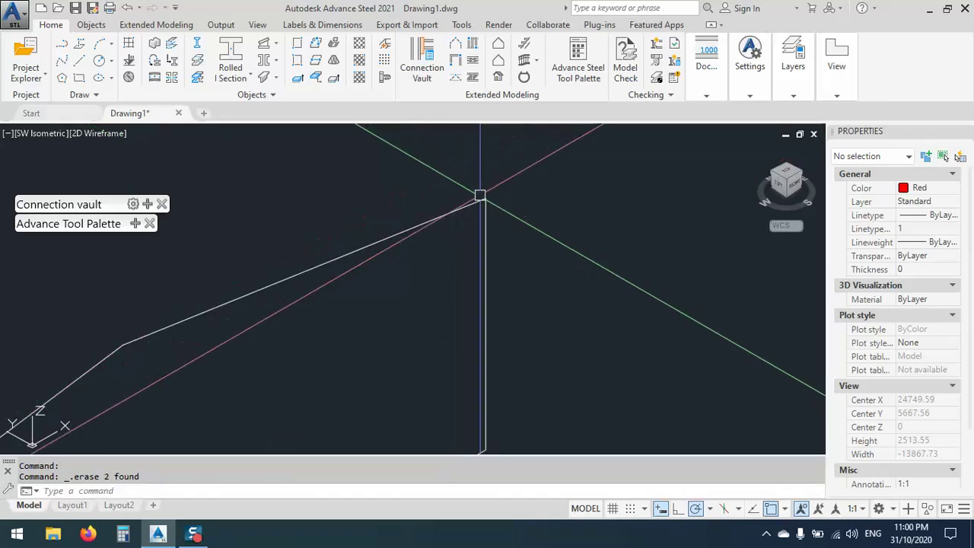
middle_drag(337, 304, 446, 264)
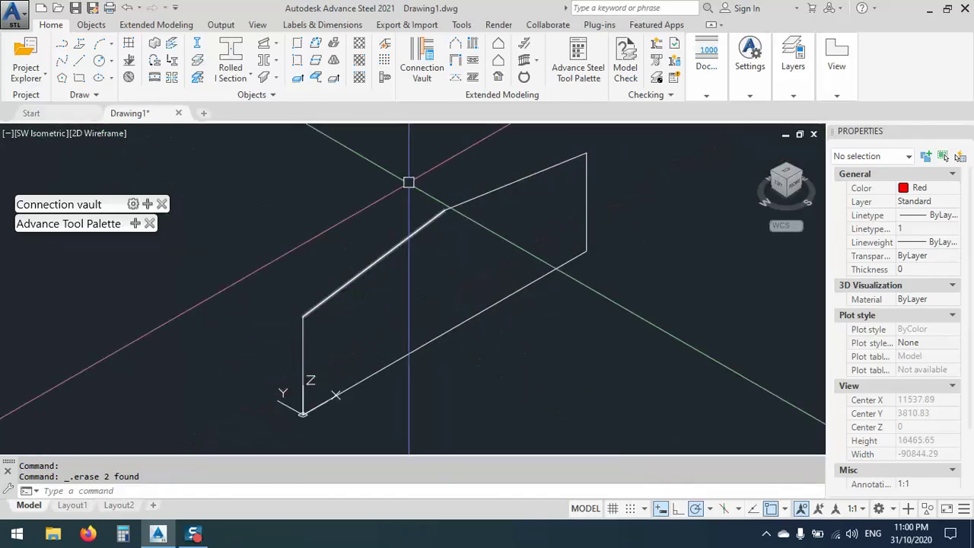
click(264, 45)
click(303, 413)
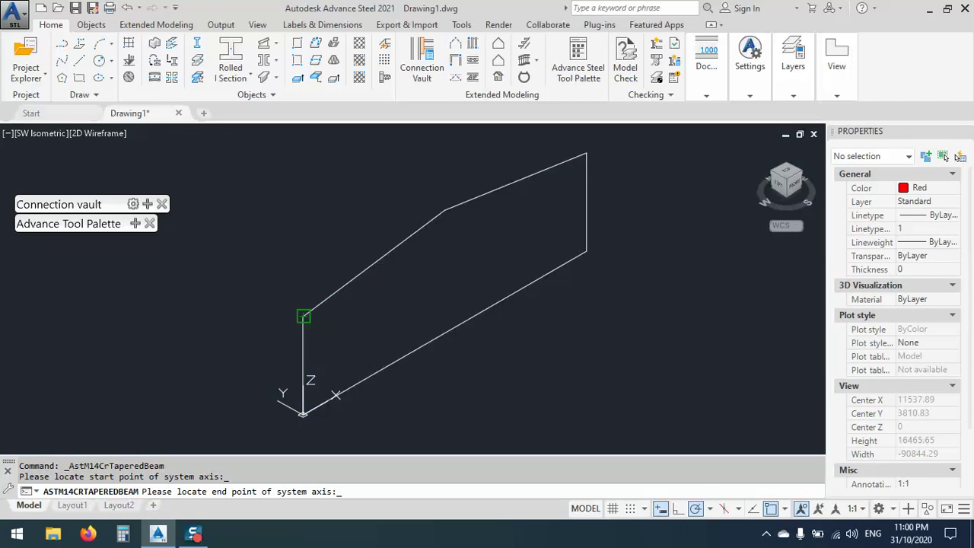
click(303, 315)
click(429, 165)
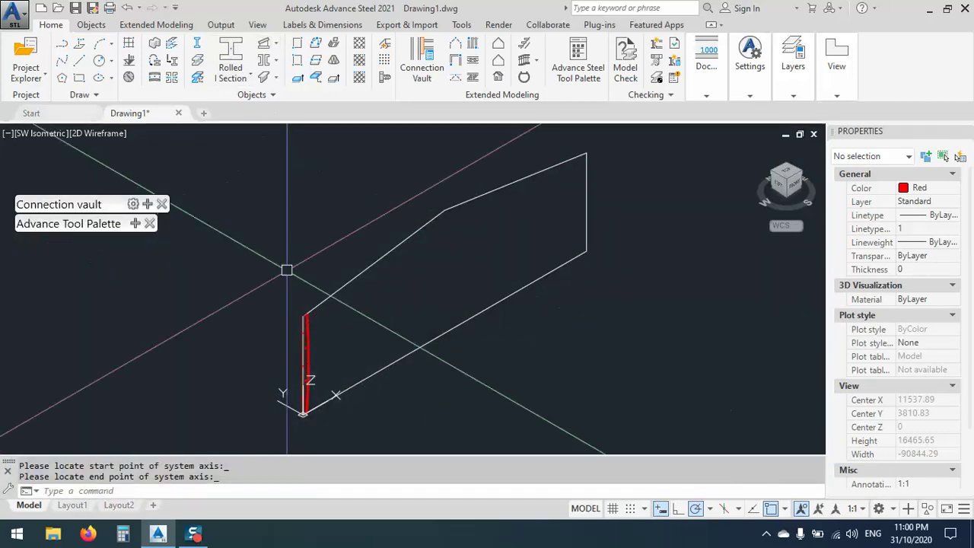
Place a tapered beam as the first rafter, from the eaves corner above the first column up to the ridge point.
scroll(302, 317, up, 5)
click(264, 44)
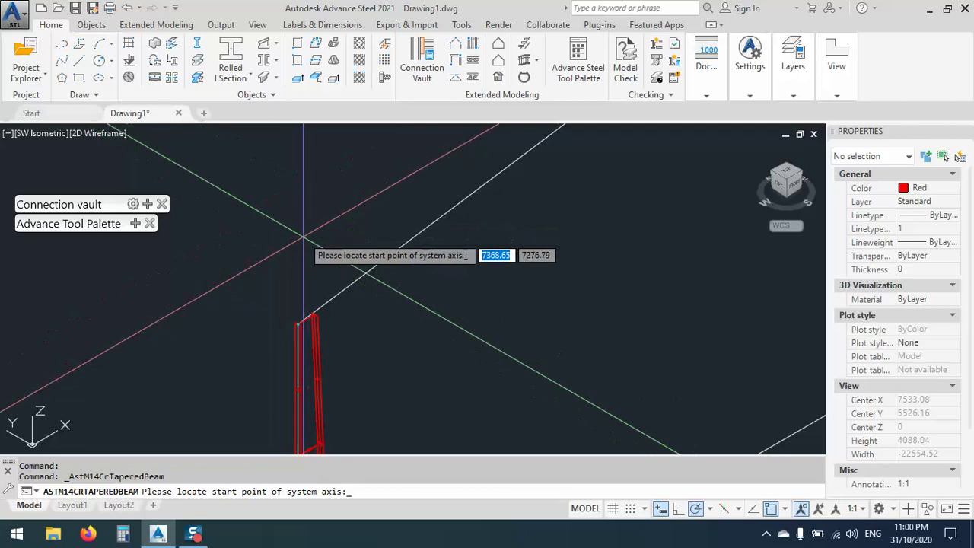
scroll(293, 242, up, 4)
scroll(260, 237, up, 10)
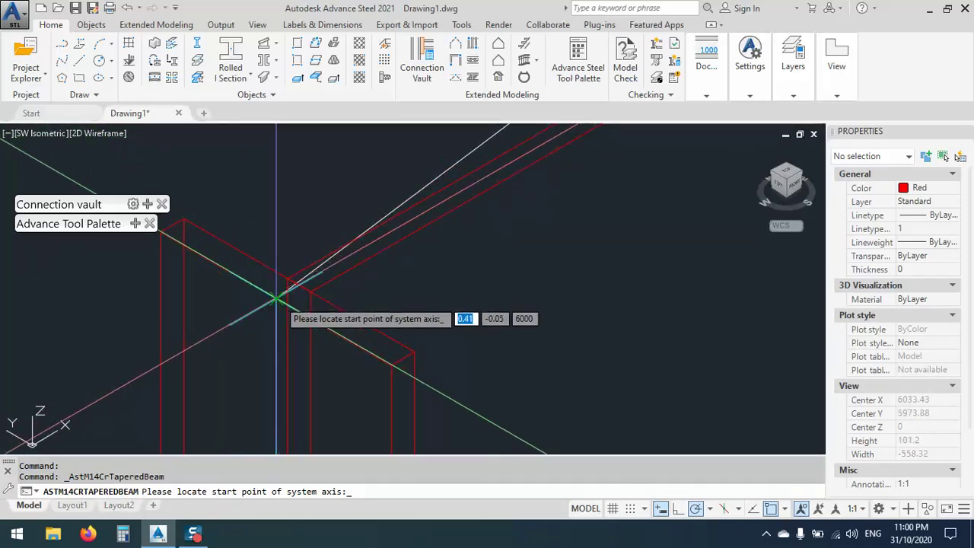
click(277, 293)
scroll(245, 337, down, 15)
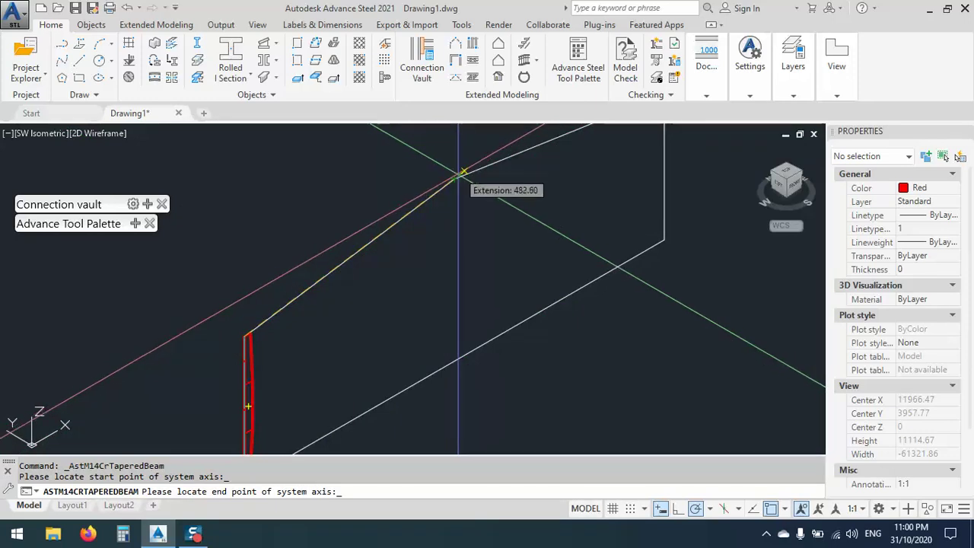
click(454, 179)
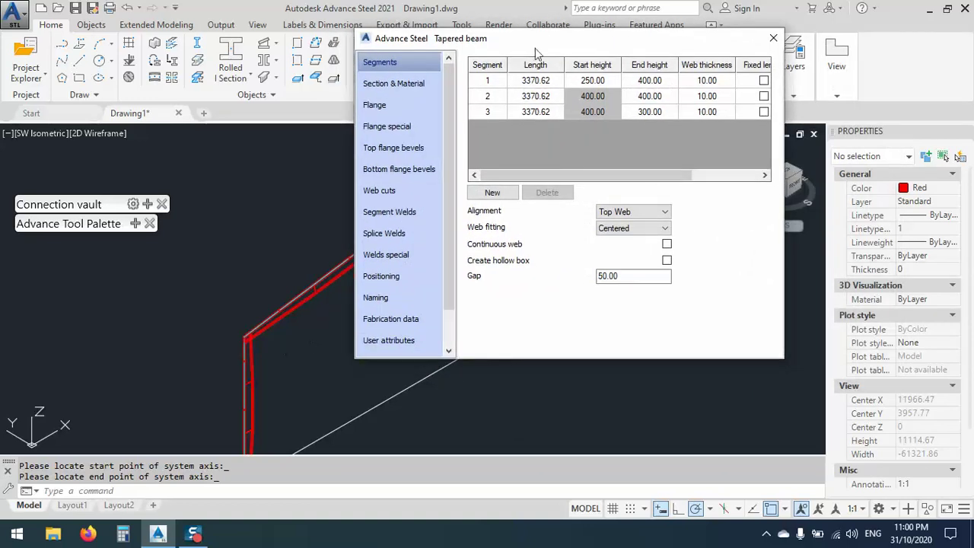
drag(535, 48, 344, 84)
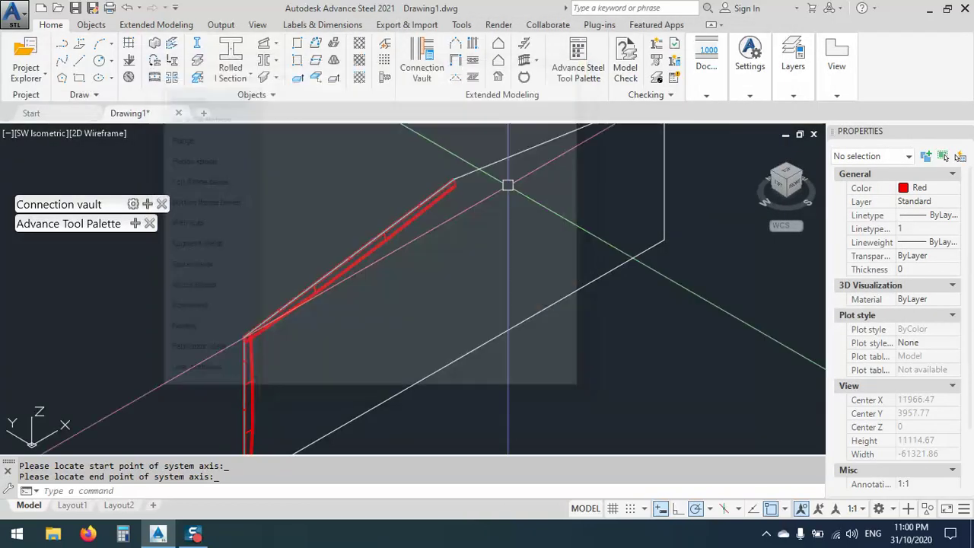
Open the first column's Advance Properties and delete one of its three segments.
scroll(388, 285, down, 2)
scroll(337, 278, up, 4)
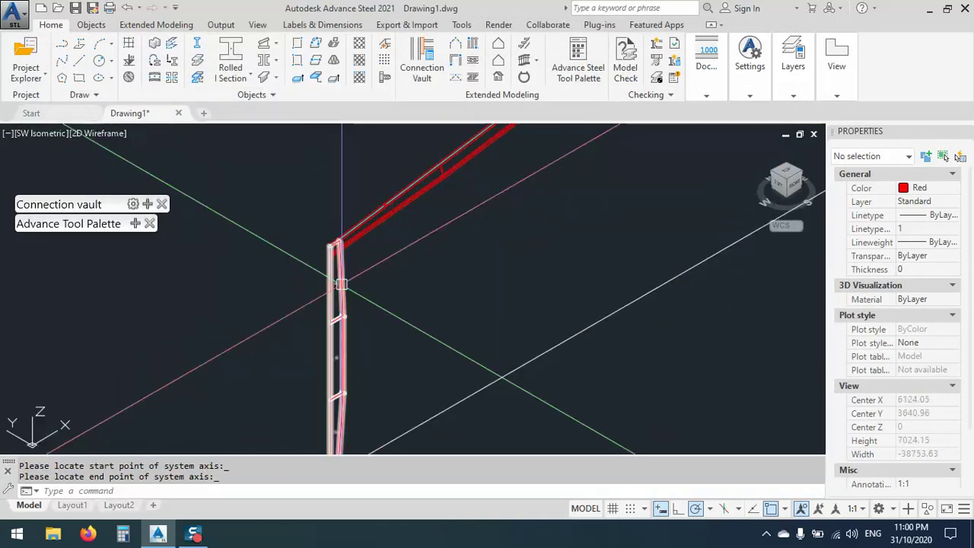
click(342, 284)
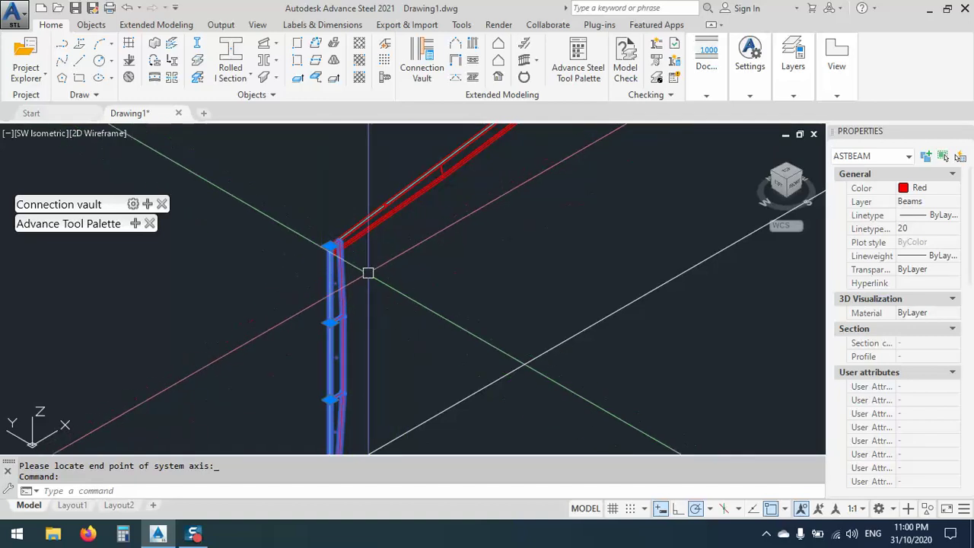
scroll(360, 271, down, 1)
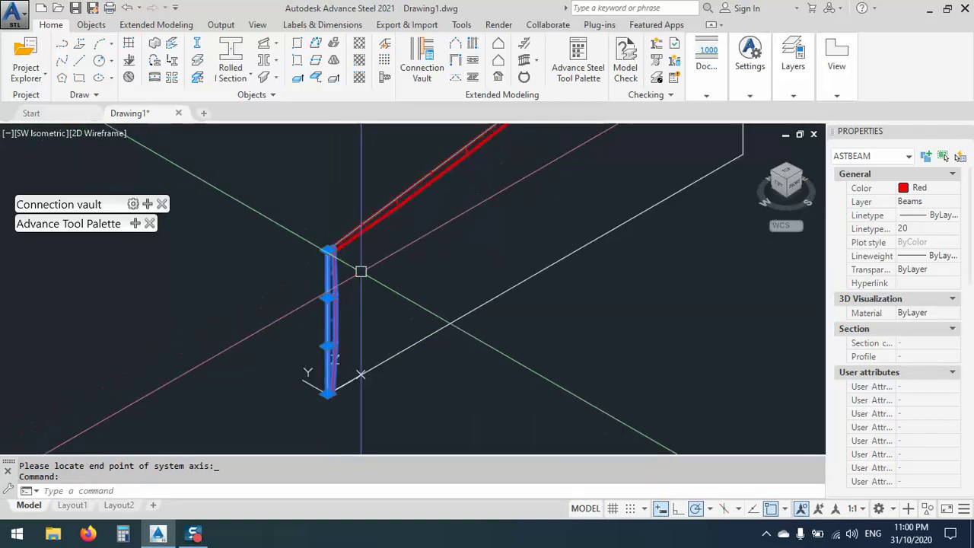
scroll(336, 333, up, 2)
right_click(391, 275)
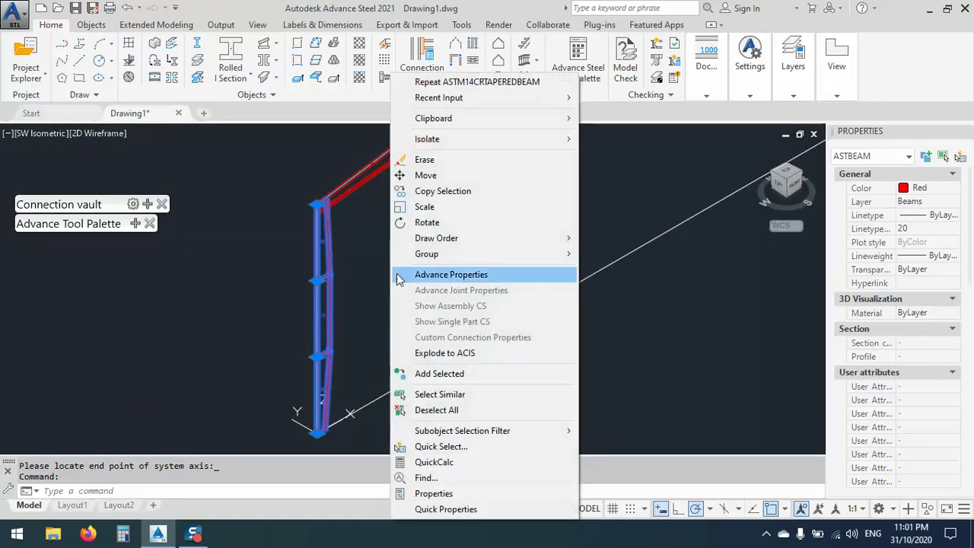
click(436, 274)
drag(301, 76, 617, 44)
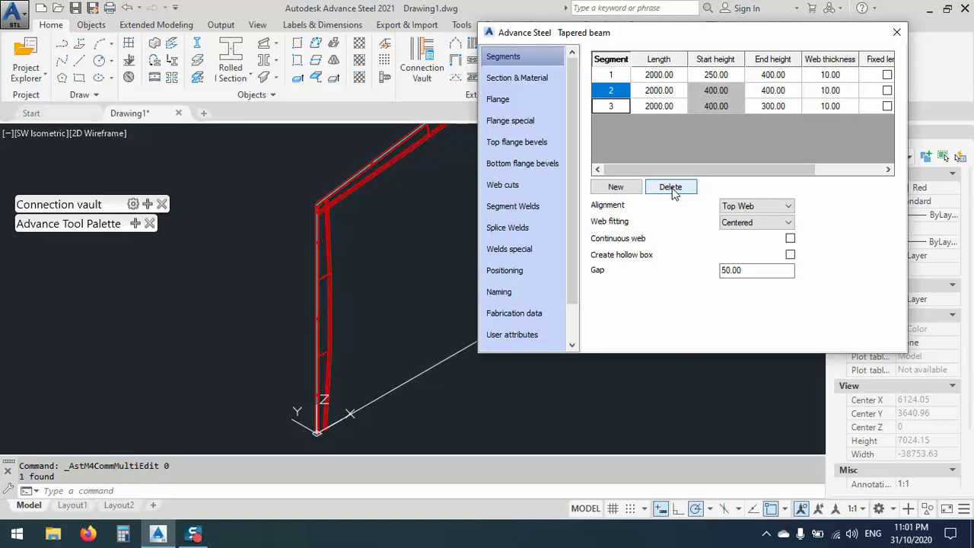
click(671, 188)
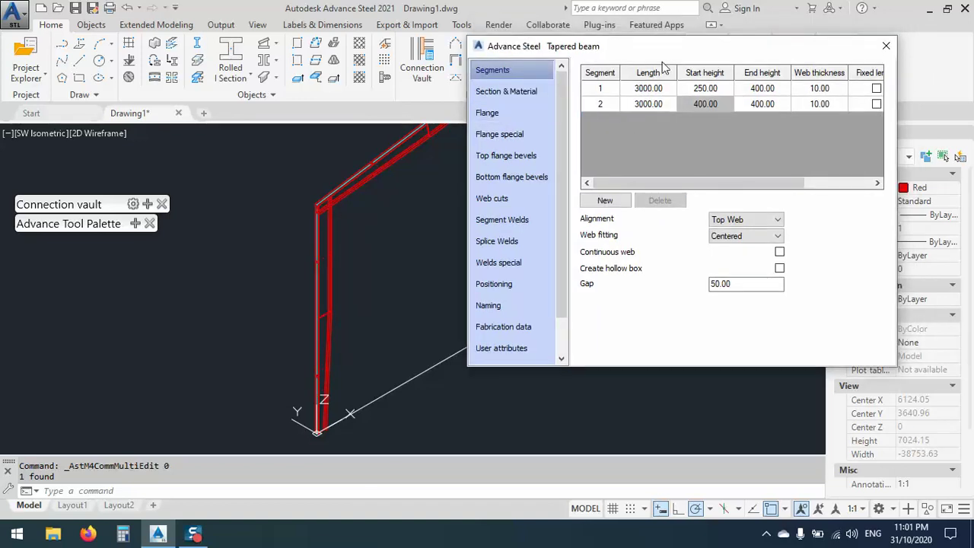
Fix the length of the column's segment 2 and set it to 550.
drag(620, 49, 369, 47)
drag(487, 183, 554, 183)
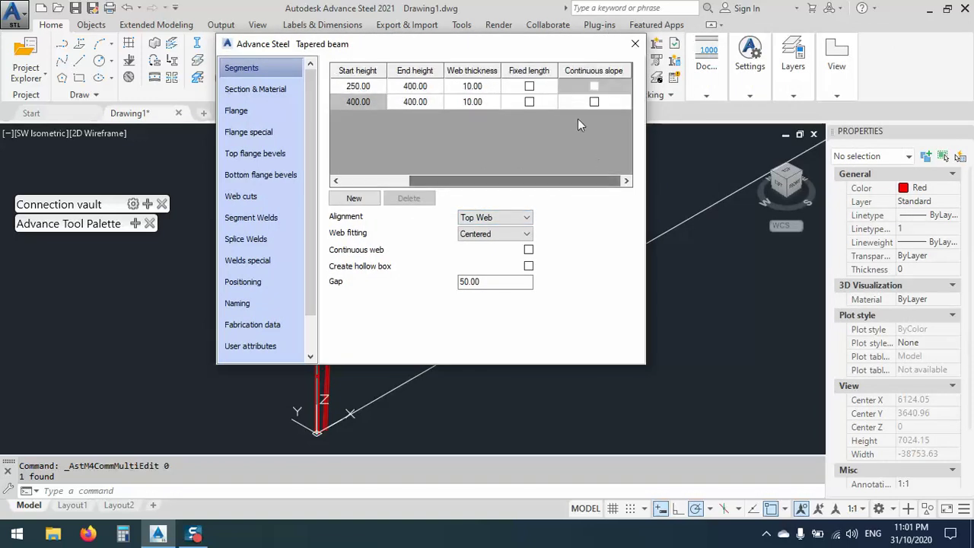
click(528, 102)
drag(523, 181, 455, 180)
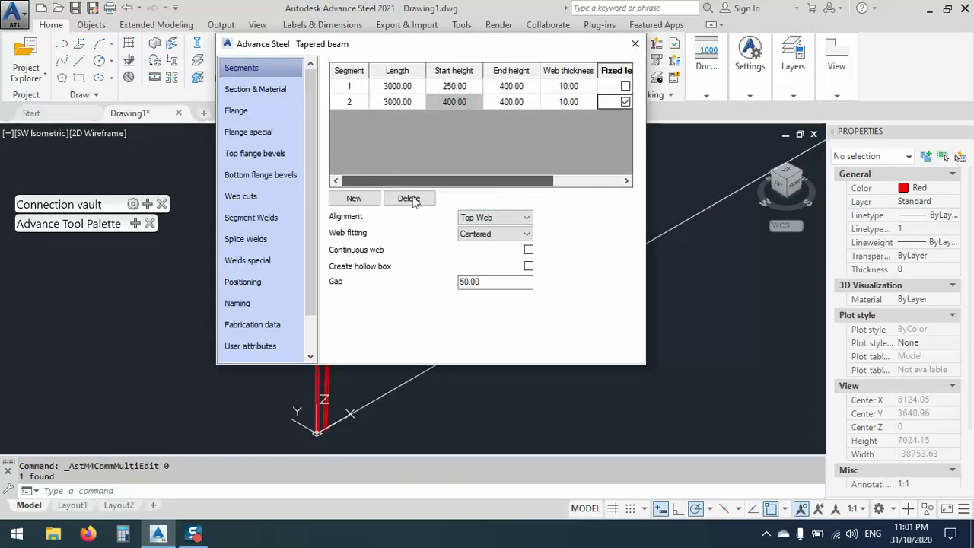
click(413, 101)
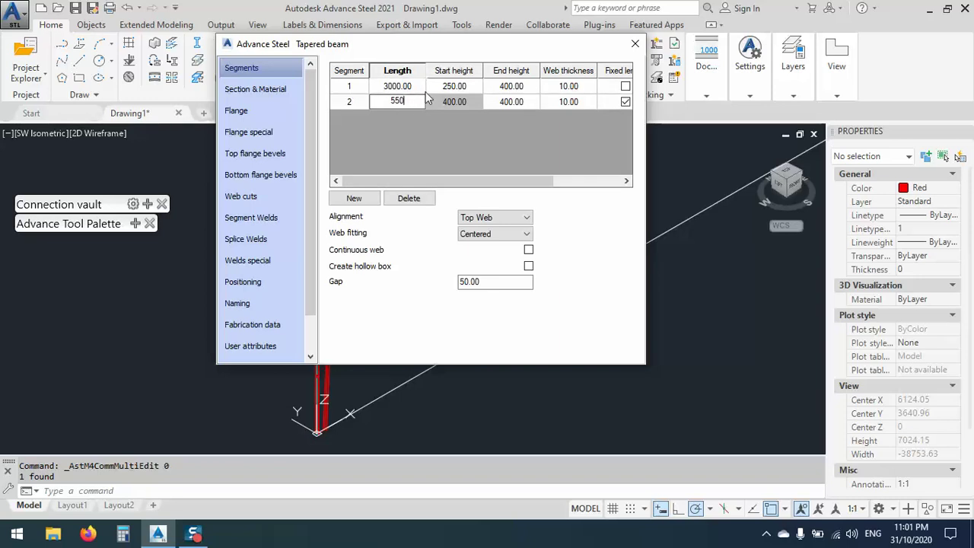
key(Return)
drag(443, 45, 683, 52)
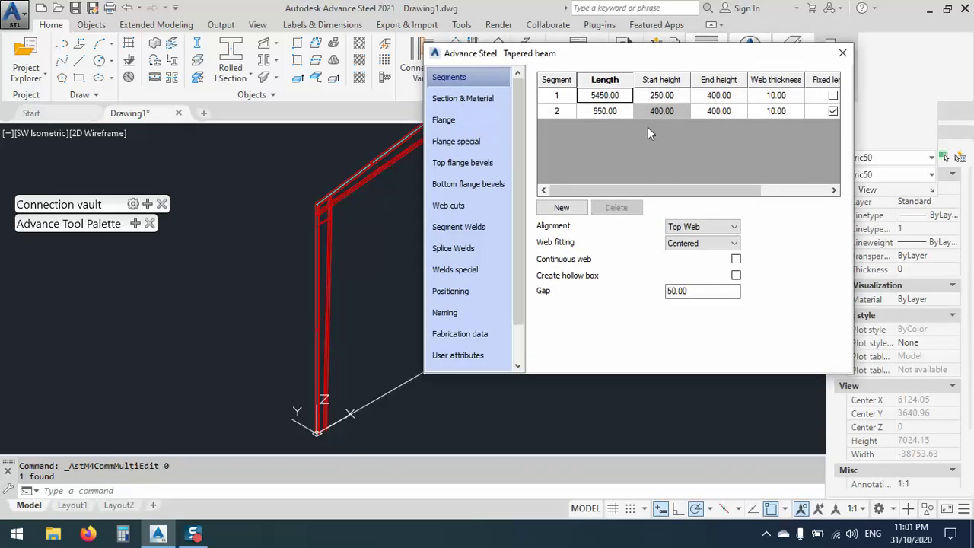
Set the end height of the column's segment 1 to 600 and check the eaves corner.
click(704, 98)
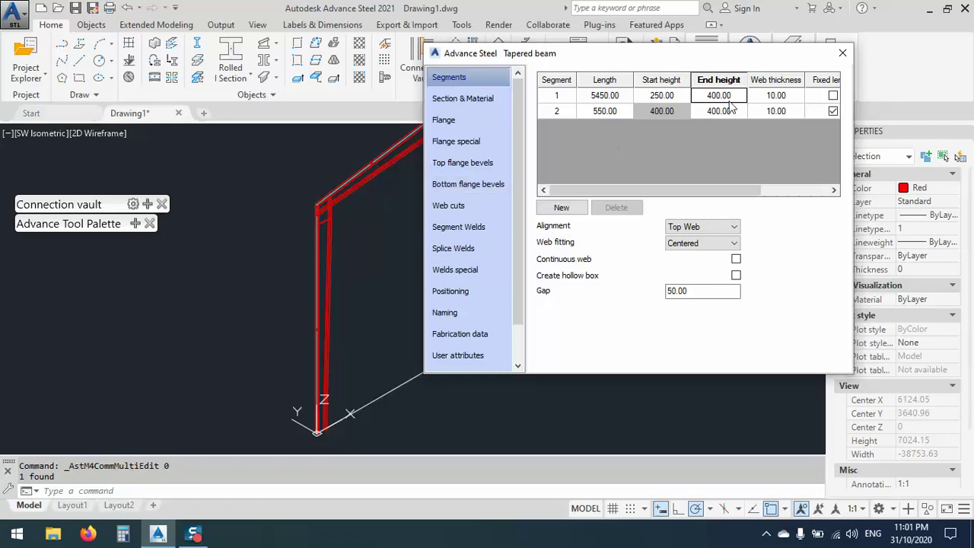
text(6)
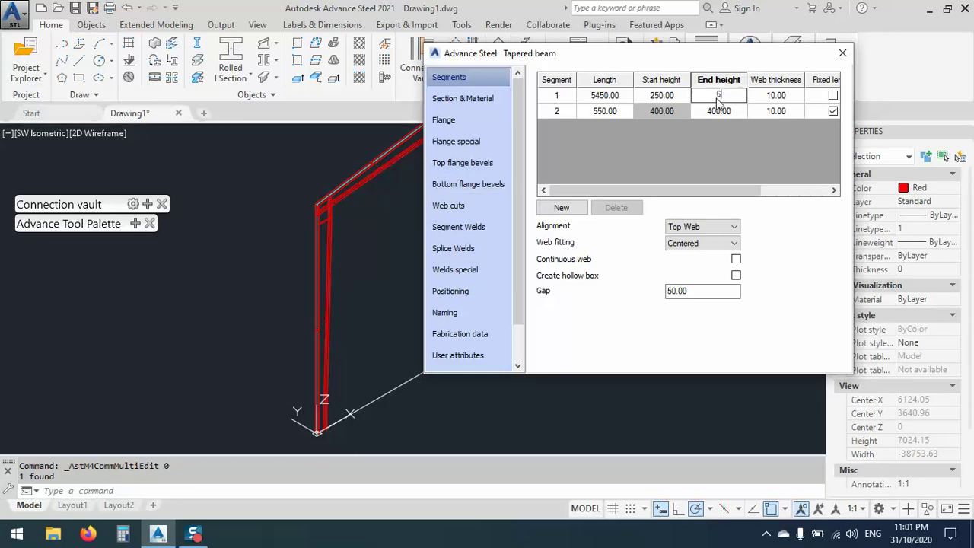
text(00)
click(711, 116)
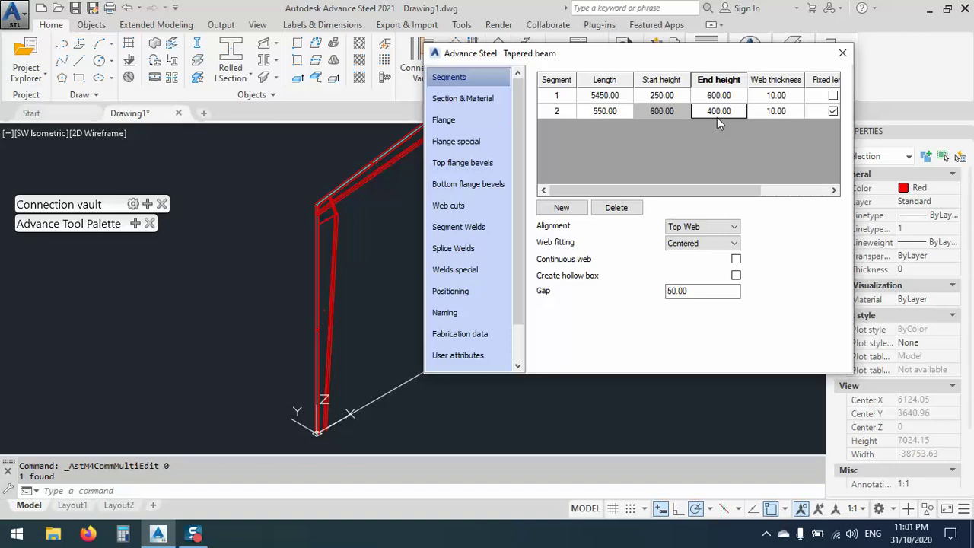
scroll(370, 269, up, 5)
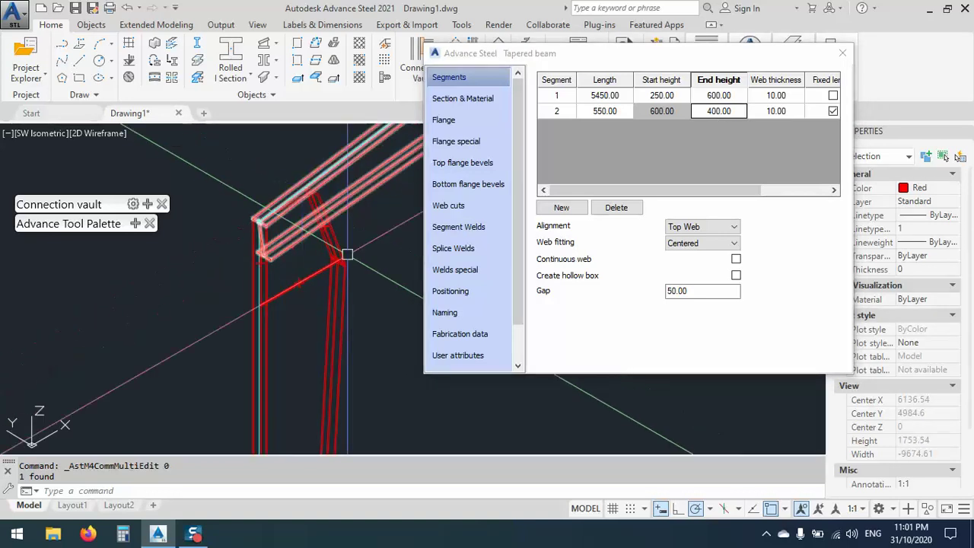
scroll(370, 270, down, 3)
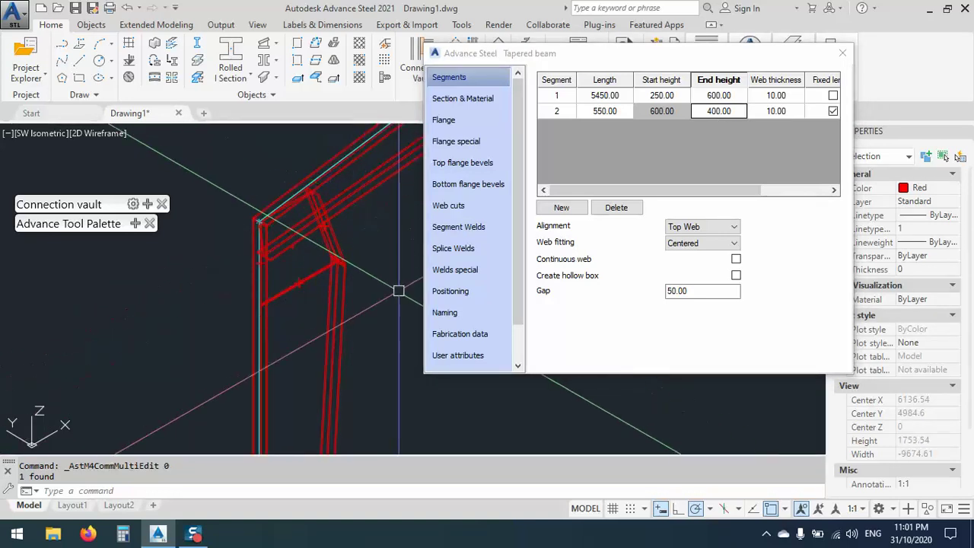
Enable parallel flanges for segments 1 and 2 on both the upper and lower flanges of the column.
click(464, 120)
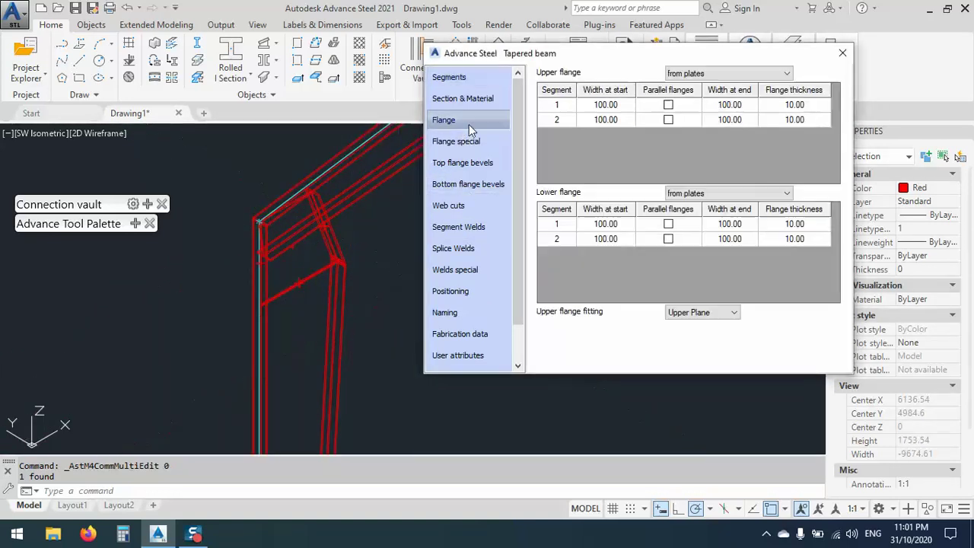
click(668, 104)
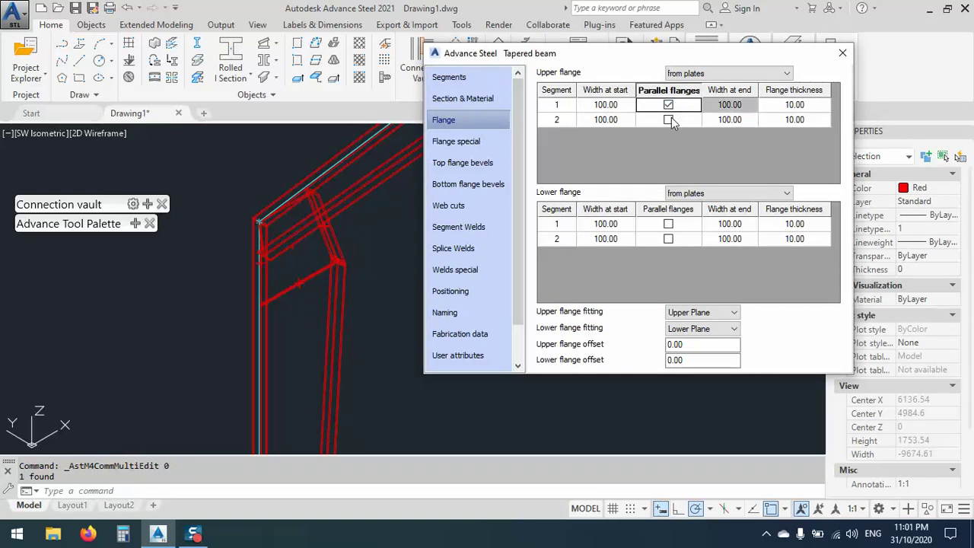
click(668, 120)
click(668, 224)
click(668, 239)
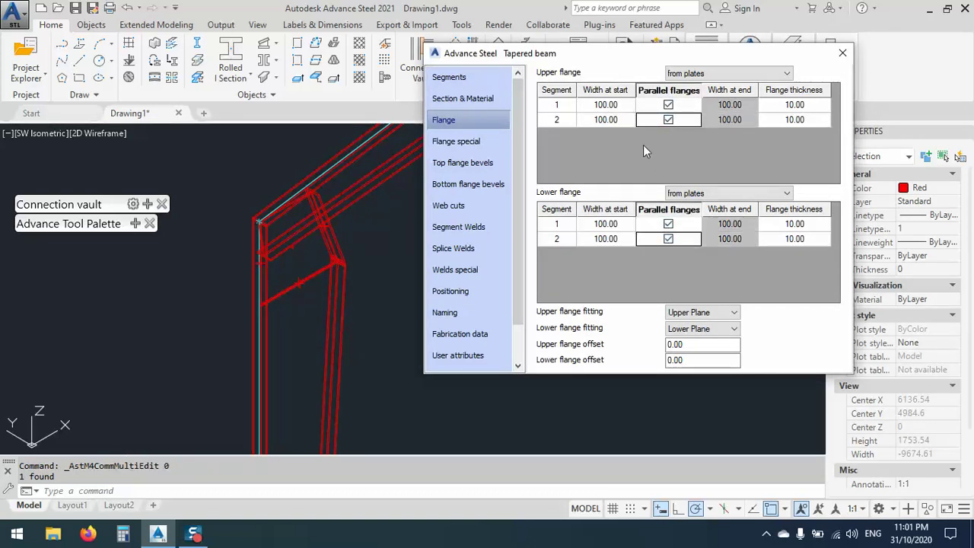
Set the start width of the column's upper and lower flanges to 200 for both segments.
click(621, 106)
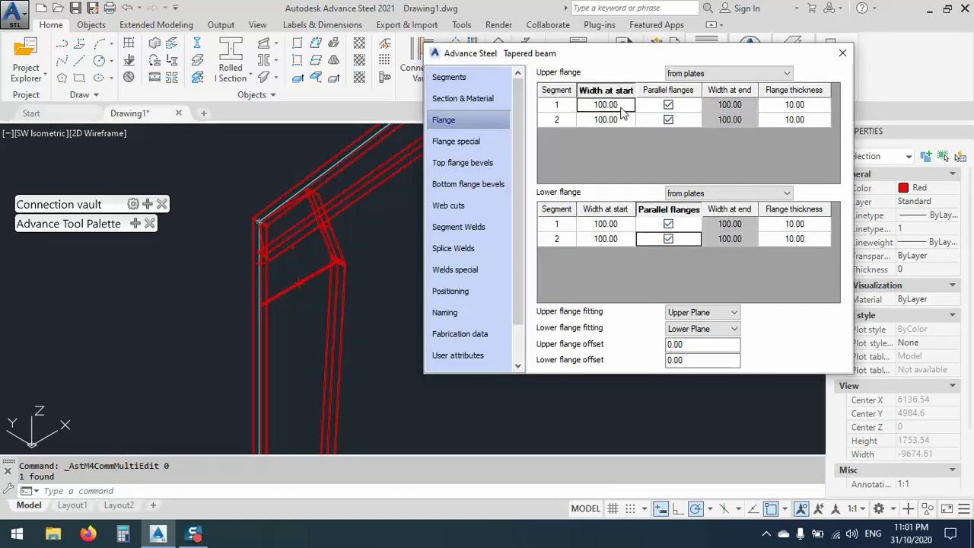
text(200)
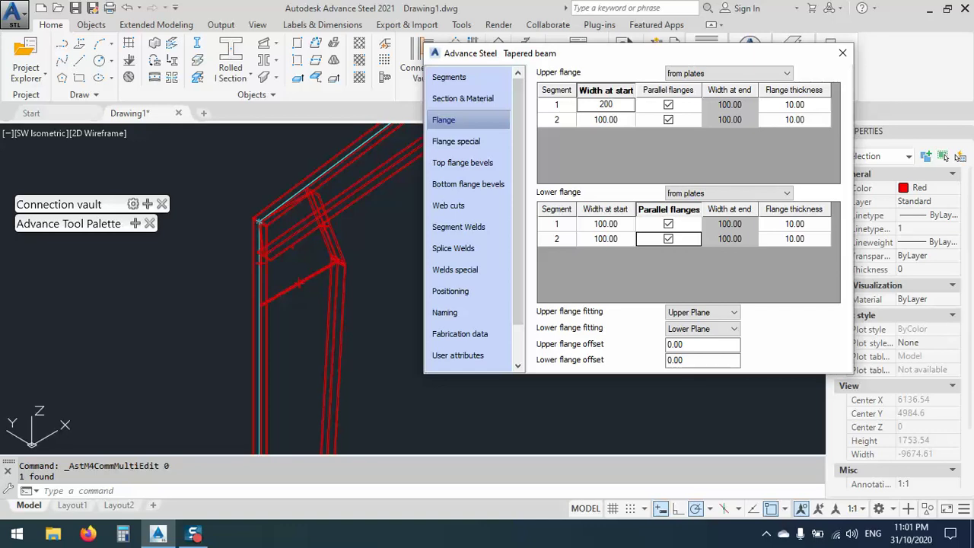
click(613, 120)
text(200)
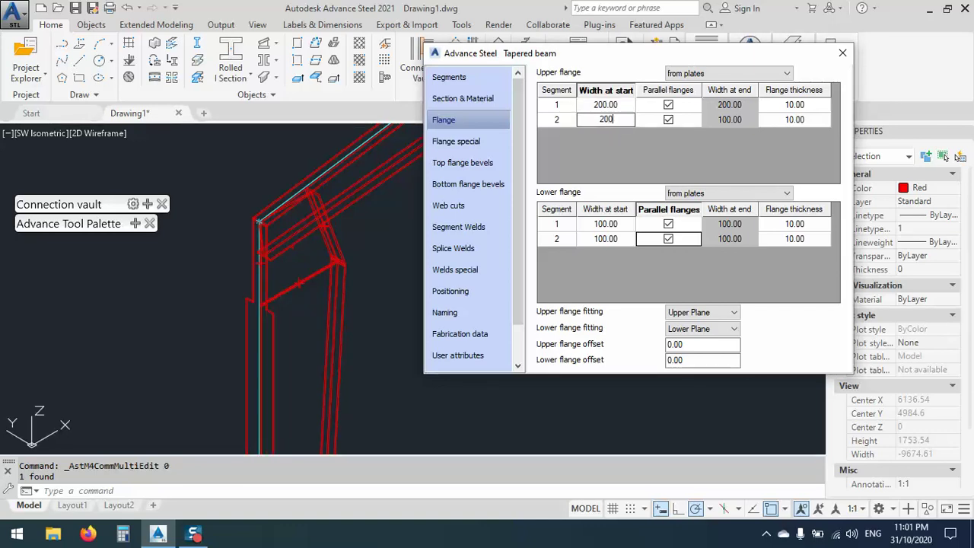
click(628, 227)
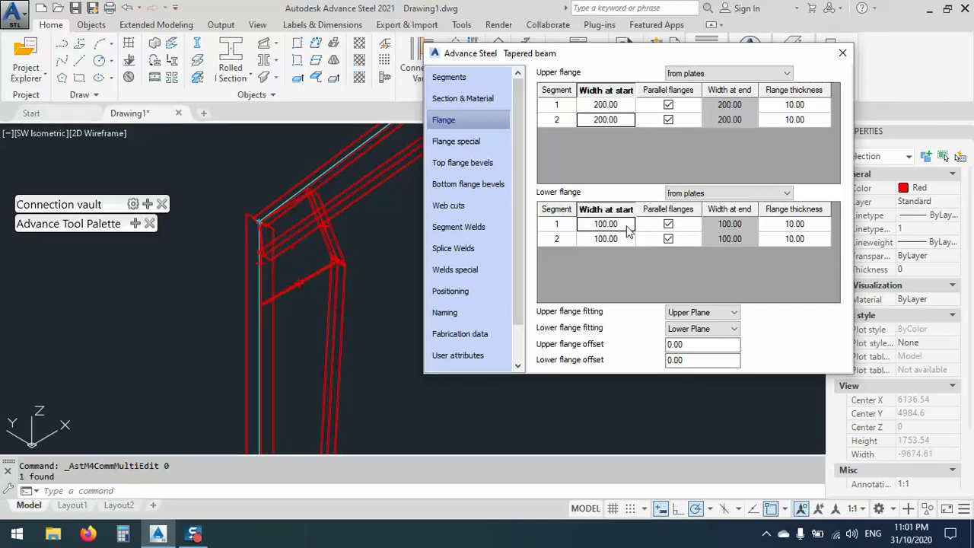
text(200)
click(622, 243)
text(200)
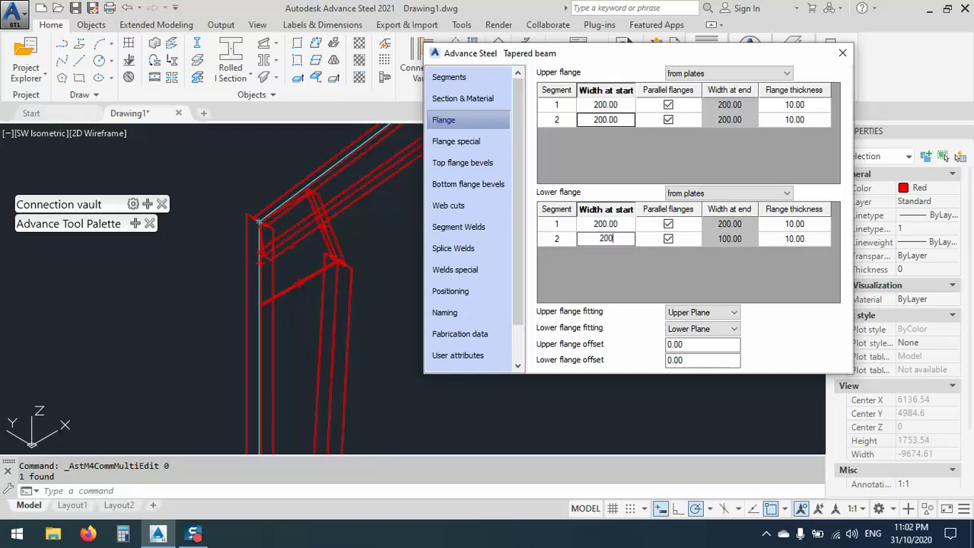
click(623, 223)
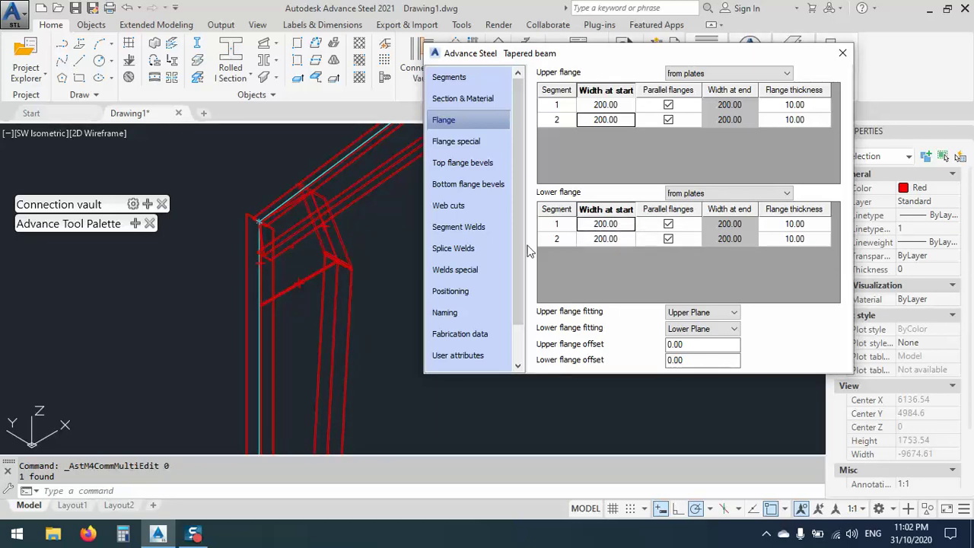
Set the lower flange thickness of segment 2 to 20 and make the column's web continuous.
click(788, 240)
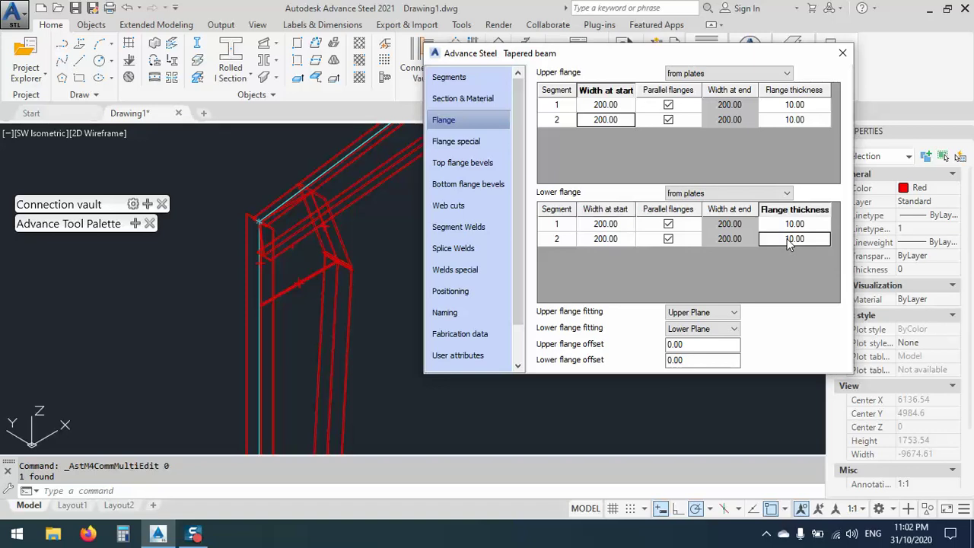
text(20)
click(451, 79)
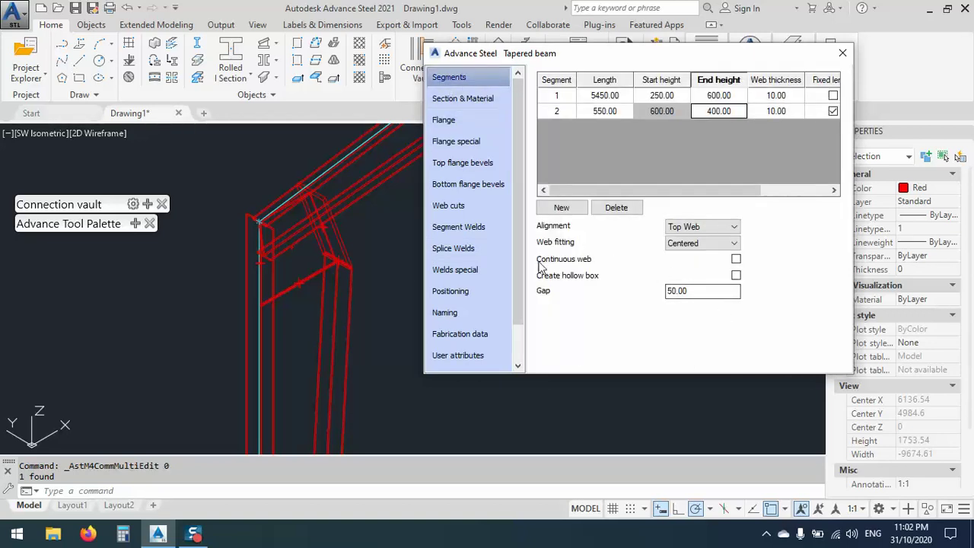
click(738, 261)
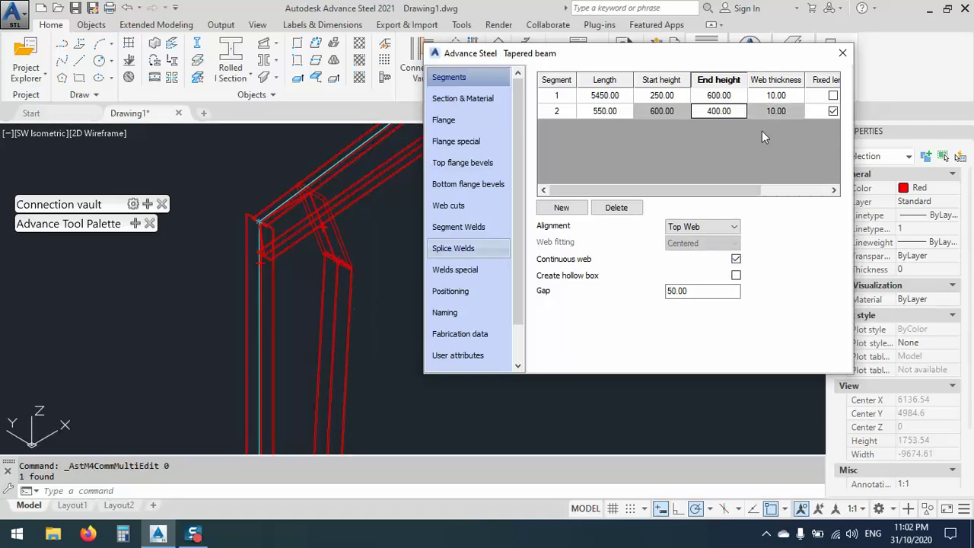
click(843, 56)
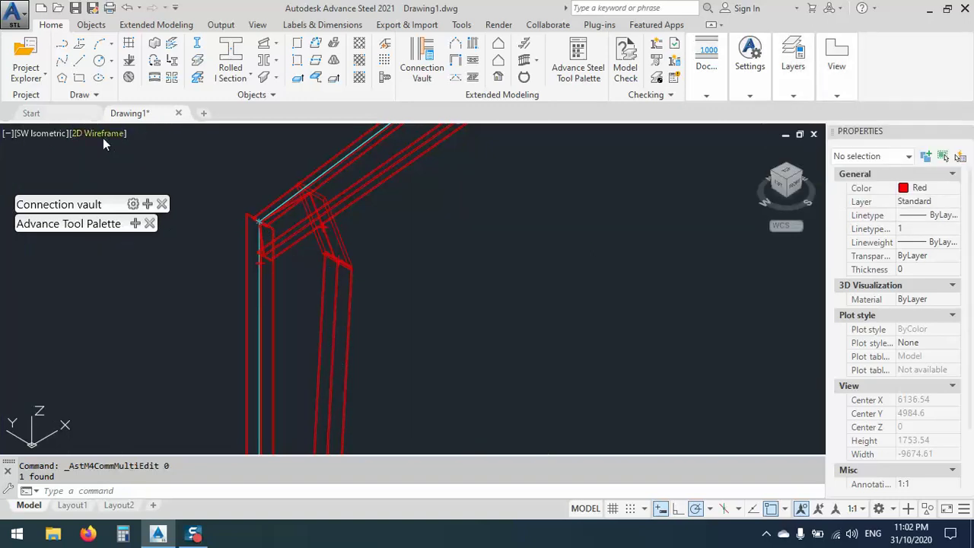
Switch the view's visual style to Conceptual and check the column and rafter at the eaves.
click(103, 136)
click(140, 181)
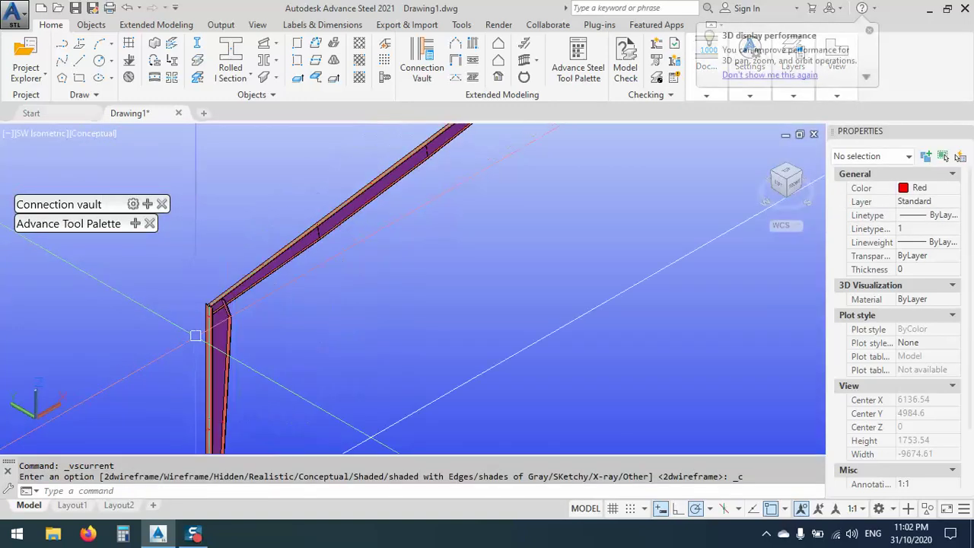
scroll(357, 251, down, 1)
scroll(358, 251, up, 3)
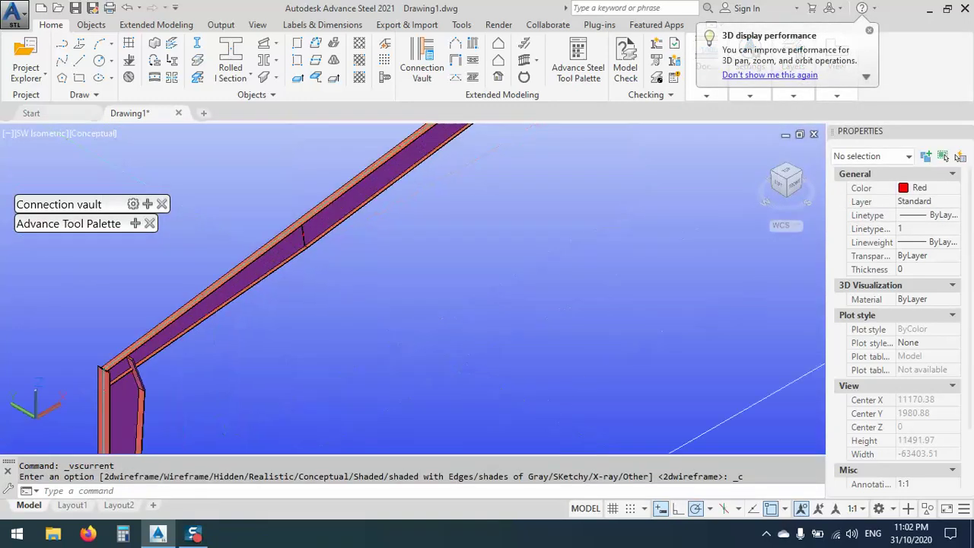
Open the rafter's Advance Properties and fix the lengths of segments 1 and 3.
click(301, 236)
right_click(319, 287)
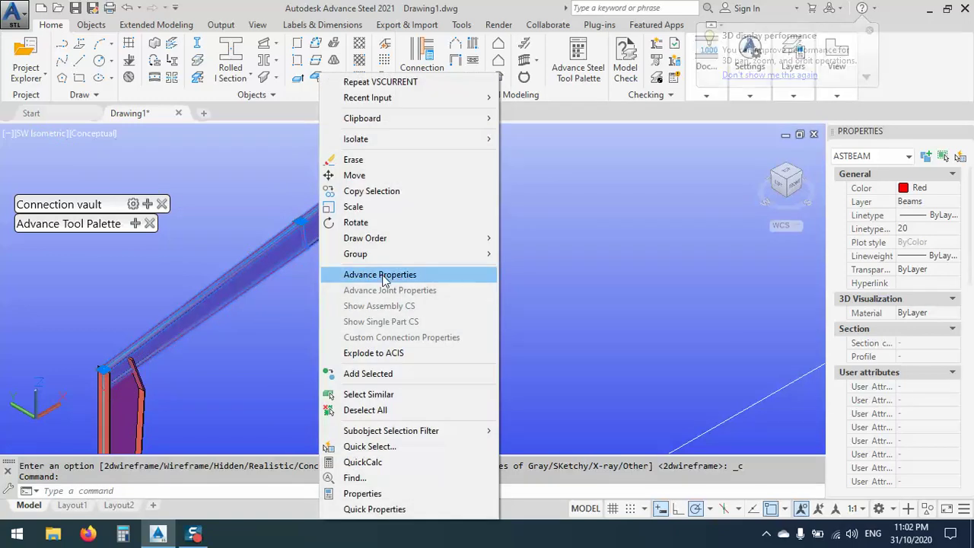
click(383, 276)
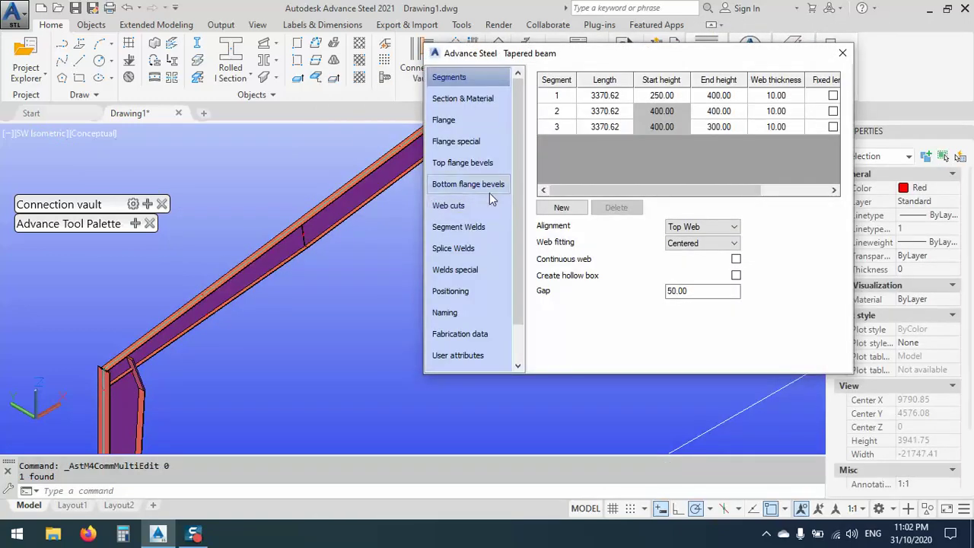
click(834, 99)
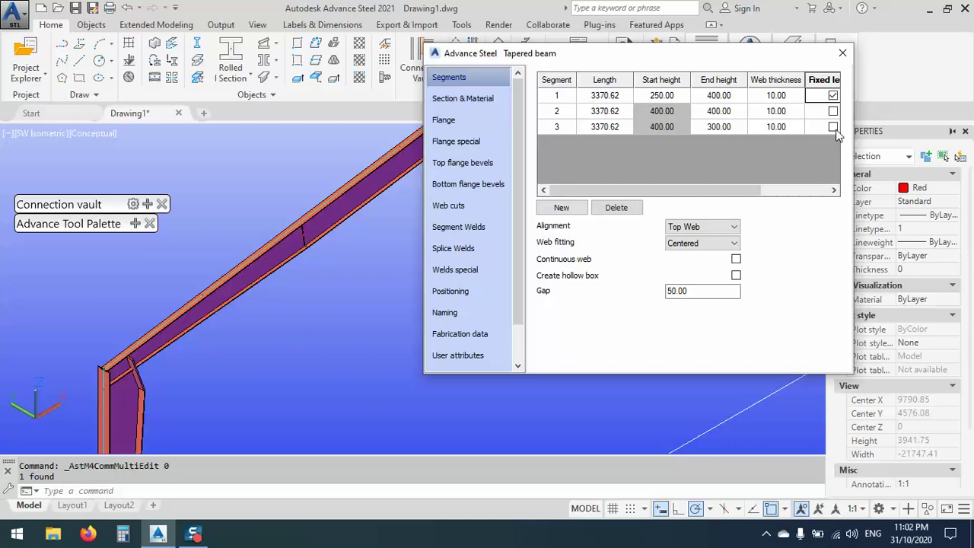
click(833, 127)
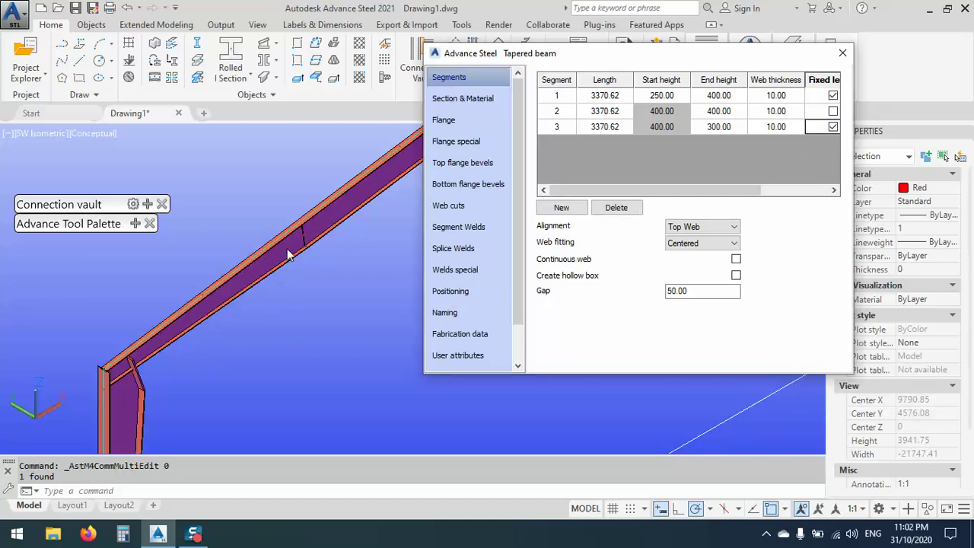
Set the start height of the rafter's segment 1 to 550 and its end height to 250.
drag(495, 53, 120, 374)
scroll(493, 229, down, 2)
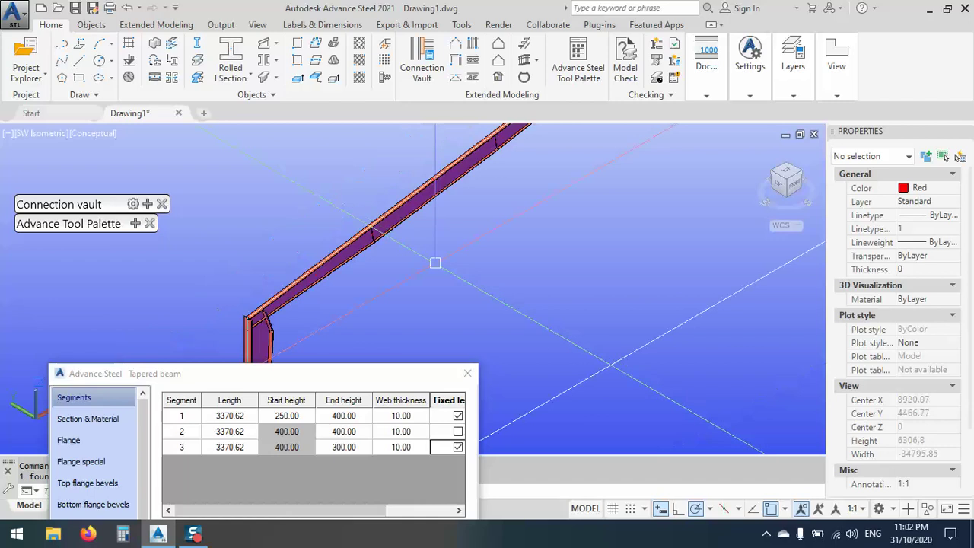
scroll(435, 262, down, 4)
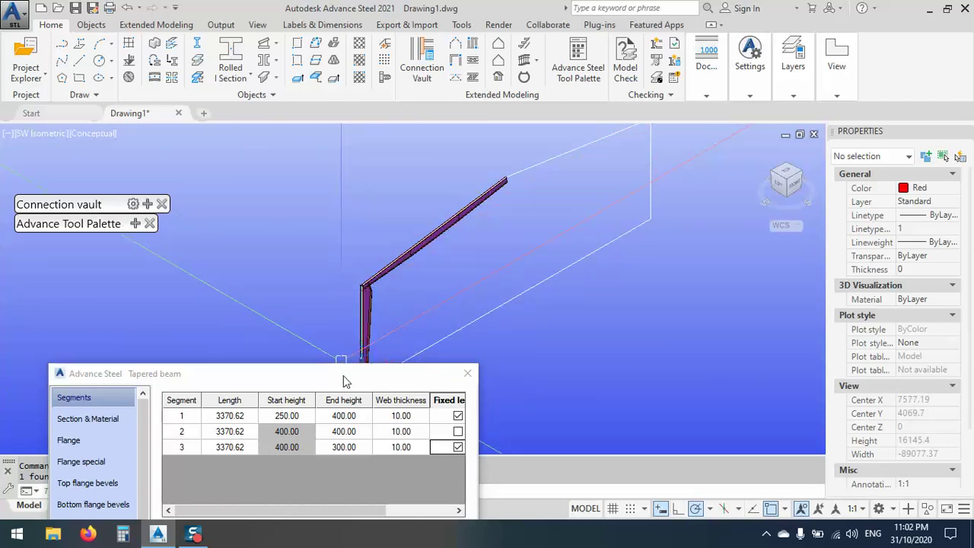
drag(344, 381, 674, 126)
click(631, 164)
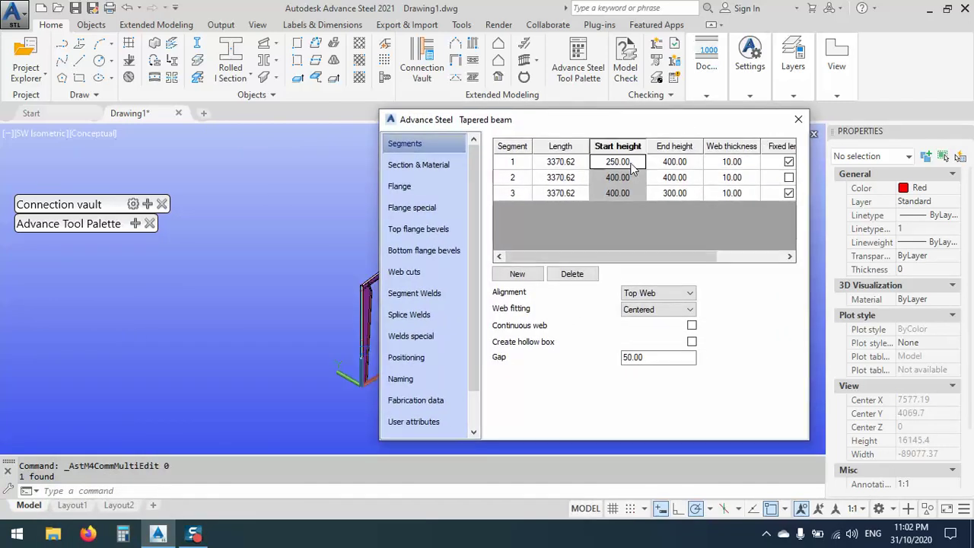
text(550)
click(689, 164)
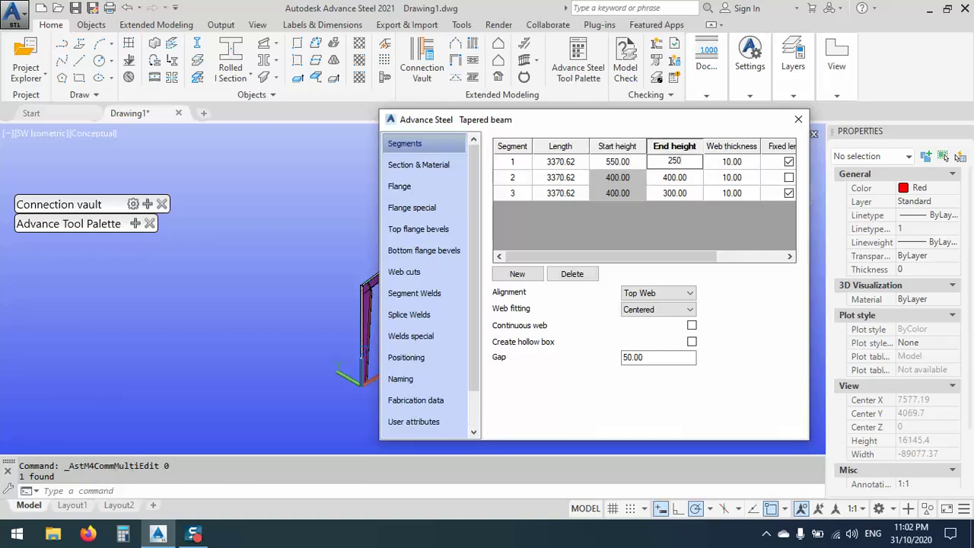
Set the rafter's end height to 250 for segment 2 and 500 for segment 3, and check its shape.
click(692, 177)
text(25)
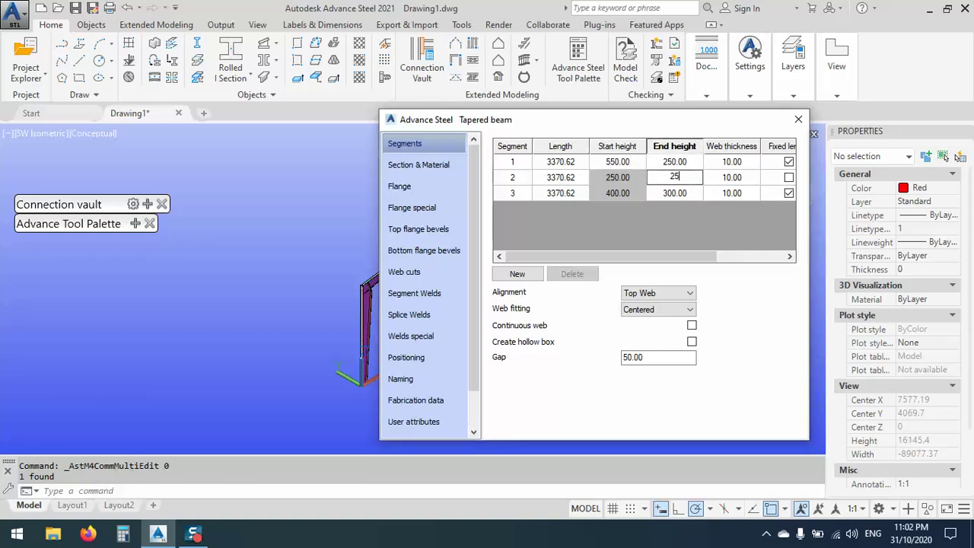
text(0)
click(698, 190)
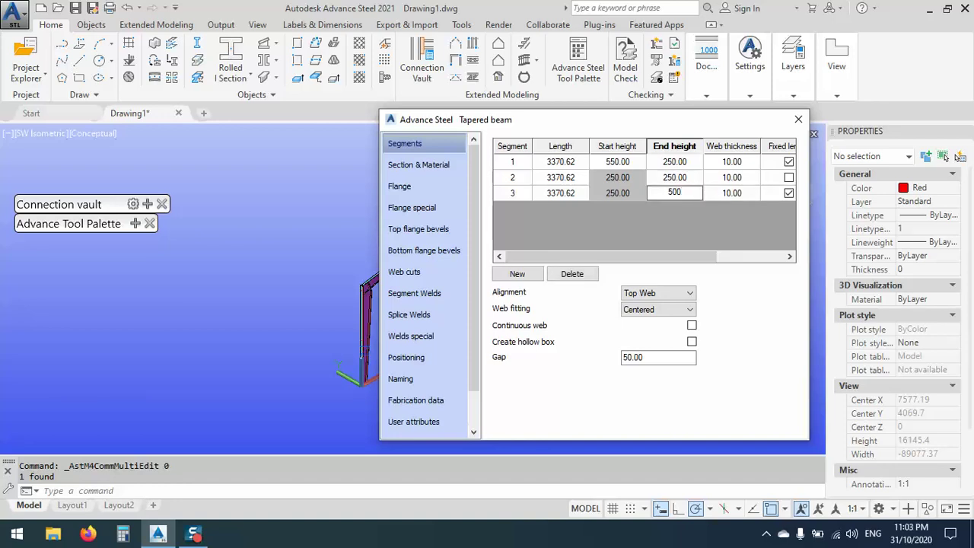
text(500)
key(Return)
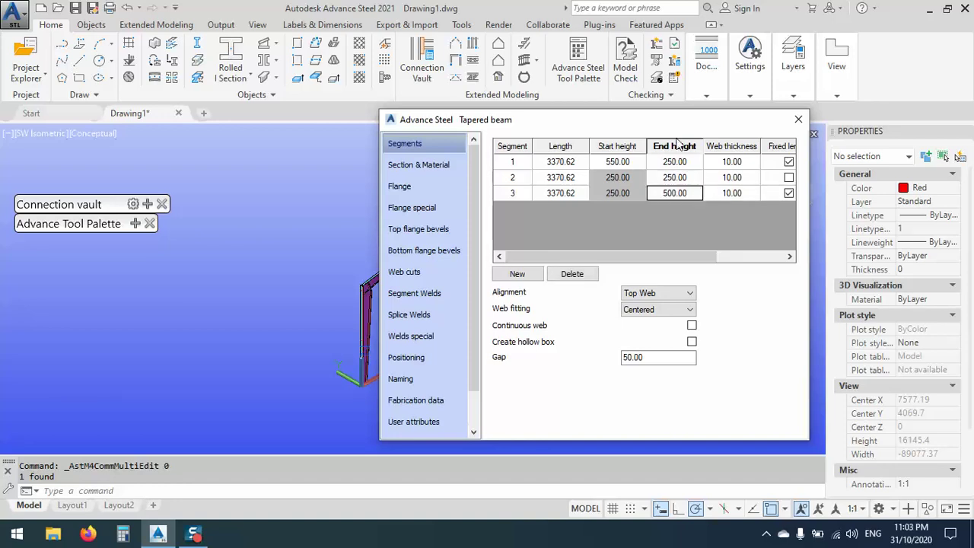
drag(669, 119, 156, 117)
scroll(498, 182, up, 5)
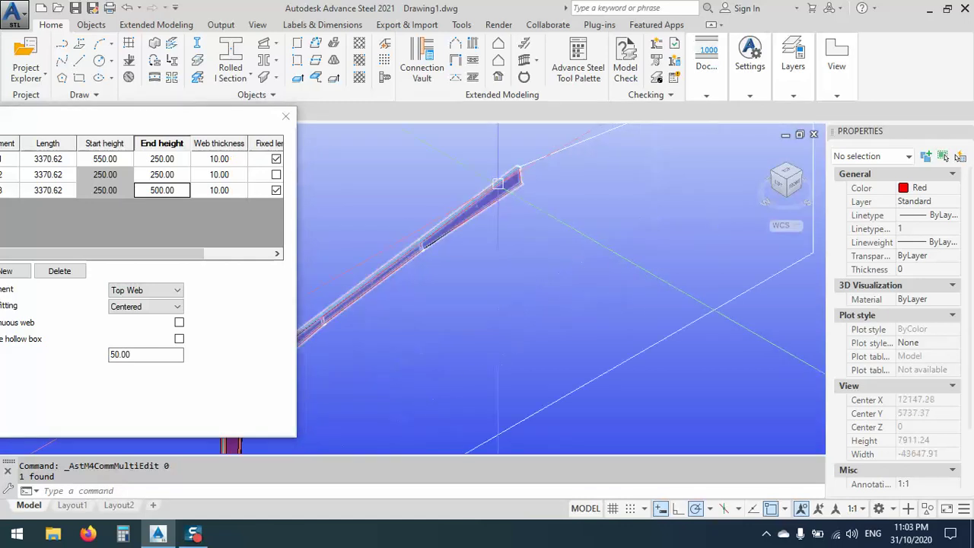
scroll(713, 178, down, 4)
scroll(699, 185, up, 1)
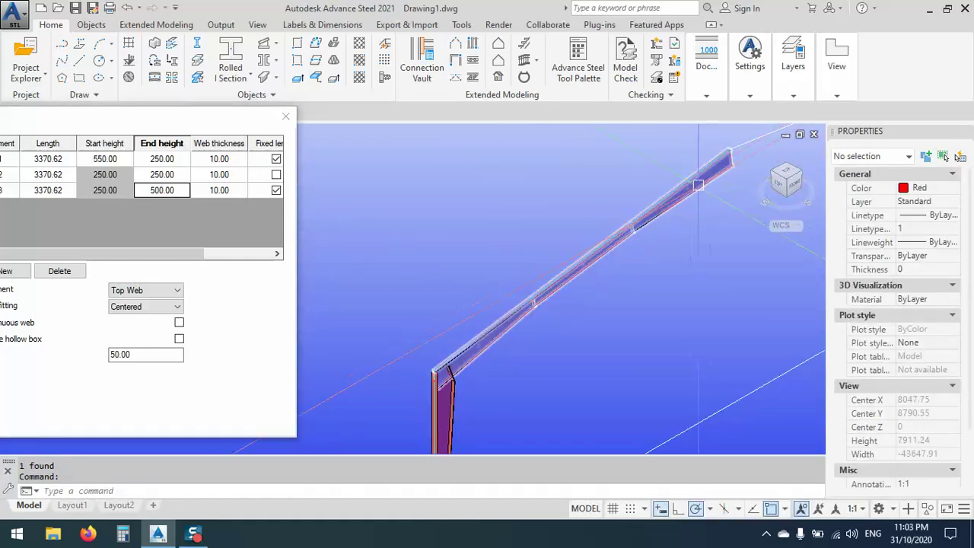
Set the rafter's segment lengths to 3000 for segment 1 and 2000 for segment 3.
drag(181, 124, 407, 84)
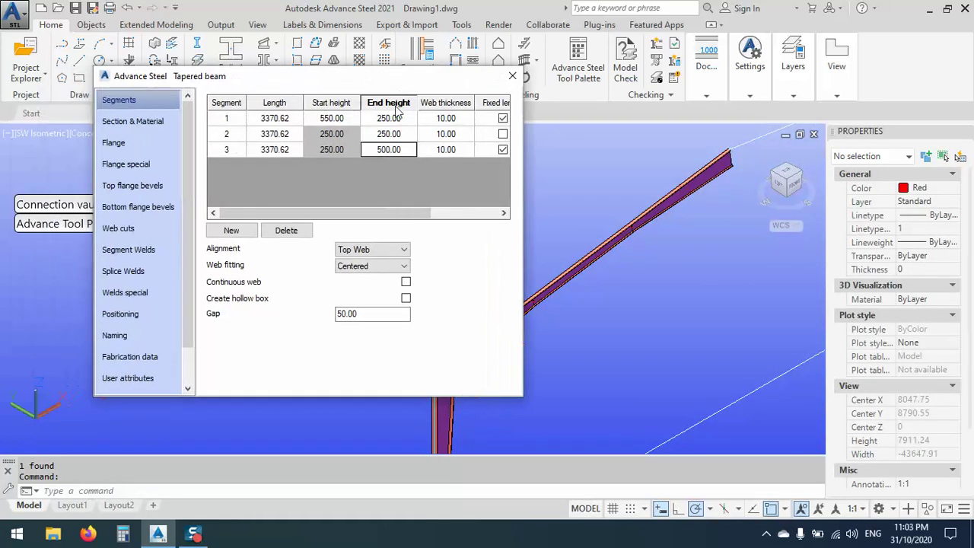
drag(294, 73, 173, 33)
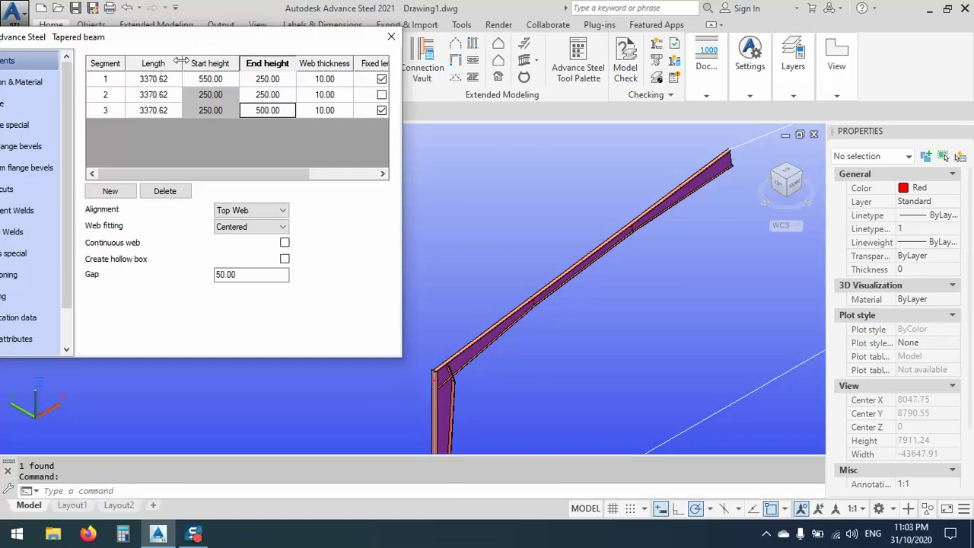
click(170, 82)
text(2000)
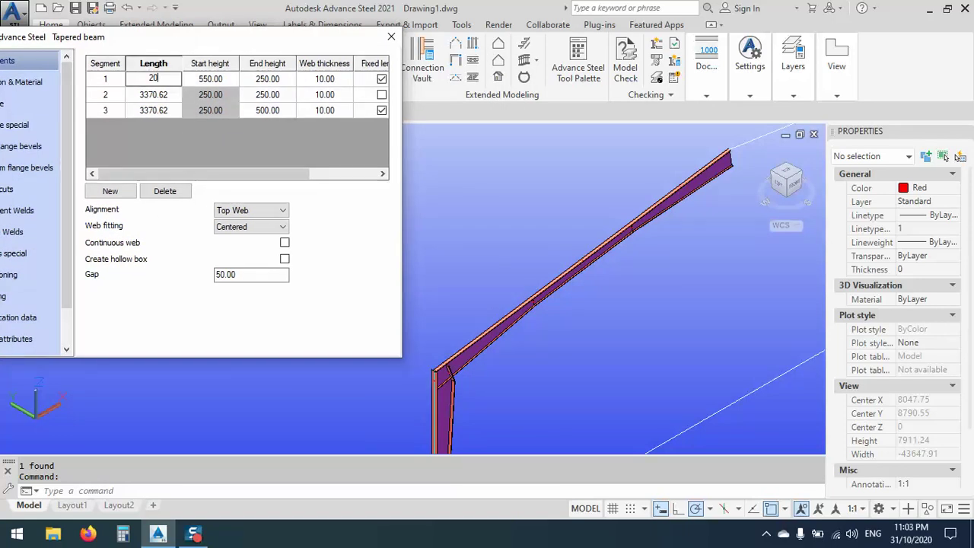
click(169, 111)
text(2000)
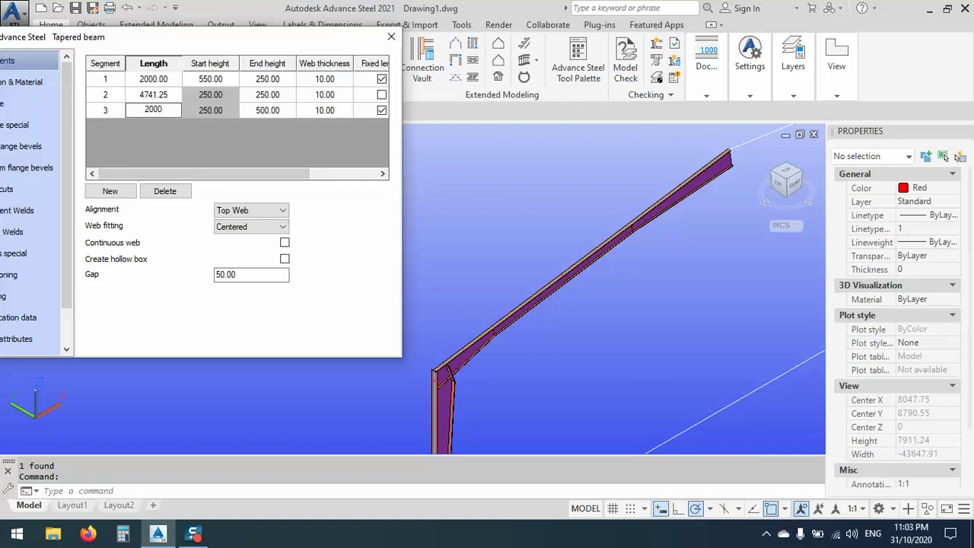
click(171, 84)
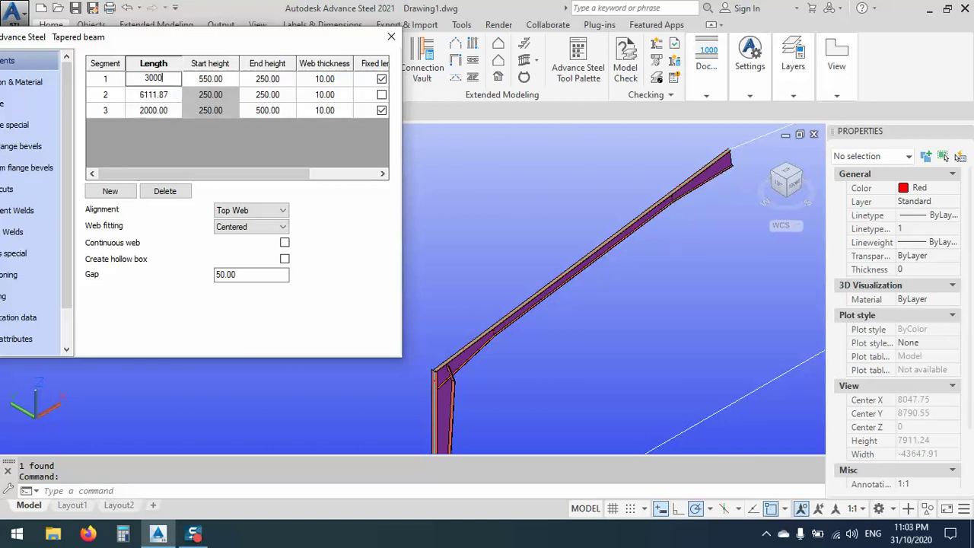
click(156, 96)
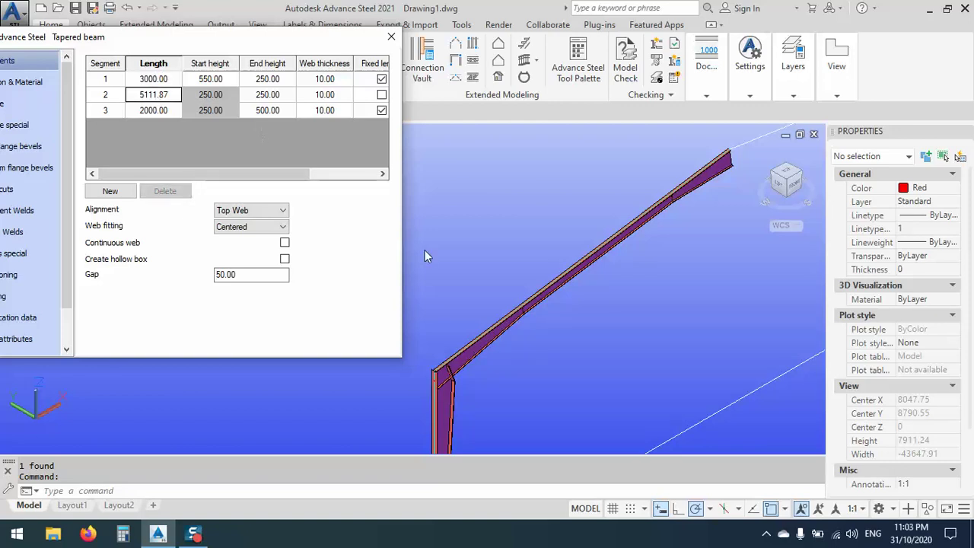
Close the rafter's properties and move its start point from the column's outer top corner onto the sloped flange at the column head.
scroll(524, 308, up, 5)
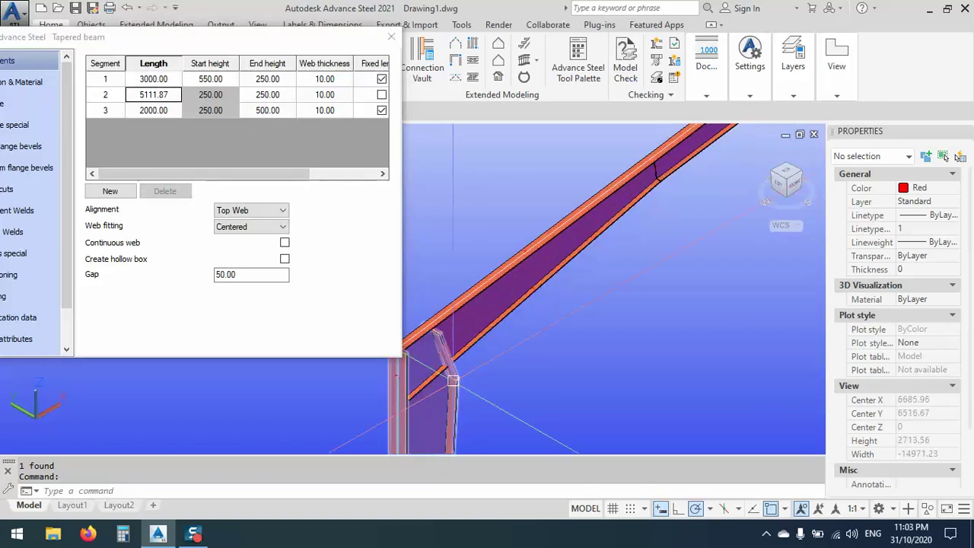
scroll(524, 308, down, 6)
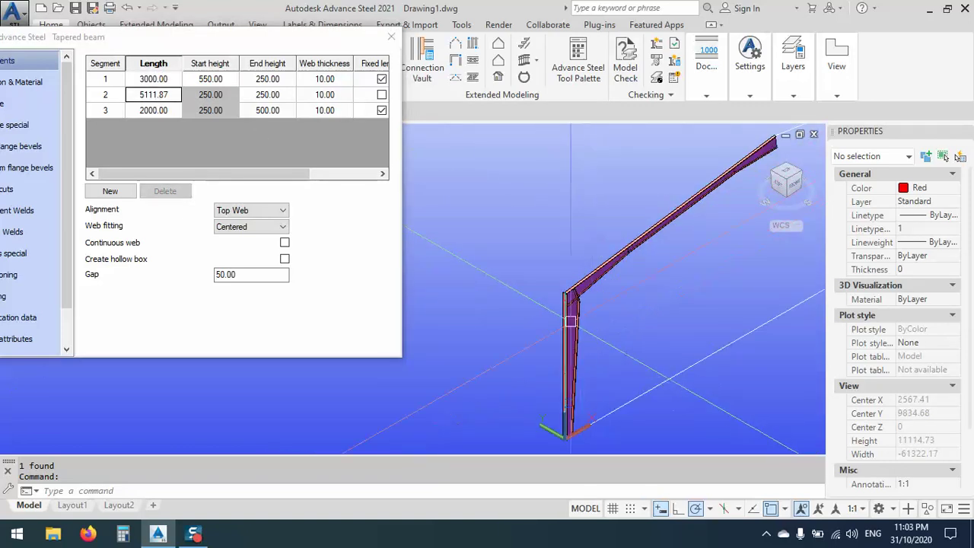
scroll(536, 312, up, 3)
scroll(533, 293, up, 4)
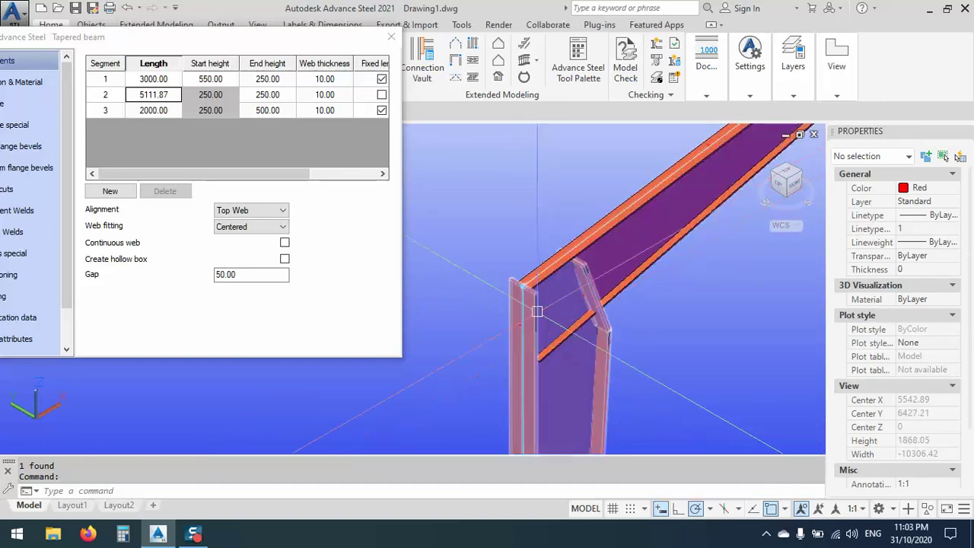
key(Escape)
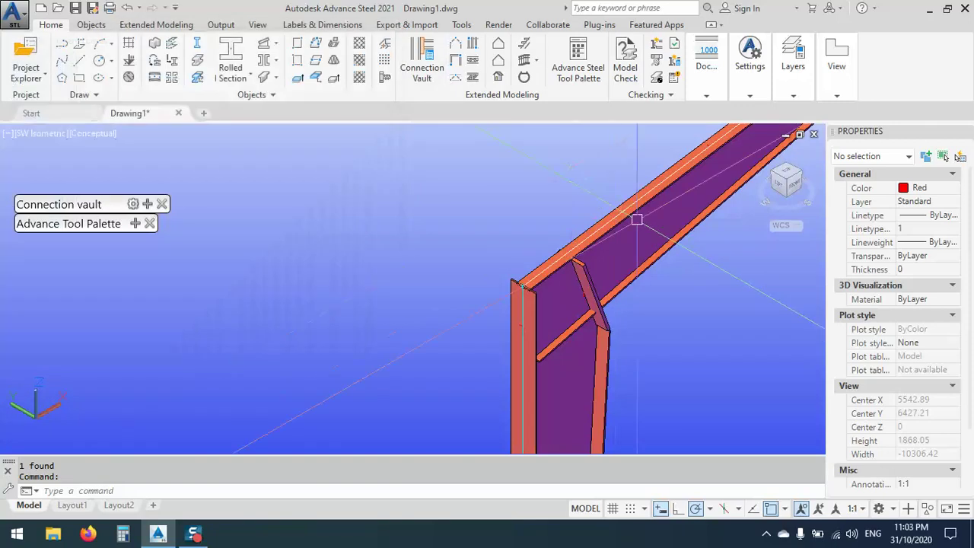
click(638, 220)
click(524, 286)
scroll(523, 286, up, 2)
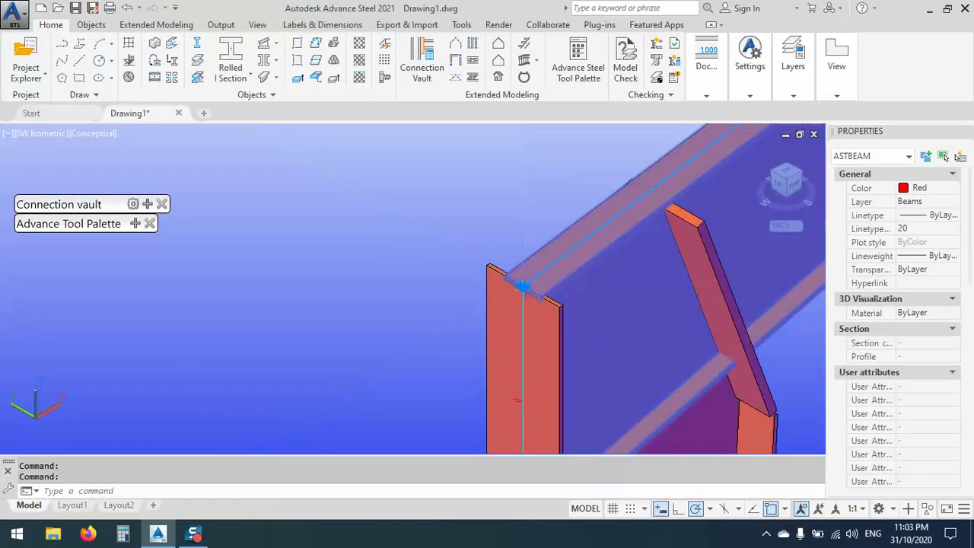
click(662, 204)
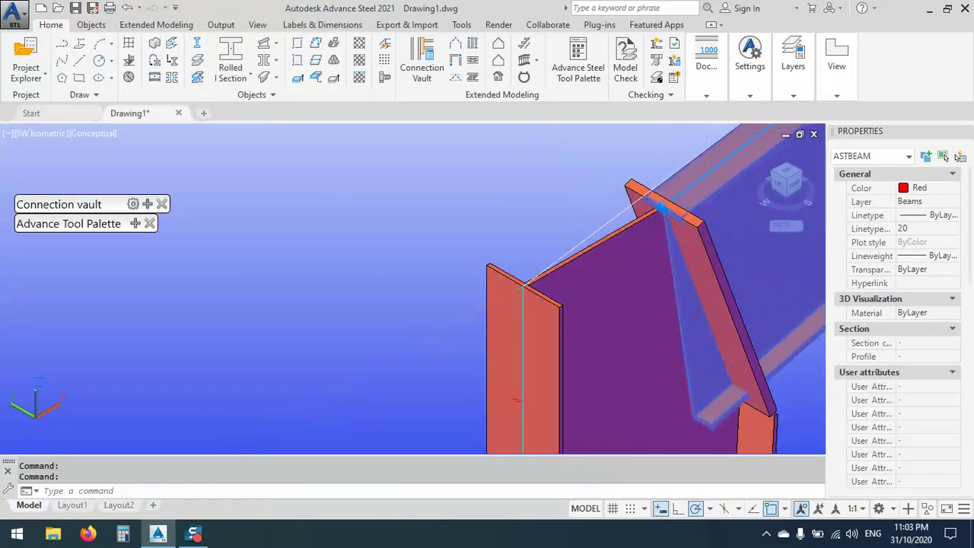
Relocate the rafter's start point to the midpoint between the two upper corners of the column's sloped flange using Mid Between 2 Points.
scroll(666, 212, up, 4)
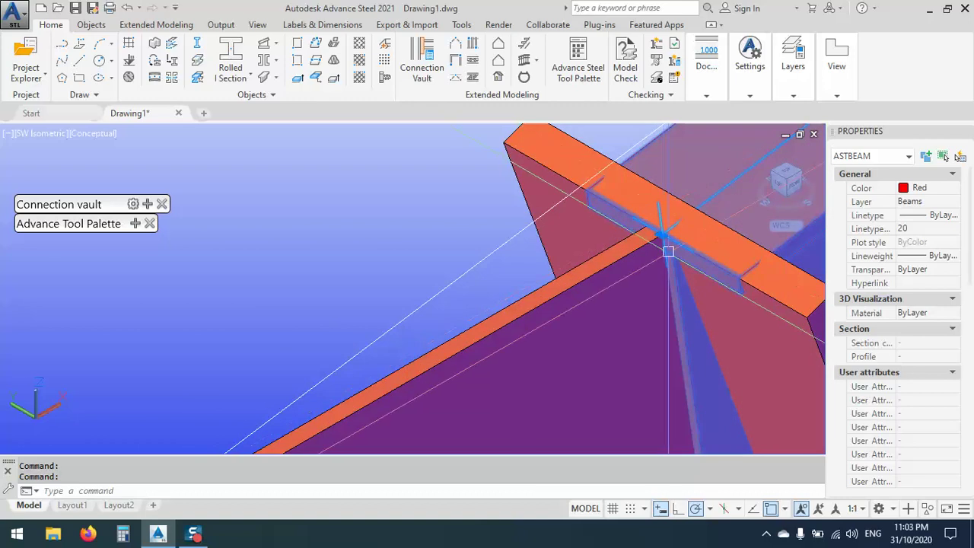
click(663, 234)
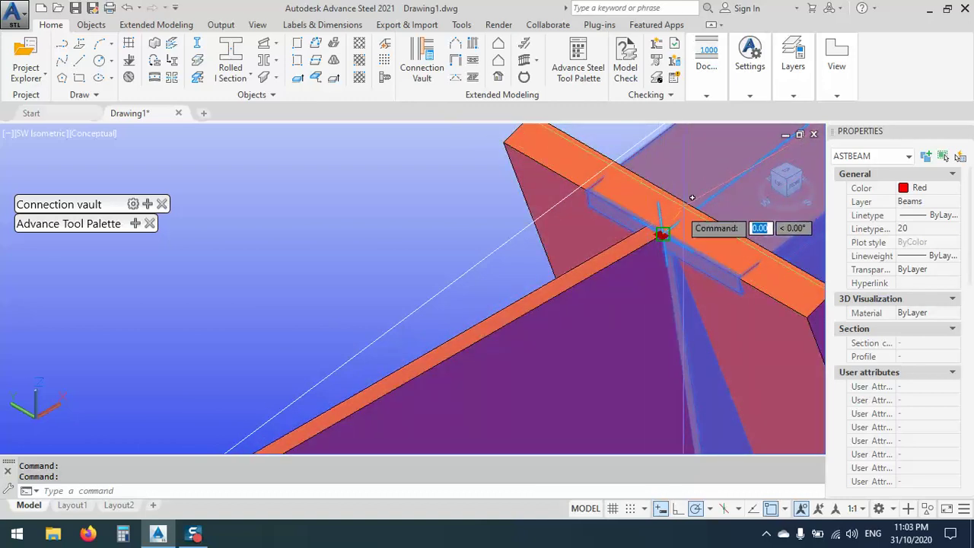
shift+right_click(637, 236)
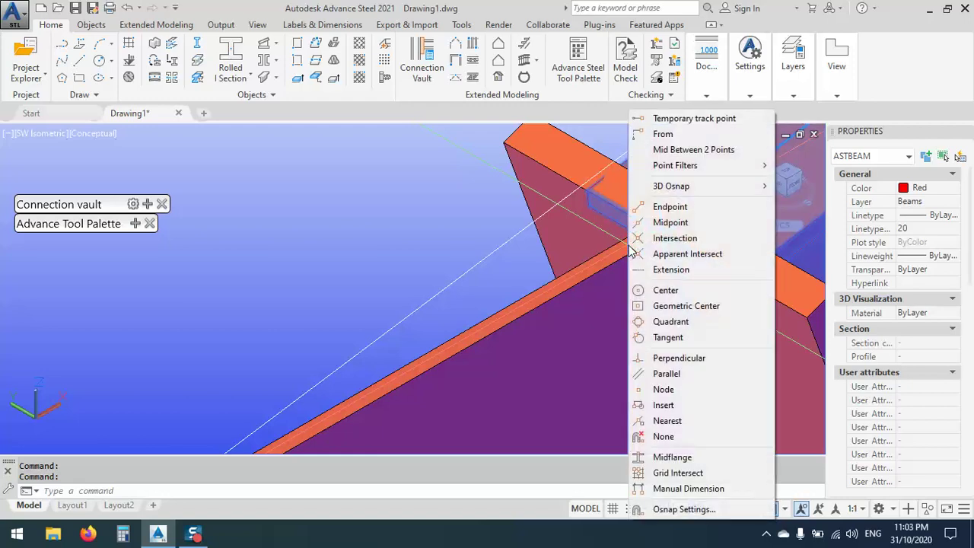
click(661, 150)
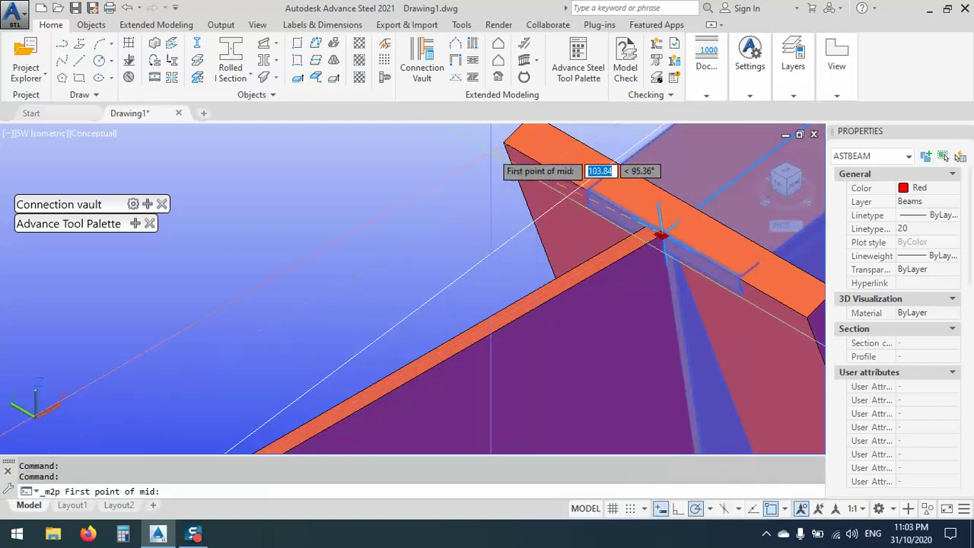
click(476, 161)
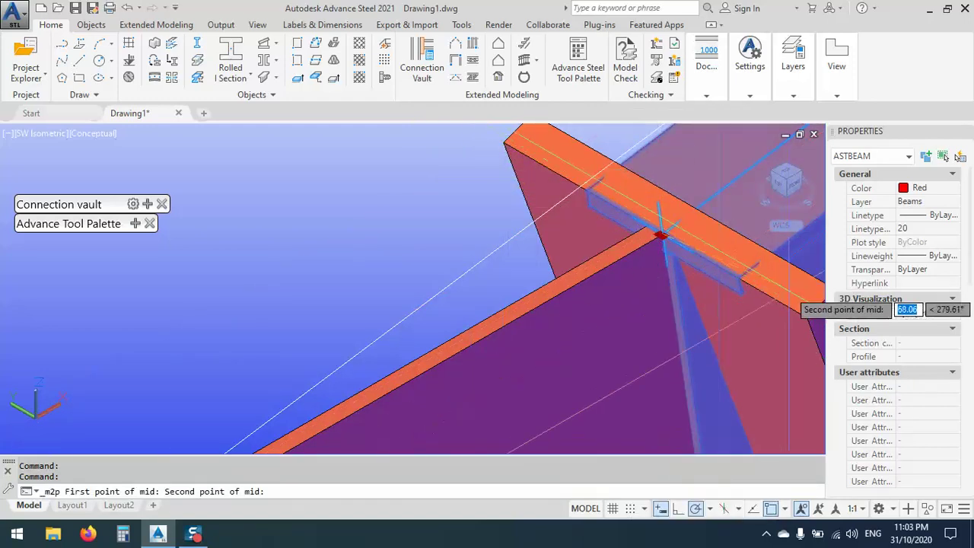
click(806, 317)
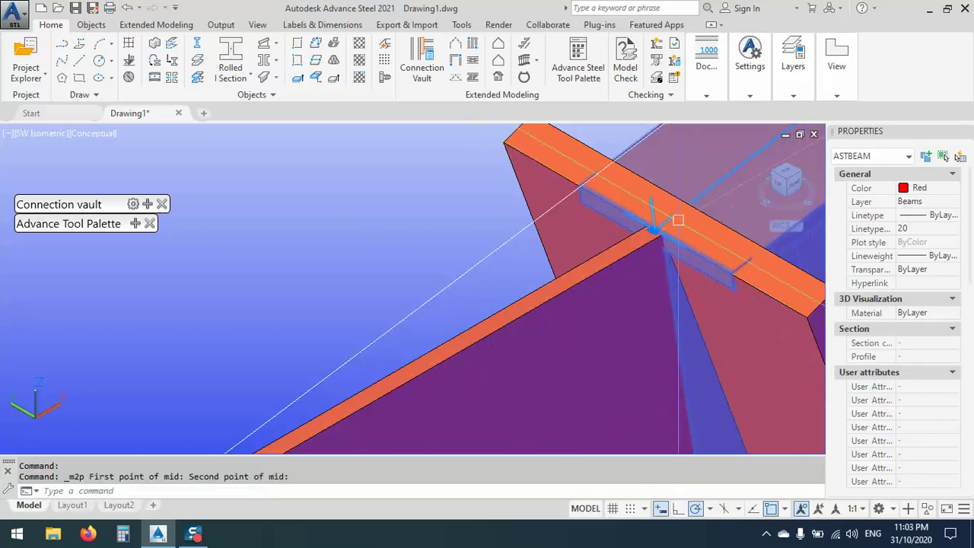
scroll(649, 230, down, 2)
shift+middle_drag(649, 230, 548, 287)
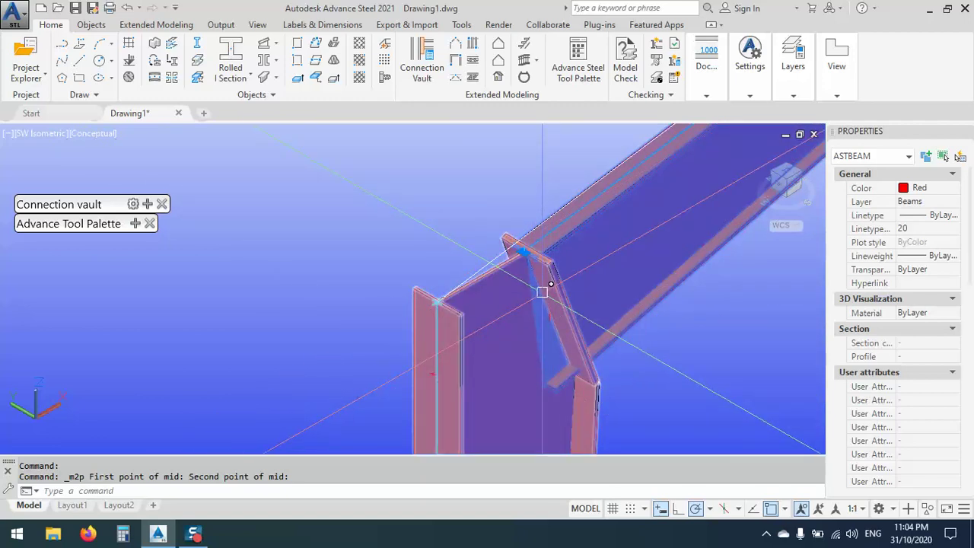
key(Escape)
Reposition the floating palettes in the drawing area and expand the Connection vault's Column - Beam connections.
shift+middle_drag(452, 276, 491, 320)
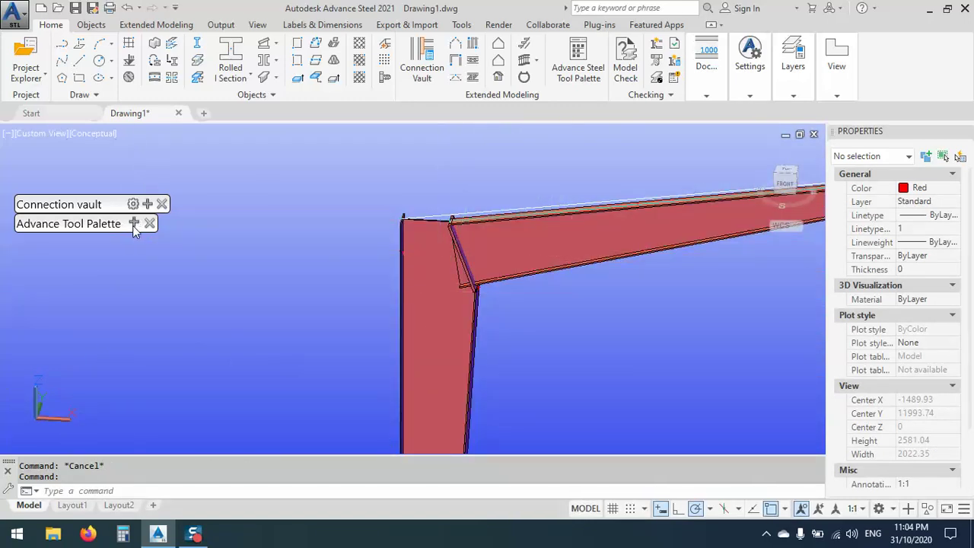
drag(133, 223, 190, 181)
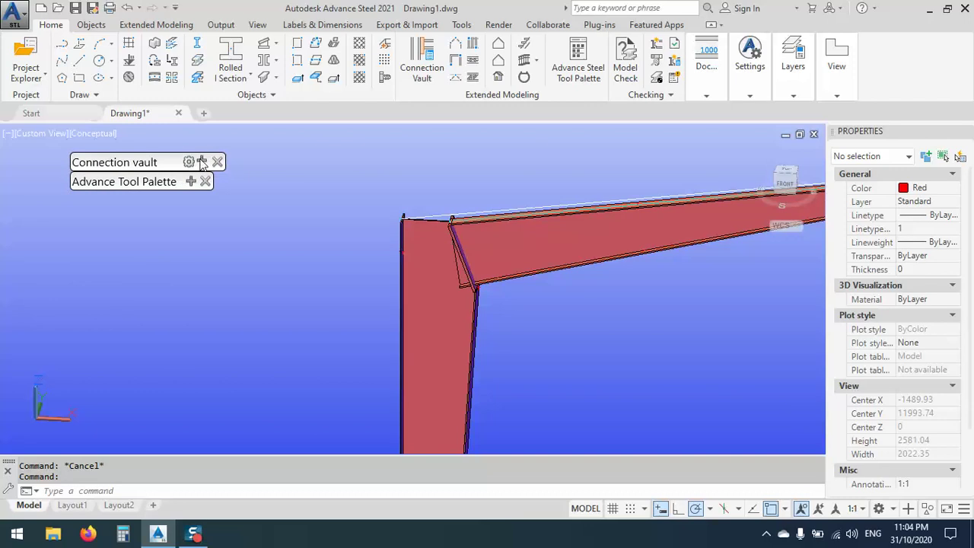
click(202, 162)
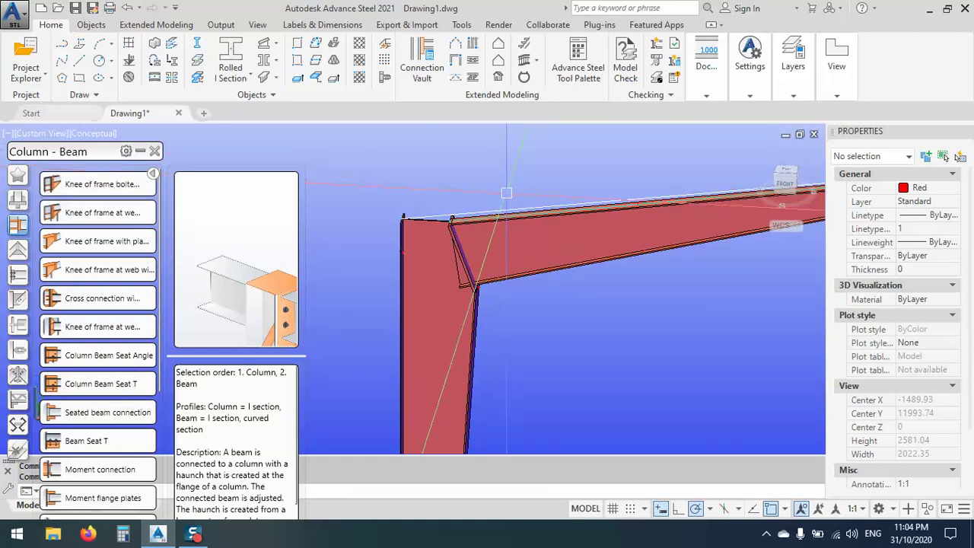
Mirror the column and tapered rafter about a Y-direction line through the midpoint of the frame's base line, keeping the source objects.
scroll(450, 204, down, 4)
scroll(450, 204, down, 4)
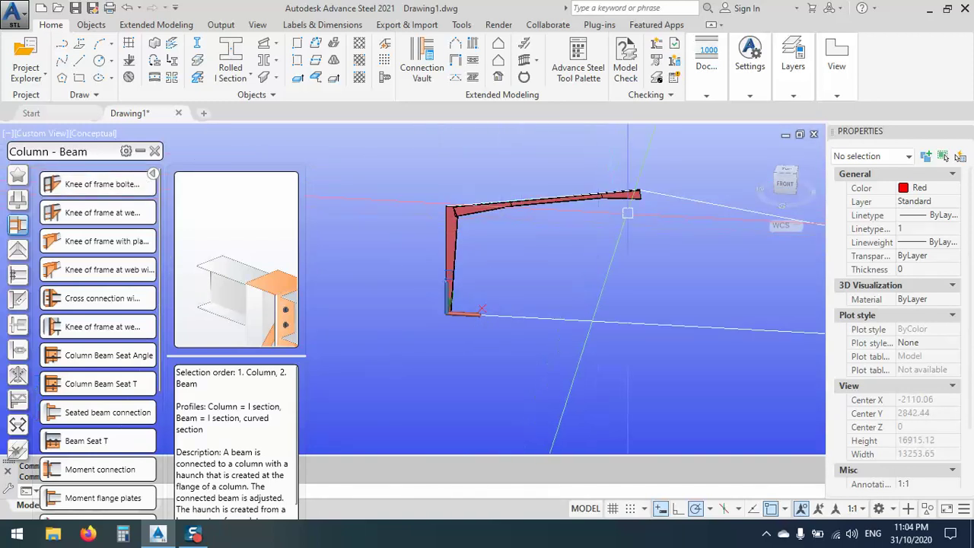
scroll(457, 207, up, 5)
click(453, 199)
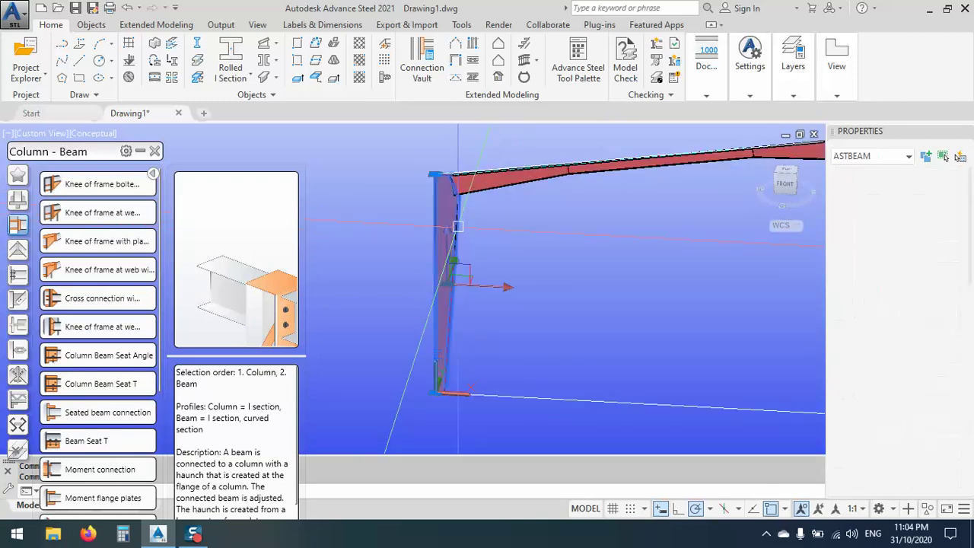
click(470, 189)
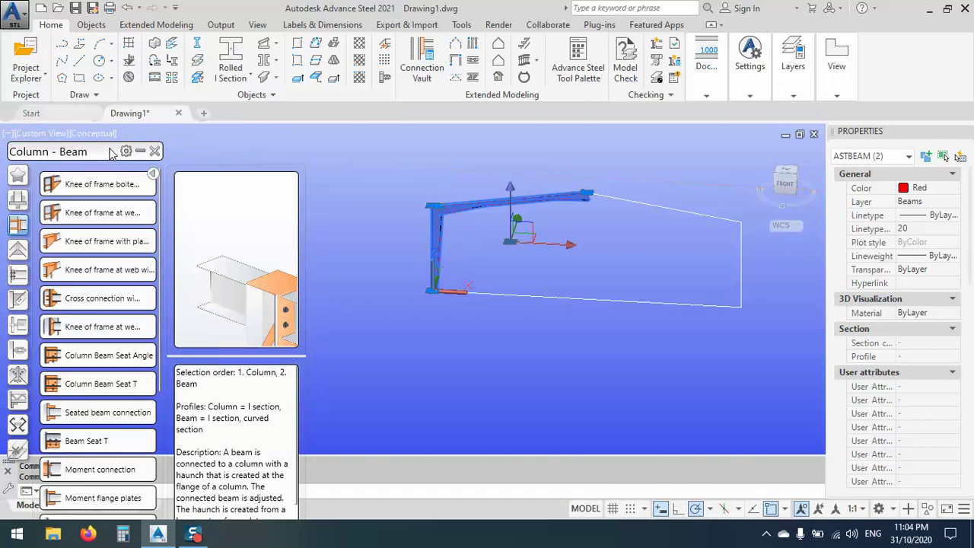
drag(108, 148, 147, 18)
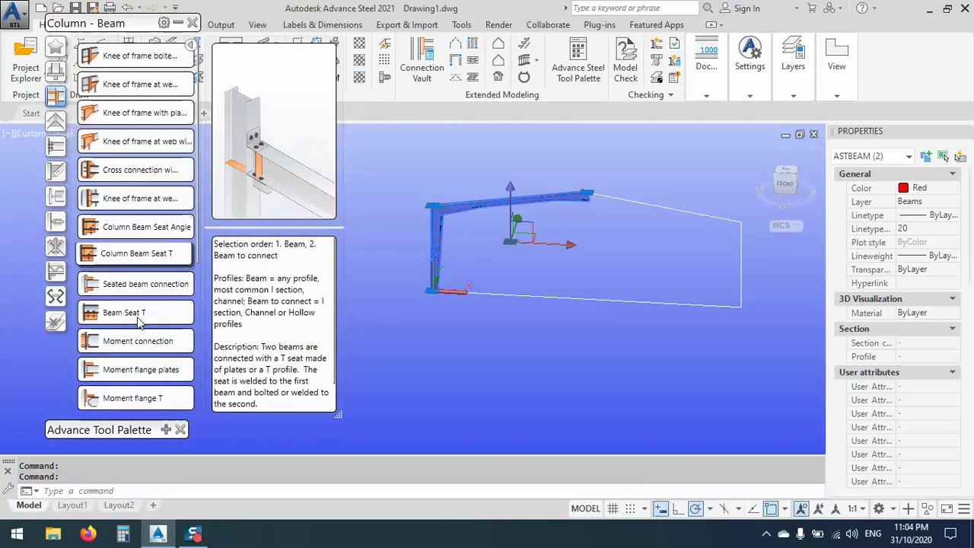
click(89, 490)
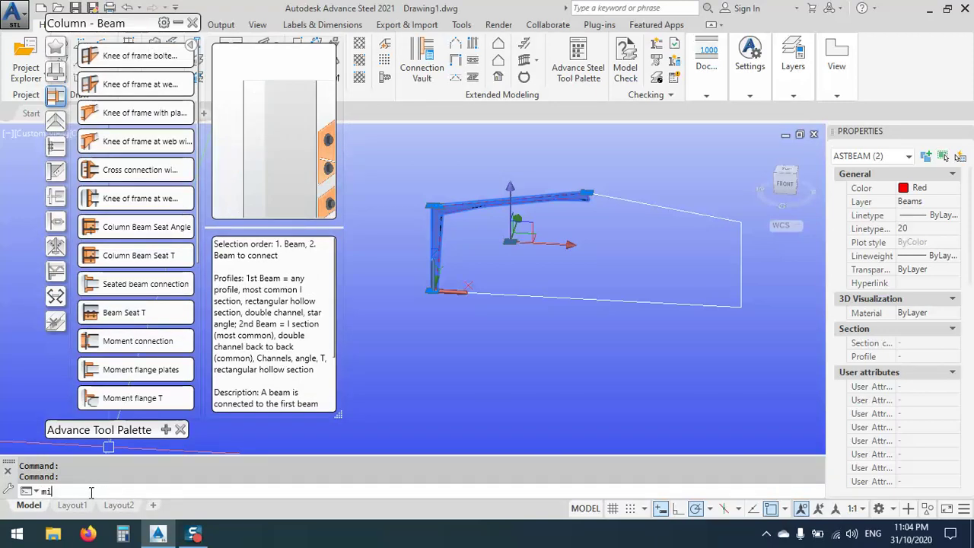
text(mi)
key(Return)
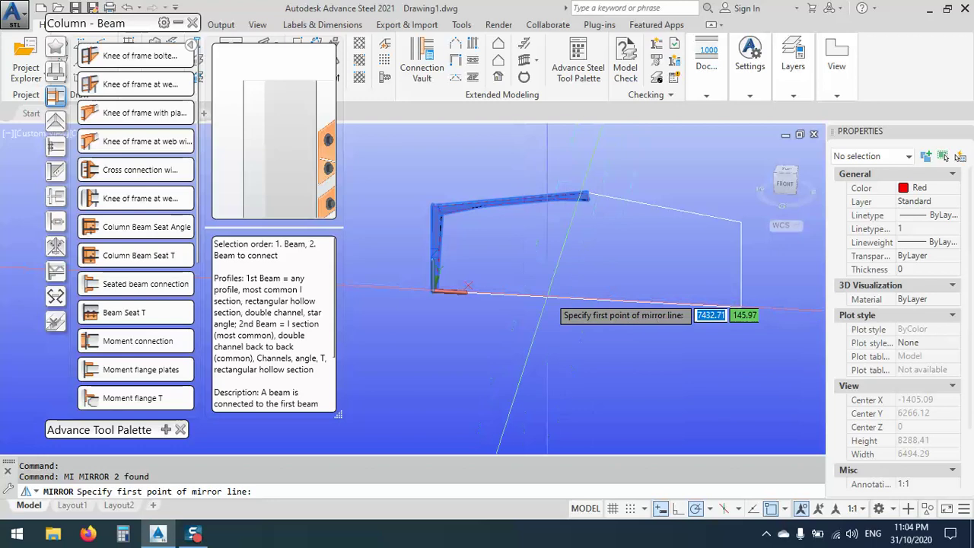
click(784, 509)
click(807, 488)
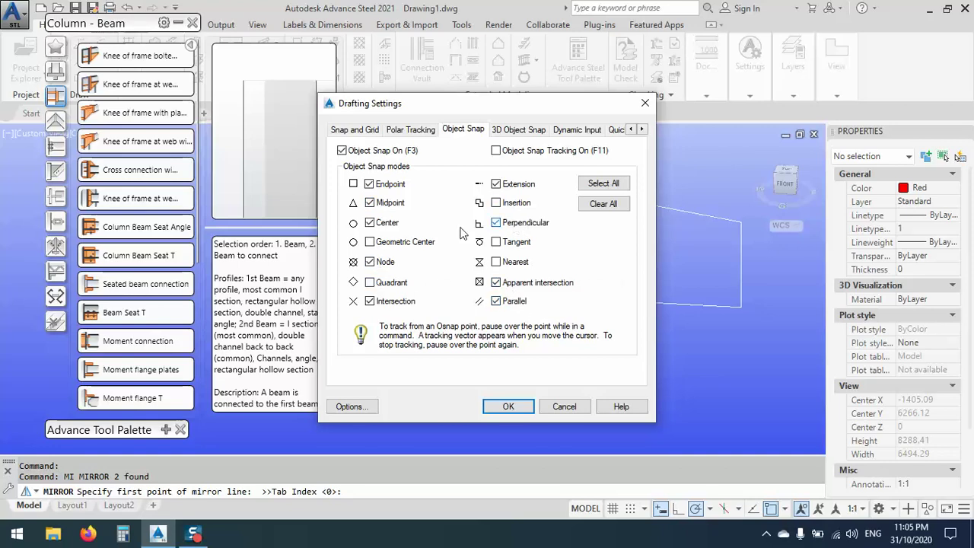
click(508, 407)
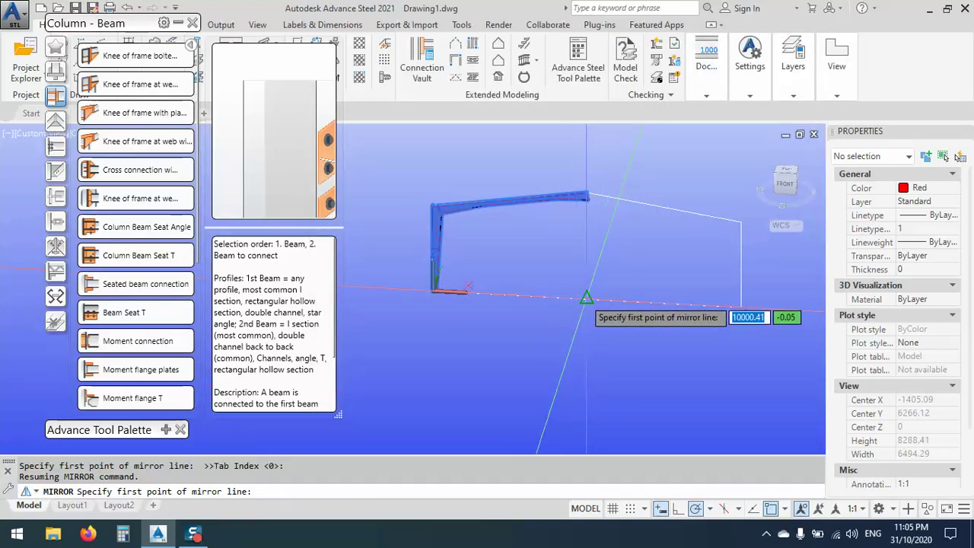
click(586, 297)
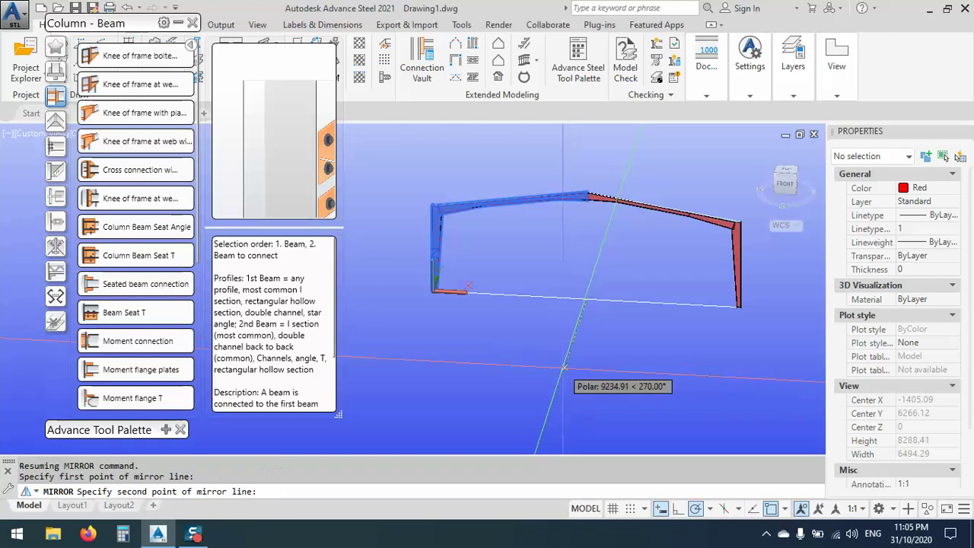
click(563, 368)
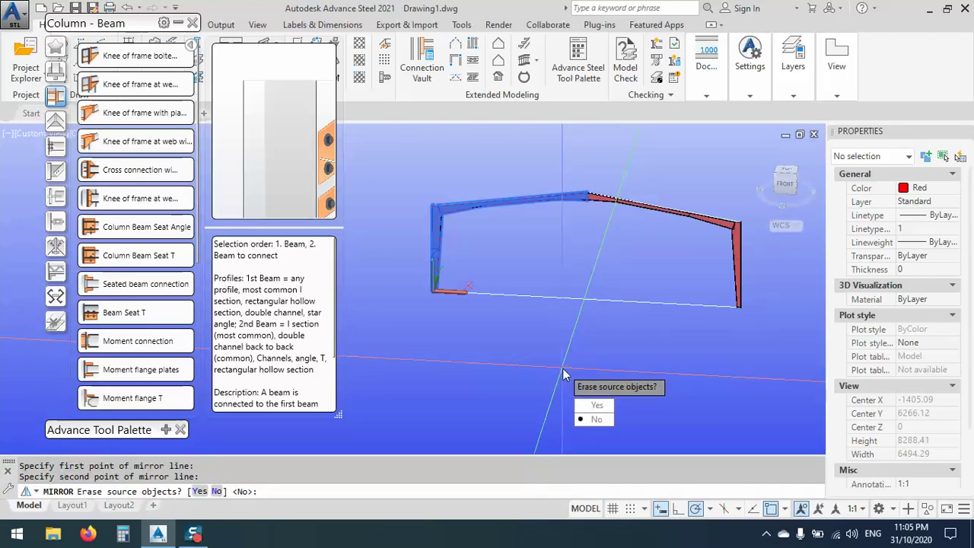
key(Return)
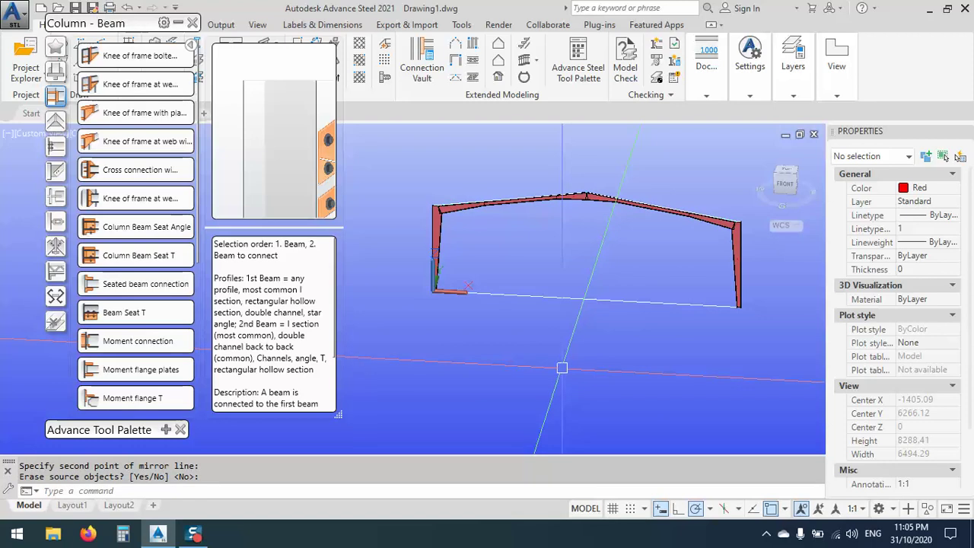
Examine the complete frame in the SW isometric view, checking the eaves joint and the ridge between both rafters.
scroll(430, 210, up, 2)
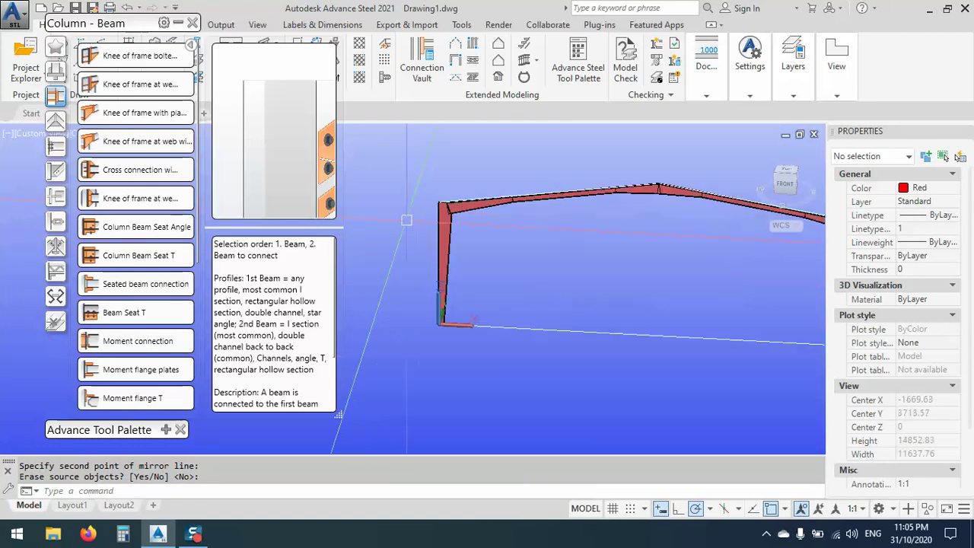
click(778, 180)
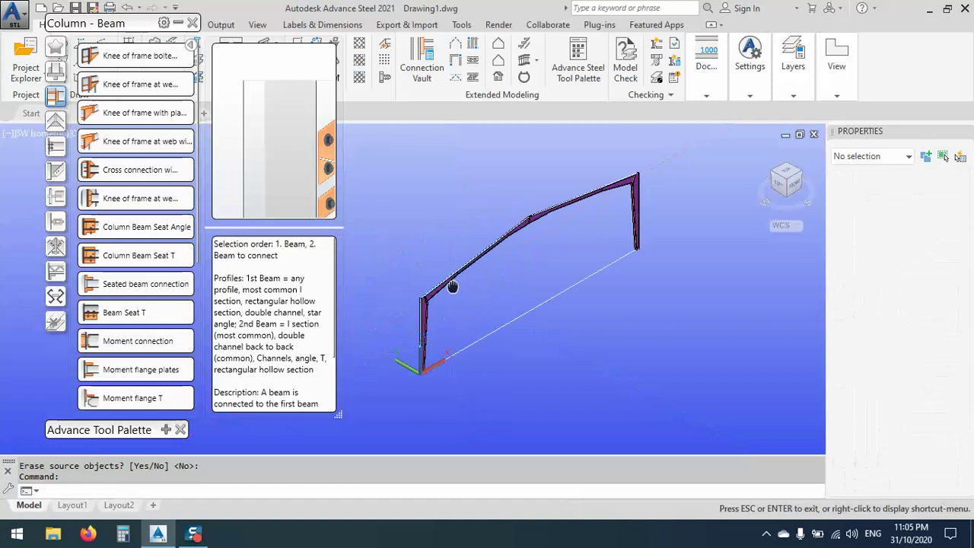
scroll(574, 290, up, 3)
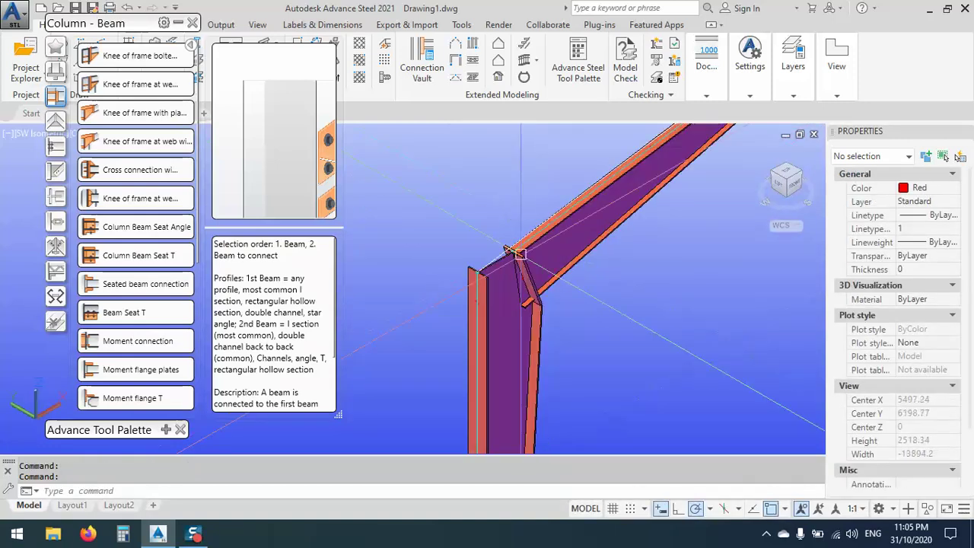
shift+middle_drag(577, 297, 635, 244)
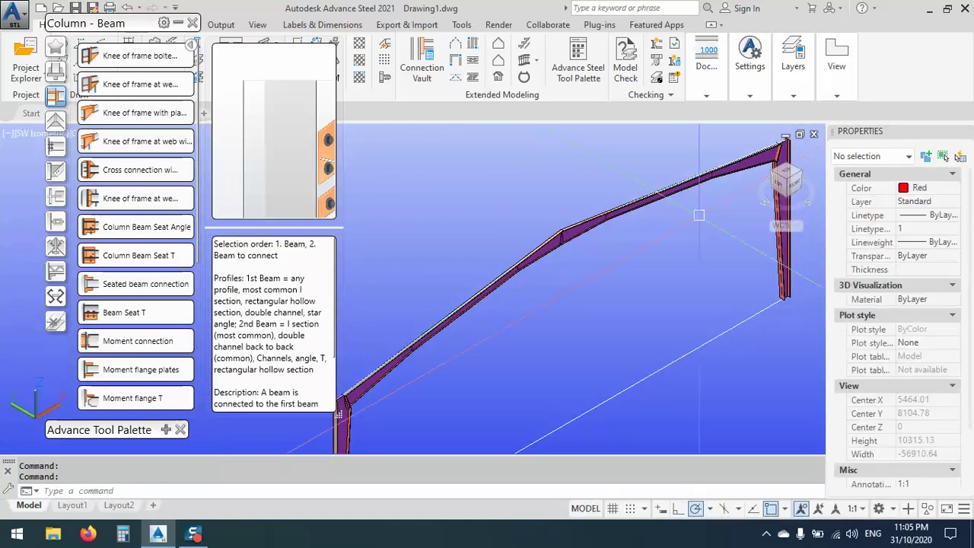
scroll(635, 244, up, 5)
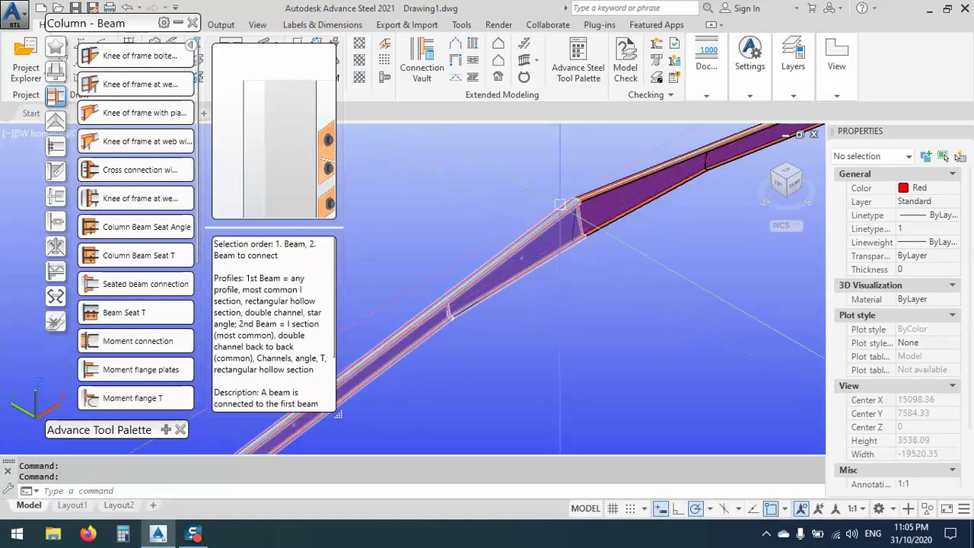
scroll(609, 219, down, 5)
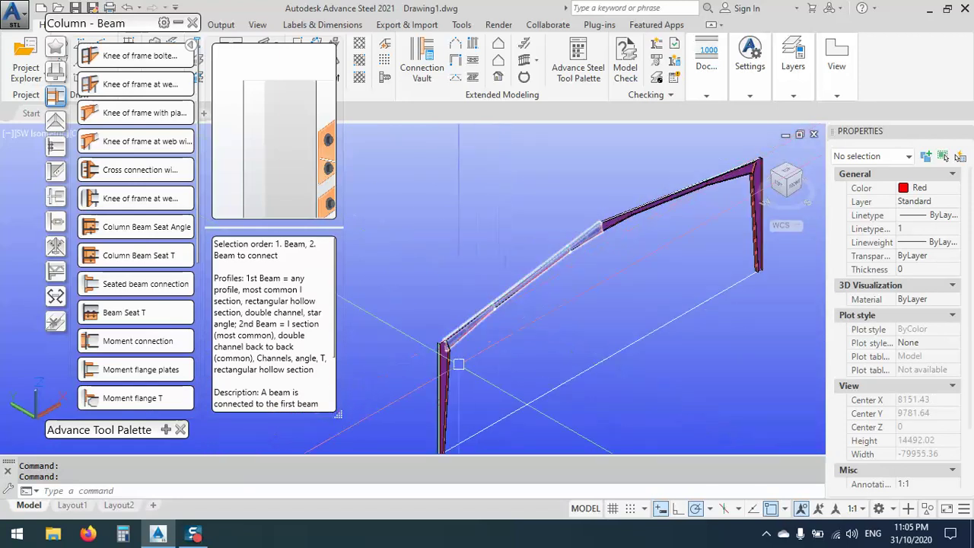
scroll(449, 342, up, 5)
shift+middle_drag(578, 312, 609, 301)
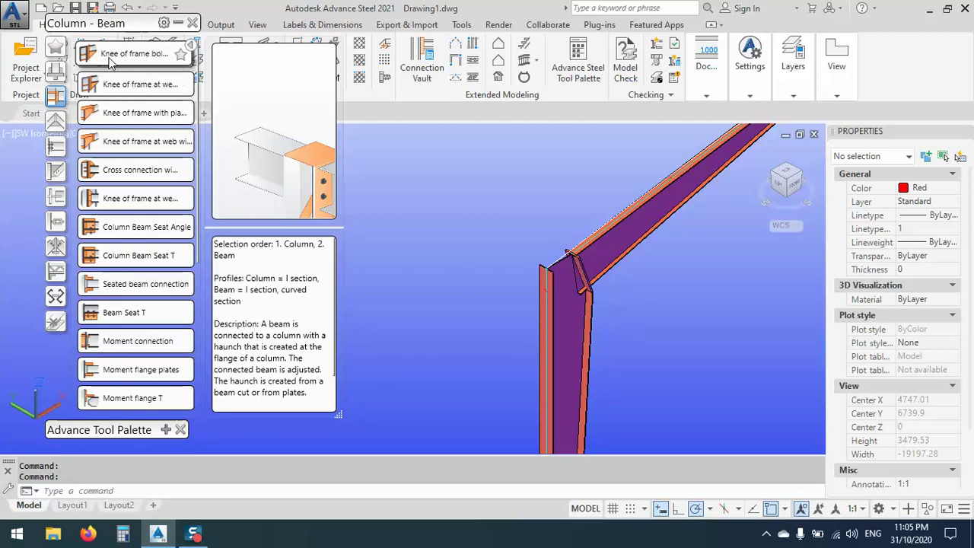
Place a bolted knee of frame connection with haunch between the mirrored column and its rafter, accepting the default properties.
click(110, 61)
scroll(533, 266, down, 5)
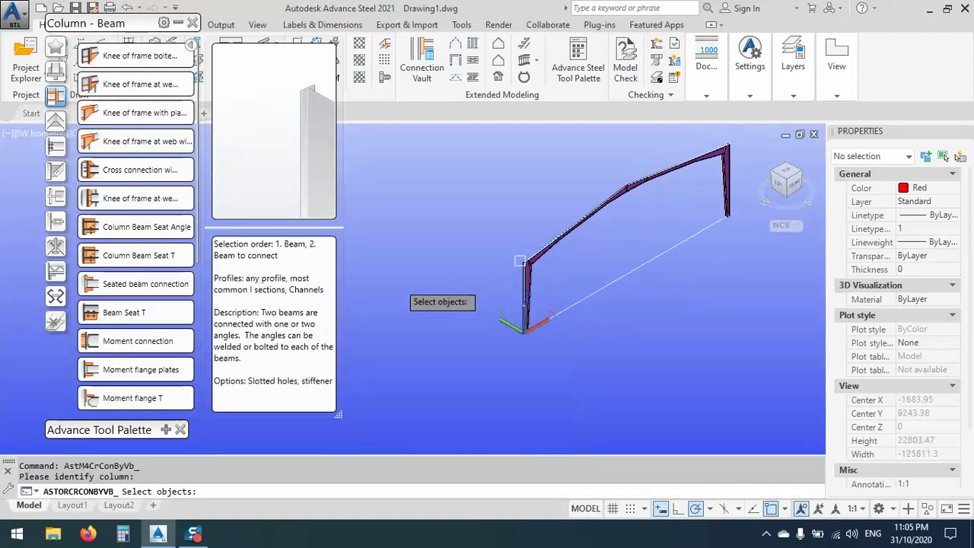
shift+middle_drag(406, 236, 593, 270)
scroll(609, 262, up, 5)
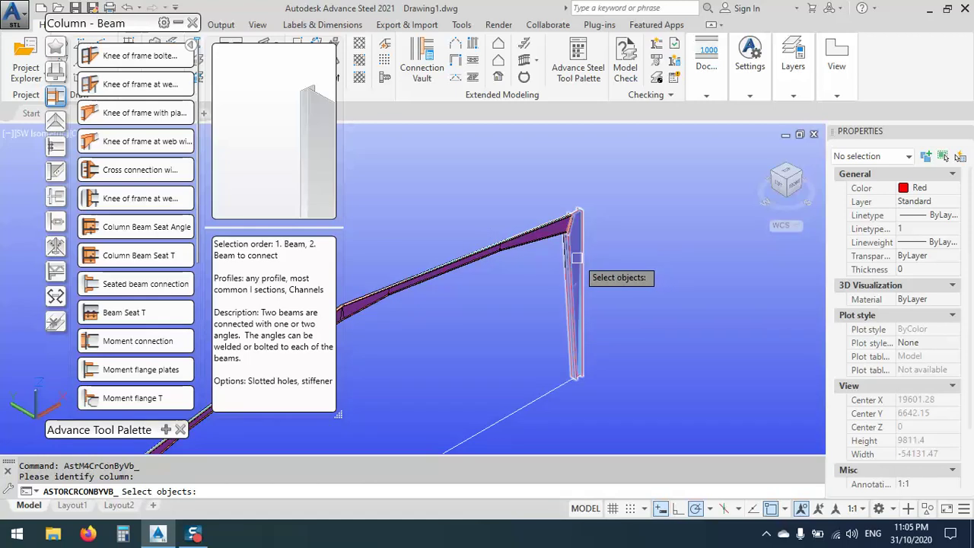
click(566, 249)
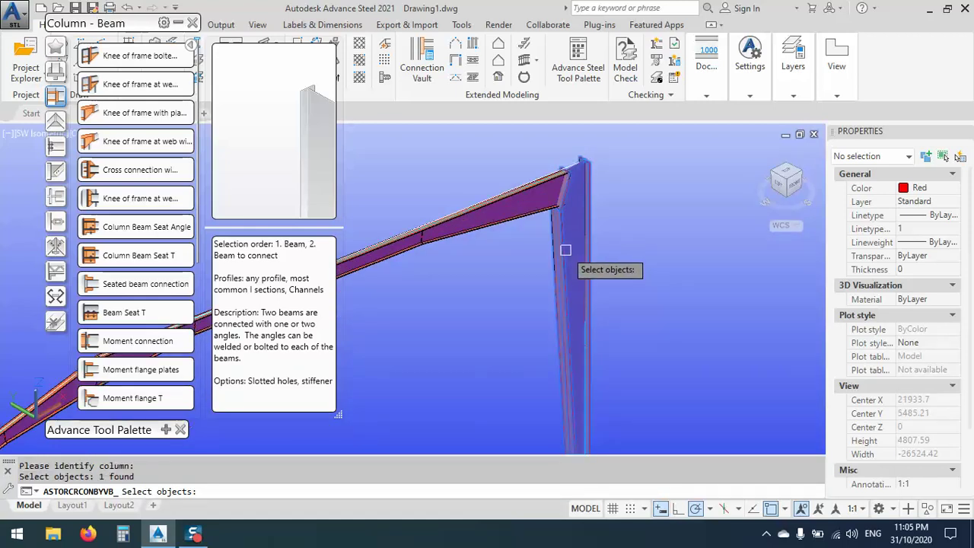
key(Return)
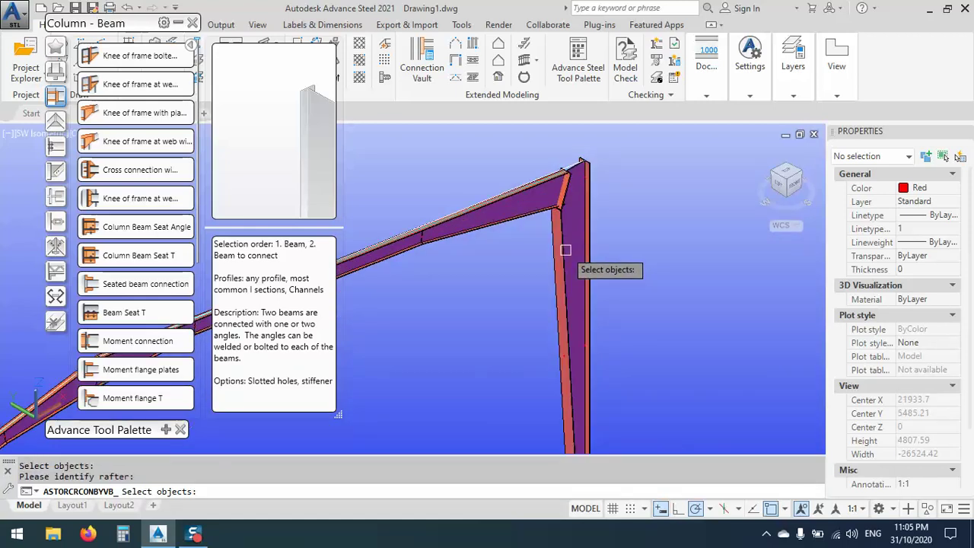
click(519, 214)
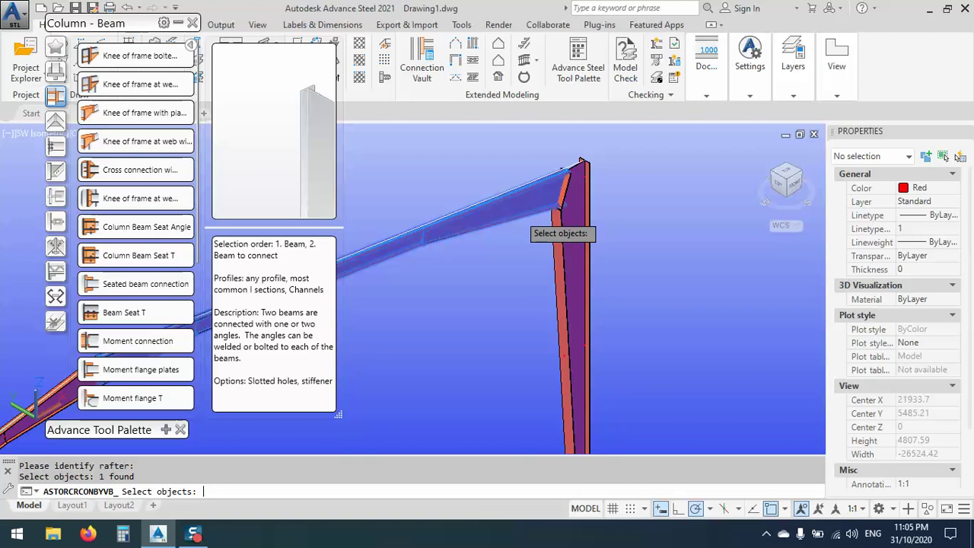
key(Return)
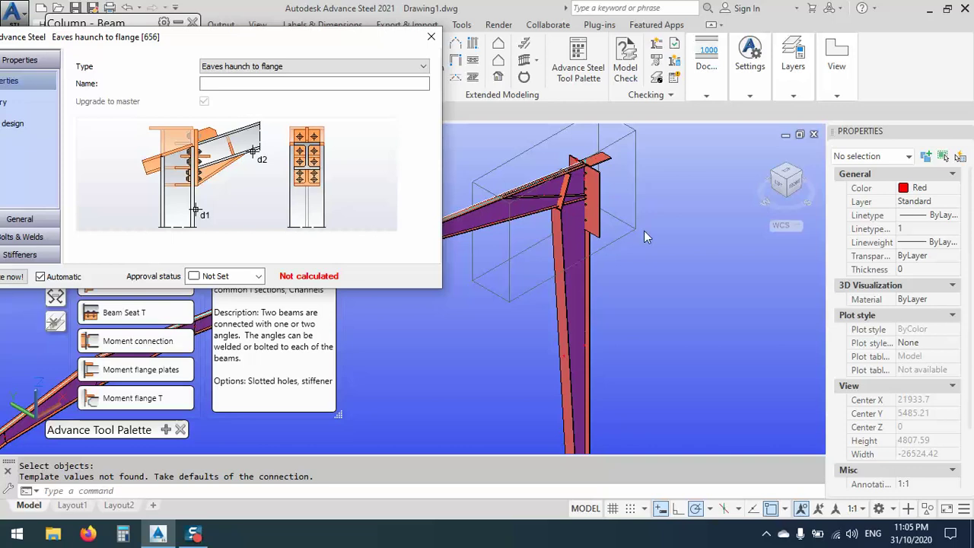
click(431, 36)
Create an Eaves haunch to flange connection between the original column and its rafter with default properties.
scroll(712, 230, down, 8)
scroll(712, 229, up, 7)
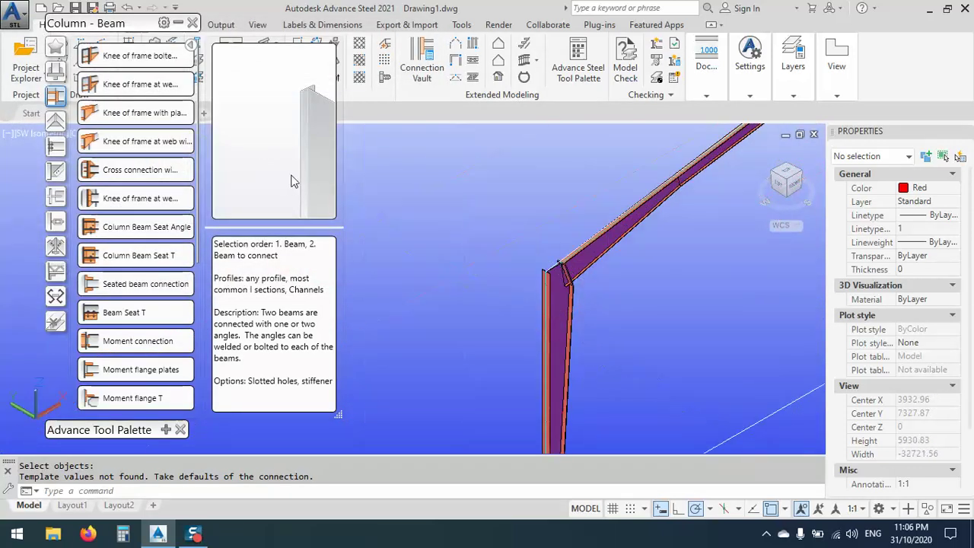
click(137, 84)
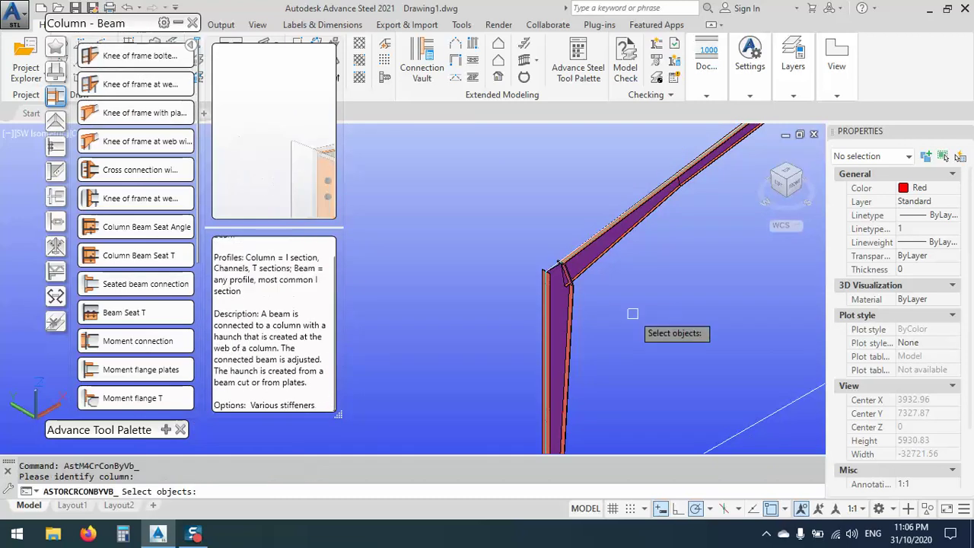
click(568, 305)
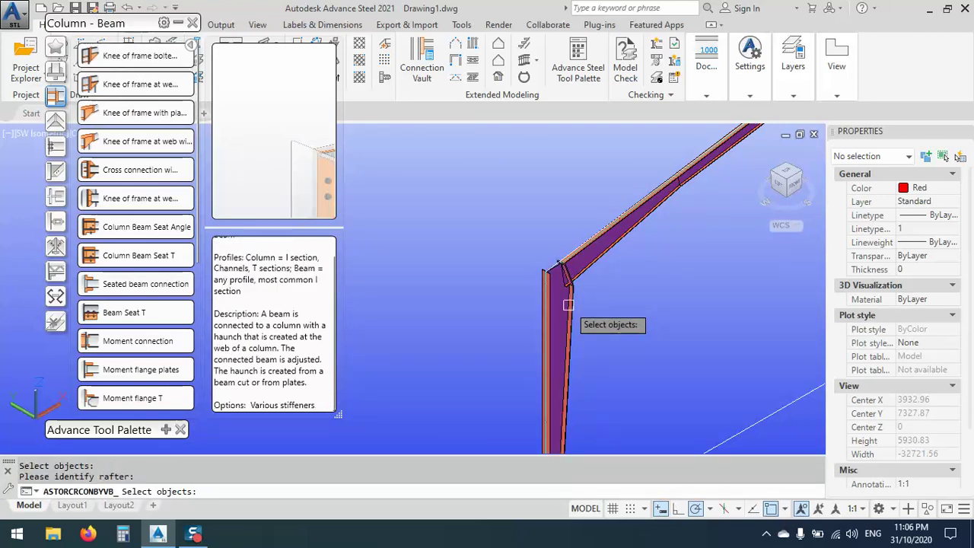
click(588, 272)
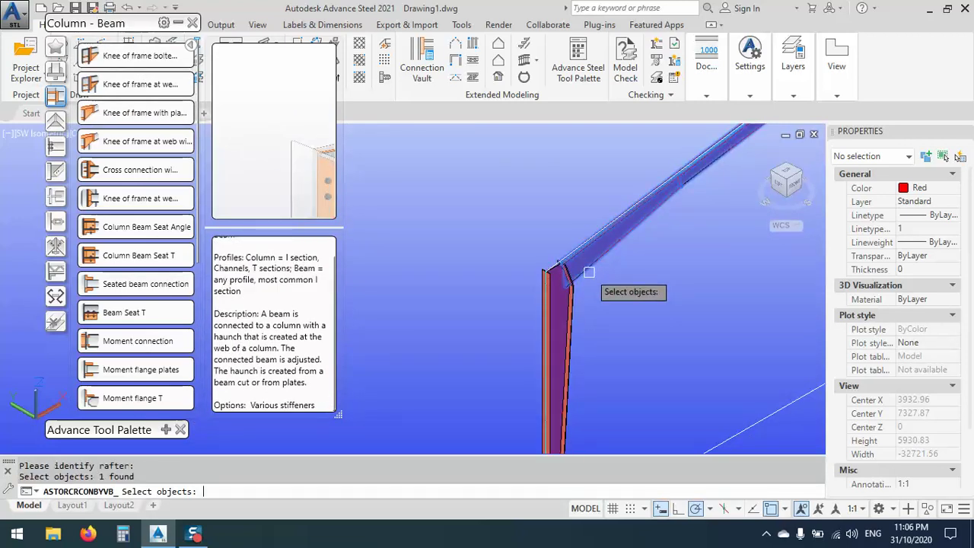
key(Return)
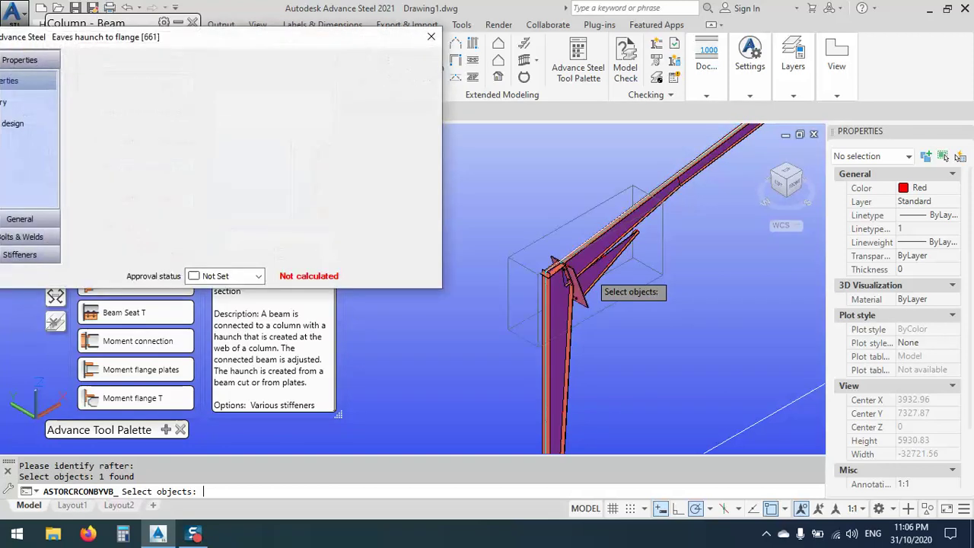
shift+middle_drag(601, 274, 578, 319)
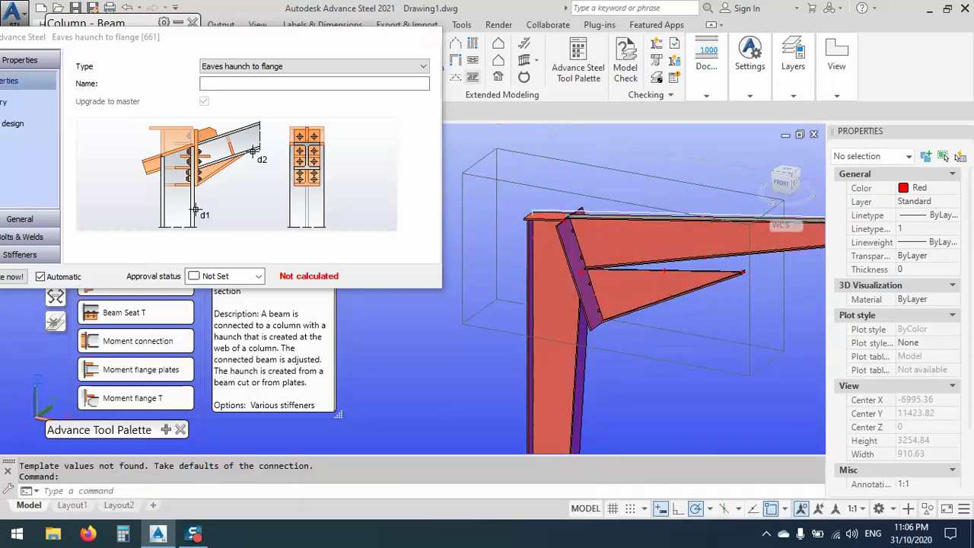
click(430, 36)
Set the current drawing color to ByLayer.
click(953, 188)
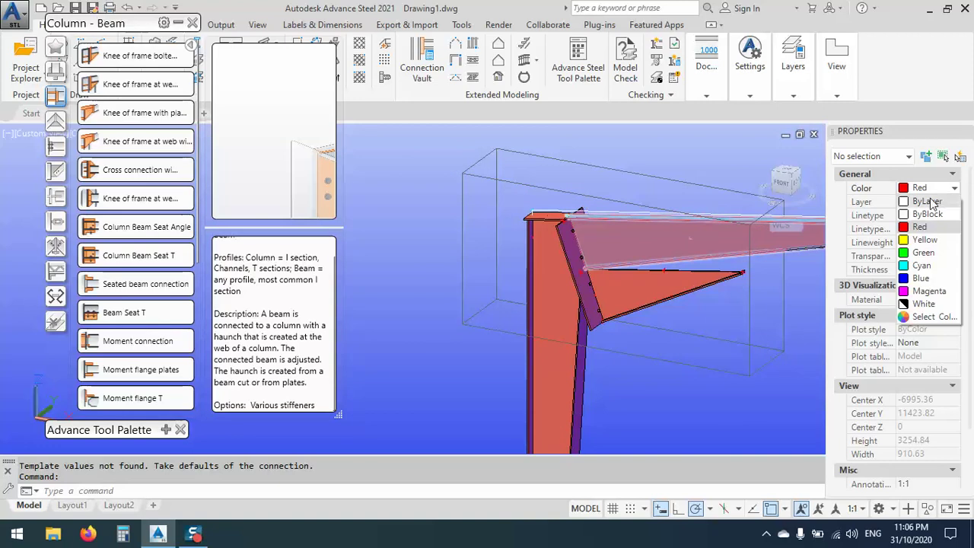
click(929, 202)
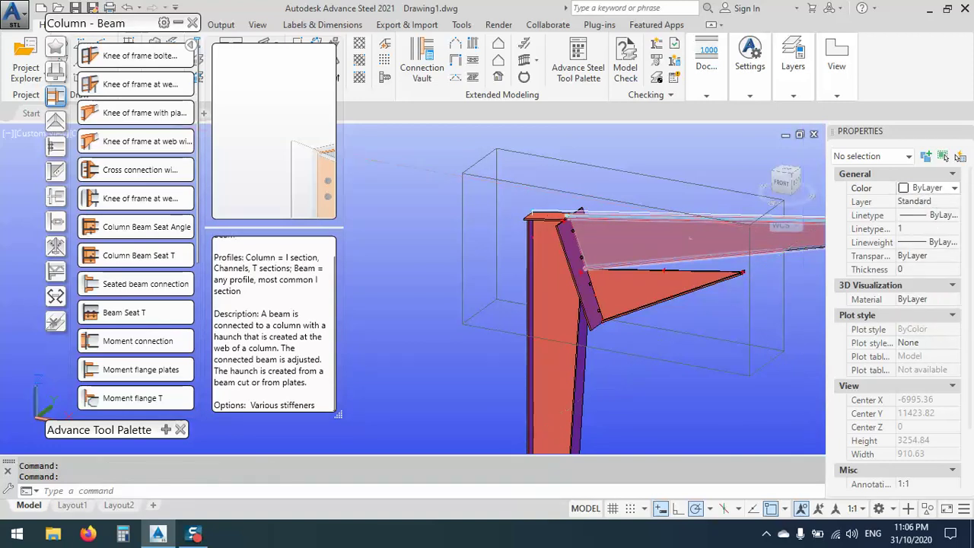
Edit the original column's Eaves haunch to flange connection, trying a Profile haunch and finally setting the haunch type to None.
middle_drag(664, 294, 611, 281)
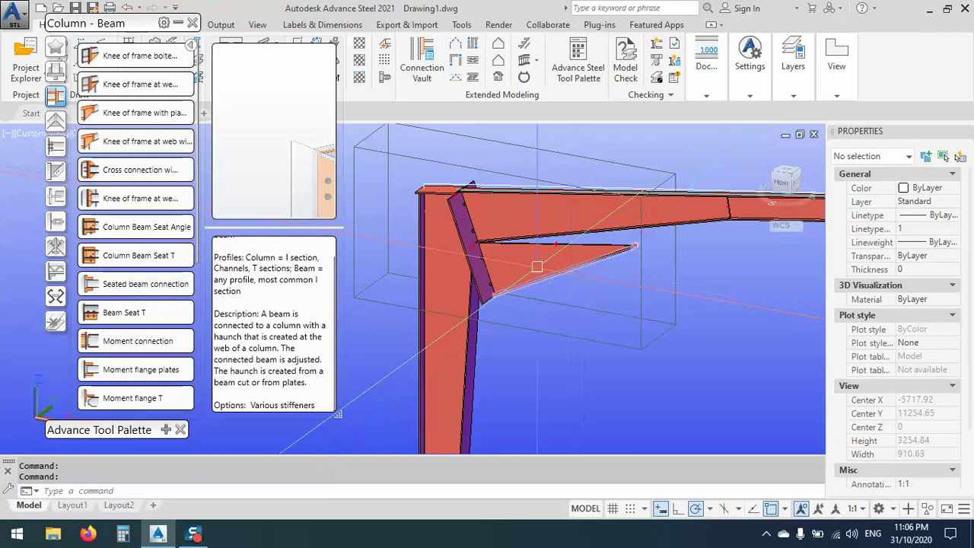
click(591, 340)
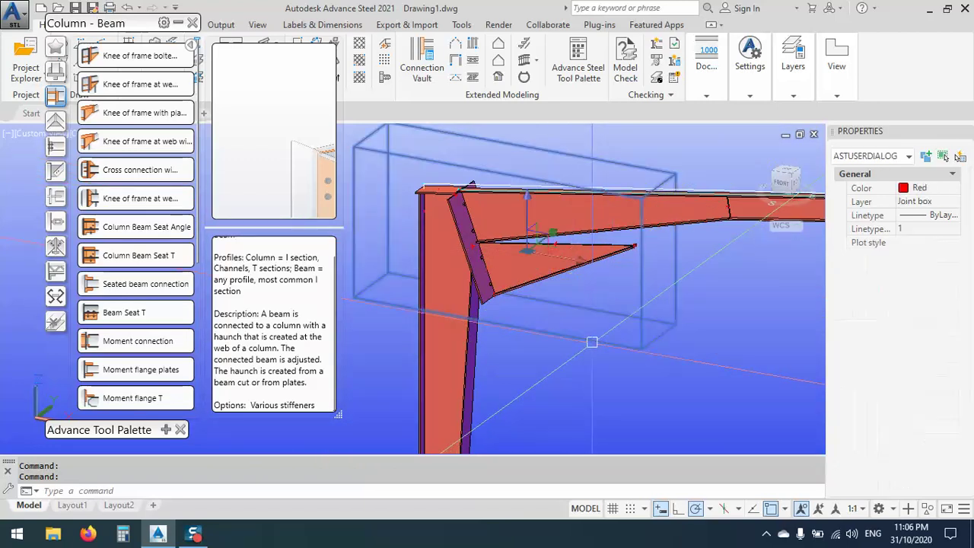
double_click(602, 344)
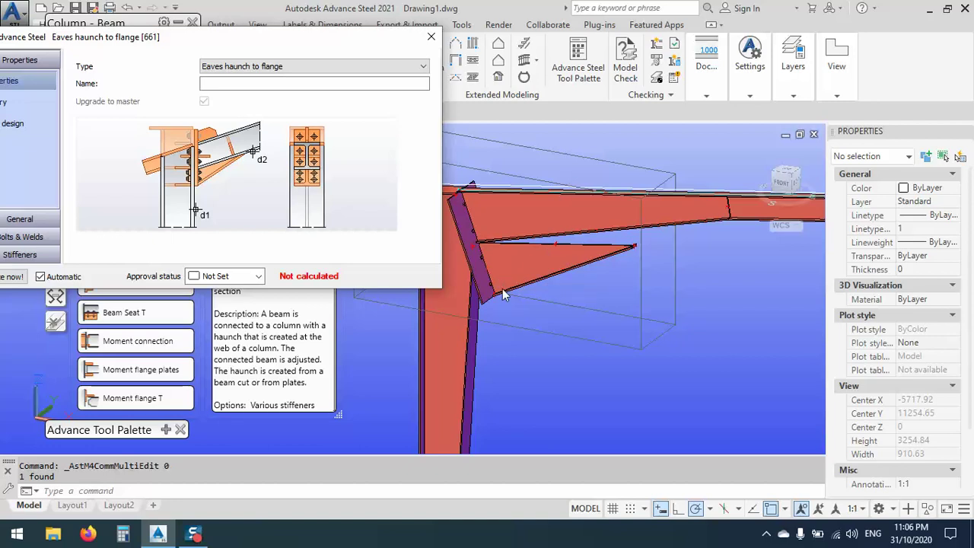
drag(156, 47, 211, 42)
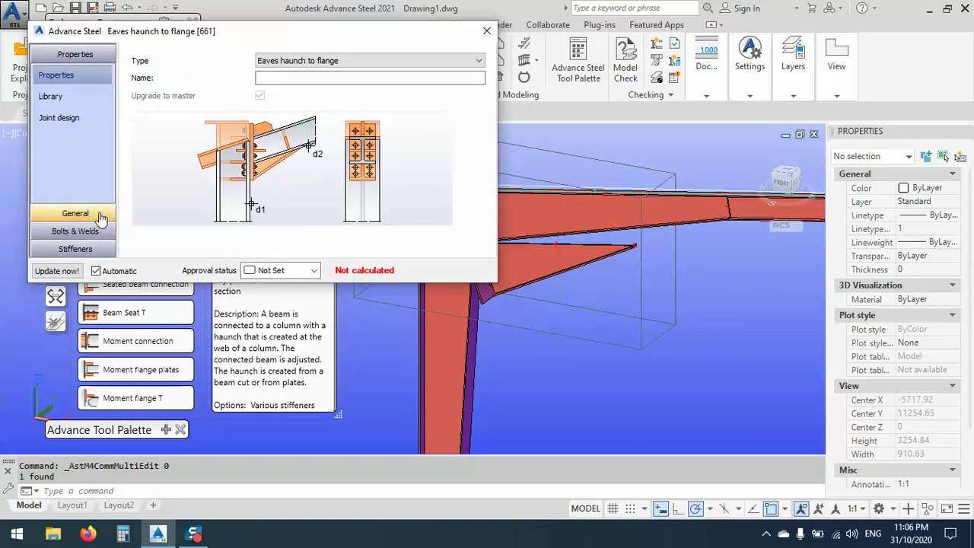
click(75, 214)
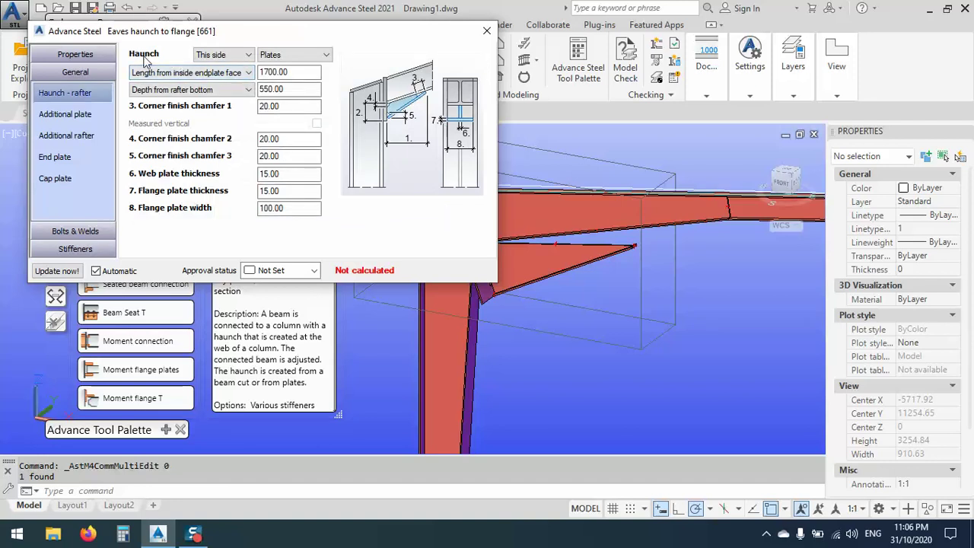
click(292, 57)
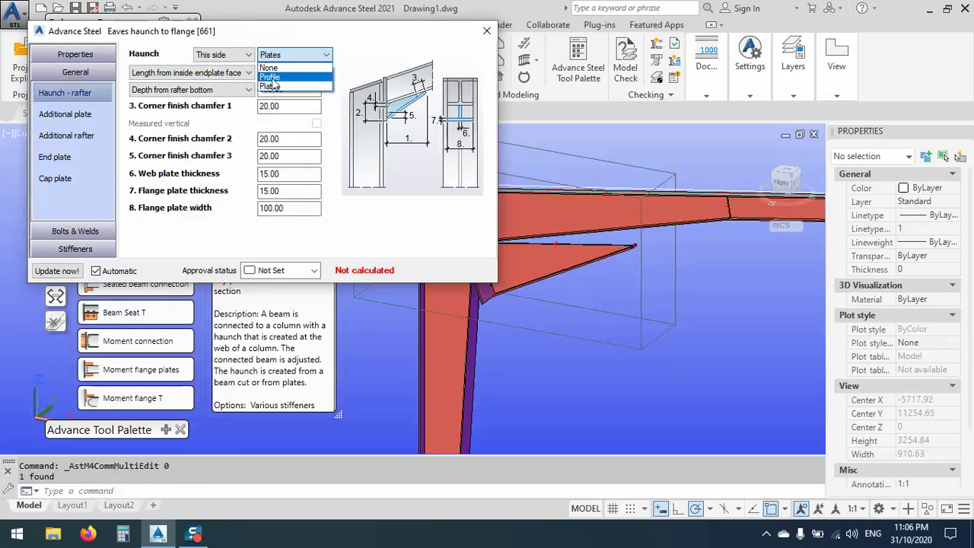
click(269, 77)
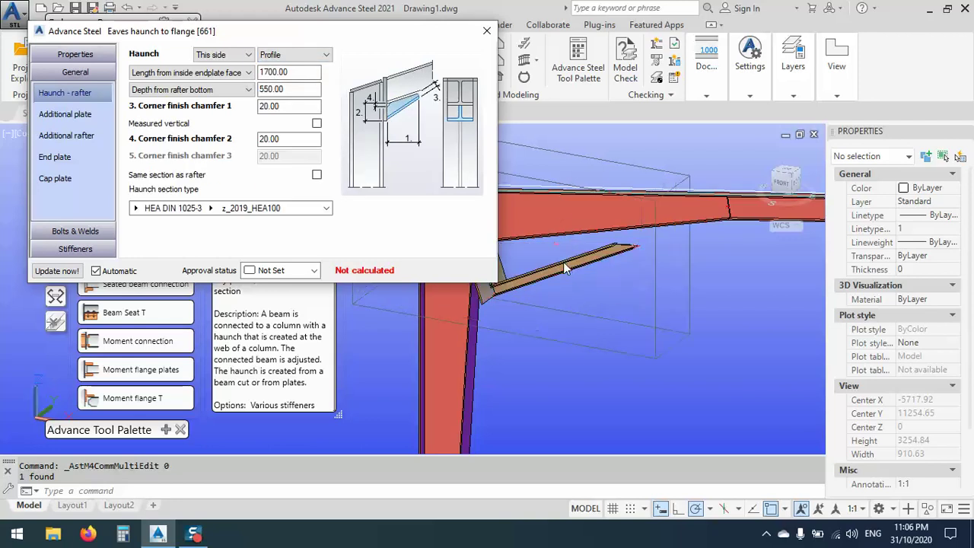
click(293, 55)
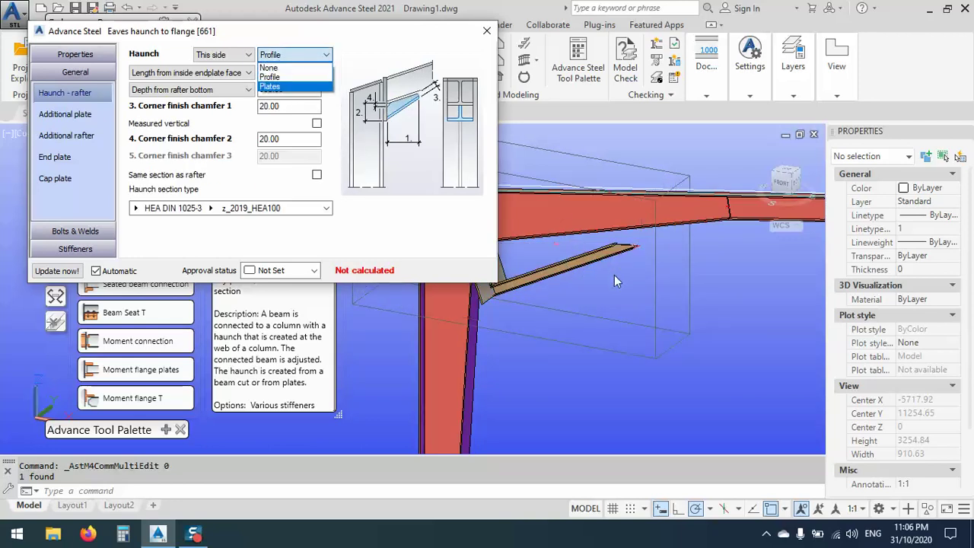
click(279, 69)
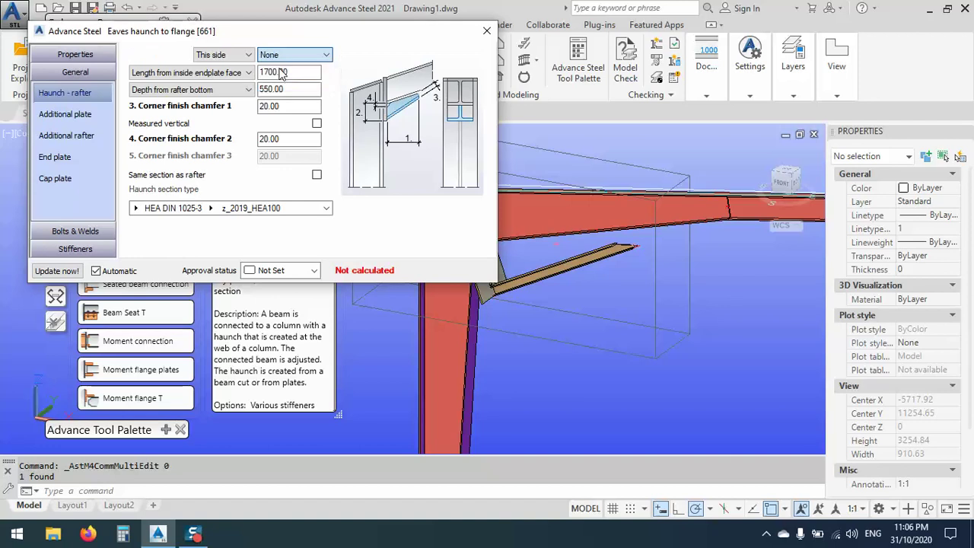
drag(358, 31, 384, 51)
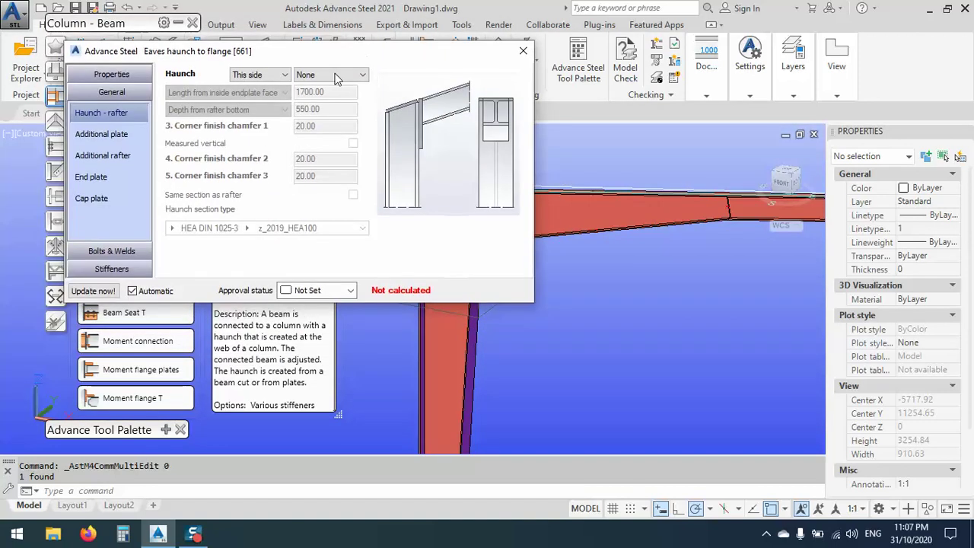
Set the connection's end plate width to 200, inspect the narrowed plate at the joint, and close the connection properties.
click(108, 178)
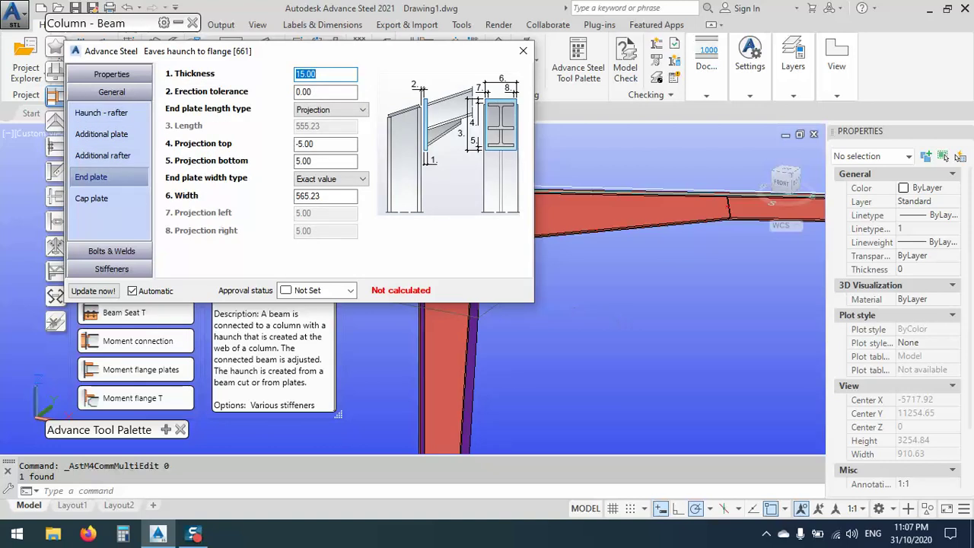
click(327, 196)
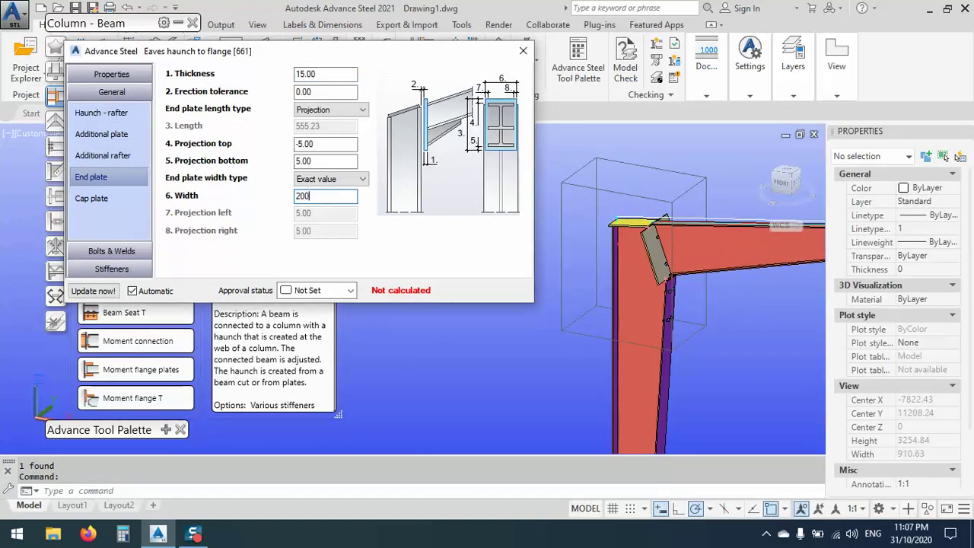
key(Return)
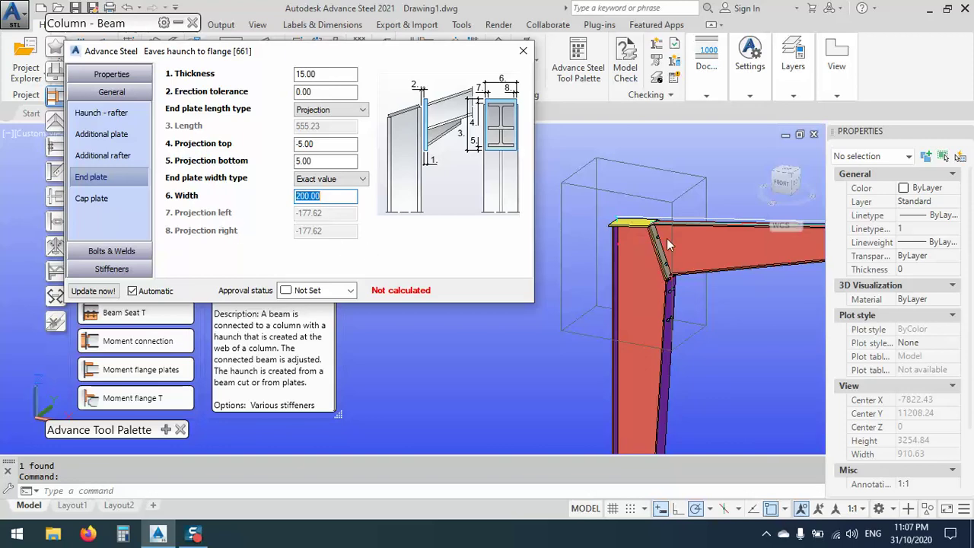
scroll(667, 244, up, 5)
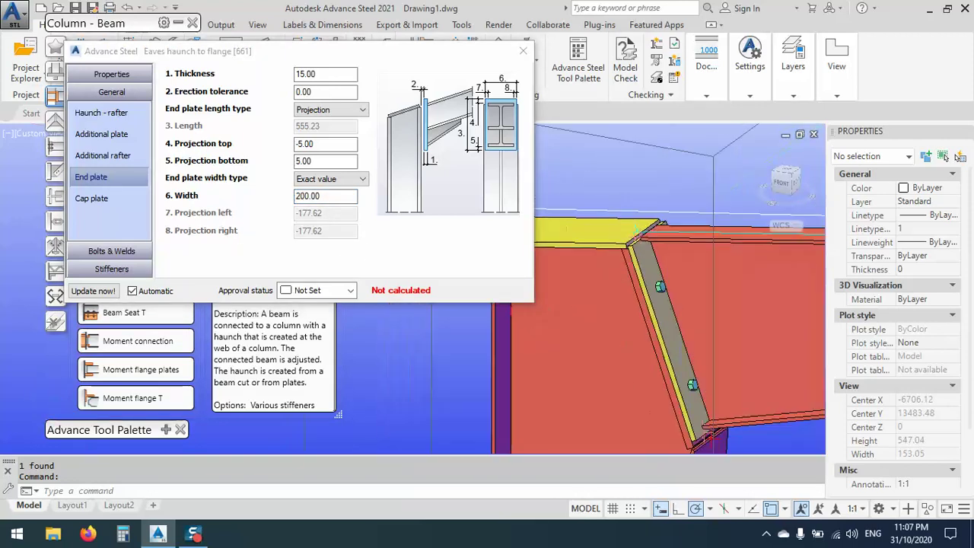
shift+middle_drag(643, 335, 664, 240)
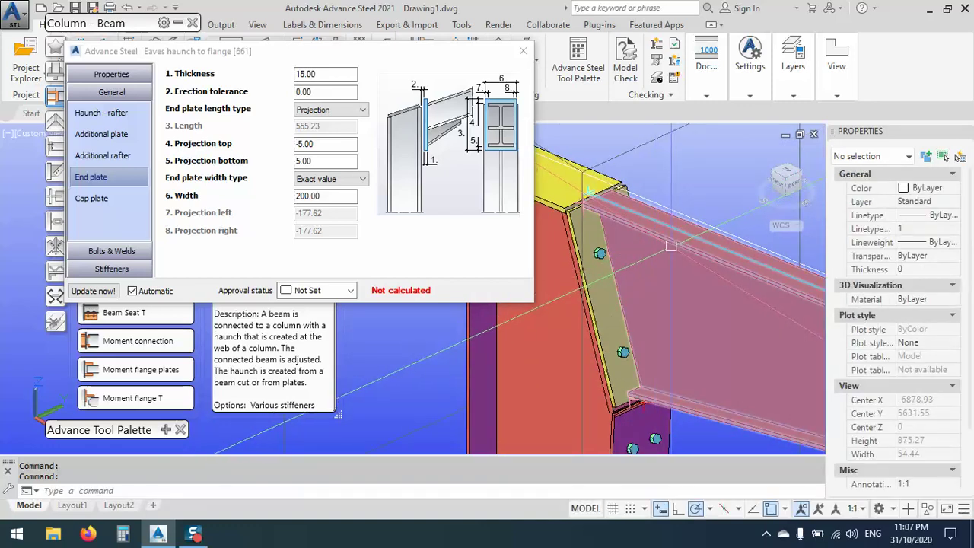
key(Escape)
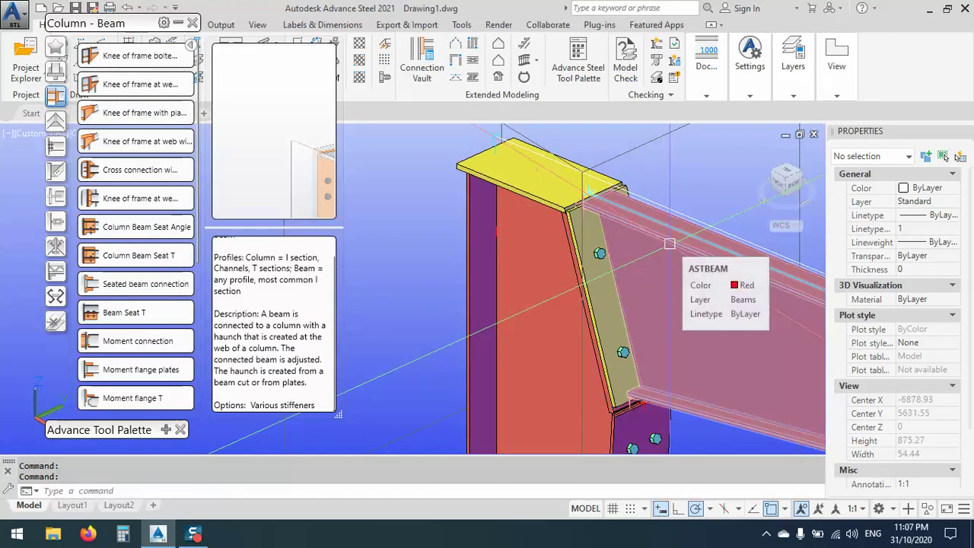
Reopen the joint properties from the connection's end plate and set the plate's top projection to 5.
scroll(610, 292, up, 2)
click(598, 312)
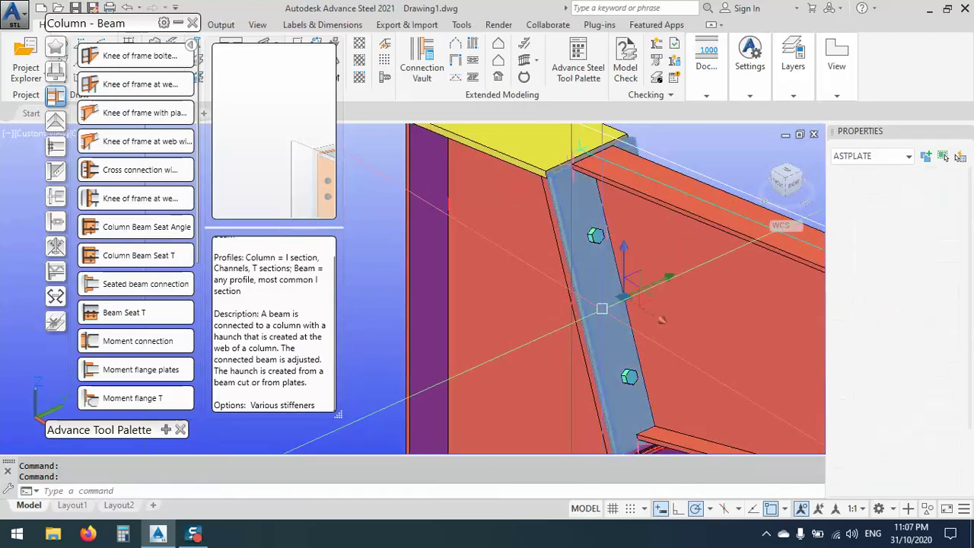
scroll(533, 274, down, 3)
right_click(458, 255)
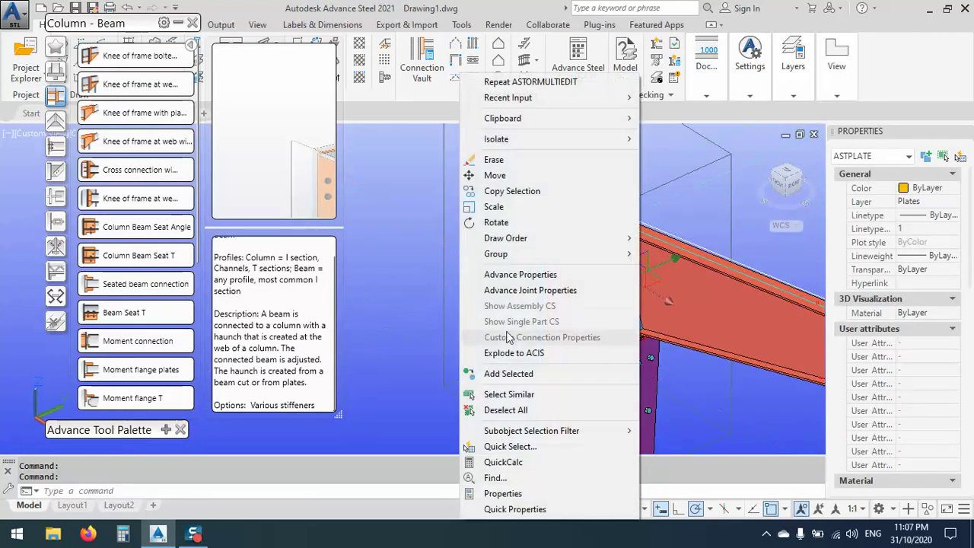
click(510, 292)
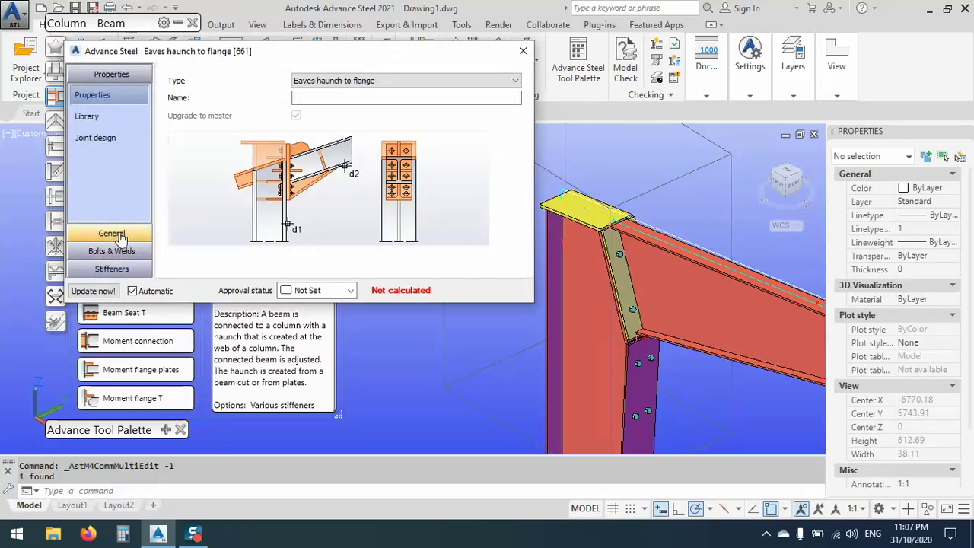
click(110, 236)
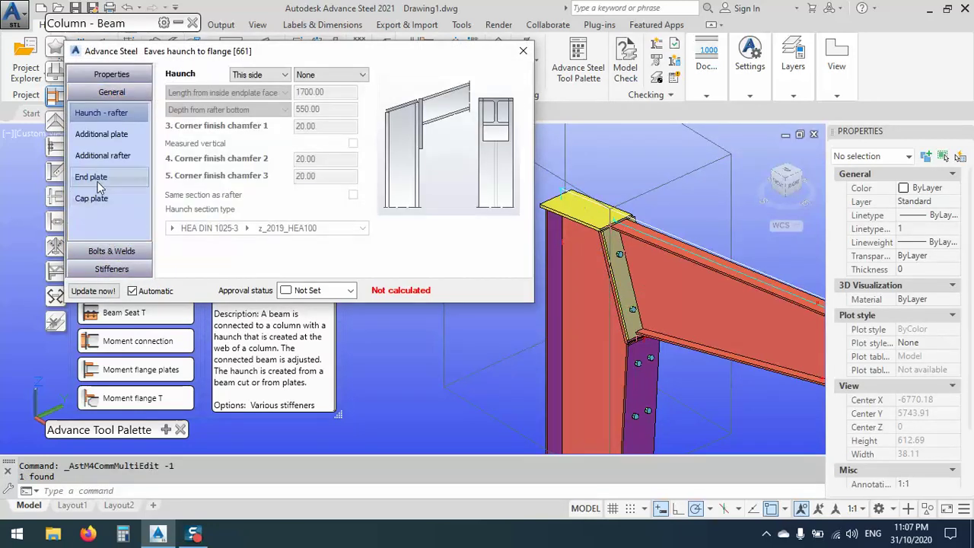
click(98, 182)
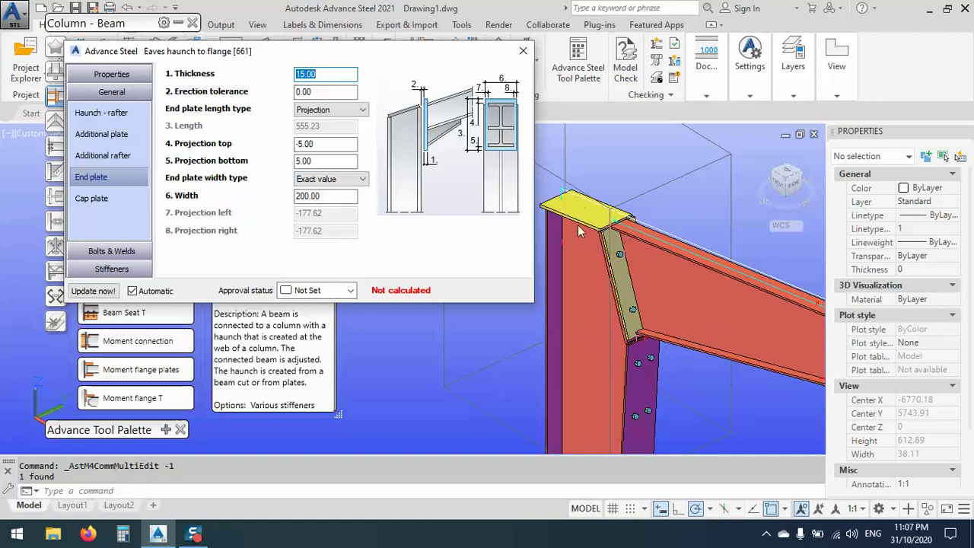
click(226, 145)
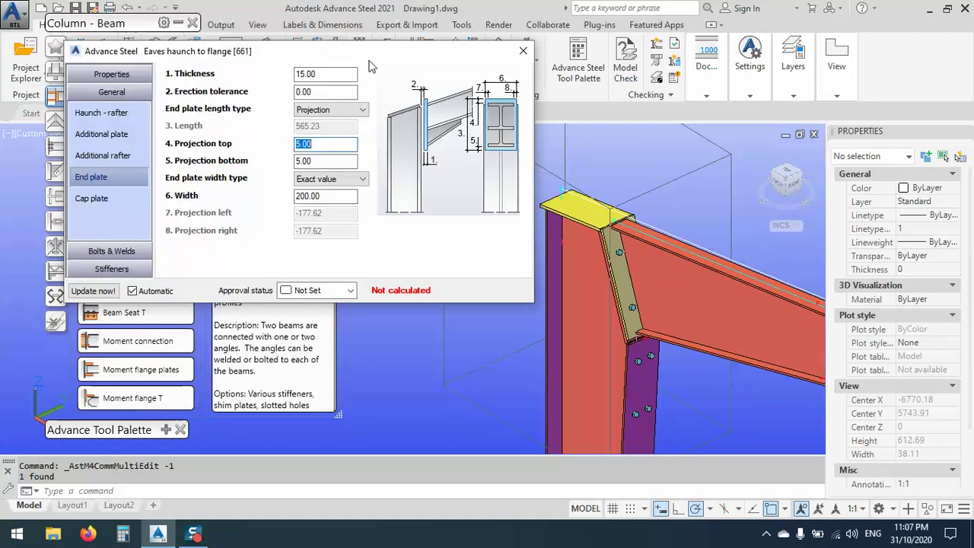
Set the connection bolts' horizontal distance to 120 and the number of lines in bolt group 2 to 0.
click(128, 251)
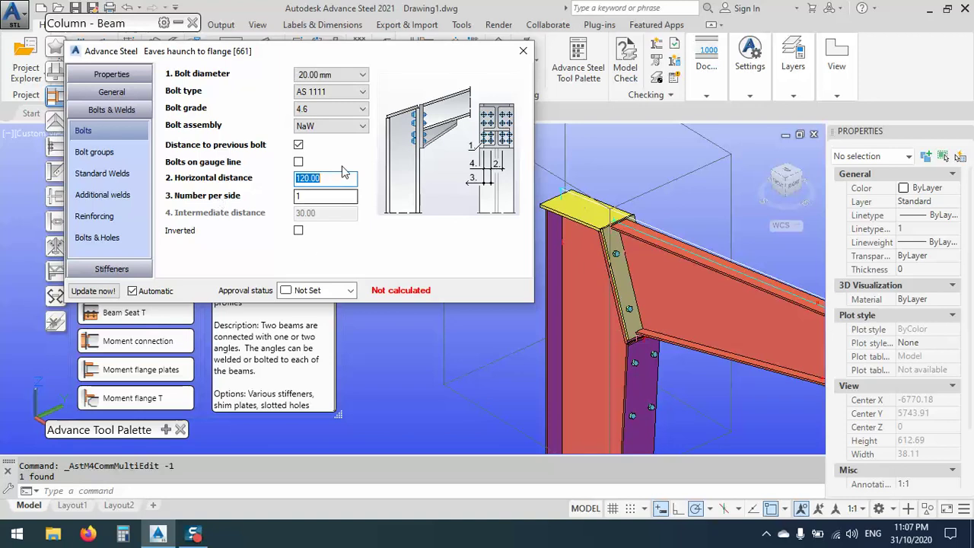
scroll(678, 334, down, 3)
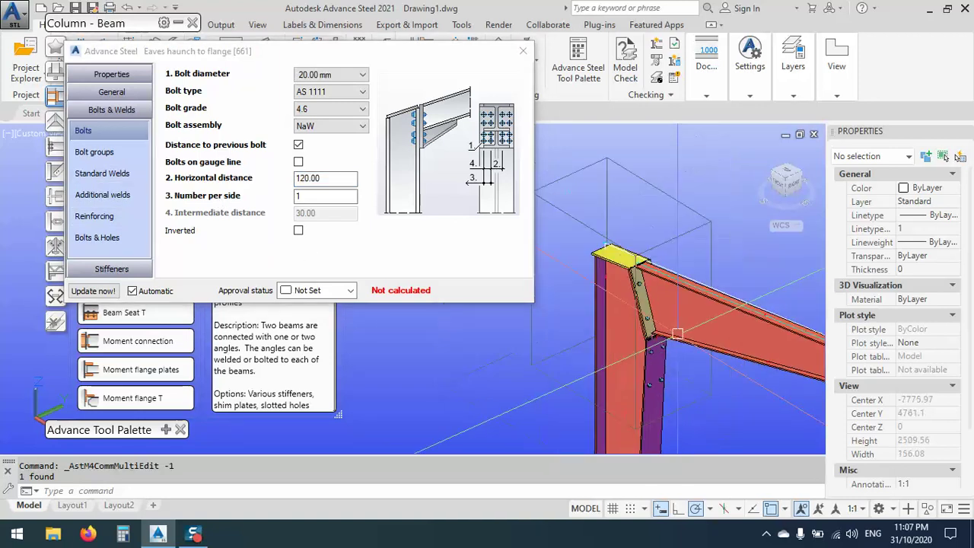
shift+middle_drag(681, 358, 631, 299)
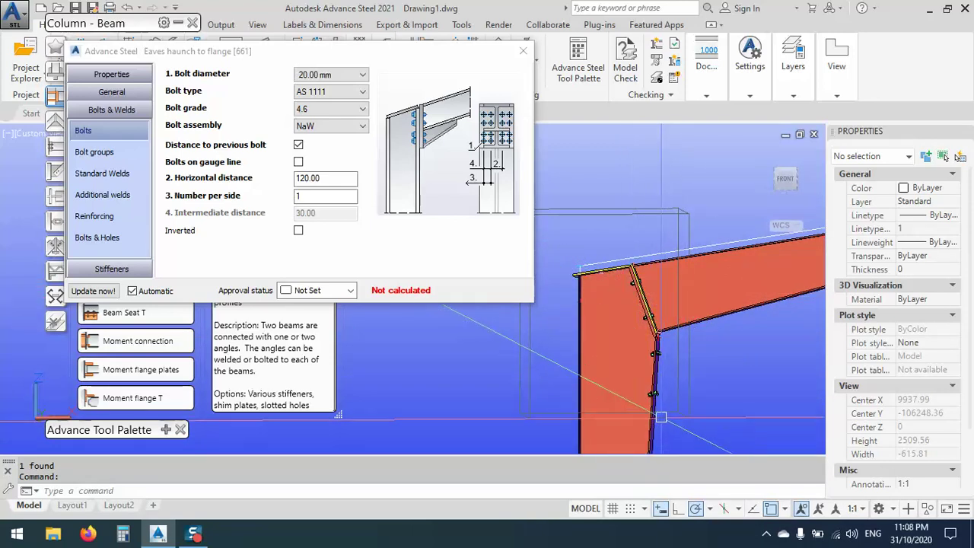
scroll(660, 417, up, 3)
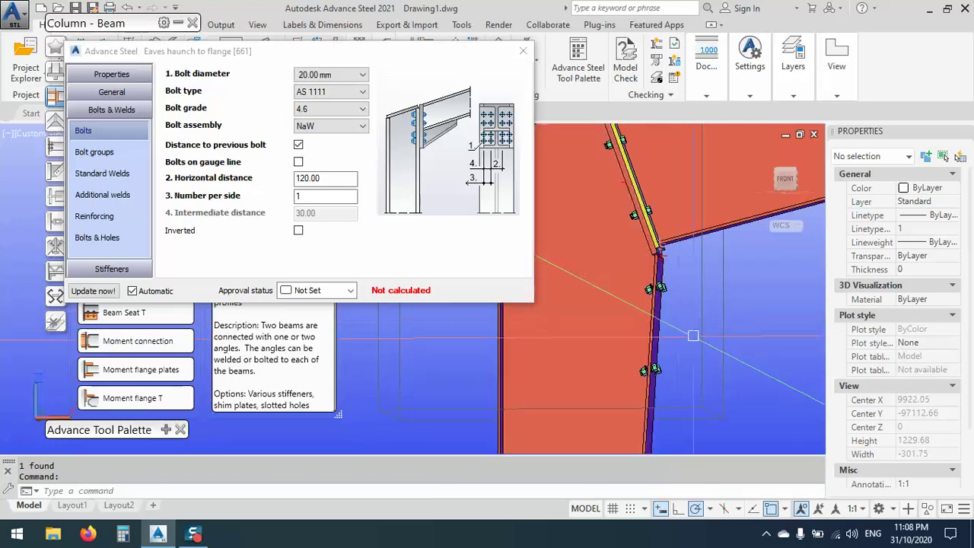
click(93, 152)
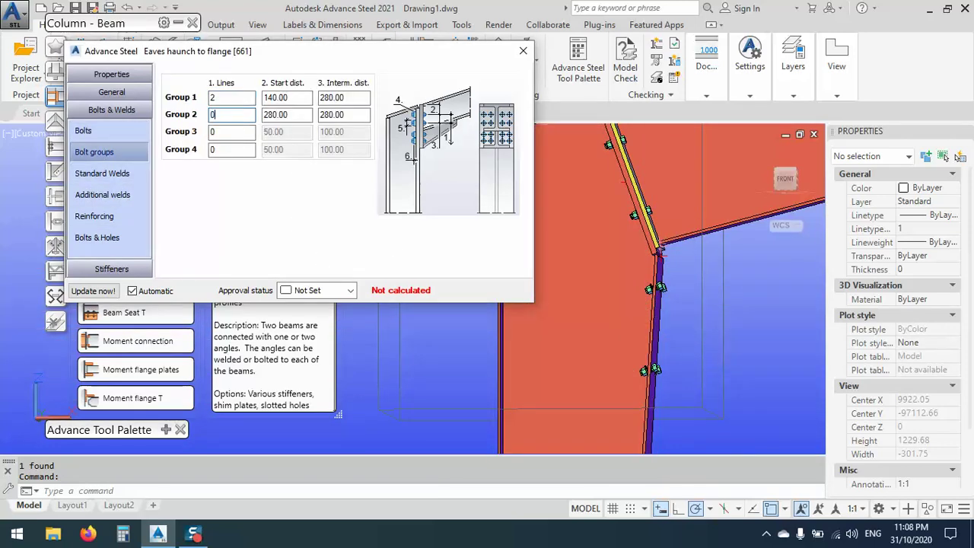
key(Return)
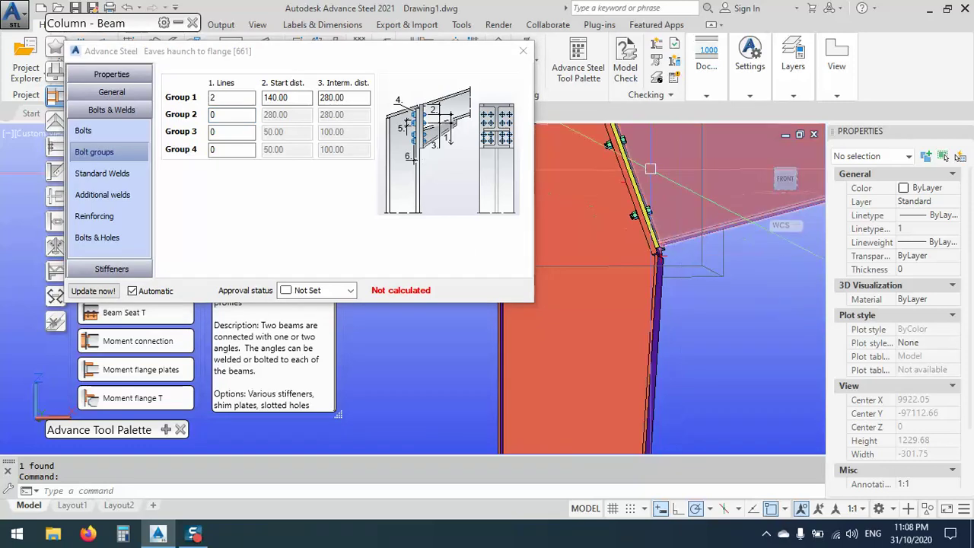
Try a start distance of 50 for bolt group 1 and settle on 80.
shift+middle_drag(683, 261, 624, 297)
click(228, 113)
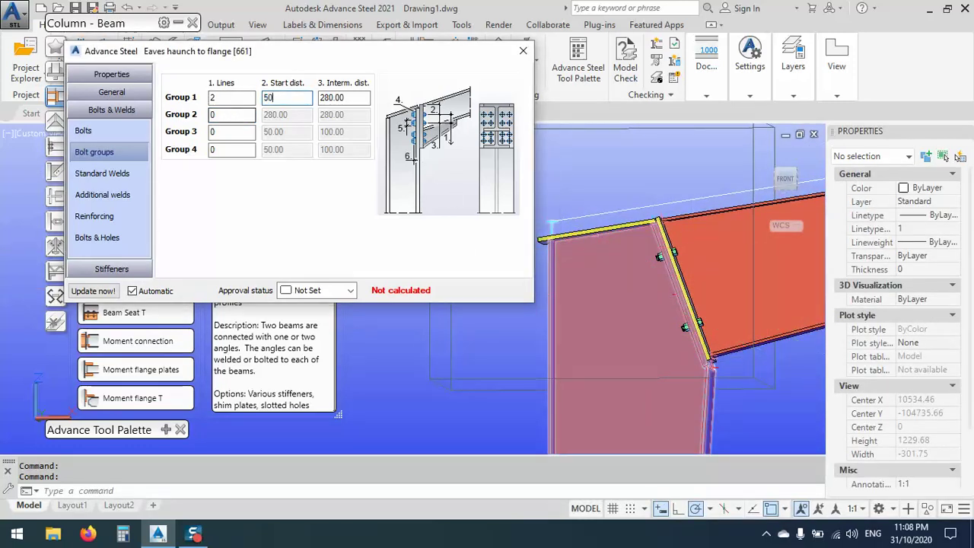
text(50)
key(Return)
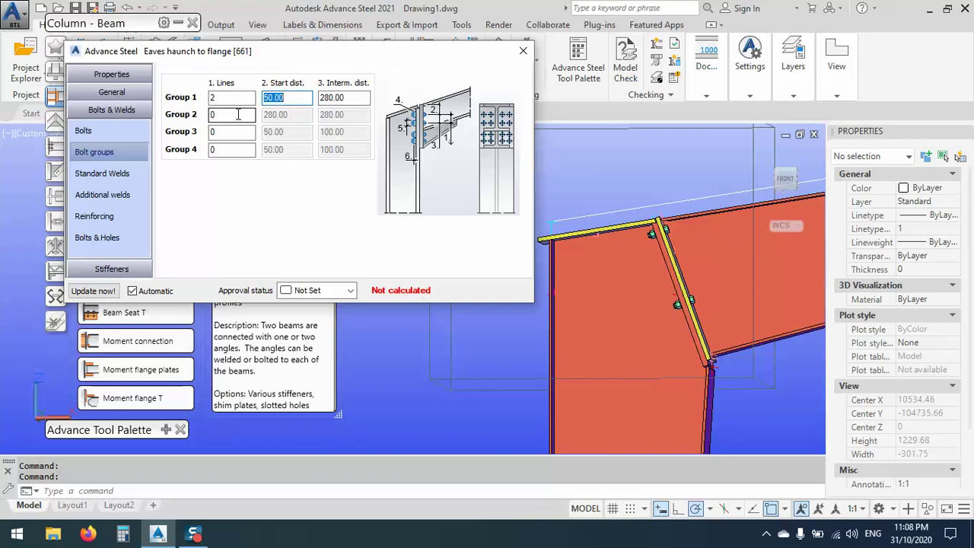
text(80)
key(Return)
Set bolt group 1 to 4 lines with intermediate distance 90, and bolt group 2 to 1 line with start distance 90.
key(shift+Tab)
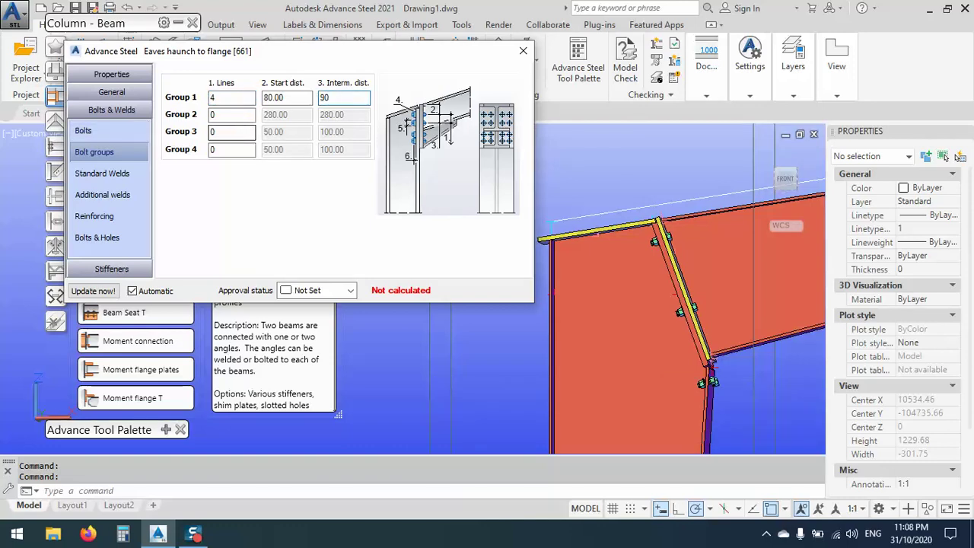
key(Return)
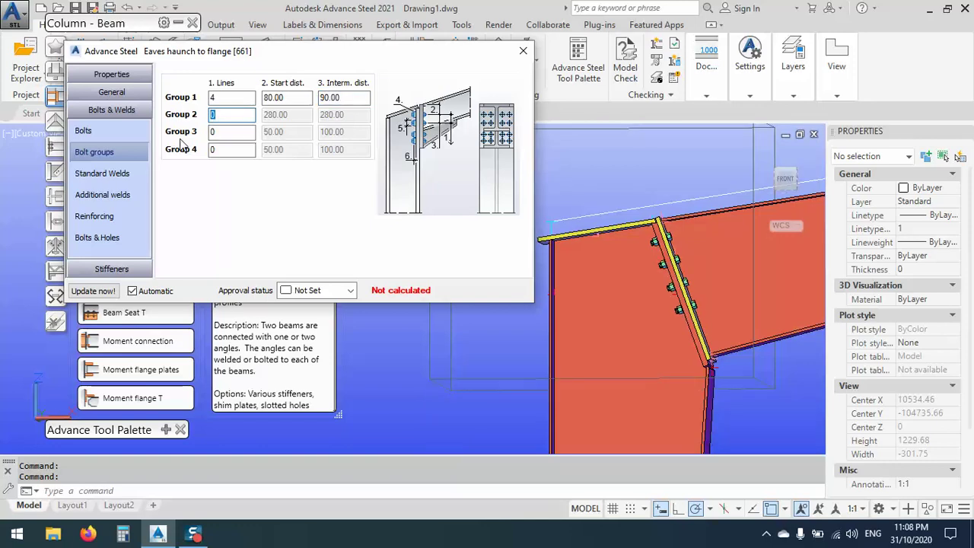
key(Return)
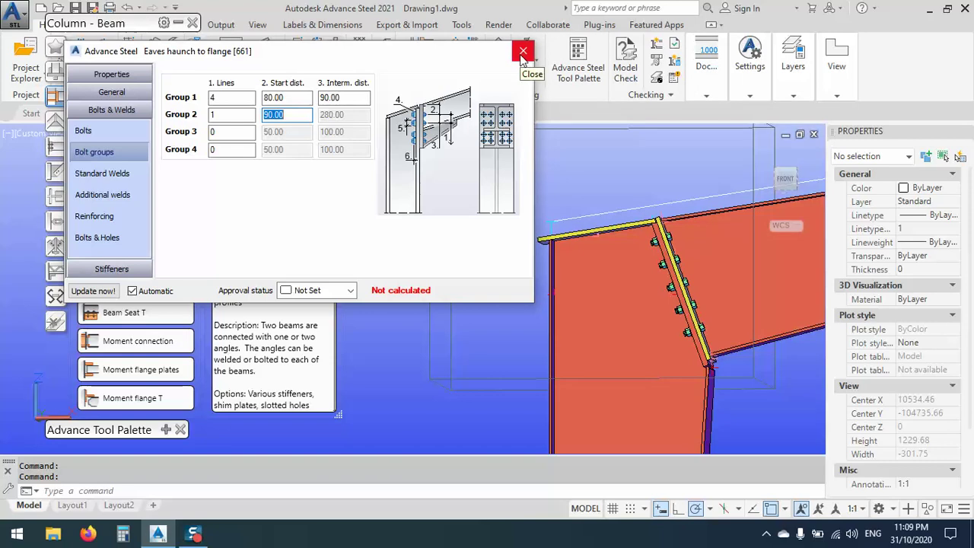
Set the connection's cap plate type to None.
click(107, 93)
click(128, 198)
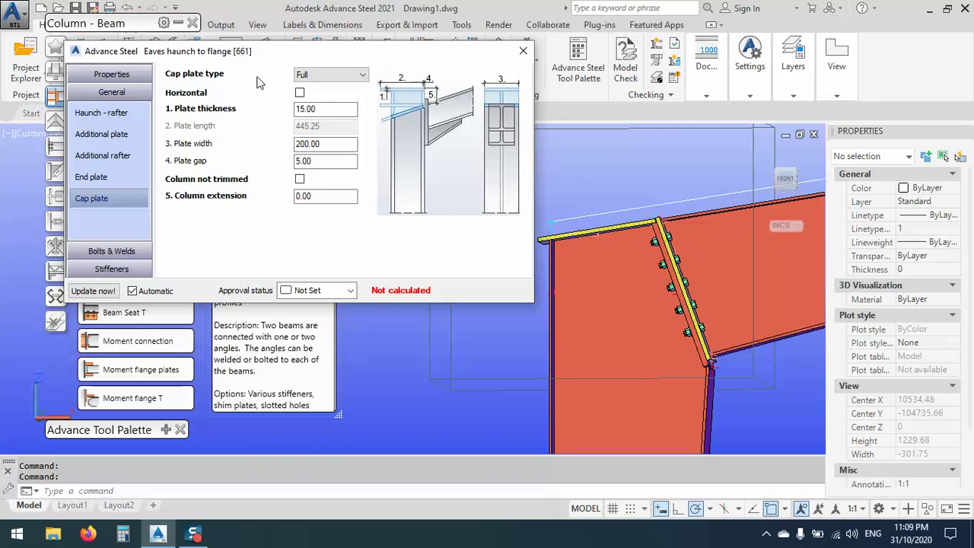
click(317, 74)
click(308, 96)
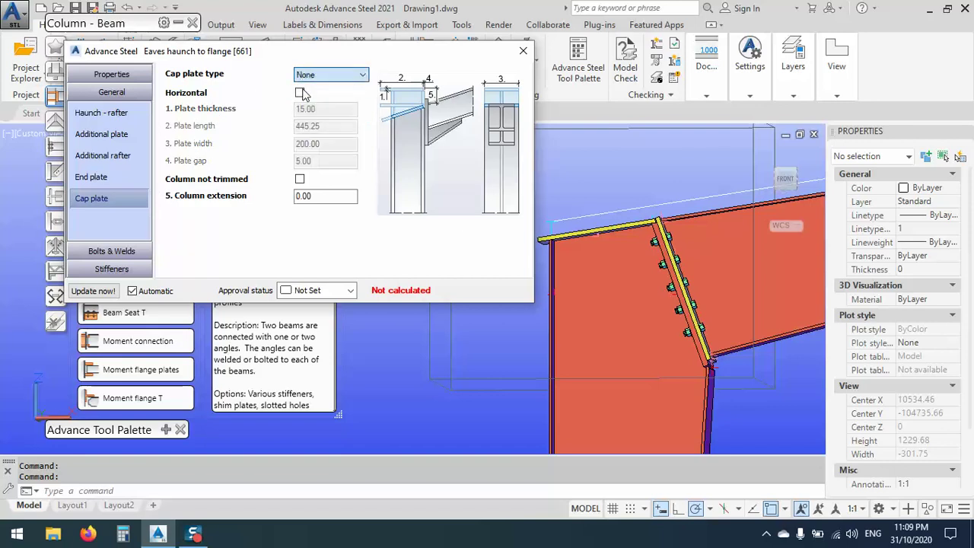
Set the end plate thickness to 20 in the eaves haunch connection's joint properties.
click(523, 51)
middle_drag(657, 259, 618, 220)
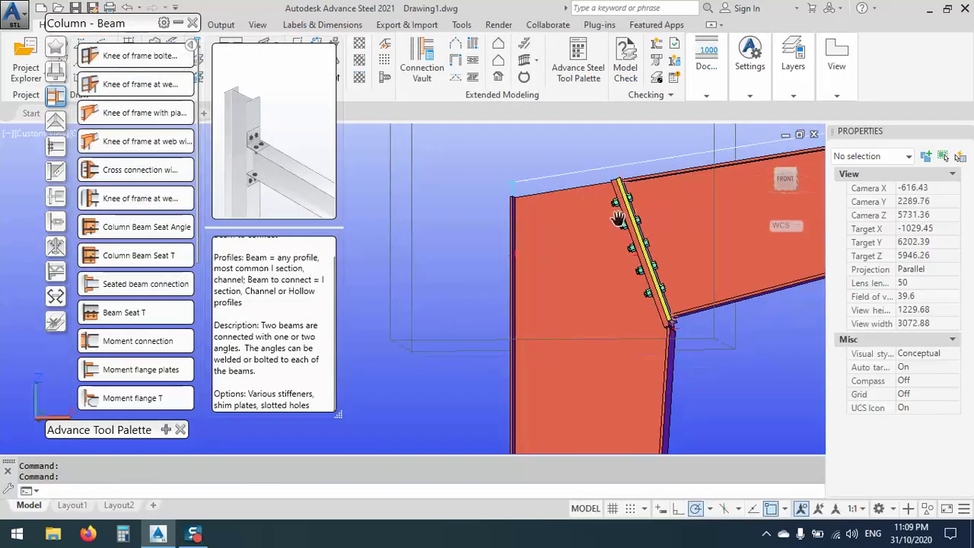
mouse_move(673, 318)
shift+middle_down()
mouse_move(684, 323)
mouse_move(662, 331)
shift+middle_up()
scroll(655, 335, up, 5)
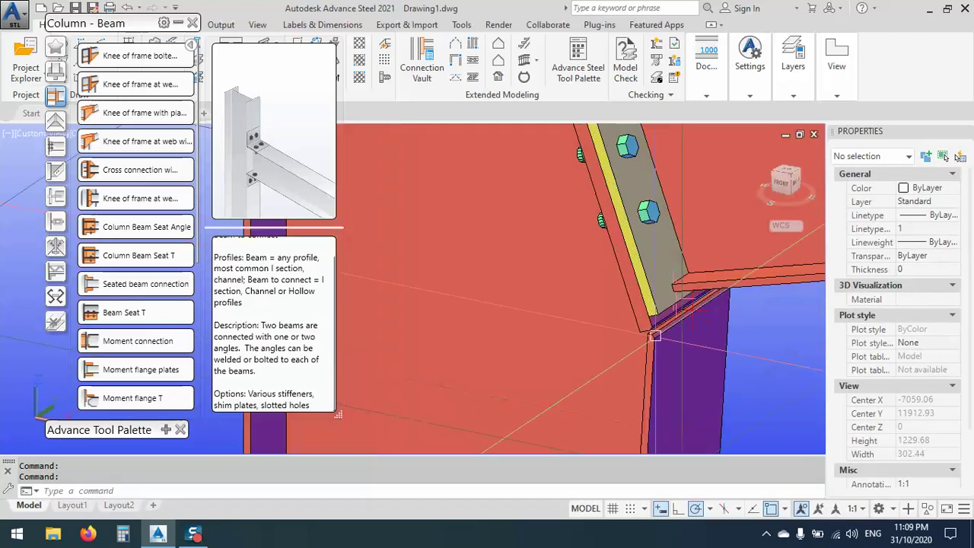
scroll(654, 334, up, 8)
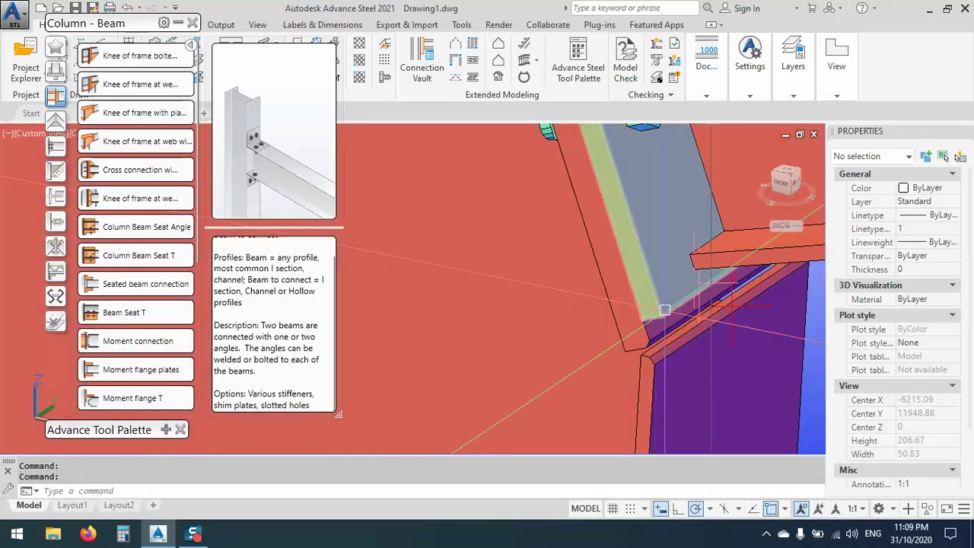
click(665, 310)
right_click(649, 312)
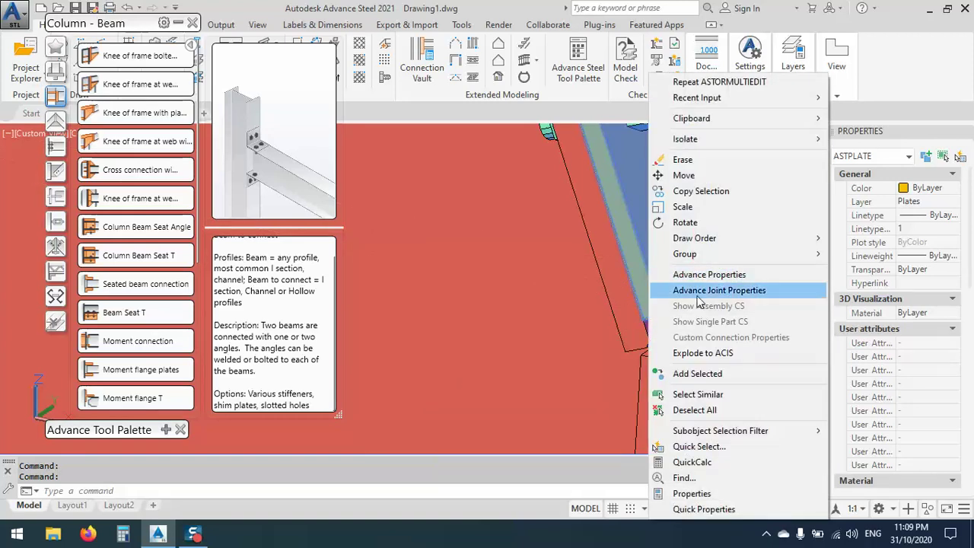
click(699, 293)
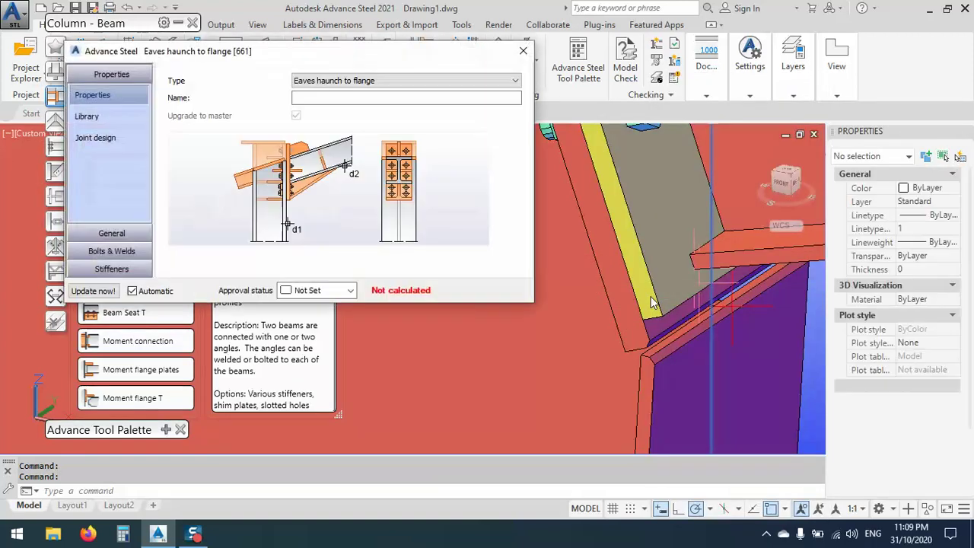
click(122, 231)
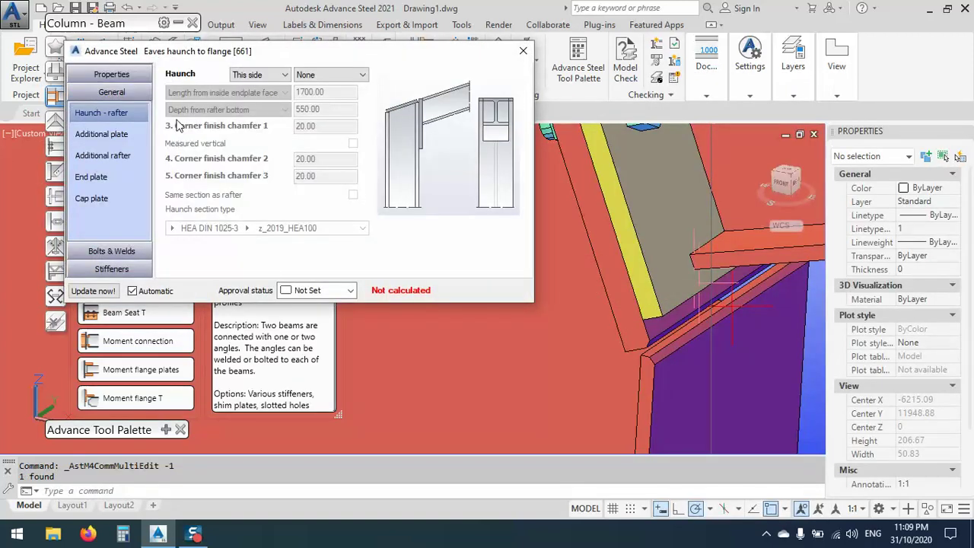
click(107, 177)
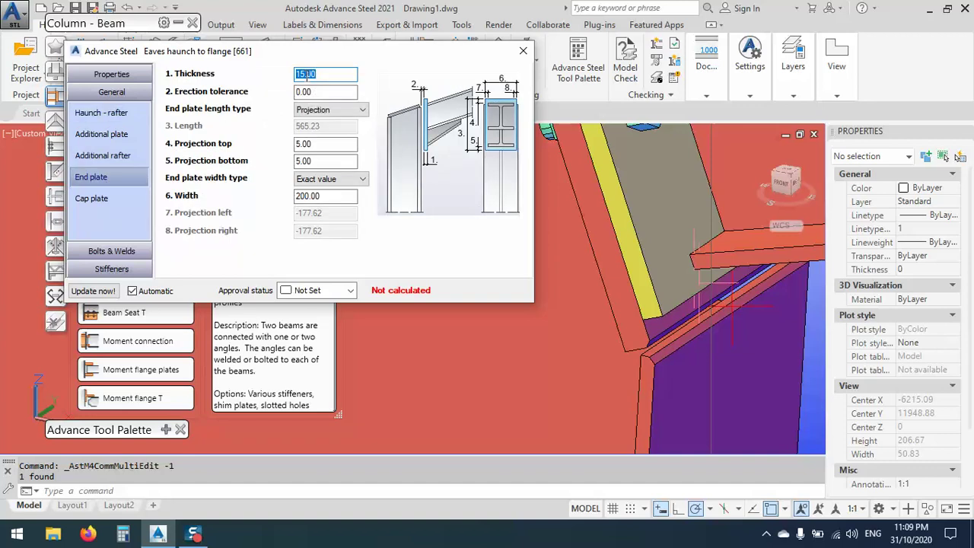
key(Return)
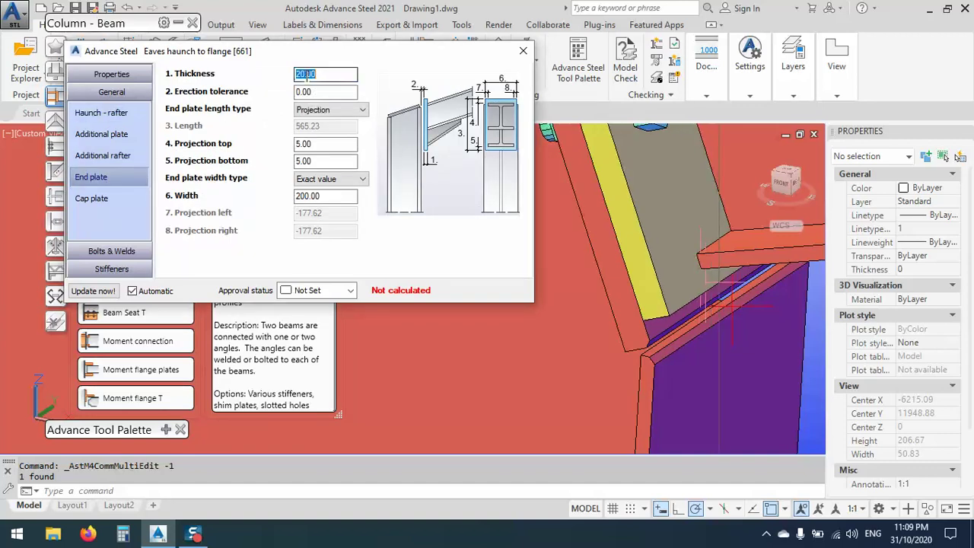
click(524, 51)
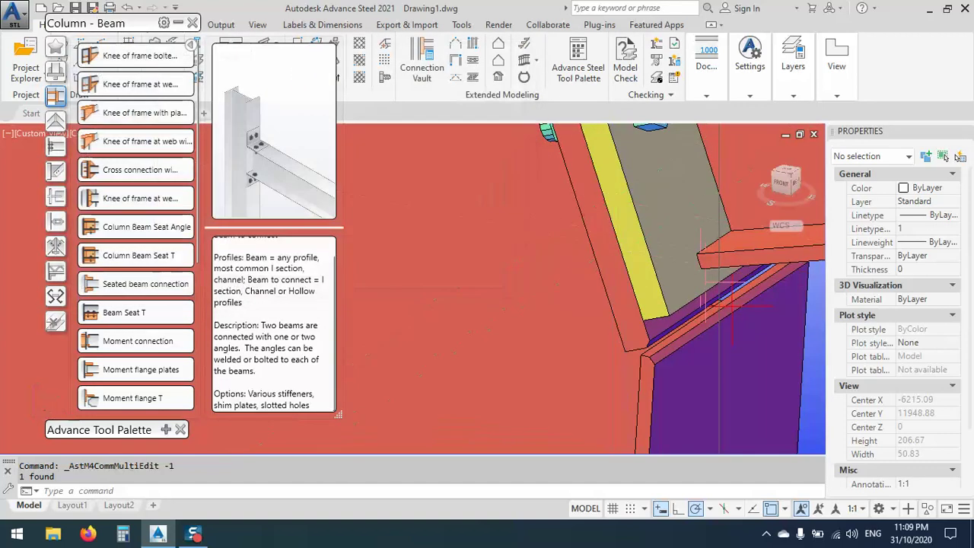
Set the end height of segment 2 to 500 in the properties of the tapered column at this eaves connection.
scroll(643, 297, down, 6)
scroll(643, 296, up, 6)
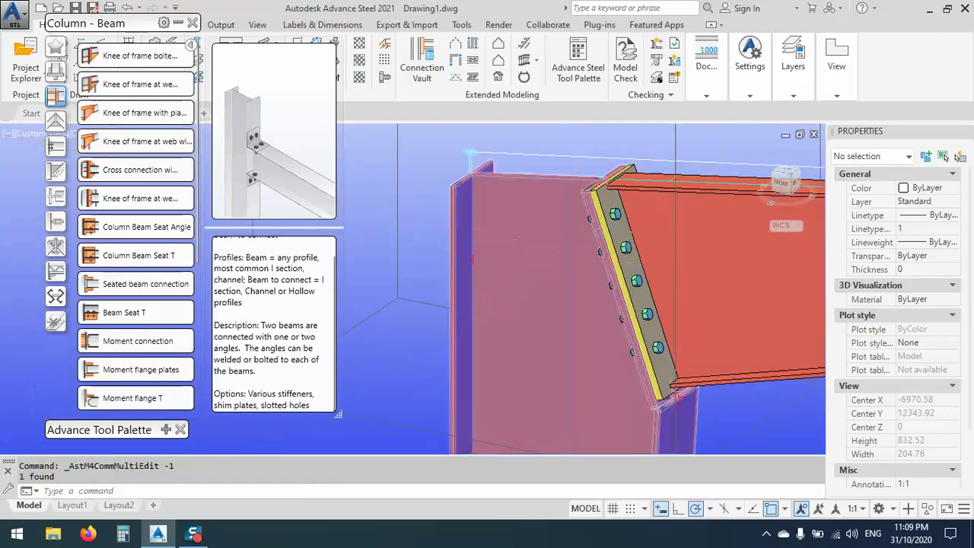
scroll(565, 228, down, 4)
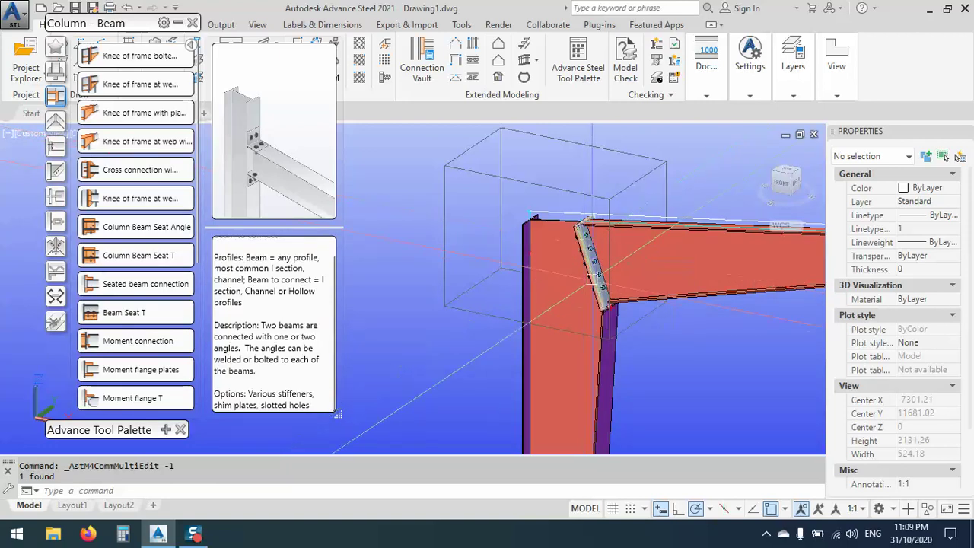
click(578, 385)
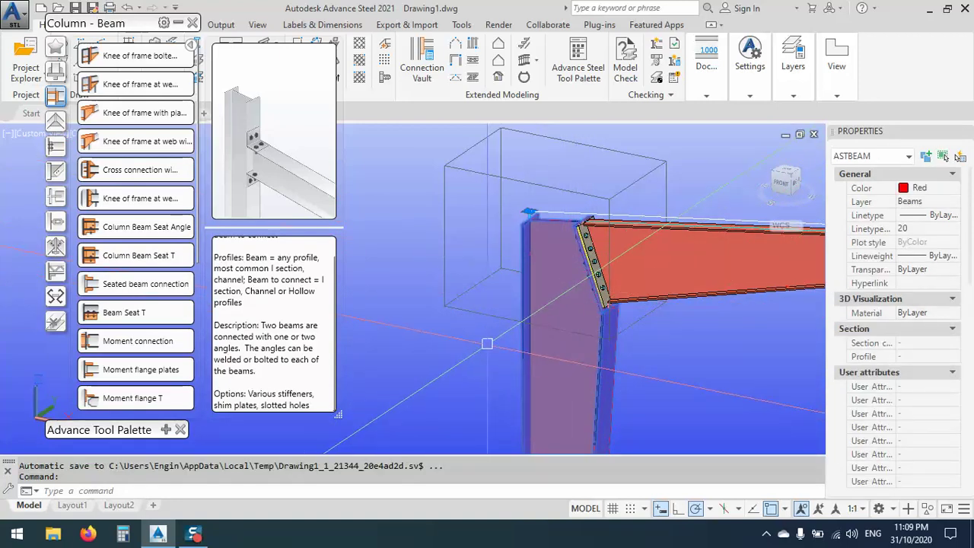
right_click(487, 343)
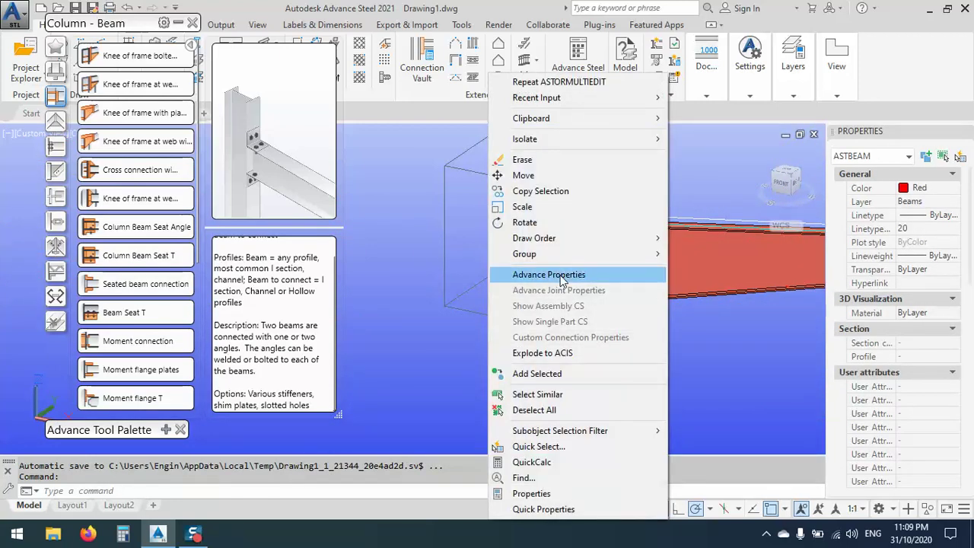
click(559, 274)
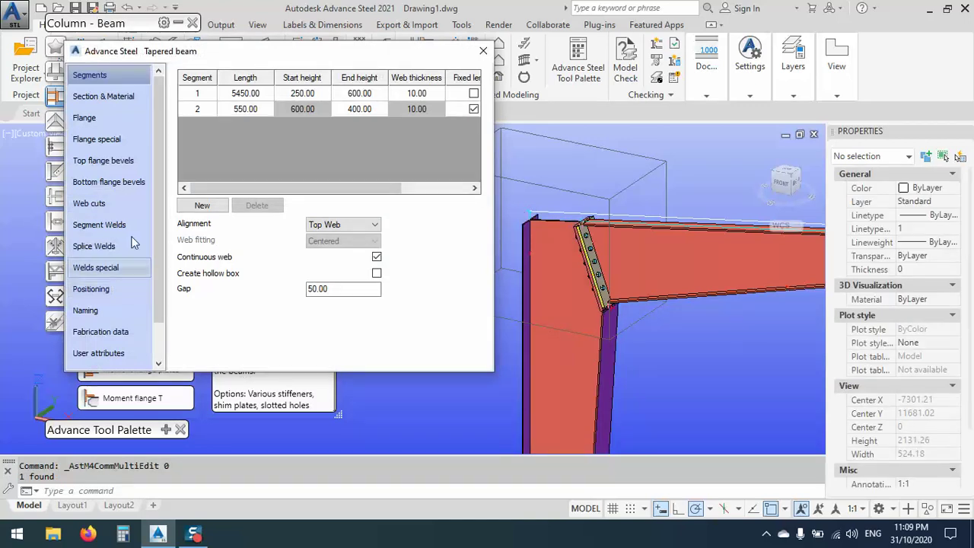
mouse_move(365, 187)
mouse_down()
mouse_move(390, 188)
mouse_move(365, 187)
mouse_up()
click(359, 108)
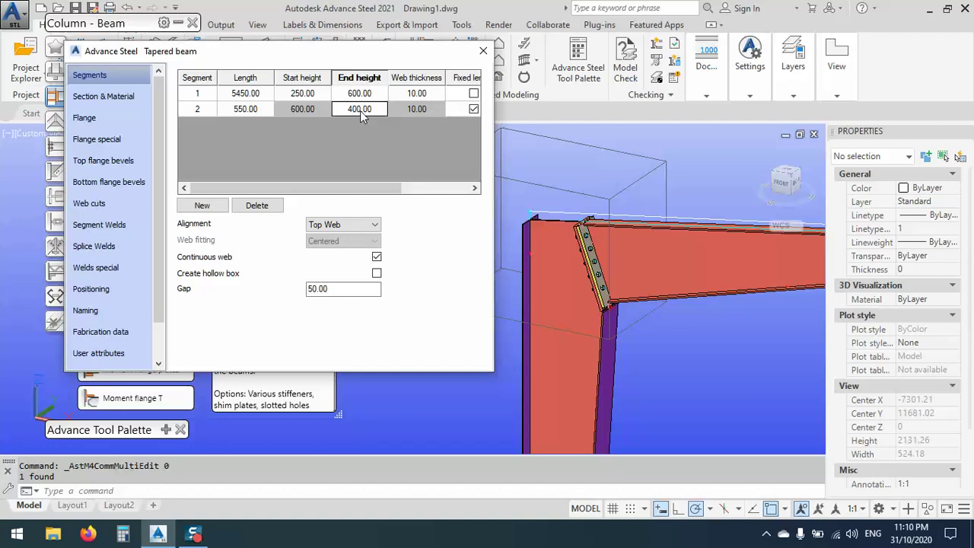
text(500)
key(Return)
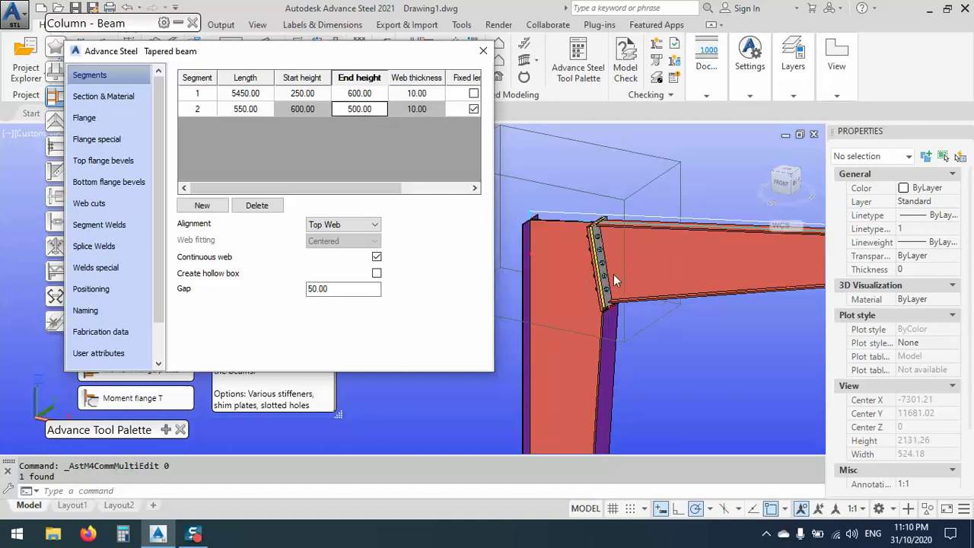
click(482, 51)
Erase the old eaves connection on the opposite column by deleting the plate at the column's outer flange.
scroll(609, 269, up, 3)
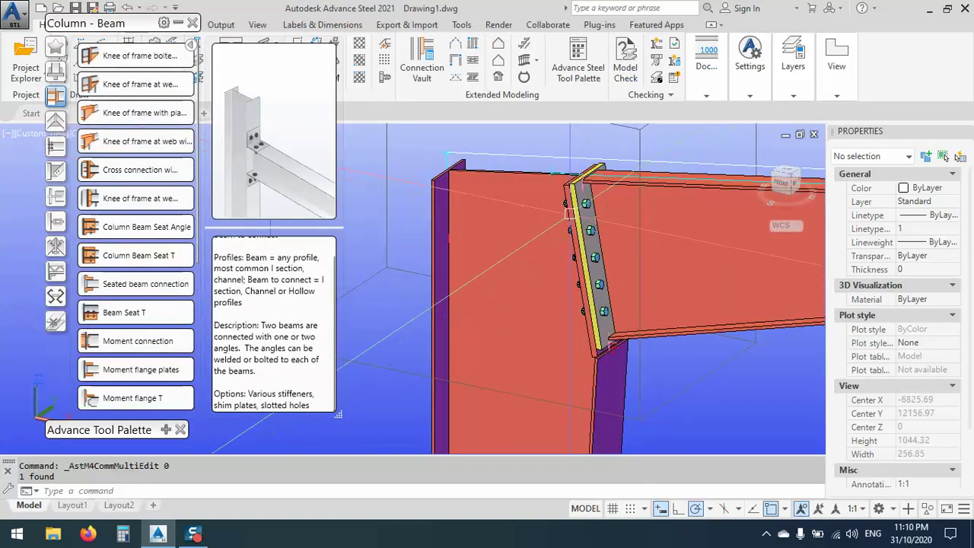
scroll(509, 285, down, 2)
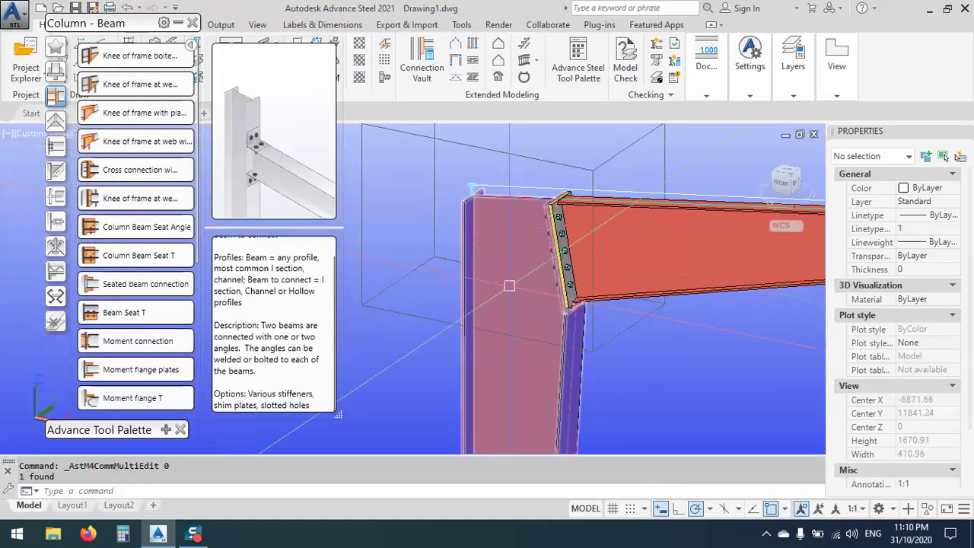
shift+middle_drag(510, 286, 586, 293)
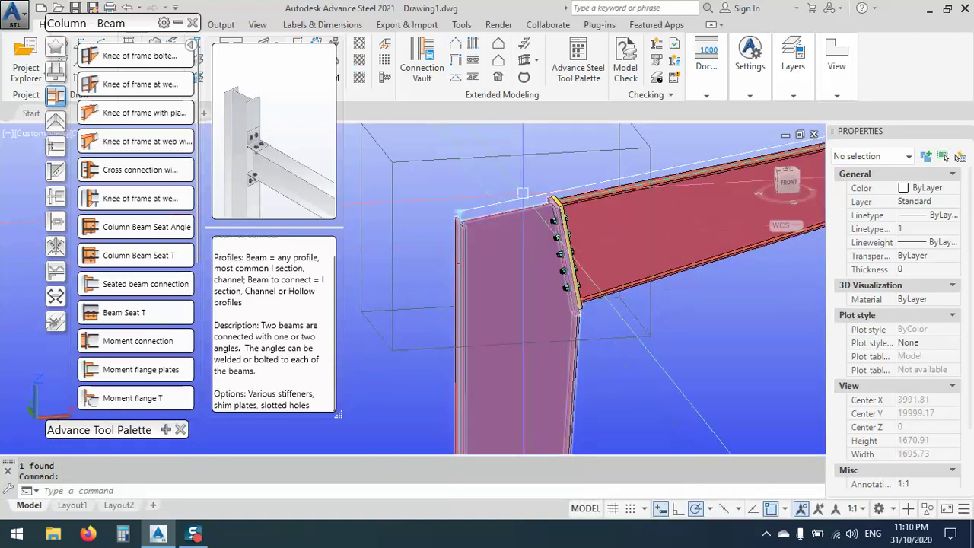
scroll(523, 192, down, 3)
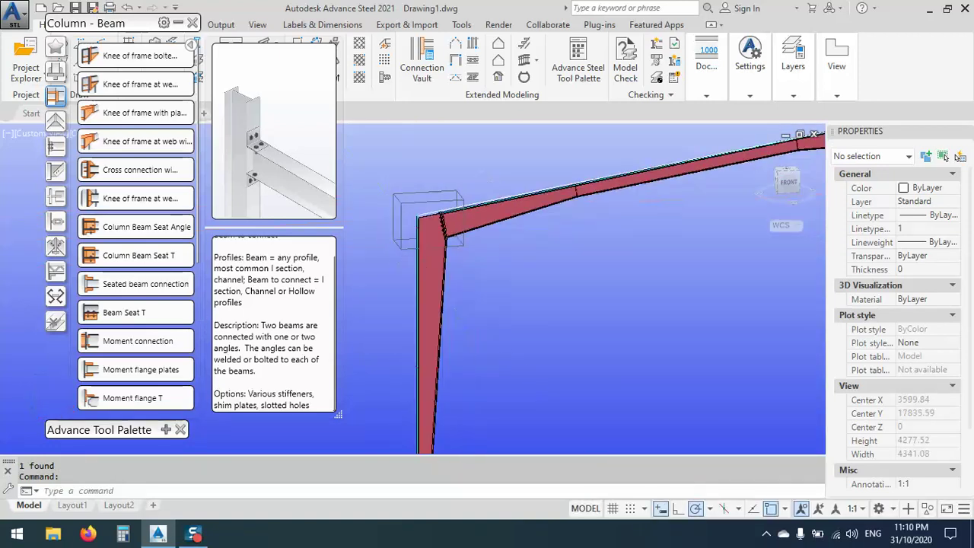
scroll(523, 192, down, 5)
shift+middle_drag(548, 251, 589, 251)
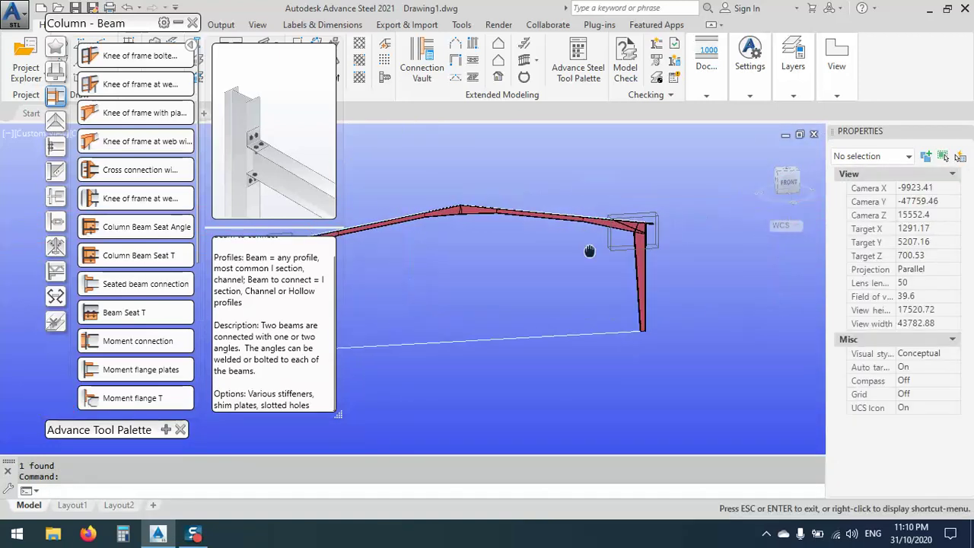
scroll(582, 220, up, 6)
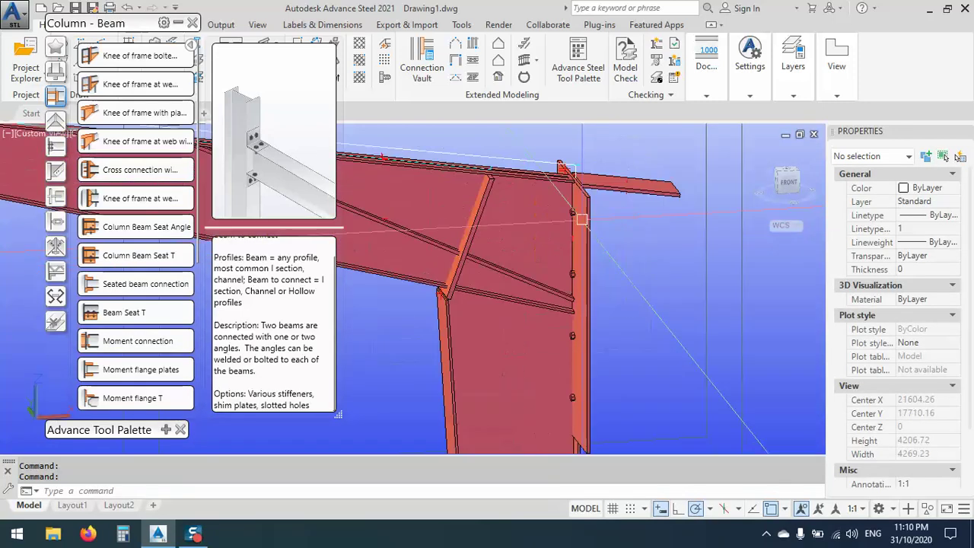
click(585, 216)
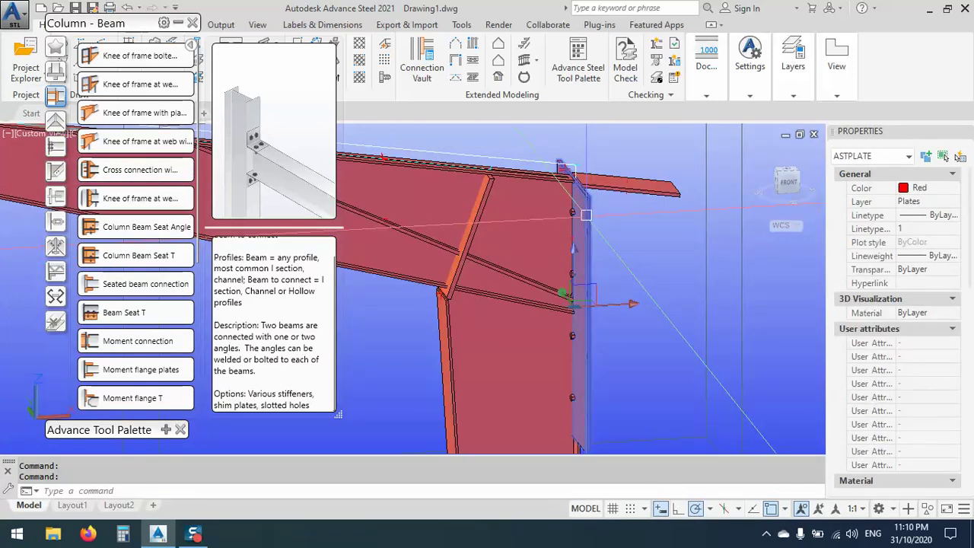
key(Delete)
Start Create by template and choose a bolt of the finished eaves connection as the source connection part.
scroll(586, 216, down, 6)
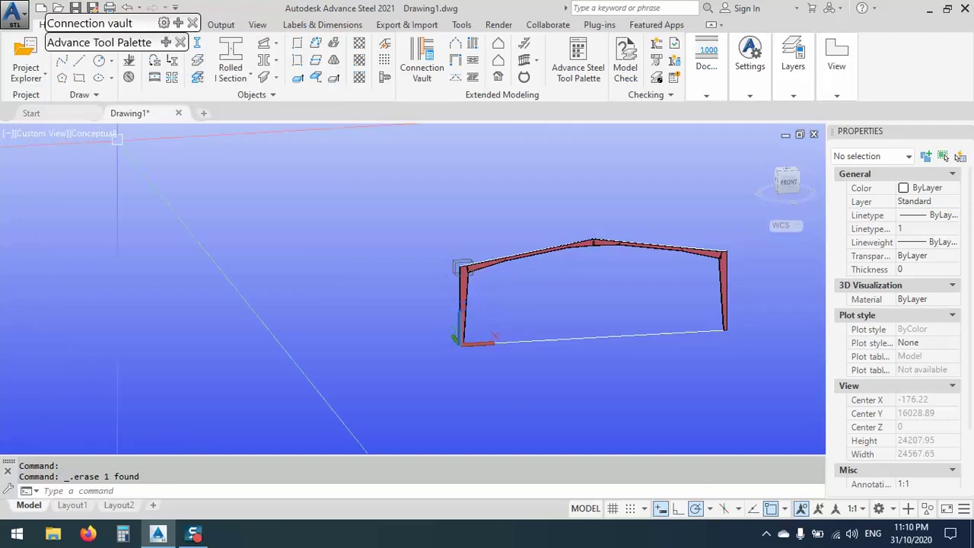
click(56, 139)
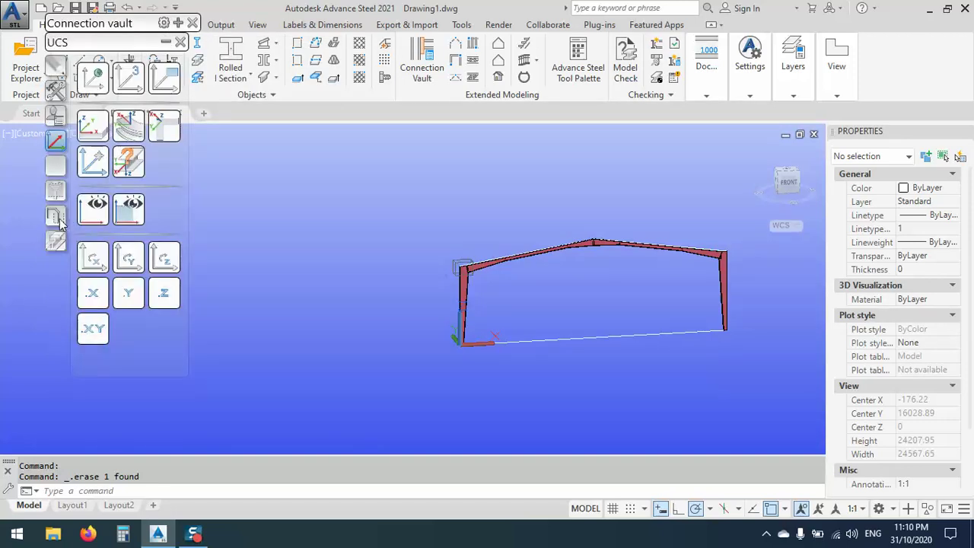
click(55, 90)
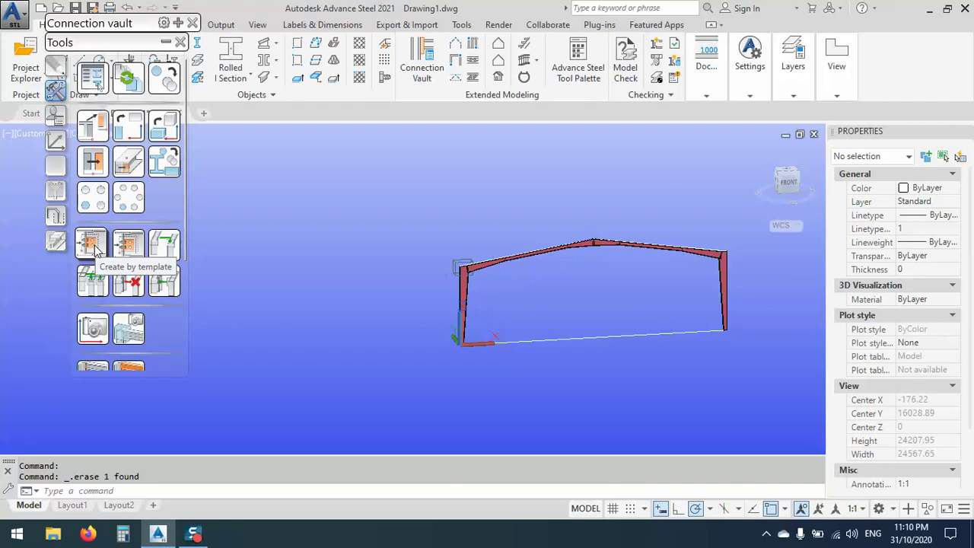
click(97, 251)
scroll(463, 270, up, 12)
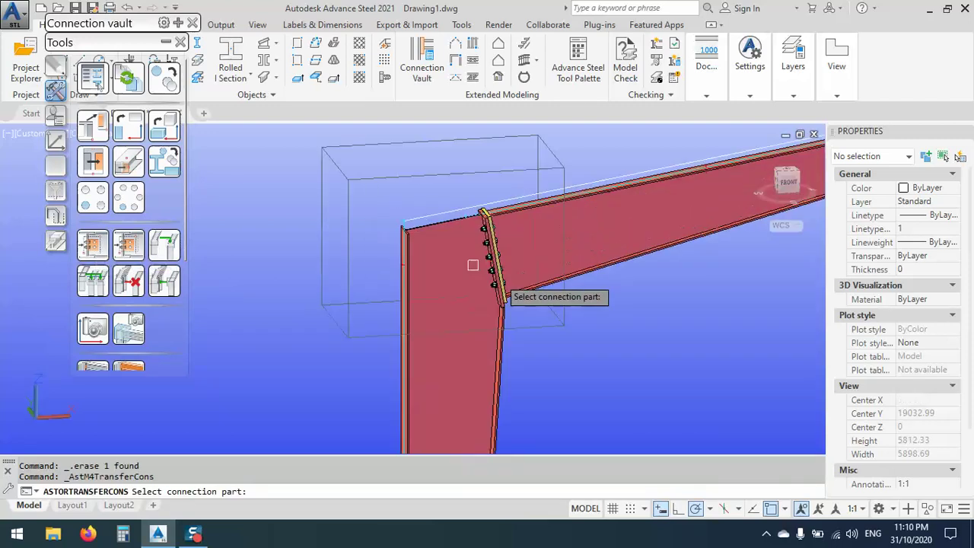
scroll(502, 297, up, 3)
click(450, 296)
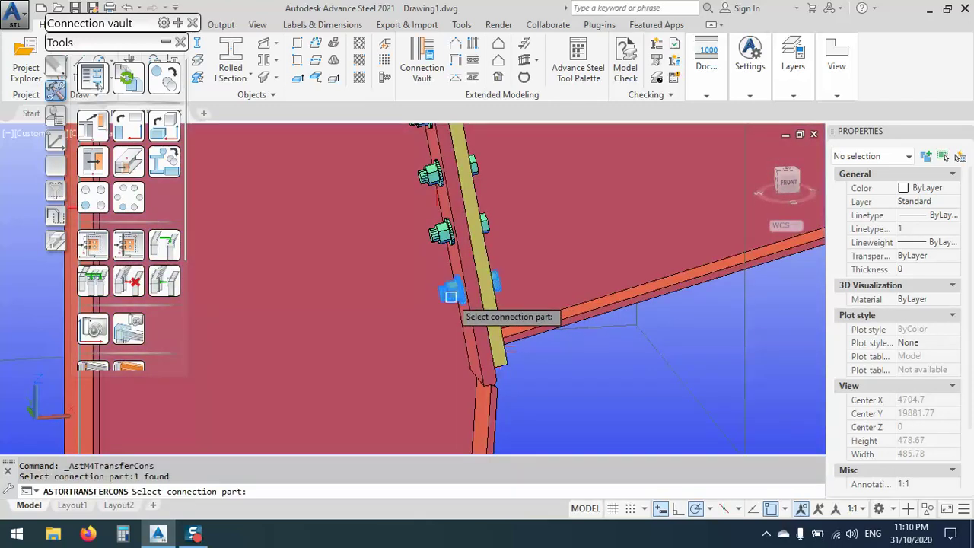
key(Return)
Apply the template connection to the opposite eaves, identifying its column and its rafter, and end the command.
scroll(389, 320, down, 15)
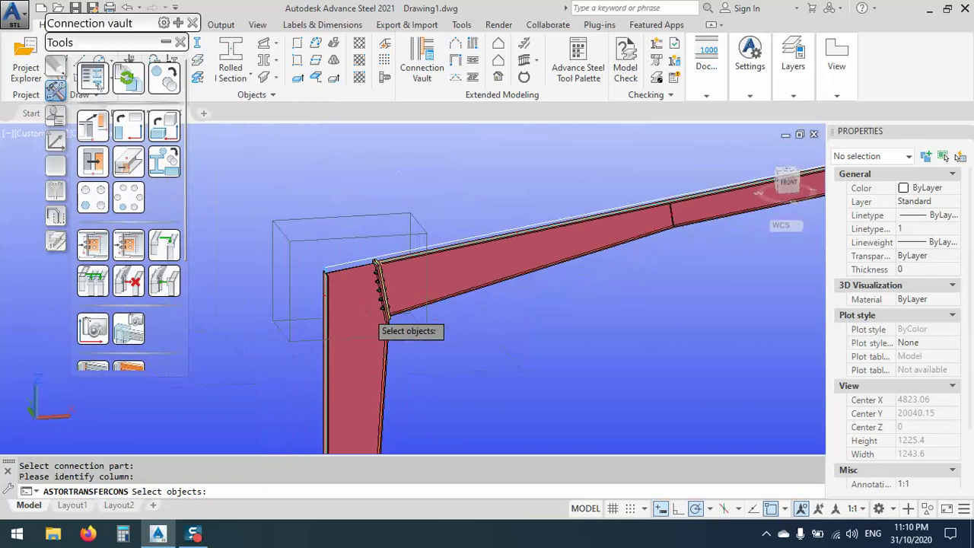
scroll(586, 316, up, 4)
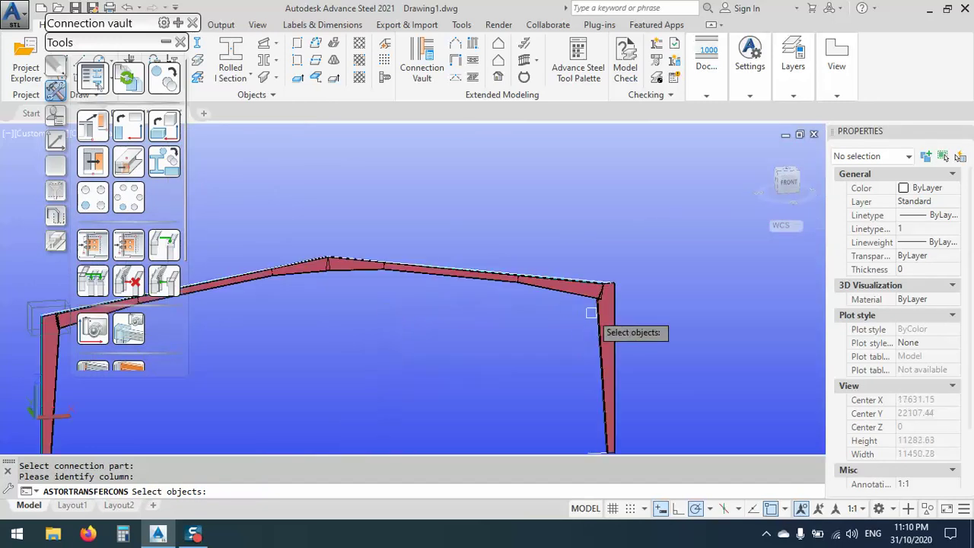
click(602, 315)
key(Return)
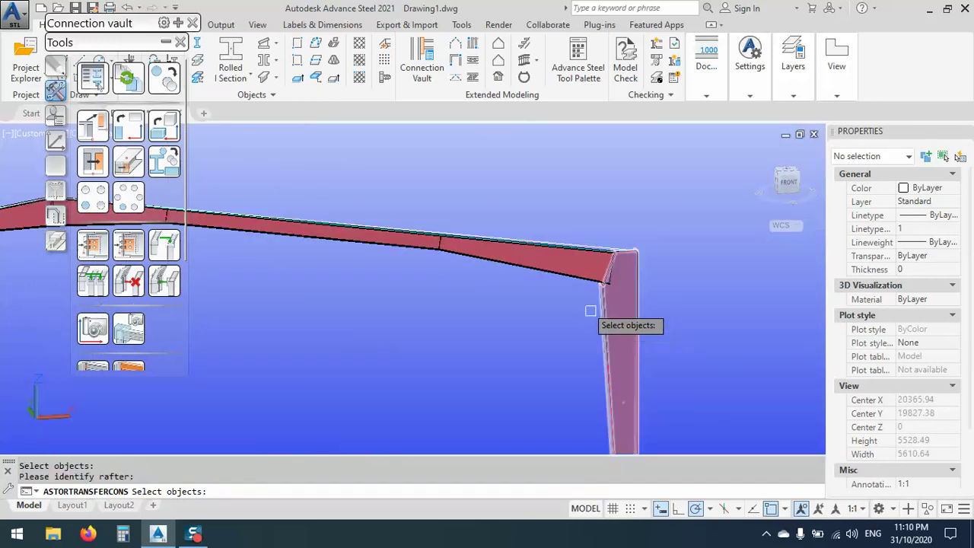
click(568, 268)
key(Return)
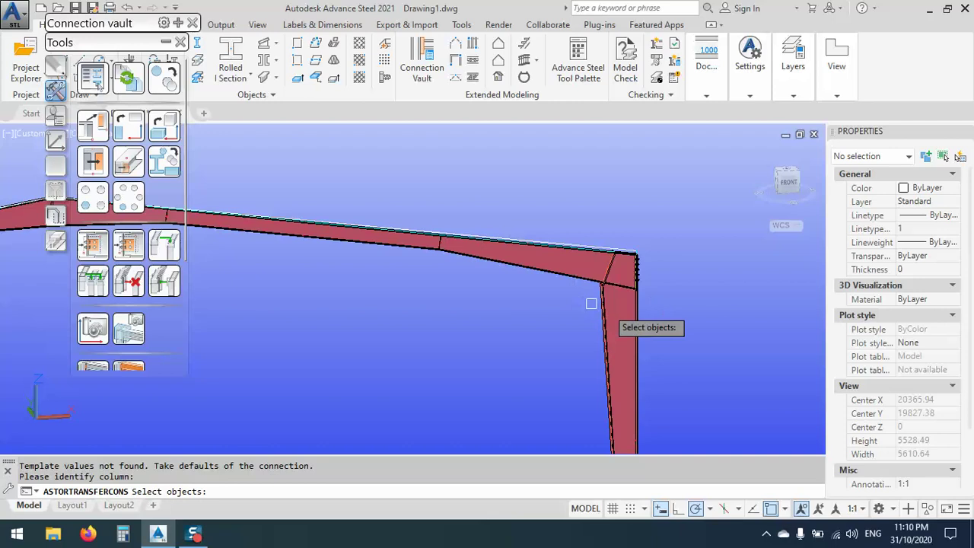
scroll(620, 288, up, 6)
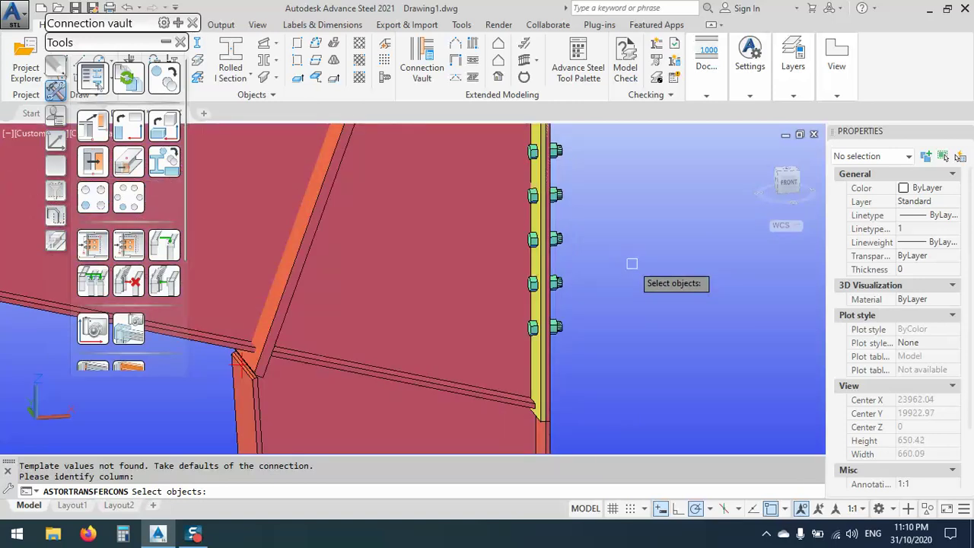
key(Return)
scroll(666, 268, down, 8)
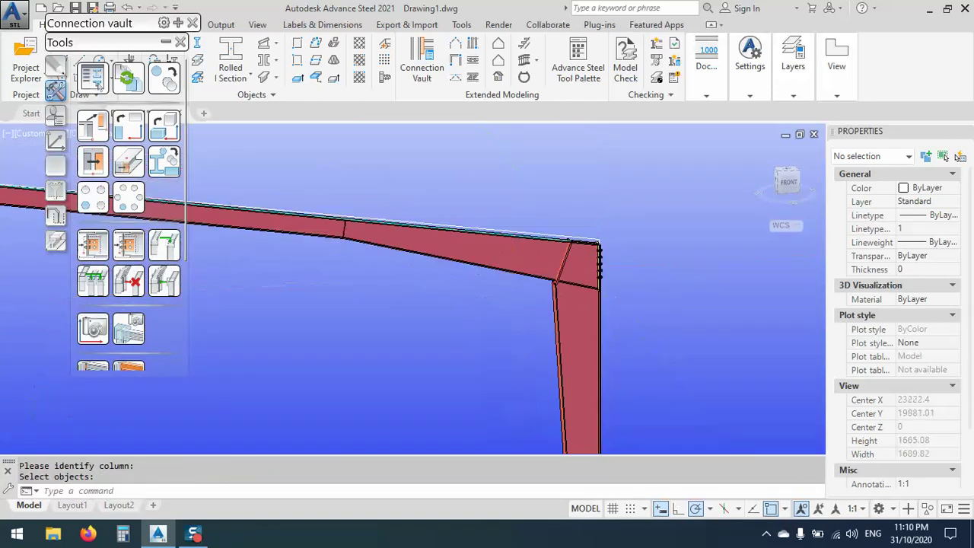
scroll(261, 277, up, 5)
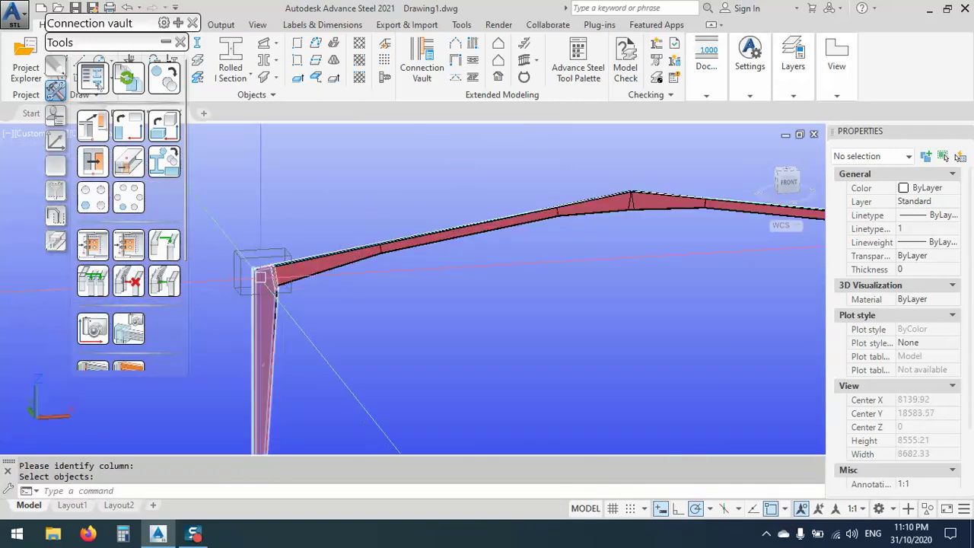
Examine the bolted end plate at the original eaves and compare it with the copied connection at the opposite eaves.
scroll(264, 277, up, 3)
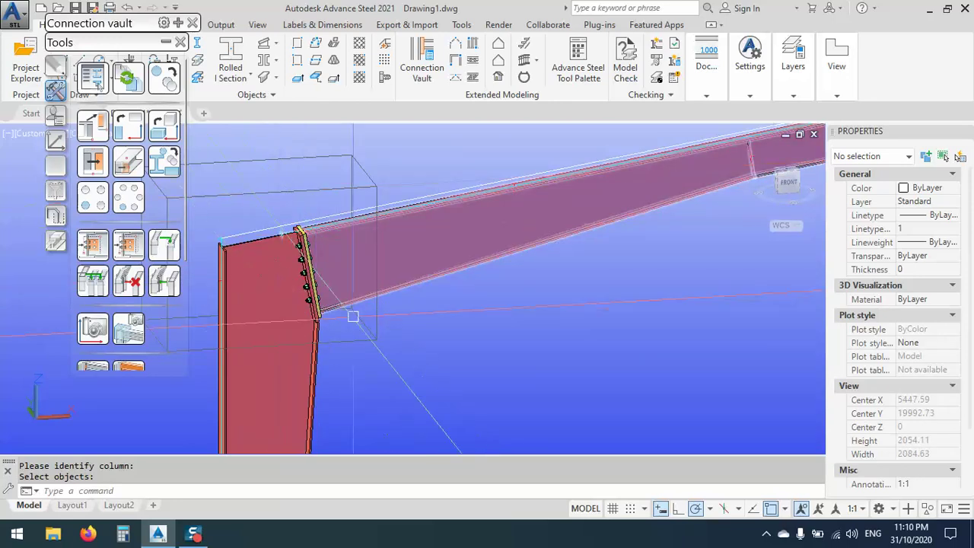
scroll(308, 306, up, 10)
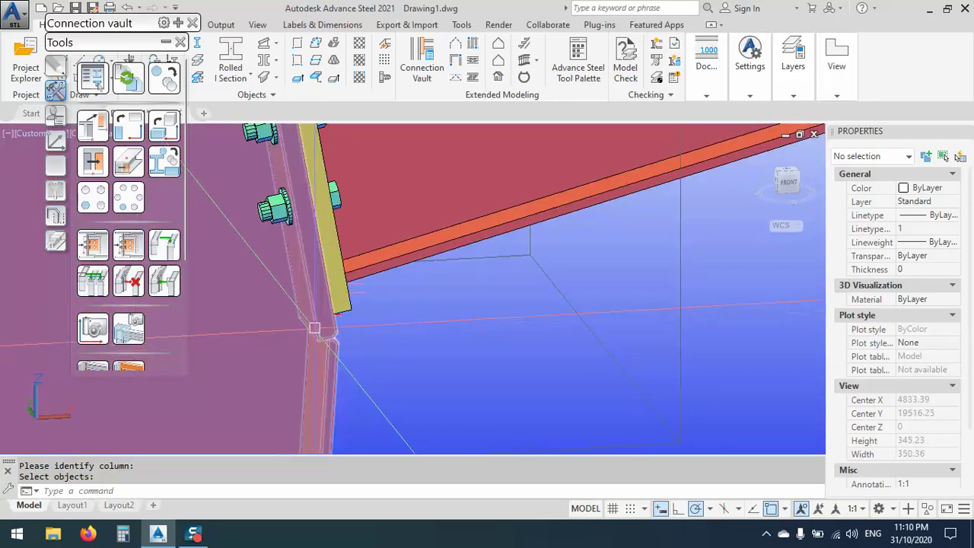
scroll(343, 320, down, 5)
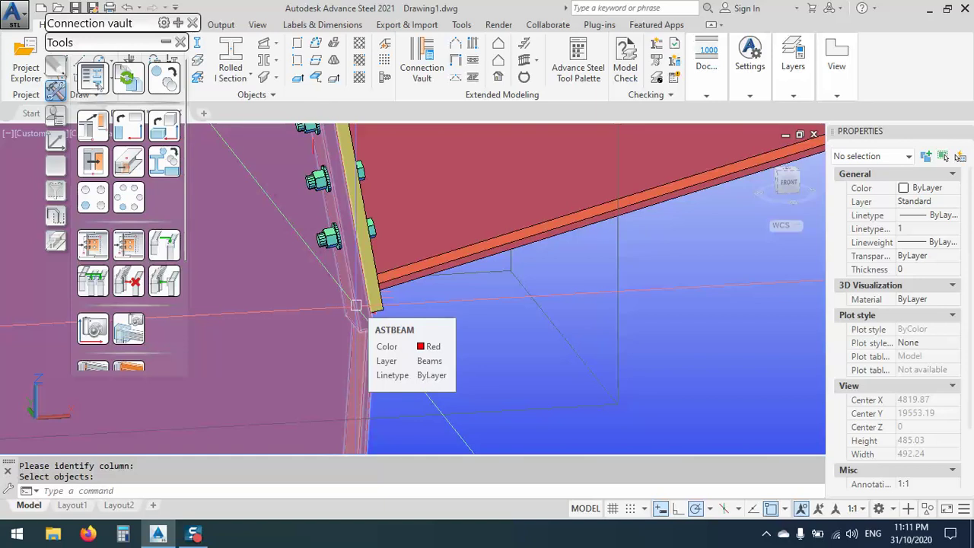
scroll(356, 306, down, 4)
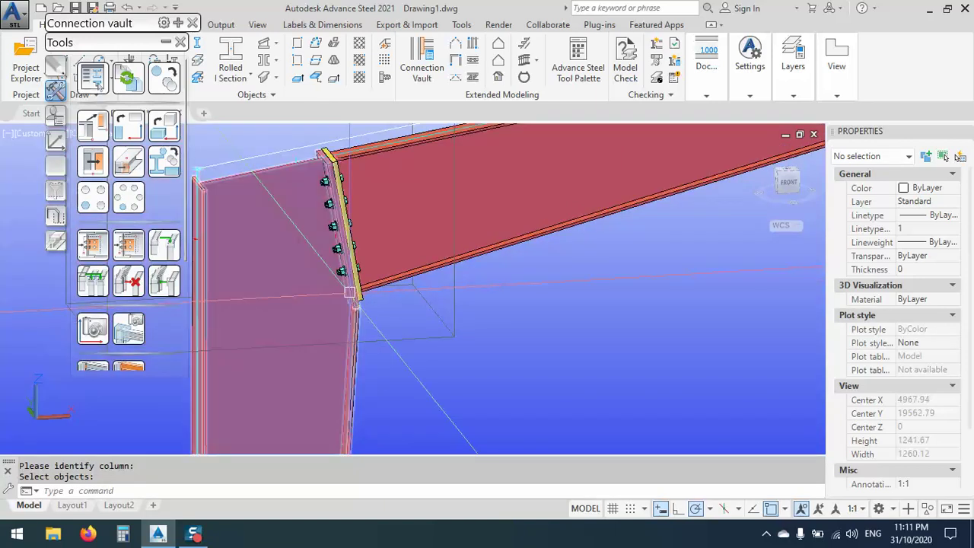
click(348, 172)
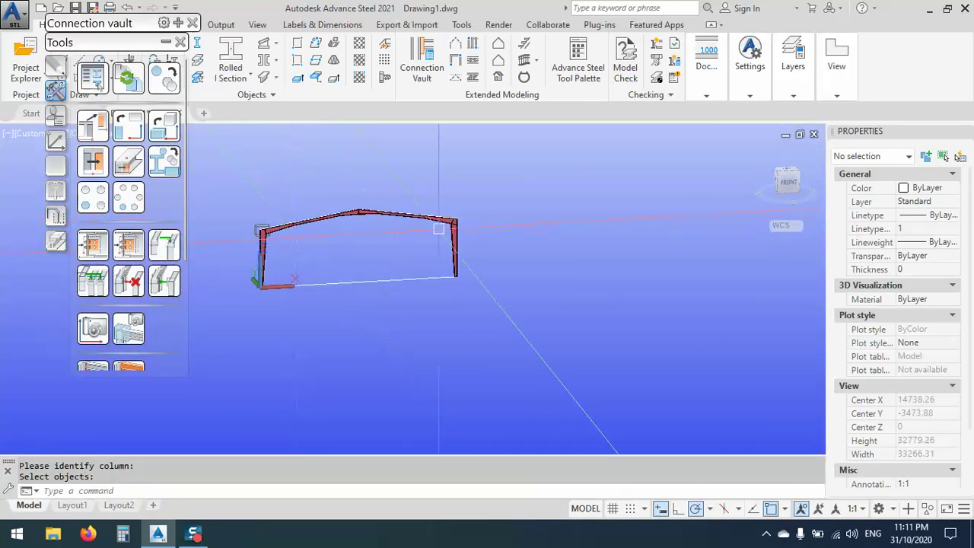
scroll(442, 233, up, 8)
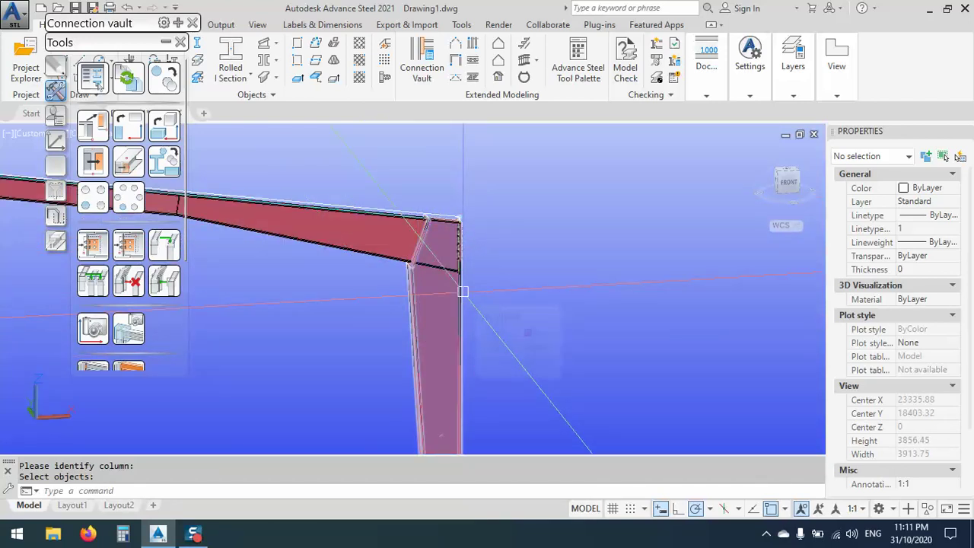
scroll(578, 278, down, 8)
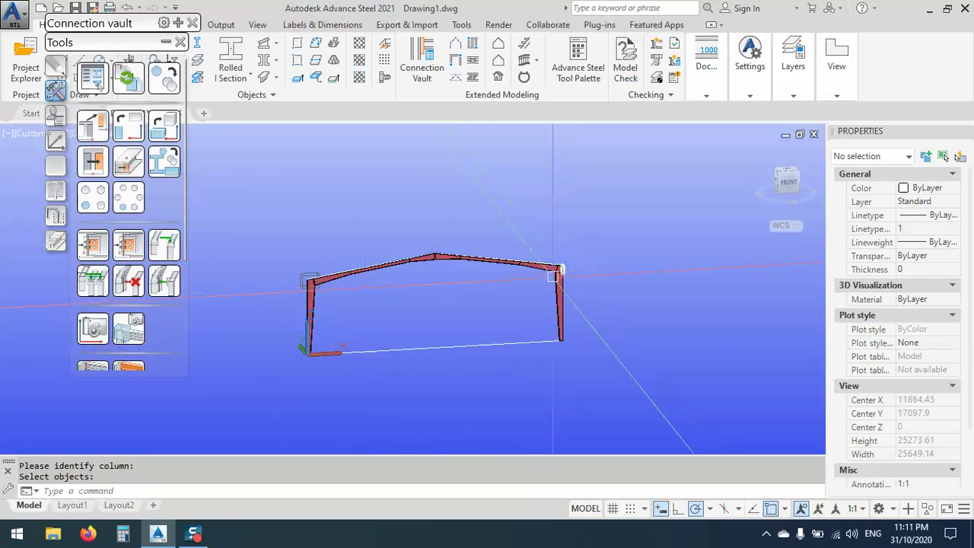
Check the positioning and mirror settings in the Advance Properties of the tapered column at the copied connection.
scroll(552, 304, up, 4)
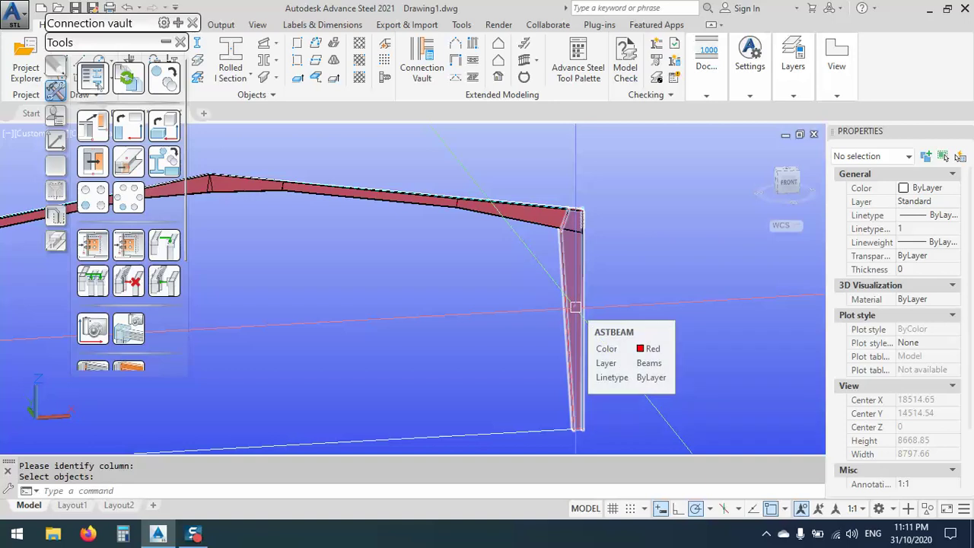
click(576, 306)
key(Return)
right_click(449, 289)
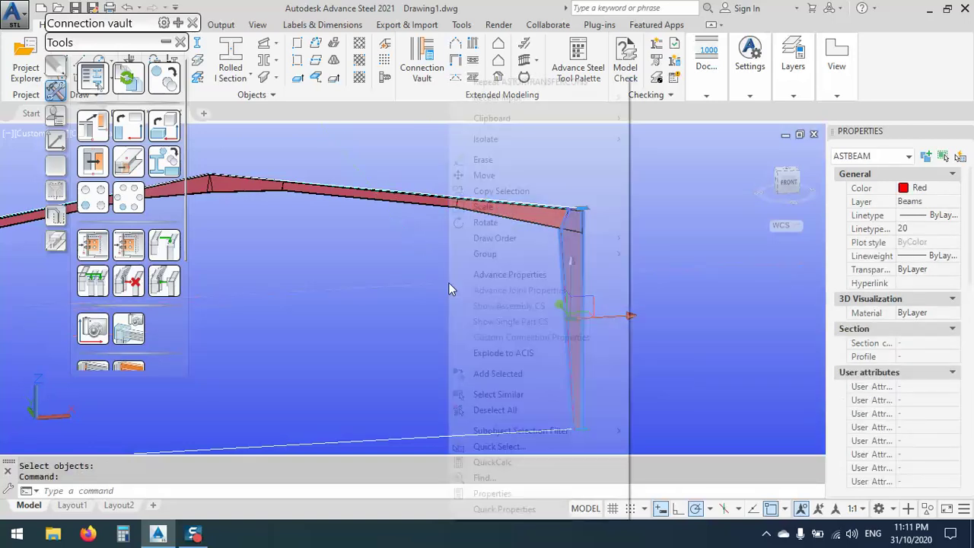
click(509, 275)
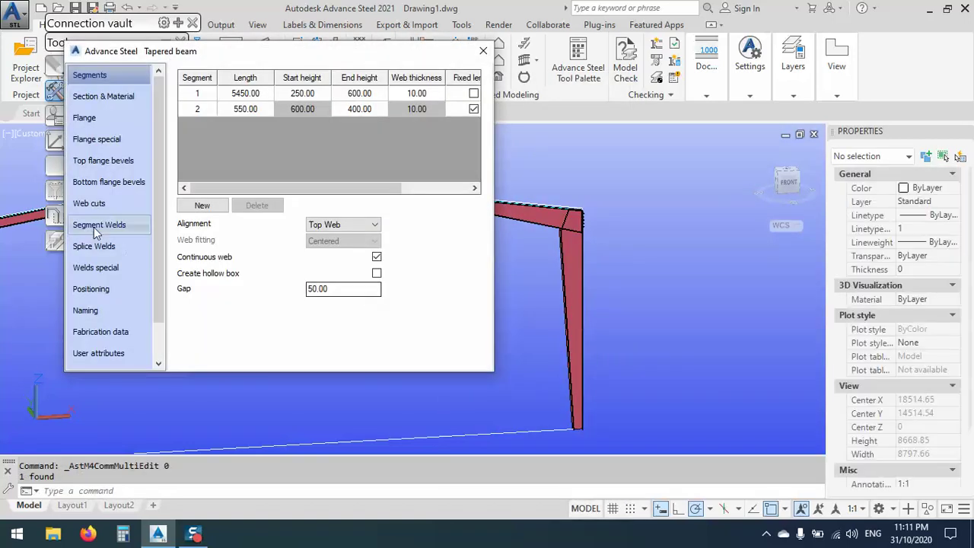
click(107, 290)
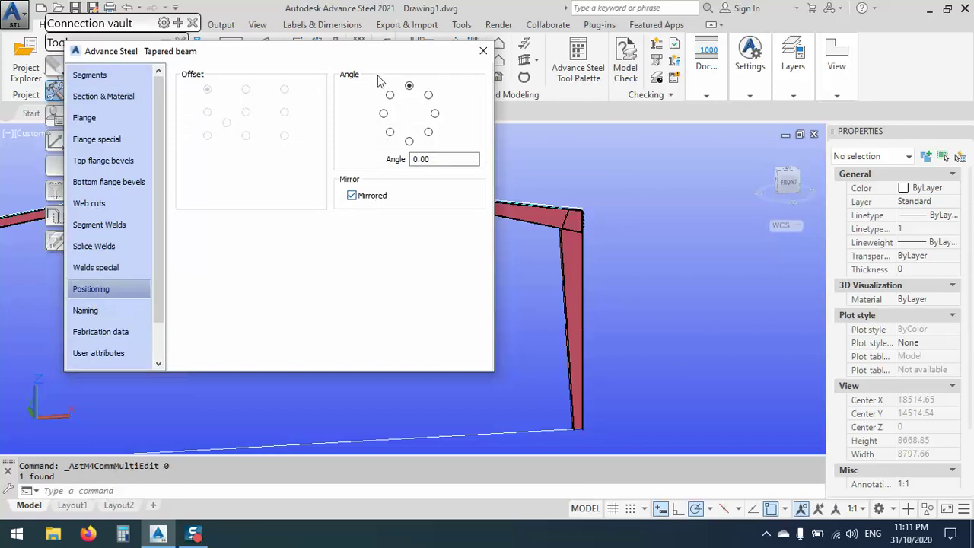
drag(382, 51, 275, 60)
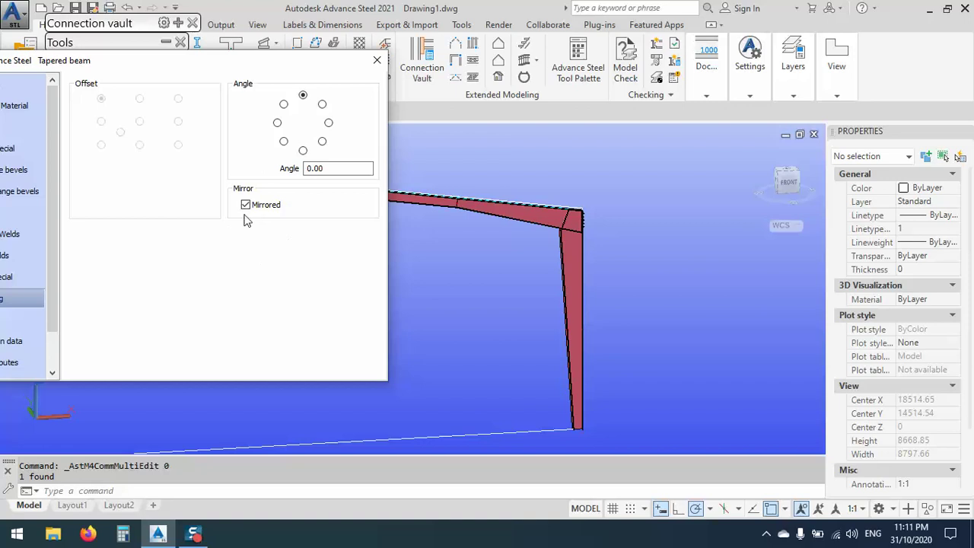
click(377, 59)
Compare which column flange carries the end plate and bolts at each of the two eaves.
mouse_move(99, 85)
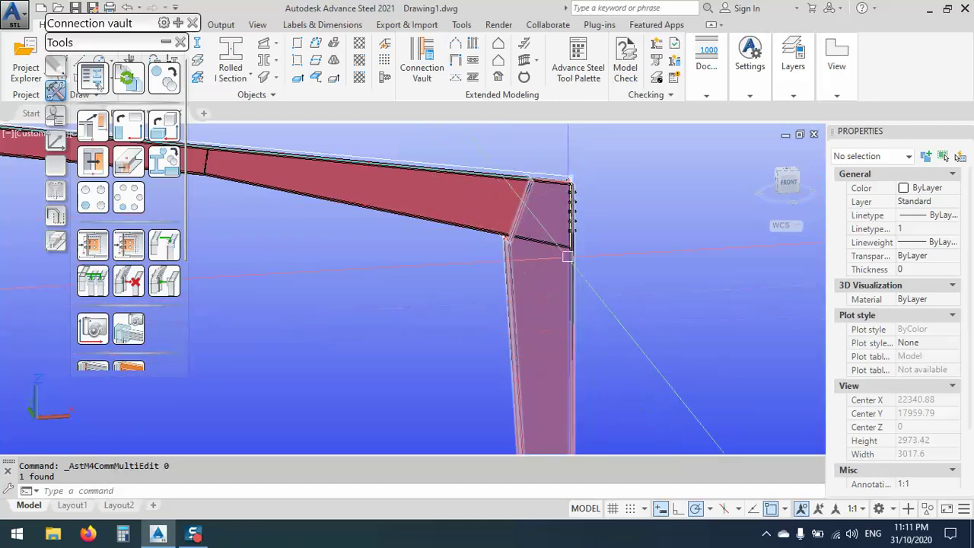
scroll(667, 308, down, 5)
scroll(496, 316, down, 3)
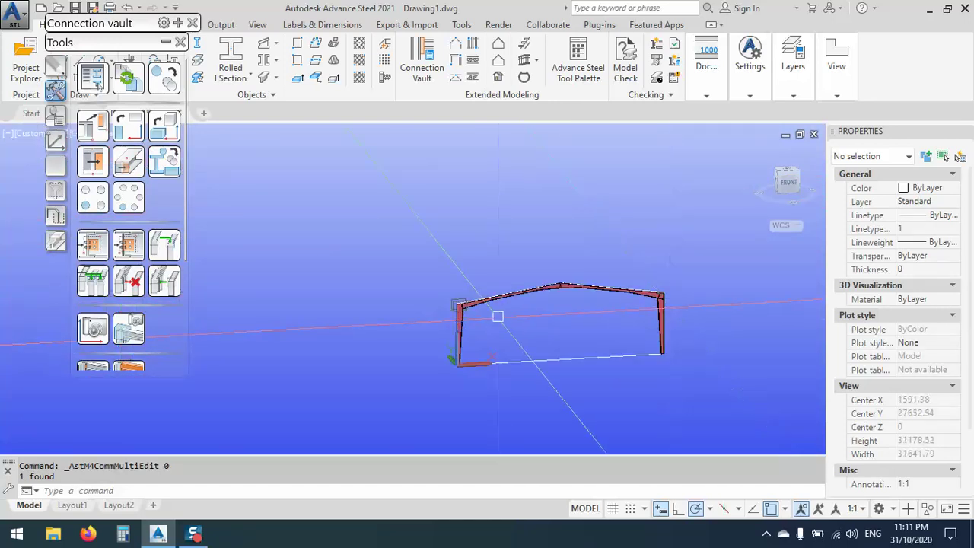
scroll(404, 302, up, 8)
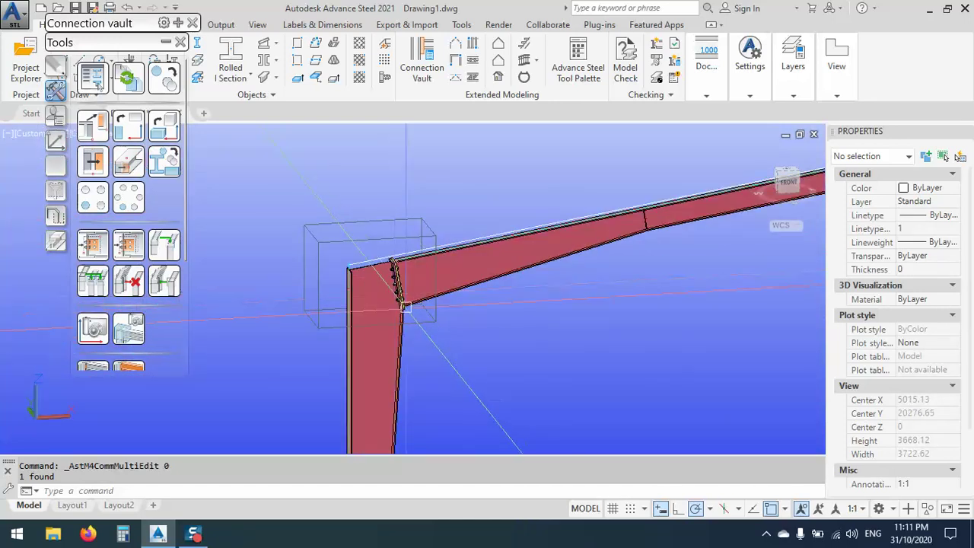
scroll(419, 301, up, 4)
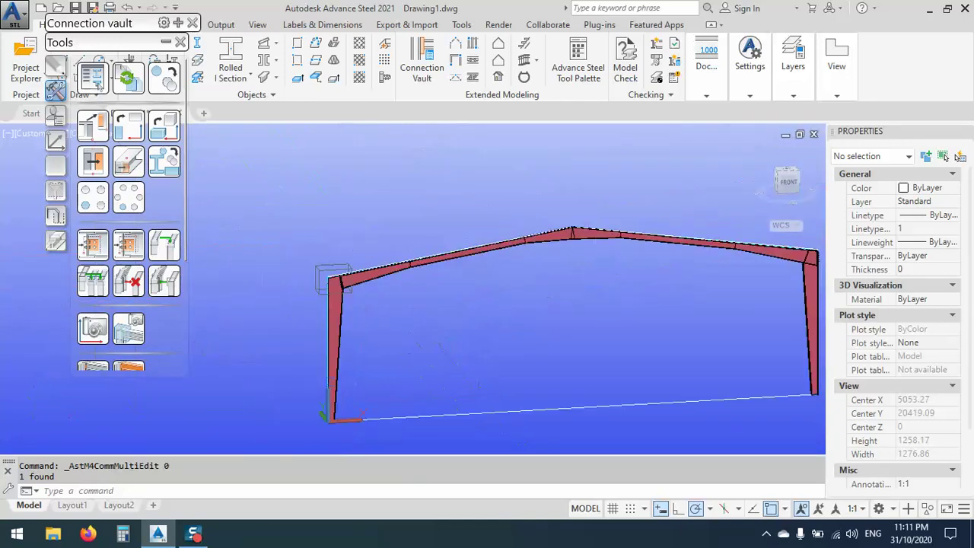
scroll(300, 309, down, 3)
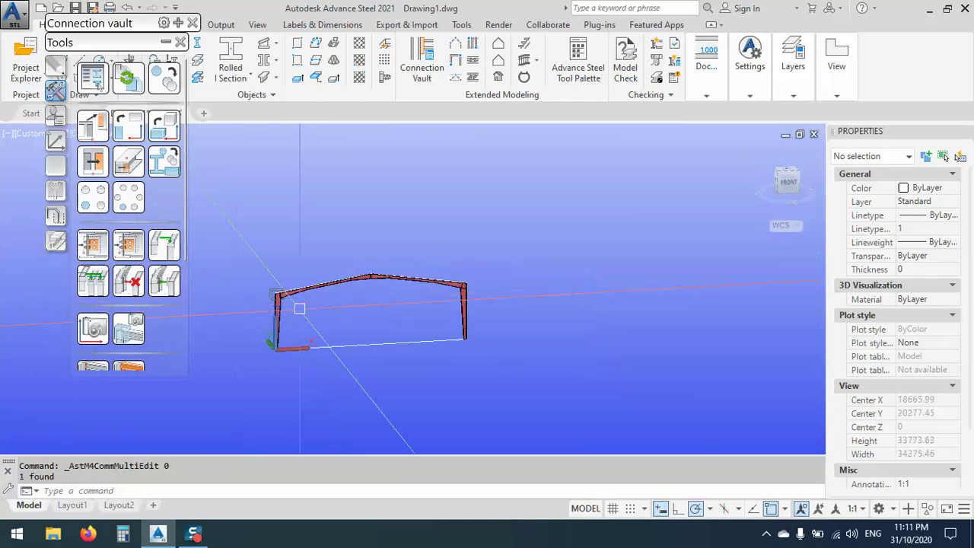
scroll(471, 299, up, 8)
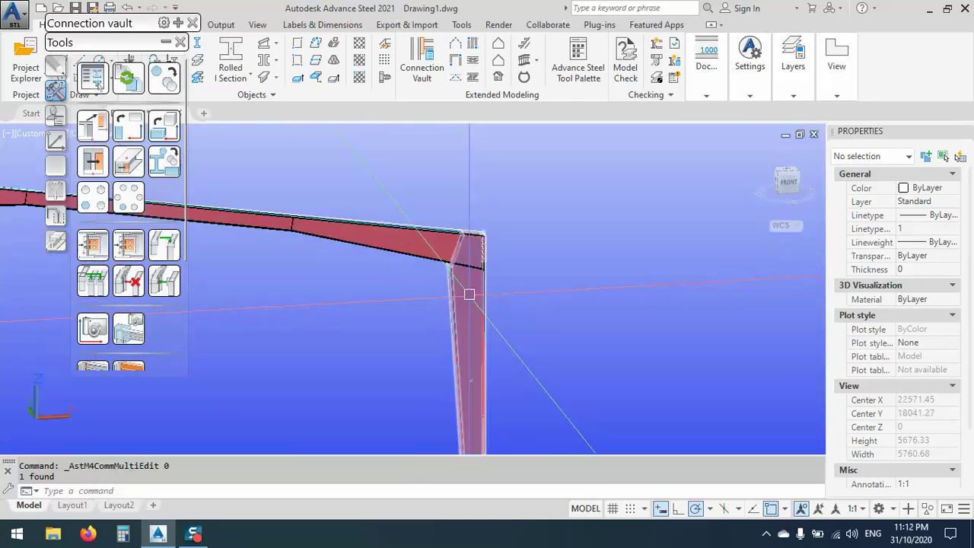
scroll(471, 296, up, 4)
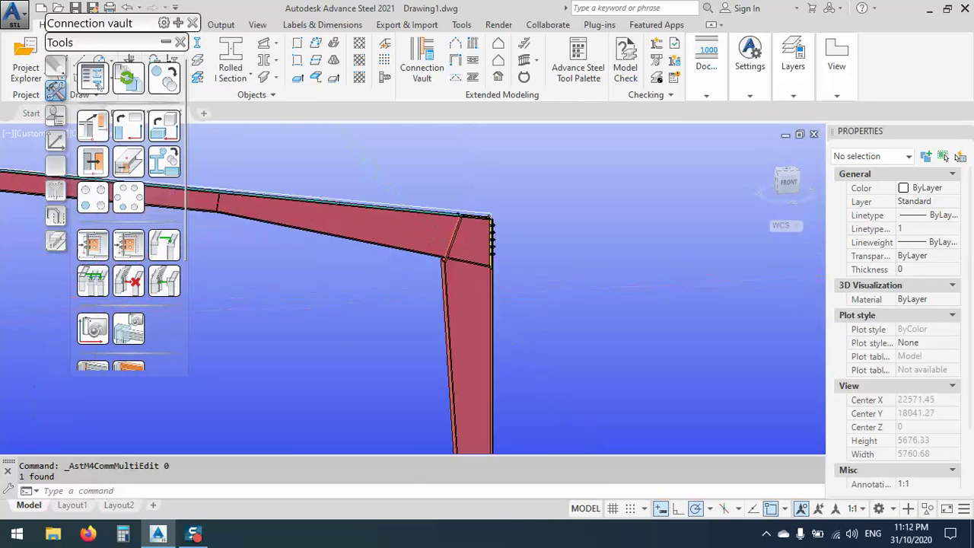
Turn off the Mirrored option in the positioning properties of the tapered column at the copied eaves connection.
click(470, 286)
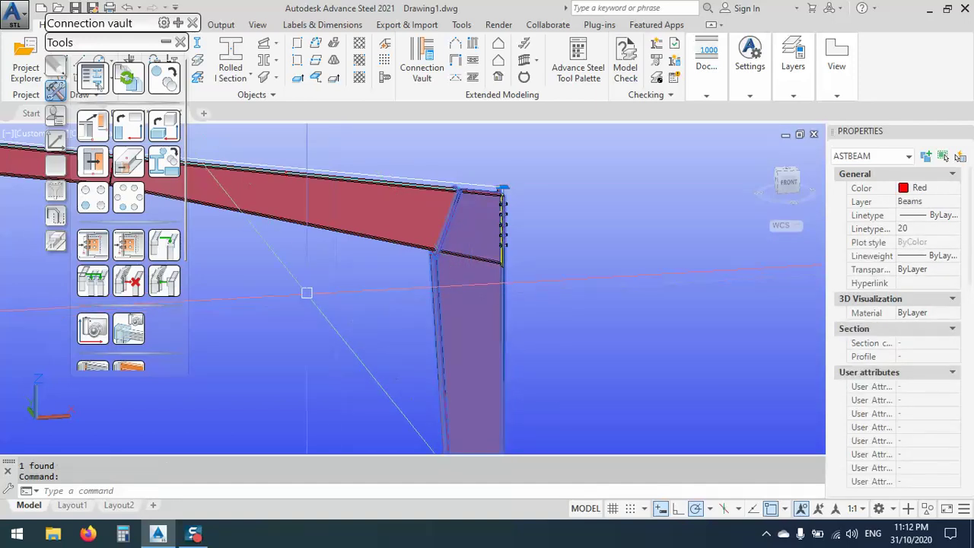
right_click(303, 291)
click(362, 274)
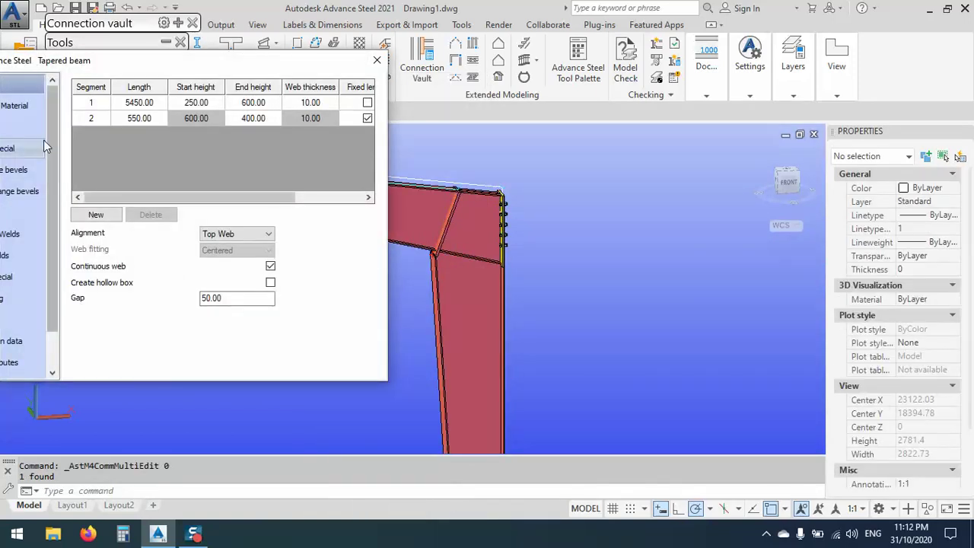
drag(112, 44, 194, 35)
click(366, 259)
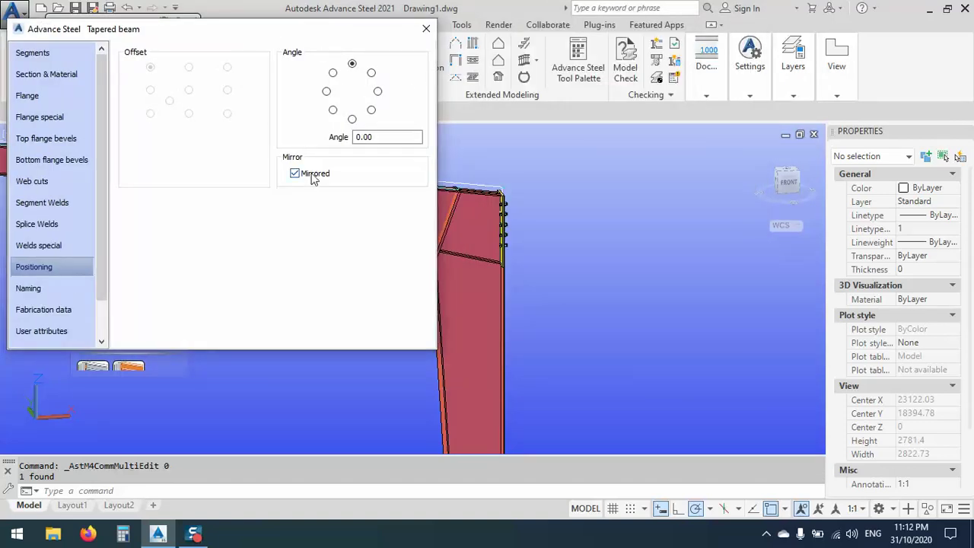
drag(348, 35, 214, 46)
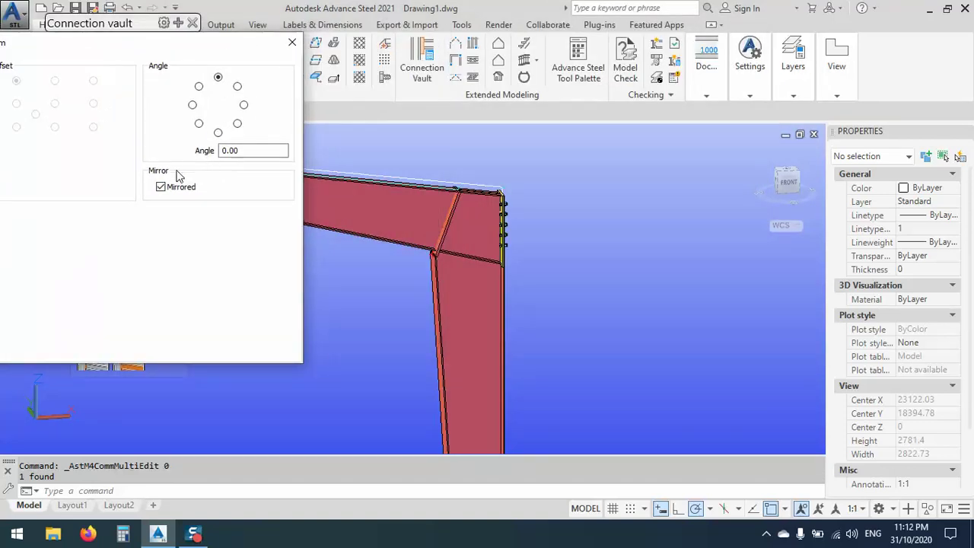
click(161, 187)
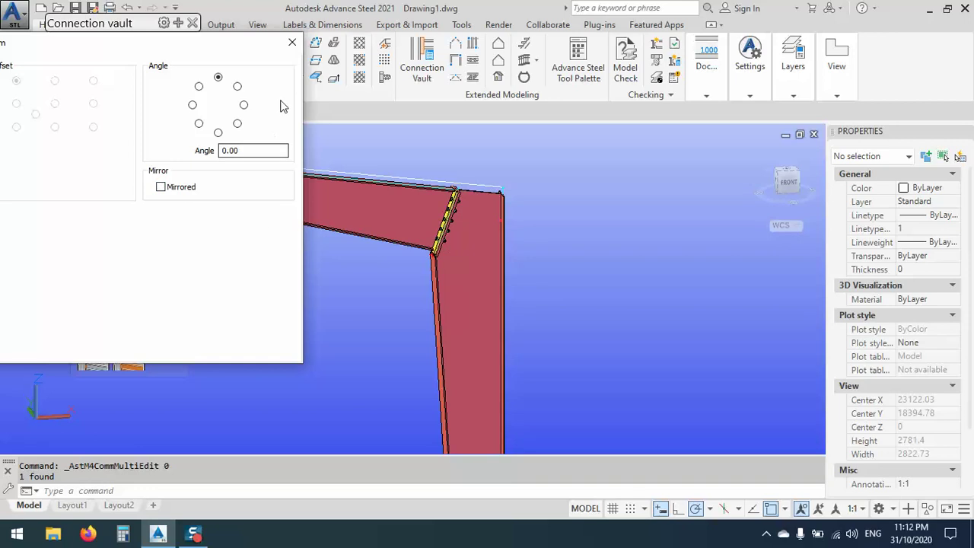
click(292, 42)
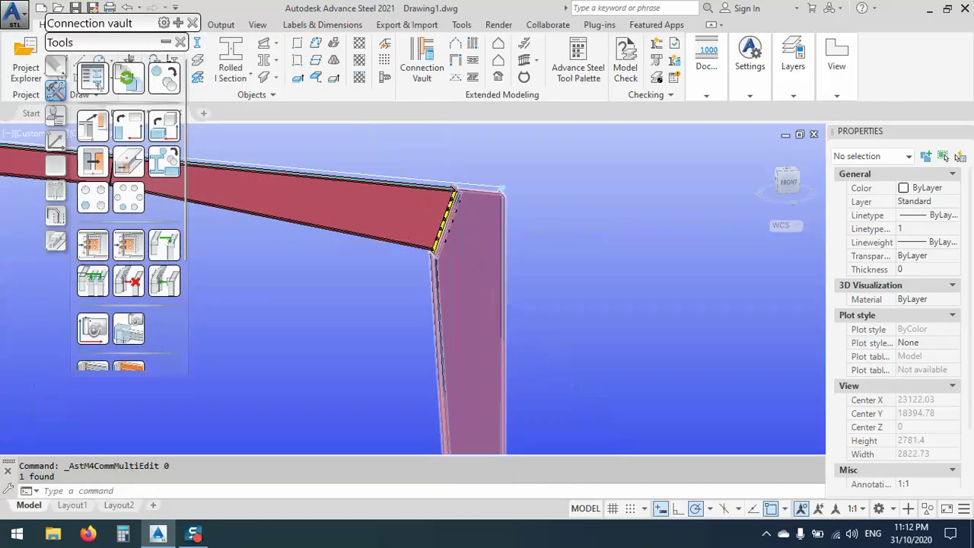
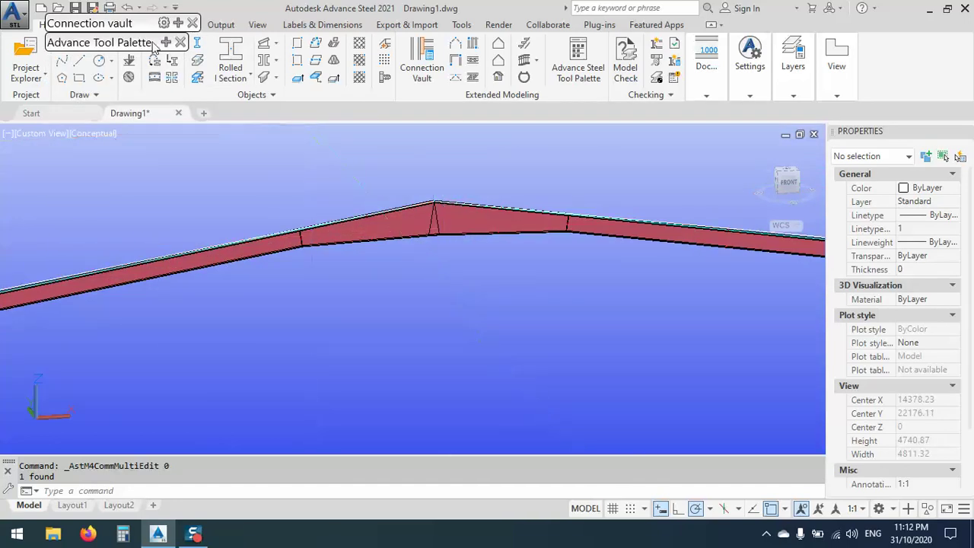
Create a Front plate splice at the apex with the left rafter as main beam and the right rafter as secondary beam.
mouse_move(180, 30)
click(104, 28)
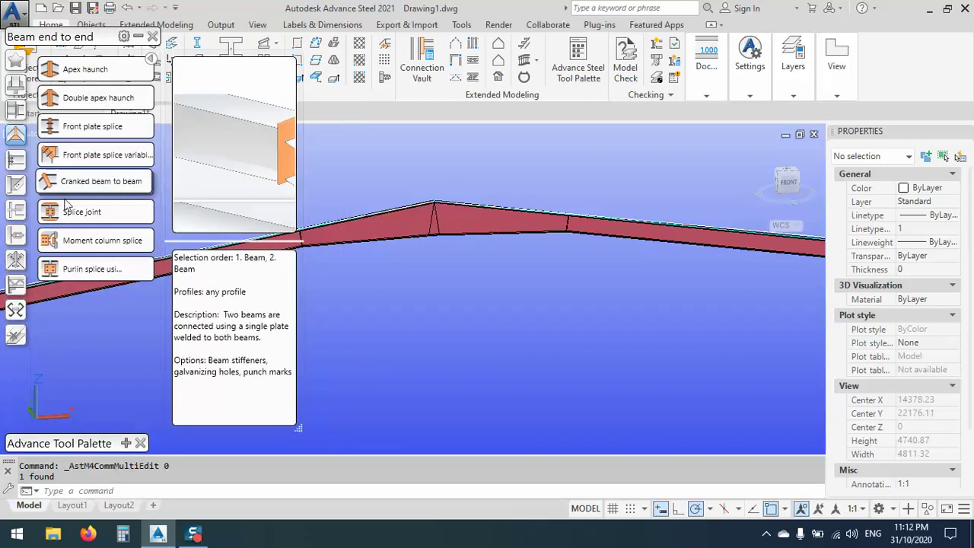
click(90, 126)
click(406, 241)
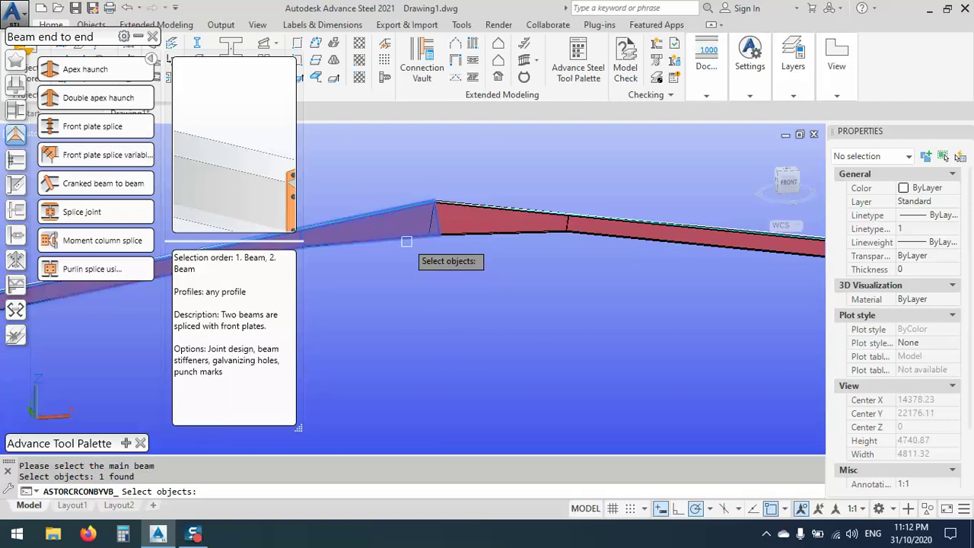
key(Return)
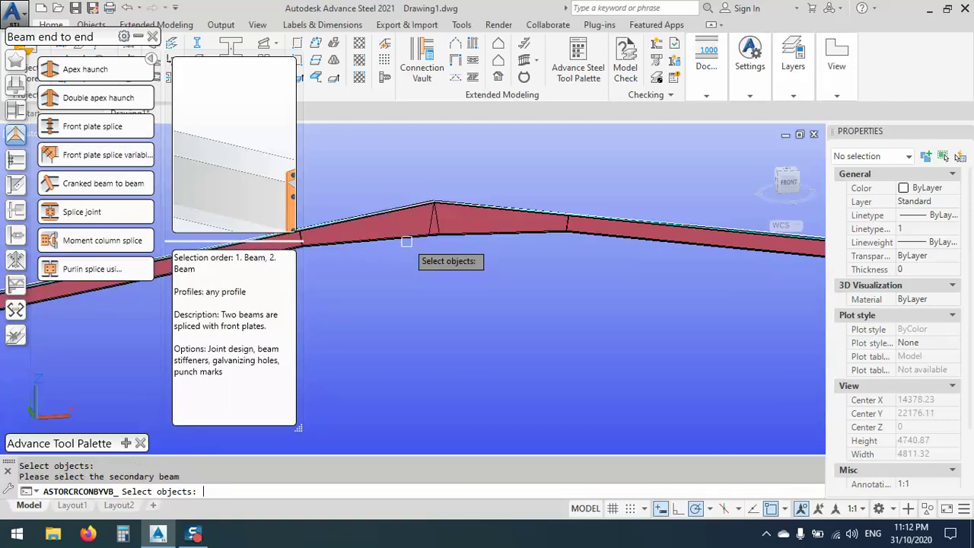
click(454, 231)
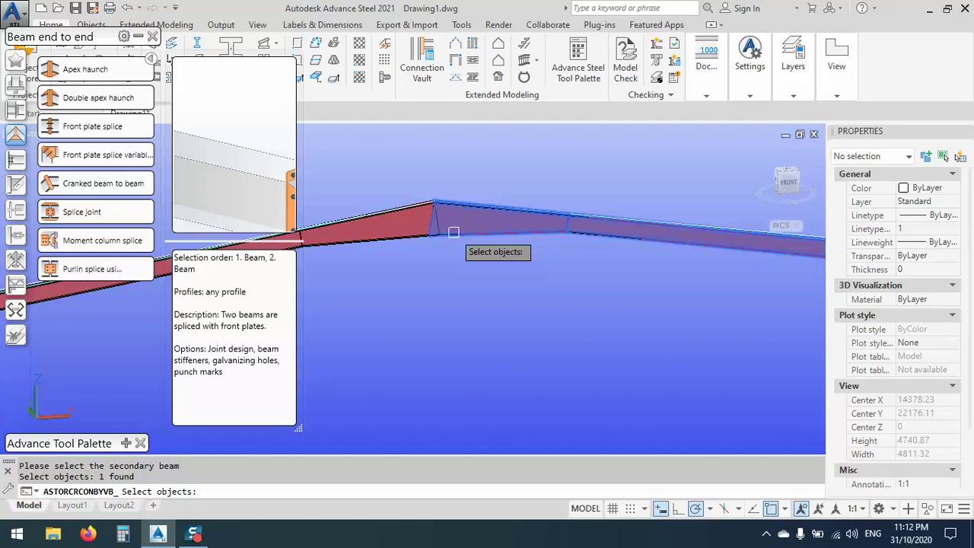
key(Return)
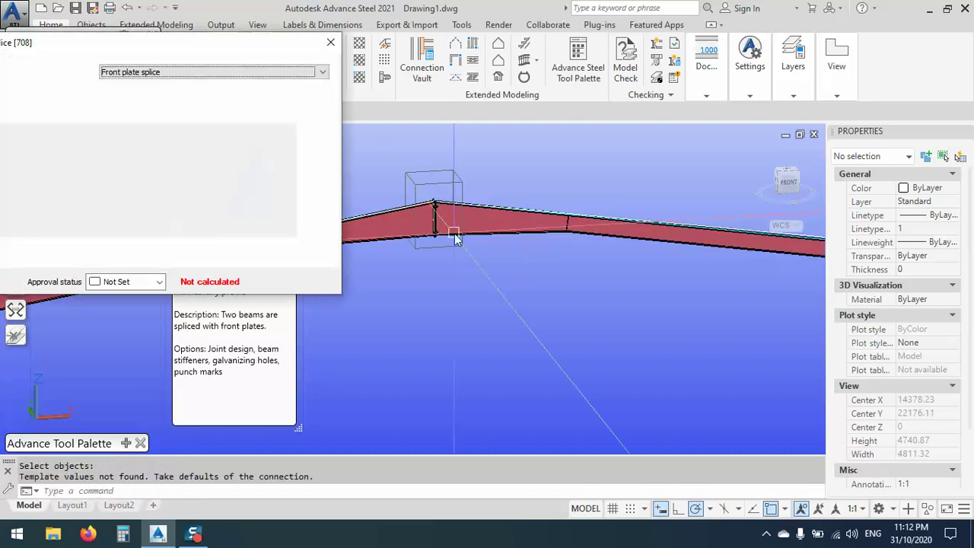
Set the Plate 1 thickness of the apex end plate splice to 15 and check the matching Plate 2 settings.
middle_drag(438, 219, 612, 279)
scroll(612, 280, up, 5)
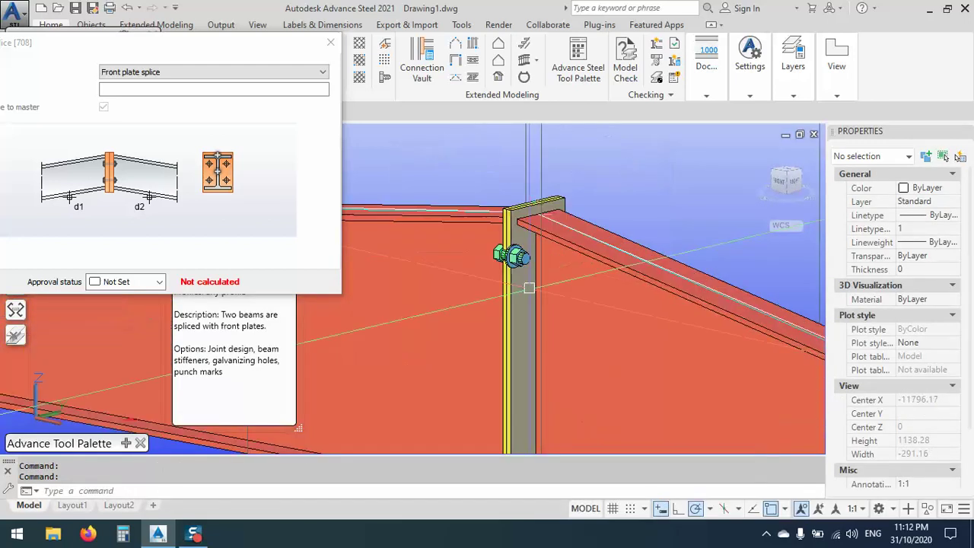
scroll(563, 226, down, 2)
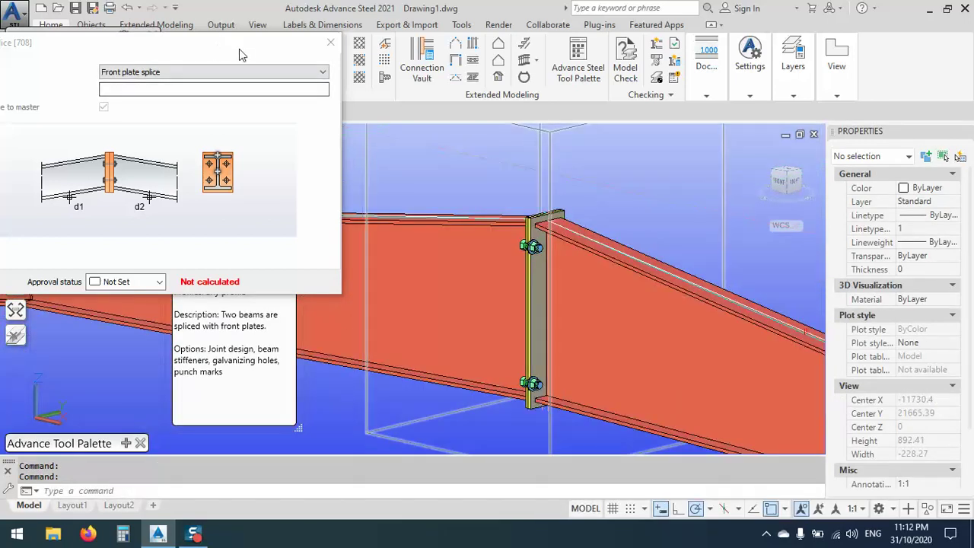
drag(239, 45, 465, 19)
click(155, 219)
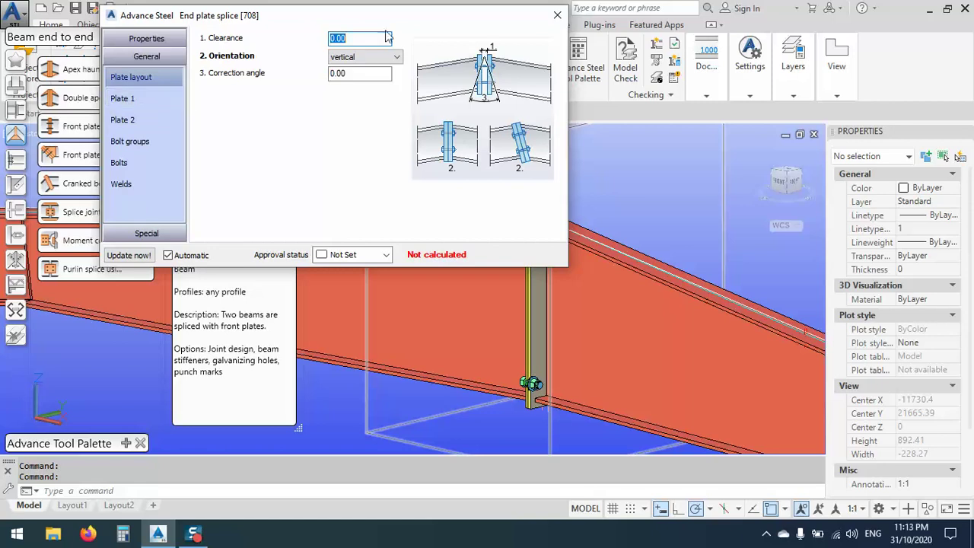
click(120, 97)
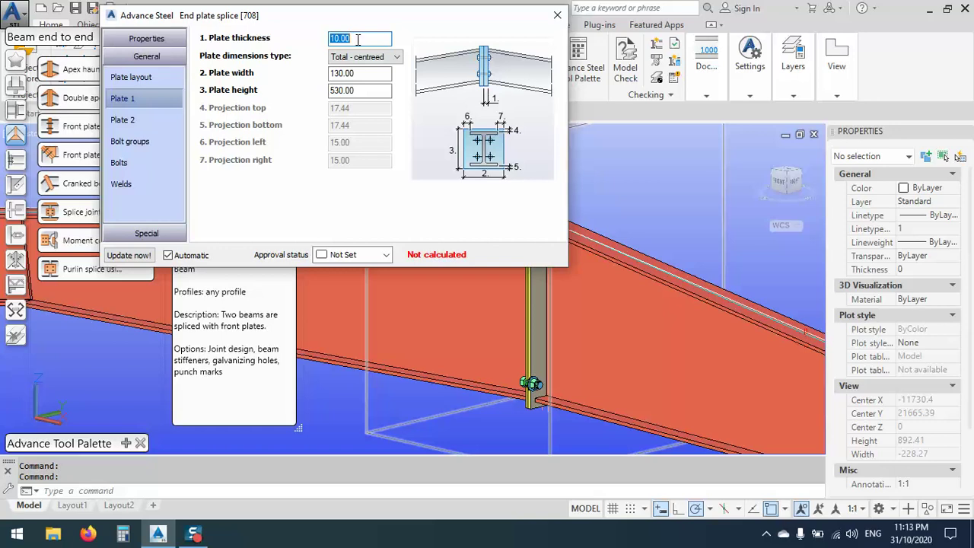
text(15)
key(Return)
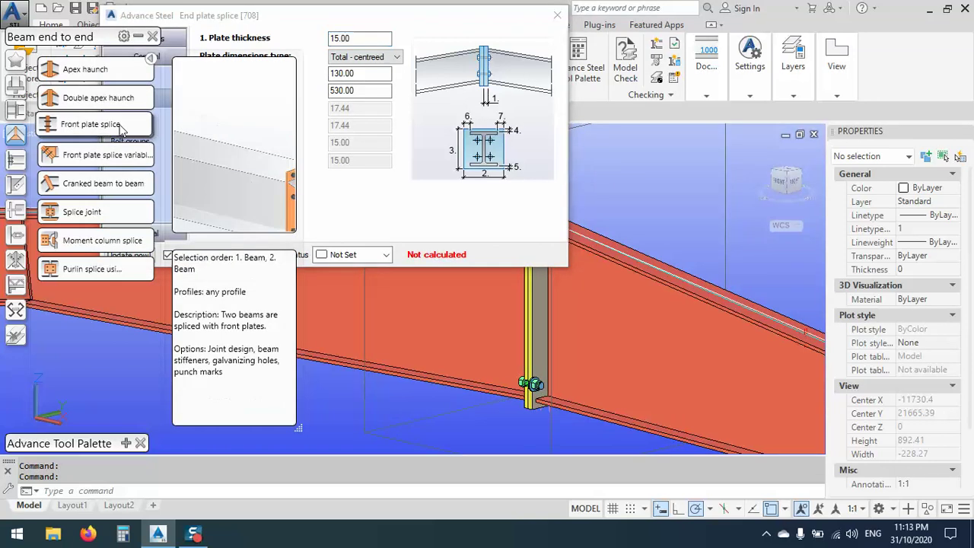
click(172, 119)
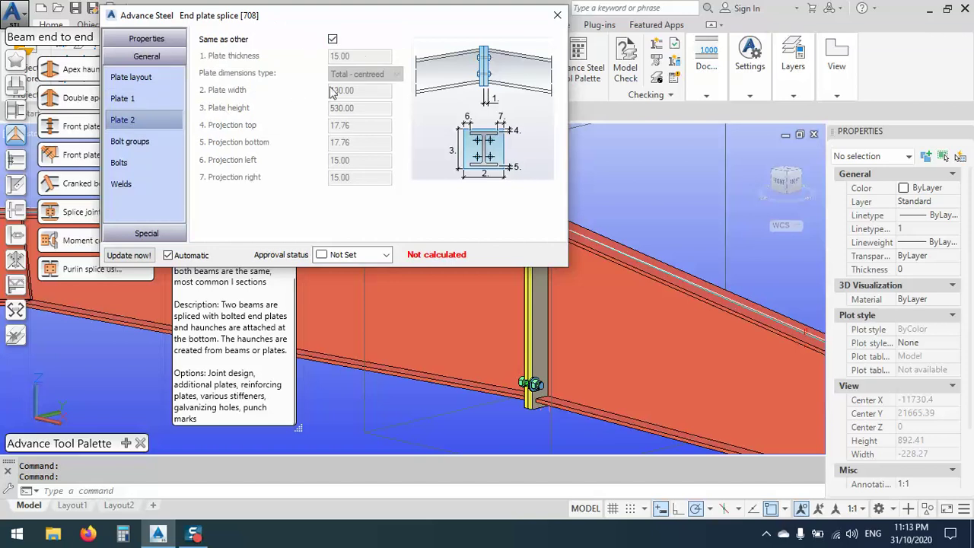
click(164, 102)
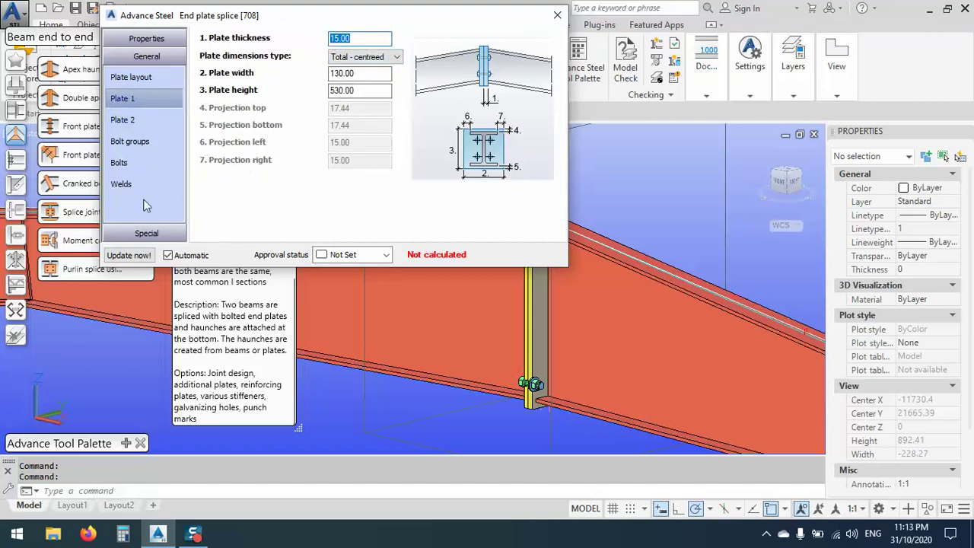
click(135, 123)
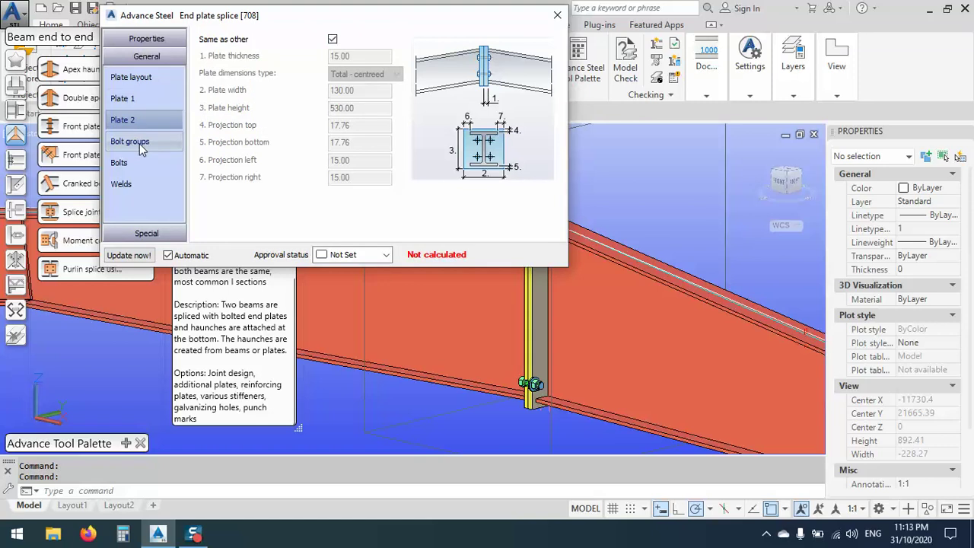
Centre bolt group 1 of the apex splice and give it 4 lines with an intermediate distance of 90.
click(140, 144)
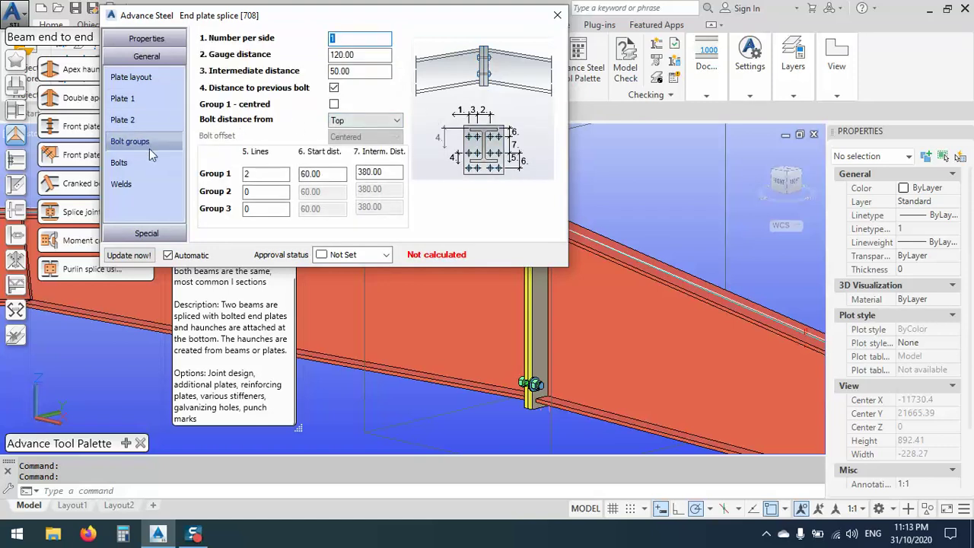
drag(372, 15, 294, 20)
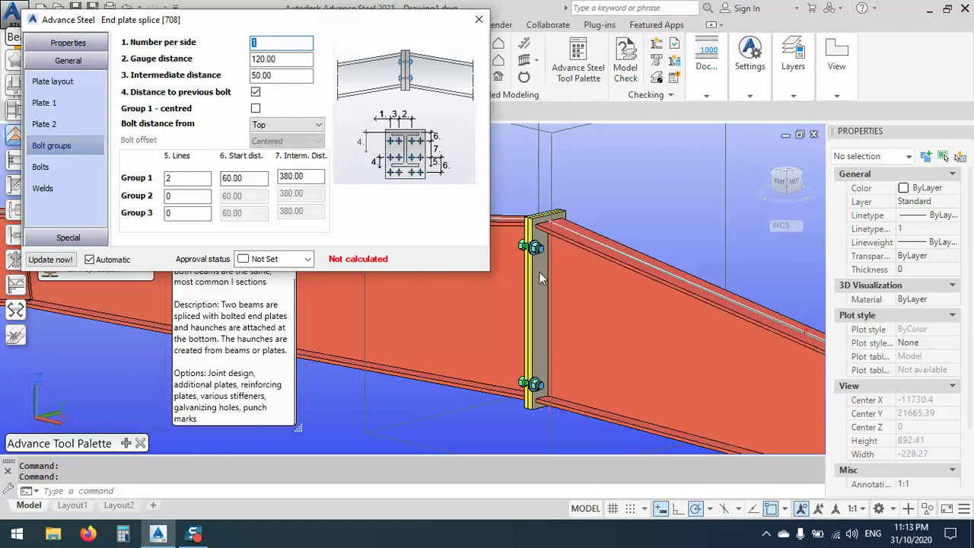
click(263, 123)
click(253, 124)
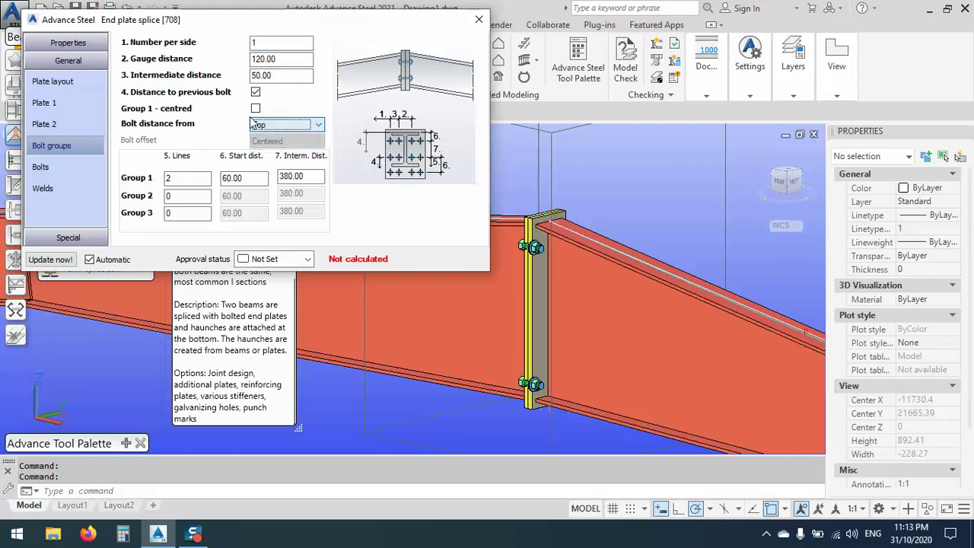
click(257, 109)
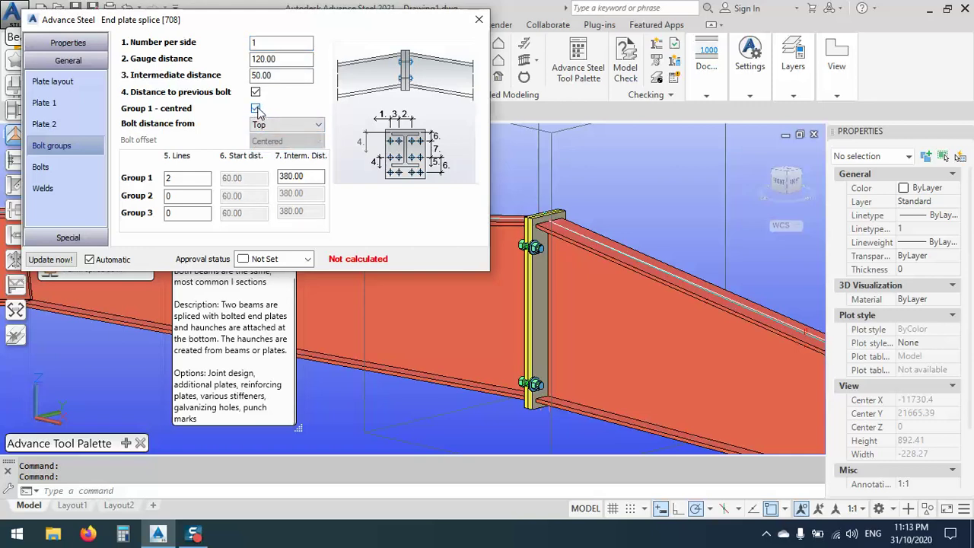
key(shift+Tab)
key(Tab)
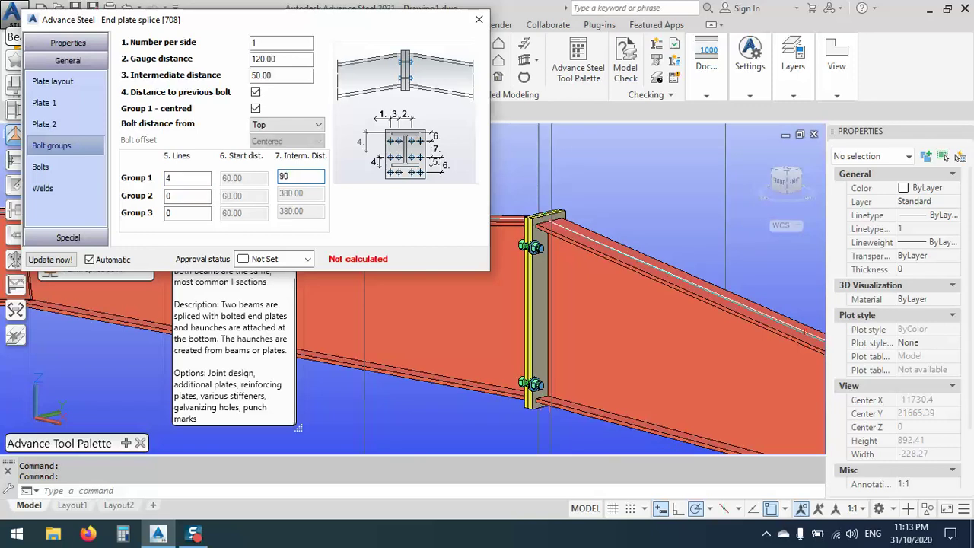
key(Return)
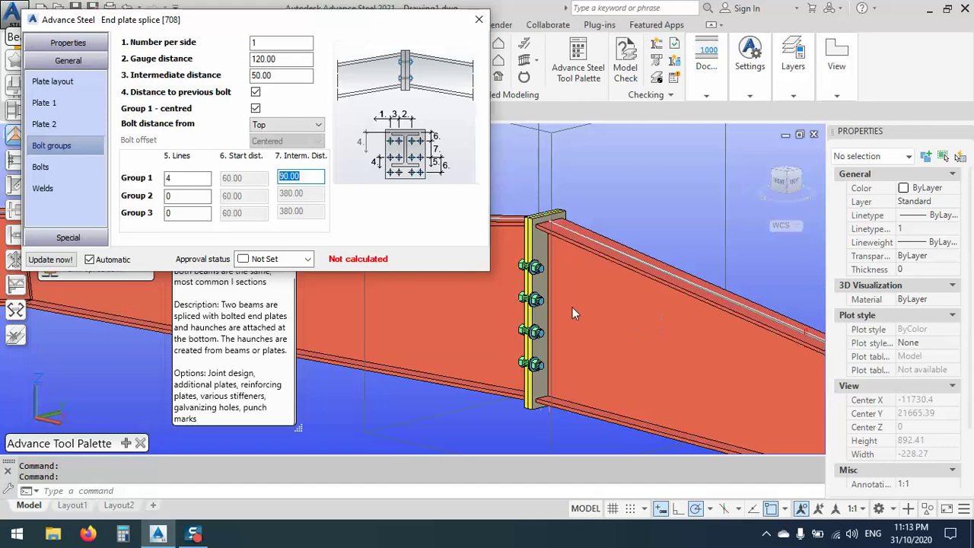
Set the bolt gauge distance of the apex splice to 100 and close the connection properties.
click(160, 60)
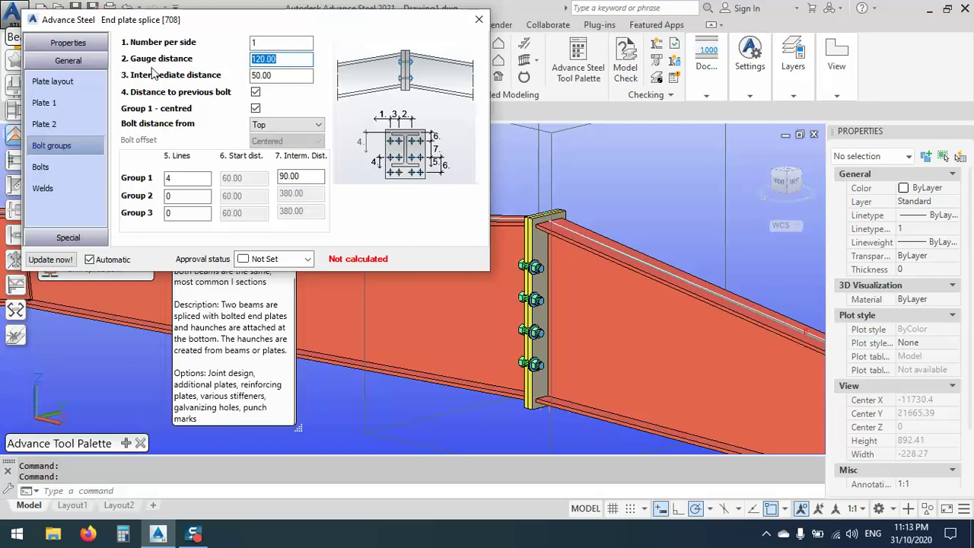
key(Return)
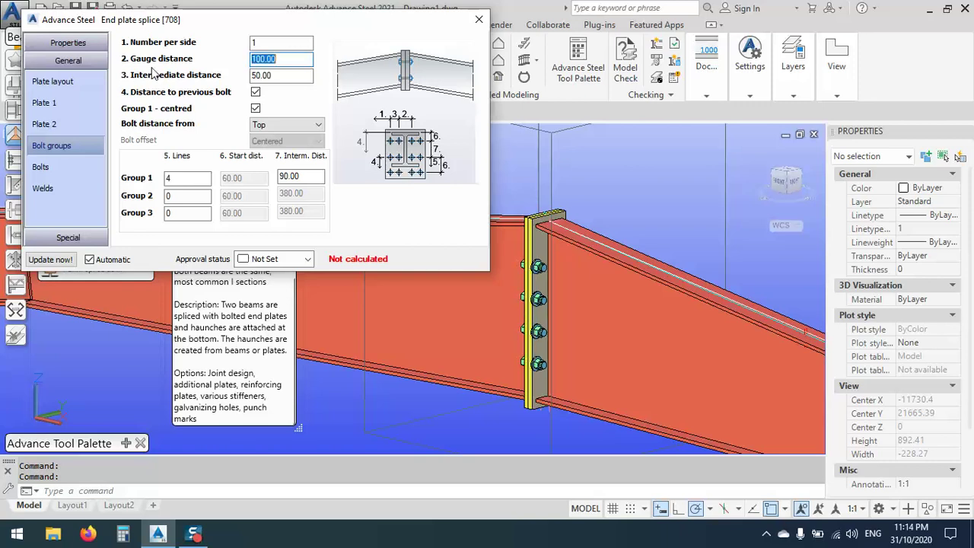
click(479, 19)
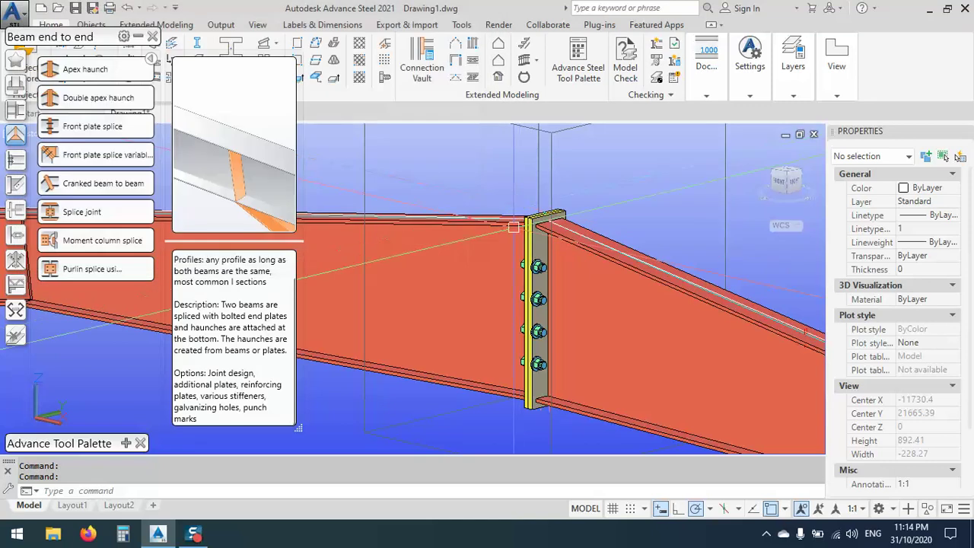
Turn on Parallel flanges for all three segments of the upper and lower flanges on the rafter left of the apex splice.
click(477, 272)
right_click(425, 274)
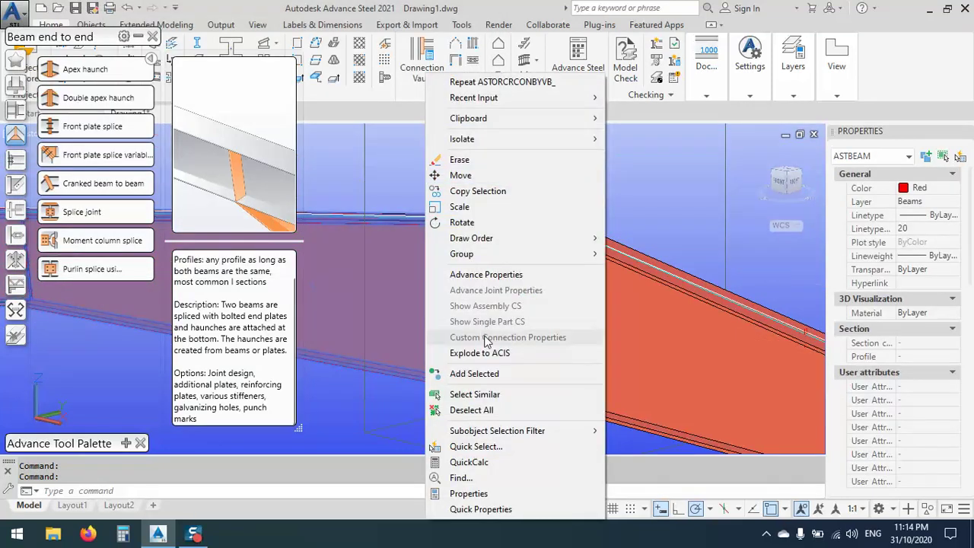
click(485, 275)
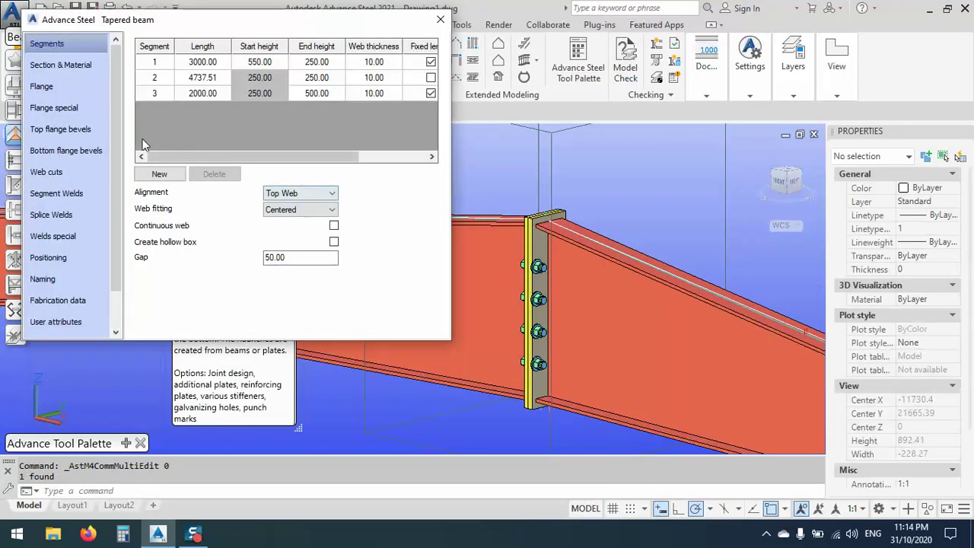
click(45, 87)
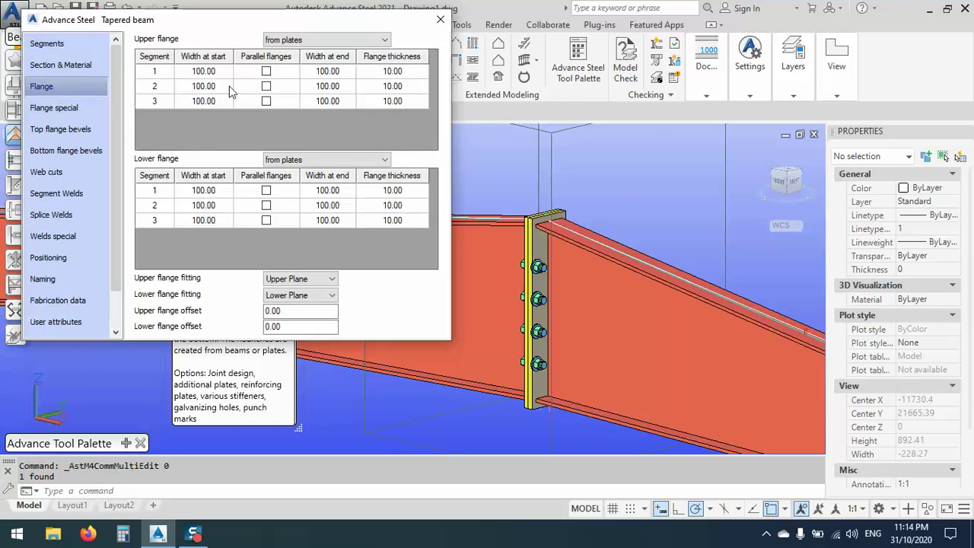
click(267, 71)
click(268, 102)
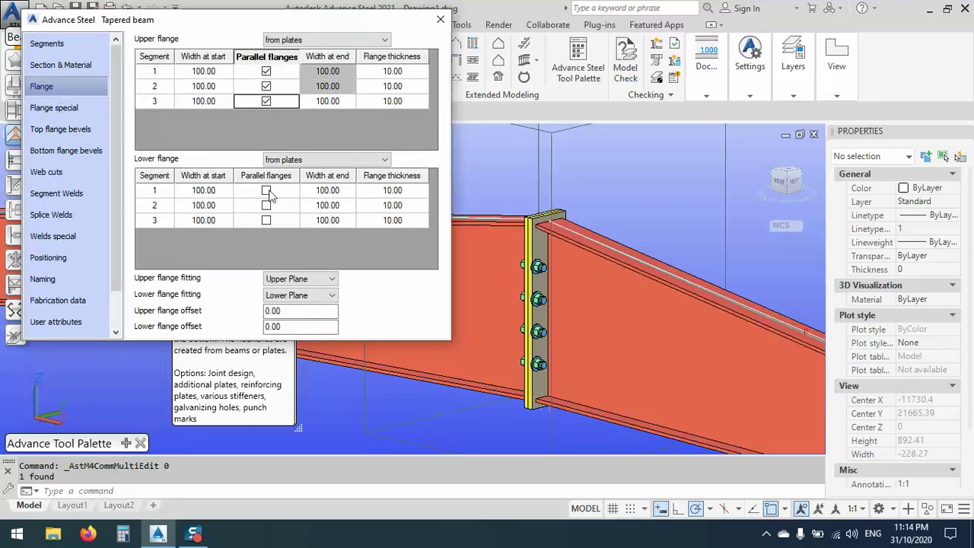
click(267, 211)
click(265, 219)
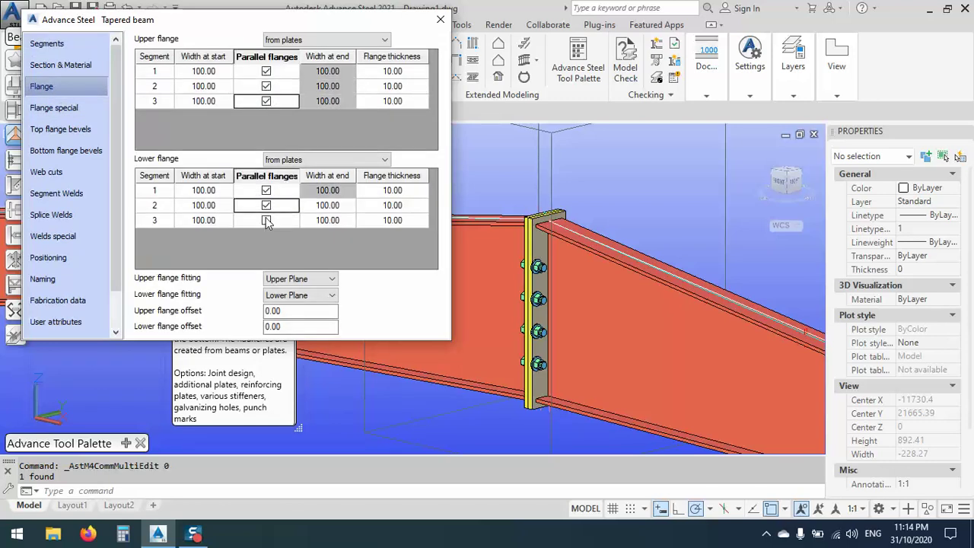
Set the upper flange start width of this rafter to 200 for segments 1, 2 and 3.
click(204, 71)
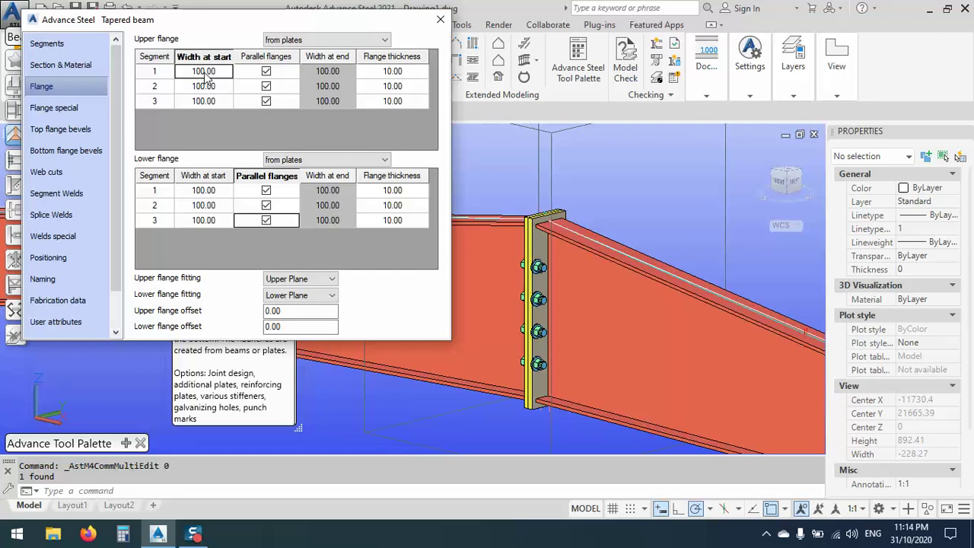
text(200)
key(Return)
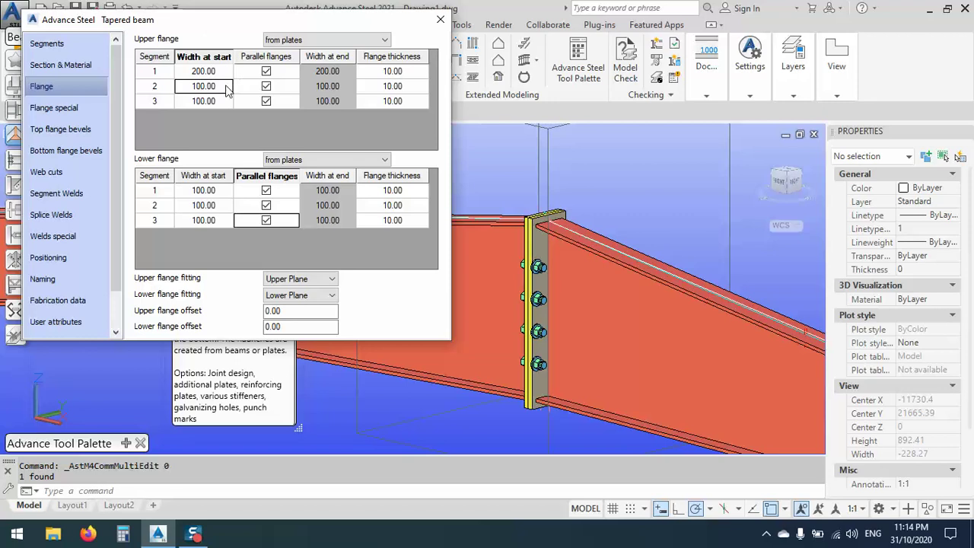
text(200)
key(Return)
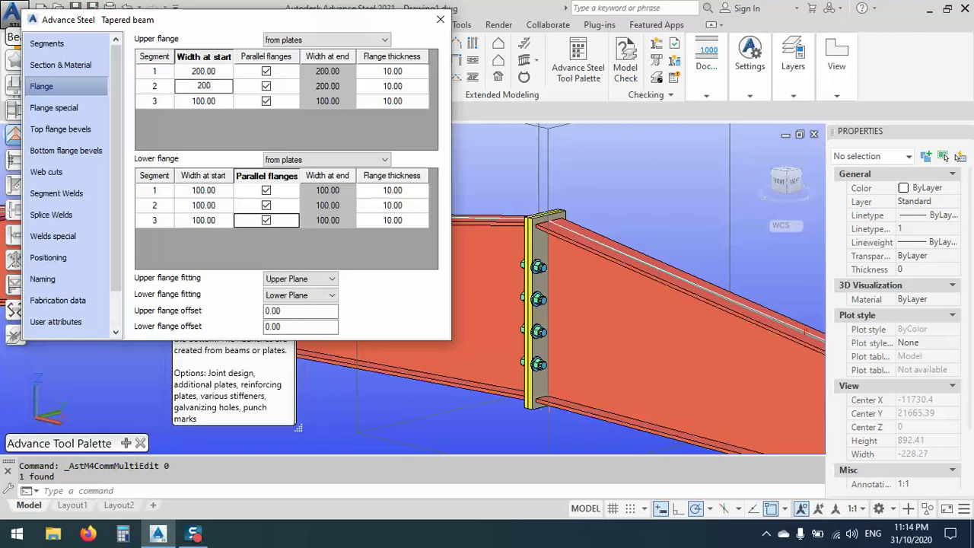
key(Return)
text(200)
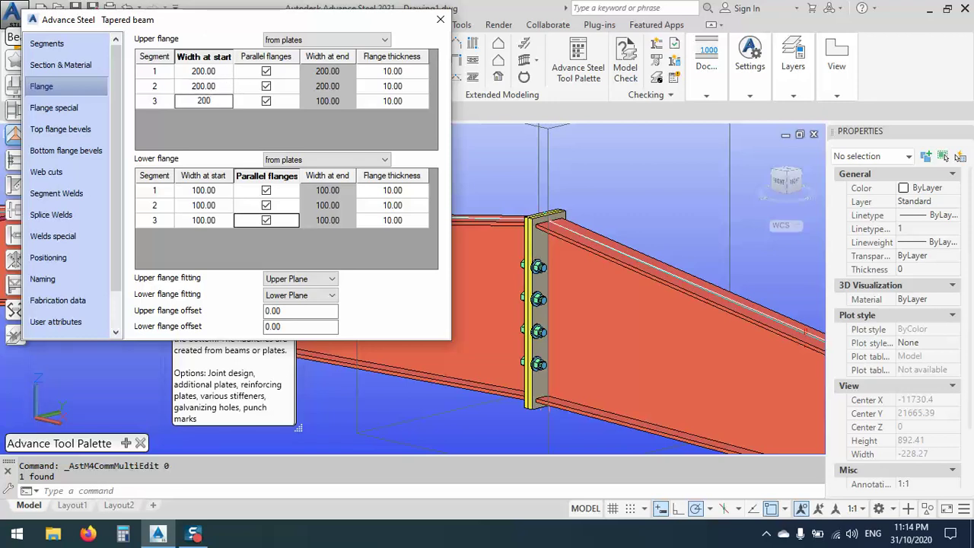
key(Return)
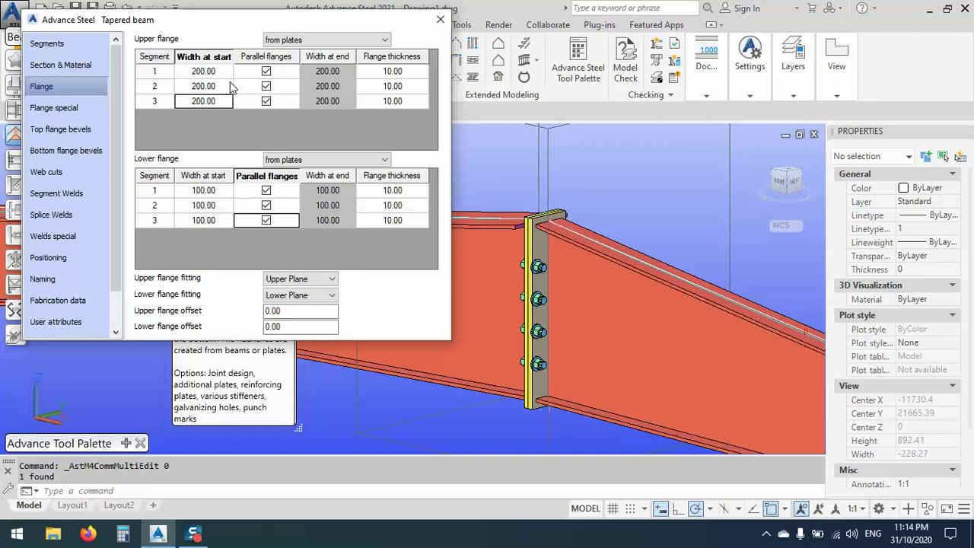
Set the lower flange start width to 200 for all three segments of the same rafter and close its properties.
click(220, 193)
text(2)
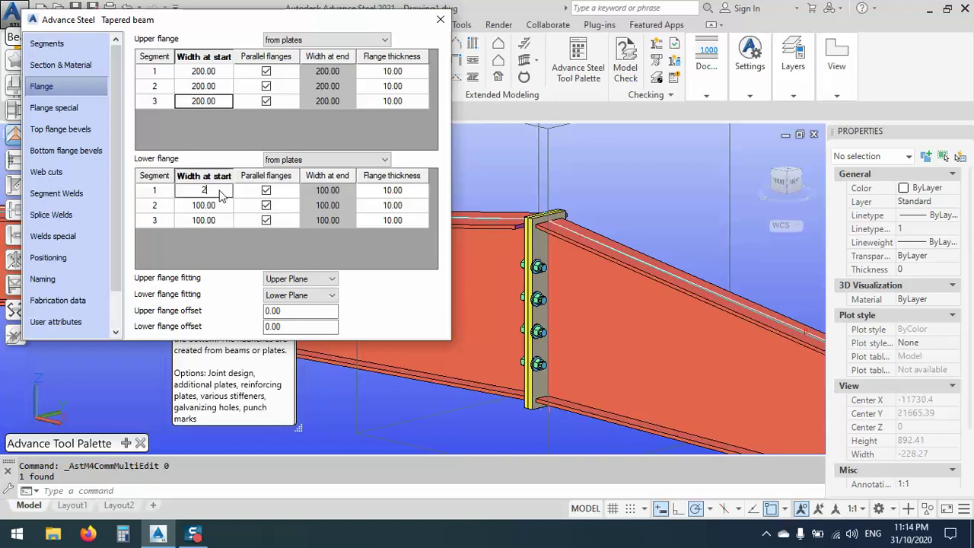
text(00)
key(Return)
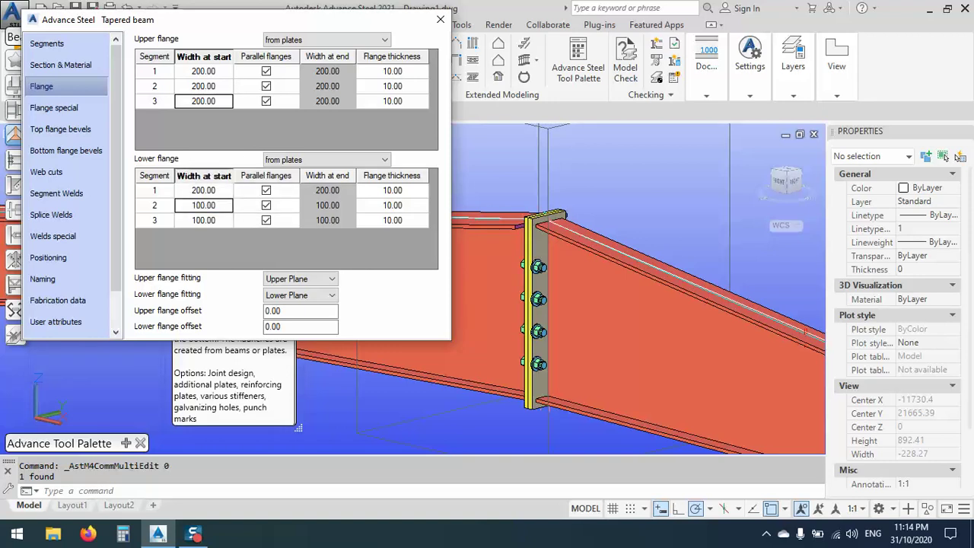
click(183, 213)
text(200)
key(Return)
text(2)
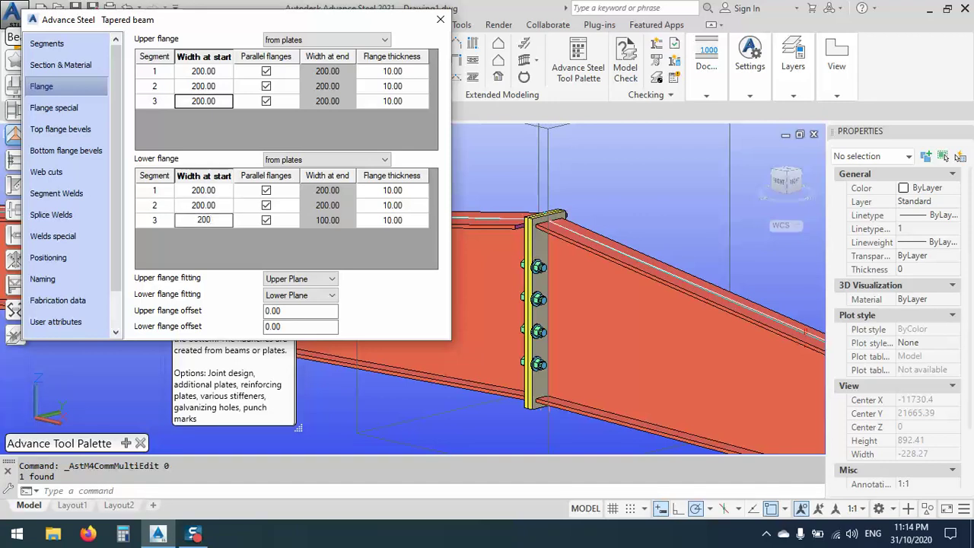
click(192, 191)
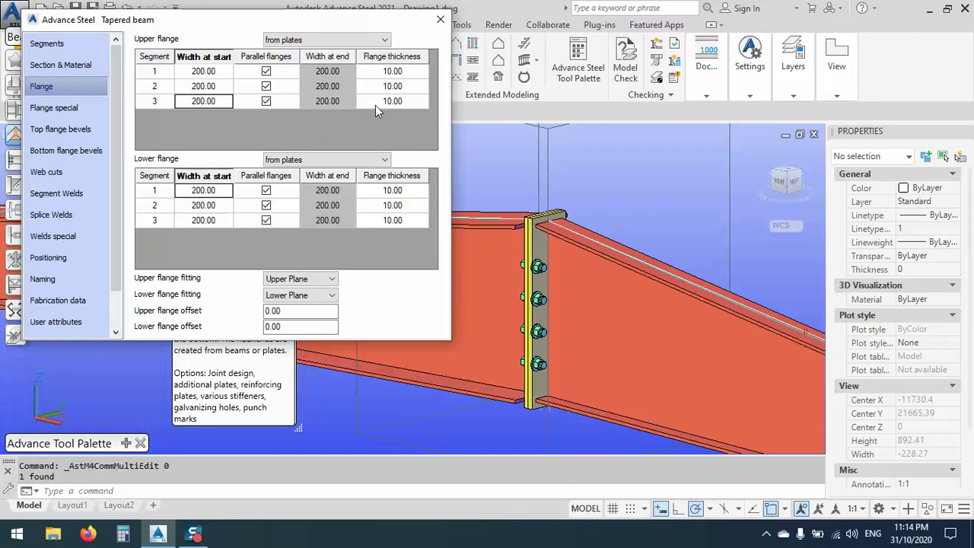
click(439, 19)
Turn on Parallel flanges for all three upper and lower flange segments on the rafter right of the apex splice.
scroll(625, 251, up, 5)
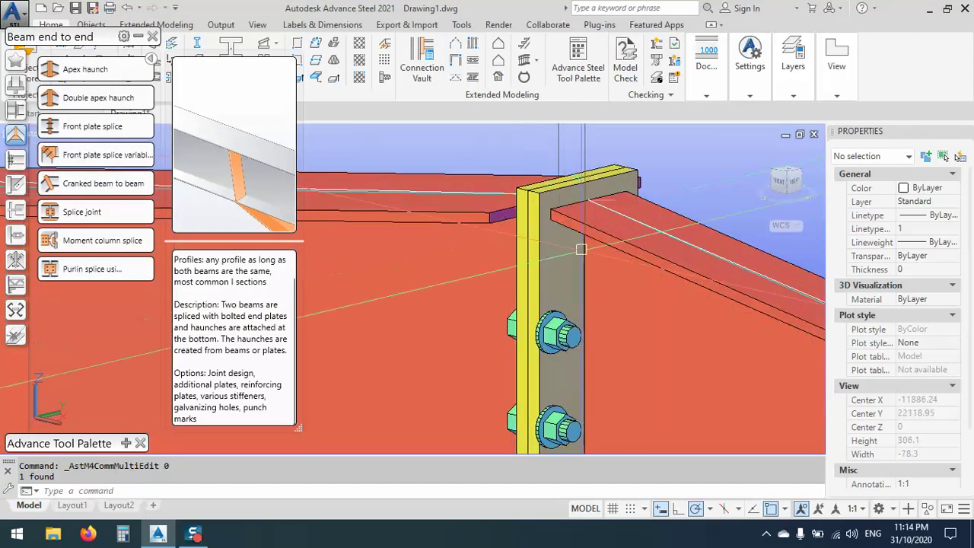
scroll(625, 251, down, 5)
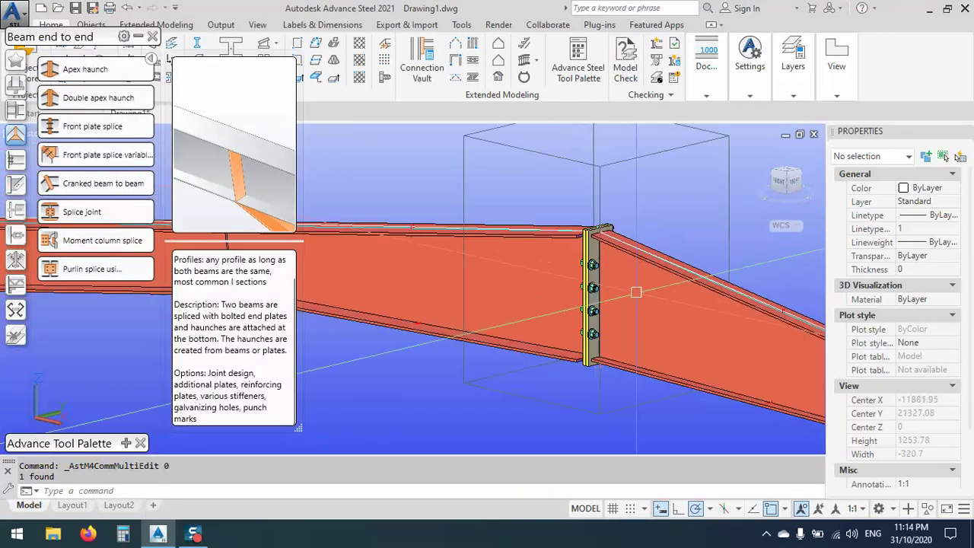
click(626, 251)
right_click(394, 178)
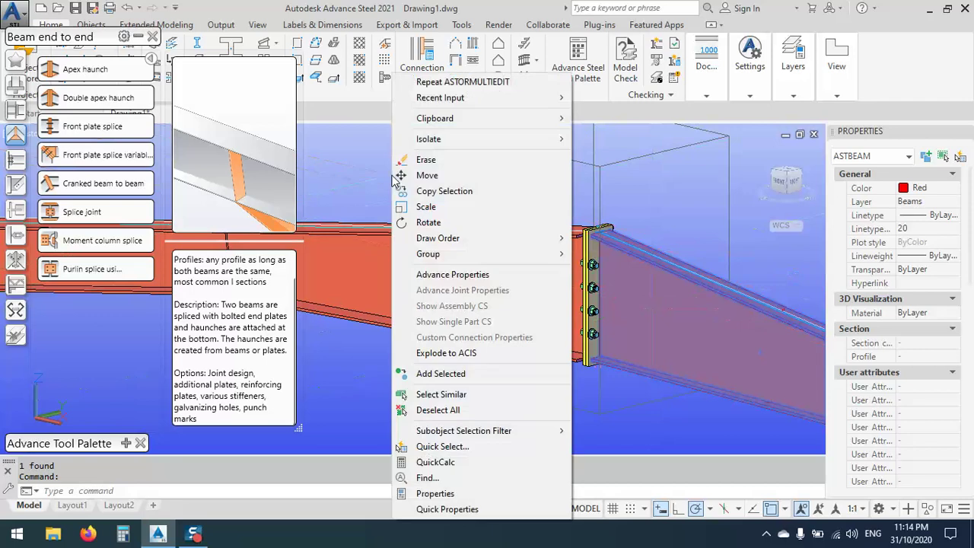
click(449, 274)
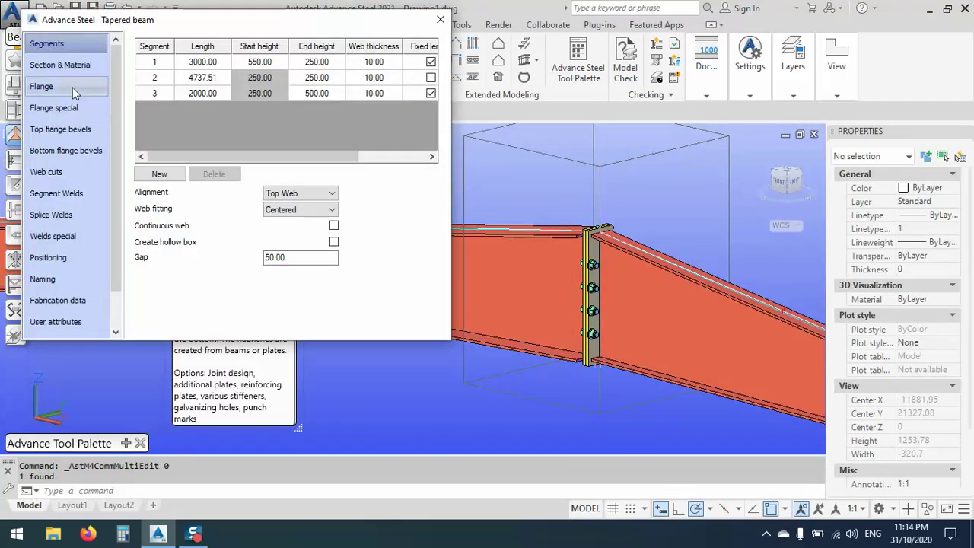
click(72, 87)
click(267, 77)
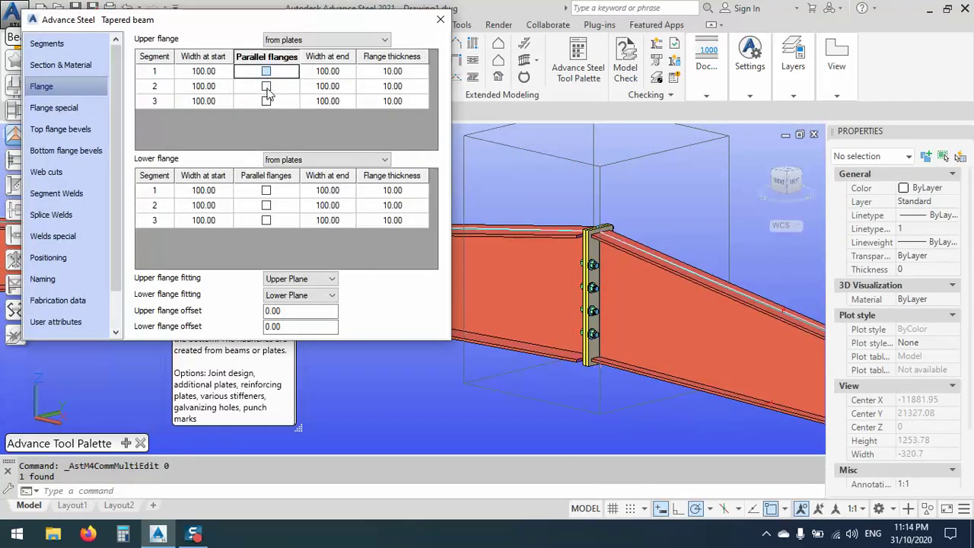
click(266, 87)
click(265, 101)
click(267, 190)
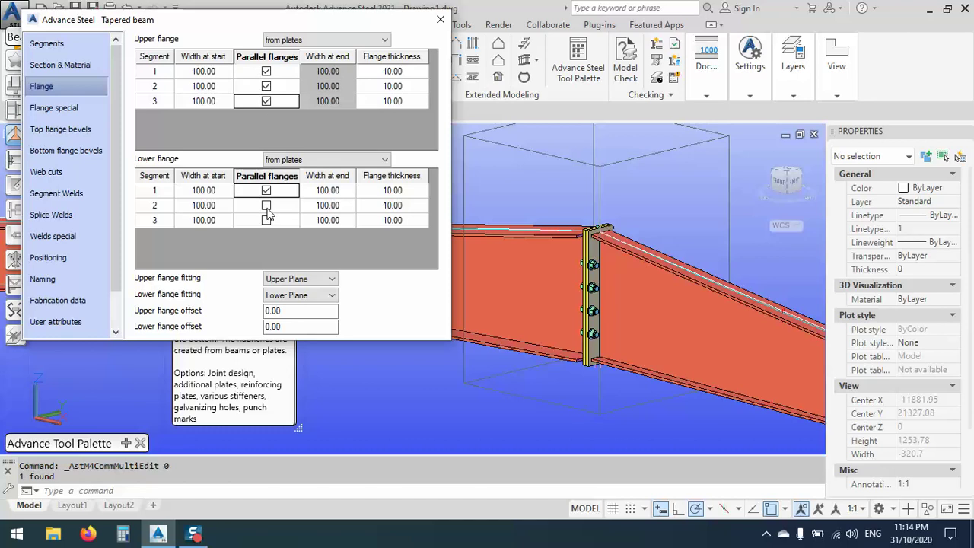
click(266, 205)
click(266, 220)
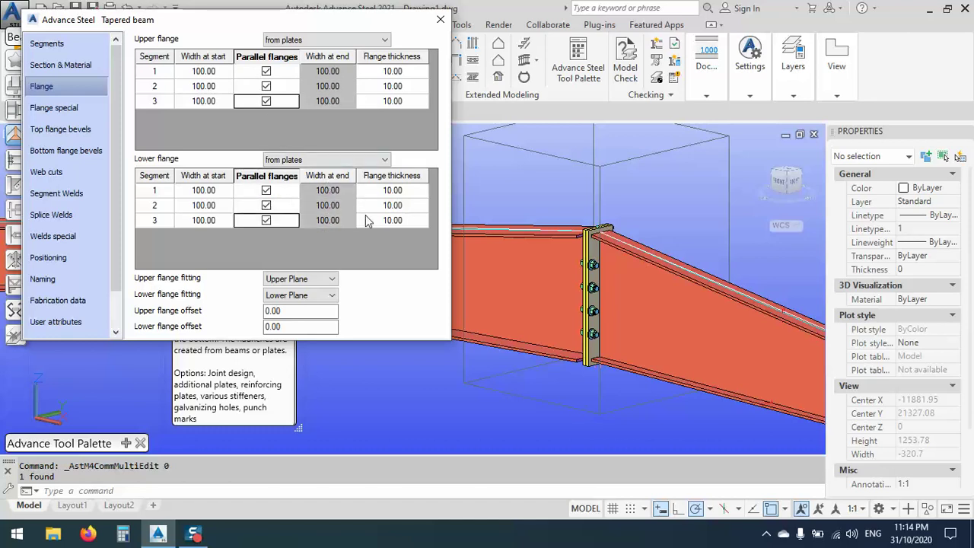
Set the upper flange start width of the right rafter to 200 for segments 1, 2 and 3.
click(206, 72)
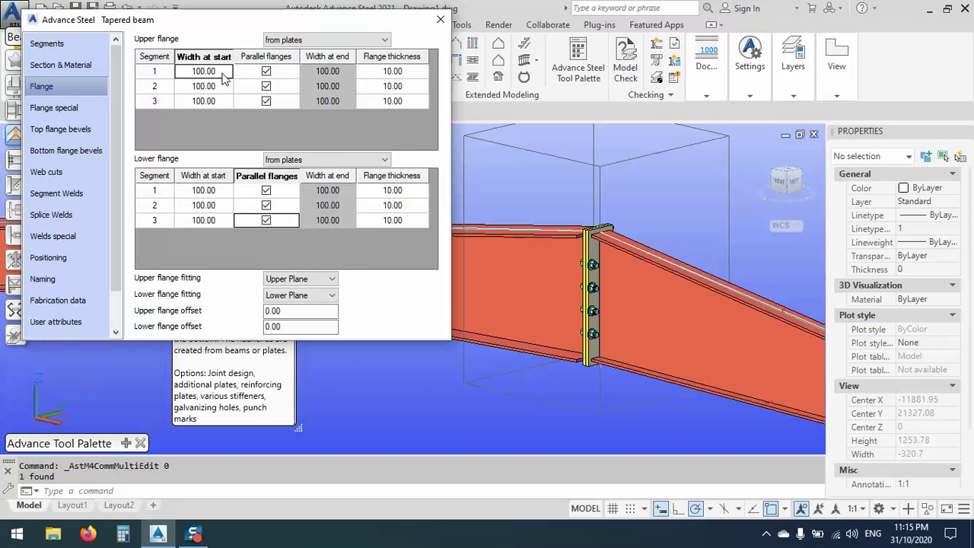
text(2)
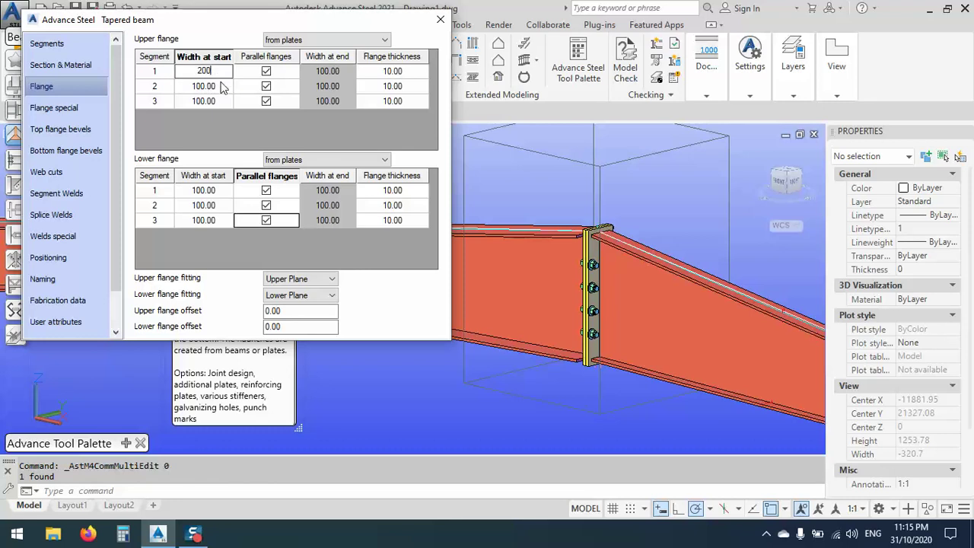
text(00)
click(204, 86)
text(2)
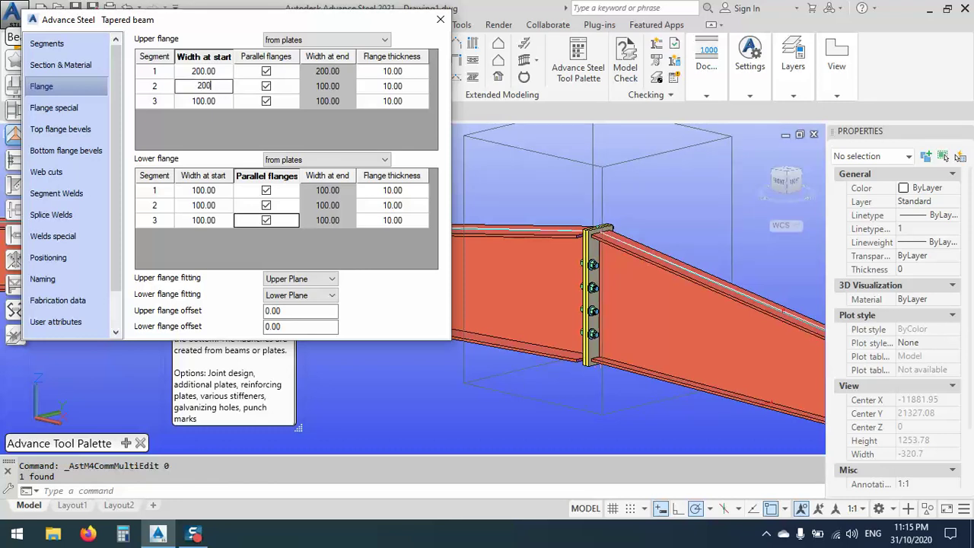
text(00)
click(204, 101)
text(2)
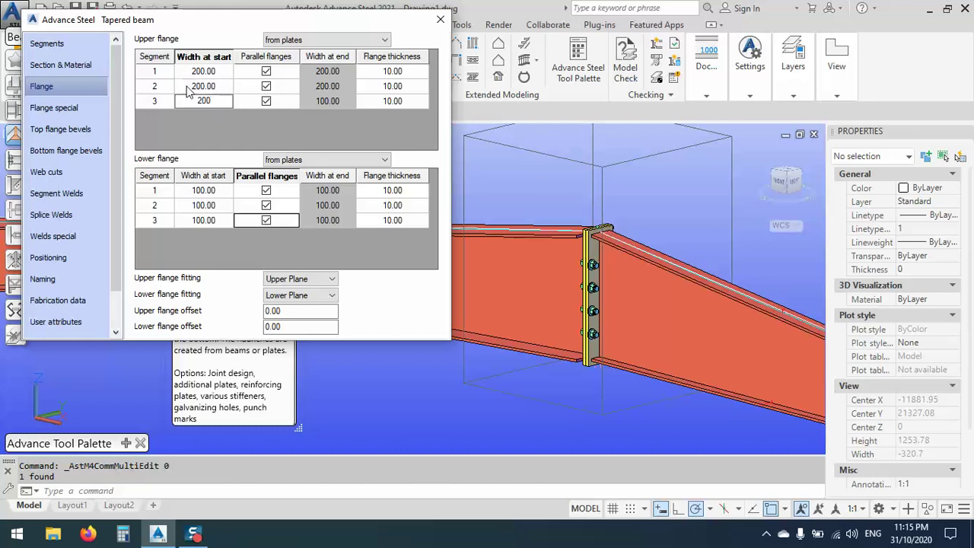
text(00)
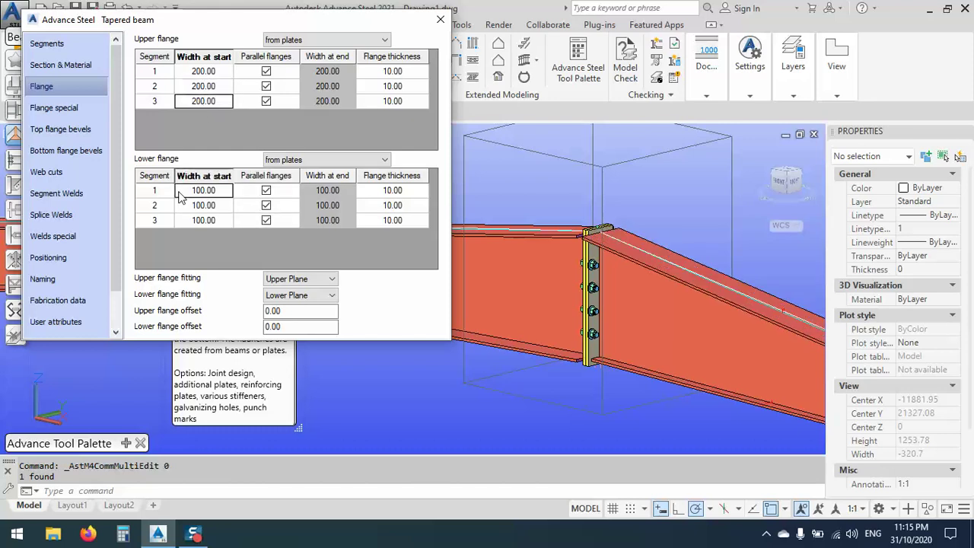
Set the right rafter's lower flange start width to 200 for all three segments and close its properties.
click(194, 190)
text(200)
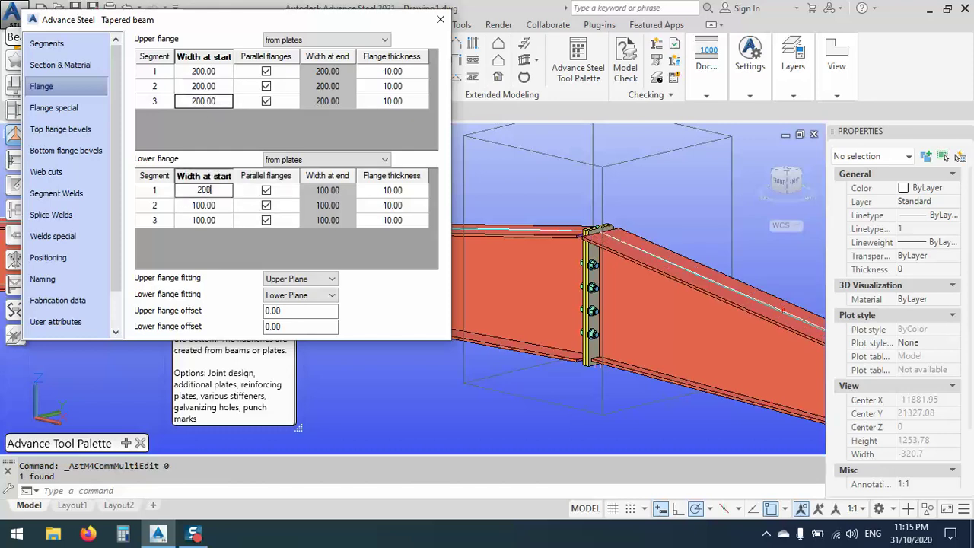
click(207, 207)
text(200)
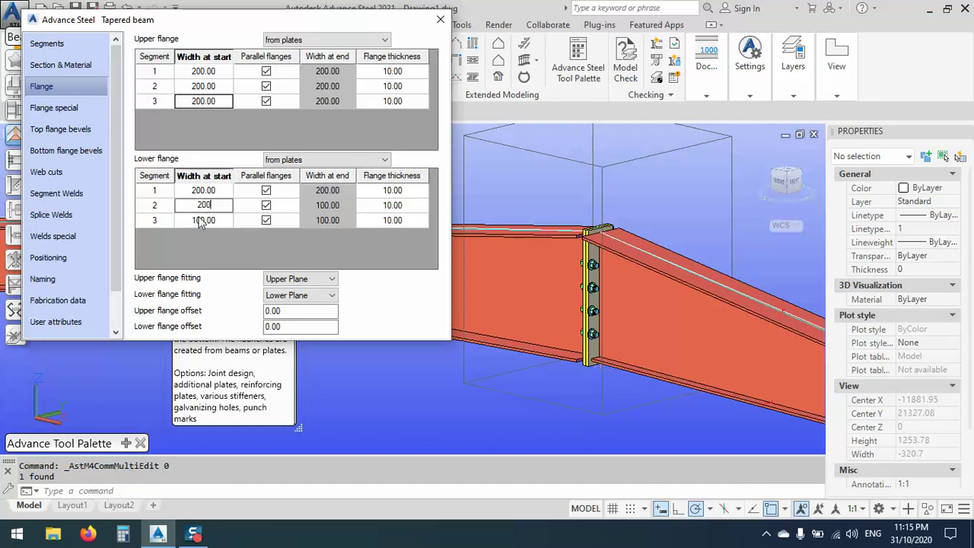
click(200, 221)
text(2)
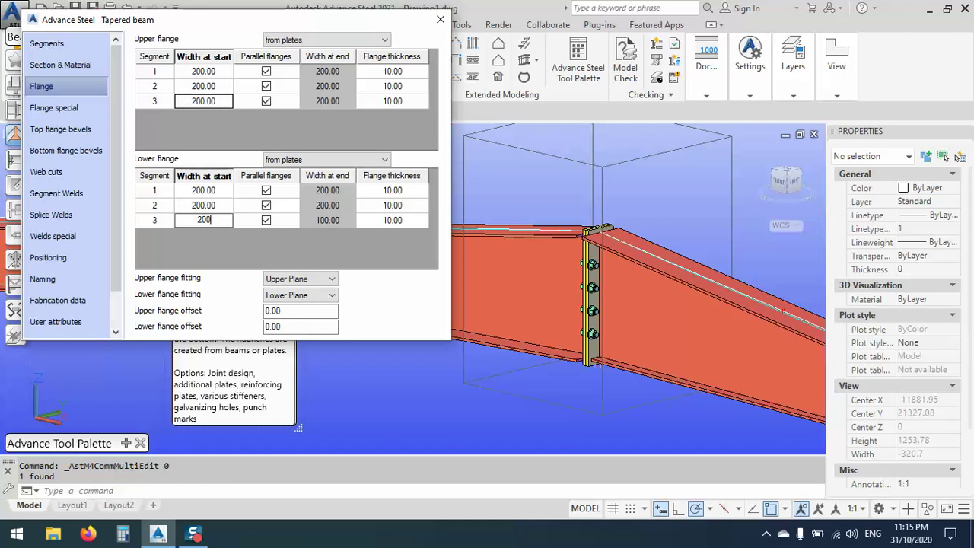
key(Return)
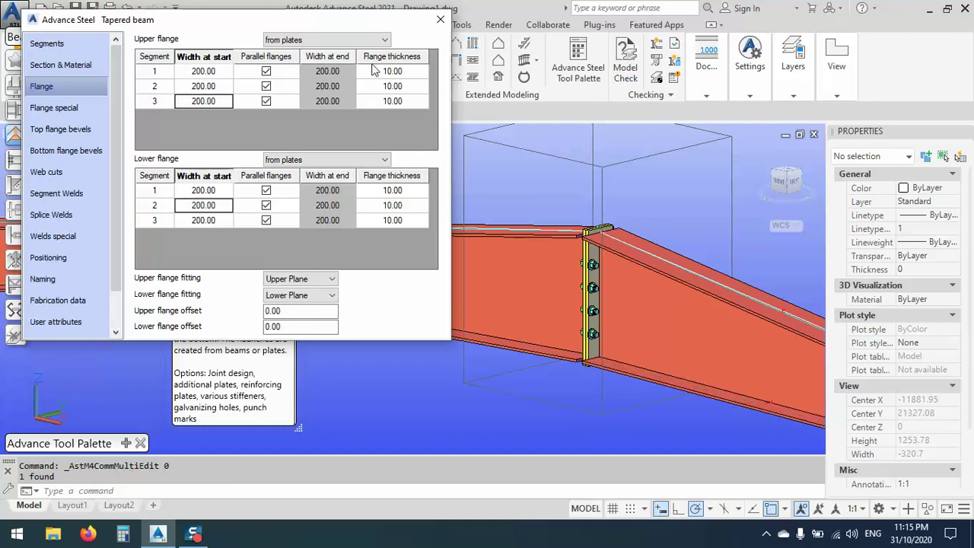
click(440, 19)
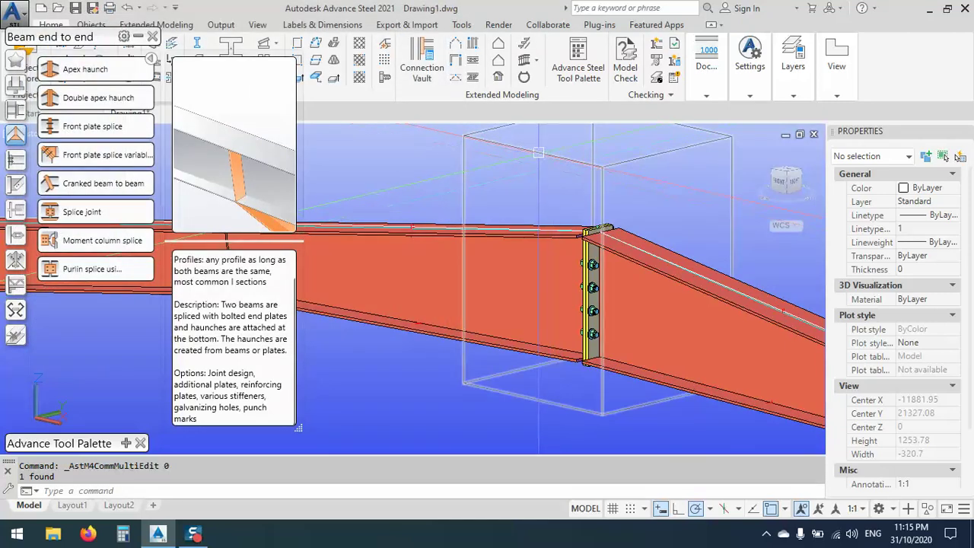
Change the plate dimensions type of Plate 1 in the apex end plate splice to Projections.
double_click(542, 159)
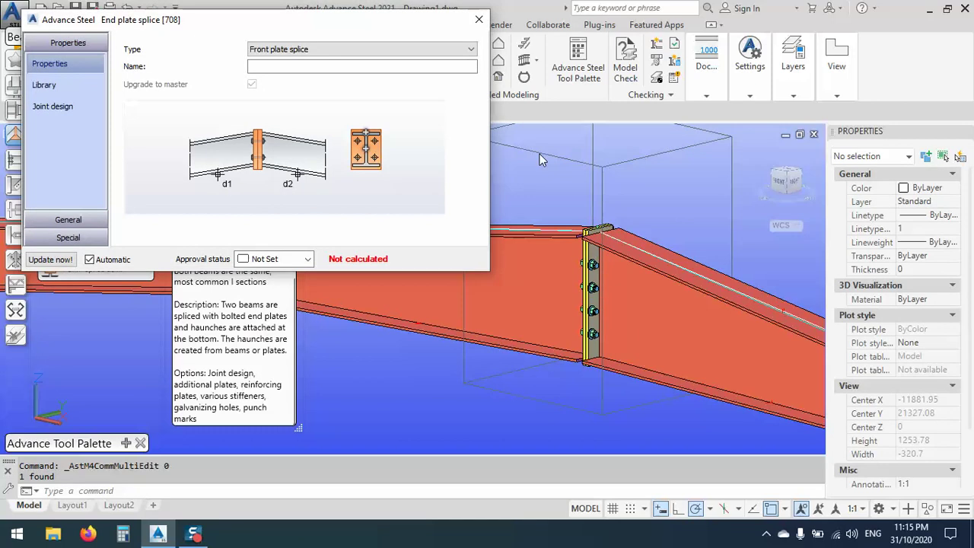
click(67, 219)
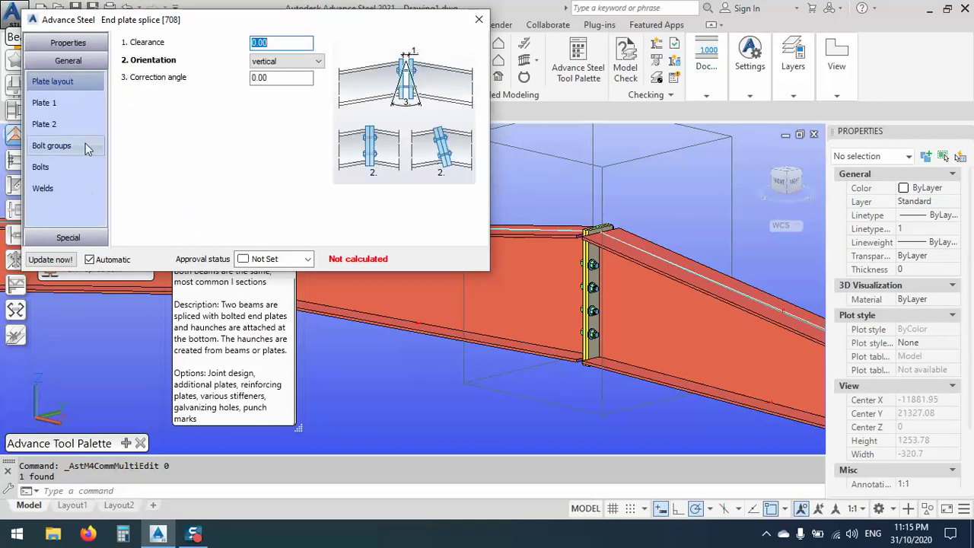
click(56, 123)
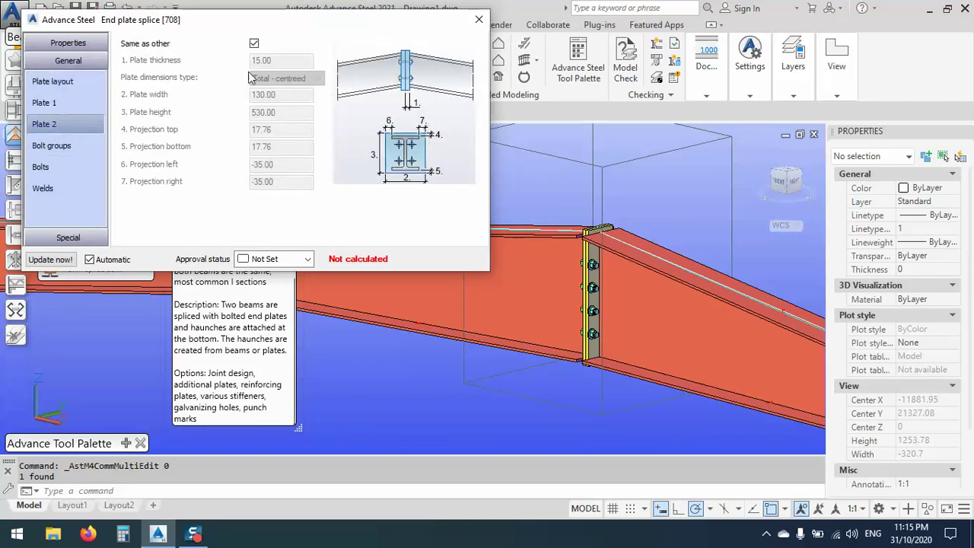
click(54, 102)
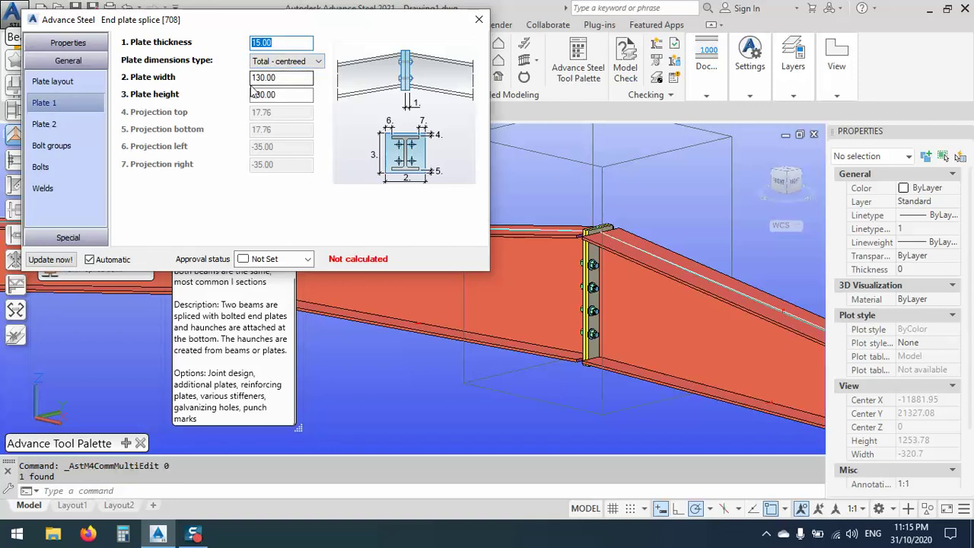
click(283, 61)
click(280, 84)
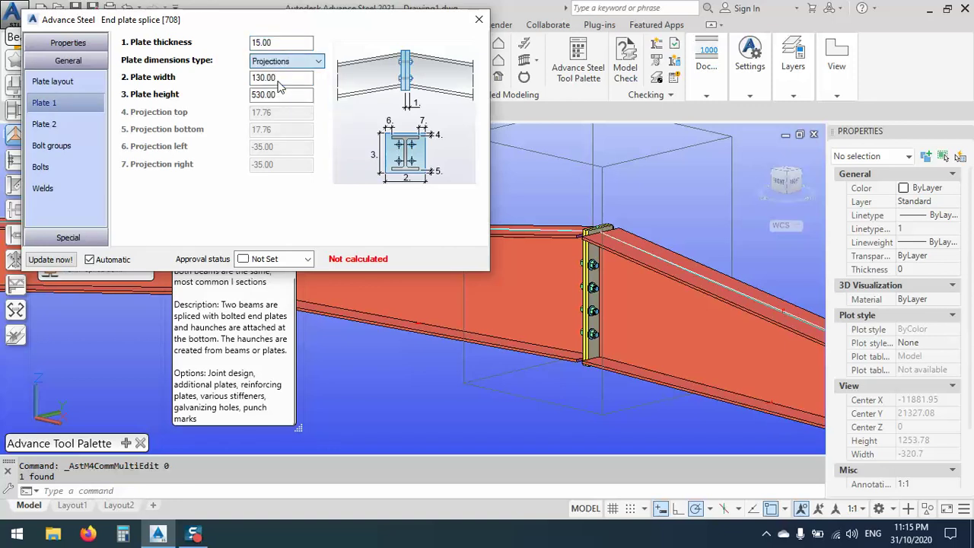
key(Tab)
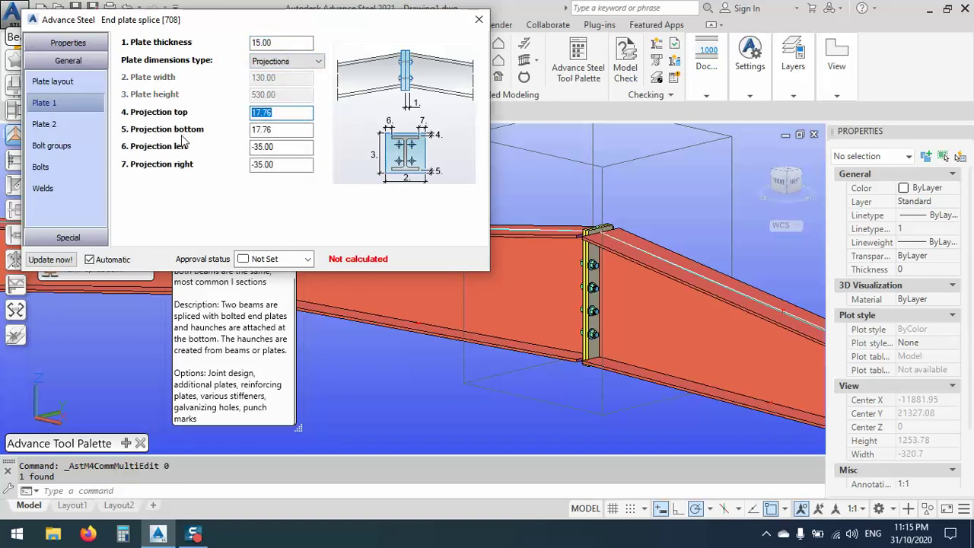
Set the top and bottom projections of the apex splice plate to 10.
text(10)
key(Tab)
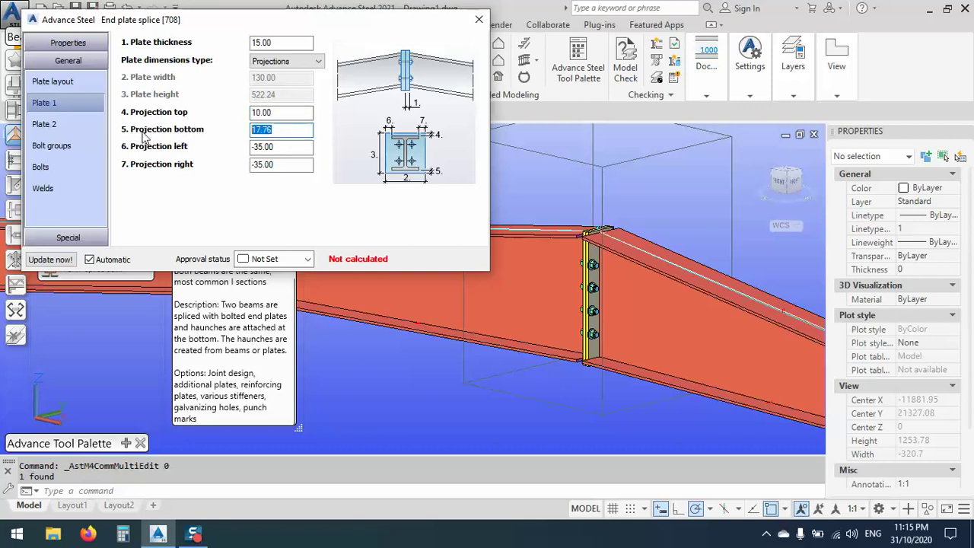
text(10)
key(Tab)
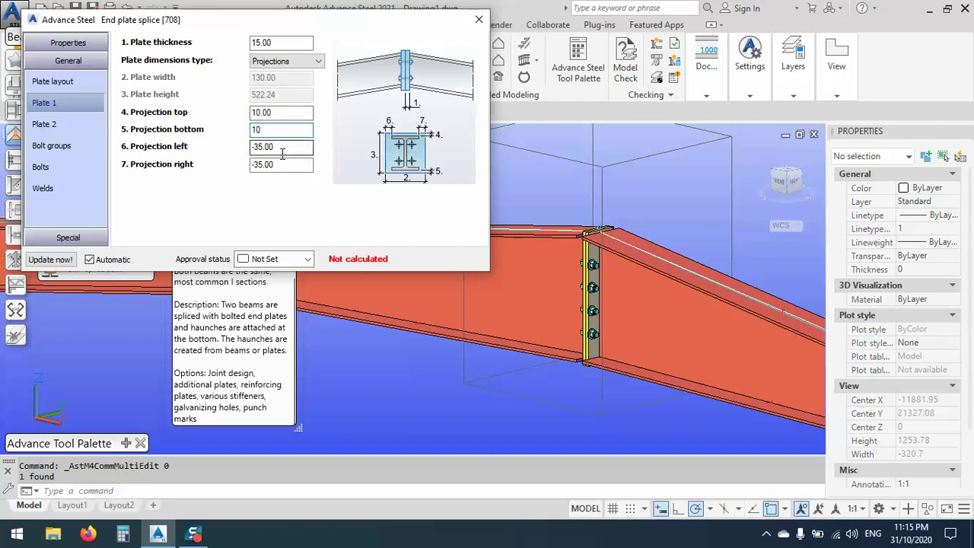
Set the left and right projections of the apex splice plate to 0 and close the connection properties.
text(0)
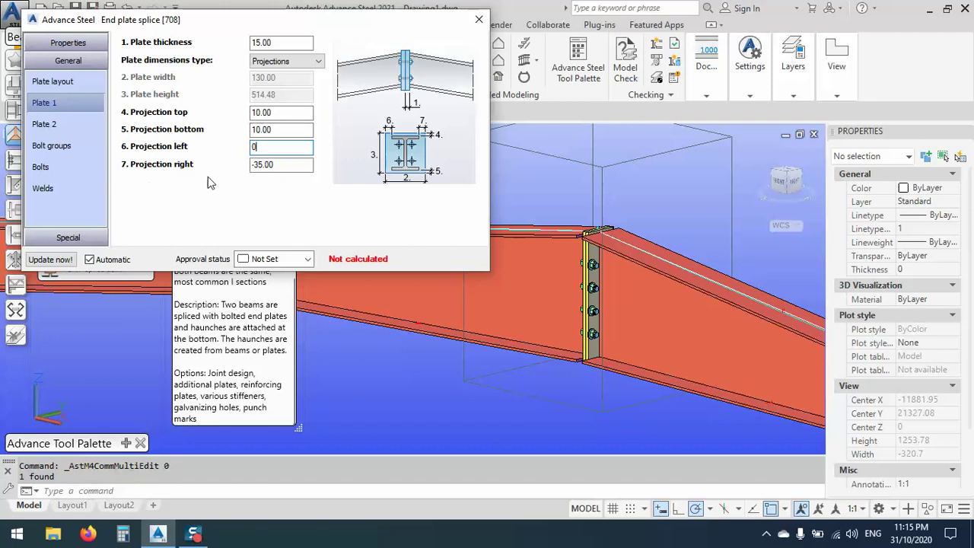
key(Tab)
text(2)
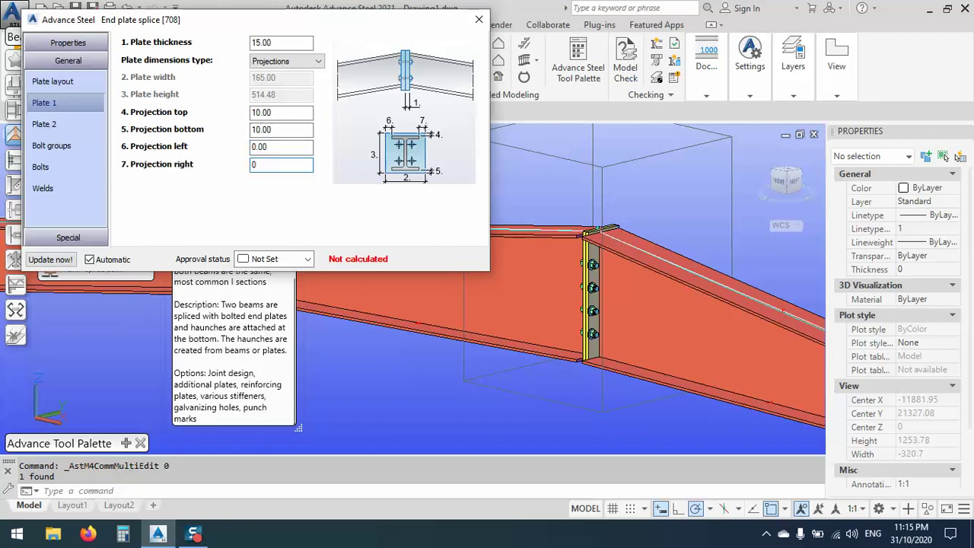
click(289, 146)
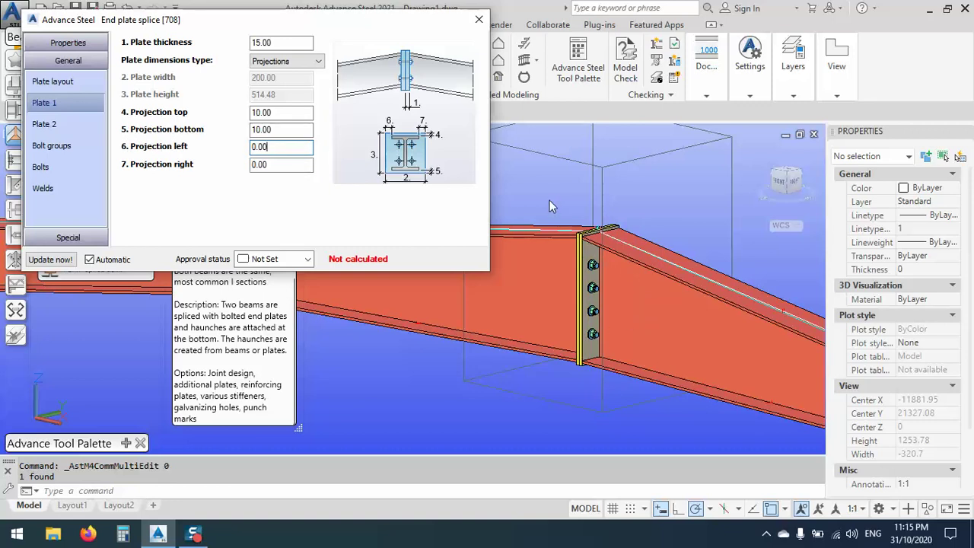
click(479, 19)
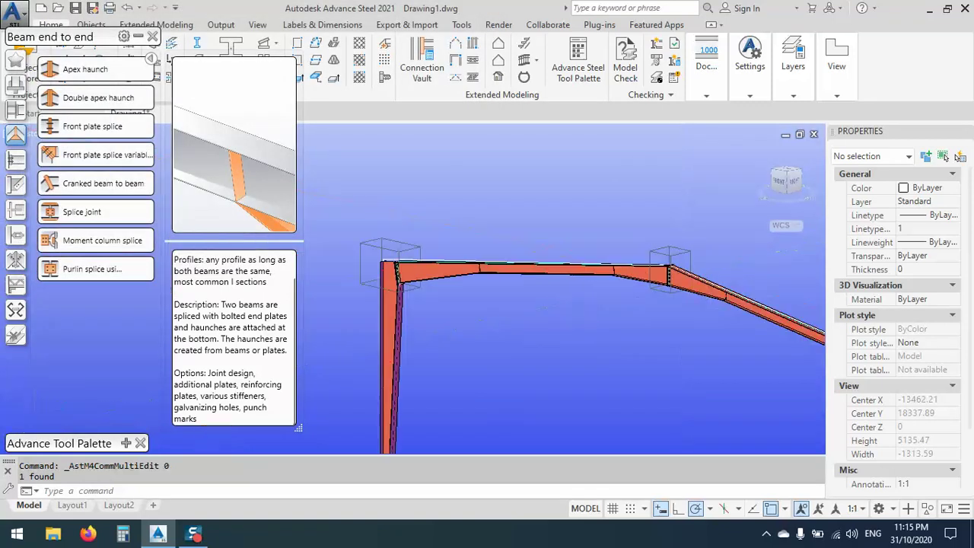
Select the entire portal frame, including both columns, both rafters and all of their connections.
scroll(503, 231, up, 5)
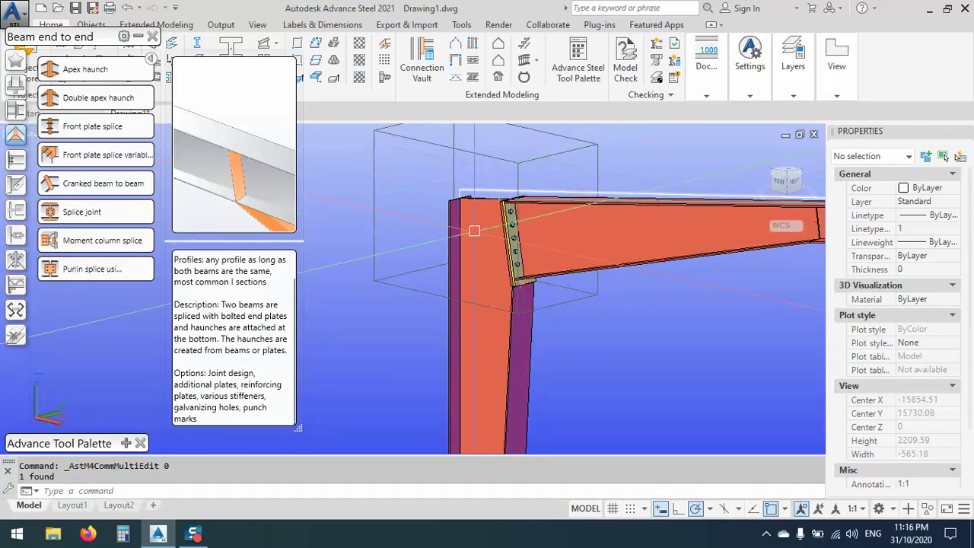
scroll(474, 231, down, 11)
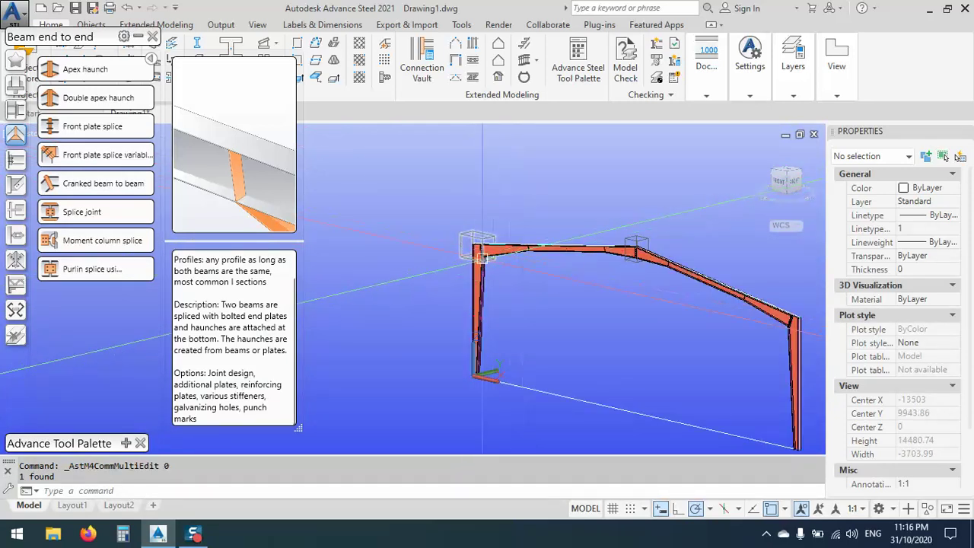
scroll(480, 256, up, 6)
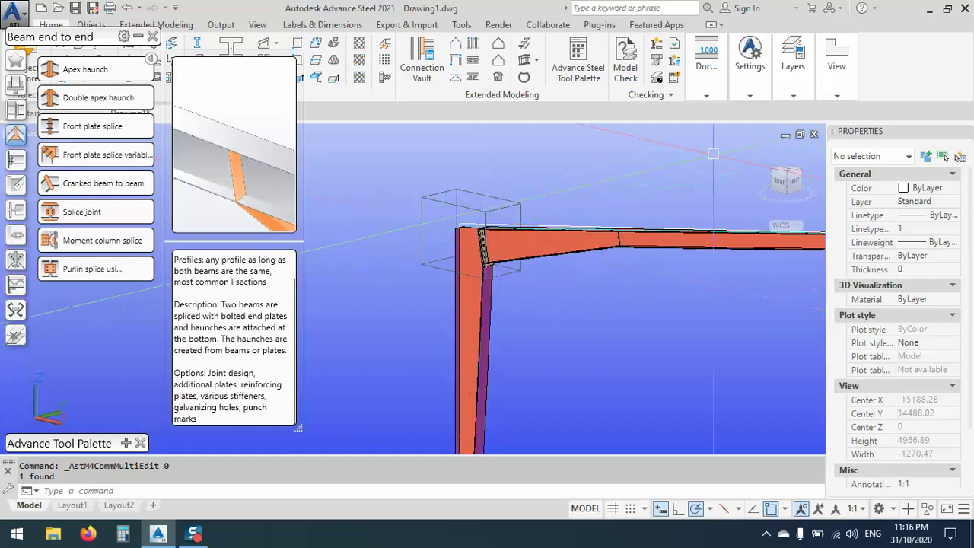
click(772, 179)
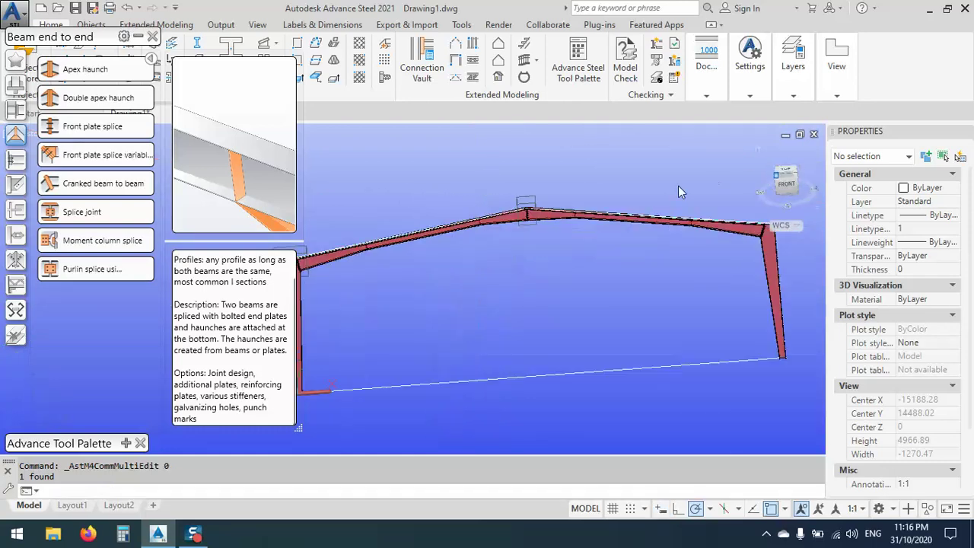
click(365, 154)
click(649, 404)
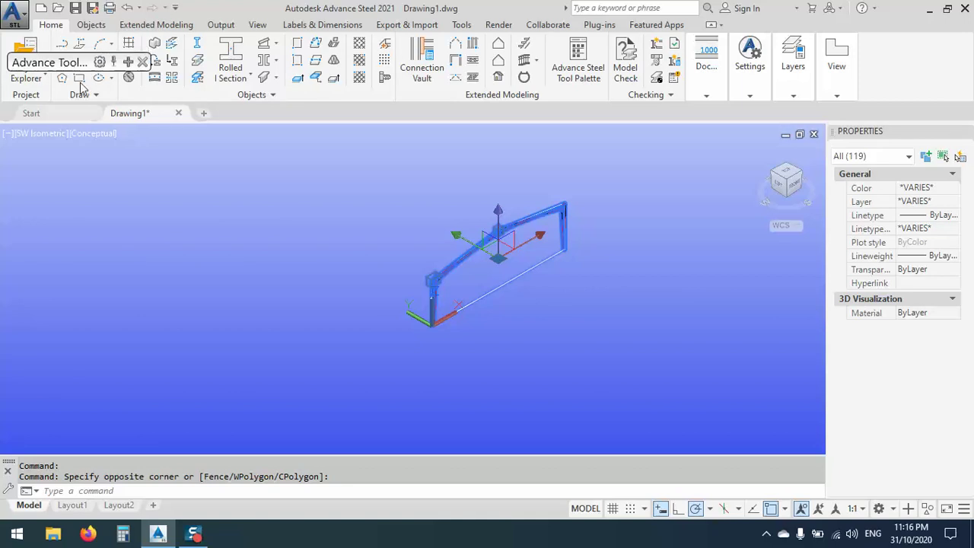
Create five copies of the selected frame at 6000 spacing along Y, including the additional connections.
drag(61, 55, 98, 134)
mouse_move(99, 177)
shift+middle_drag(524, 300, 432, 325)
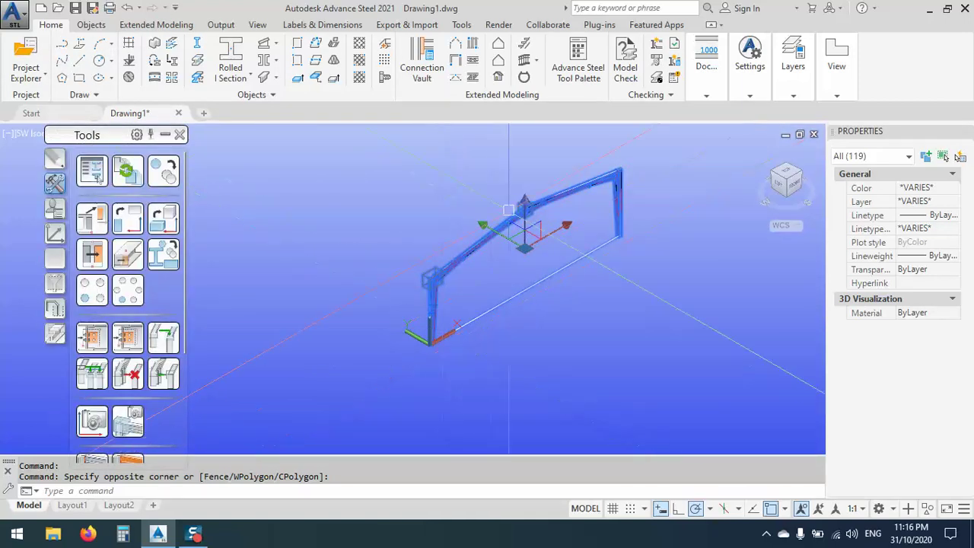
click(169, 175)
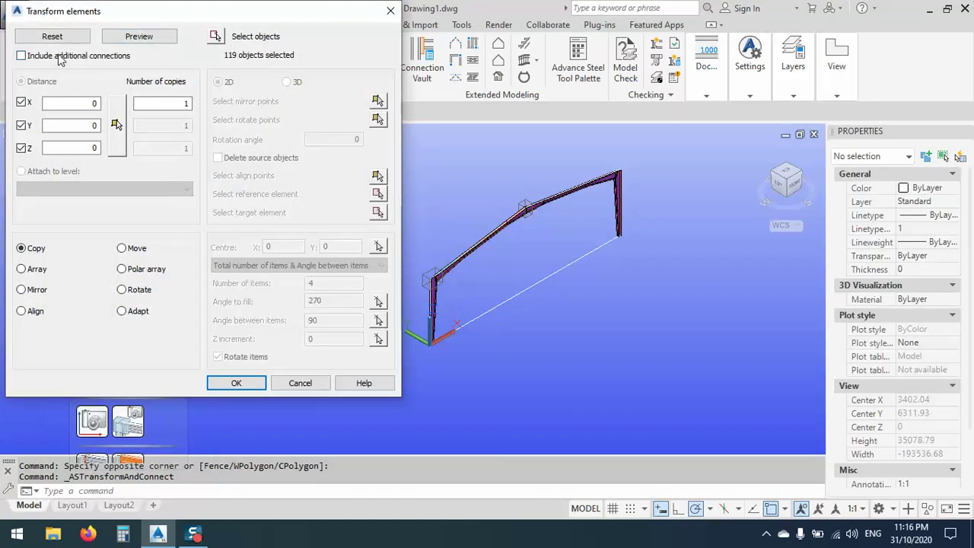
click(60, 57)
double_click(185, 103)
double_click(90, 125)
text(6000)
click(235, 384)
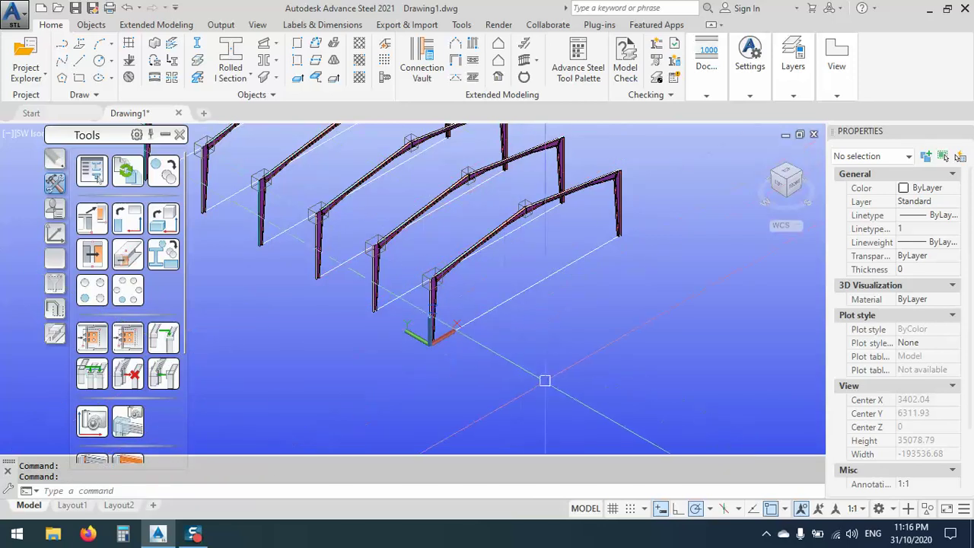
scroll(545, 380, down, 1)
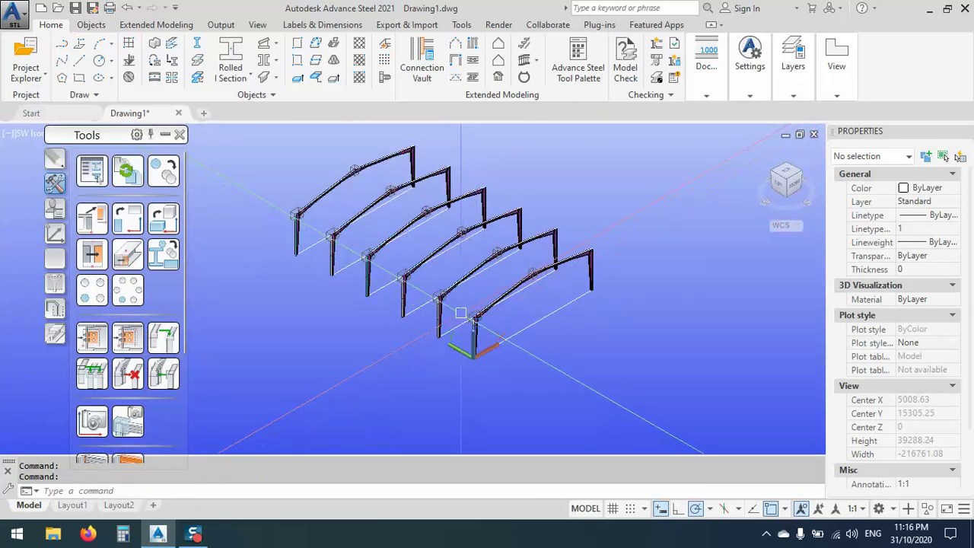
scroll(500, 338, down, 1)
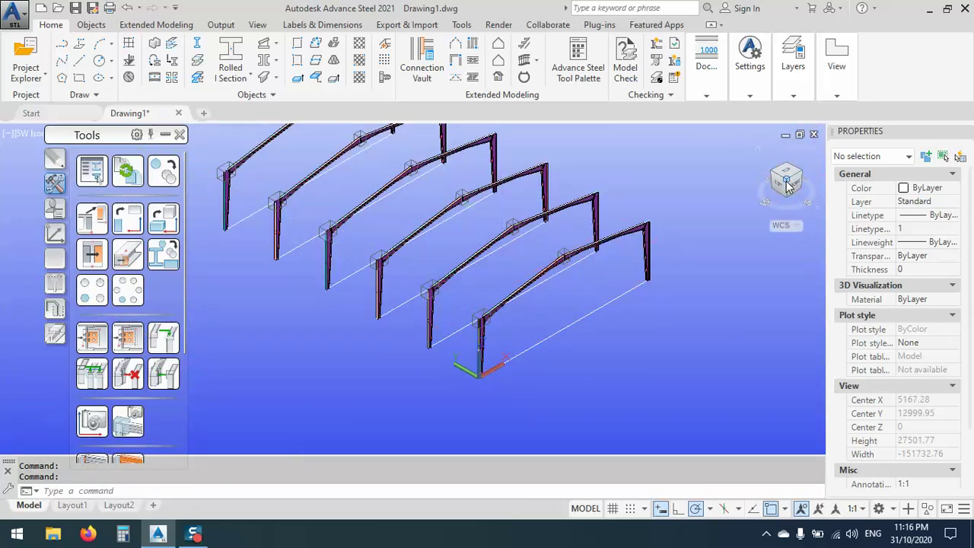
scroll(453, 271, down, 1)
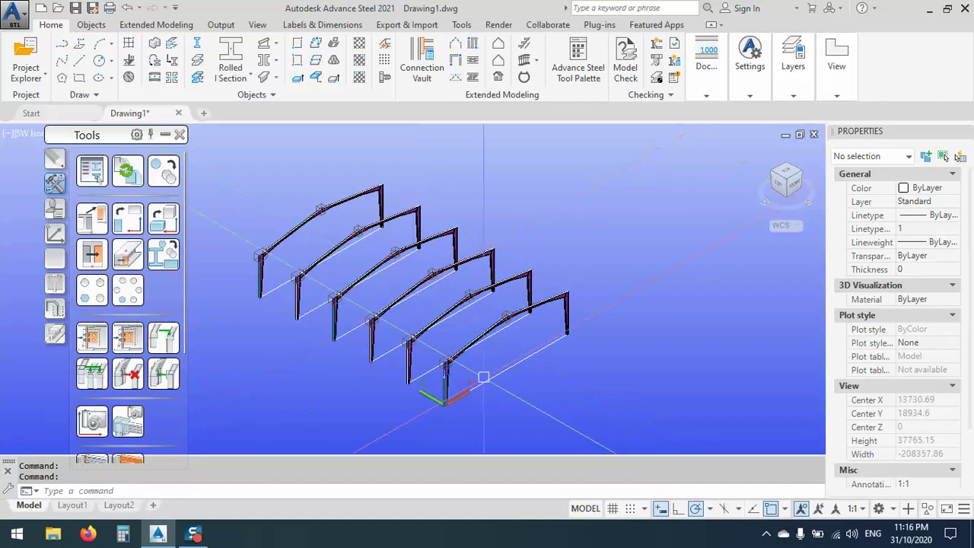
scroll(457, 335, up, 2)
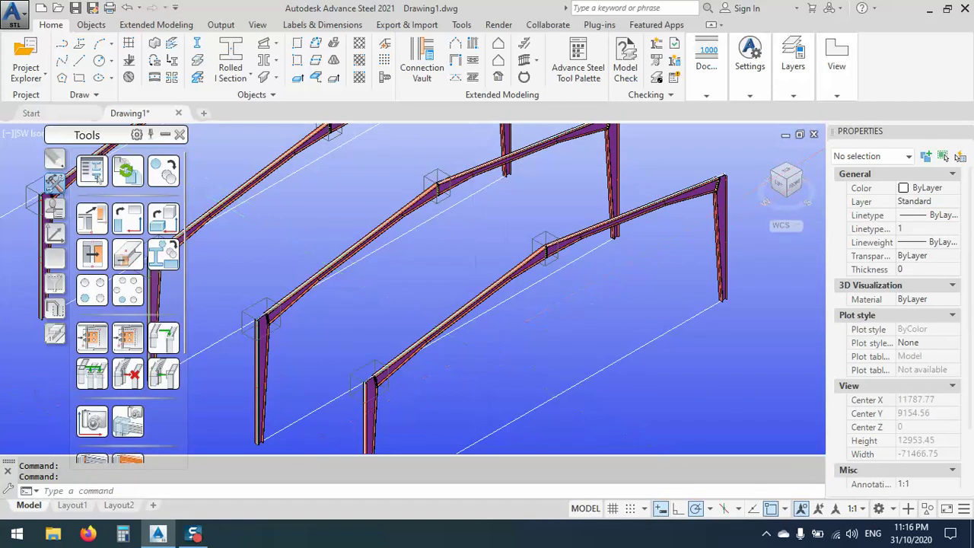
scroll(533, 327, down, 2)
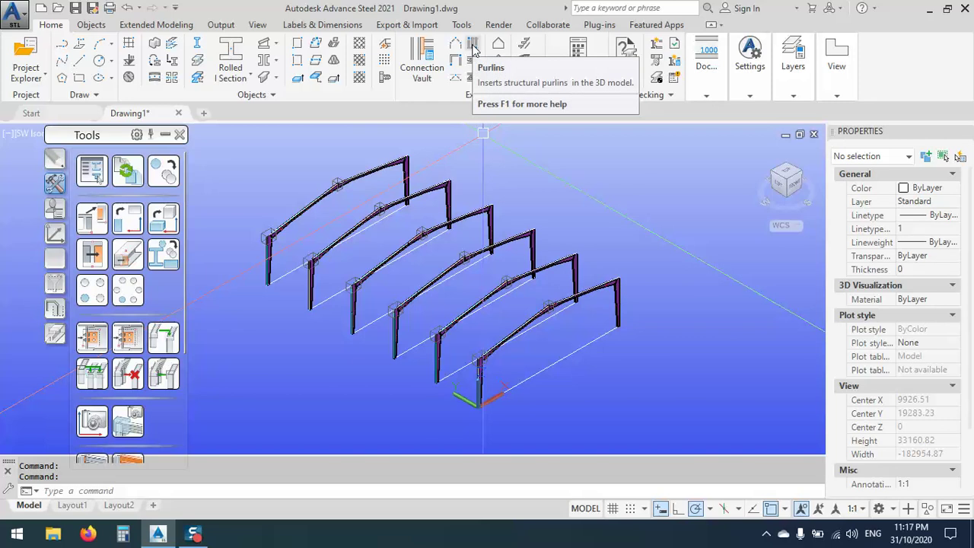
Start the Purlins structural element and pick the left rafters of the first three frames as supporting beams.
click(473, 54)
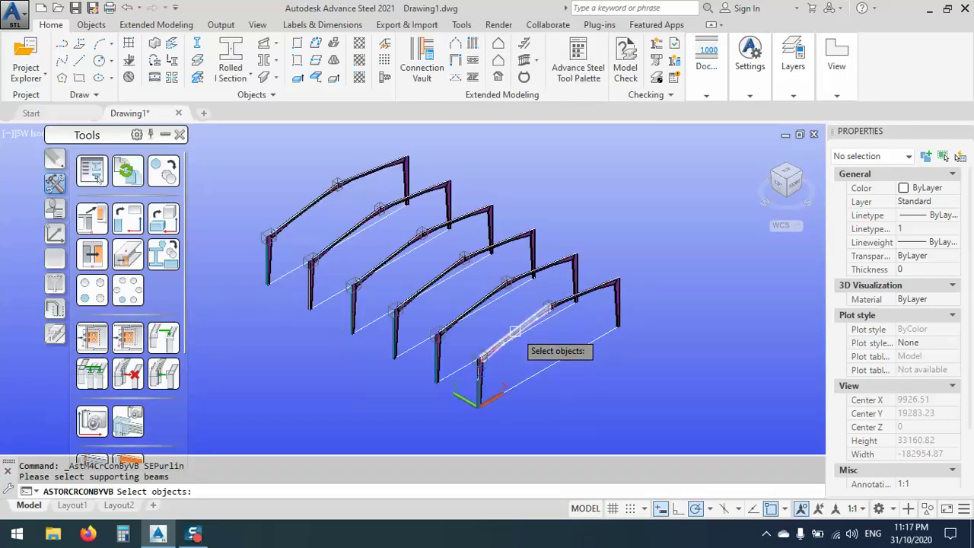
scroll(516, 335, up, 4)
scroll(518, 339, up, 2)
click(524, 348)
scroll(461, 319, down, 3)
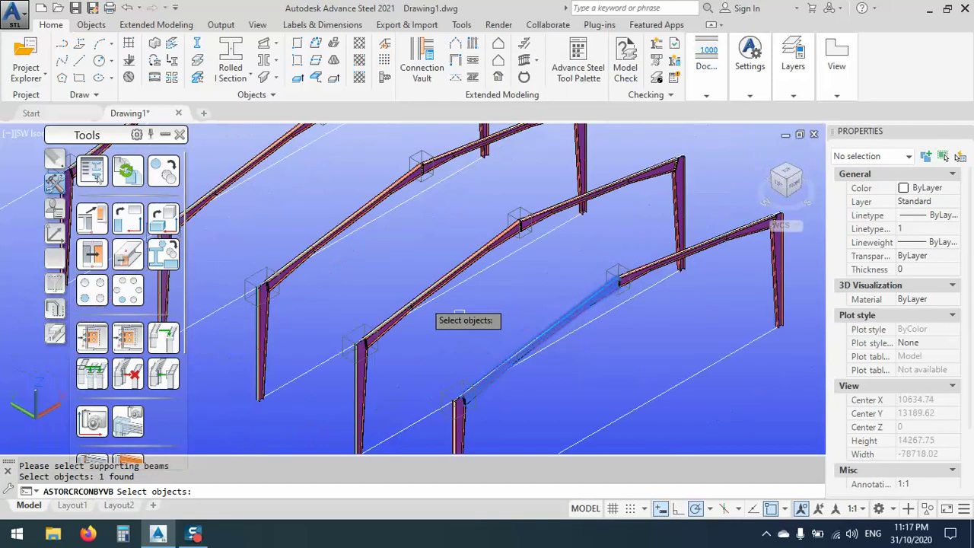
scroll(416, 301, up, 2)
click(391, 308)
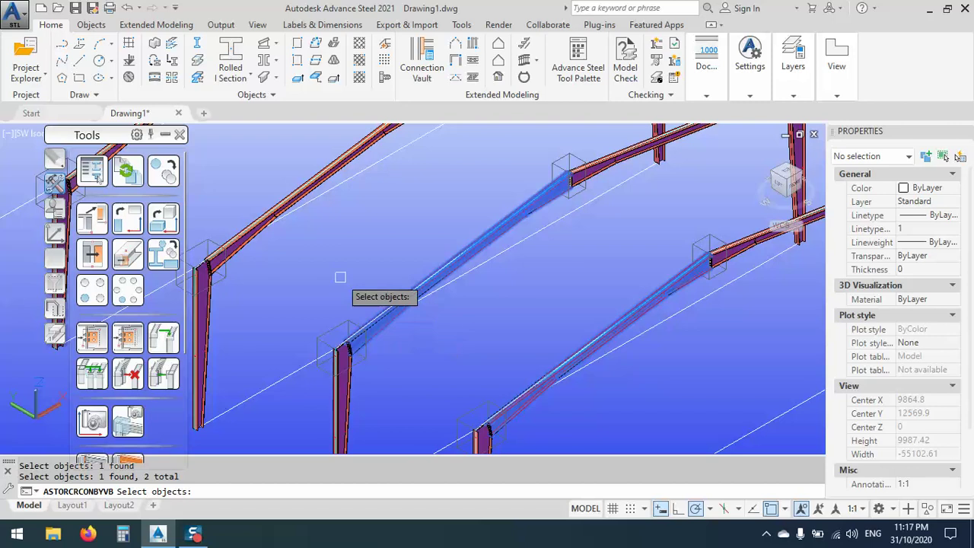
scroll(443, 291, down, 4)
click(443, 290)
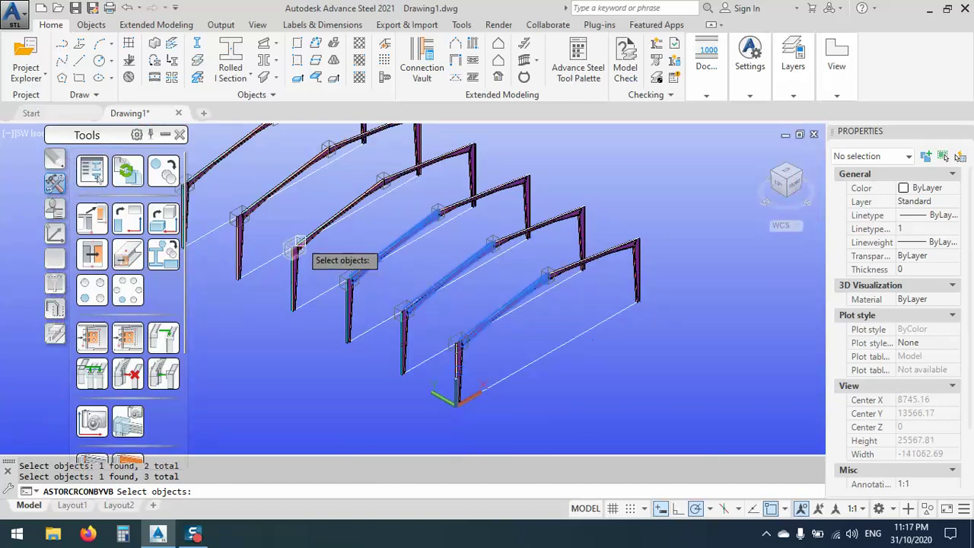
Add the left rafters of the remaining three frames to the supporting beams and finish the selection.
scroll(314, 250, up, 4)
scroll(438, 295, down, 4)
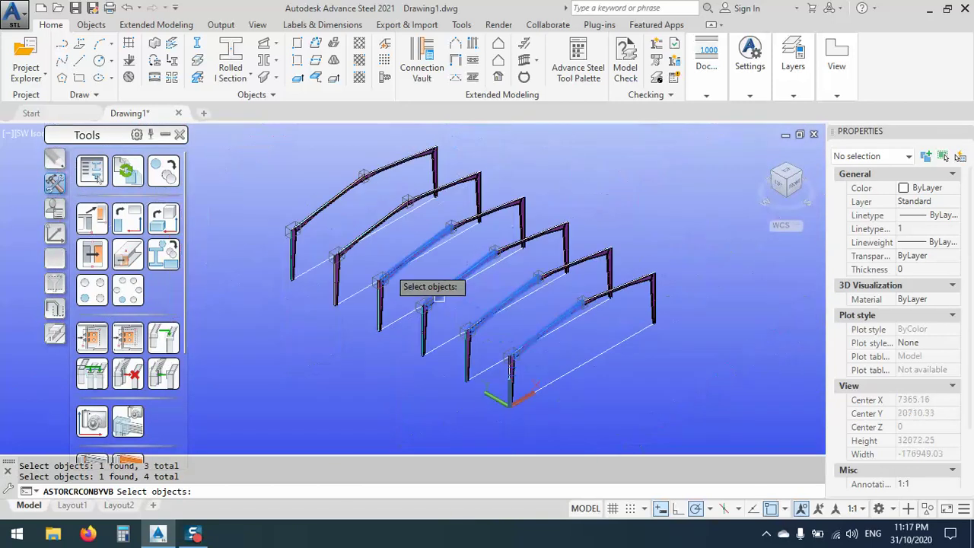
click(342, 266)
scroll(334, 250, up, 4)
scroll(343, 267, up, 3)
click(376, 252)
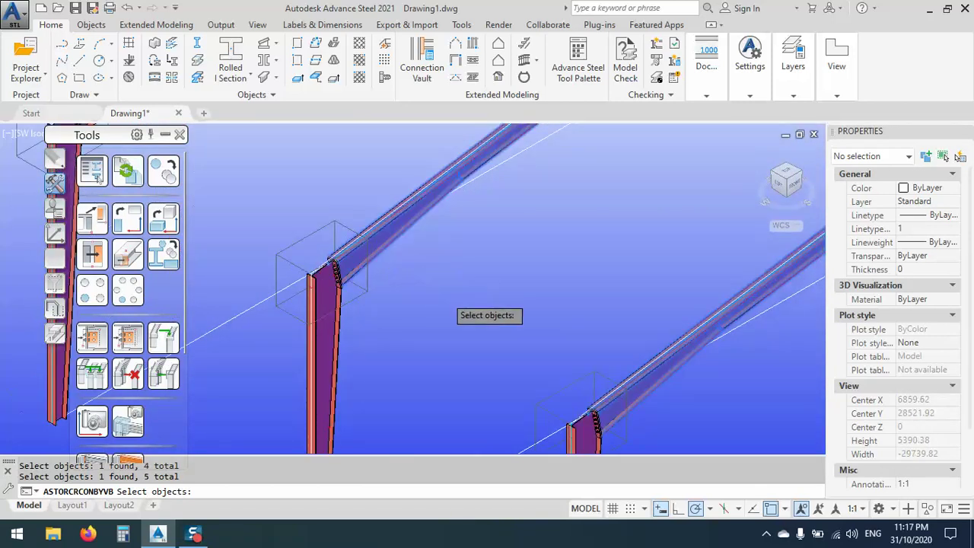
scroll(446, 297, down, 2)
scroll(367, 232, up, 3)
click(319, 209)
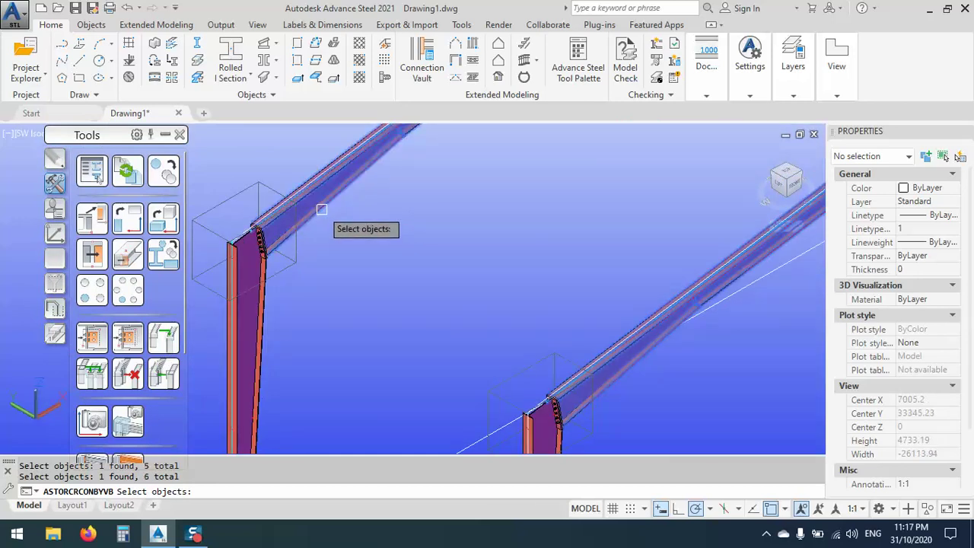
scroll(324, 220, down, 2)
scroll(324, 220, down, 4)
key(Return)
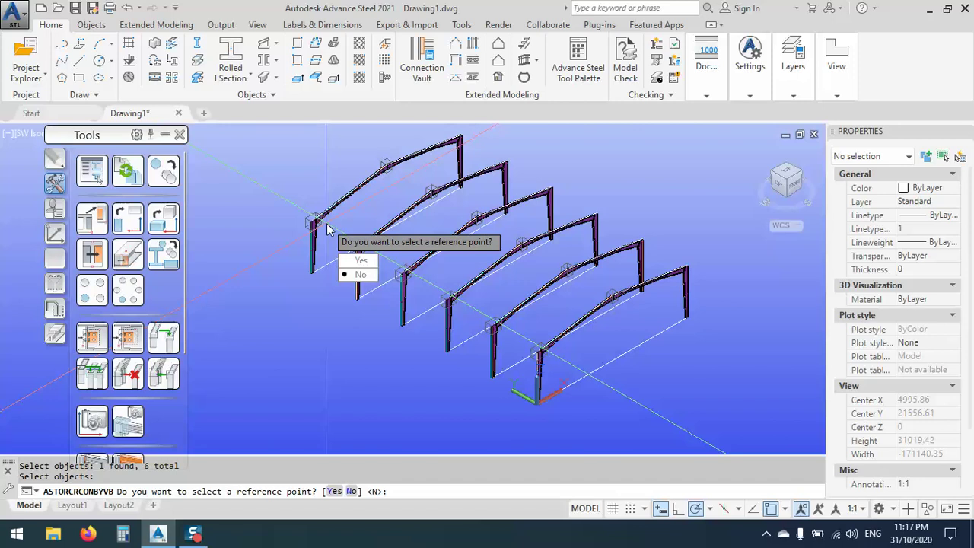
Set the purlin reference point where the front frame's left rafter centreline meets the apex splice plate, without an additional reference beam.
click(359, 260)
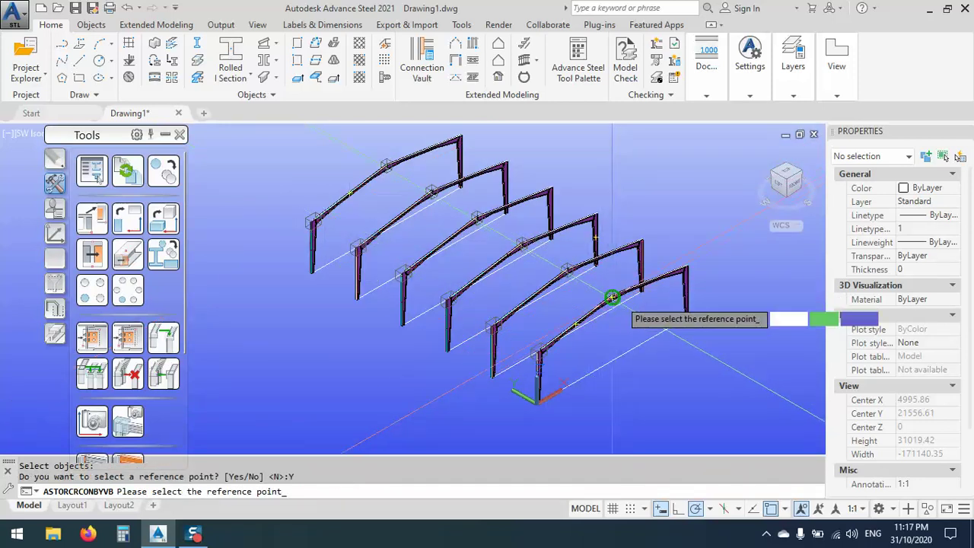
scroll(613, 297, up, 10)
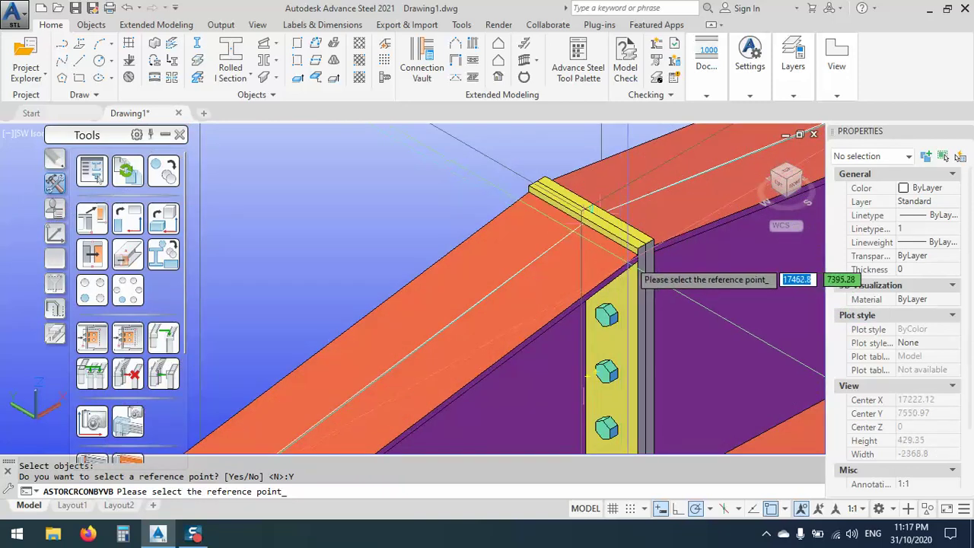
scroll(632, 263, up, 8)
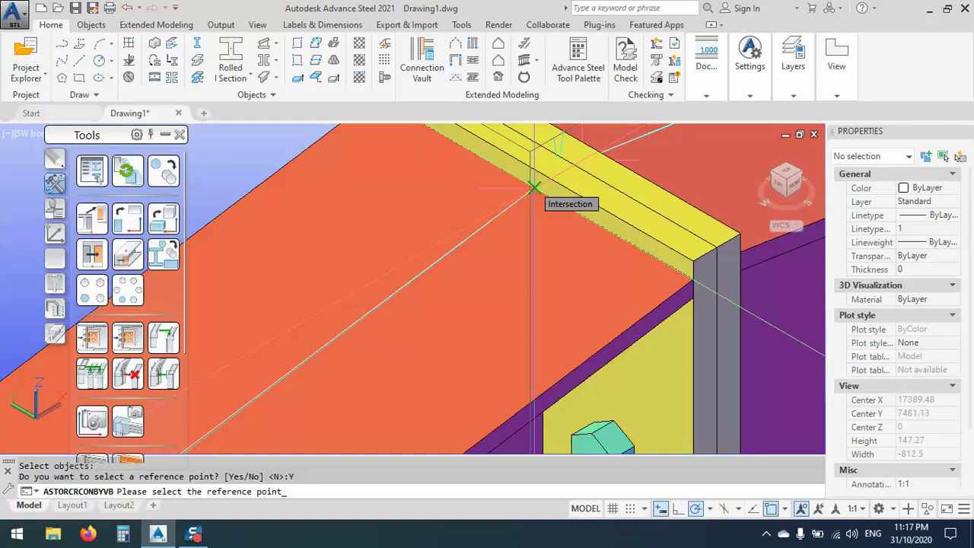
click(533, 187)
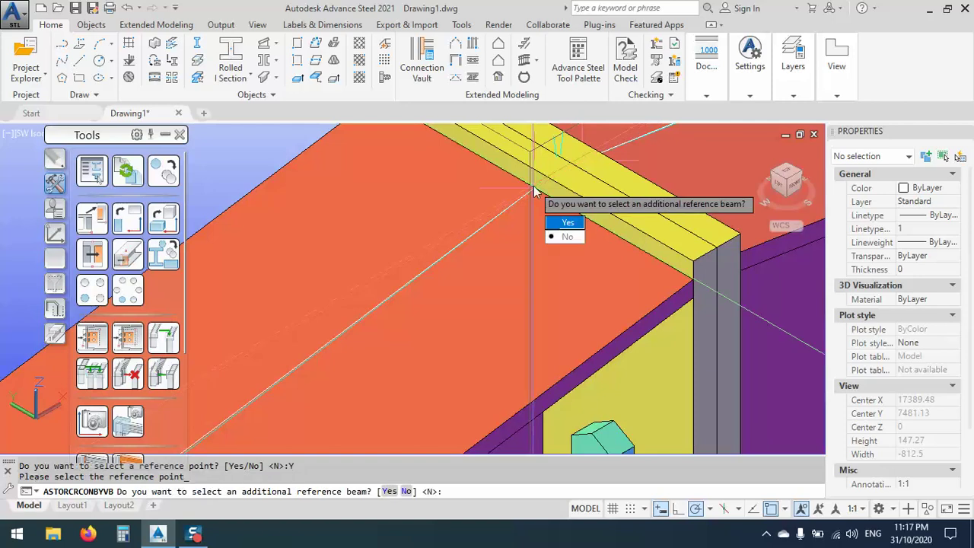
click(567, 237)
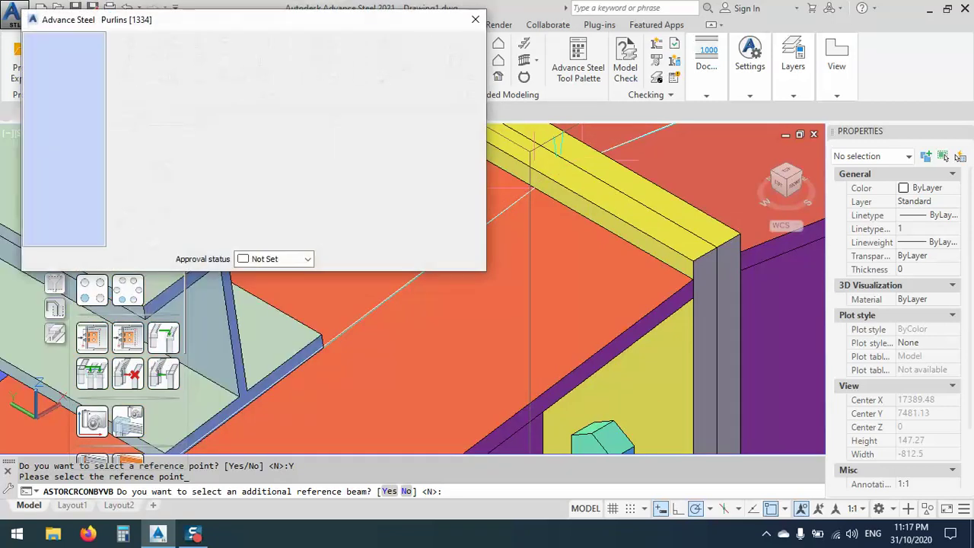
Change the purlin section to C120X3 from the C profile family and check the purlins on the left rafter.
scroll(698, 311, down, 3)
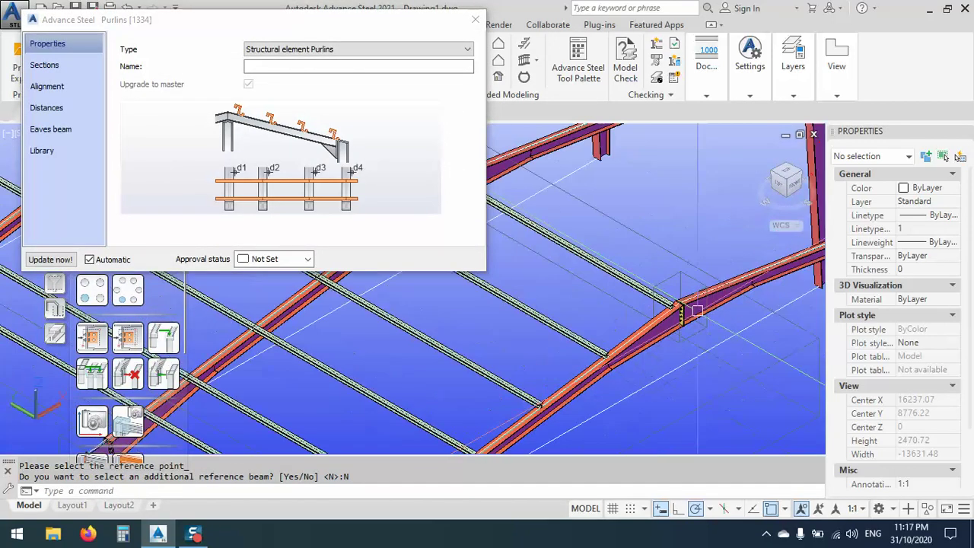
middle_drag(689, 312, 695, 285)
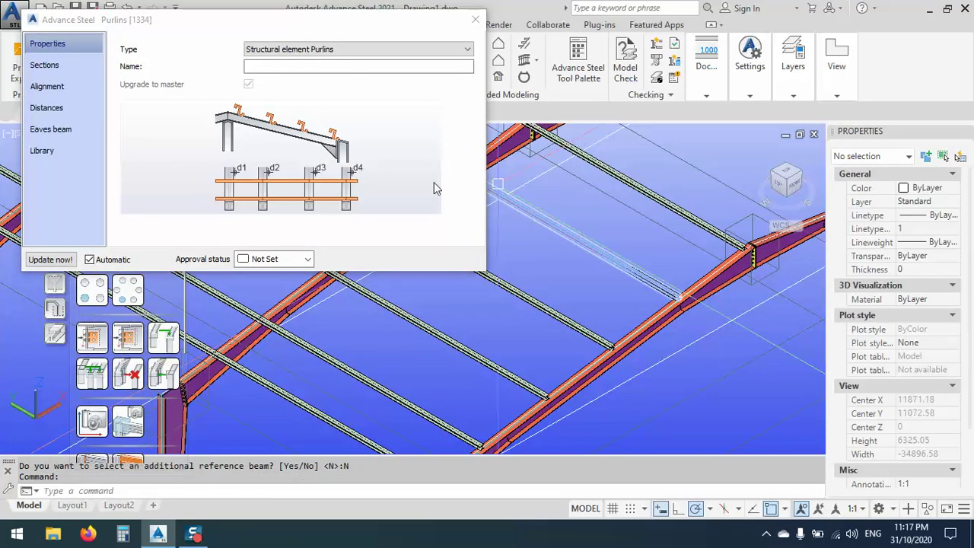
click(46, 65)
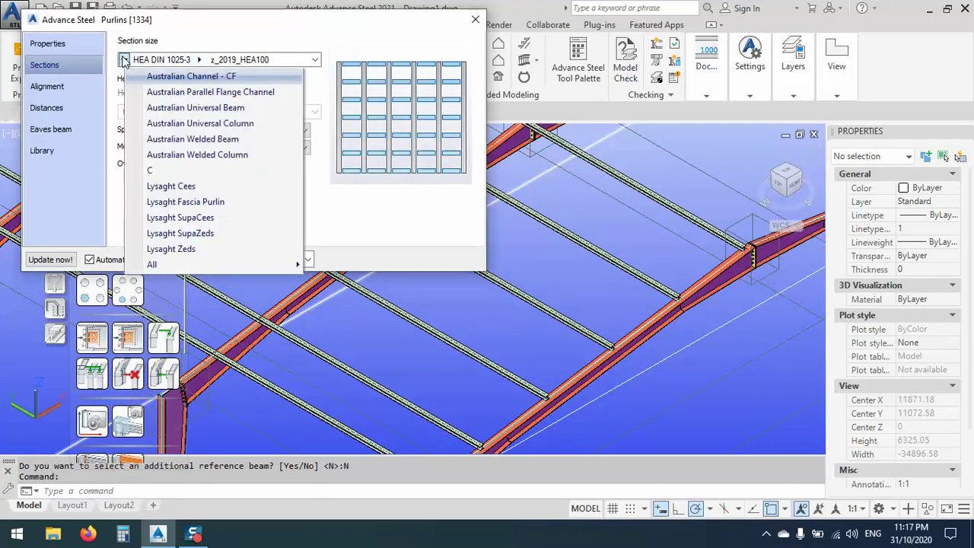
click(166, 170)
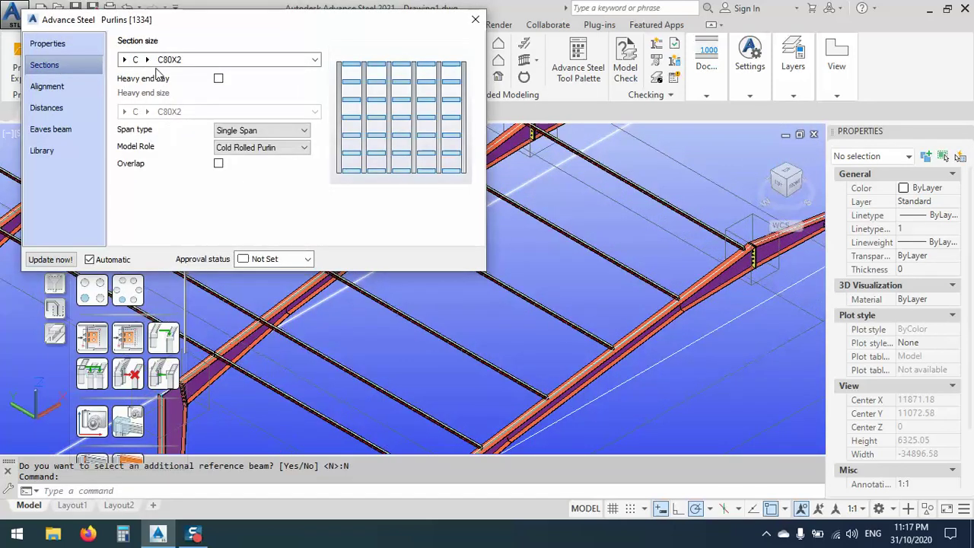
click(147, 60)
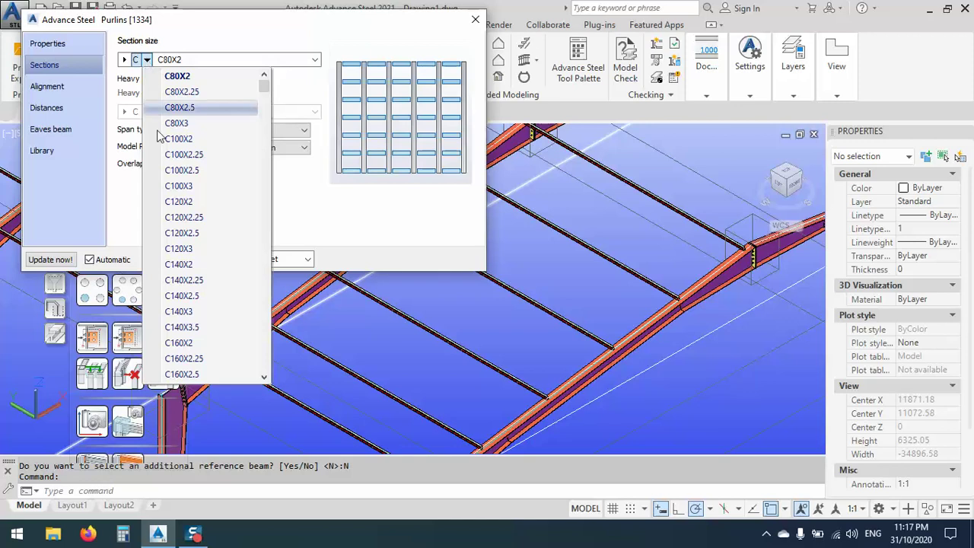
click(195, 249)
scroll(687, 297, up, 3)
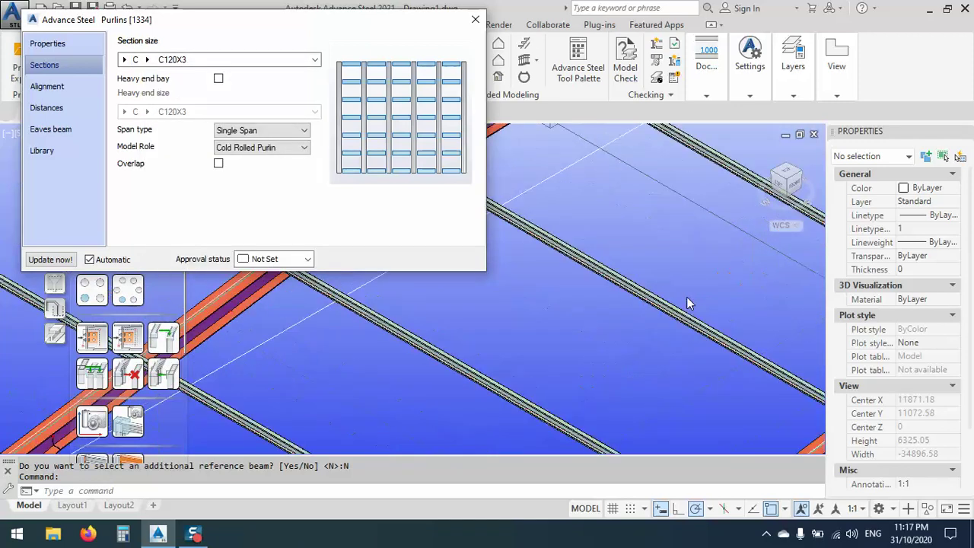
shift+middle_drag(685, 296, 667, 300)
scroll(667, 299, up, 4)
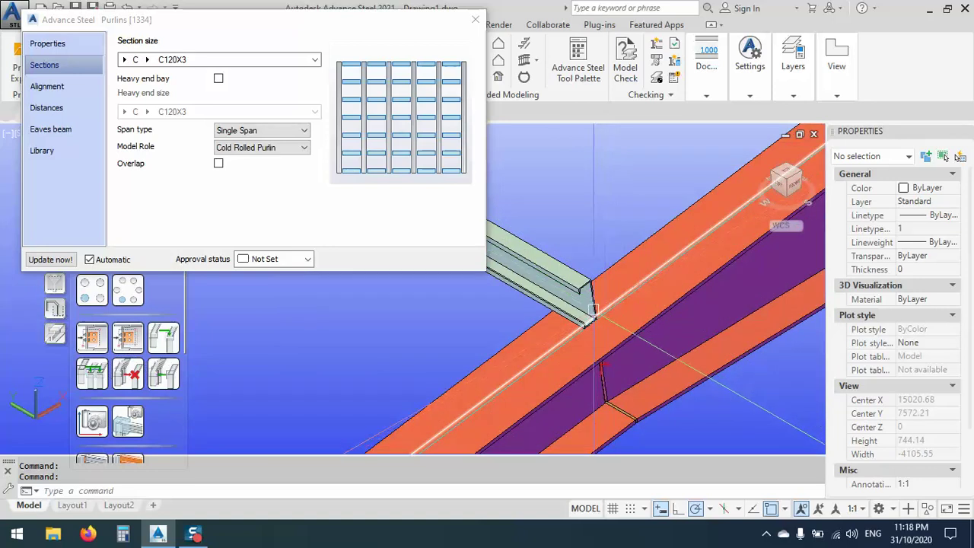
scroll(634, 301, down, 8)
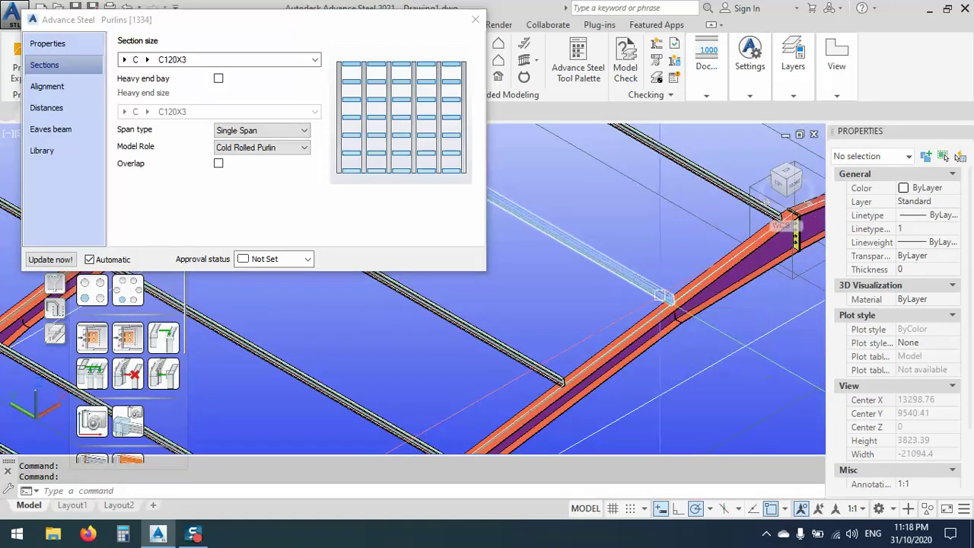
scroll(666, 303, up, 5)
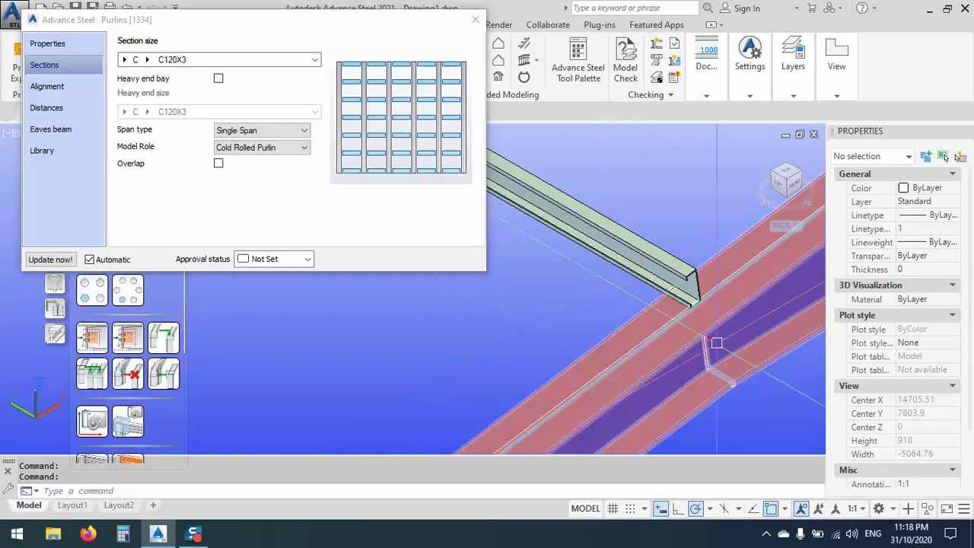
Review the purlins' alignment and distance settings and examine the purlin positions at the front frame's apex and eaves.
click(52, 87)
click(59, 43)
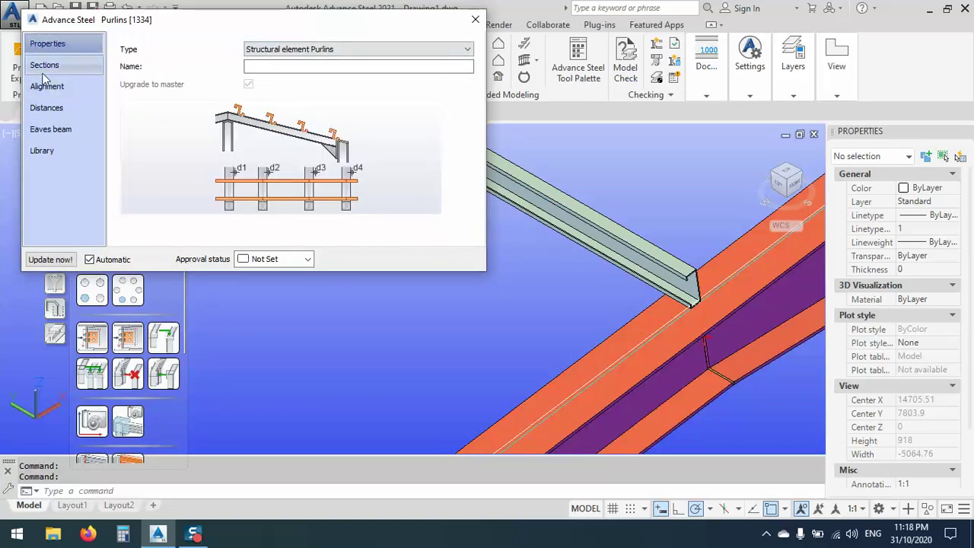
click(45, 67)
click(47, 87)
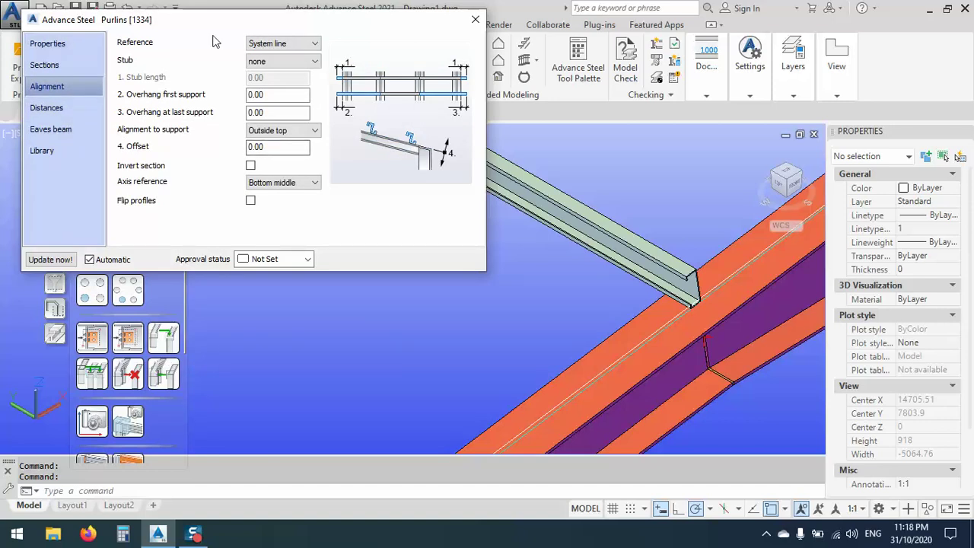
drag(184, 23, 197, 70)
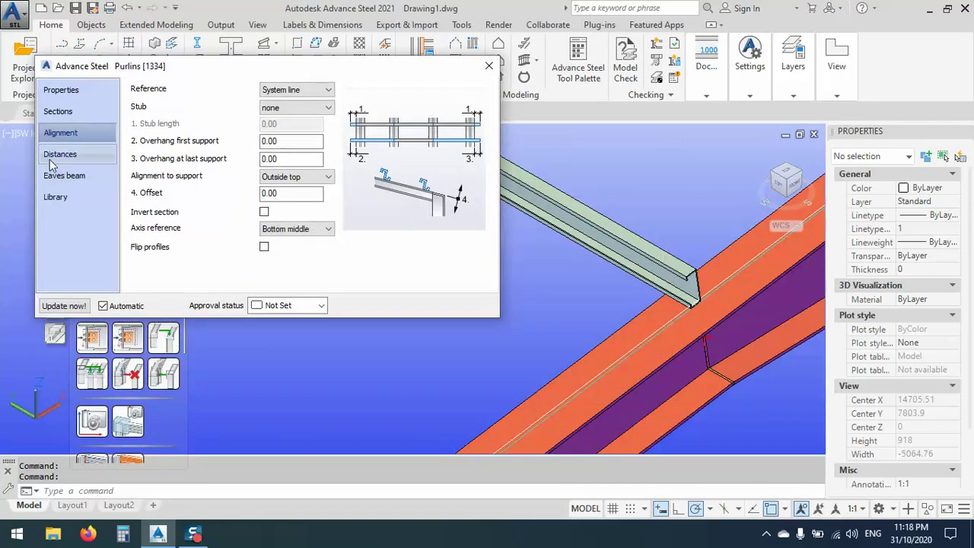
click(57, 155)
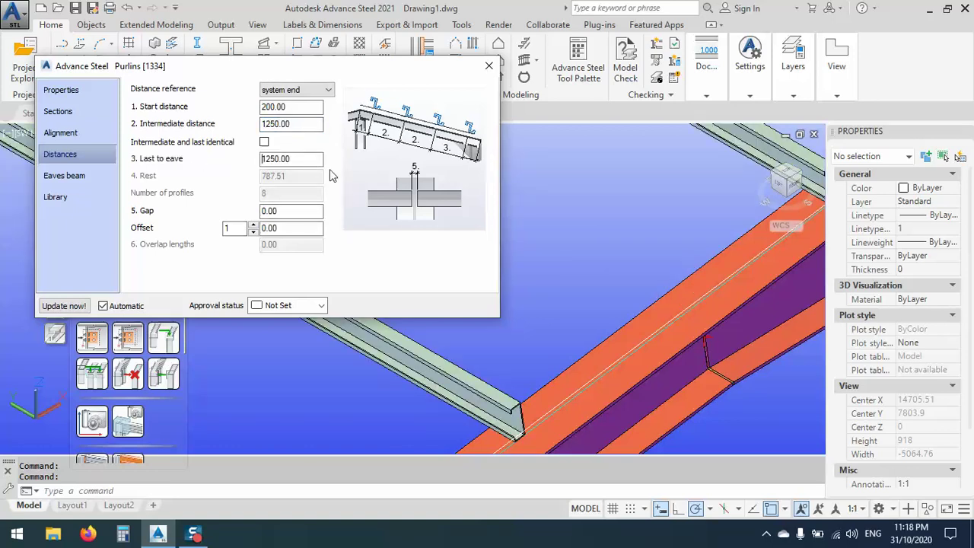
scroll(662, 289, down, 5)
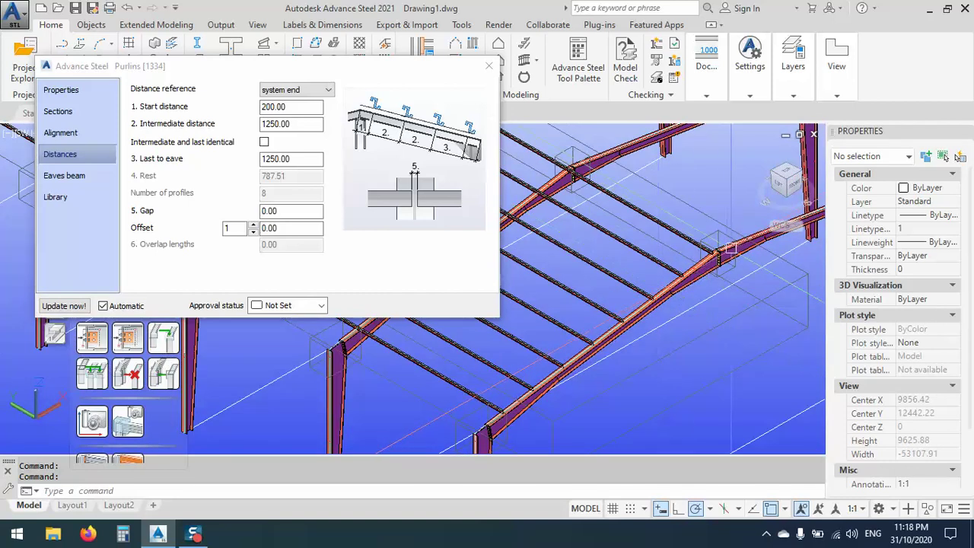
scroll(662, 290, up, 5)
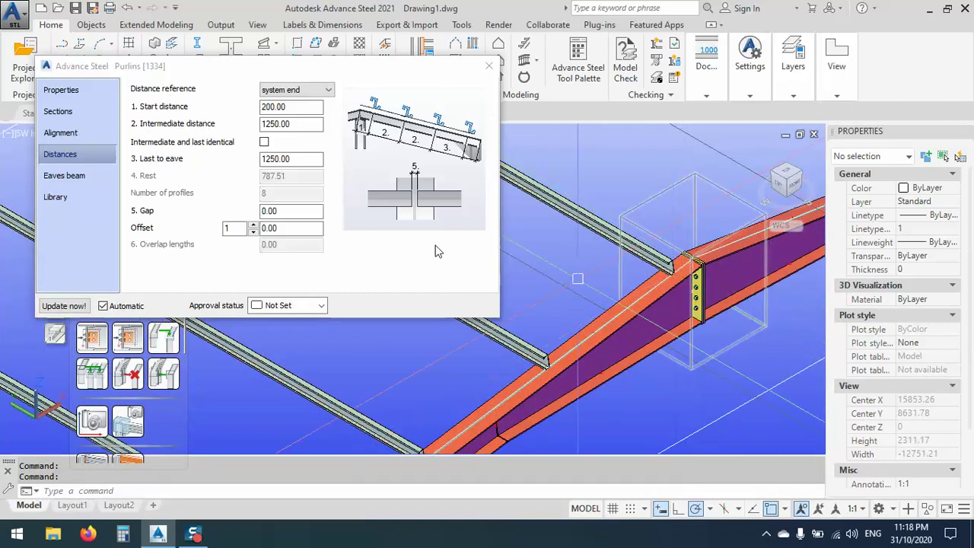
click(275, 107)
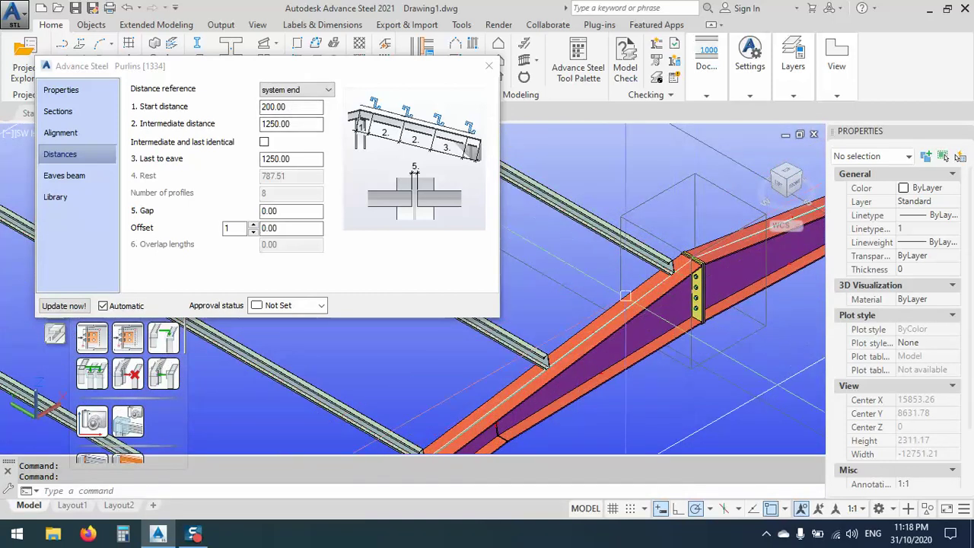
scroll(655, 256, down, 6)
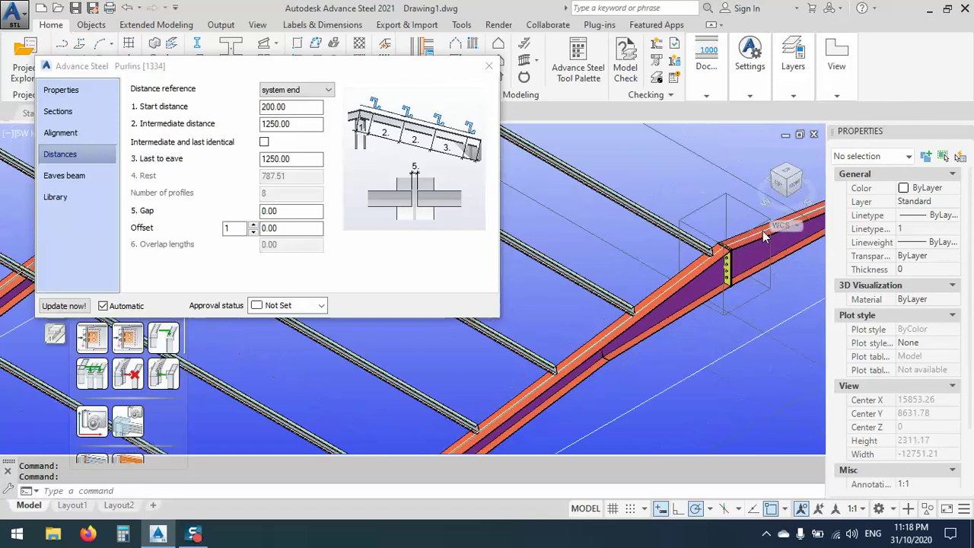
scroll(649, 305, up, 8)
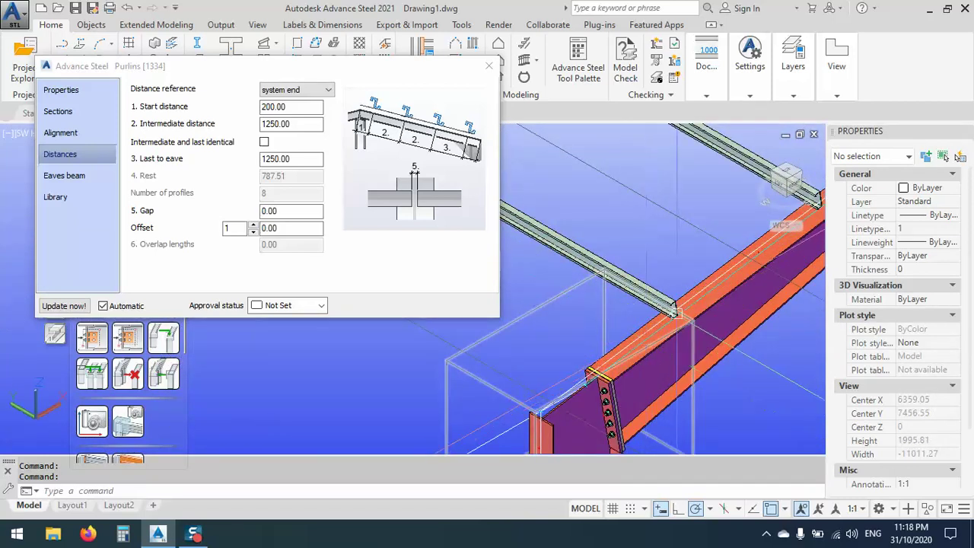
Set the offset of purlin 8, nearest the eaves, to 200 and close the purlin settings.
click(253, 226)
click(254, 226)
click(253, 226)
click(253, 226)
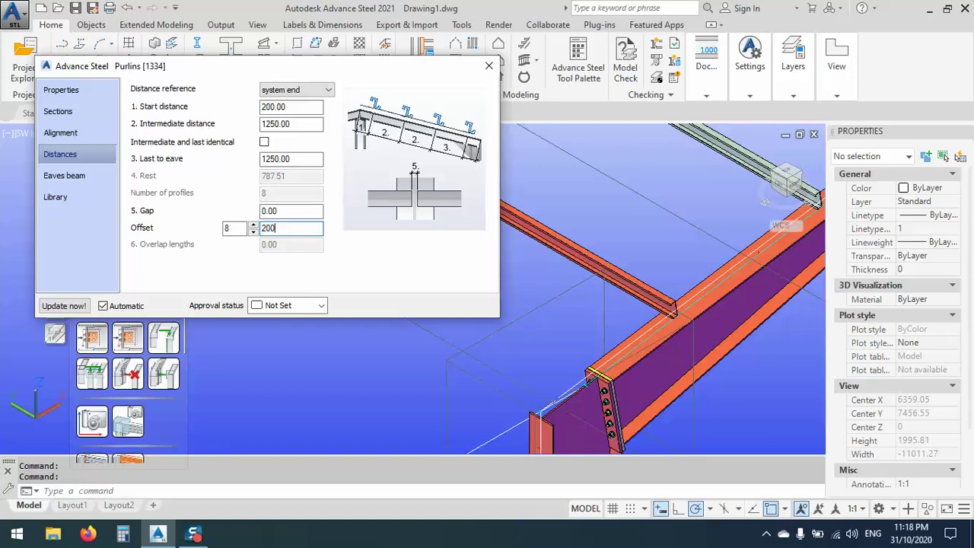
key(Return)
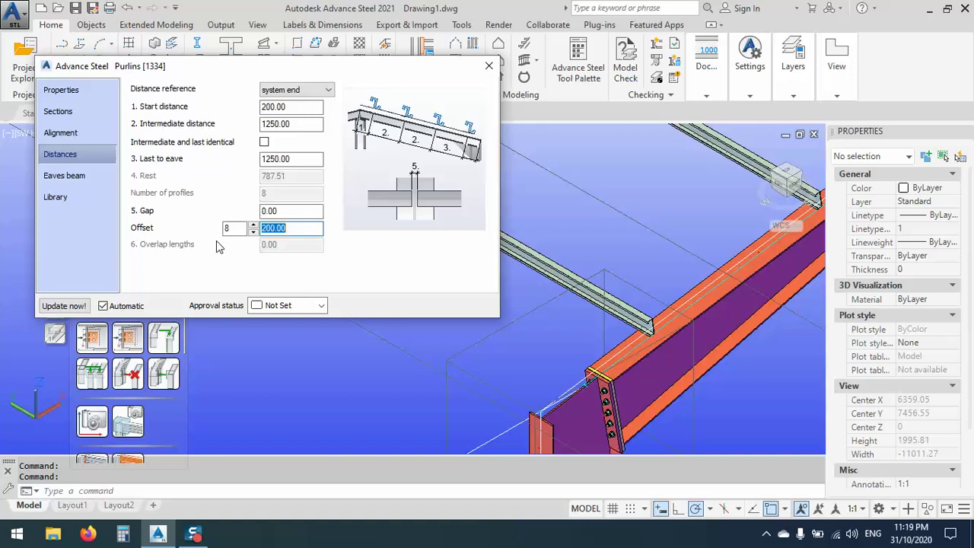
click(487, 70)
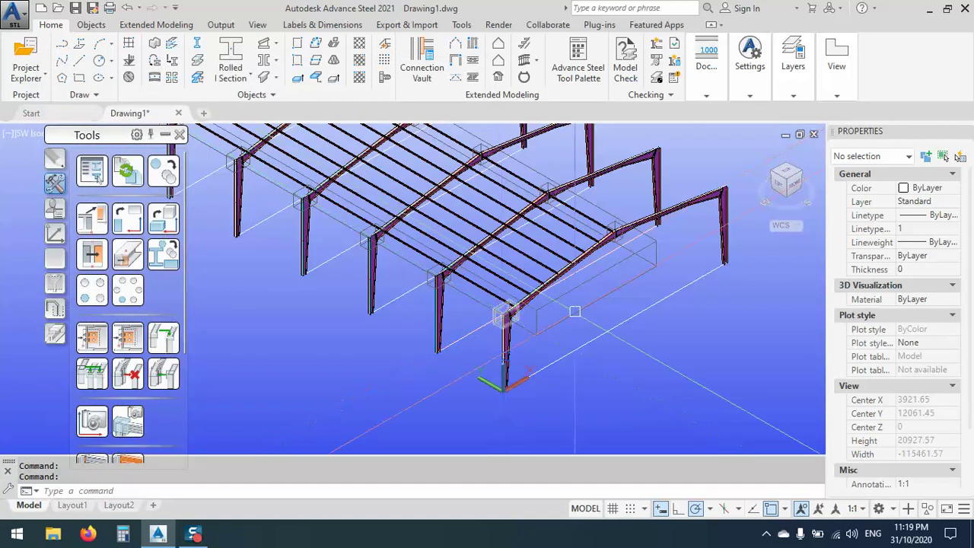
Inspect the eaves purlin joint over a rafter and the apex purlin in the front bay, then check the whole roof layout.
scroll(377, 220, up, 5)
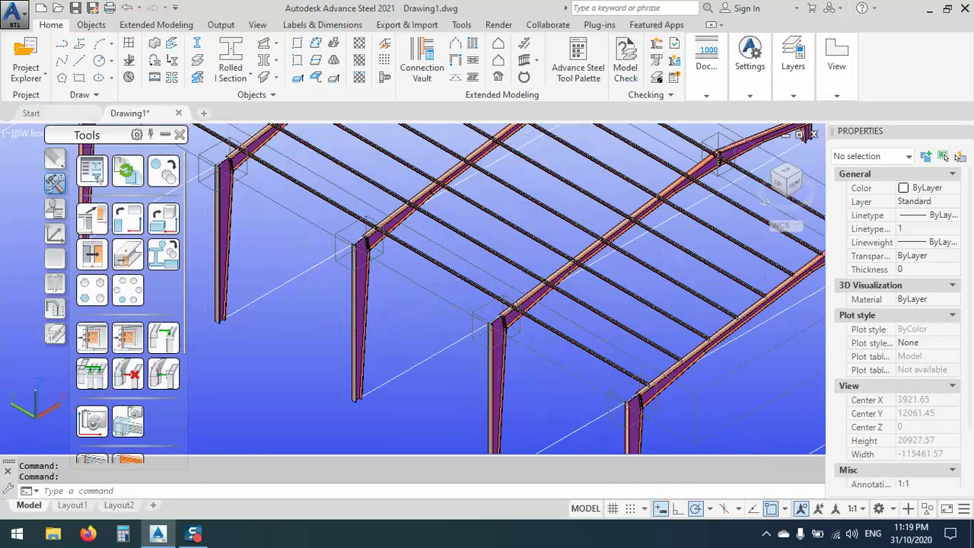
scroll(377, 220, up, 2)
scroll(464, 246, up, 3)
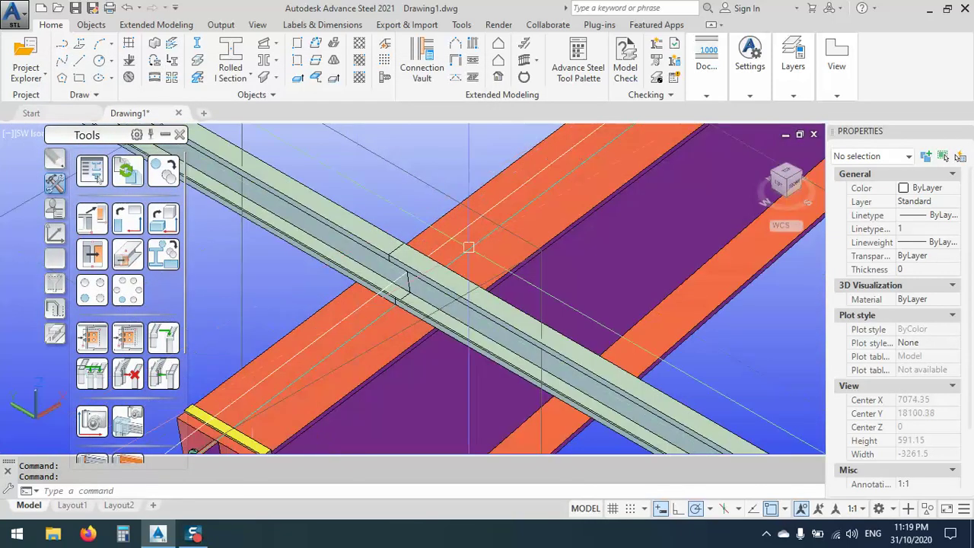
scroll(540, 282, down, 3)
scroll(540, 282, down, 6)
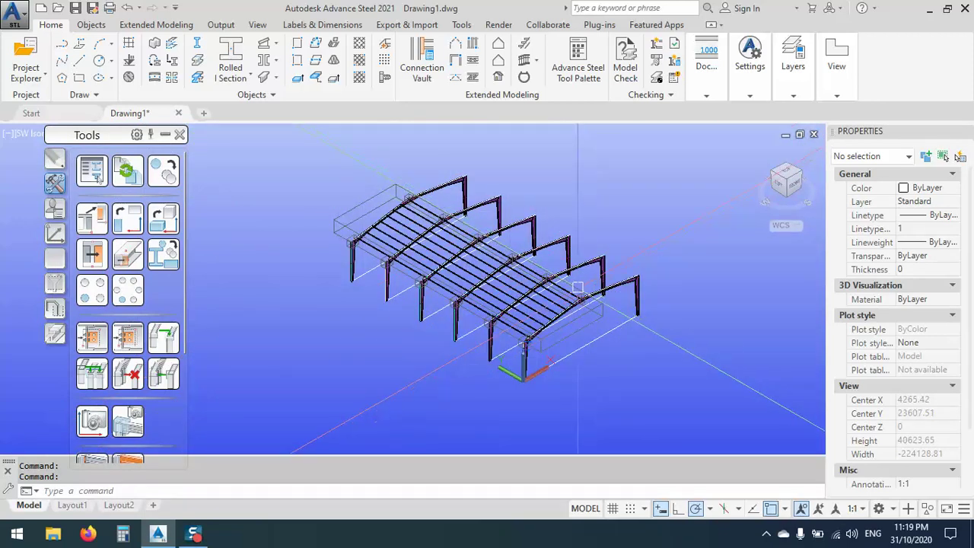
scroll(563, 293, up, 5)
scroll(562, 293, up, 2)
click(532, 296)
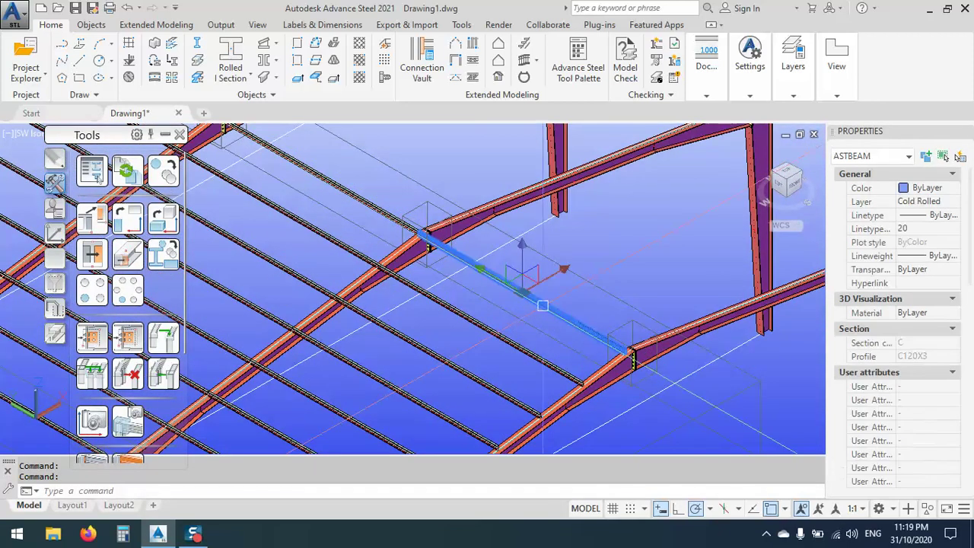
scroll(597, 232, down, 3)
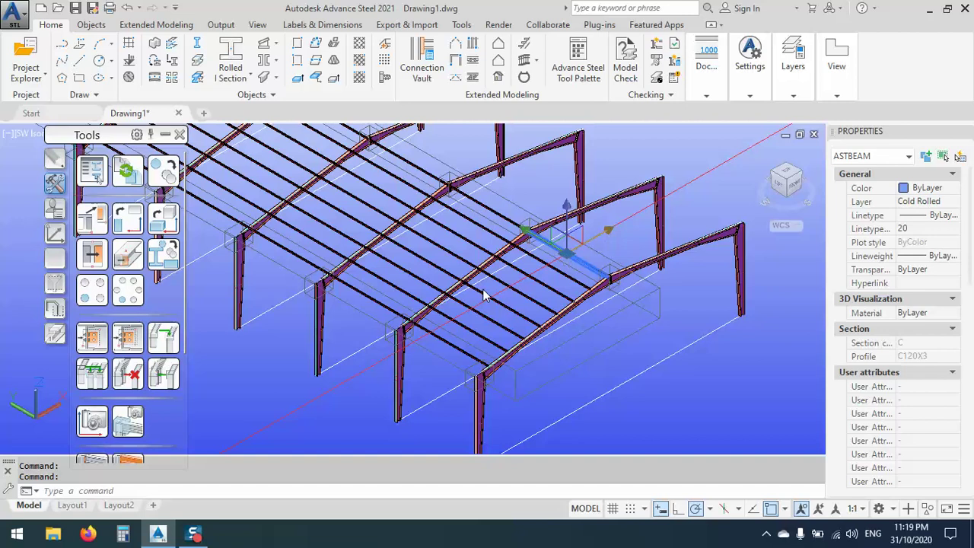
scroll(516, 279, down, 3)
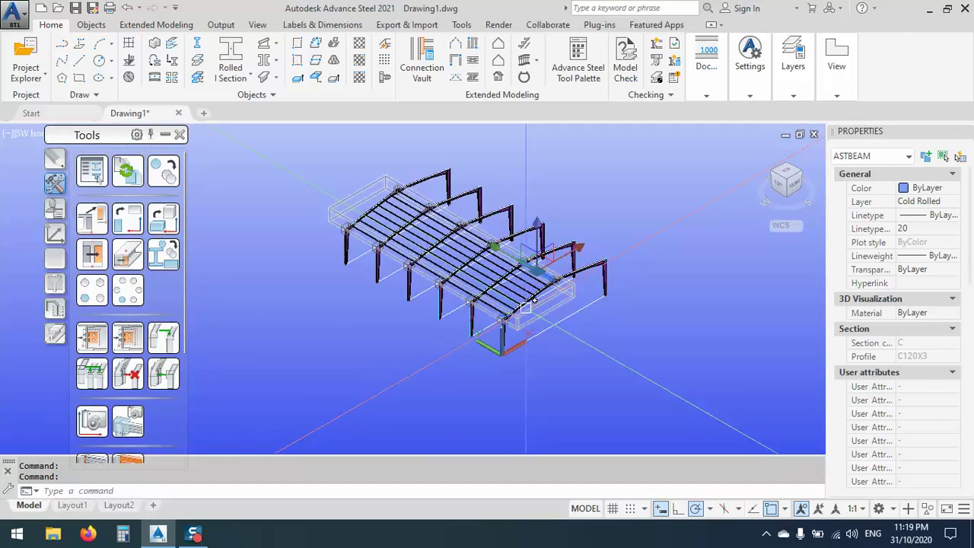
key(Escape)
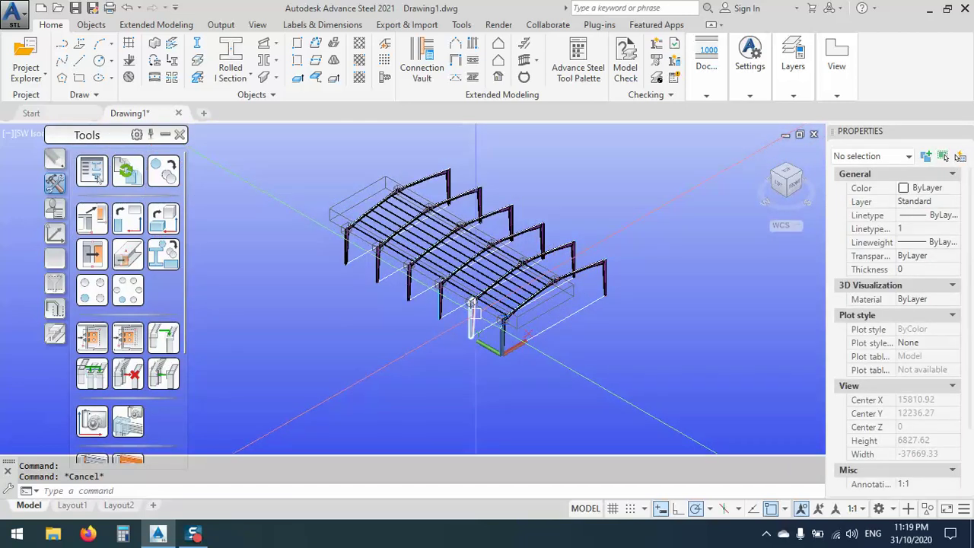
Start a square/rectangular hollow section beam with its start point on the second frame's left column.
scroll(474, 318, up, 3)
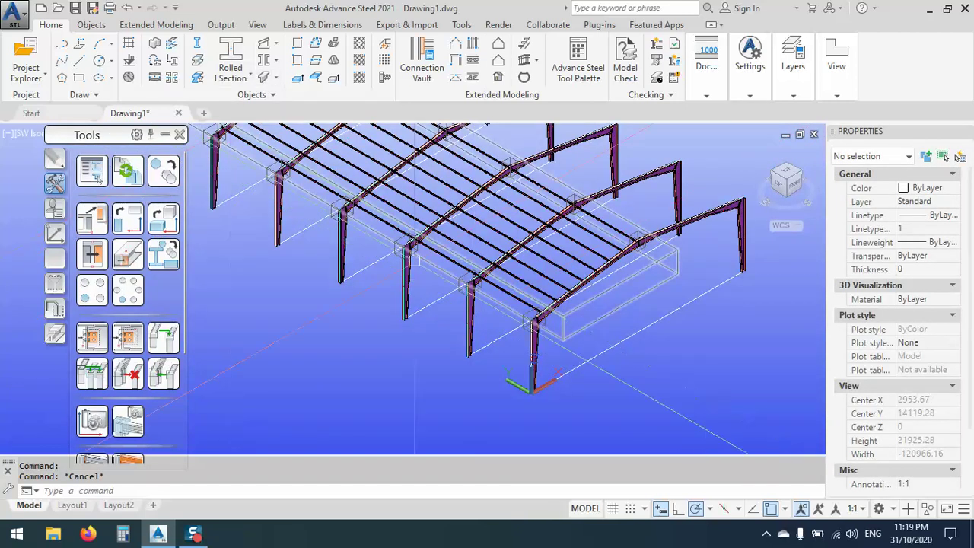
click(248, 76)
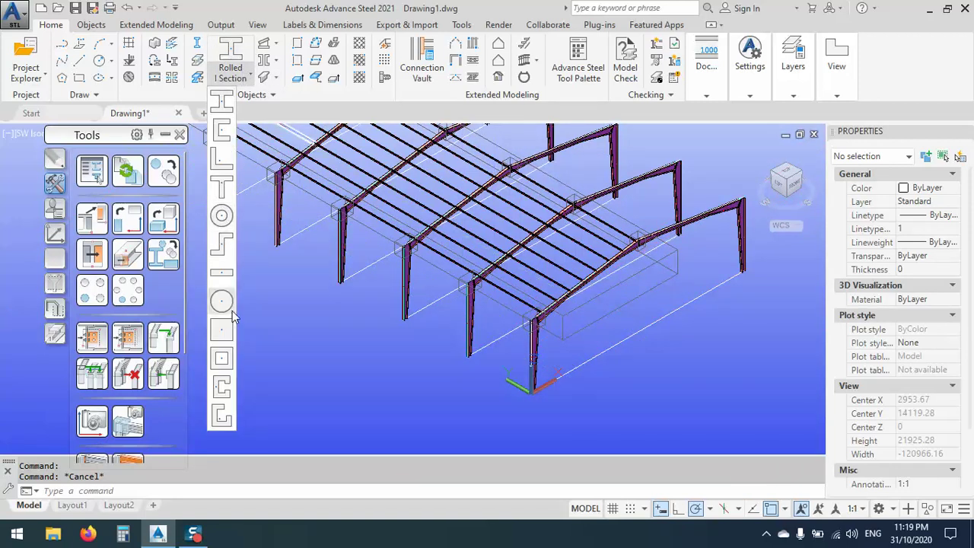
click(222, 359)
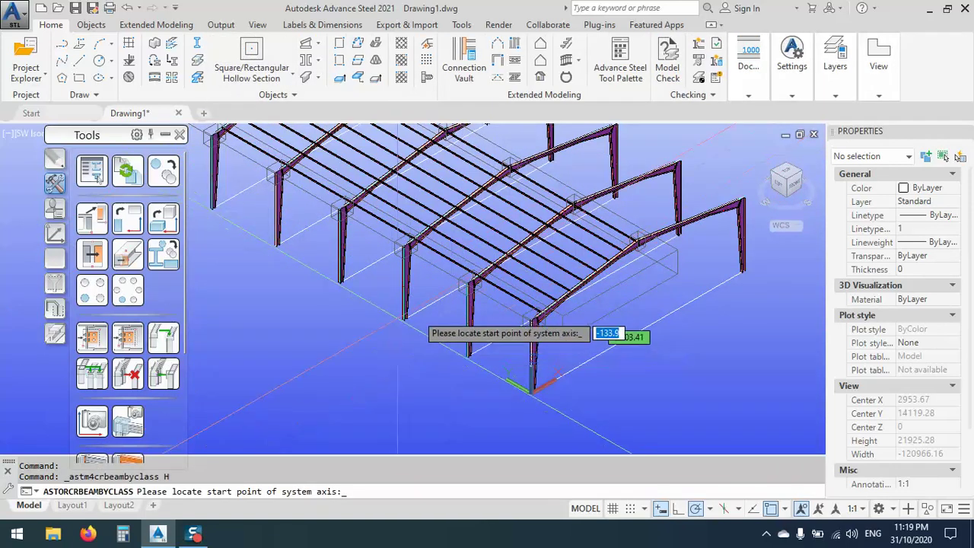
scroll(464, 327, up, 5)
scroll(456, 323, up, 3)
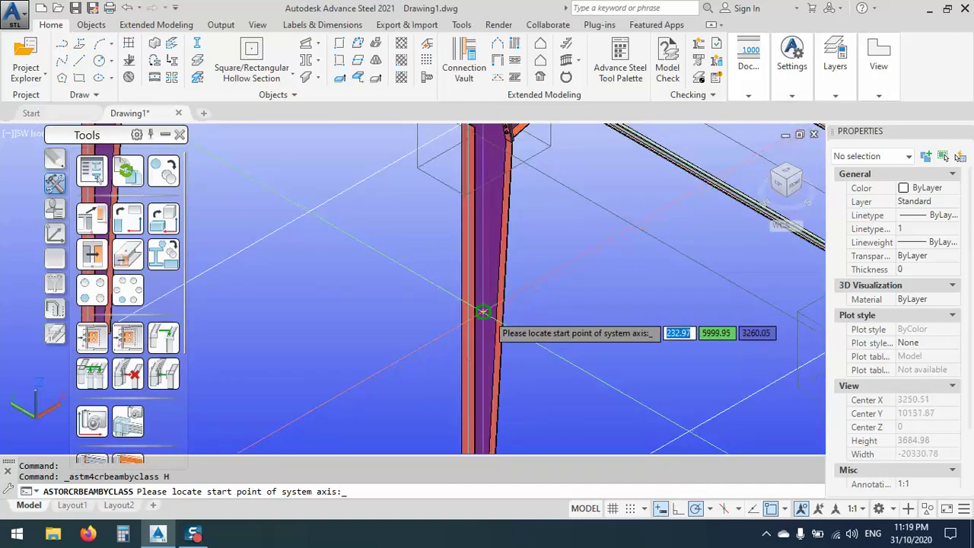
click(432, 324)
Set the hollow section beam's end point on the front frame's left column to span the front bay.
scroll(487, 320, down, 3)
scroll(495, 327, down, 4)
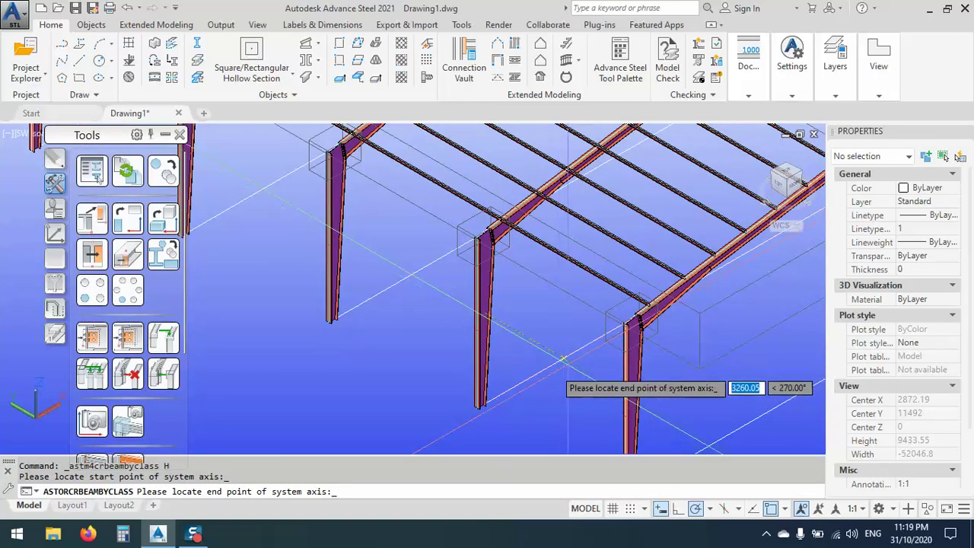
middle_drag(561, 387, 609, 305)
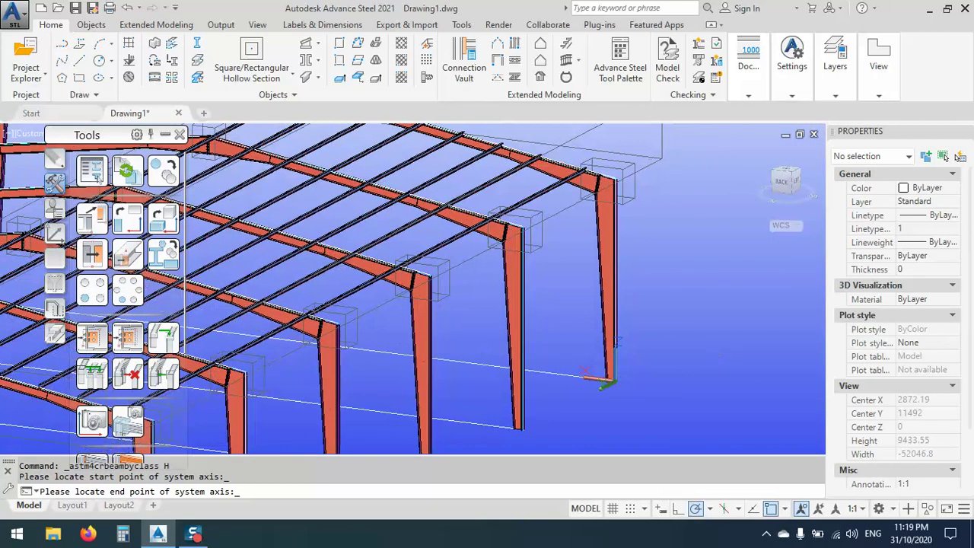
scroll(609, 270, up, 3)
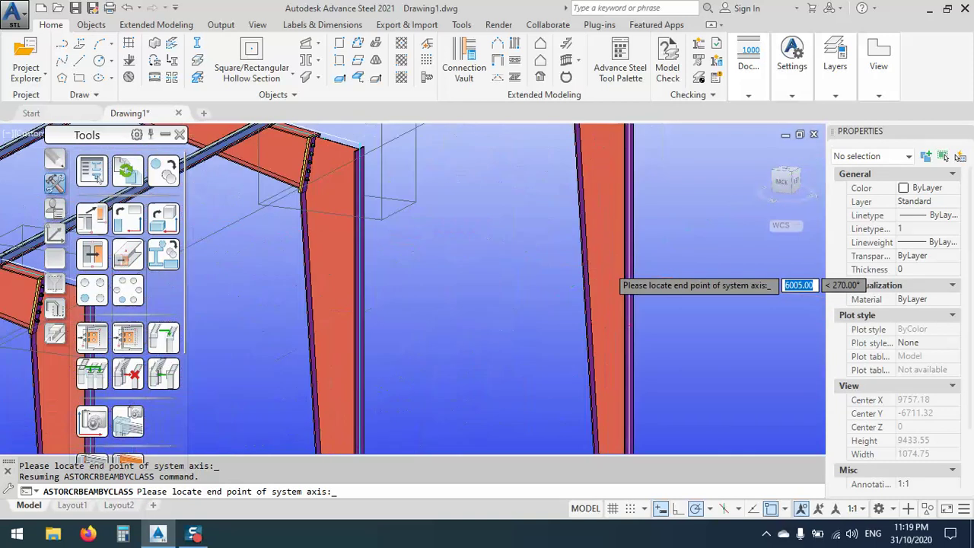
click(609, 270)
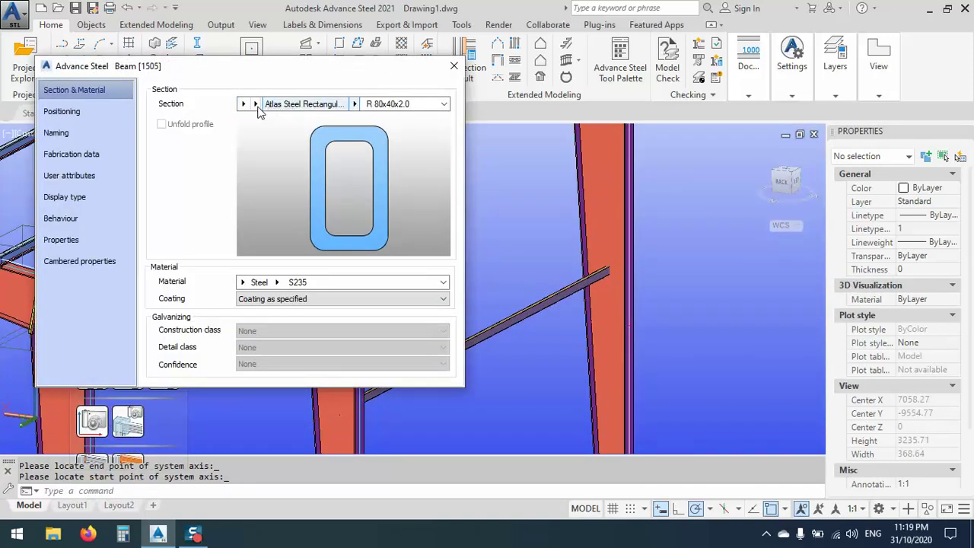
Open the section family choices for the new hollow section beam.
click(256, 105)
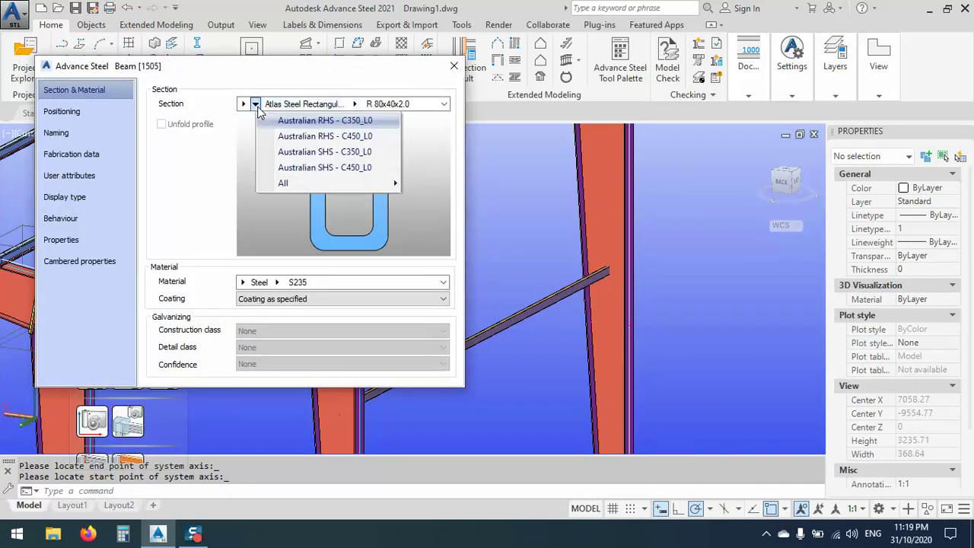
Set the side beam's section to Australian SHS - C450_L0, size 100x100x3.0 SHS, and close its properties.
click(280, 152)
click(347, 104)
scroll(343, 274, down, 3)
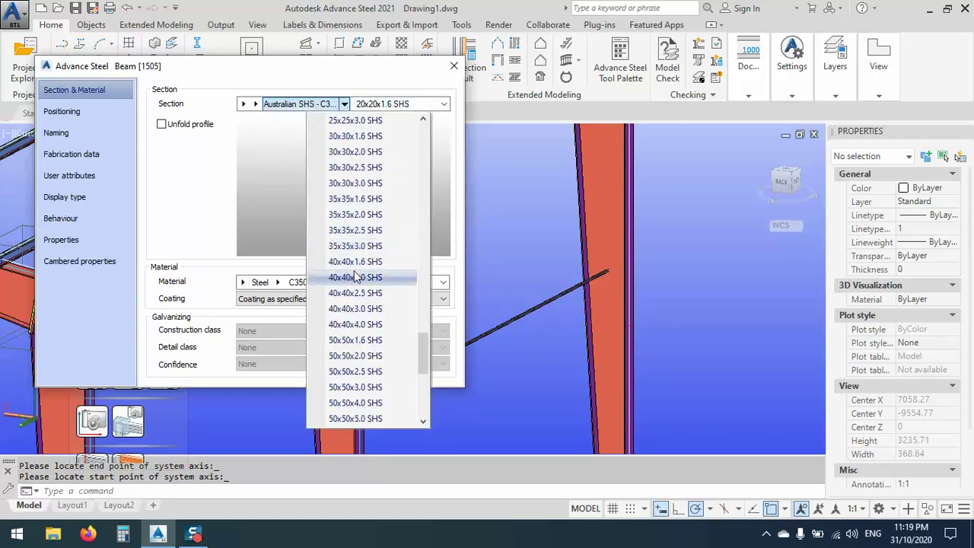
click(256, 104)
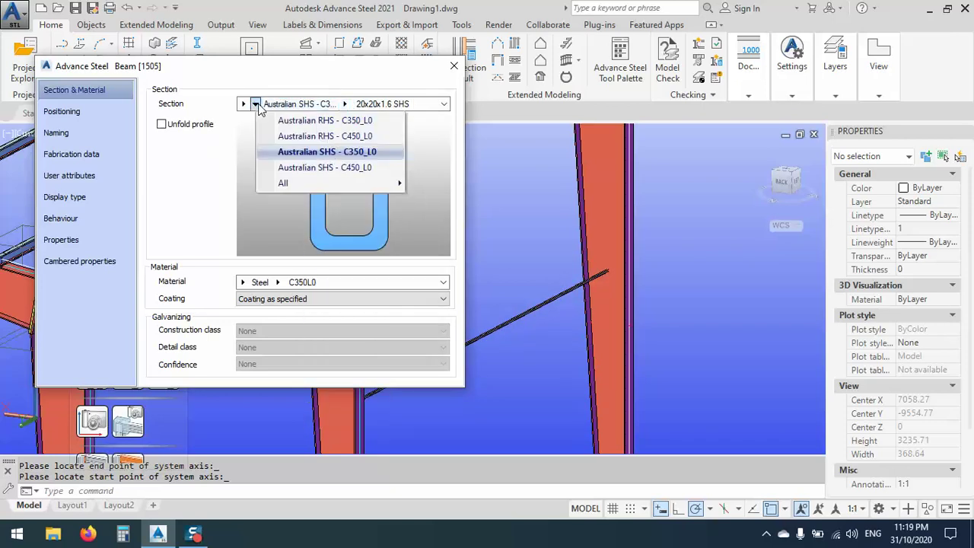
click(284, 165)
click(347, 104)
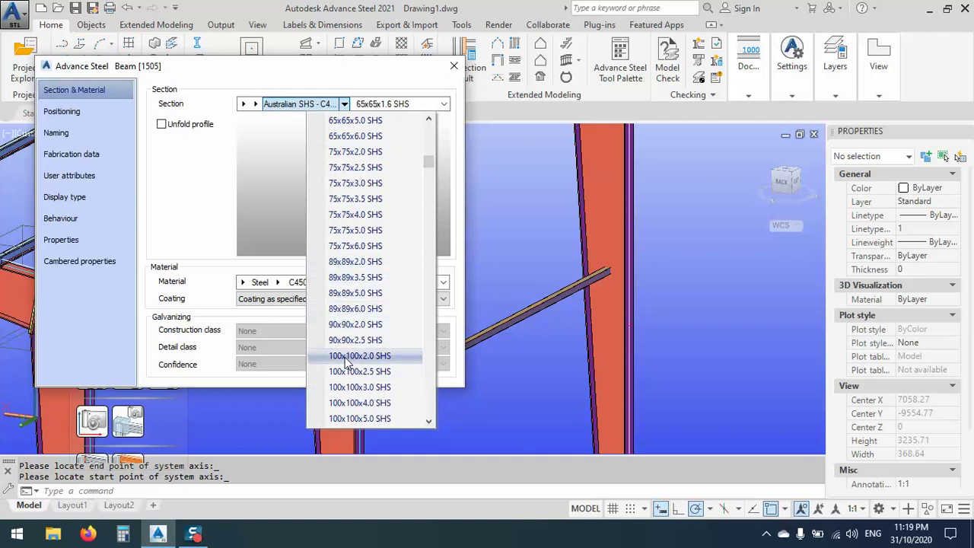
click(339, 387)
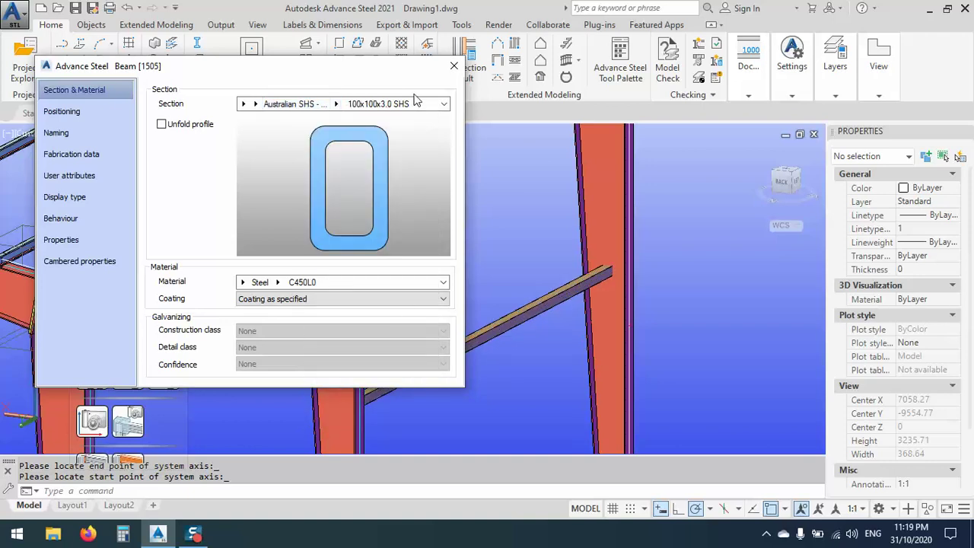
click(451, 70)
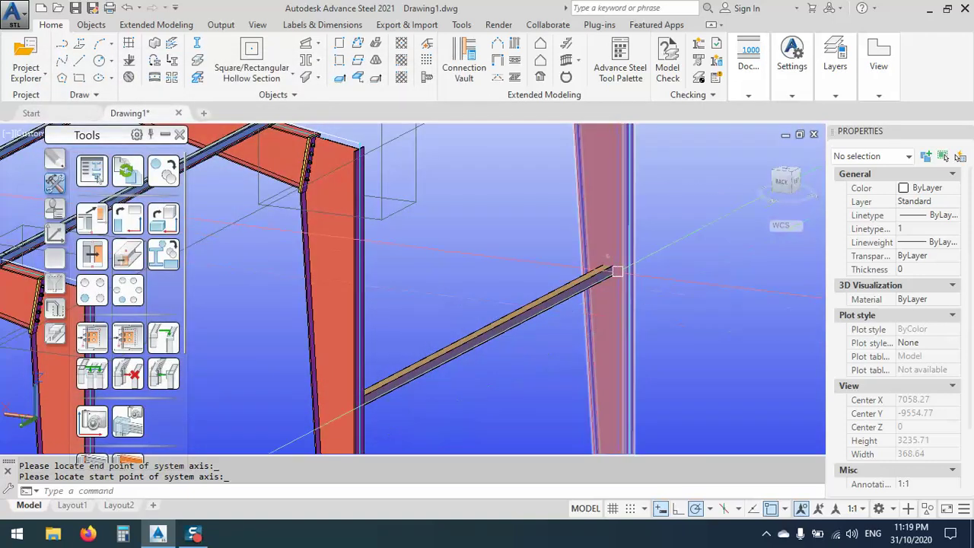
Bring up the Connection Vault beside the joint where the SHS beam meets the tapered column.
scroll(625, 268, down, 4)
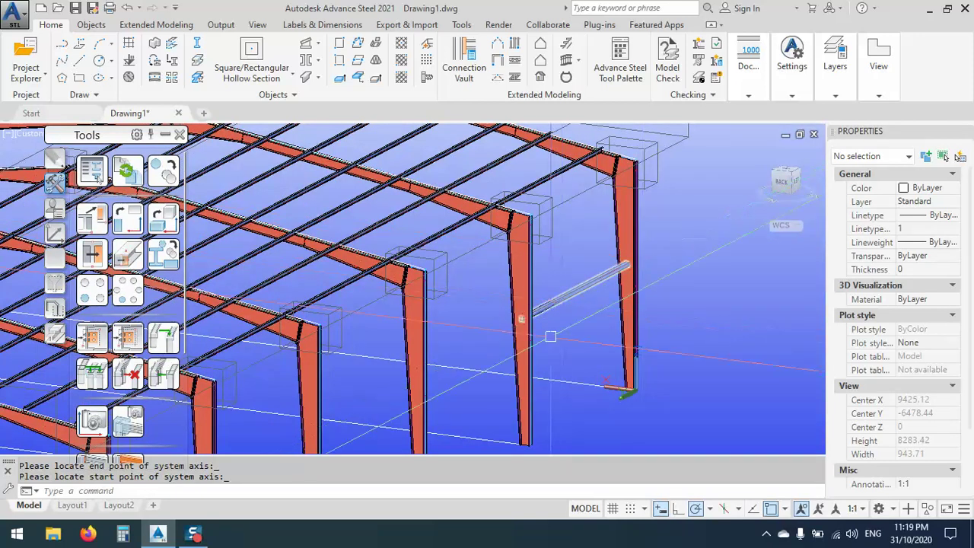
shift+middle_drag(560, 319, 446, 168)
scroll(511, 251, up, 5)
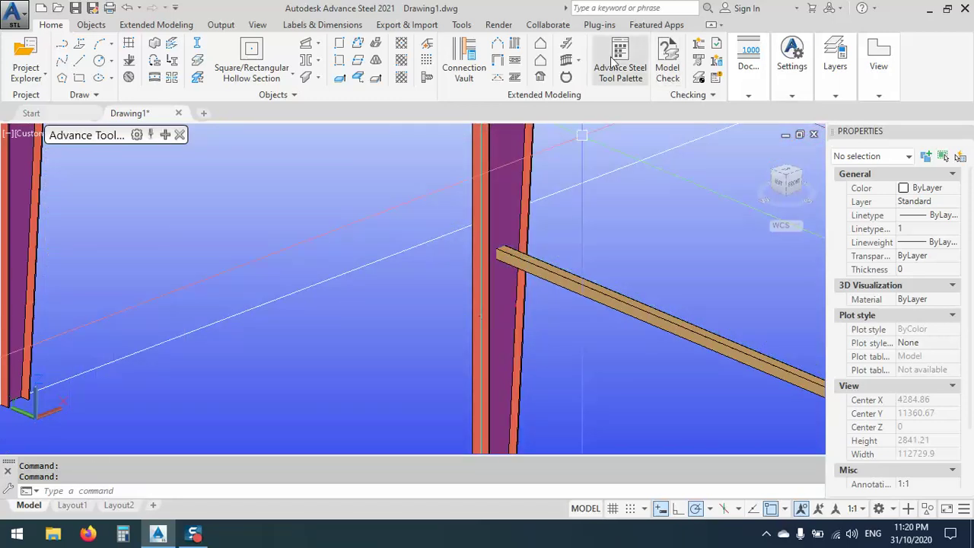
click(462, 51)
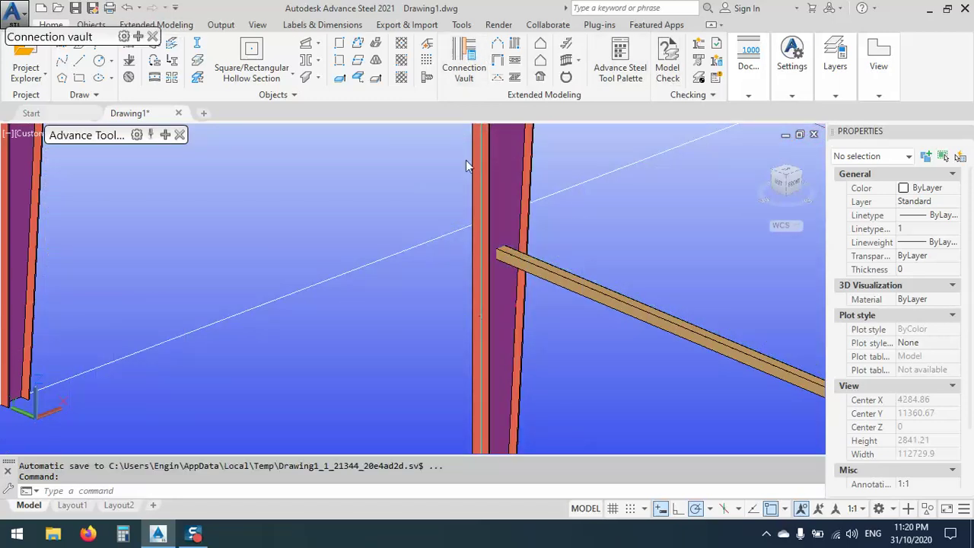
mouse_move(135, 38)
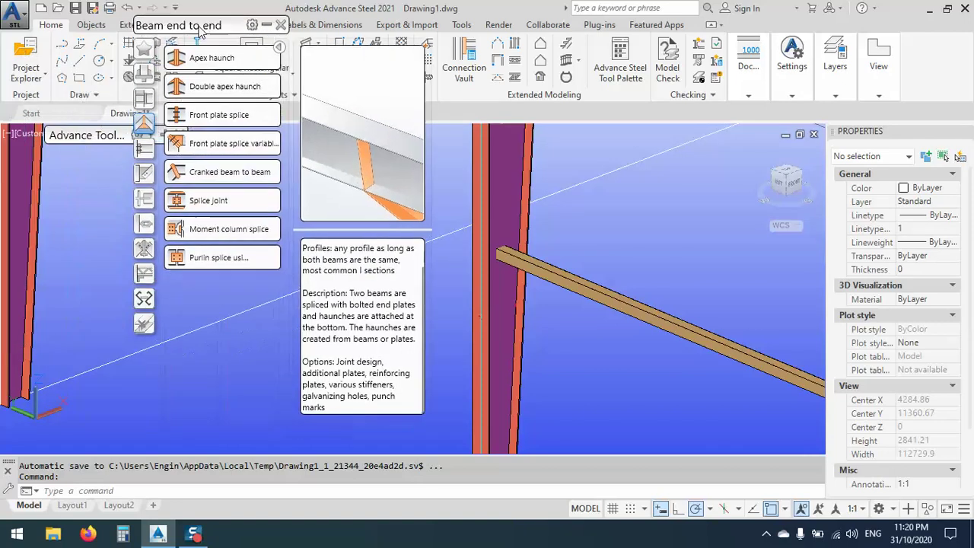
drag(118, 134, 85, 33)
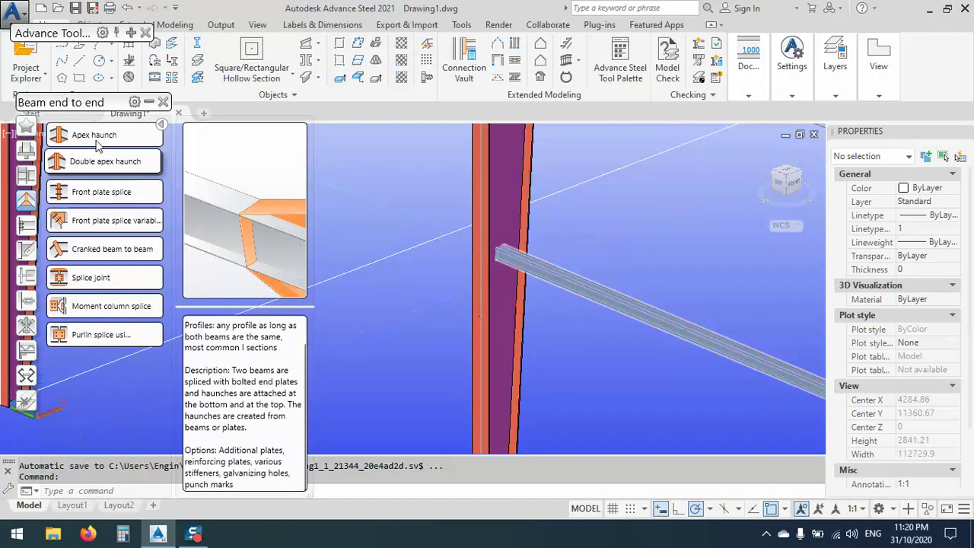
drag(100, 104, 182, 88)
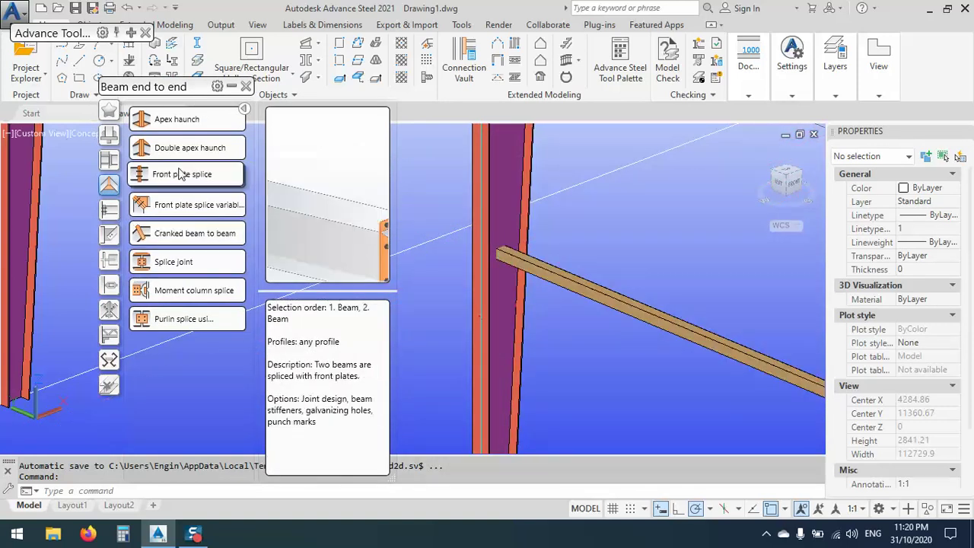
Create a Moment end plate connection with the tapered column as main beam and the SHS as secondary beam.
click(109, 209)
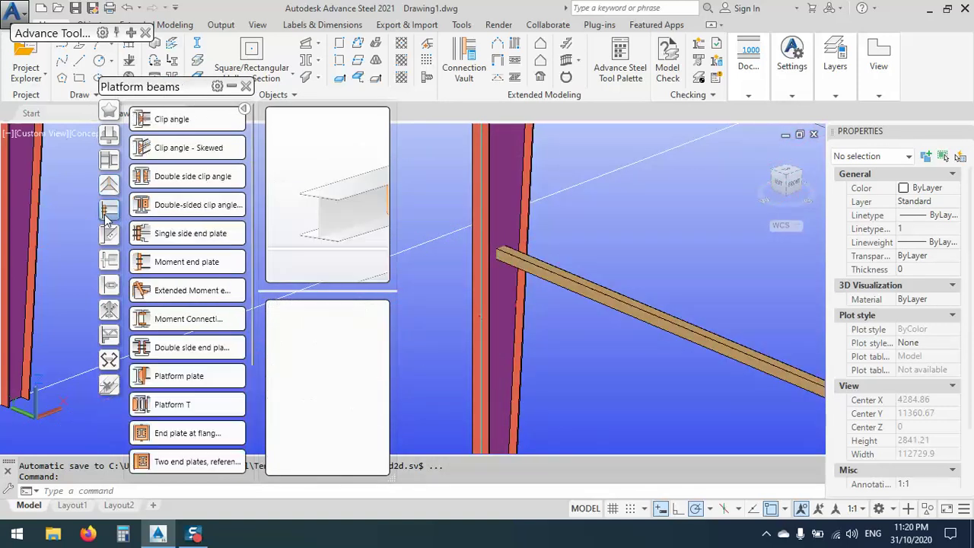
click(156, 261)
click(506, 280)
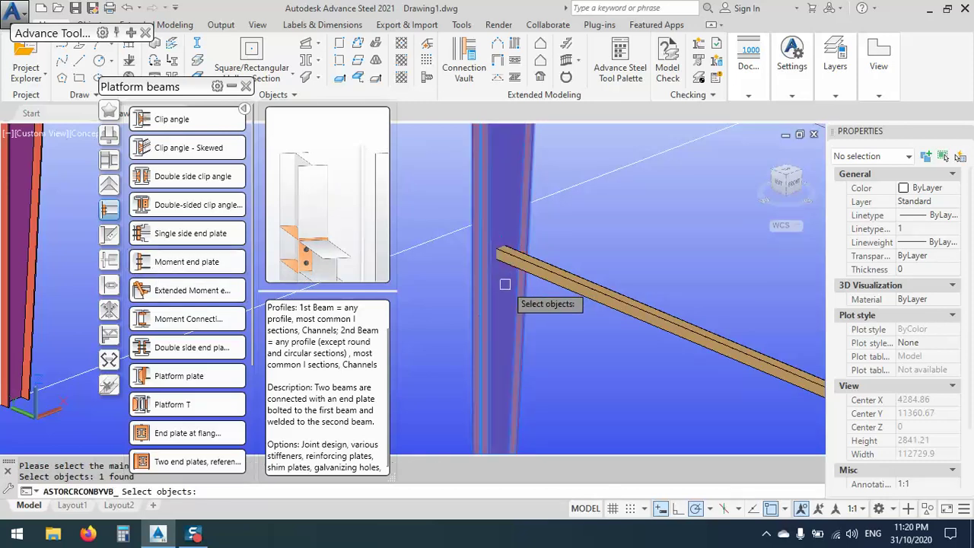
key(Return)
click(561, 275)
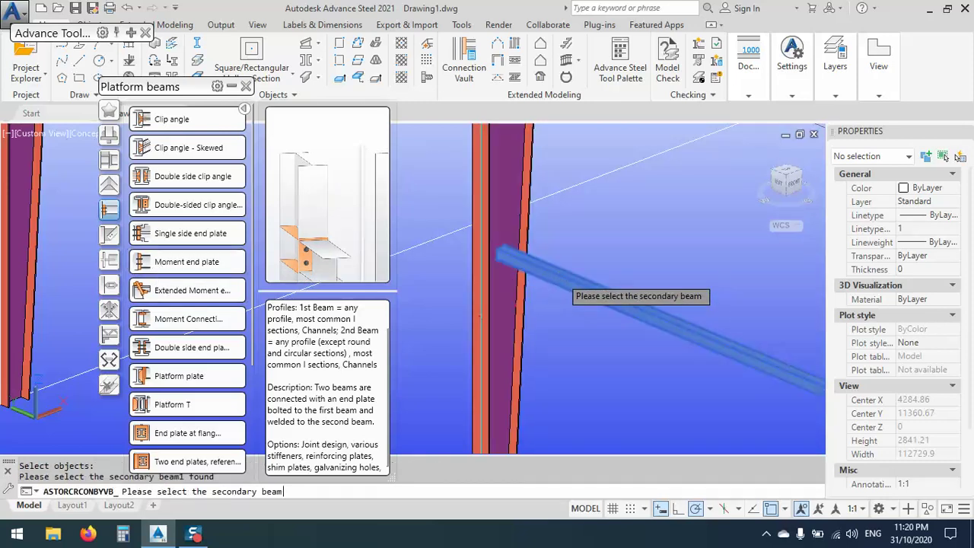
key(Return)
Set the end plate's height layout to Total and its plate height to 300 mm.
drag(438, 71, 332, 72)
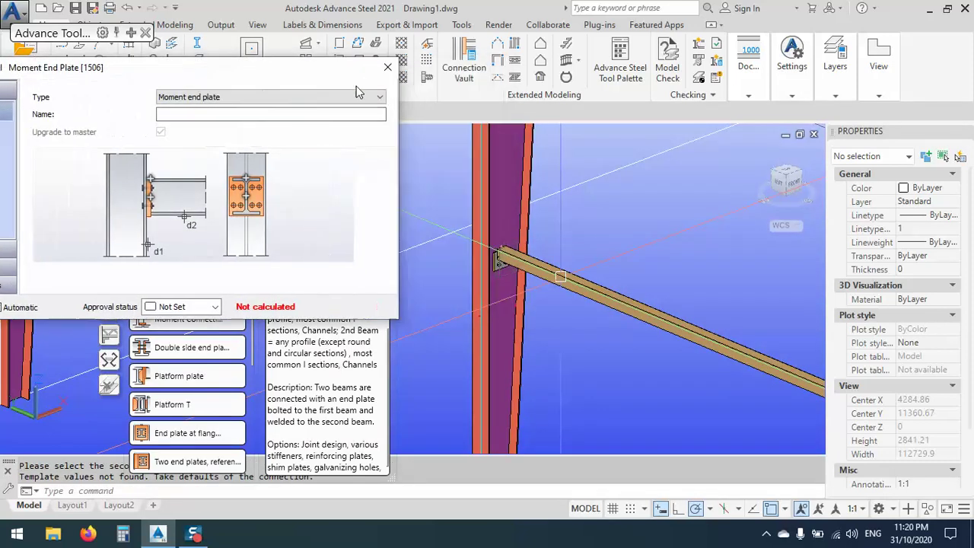
scroll(538, 270, up, 6)
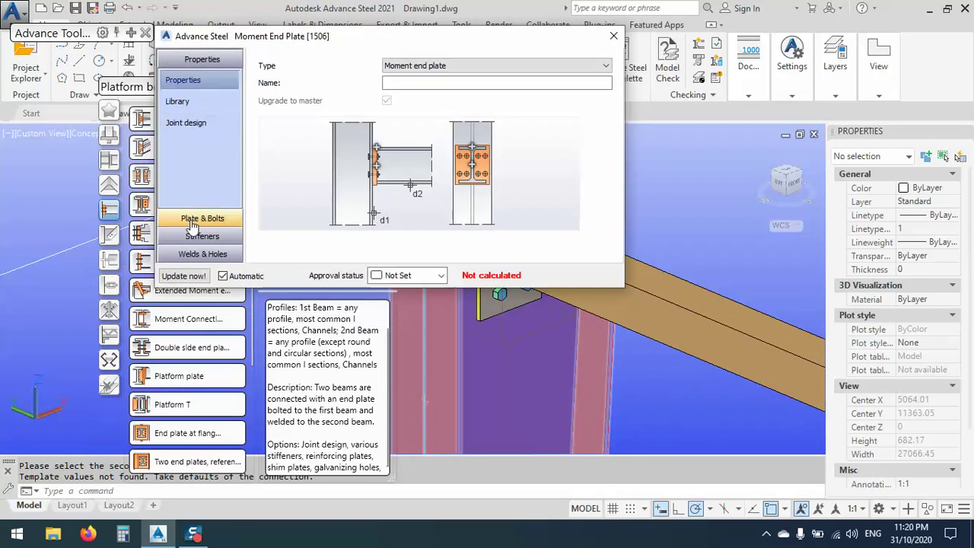
click(196, 219)
click(421, 94)
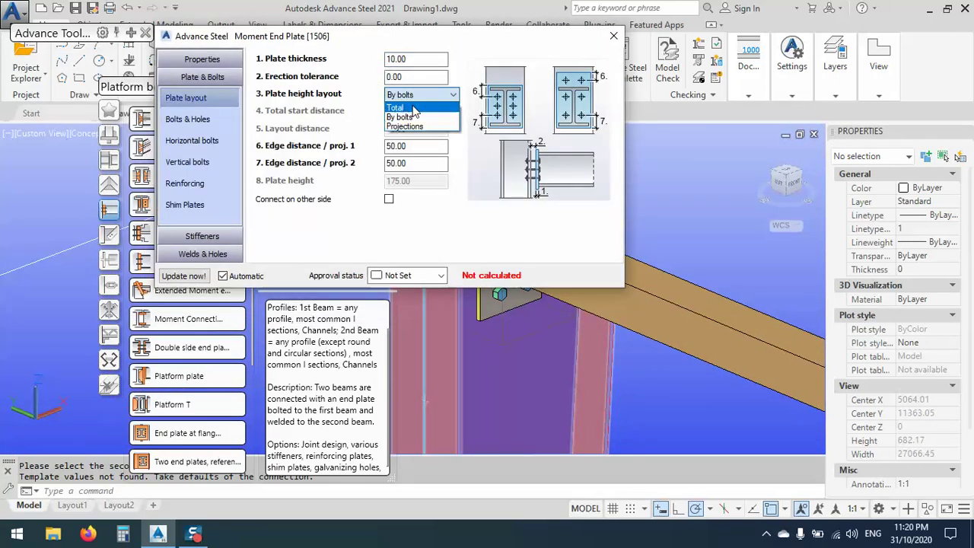
click(403, 111)
drag(489, 38, 362, 38)
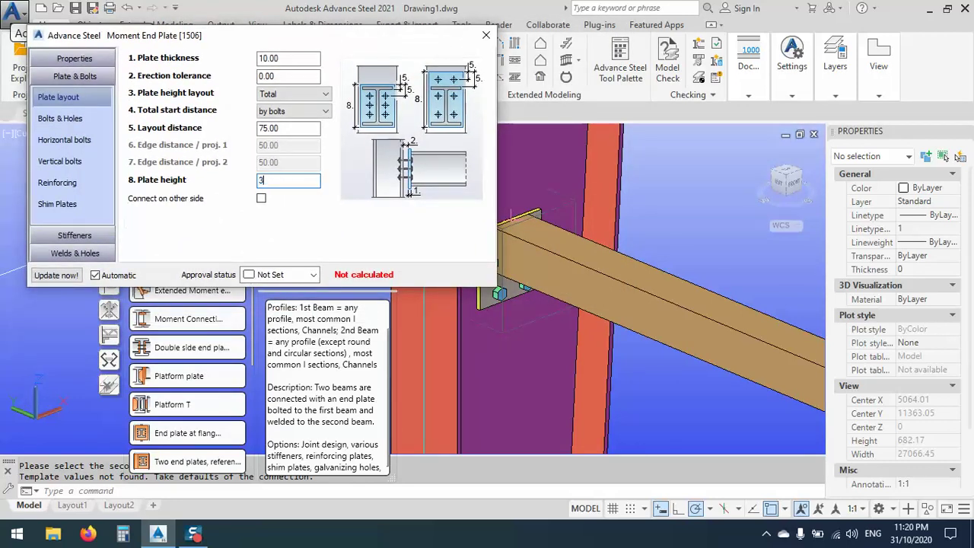
key(Return)
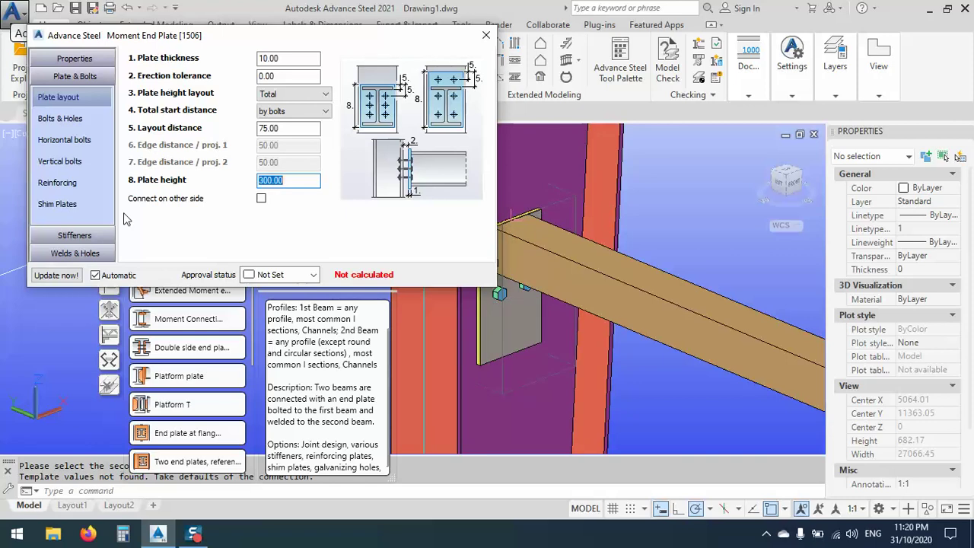
Measure the plate's total start distance from the beam top and set the layout distance to 100 mm.
click(301, 112)
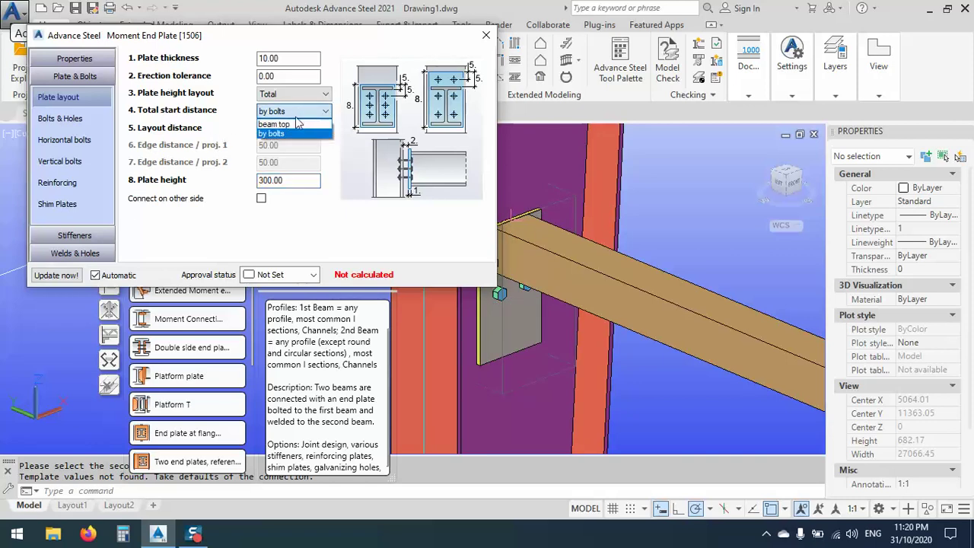
click(292, 125)
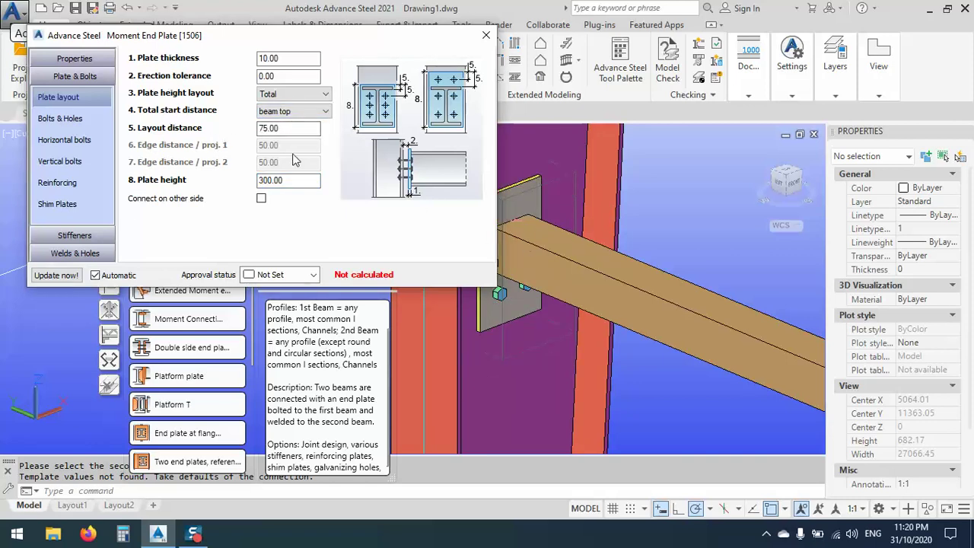
drag(295, 47, 246, 50)
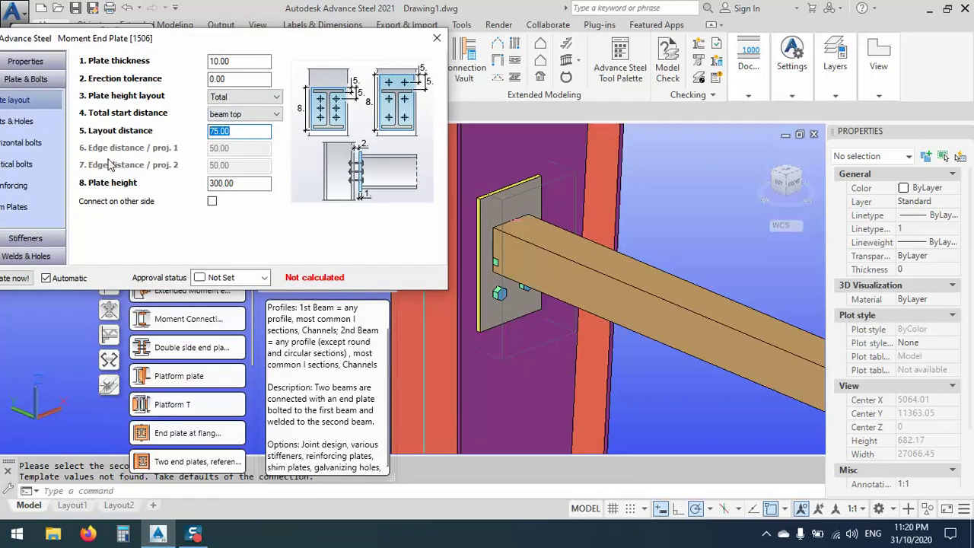
key(Return)
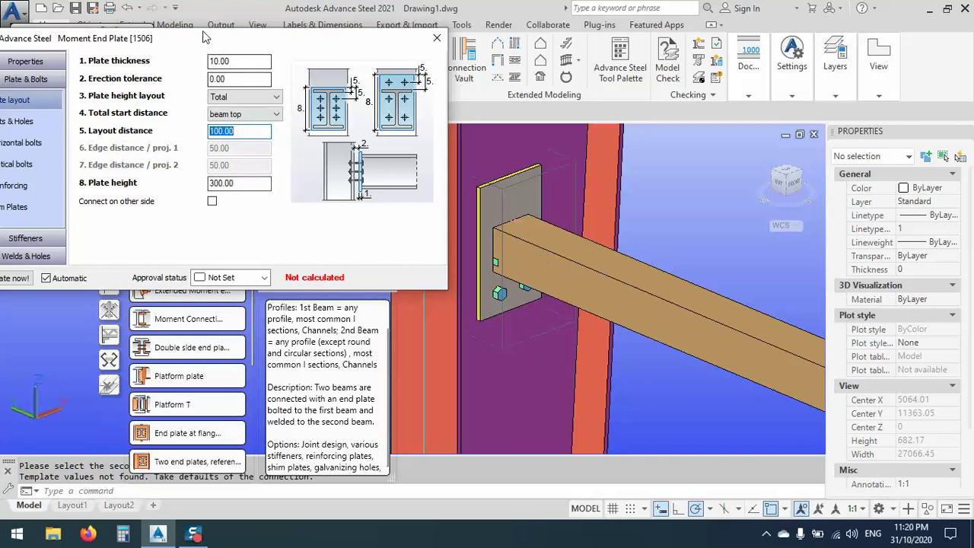
Set the connection's bolt diameter to 16 mm.
drag(204, 36, 322, 29)
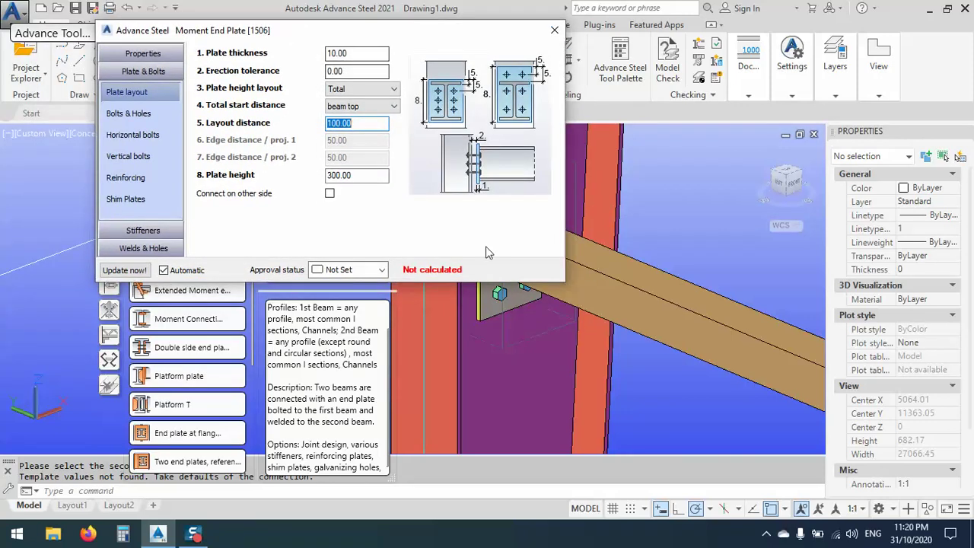
click(130, 113)
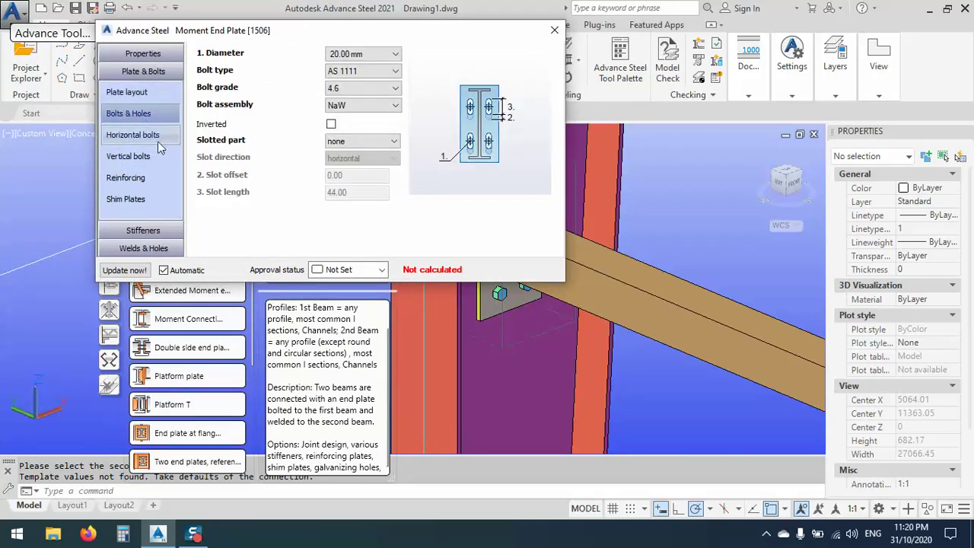
click(364, 54)
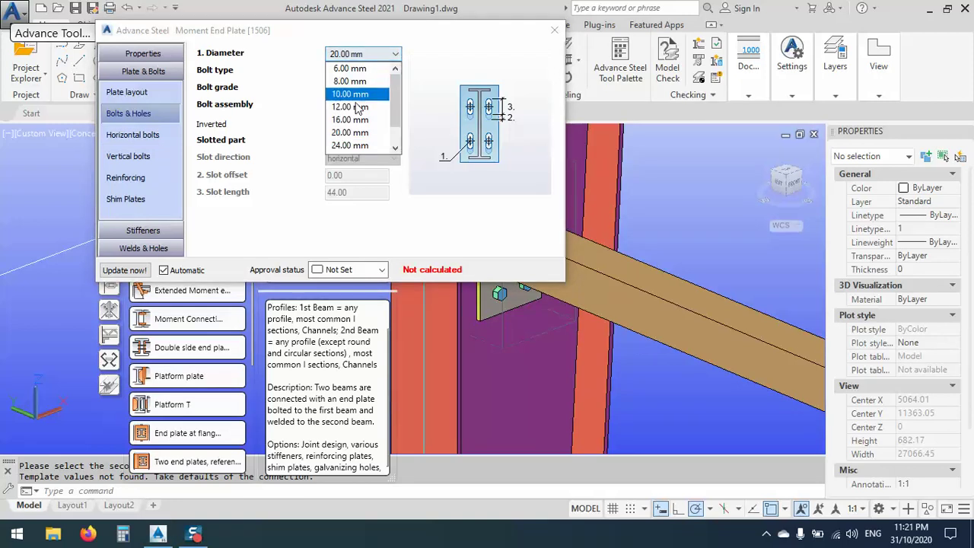
click(354, 120)
Set the plate set out for the horizontal bolts to Total with a width of 300 mm.
click(133, 134)
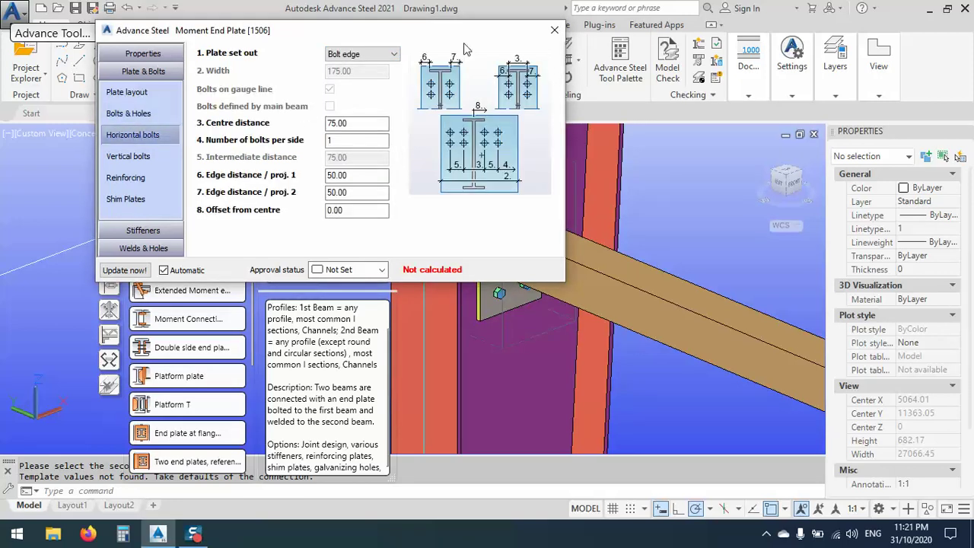
click(375, 55)
click(361, 65)
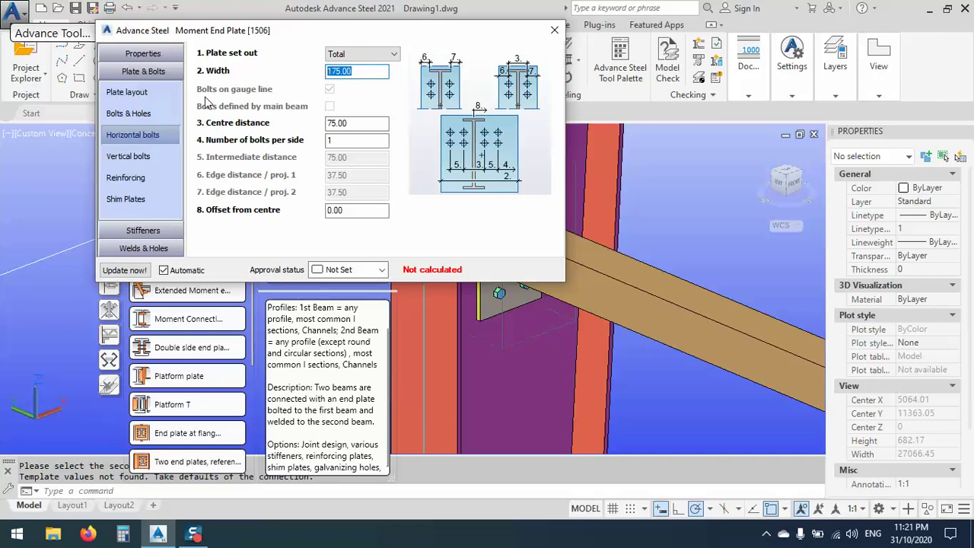
text(300)
key(Return)
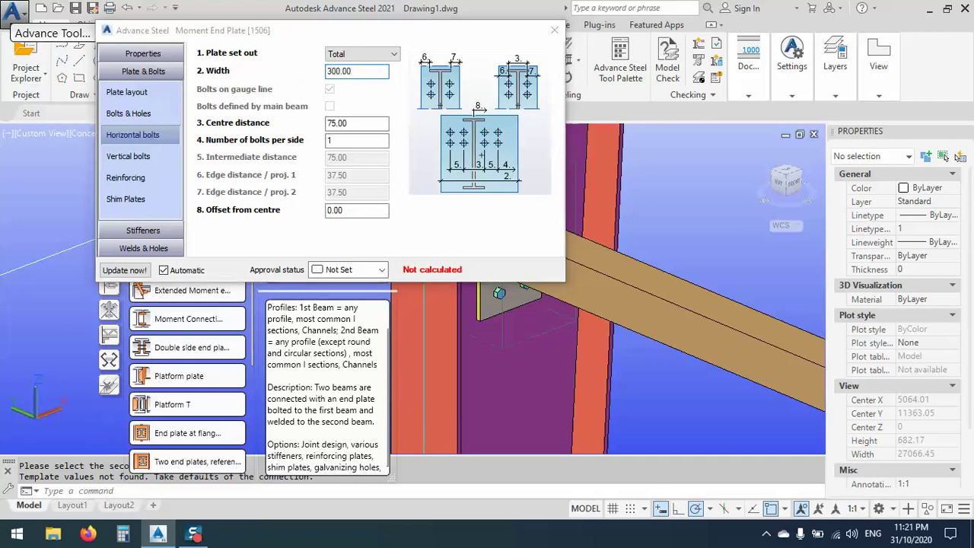
drag(234, 38, 246, 38)
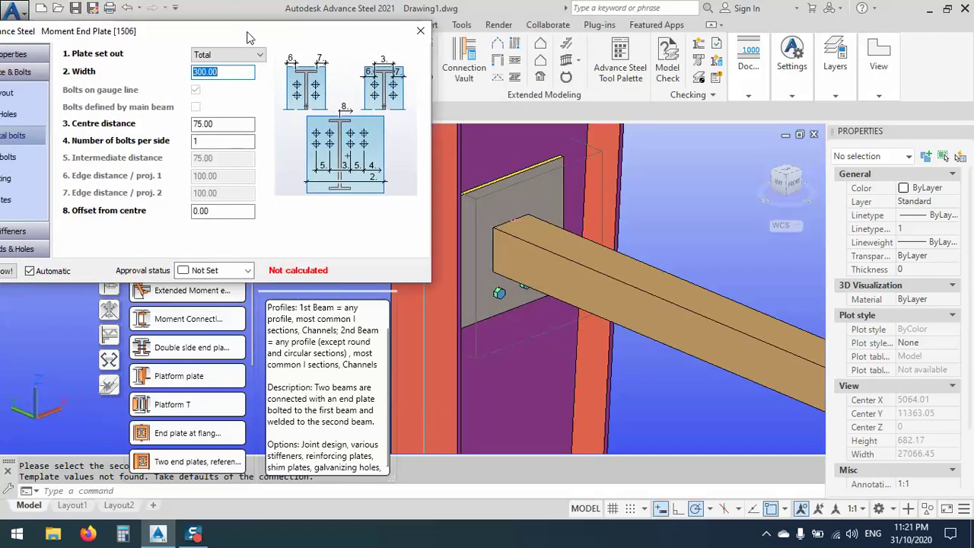
Set the horizontal bolts' centre distance to 150 mm and widen it to 200 mm.
click(228, 125)
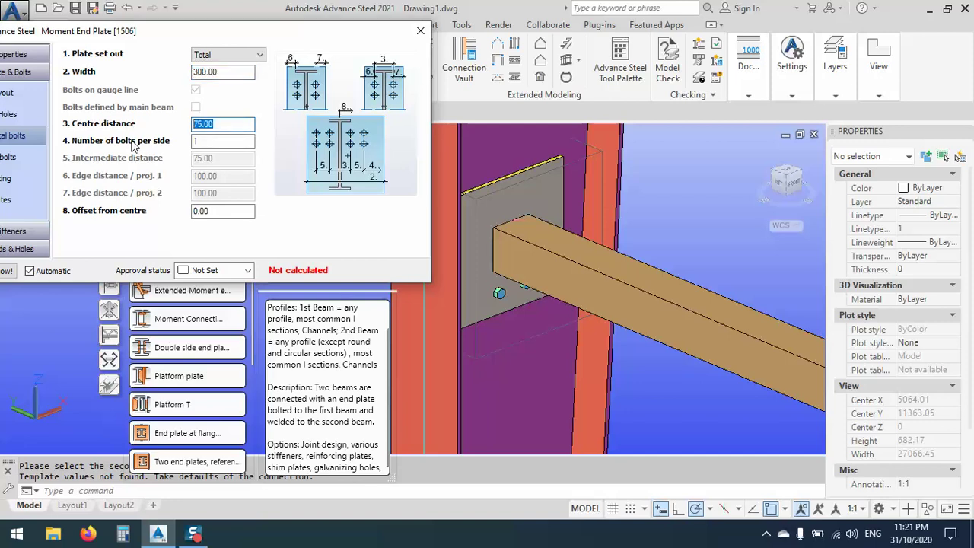
text(150)
key(Return)
text(200)
key(Return)
drag(203, 38, 335, 31)
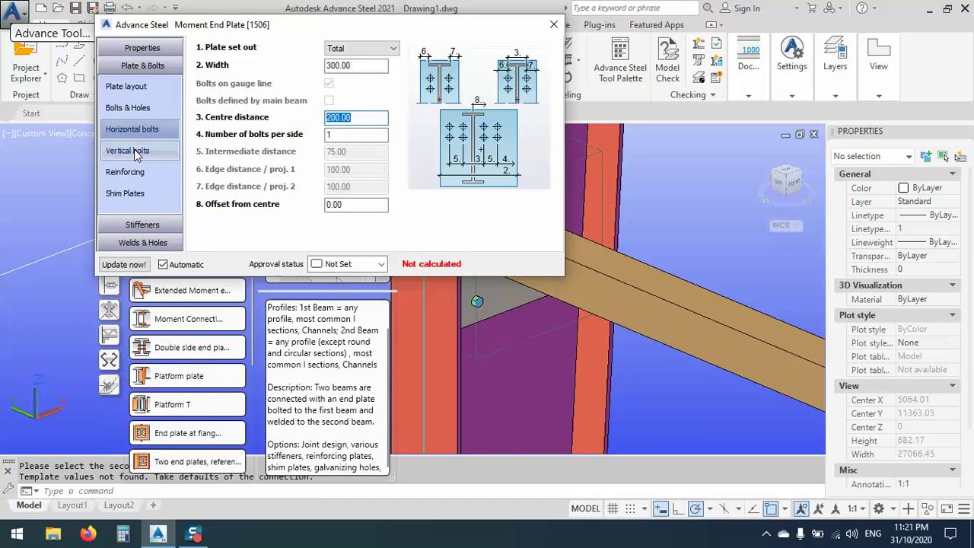
Set the vertical bolts' main layout to Centred, with 2 lines in group 1 and 0 lines in group 2.
click(134, 150)
click(342, 51)
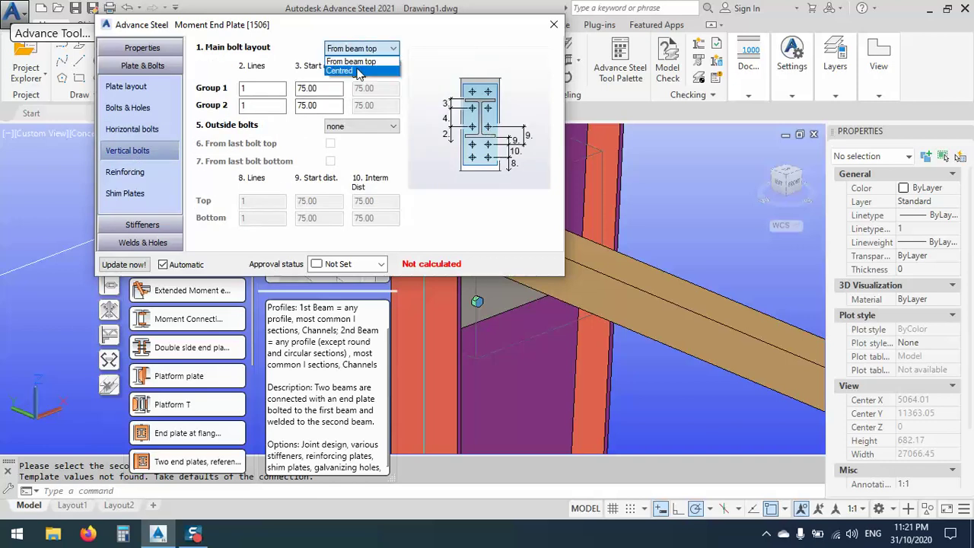
click(347, 73)
drag(352, 27, 258, 32)
double_click(245, 91)
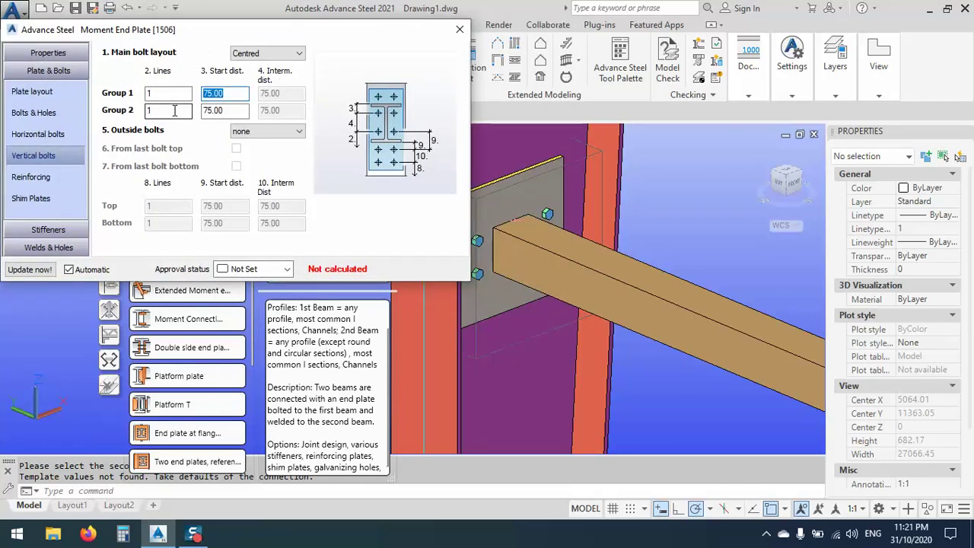
double_click(174, 110)
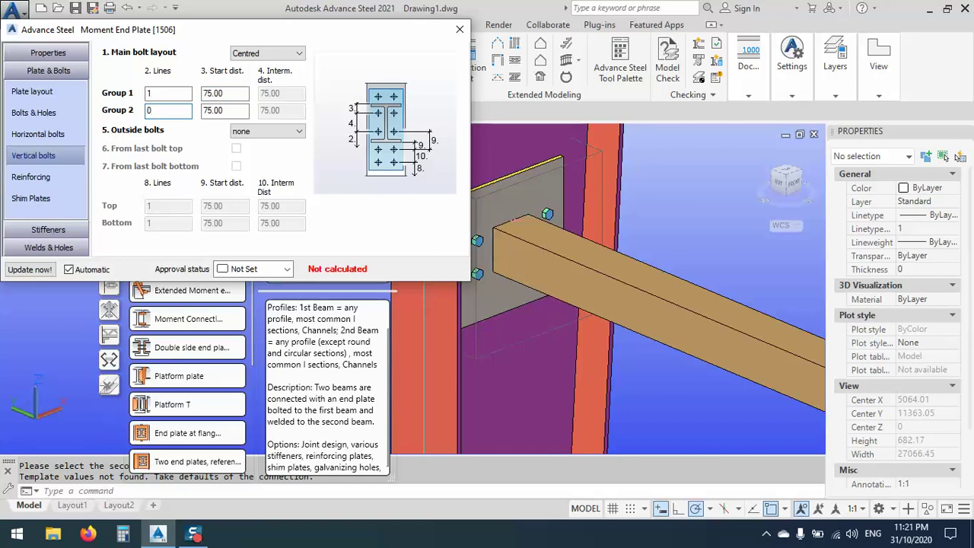
text(0)
key(Tab)
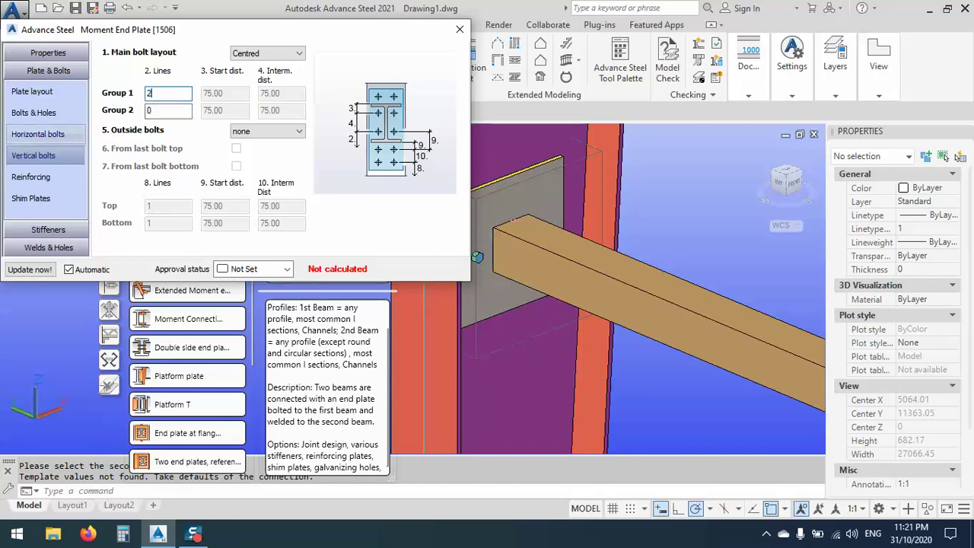
text(2)
key(Tab)
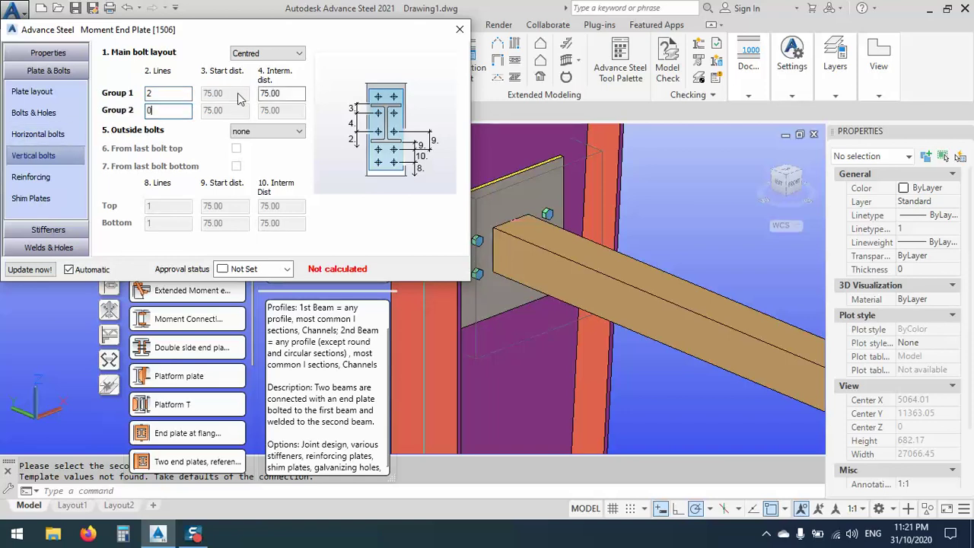
Set the intermediate distance of the group 1 vertical bolts to 200 mm and close the moment end plate settings.
double_click(297, 90)
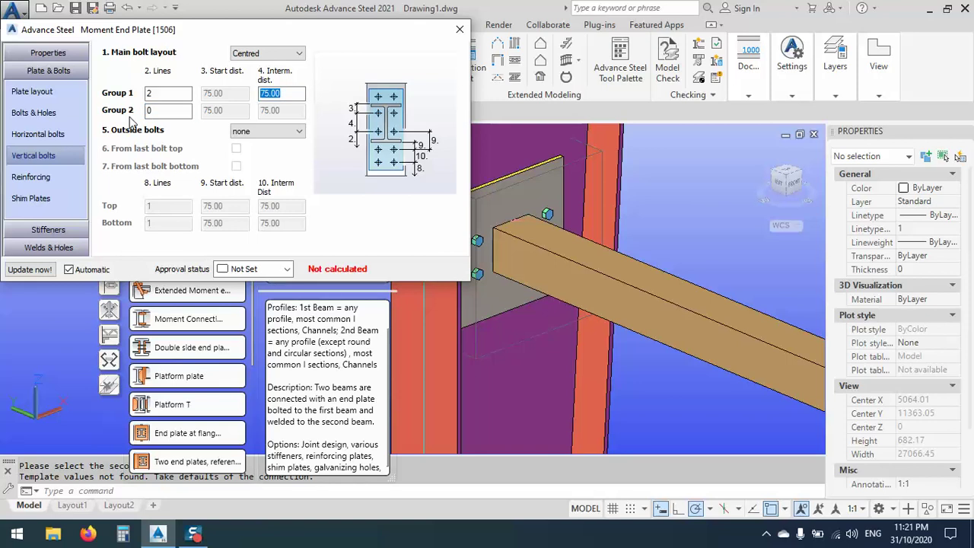
text(2)
key(Return)
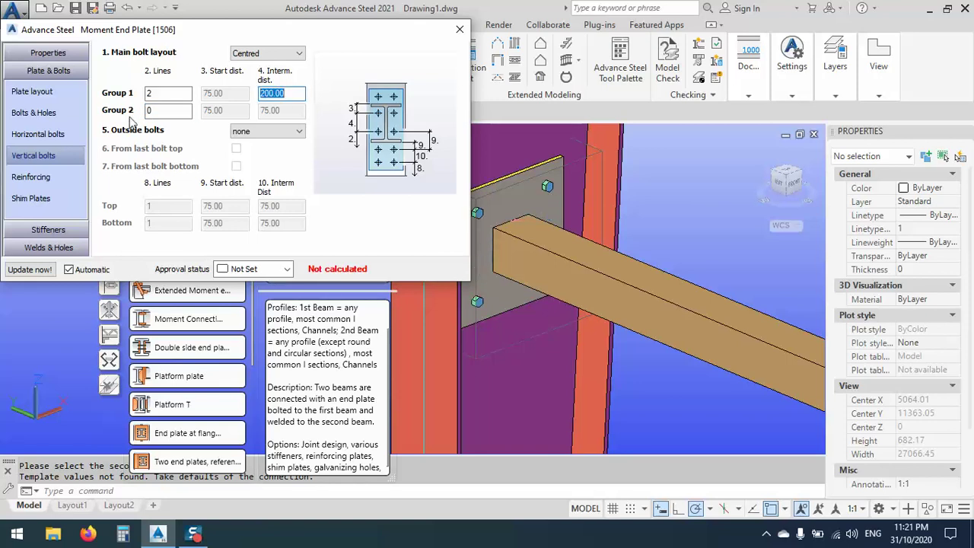
click(460, 29)
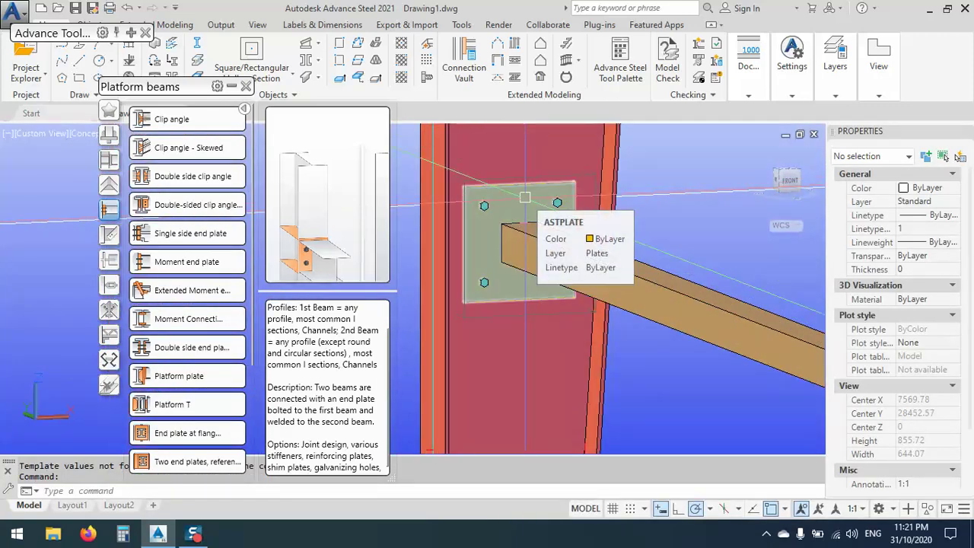
Connect the opposite end of the side beam to its tapered column with a shear plate, using the column as main beam.
scroll(525, 197, down, 4)
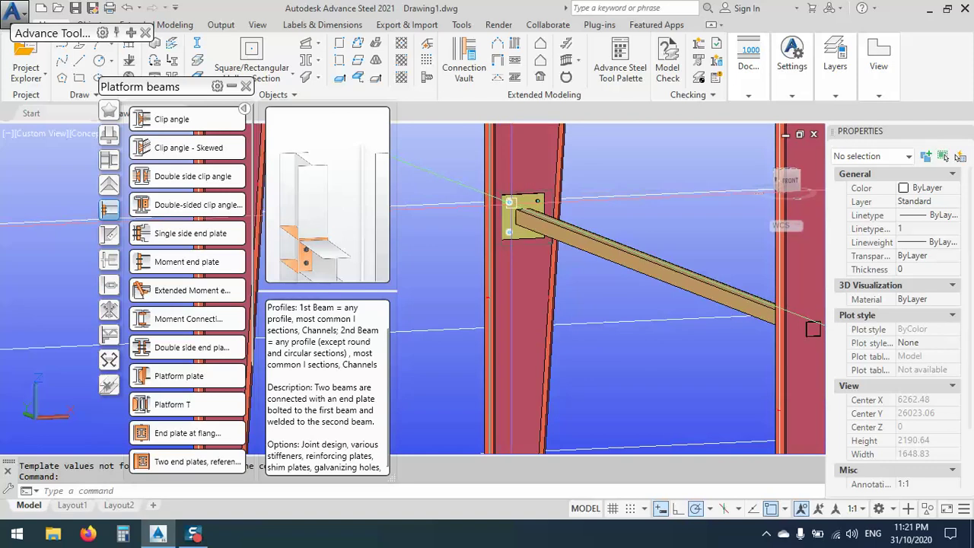
shift+middle_drag(812, 329, 567, 333)
scroll(503, 282, up, 4)
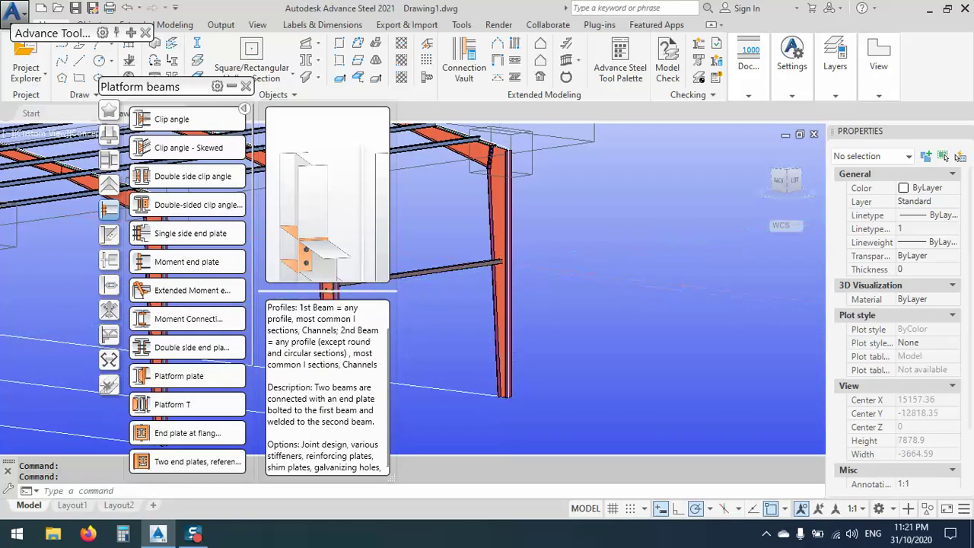
scroll(503, 264, up, 4)
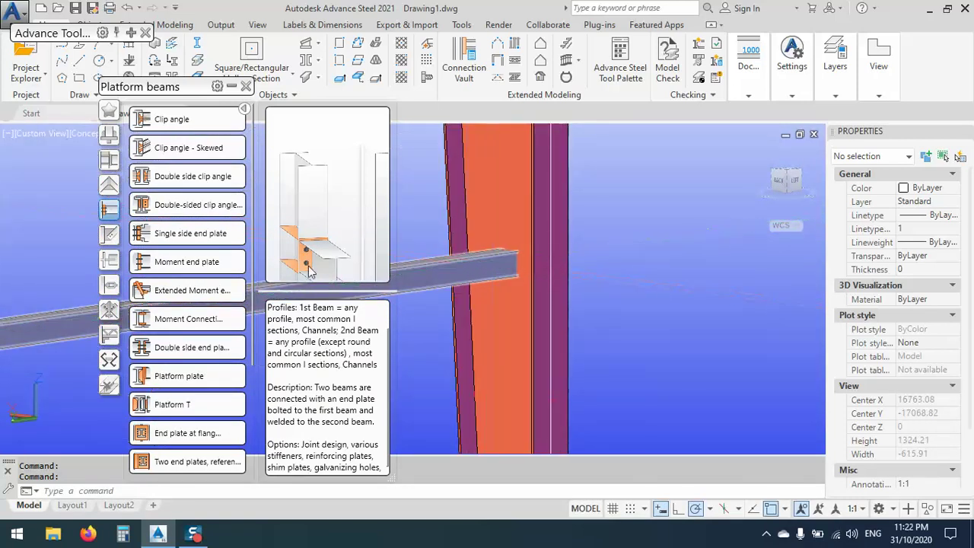
scroll(190, 285, down, 3)
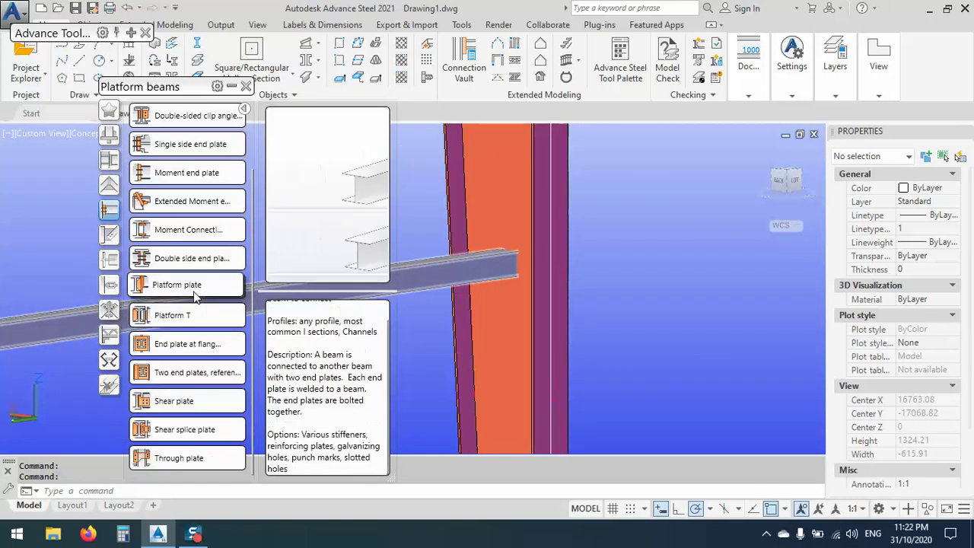
click(163, 400)
middle_drag(484, 213, 581, 241)
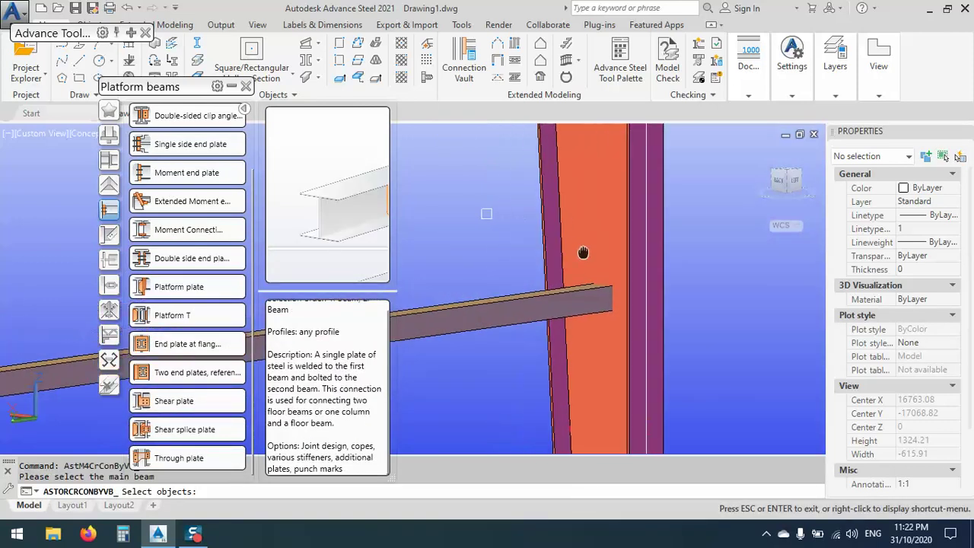
click(612, 257)
key(Return)
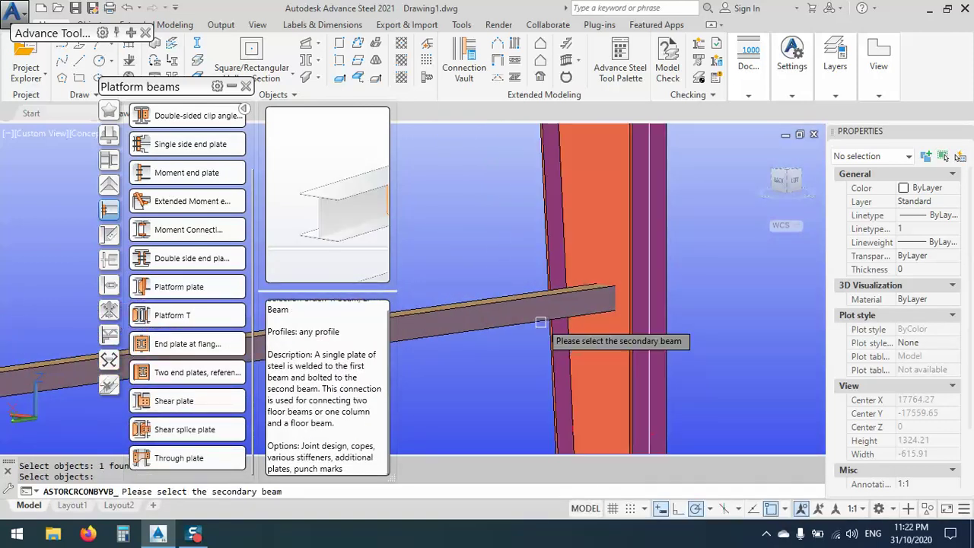
key(Return)
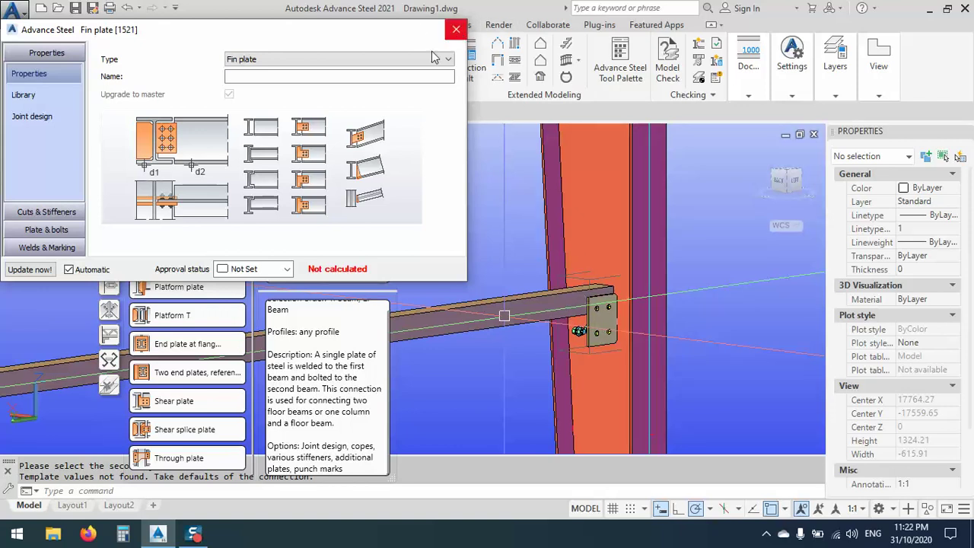
Examine the fin plate's cut, stiffener and plate layout settings, close them and collapse the connection vault.
click(47, 211)
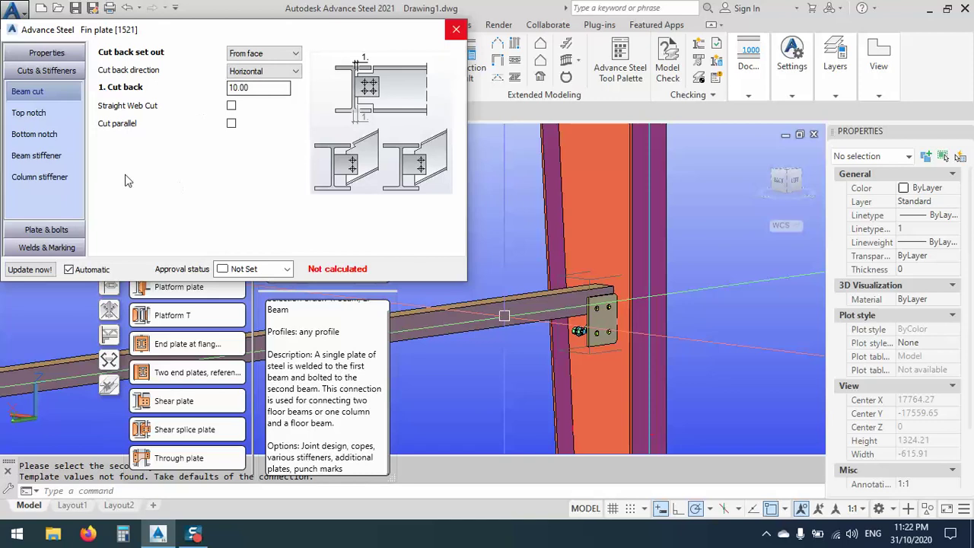
click(38, 156)
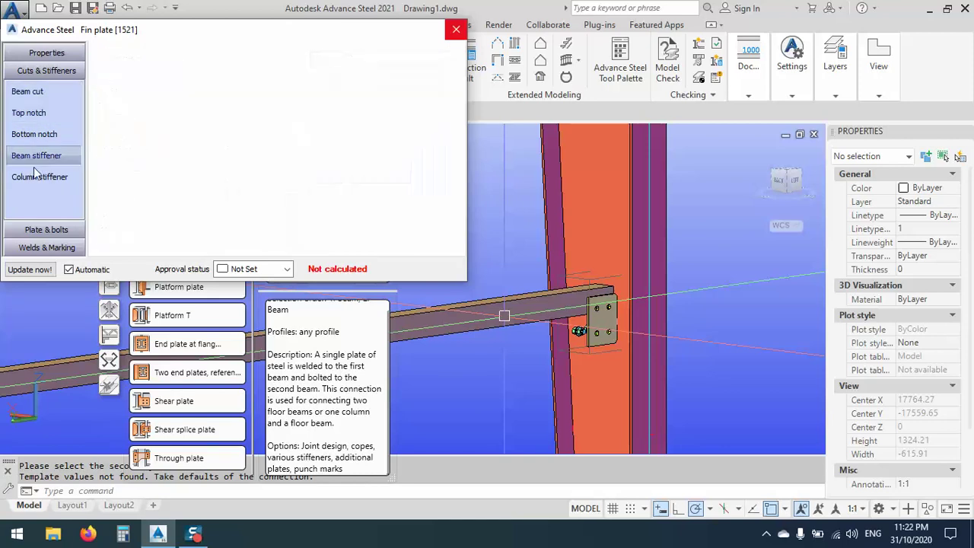
click(75, 227)
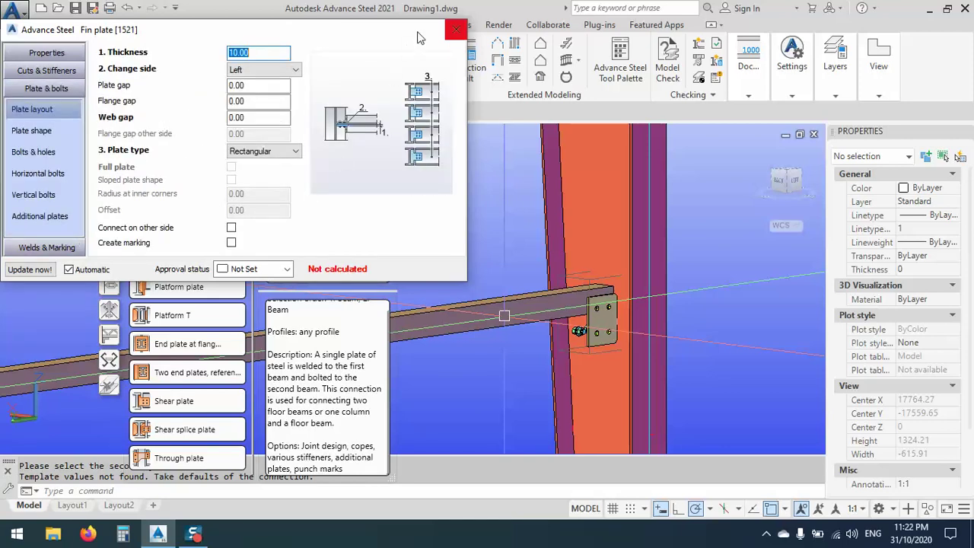
click(456, 29)
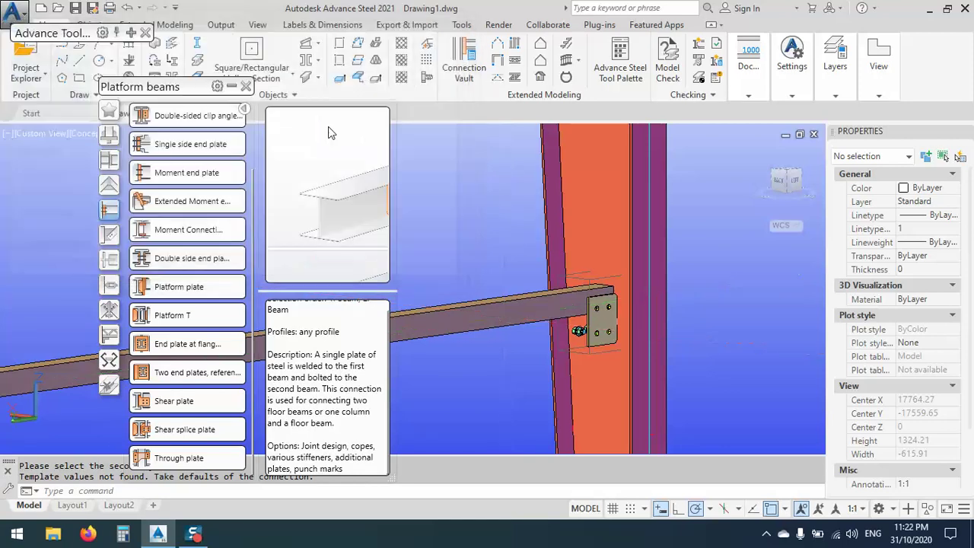
click(232, 86)
drag(190, 87, 111, 88)
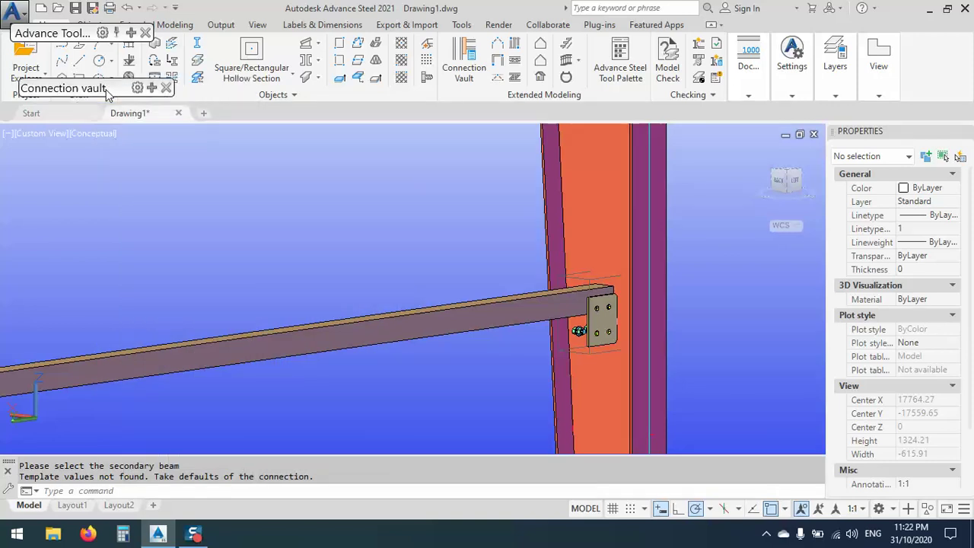
Try different rotation angles in the side beam's positioning settings and set the angle to 90 degrees.
scroll(373, 202, down, 4)
scroll(414, 282, down, 2)
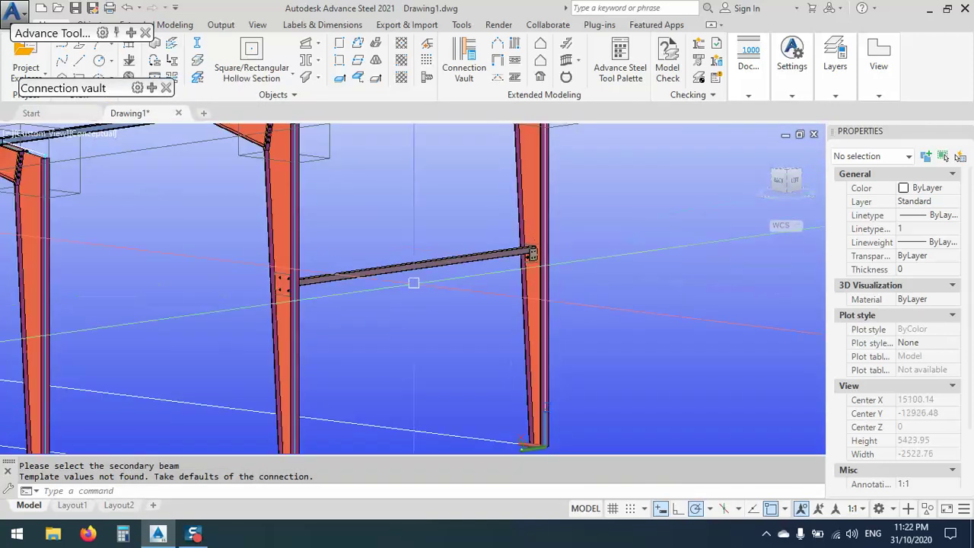
shift+middle_drag(413, 282, 425, 308)
scroll(445, 247, up, 6)
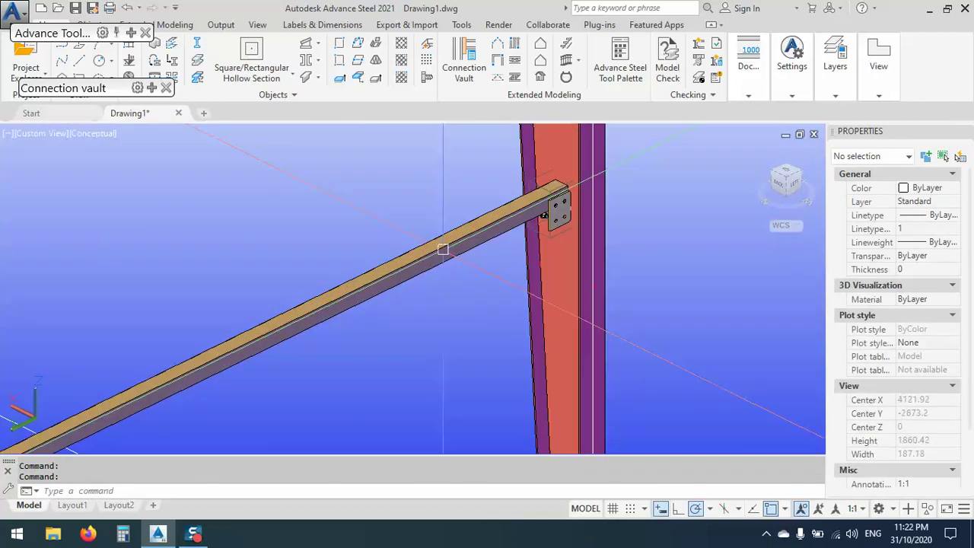
click(426, 257)
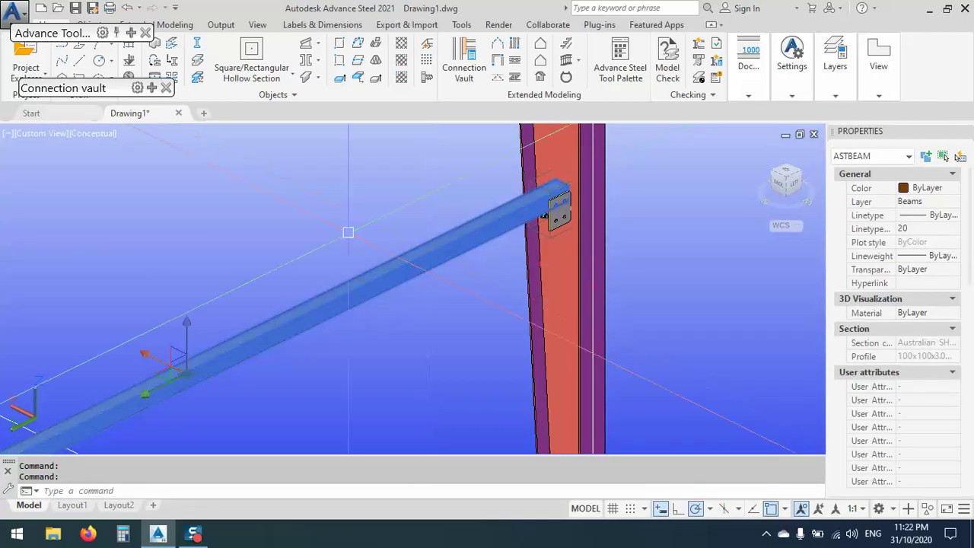
double_click(420, 264)
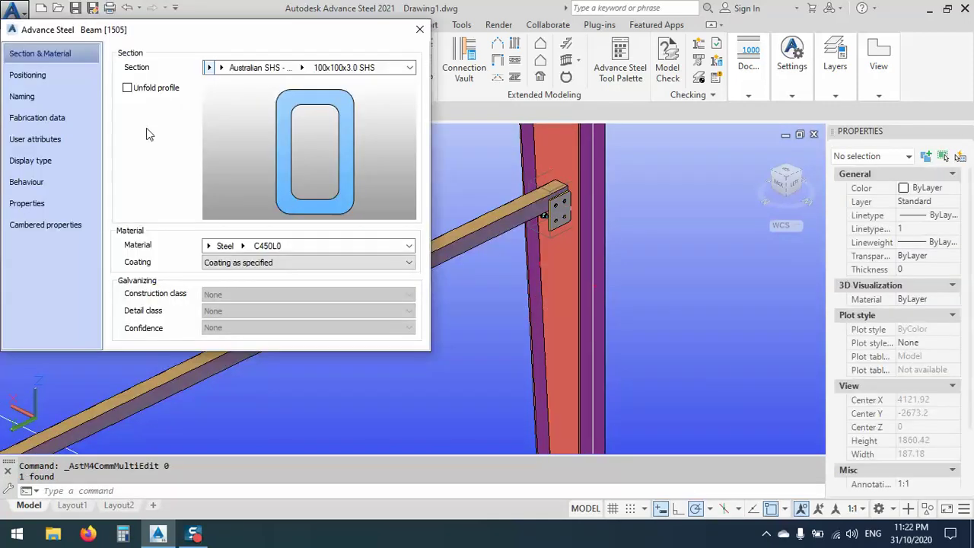
drag(122, 34, 165, 27)
click(96, 71)
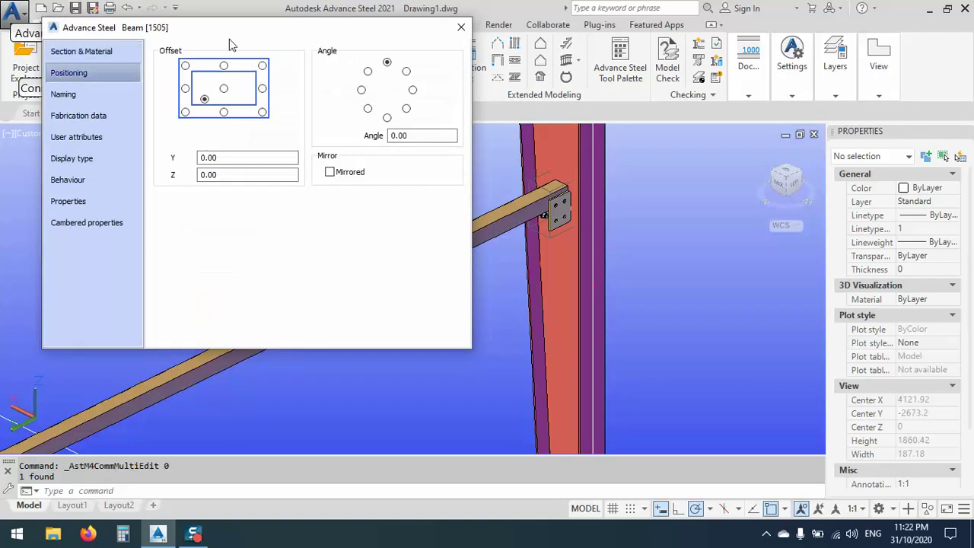
drag(280, 33, 222, 40)
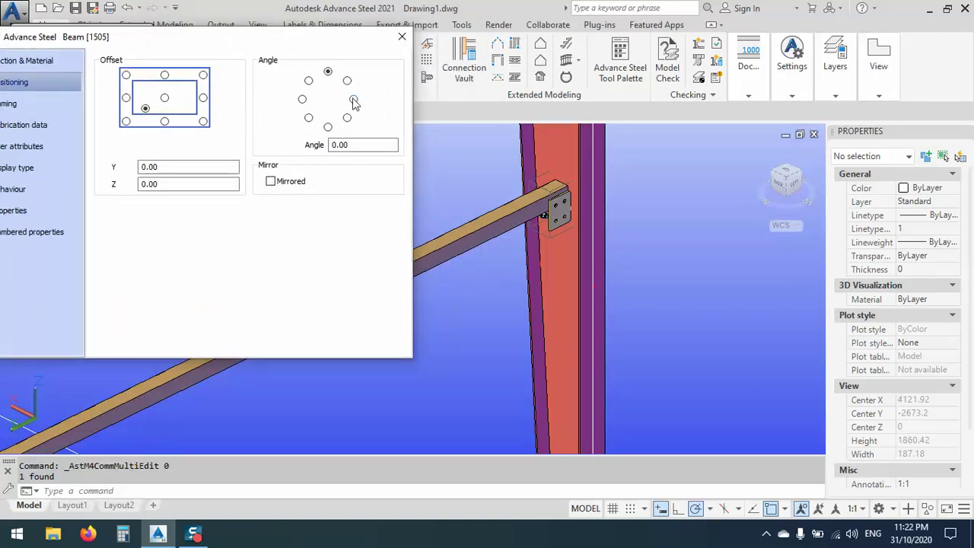
click(354, 100)
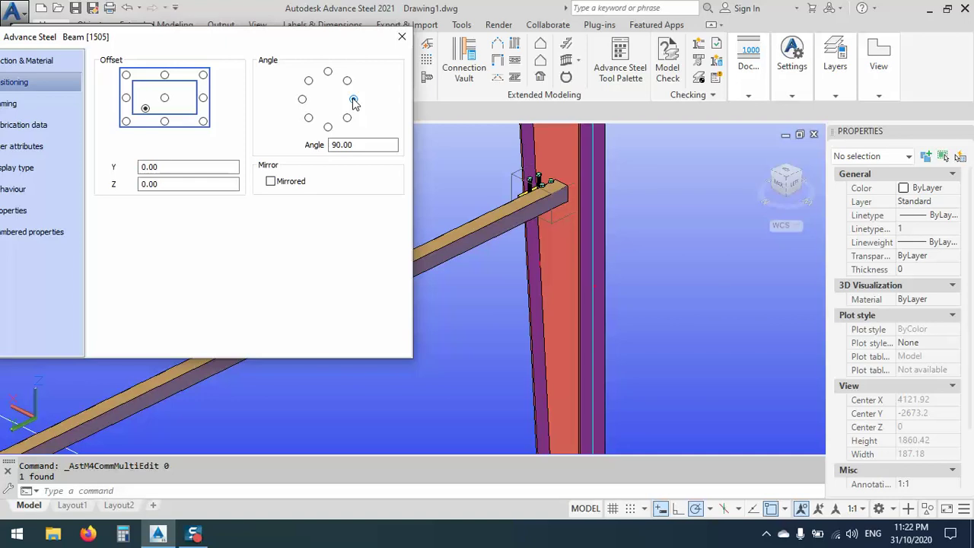
click(328, 127)
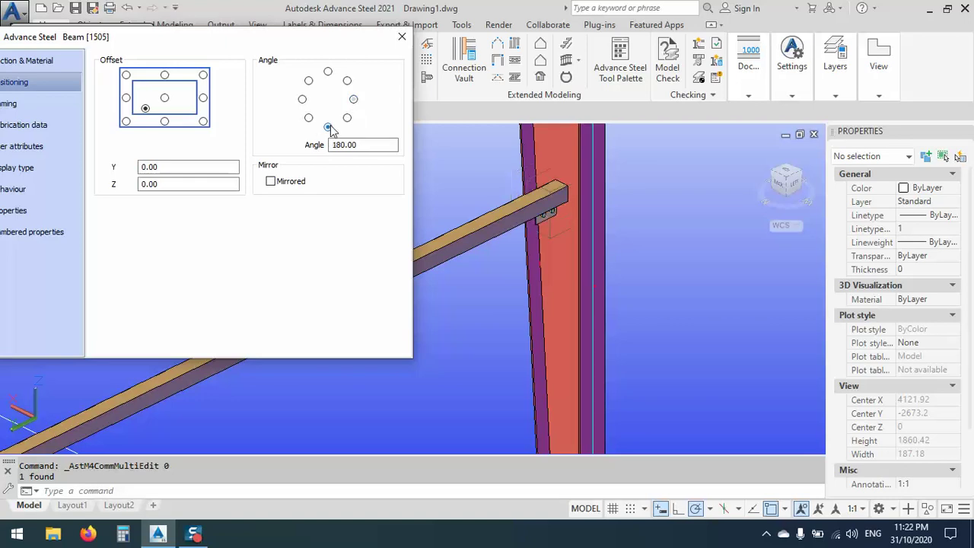
click(303, 101)
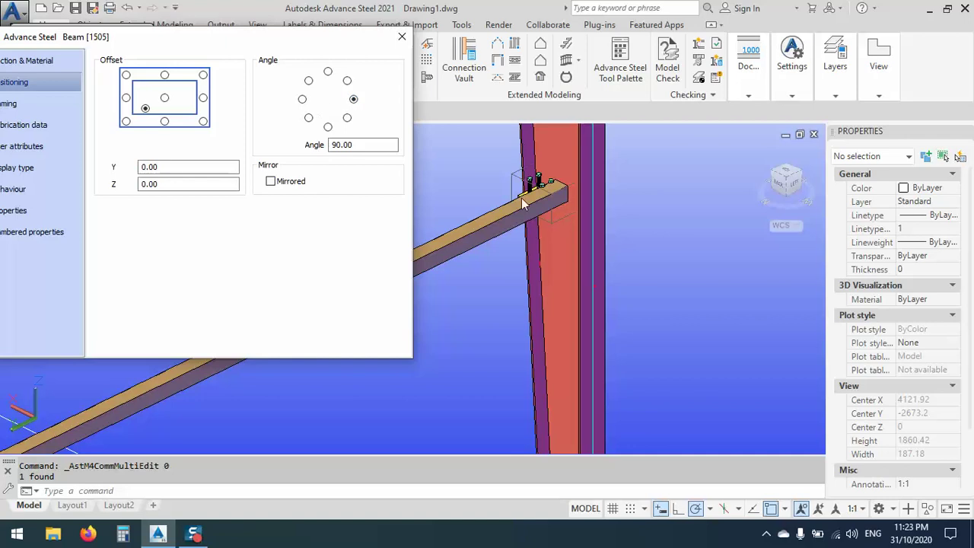
shift+middle_drag(523, 203, 602, 222)
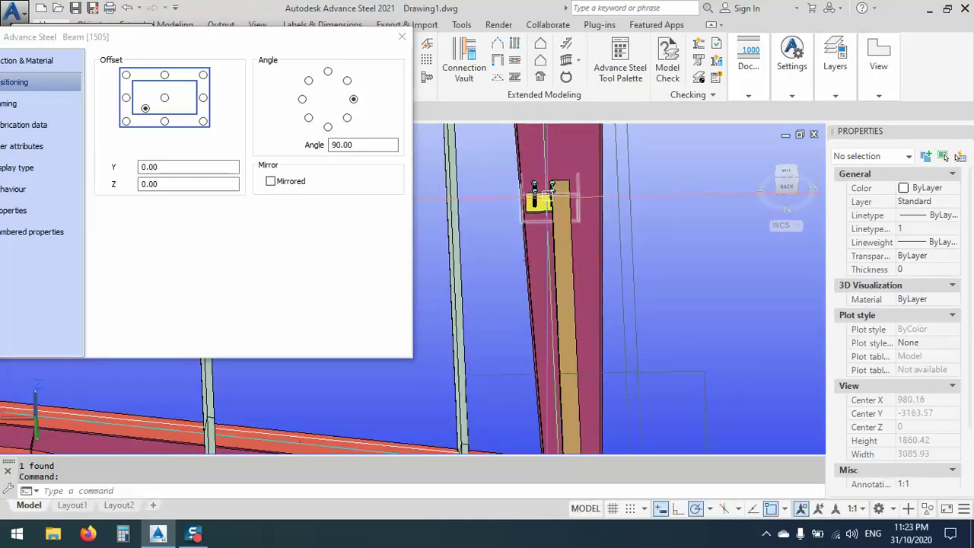
click(403, 37)
Open the joint properties of the fin plate at the tapered column and show its plate layout settings.
scroll(541, 205, up, 5)
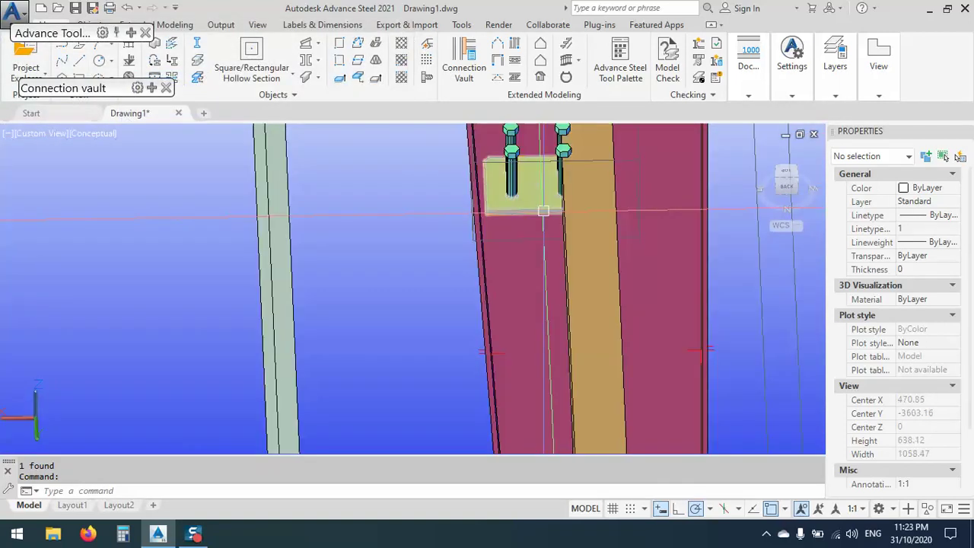
click(544, 211)
scroll(517, 225, down, 2)
right_click(432, 243)
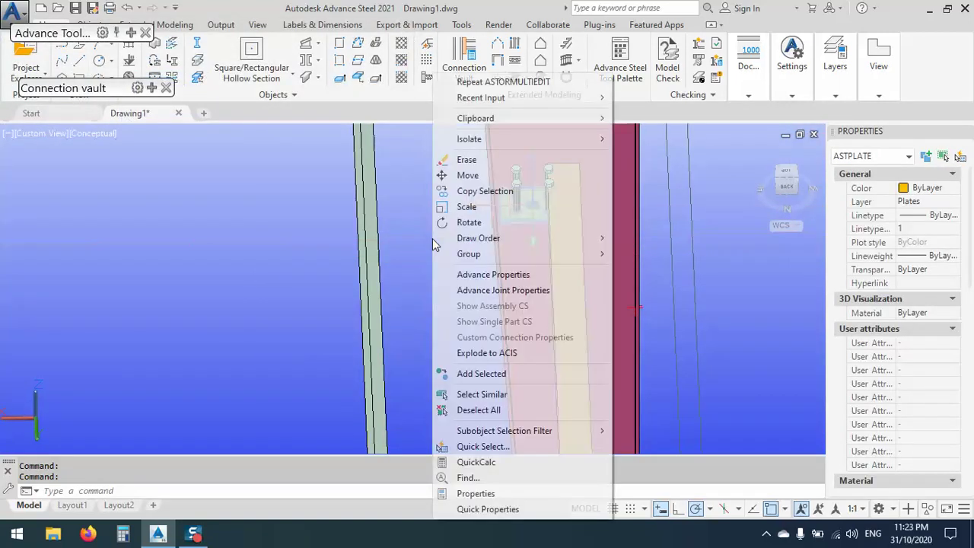
click(491, 290)
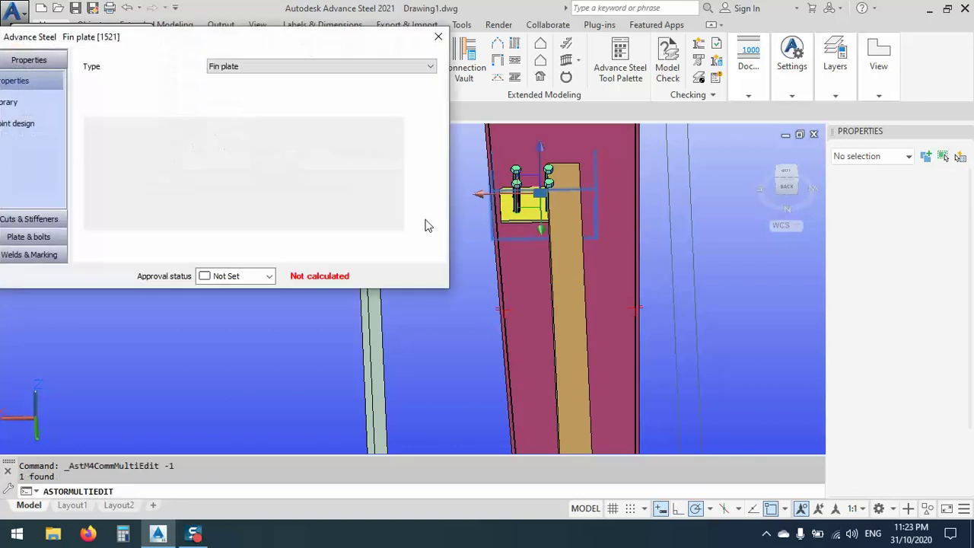
click(174, 200)
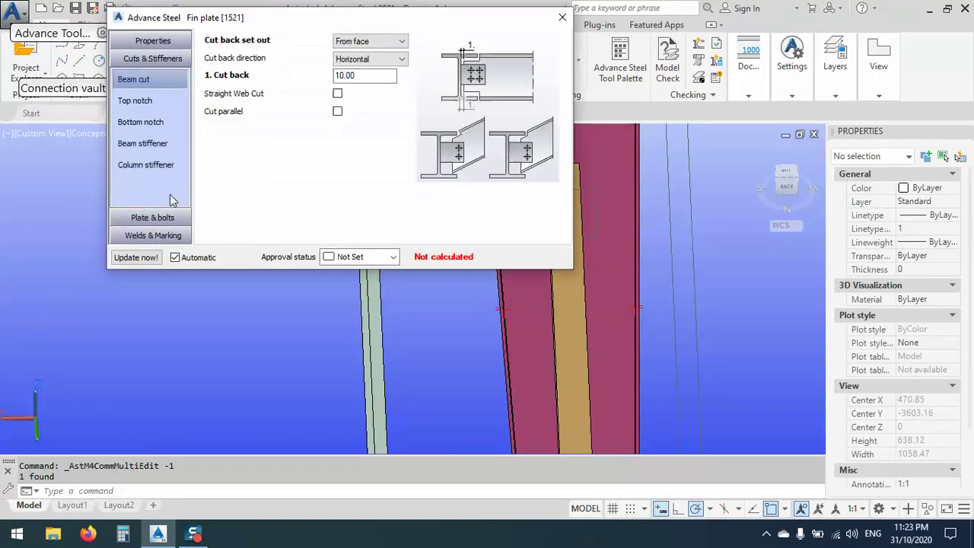
drag(317, 27, 236, 44)
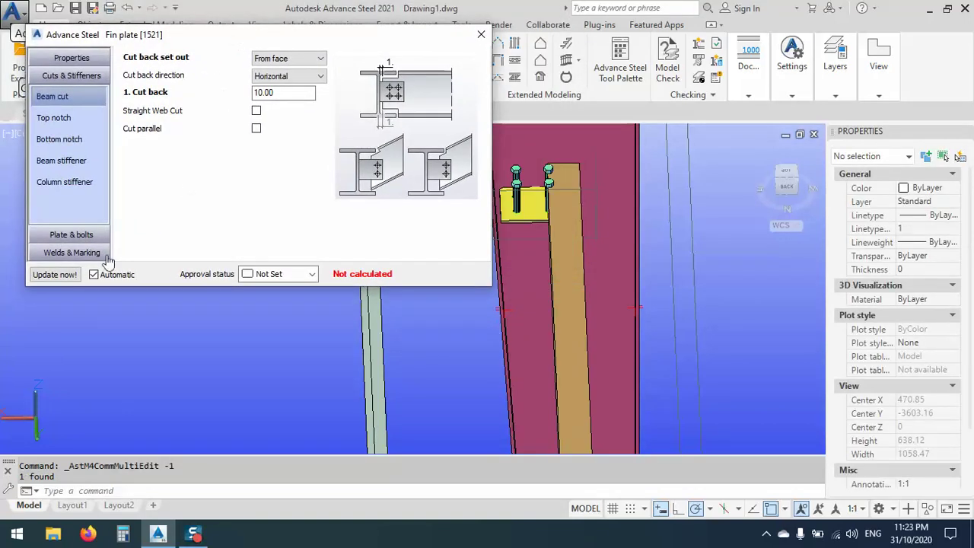
click(60, 236)
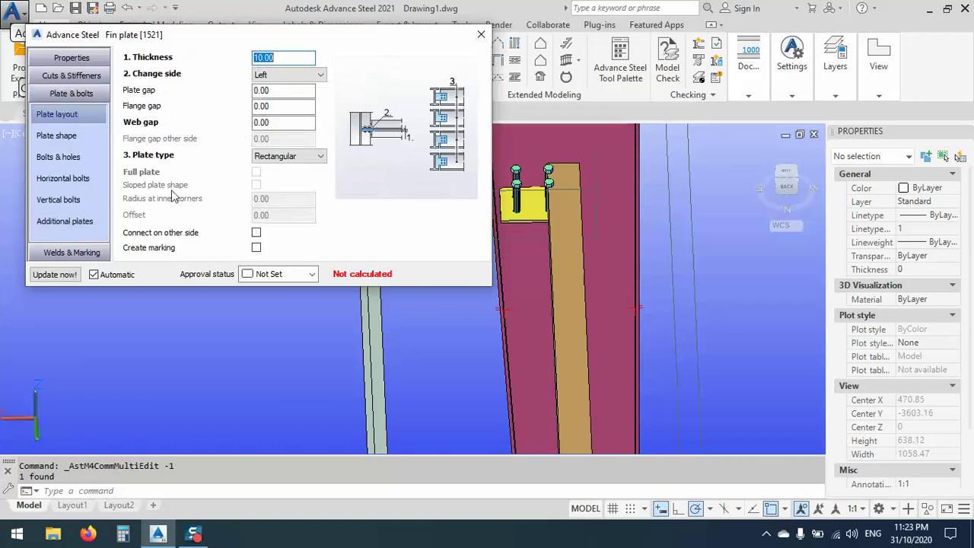
Try the fin plate on the Right side, return it to Left, and set the plate type to Flange both.
click(280, 76)
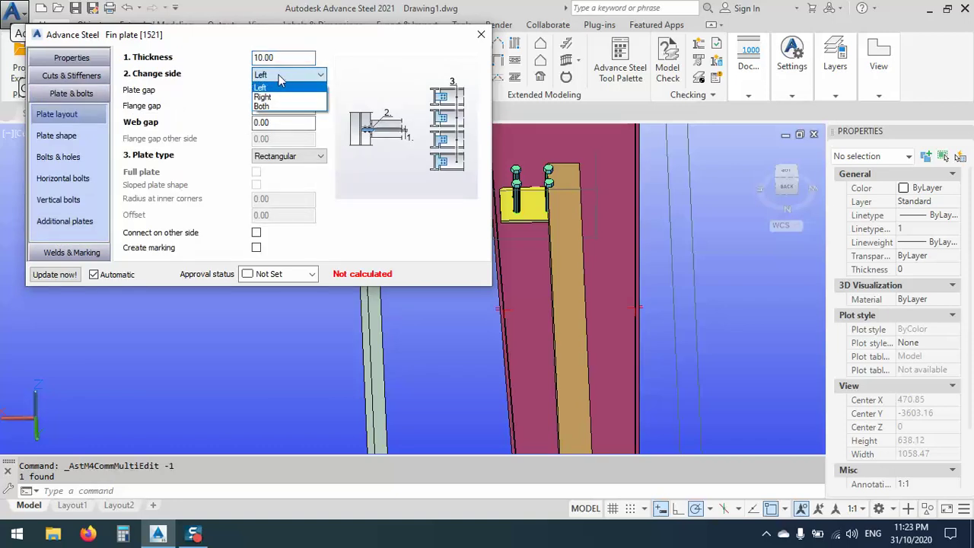
click(274, 99)
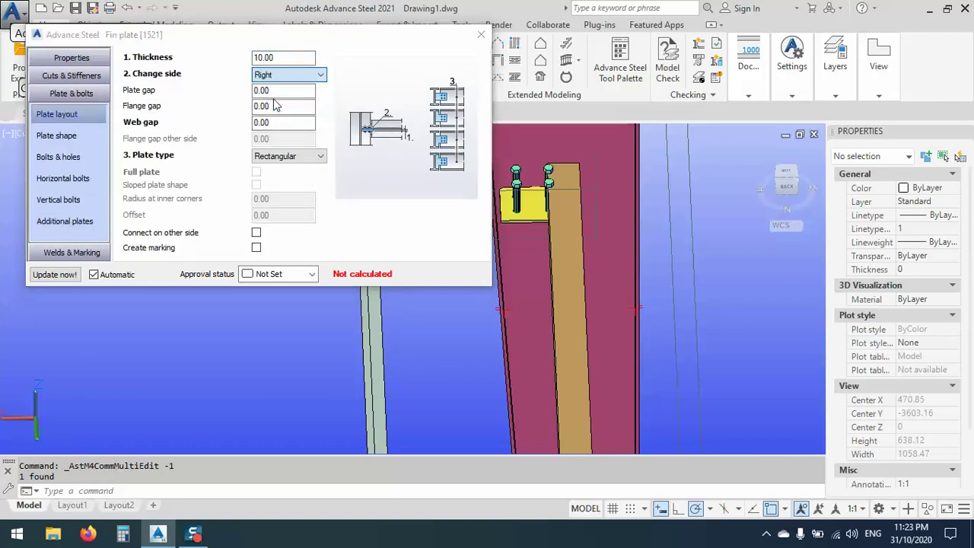
click(280, 74)
click(278, 88)
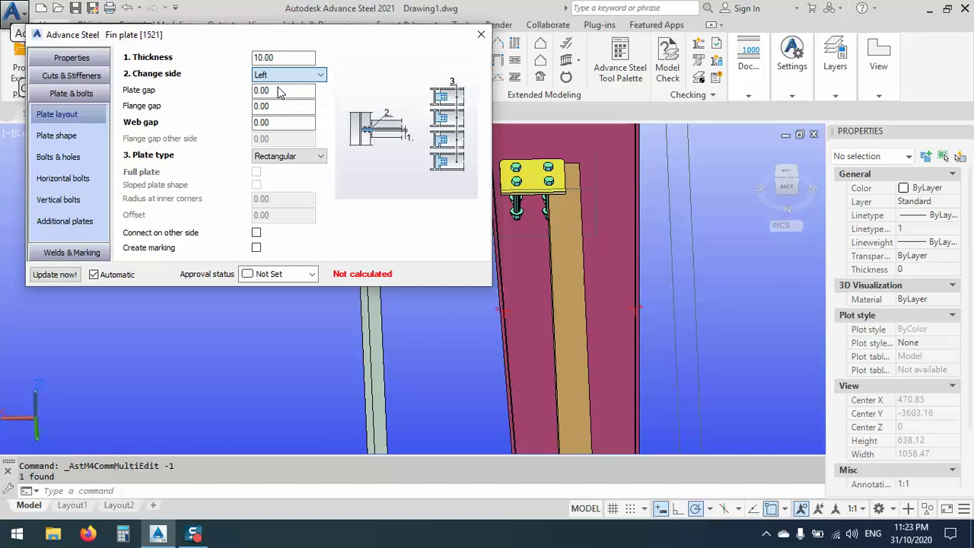
click(280, 156)
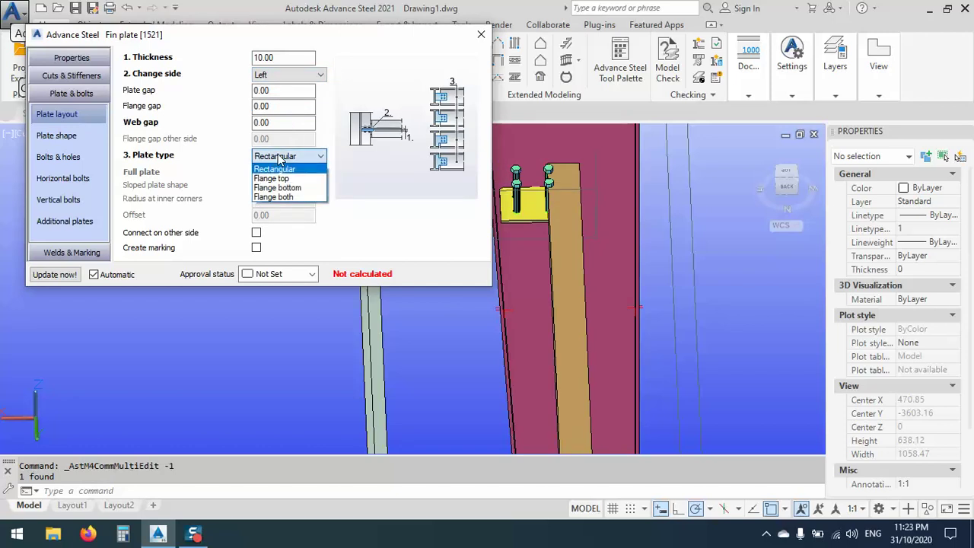
click(276, 197)
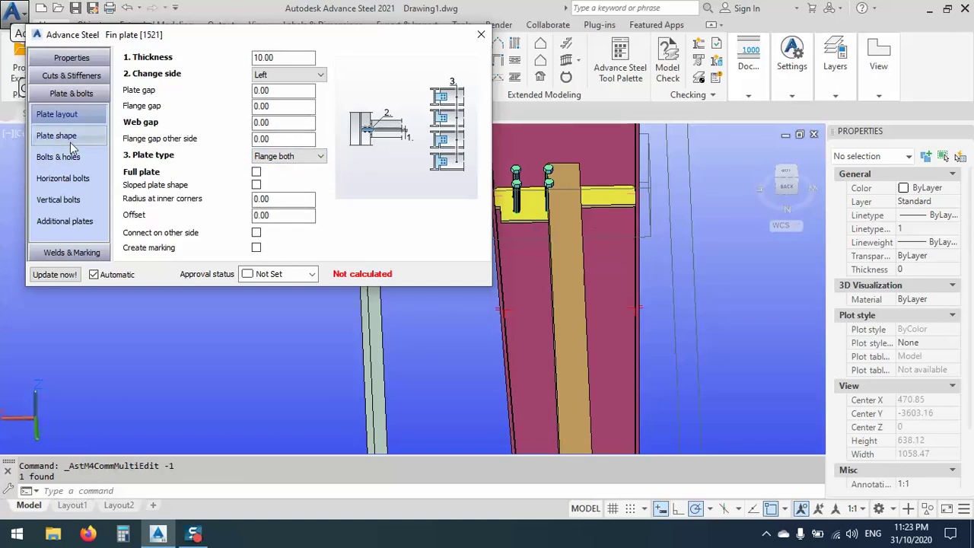
Try a fin plate offset of 20 mm, check it on the model and reset the offset to 0.
click(285, 217)
double_click(285, 218)
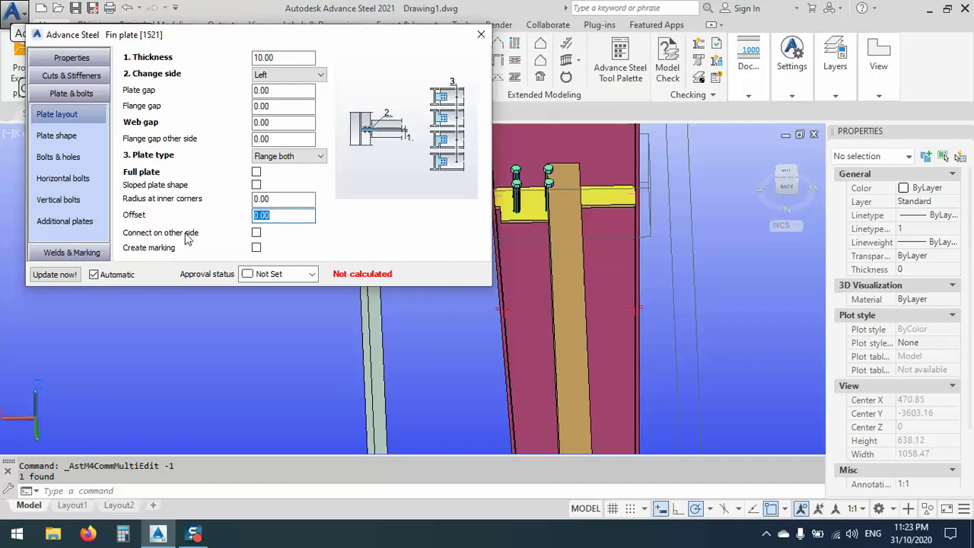
text(20)
key(Return)
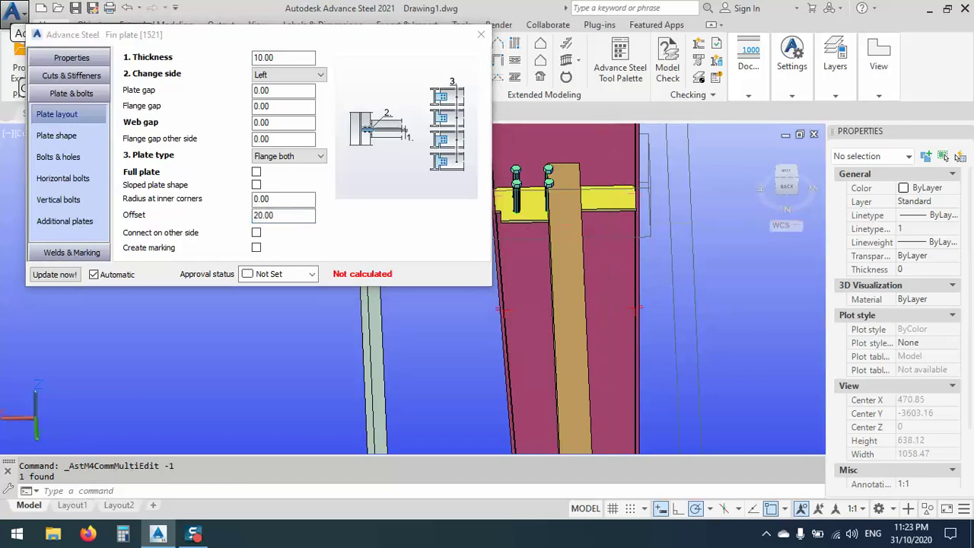
middle_drag(621, 202, 624, 297)
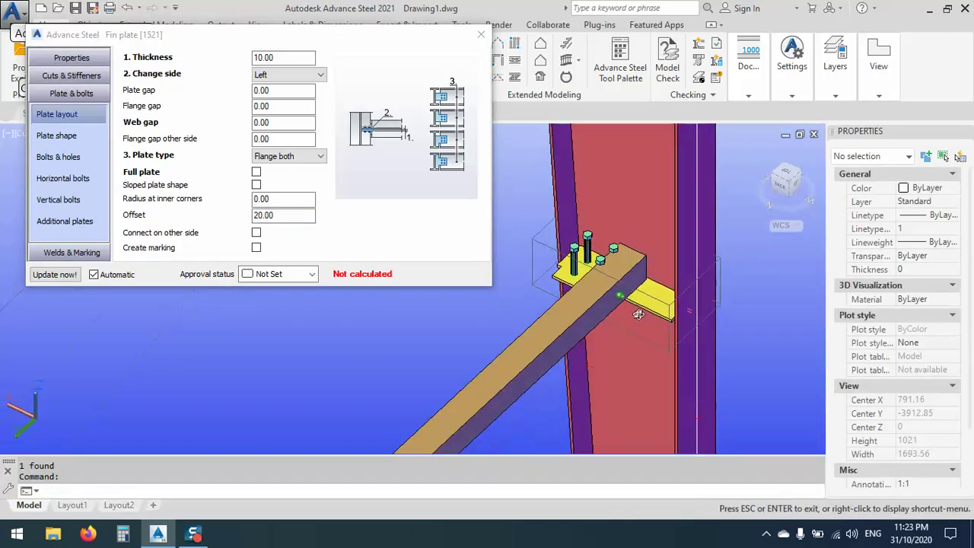
click(282, 215)
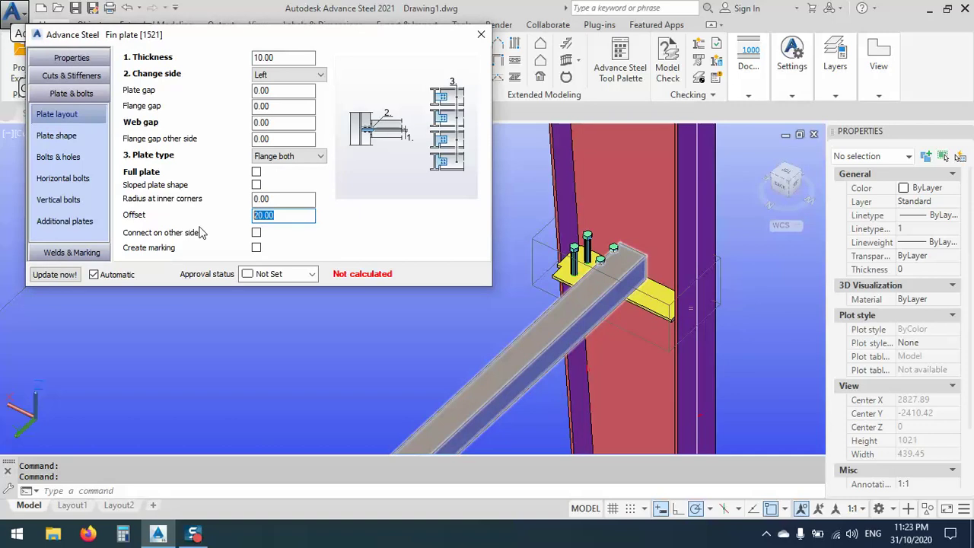
text(0)
key(Return)
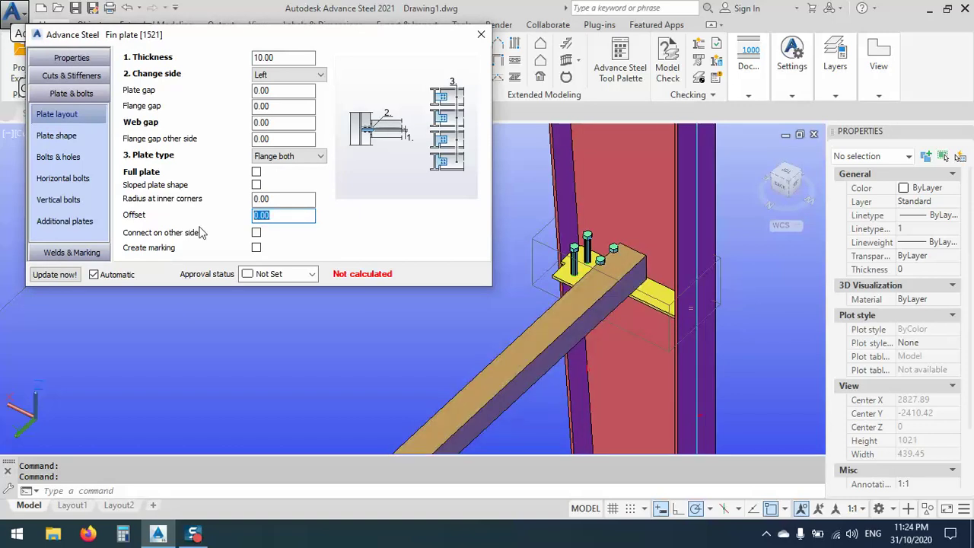
Review the fin plate's shape and bolt settings, and set the horizontal bolts' set out to Beam end.
click(69, 137)
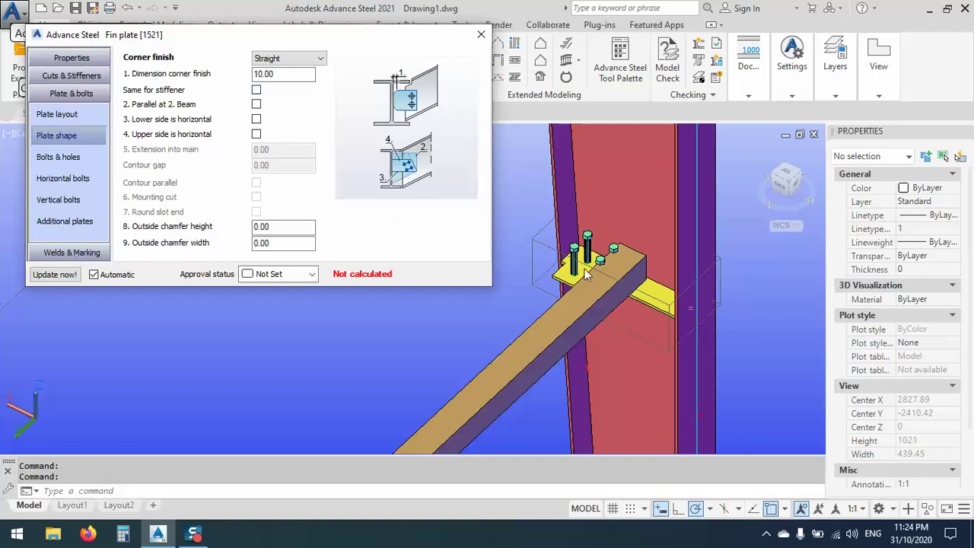
click(66, 157)
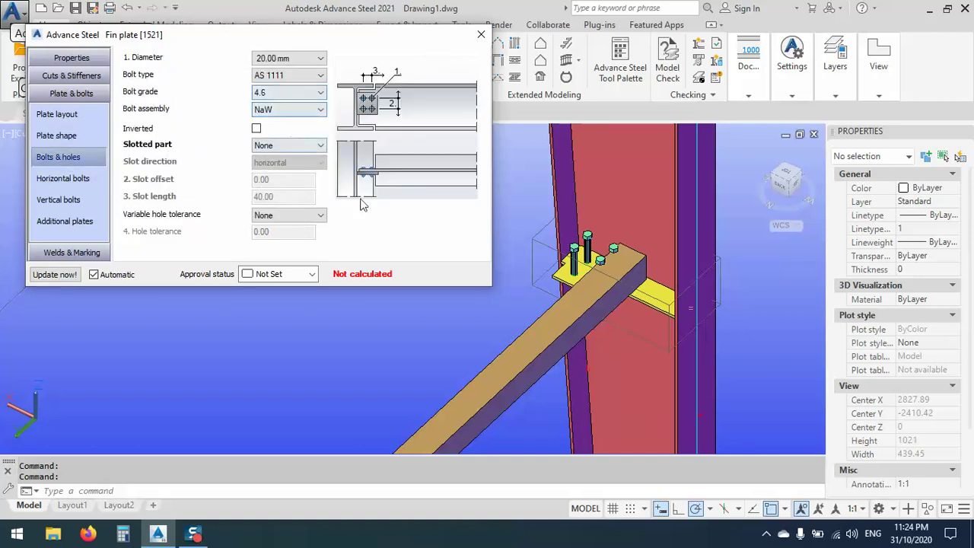
click(70, 178)
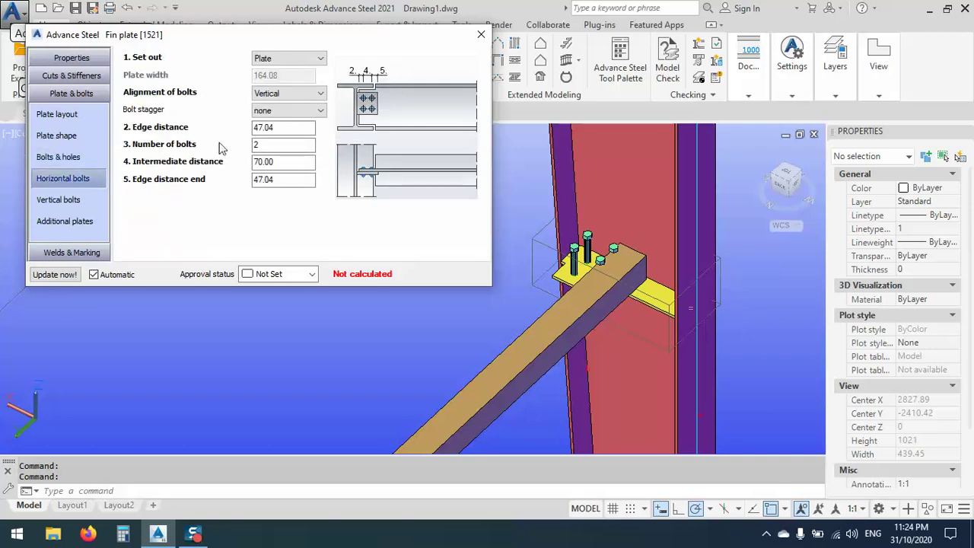
click(276, 61)
click(278, 79)
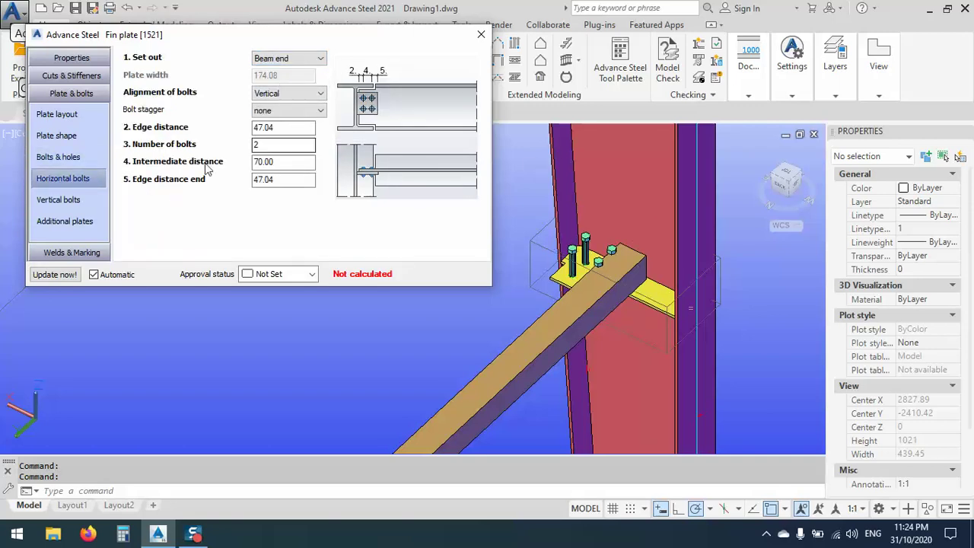
Set the vertical bolts' set out to Middle with a group 1 intermediate distance of 60 mm, and inspect the bolts from below.
click(65, 206)
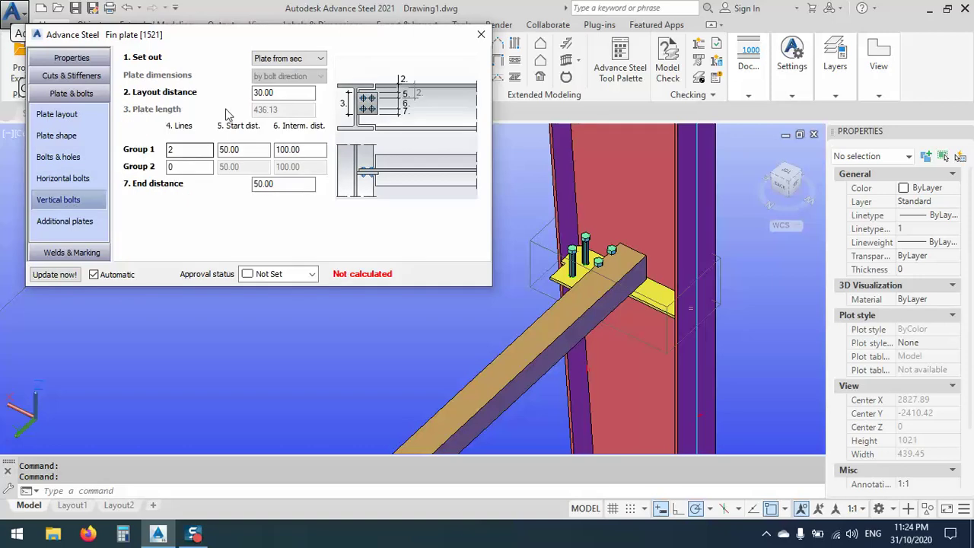
click(319, 59)
click(279, 90)
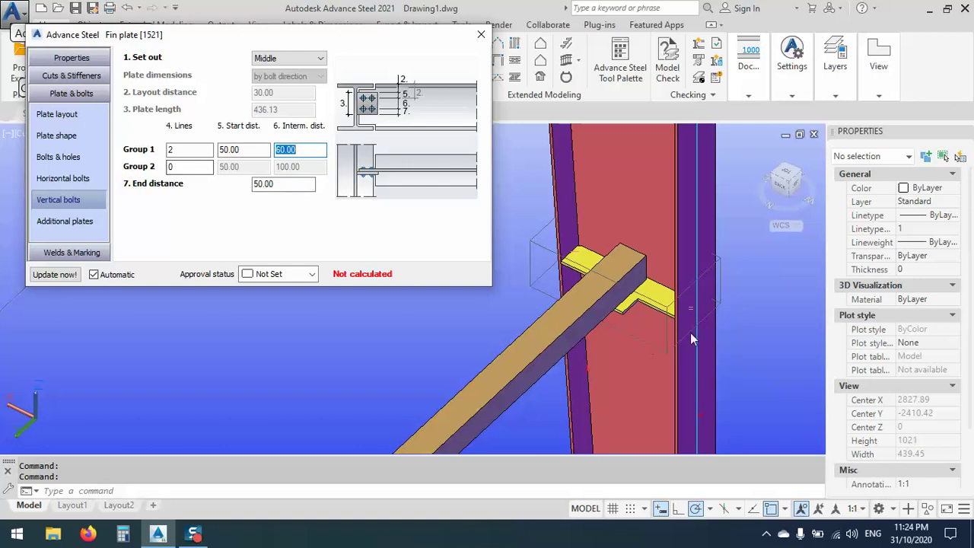
shift+middle_drag(690, 335, 612, 361)
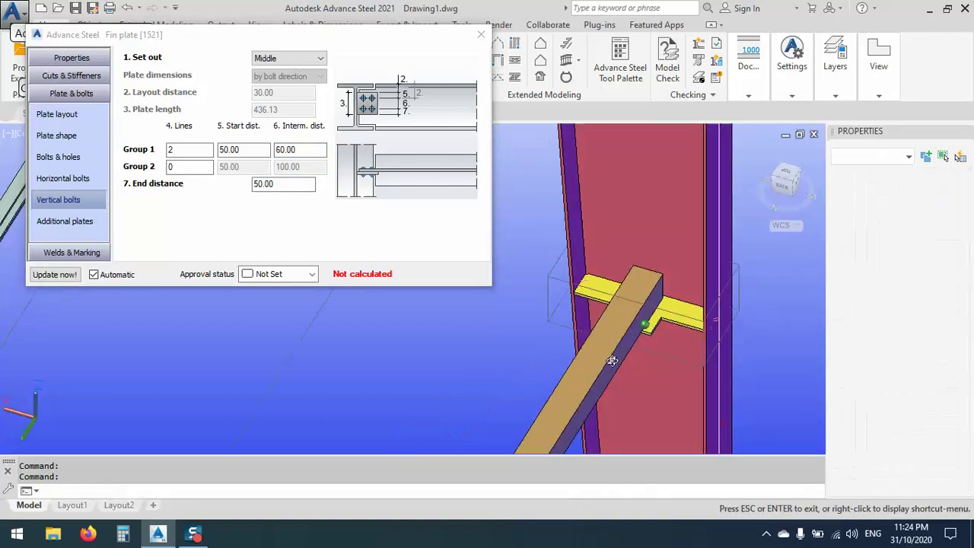
scroll(612, 361, up, 5)
shift+middle_drag(642, 305, 658, 297)
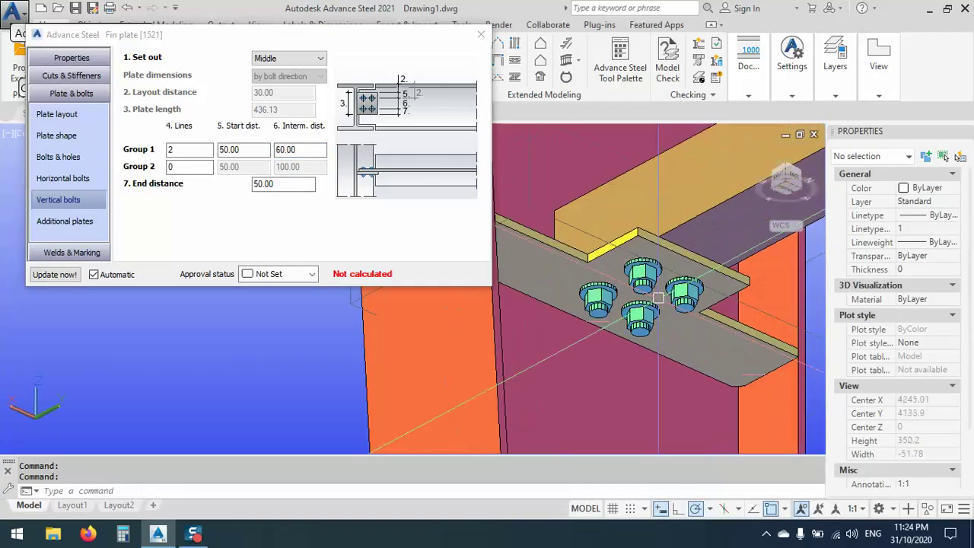
Set both horizontal bolt edge distances to 40 mm and, after trying 100 mm, the group 1 vertical start distance to 40 mm.
click(85, 180)
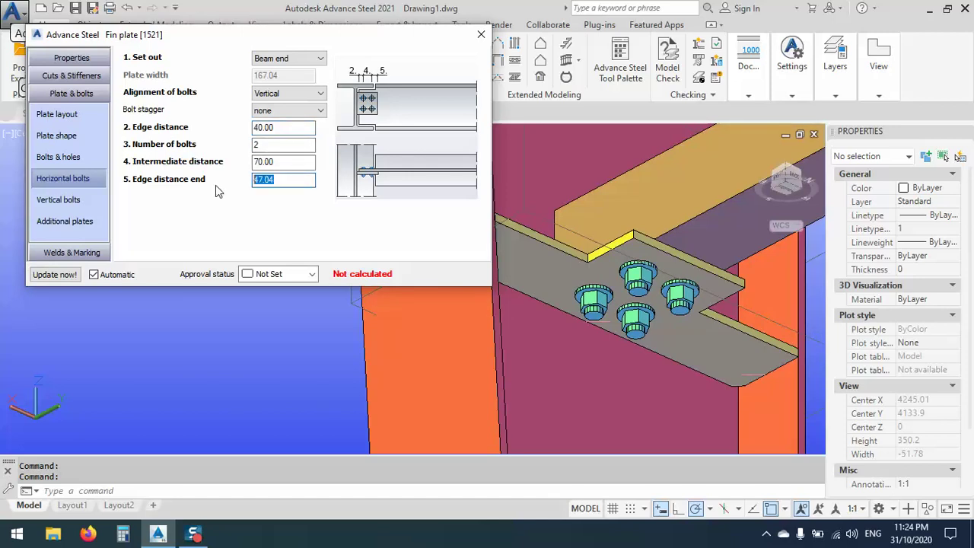
text(40)
click(99, 203)
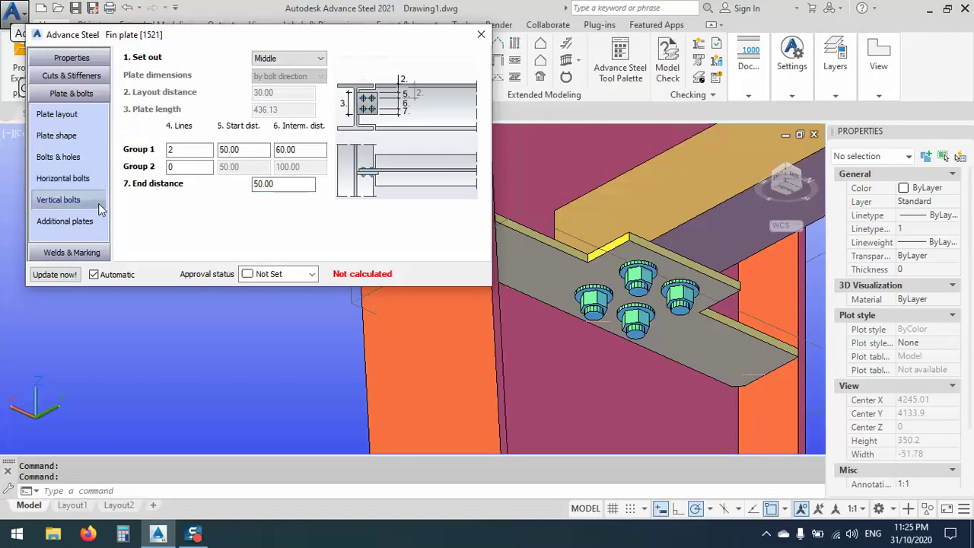
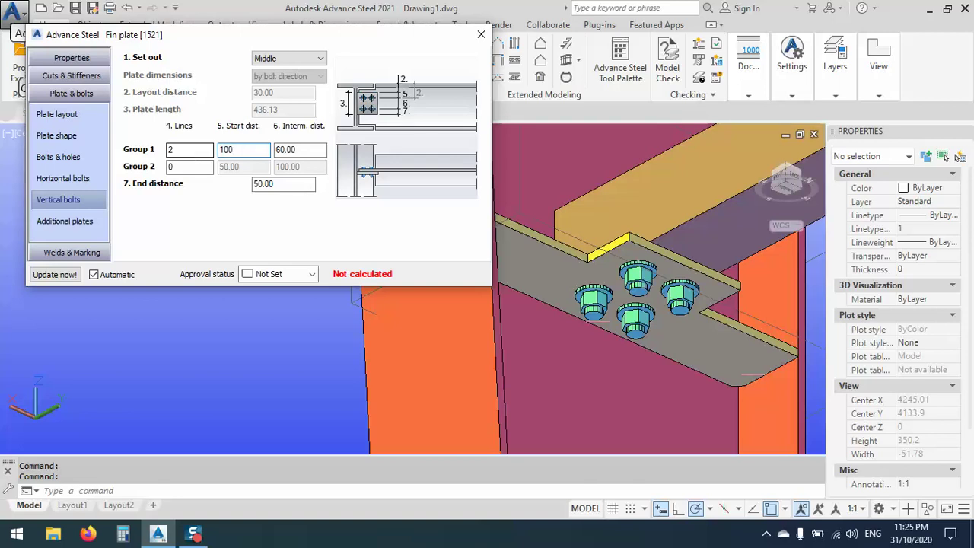
key(Return)
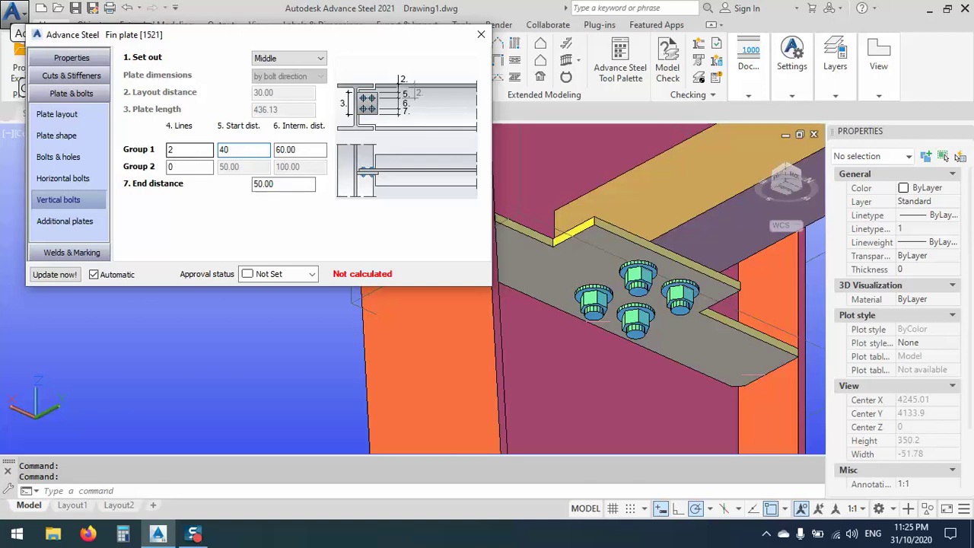
key(Return)
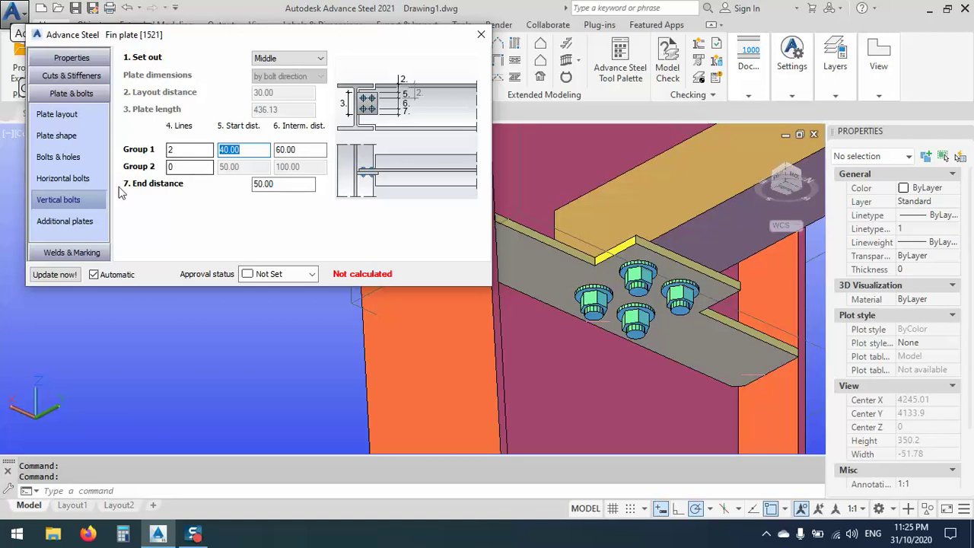
Try the bolt stagger next column +1, set it to next column -1, and close the fin plate settings.
click(78, 191)
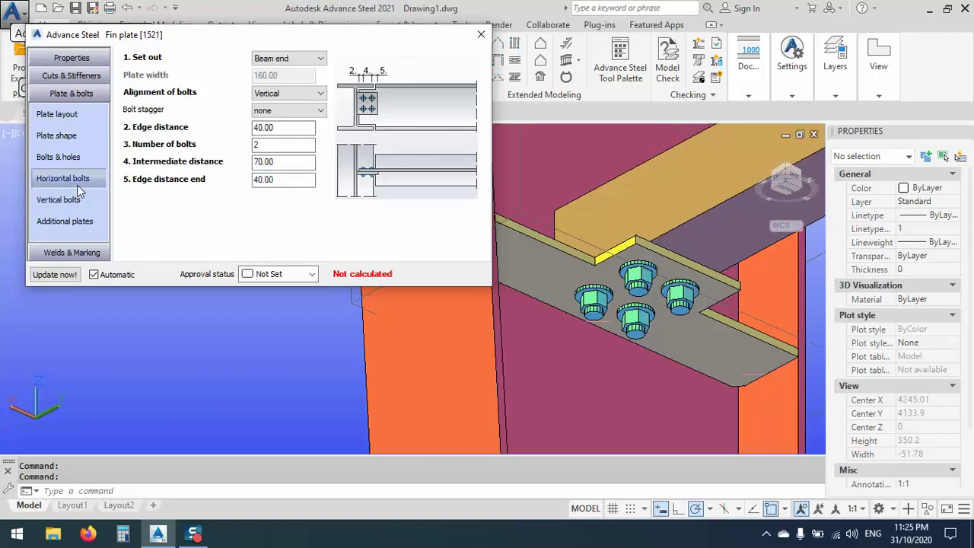
click(286, 113)
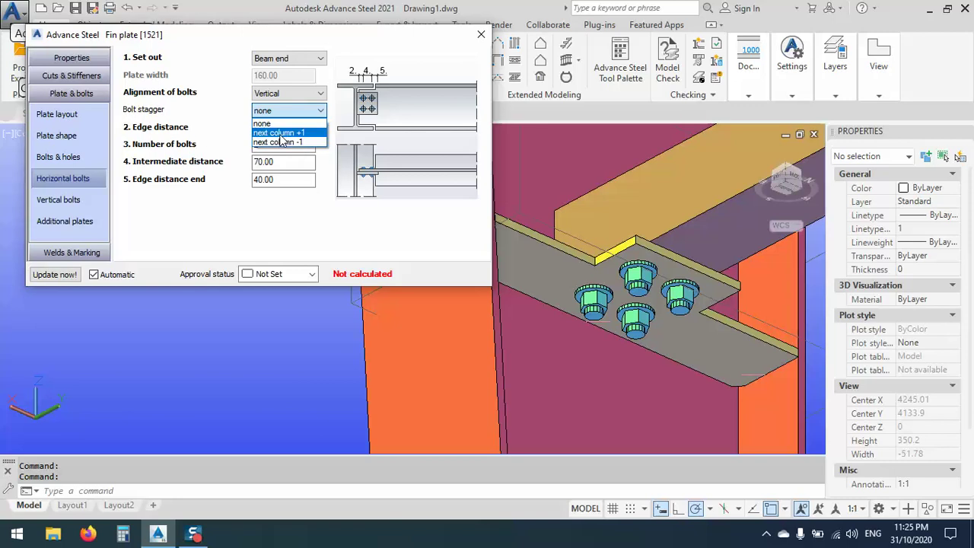
click(279, 134)
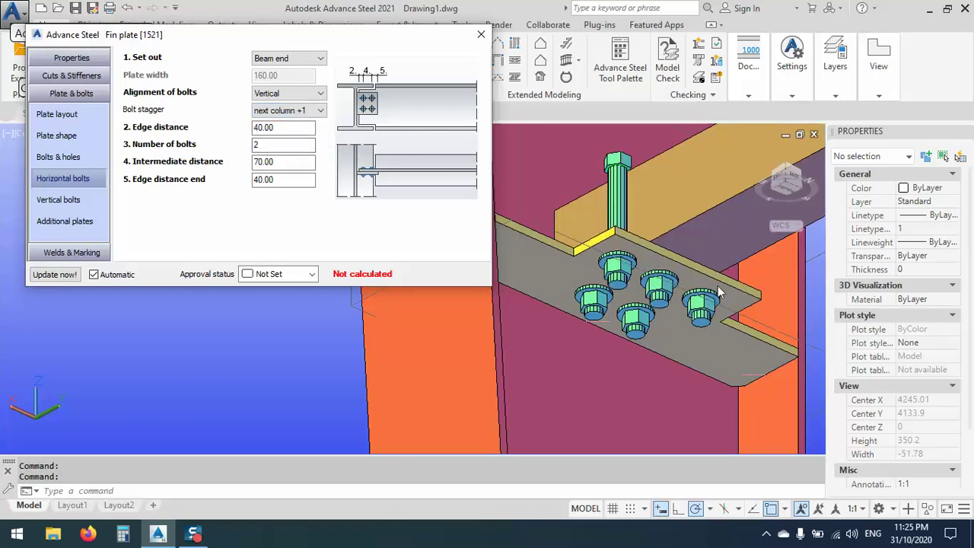
click(289, 111)
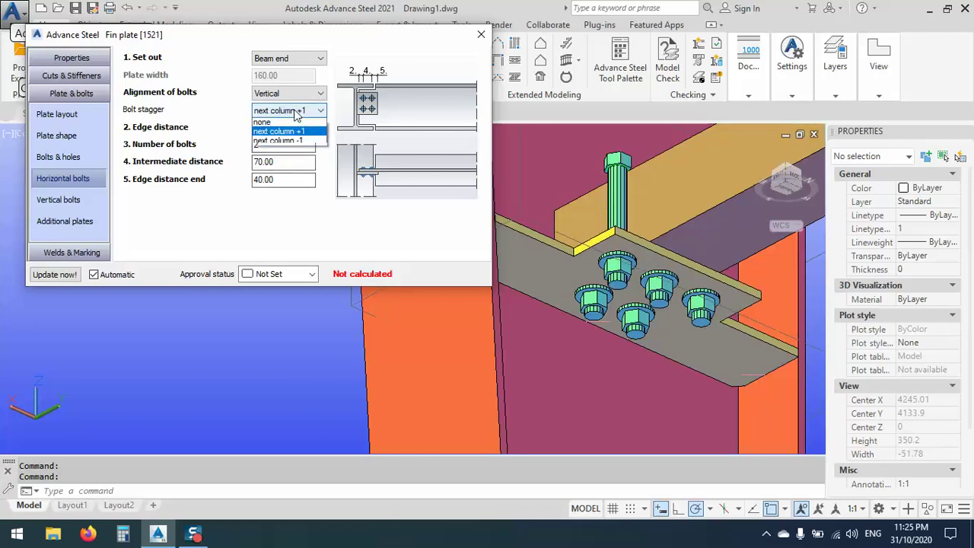
click(287, 143)
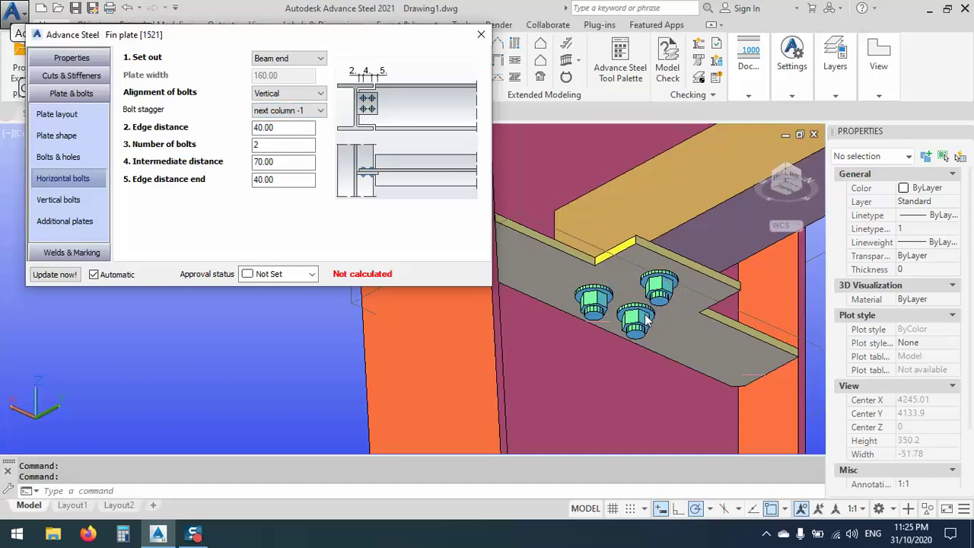
click(481, 34)
scroll(493, 220, down, 6)
mouse_move(493, 220)
shift+middle_down()
mouse_move(495, 326)
mouse_move(407, 354)
mouse_move(464, 212)
mouse_move(359, 239)
mouse_move(347, 236)
mouse_move(350, 190)
mouse_move(488, 213)
shift+middle_up()
scroll(464, 211, up, 5)
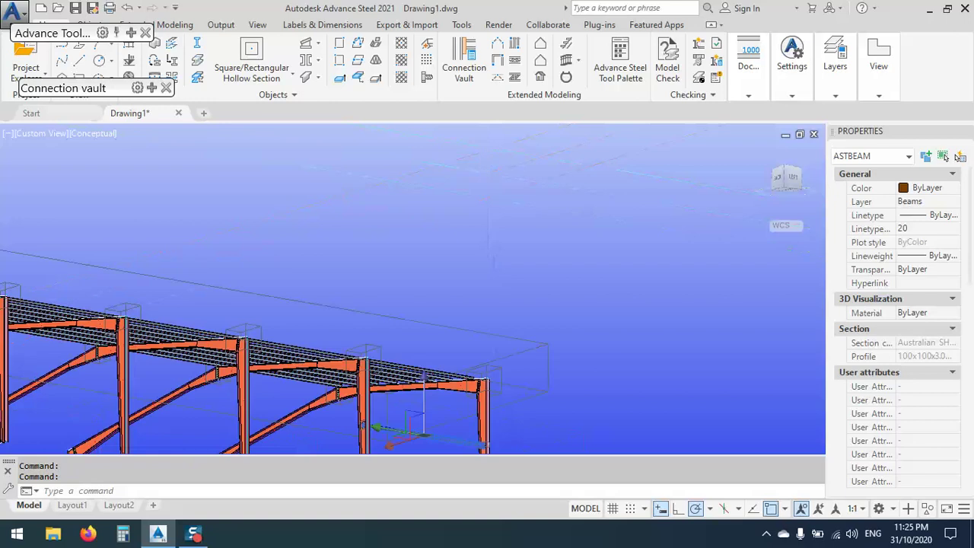
Inspect the fin plate and its bolts under the side beam at the tapered column, and clear the selection.
scroll(487, 356, up, 8)
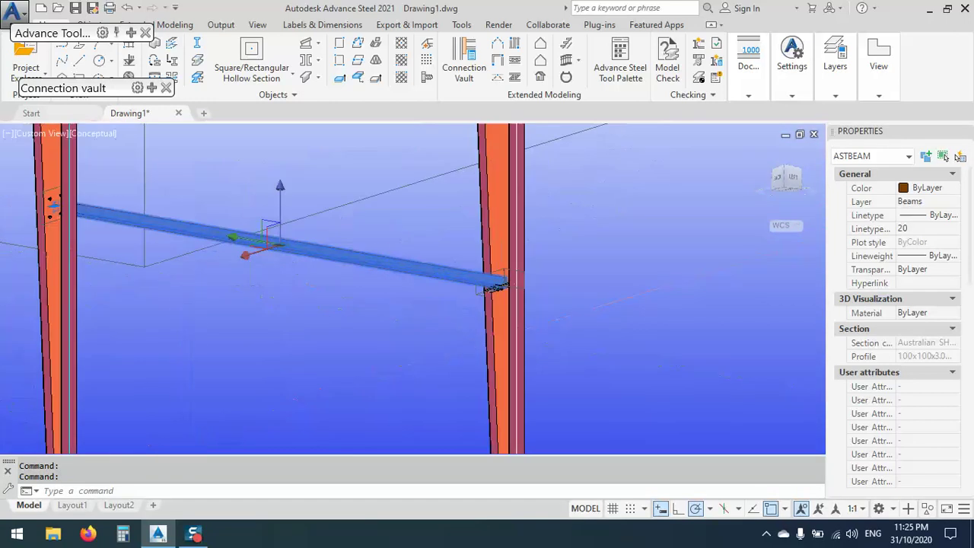
scroll(487, 289, up, 2)
shift+middle_drag(456, 274, 448, 255)
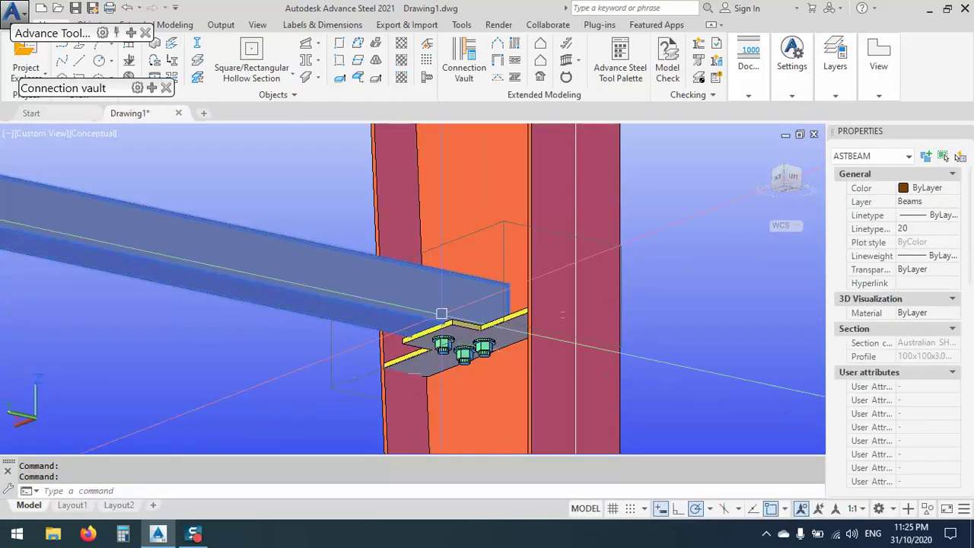
scroll(451, 281, down, 5)
shift+middle_drag(326, 270, 369, 320)
scroll(259, 316, down, 3)
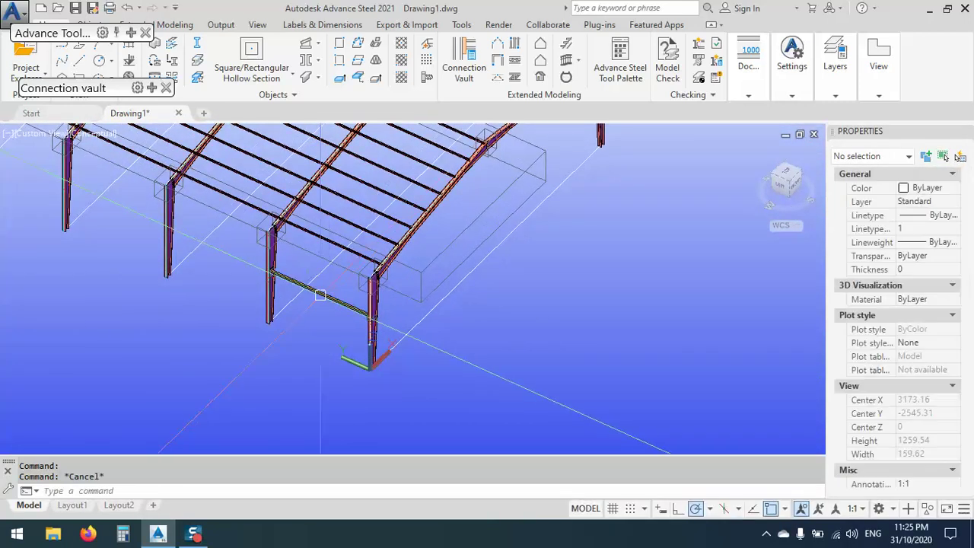
Create a 100x100x3.0 SHS beam between the base corners of the two tapered columns in the next bay.
scroll(310, 290, up, 10)
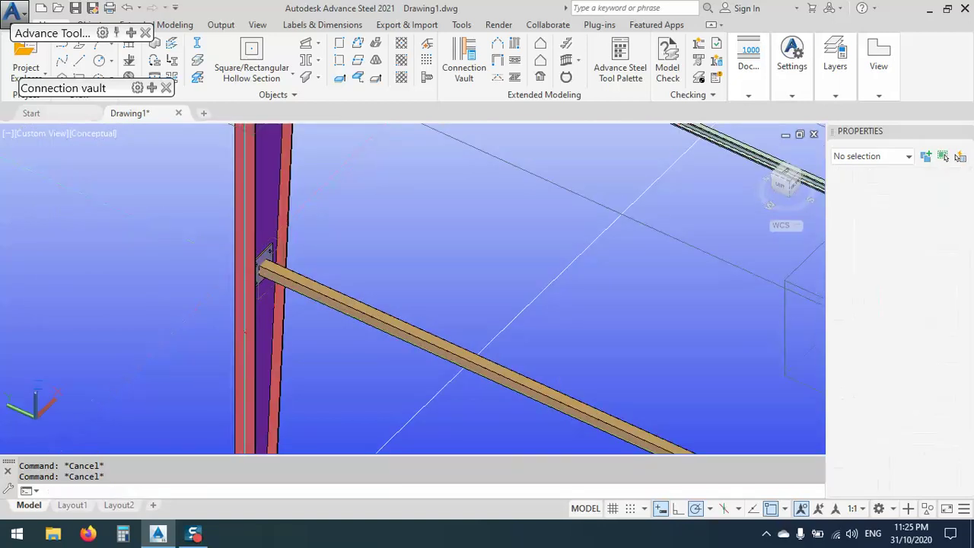
middle_drag(239, 284, 499, 305)
click(252, 51)
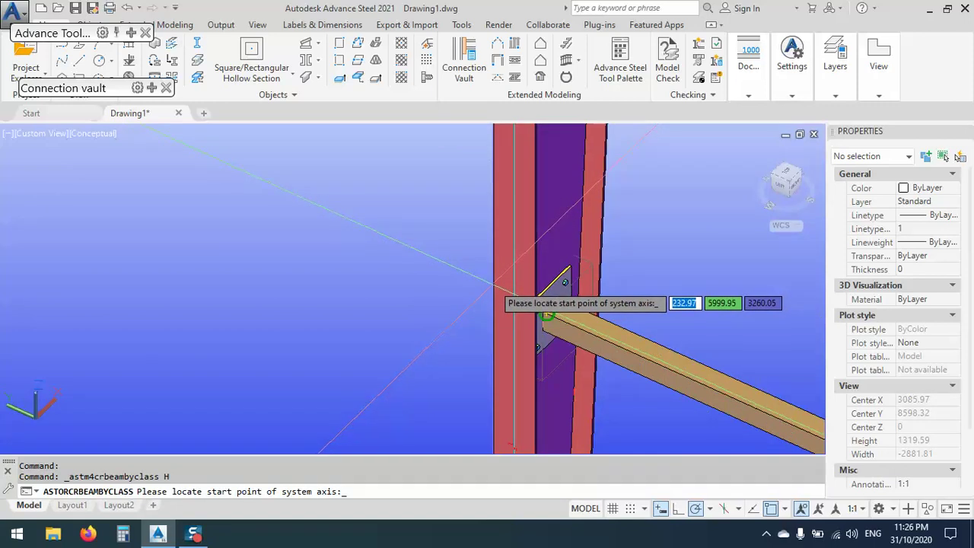
scroll(503, 361, down, 3)
scroll(502, 361, up, 6)
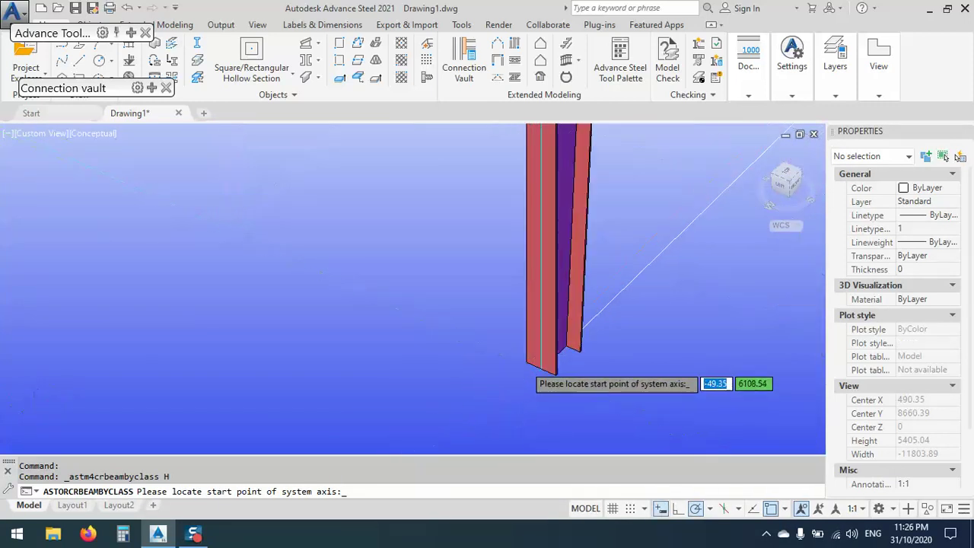
click(527, 365)
scroll(526, 365, down, 2)
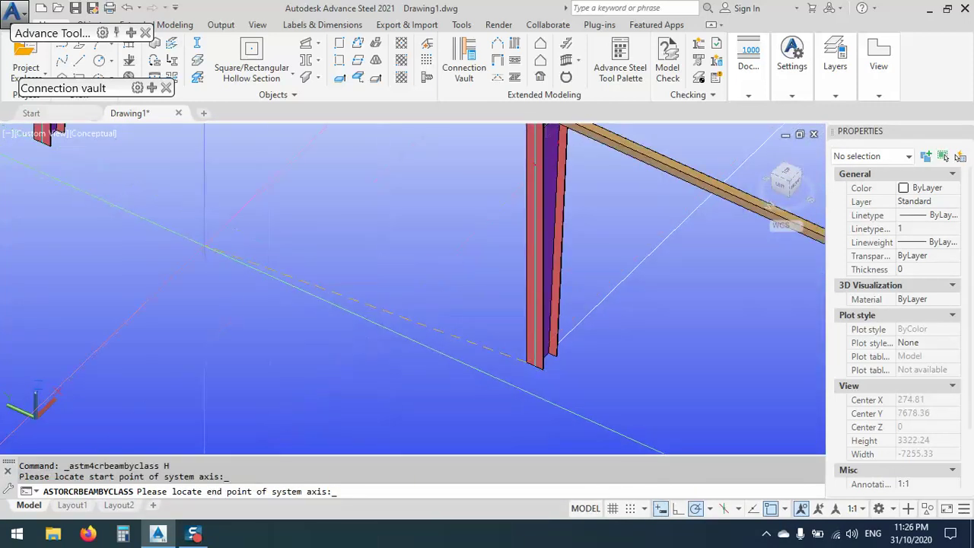
middle_drag(685, 449, 492, 388)
scroll(358, 300, up, 3)
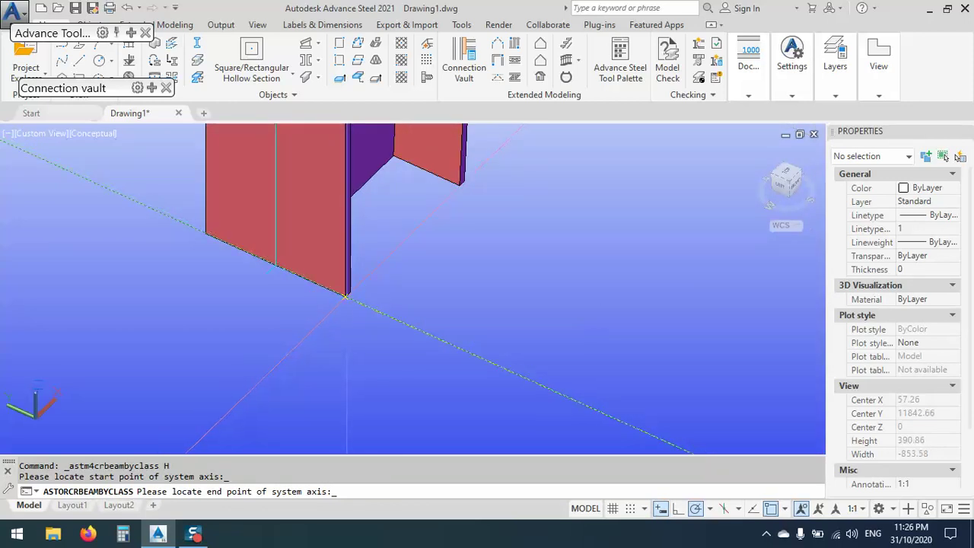
scroll(344, 295, up, 3)
click(344, 295)
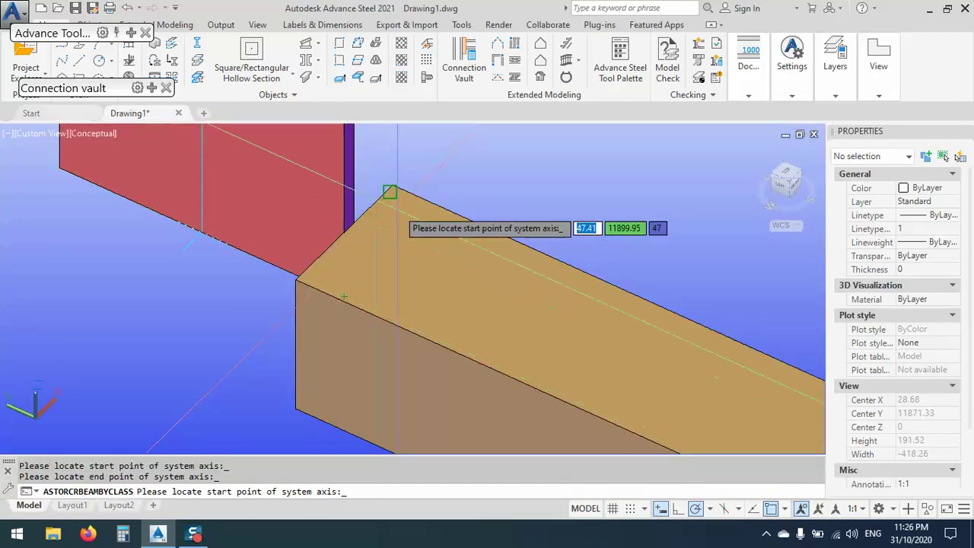
scroll(355, 231, down, 2)
key(Return)
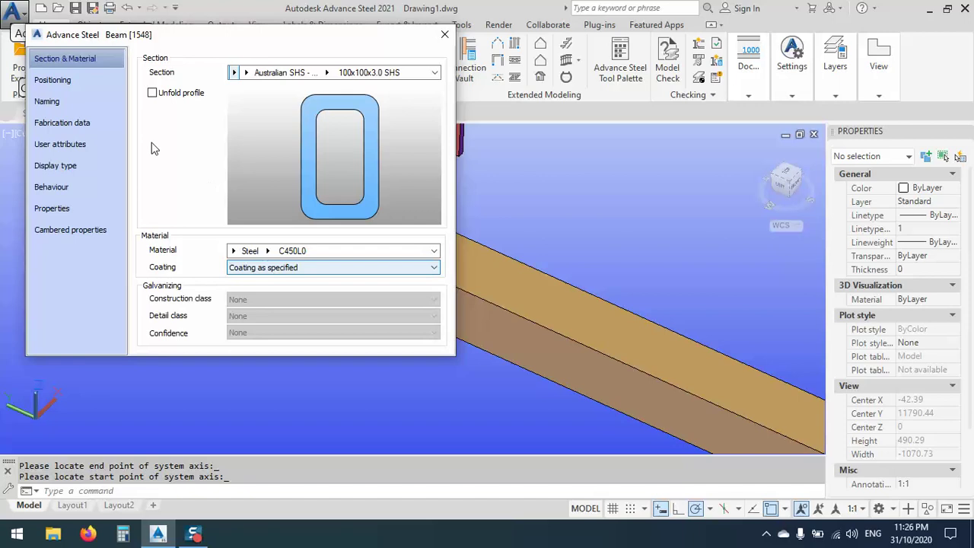
Compare the offset reference points on the new beam's right edge and set its positioning to the bottom-right corner.
click(54, 80)
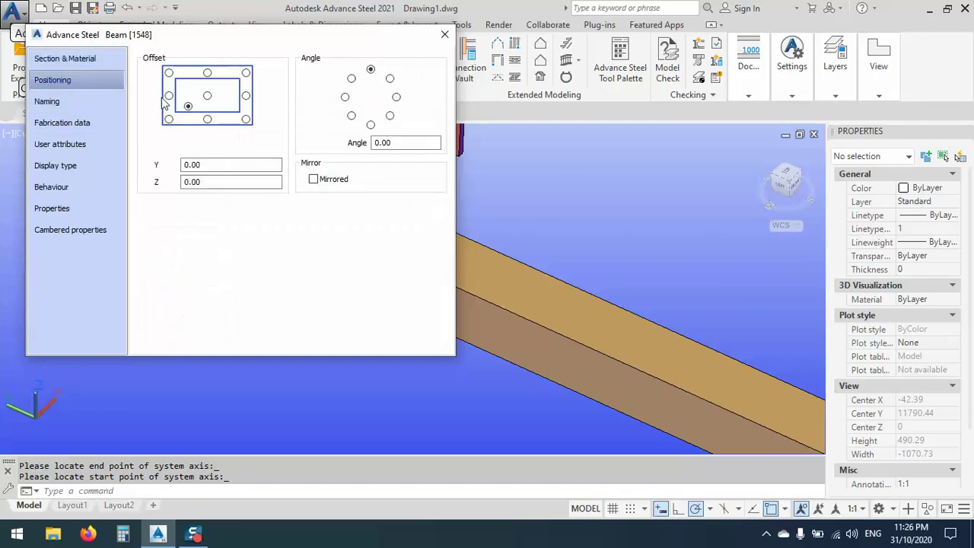
click(245, 119)
drag(344, 37, 191, 92)
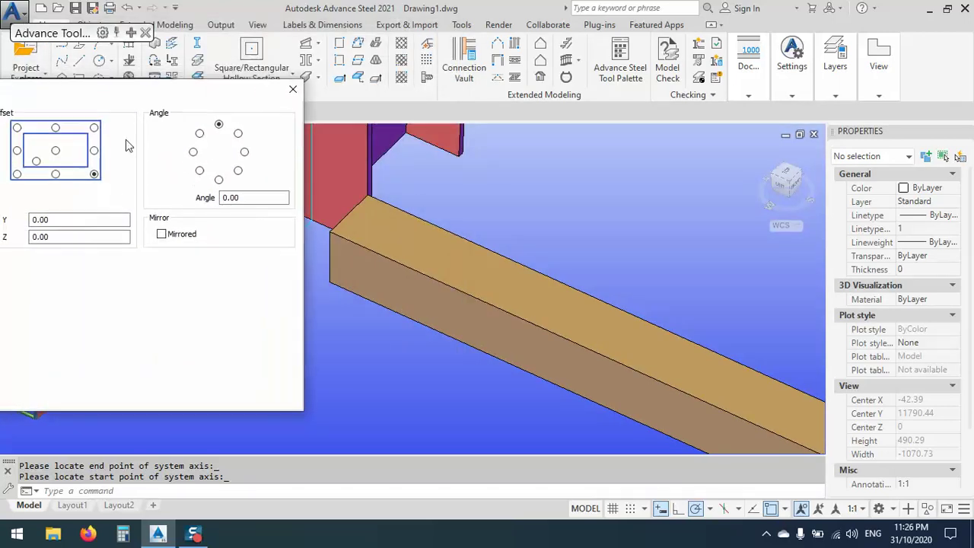
click(93, 151)
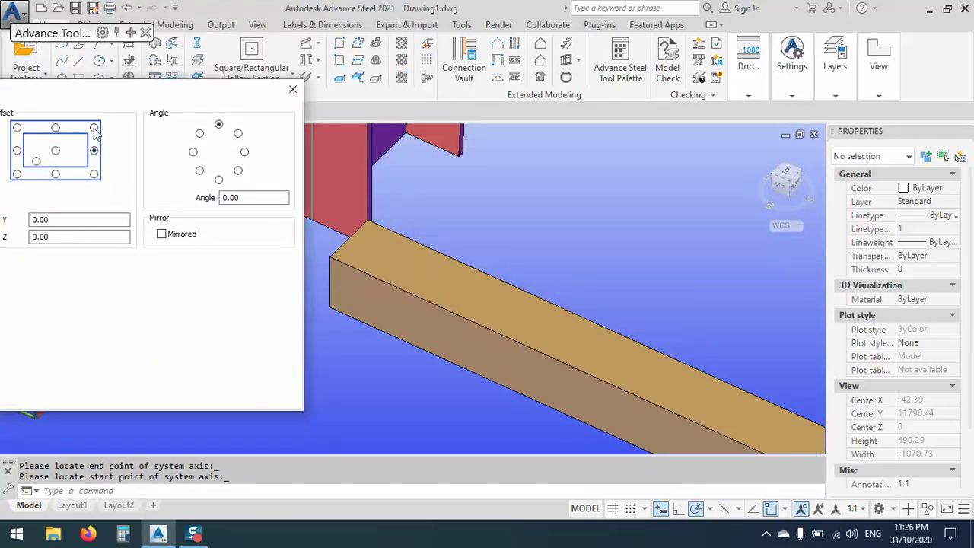
click(93, 128)
click(94, 174)
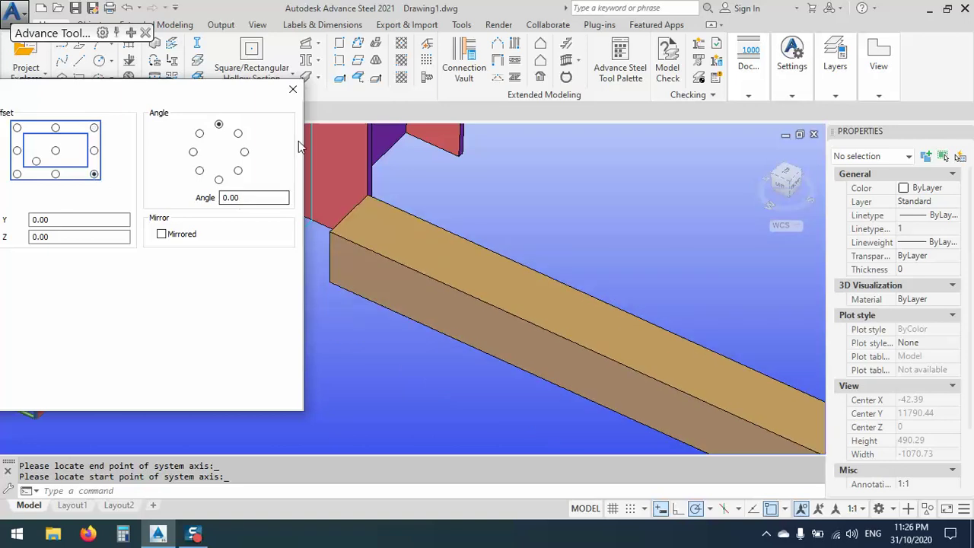
click(293, 91)
Move the new SHS beam straight up in Z from the column bases to partway up the columns.
scroll(364, 297, down, 5)
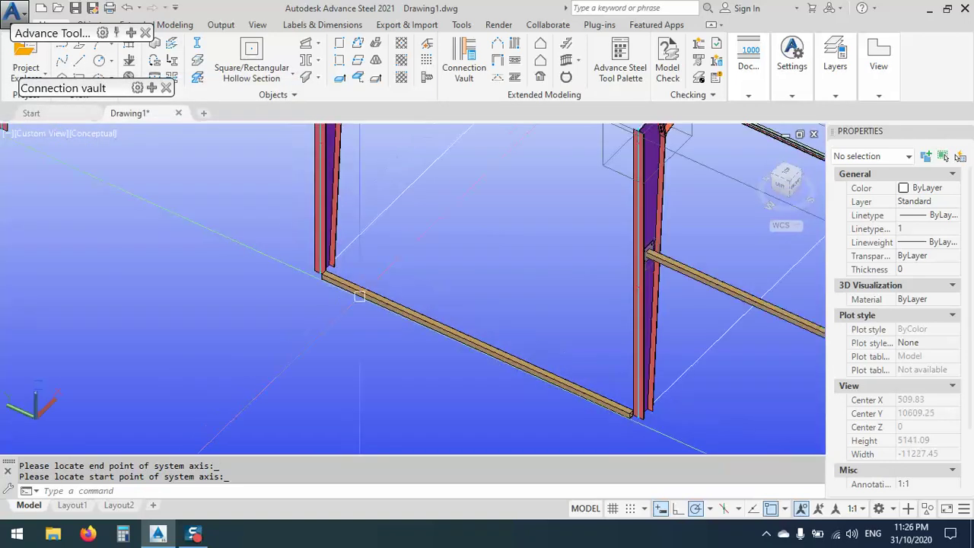
scroll(364, 297, up, 3)
click(363, 298)
text(m)
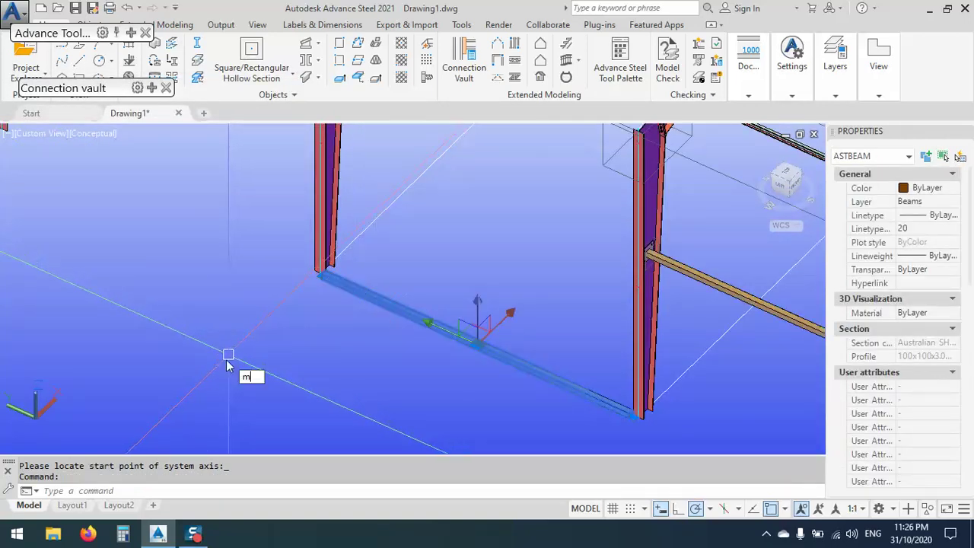
key(Return)
click(227, 364)
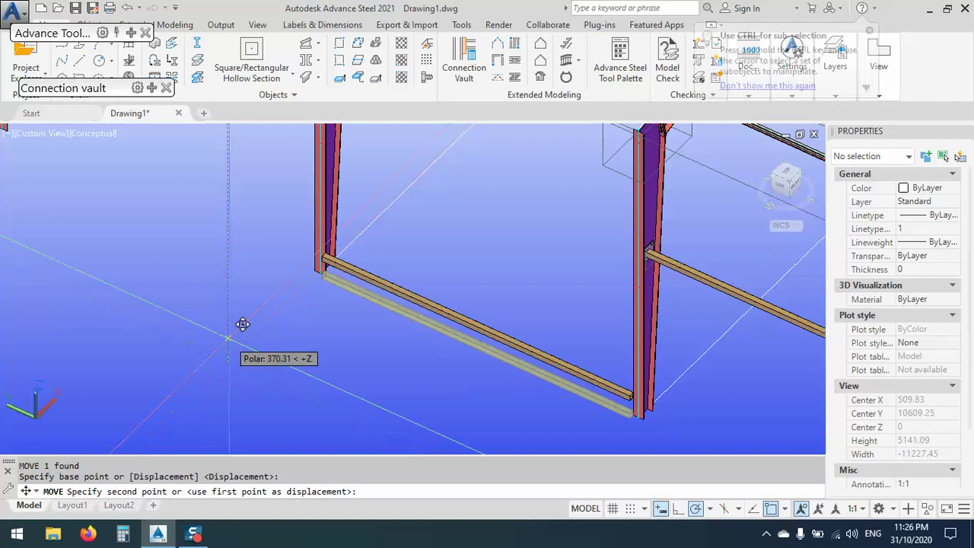
click(247, 257)
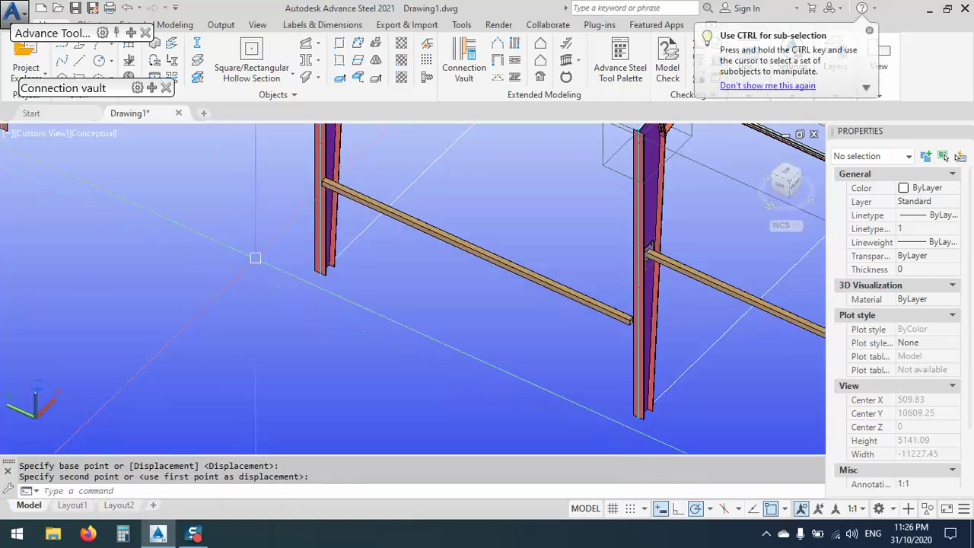
Examine from above and behind how the raised beam's end sits against the column's web and outer flange.
shift+middle_drag(395, 305, 620, 261)
scroll(579, 289, up, 3)
scroll(553, 212, up, 5)
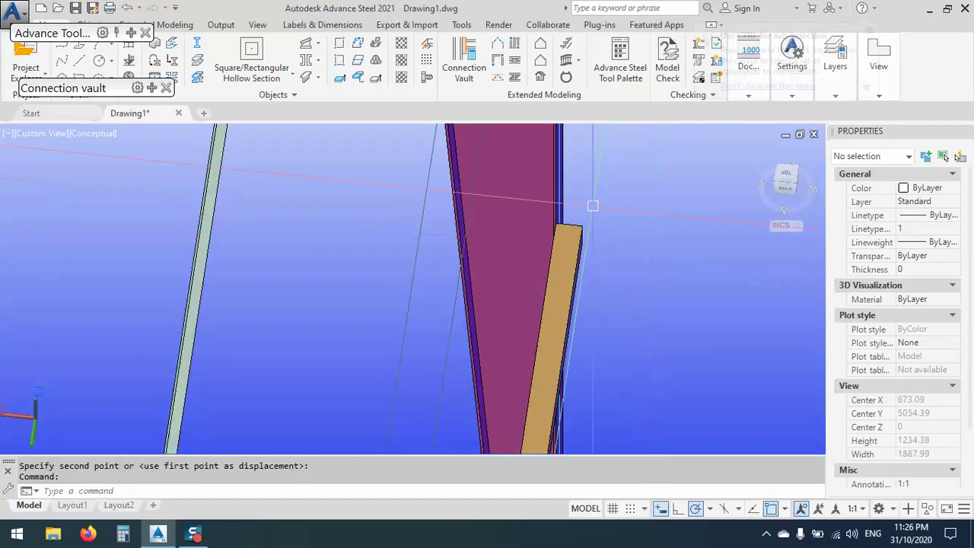
scroll(548, 282, down, 5)
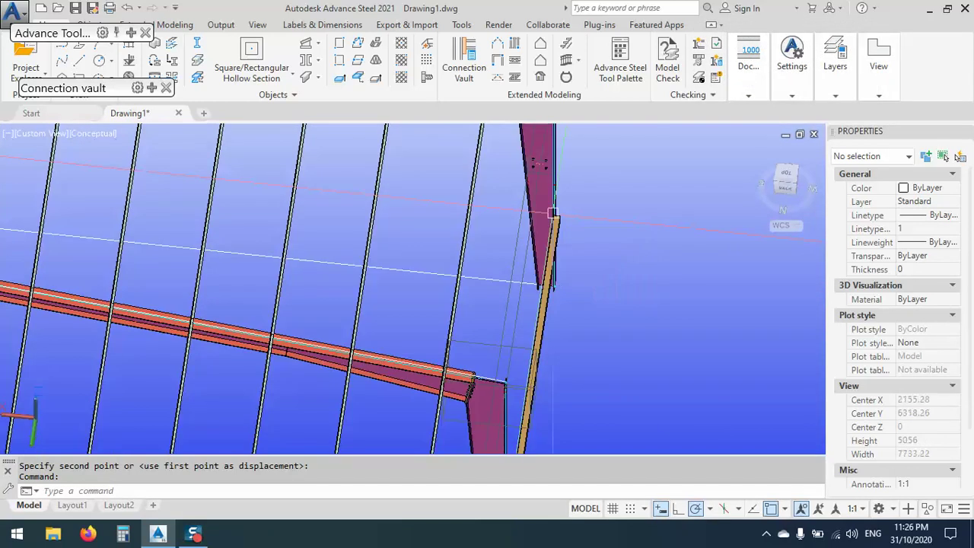
scroll(547, 285, up, 3)
shift+middle_drag(567, 280, 484, 201)
scroll(485, 201, down, 5)
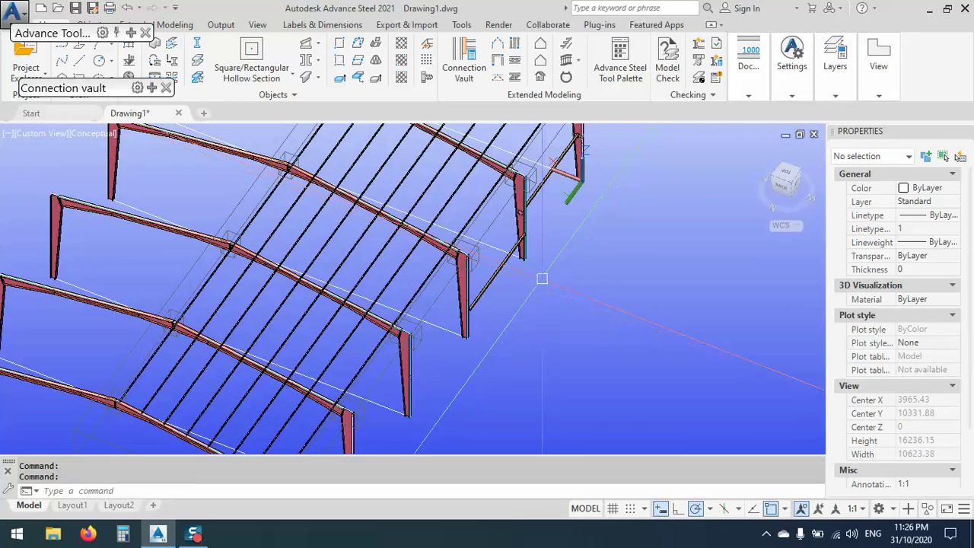
scroll(525, 280, up, 5)
scroll(526, 280, up, 7)
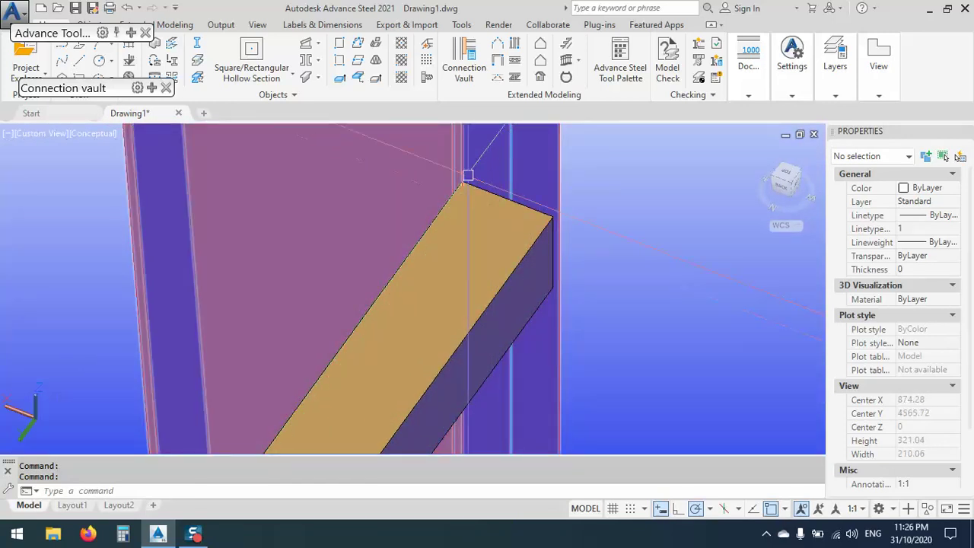
scroll(463, 190, down, 3)
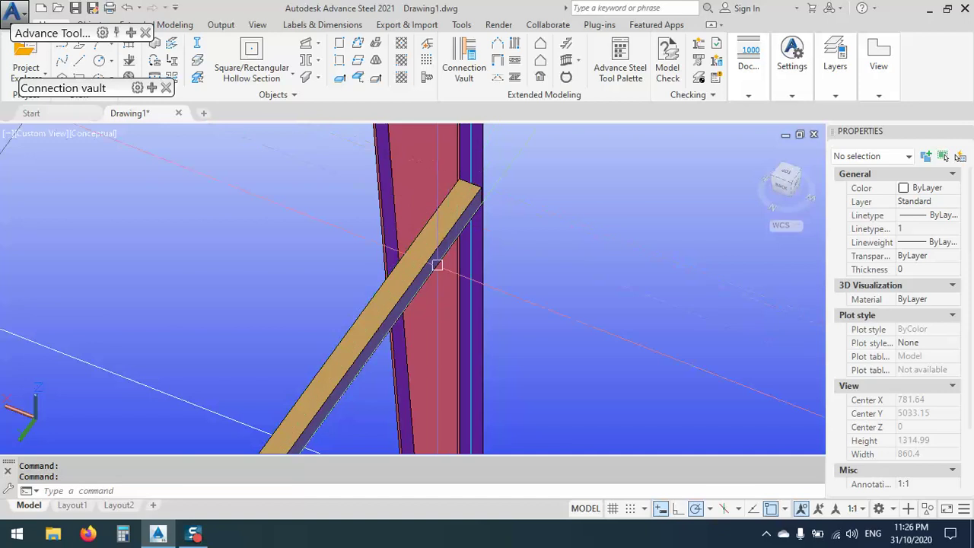
Move the raised beam 10 mm outward along the X axis at 180° and check its position between the columns.
click(350, 335)
scroll(350, 335, down, 5)
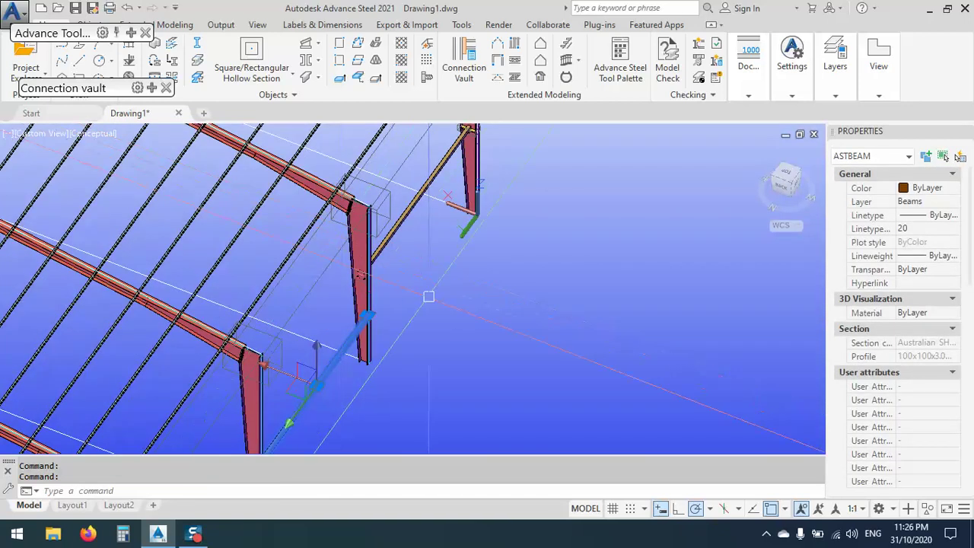
text(m)
key(Return)
click(447, 341)
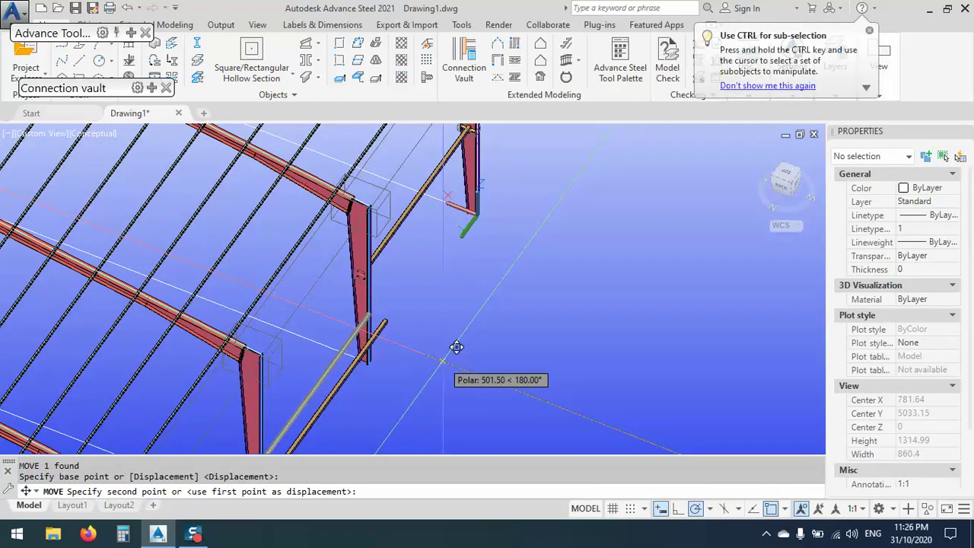
text(10)
key(Return)
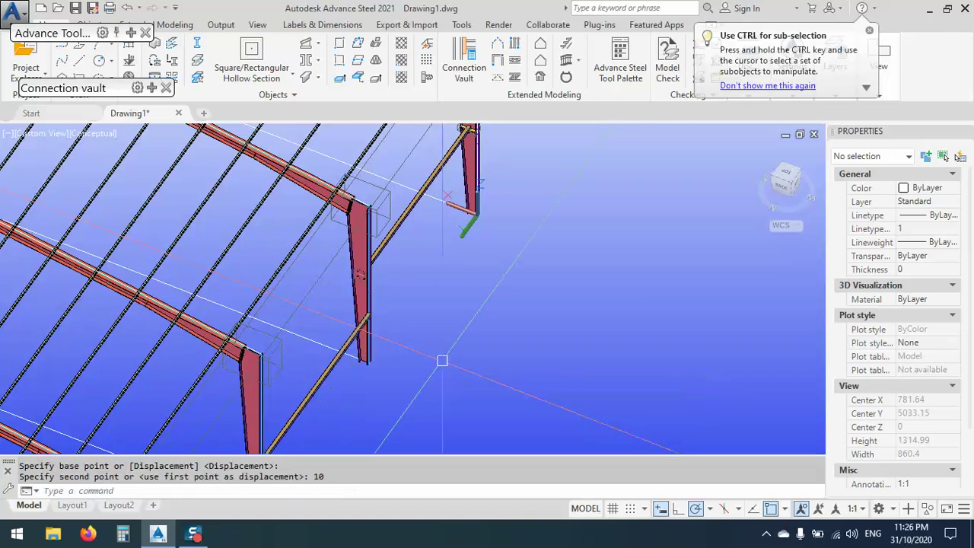
scroll(442, 361, up, 5)
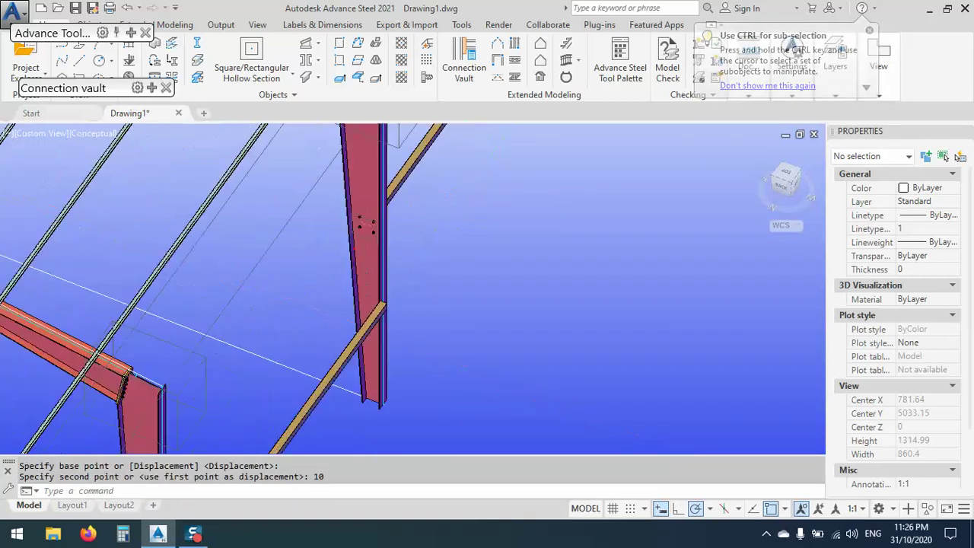
scroll(402, 289, down, 6)
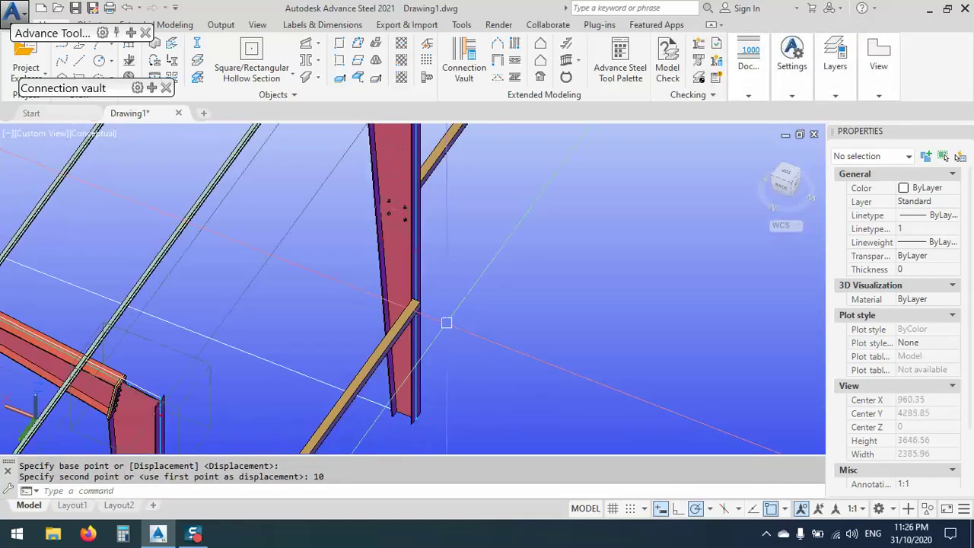
mouse_move(474, 354)
shift+middle_down()
mouse_move(499, 375)
mouse_move(480, 362)
shift+middle_up()
scroll(452, 345, down, 6)
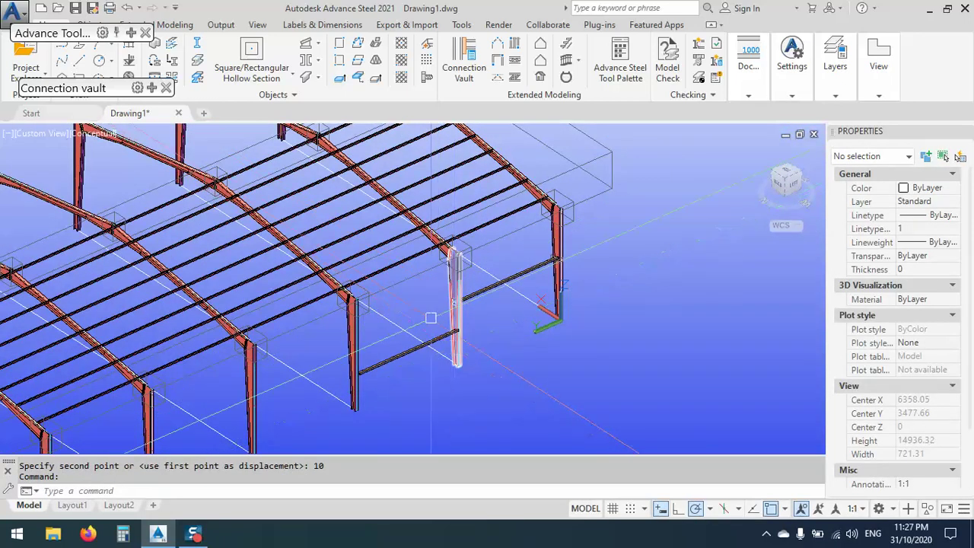
Close the connection vault and bring up the Features tools in the Advance tool palette.
mouse_move(150, 90)
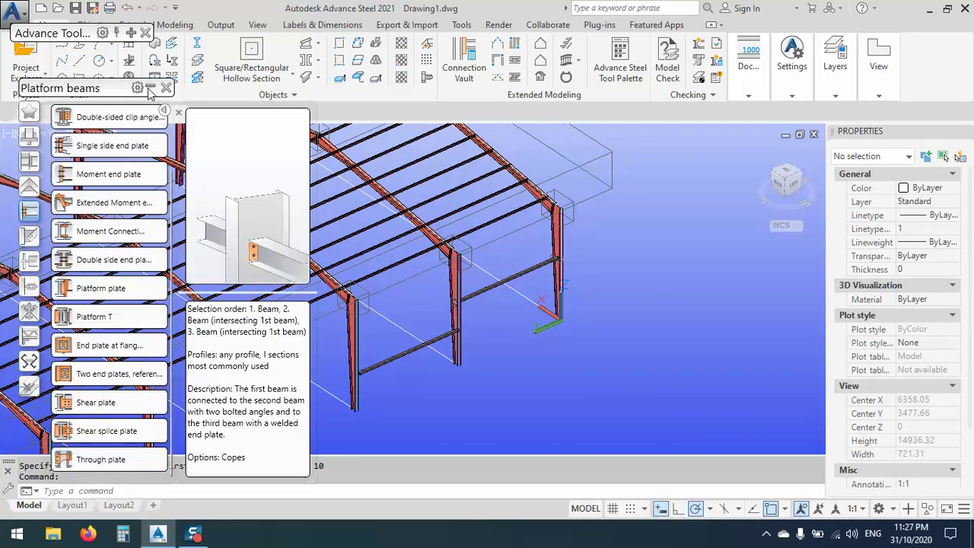
drag(109, 90, 105, 68)
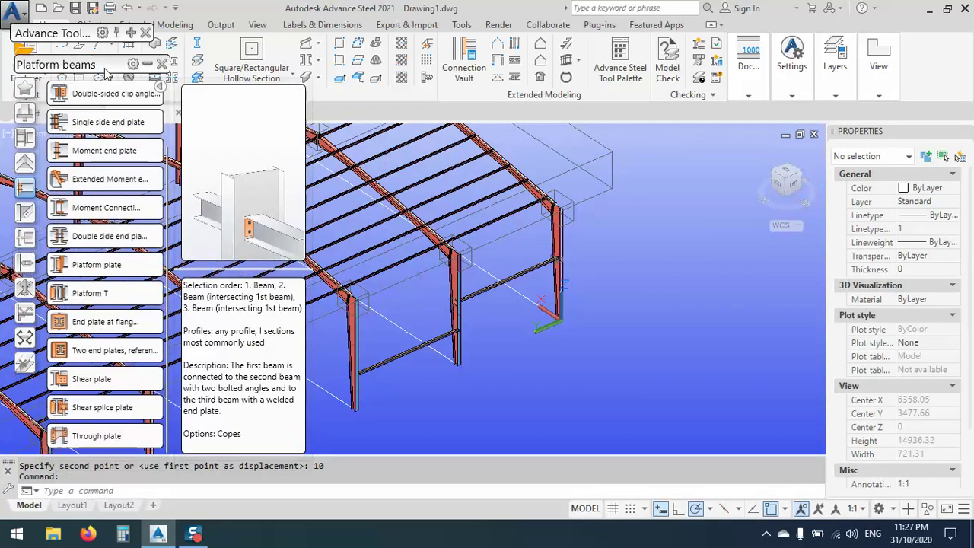
click(160, 66)
mouse_move(134, 44)
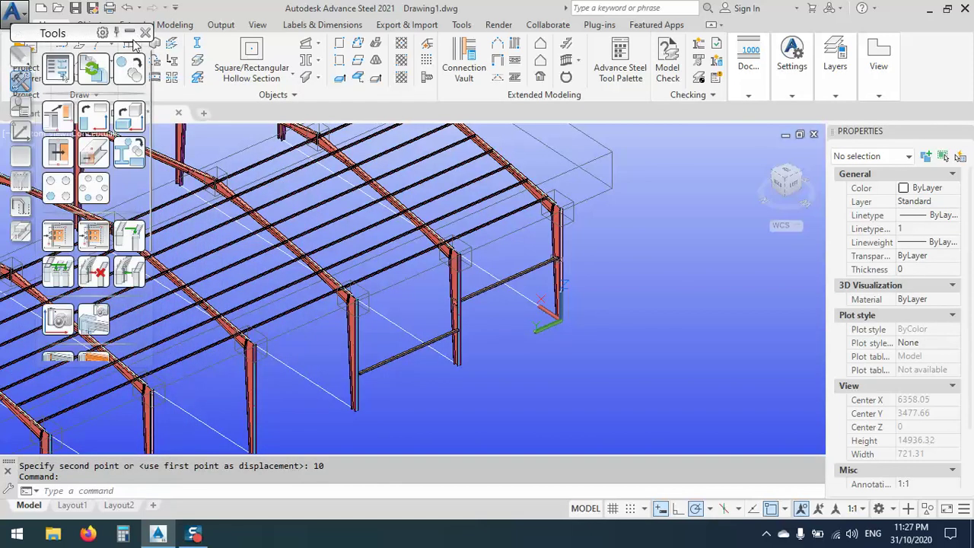
click(25, 184)
click(25, 202)
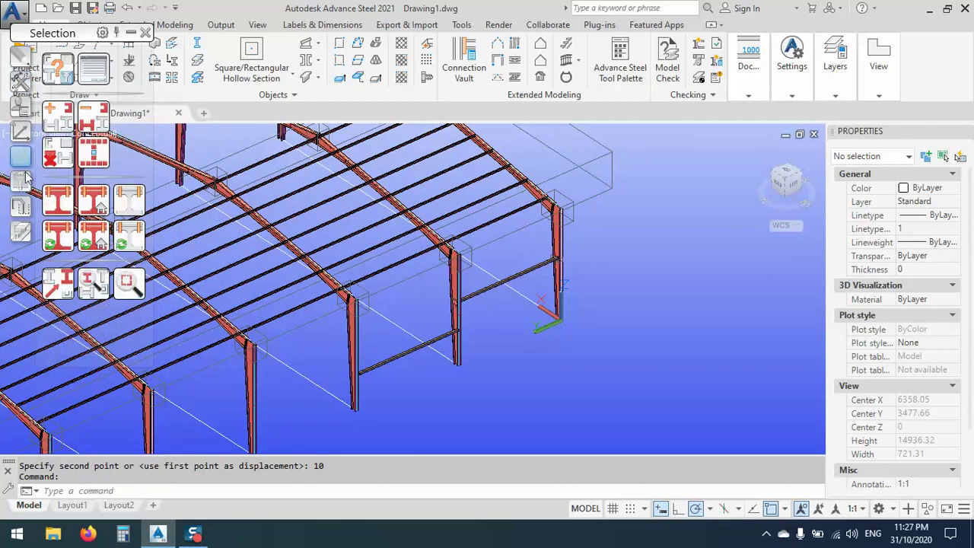
click(25, 184)
click(23, 203)
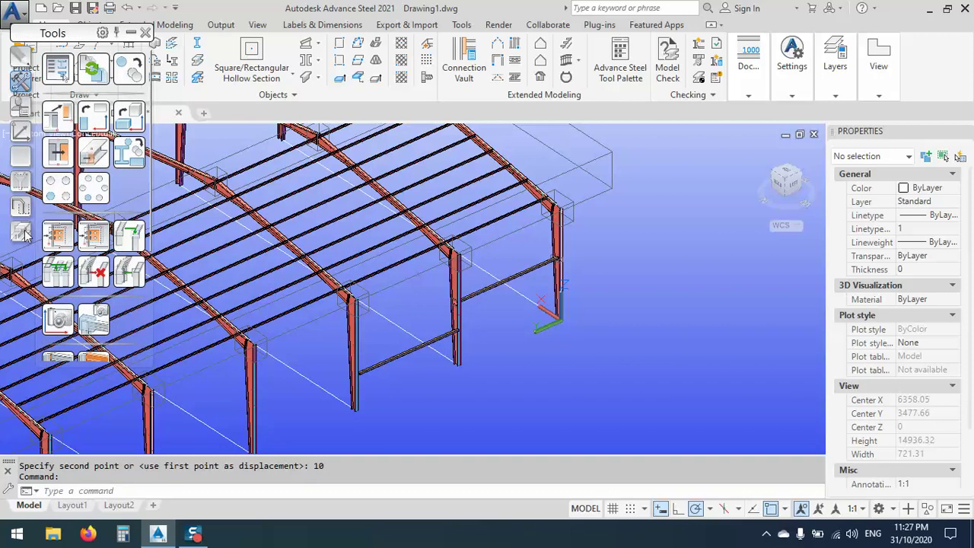
click(23, 232)
scroll(515, 372, up, 8)
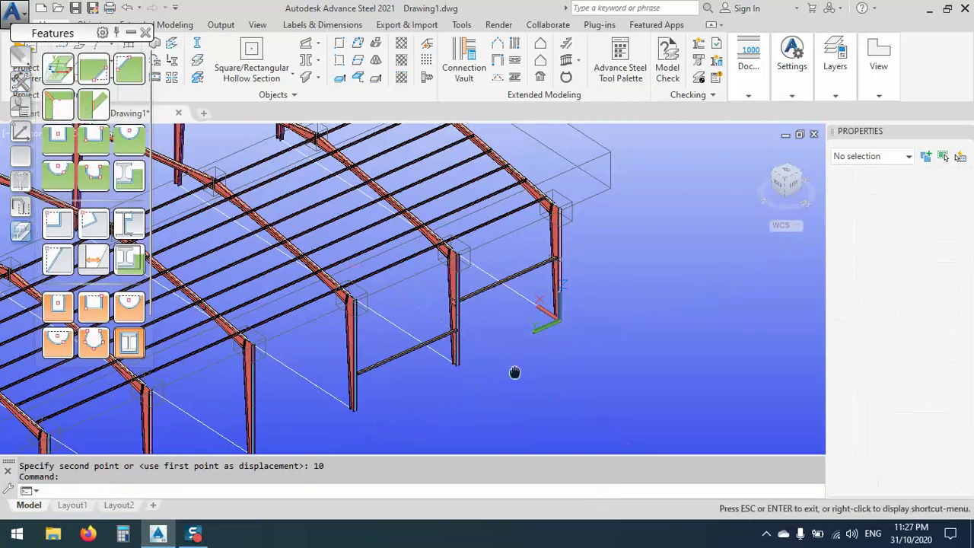
Bring up the Custom connections tools for working on the raised SHS beam's end at the column.
scroll(555, 291, down, 5)
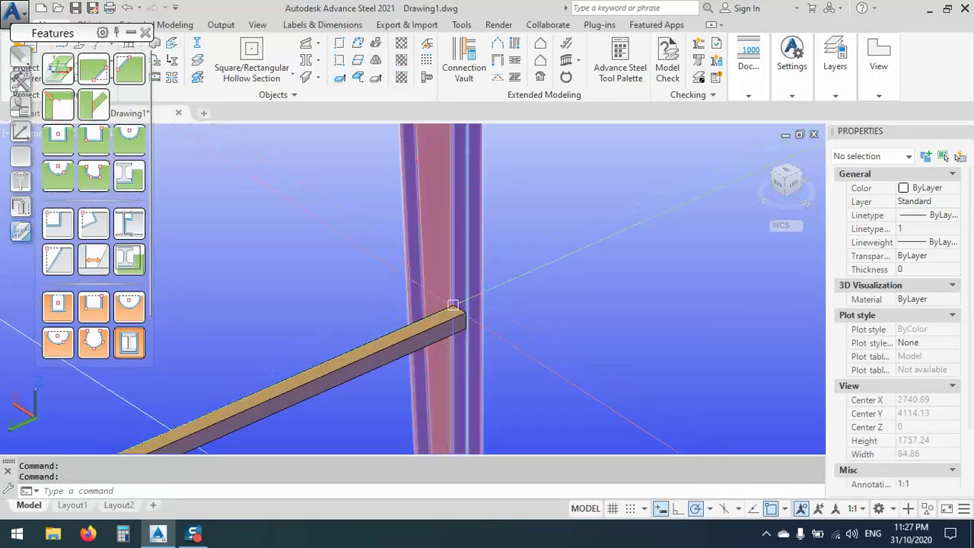
scroll(556, 290, up, 3)
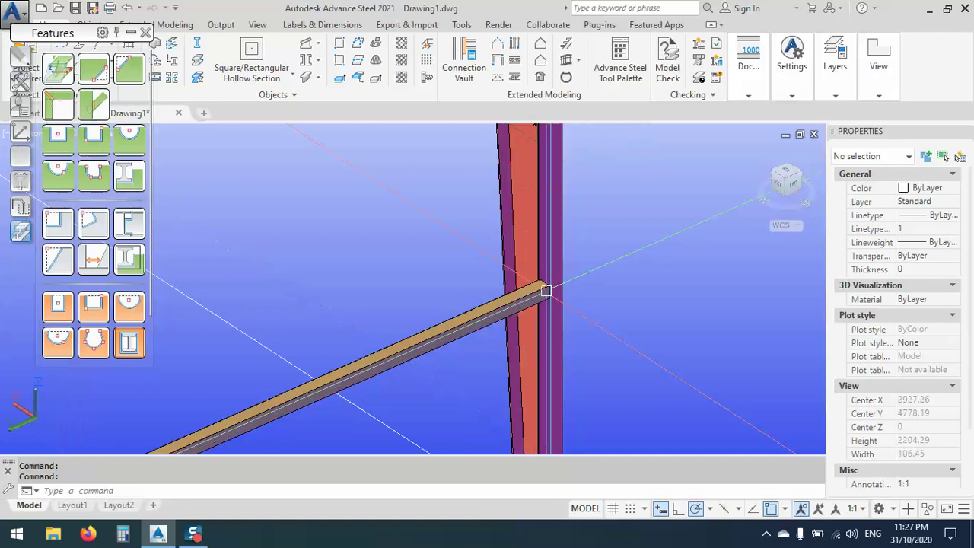
key(Escape)
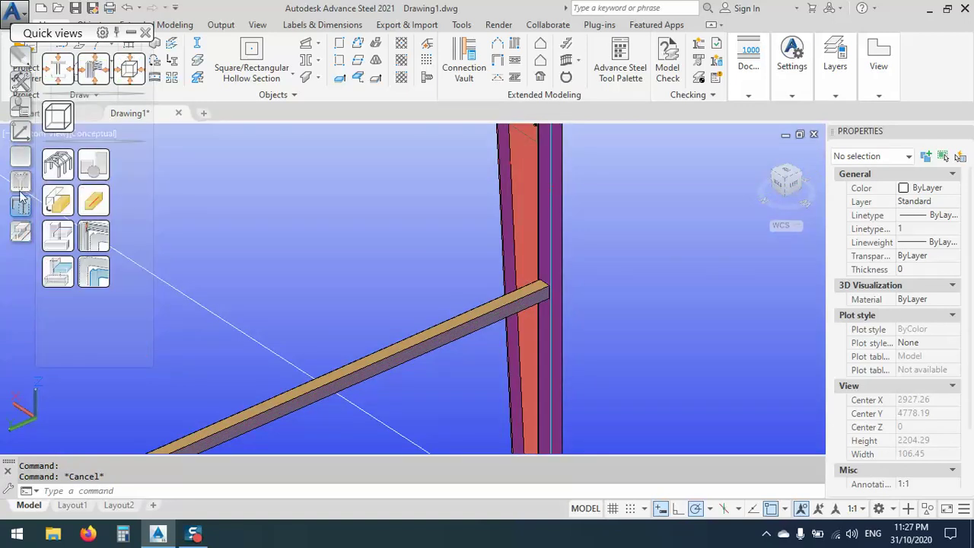
mouse_move(21, 188)
mouse_move(21, 84)
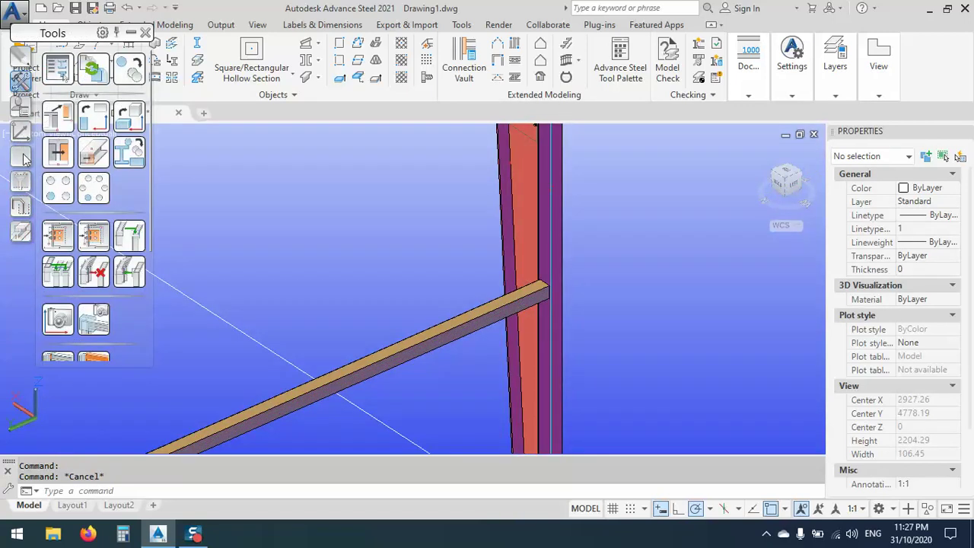
mouse_move(21, 107)
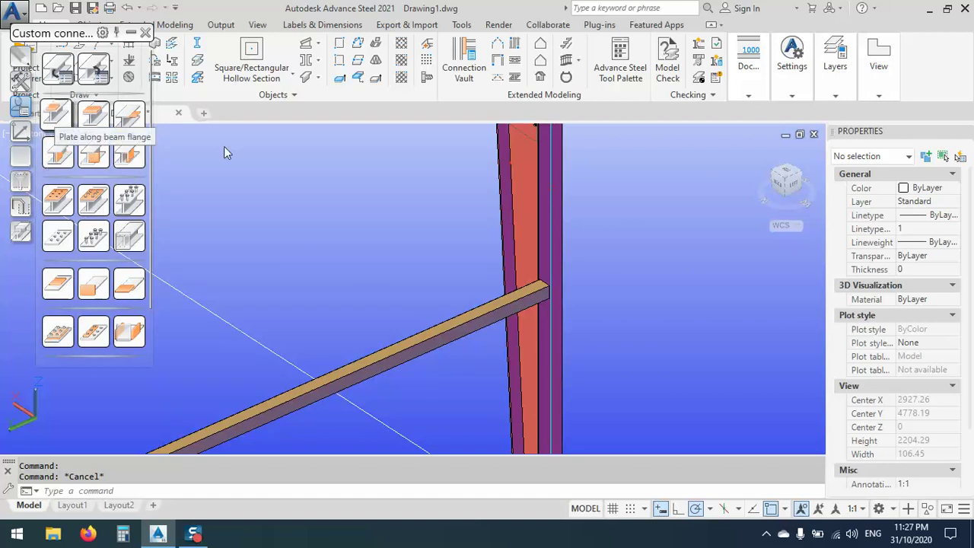
Try a plate along the beam flange, referenced to the raised beam's upper end corner, and delete that plate.
scroll(526, 293, up, 4)
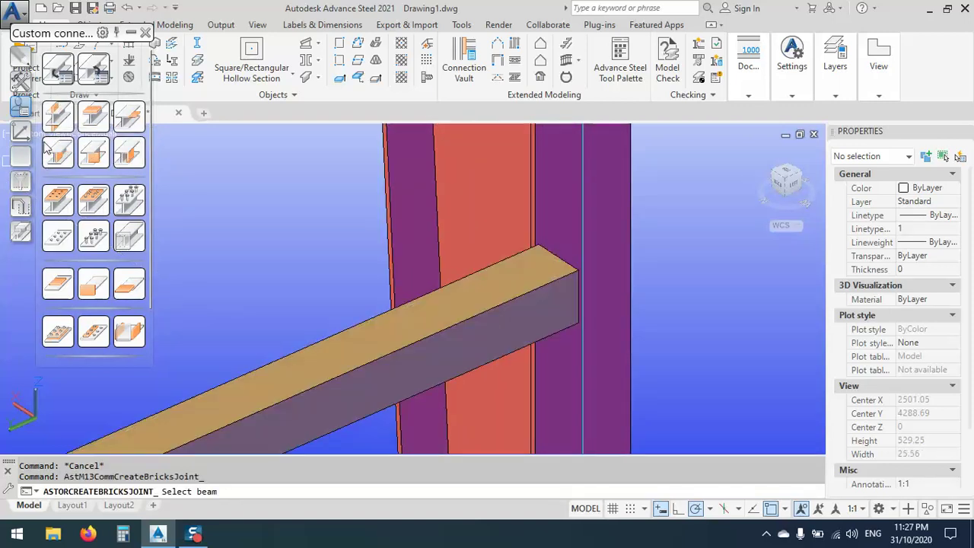
click(534, 294)
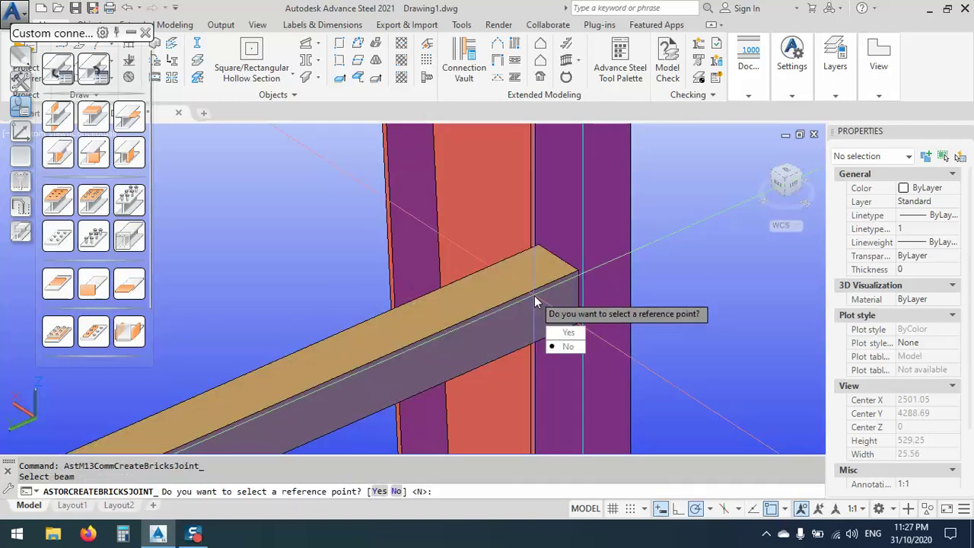
click(567, 332)
scroll(538, 243, up, 6)
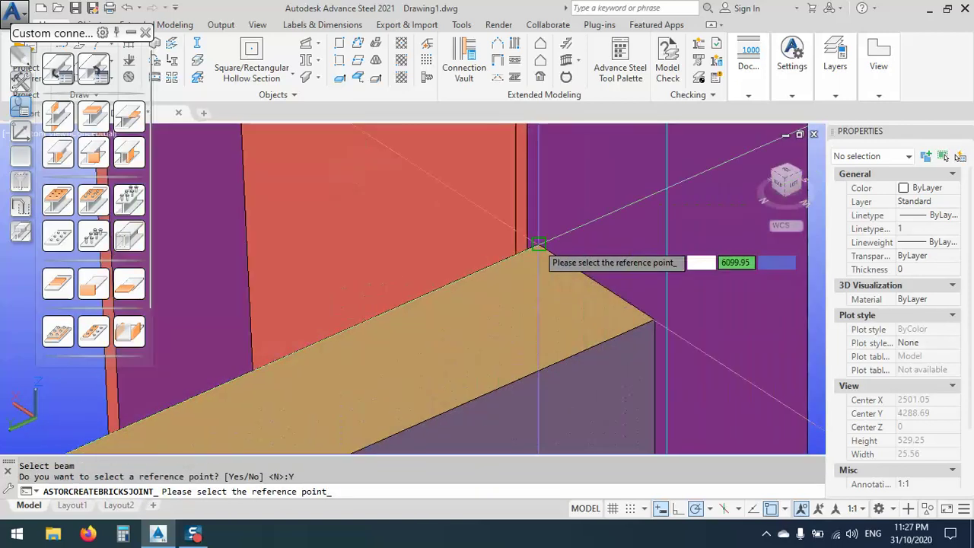
click(538, 244)
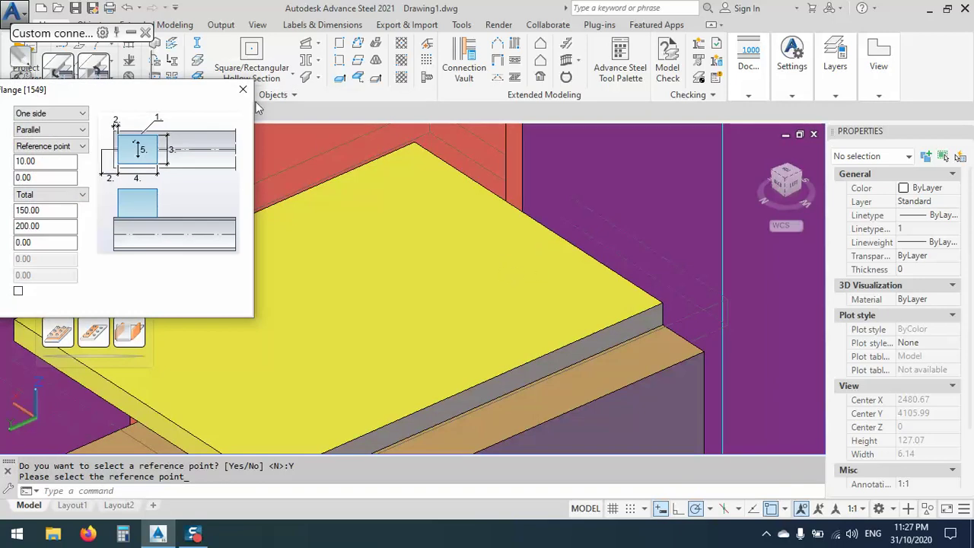
scroll(426, 426, down, 4)
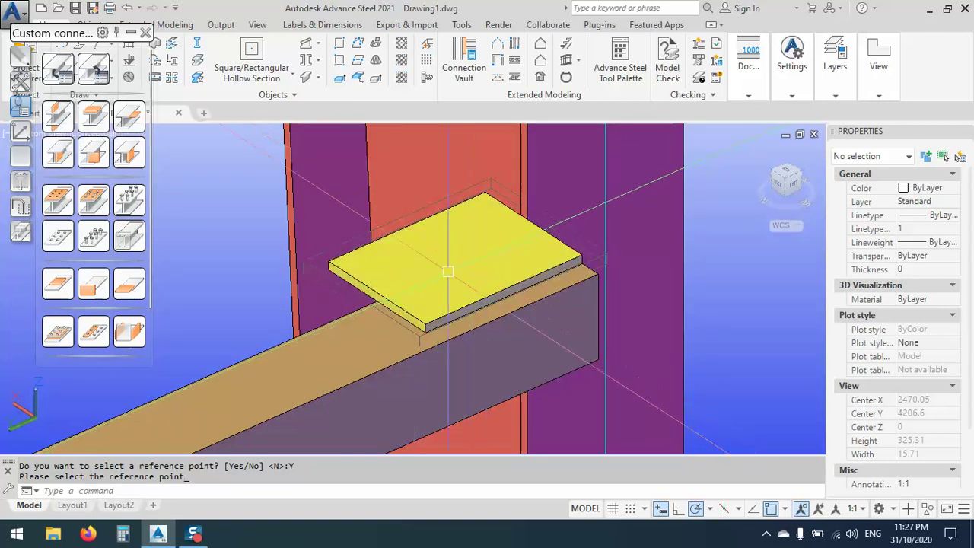
click(358, 281)
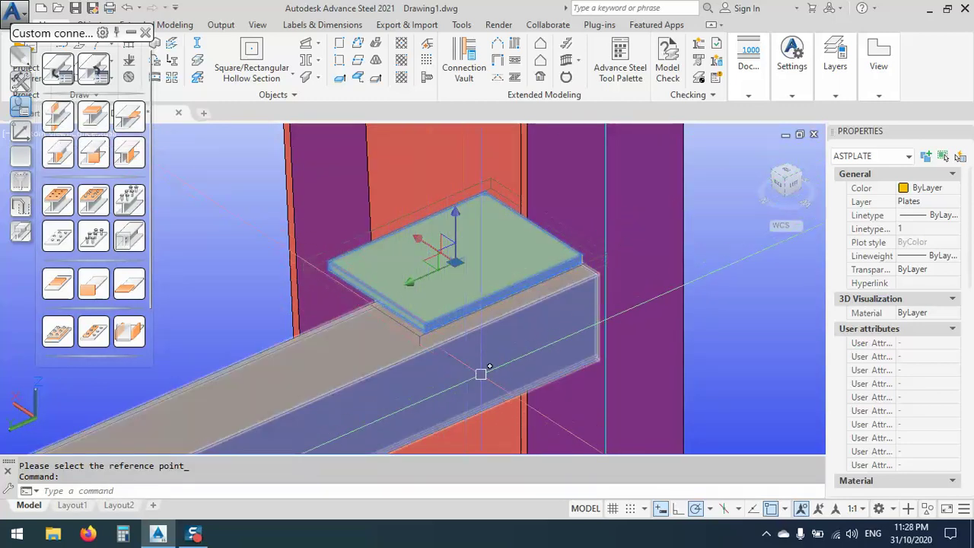
key(Delete)
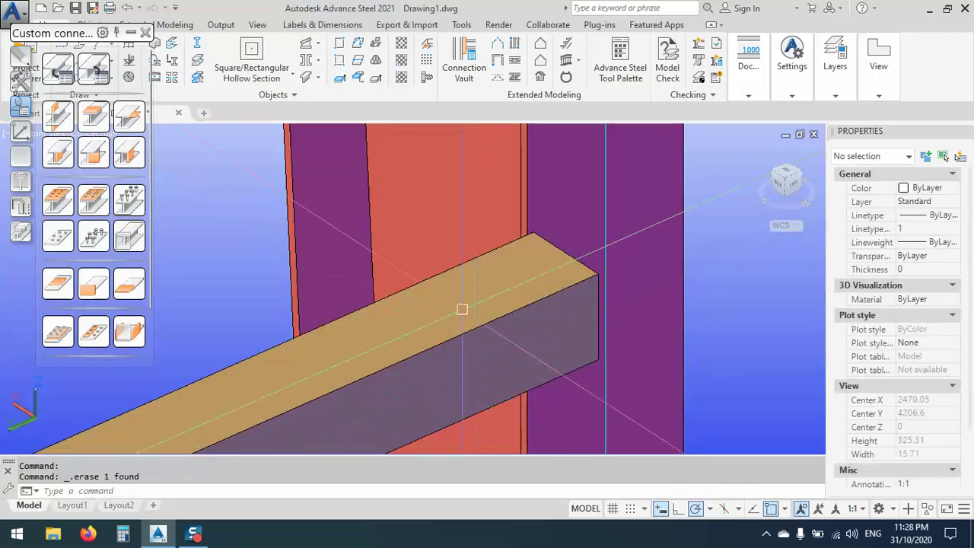
Add a plate along the web of the raised SHS beam, using the beam's upper end corner against the column as reference point.
click(58, 153)
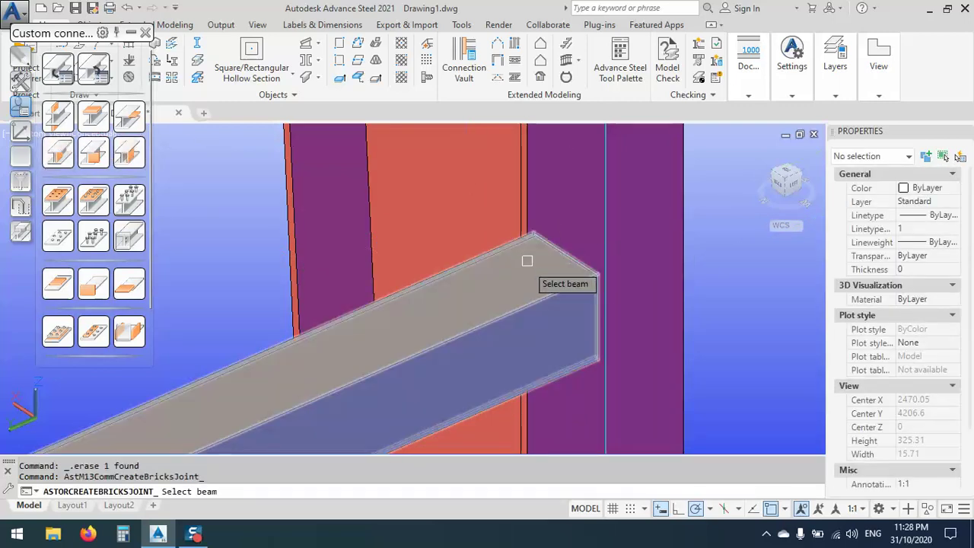
click(528, 269)
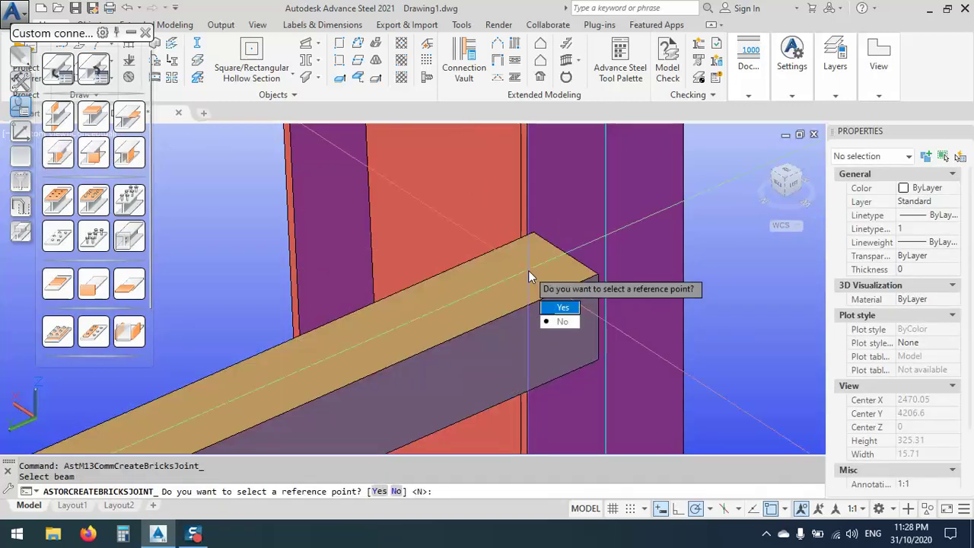
click(555, 308)
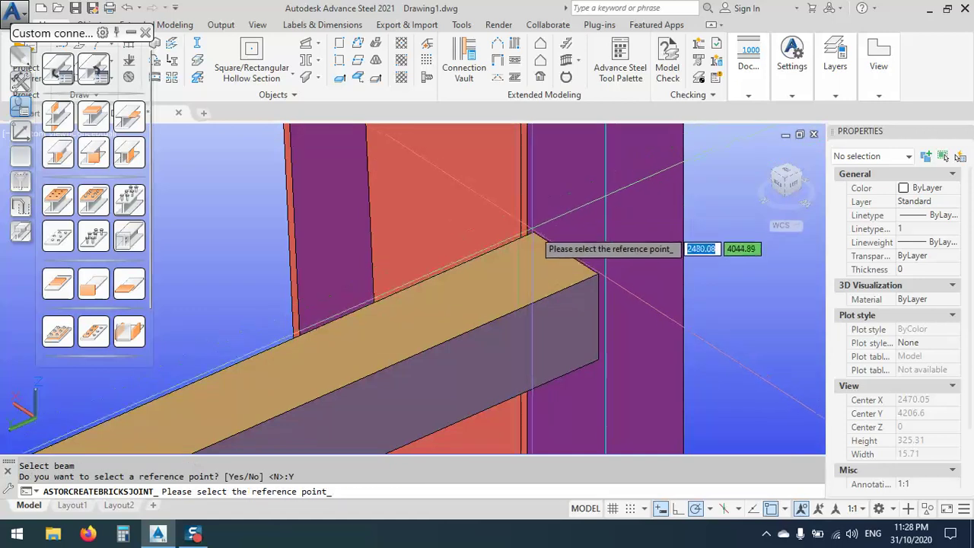
click(535, 232)
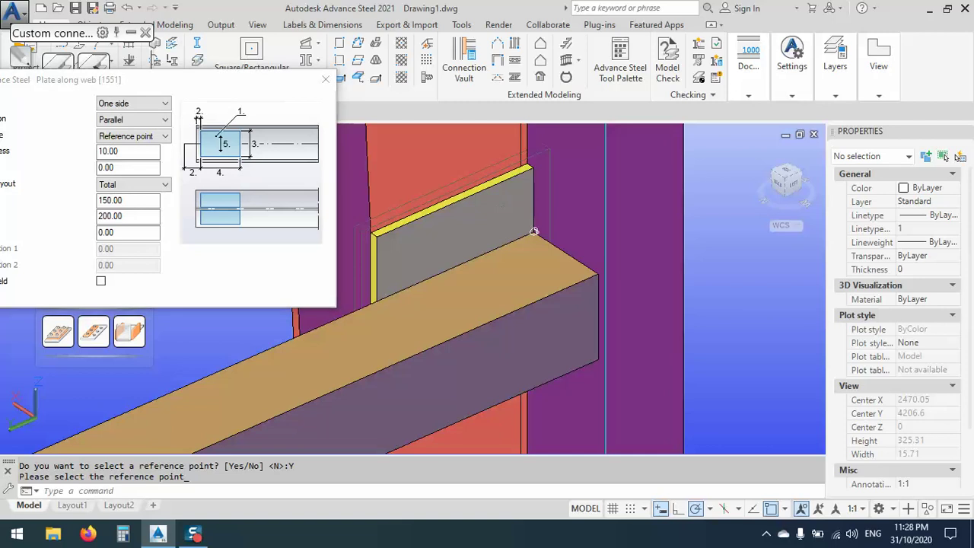
scroll(533, 233, down, 4)
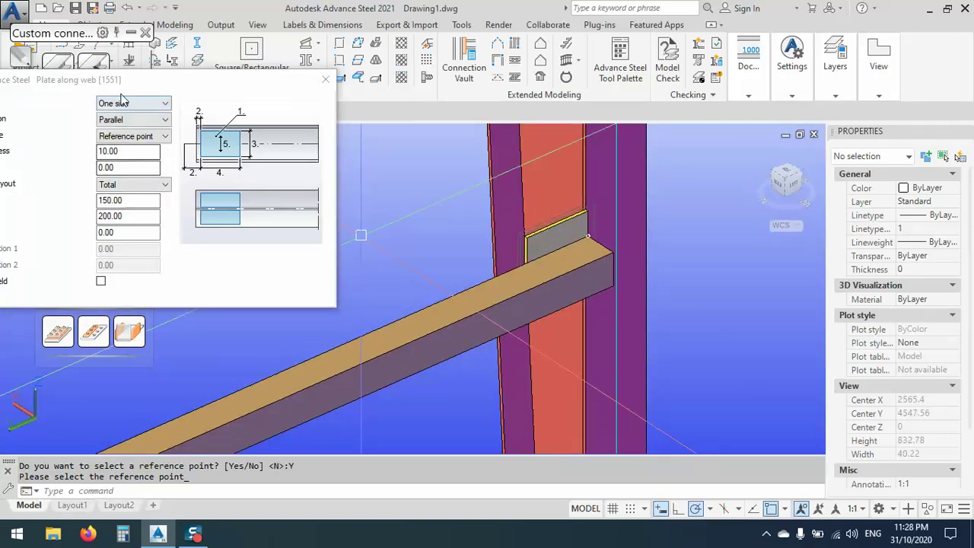
Try heights of 240 mm and 300 mm for the web plate.
mouse_move(122, 107)
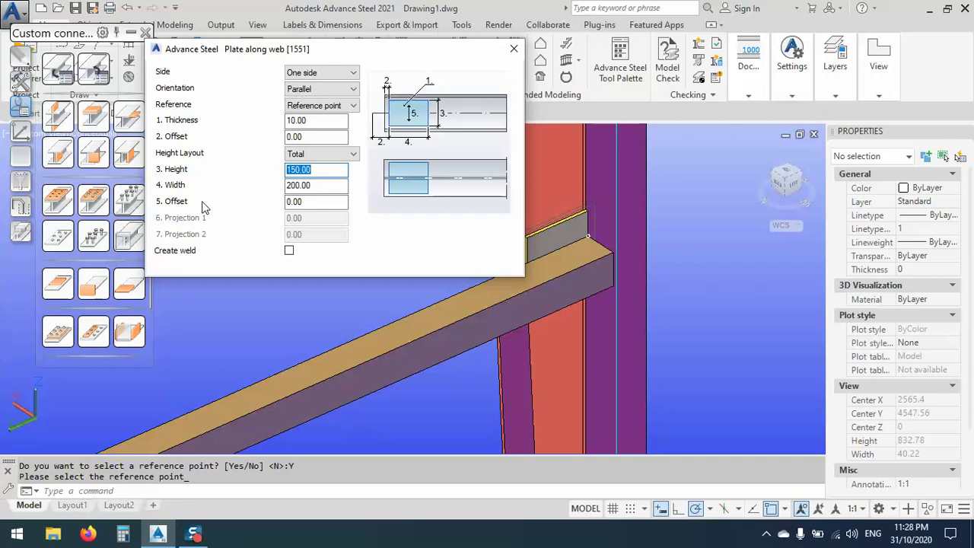
text(0)
key(Return)
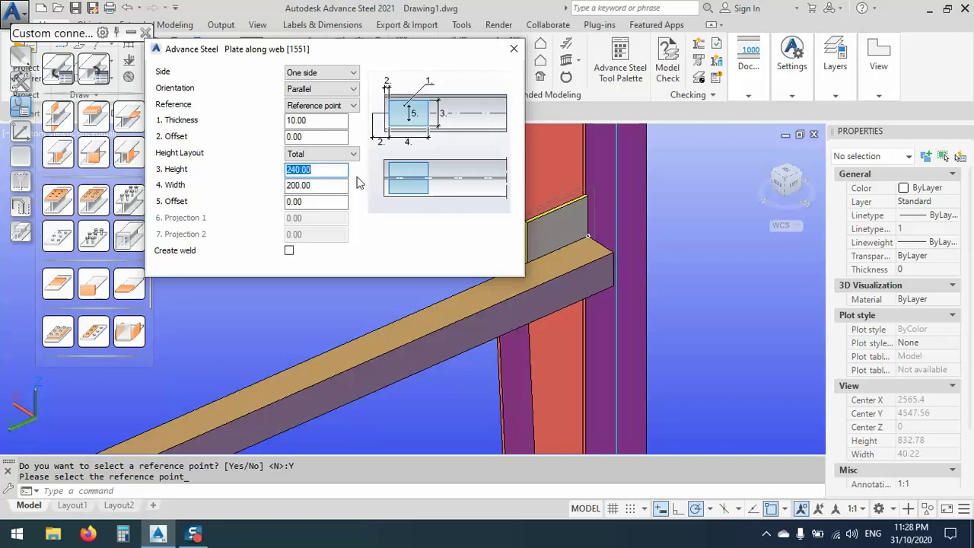
text(300)
key(Return)
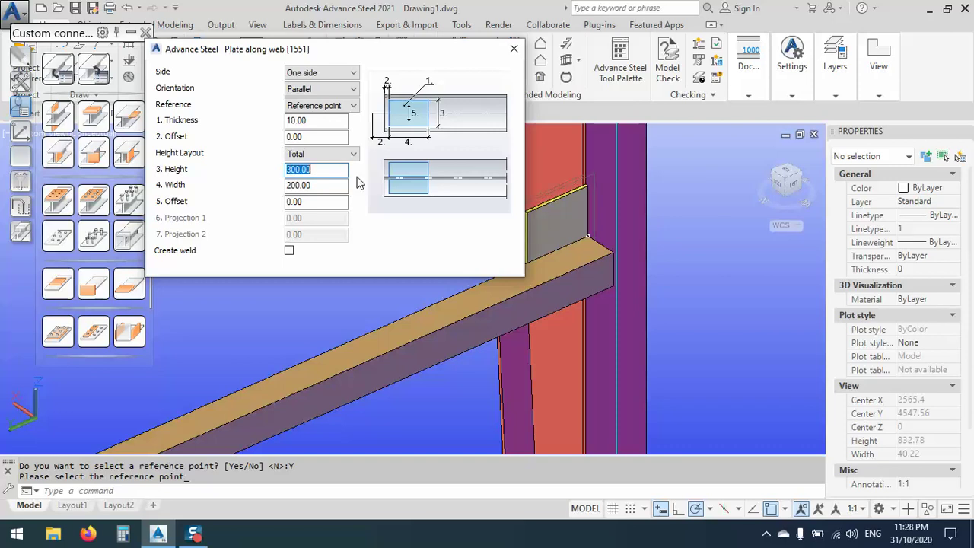
Set the web plate's width to 80 mm and its height to 240 mm.
click(333, 183)
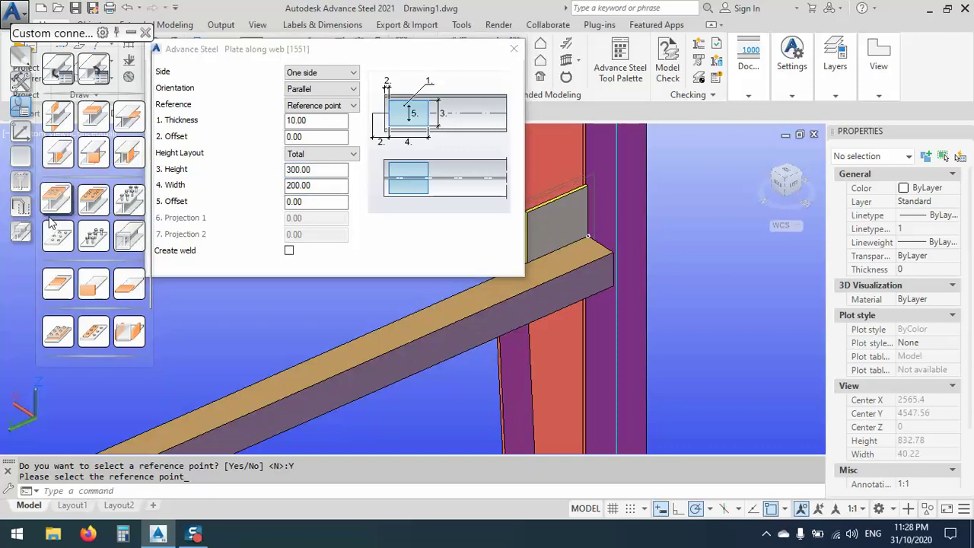
click(278, 213)
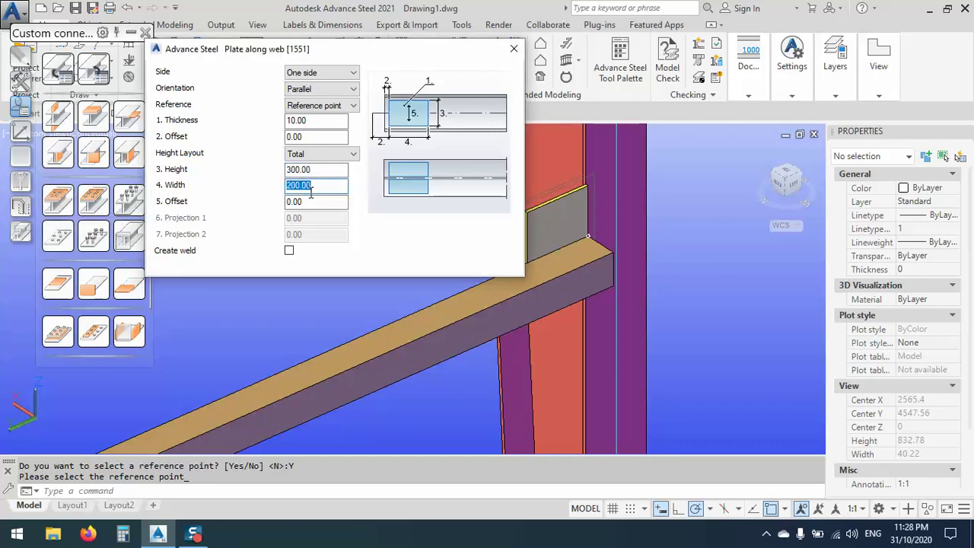
text(80)
key(Return)
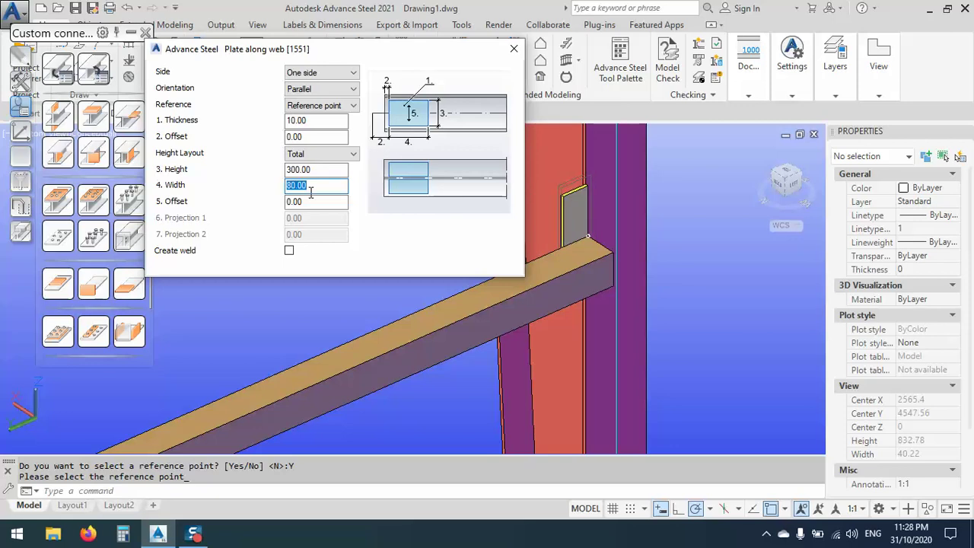
mouse_move(273, 200)
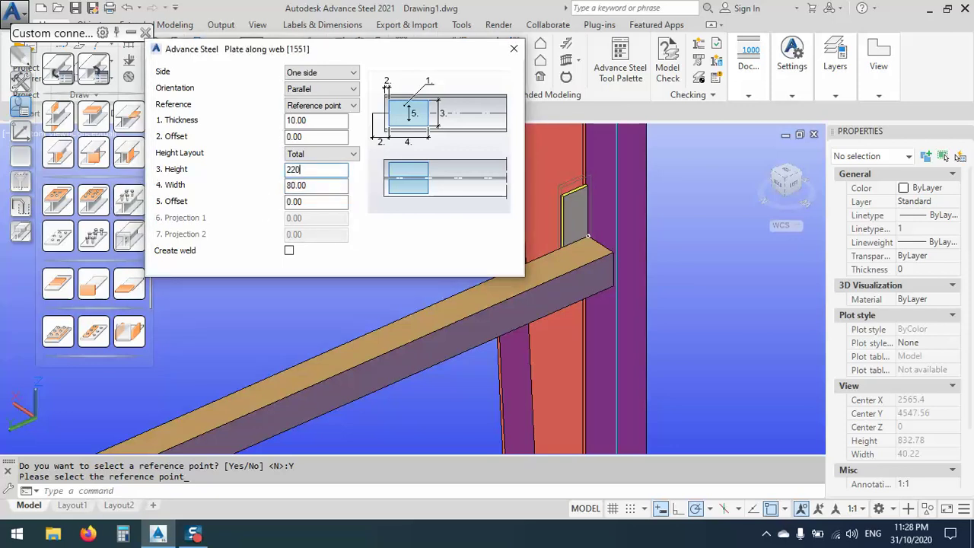
text(240)
key(Return)
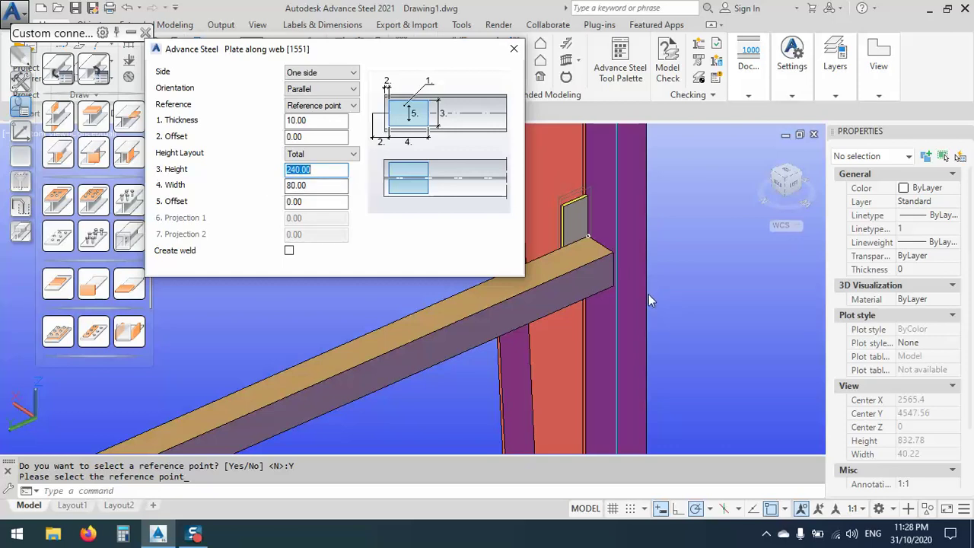
Try 50 mm for the web plate's Offset 2 at the beam end, and reset it to 0.
middle_drag(648, 300, 690, 372)
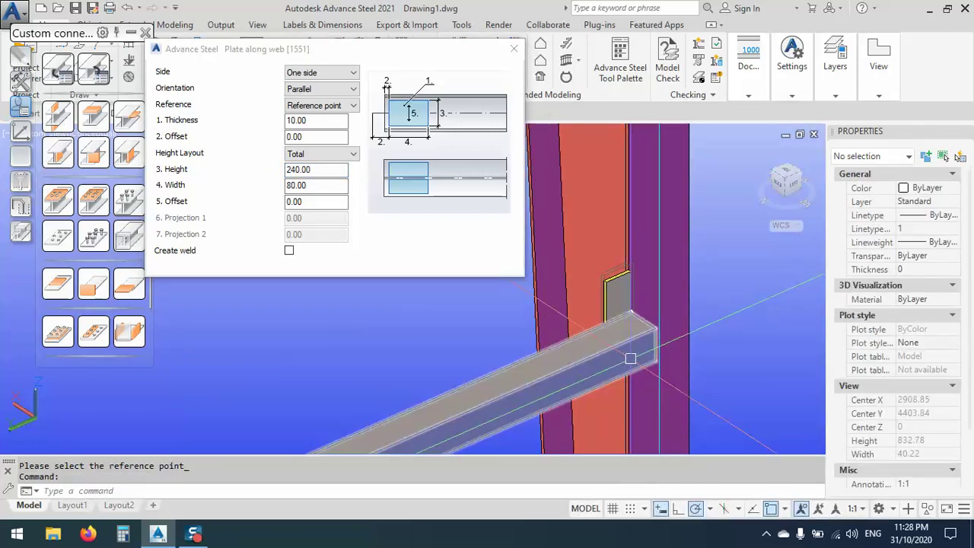
shift+middle_drag(630, 357, 618, 319)
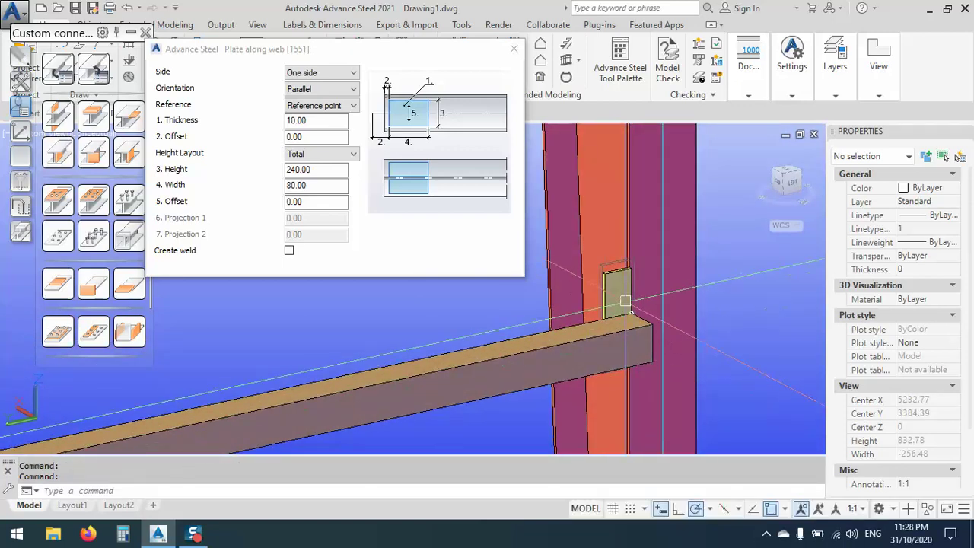
scroll(624, 301, up, 5)
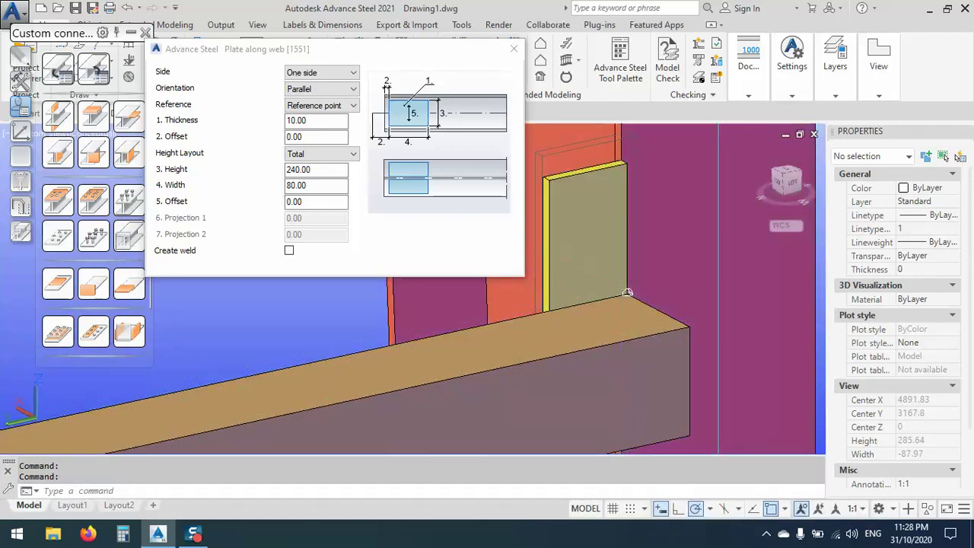
shift+middle_drag(627, 293, 626, 332)
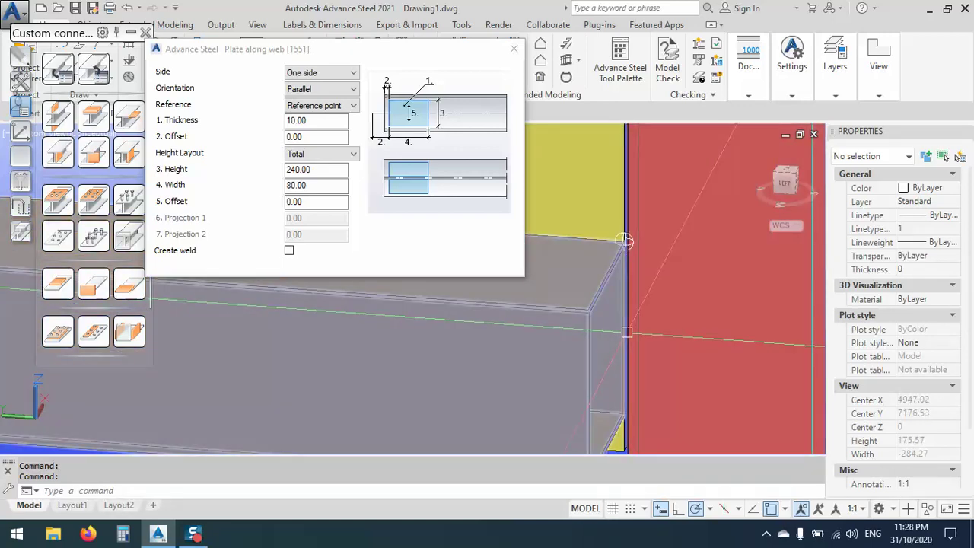
mouse_move(626, 332)
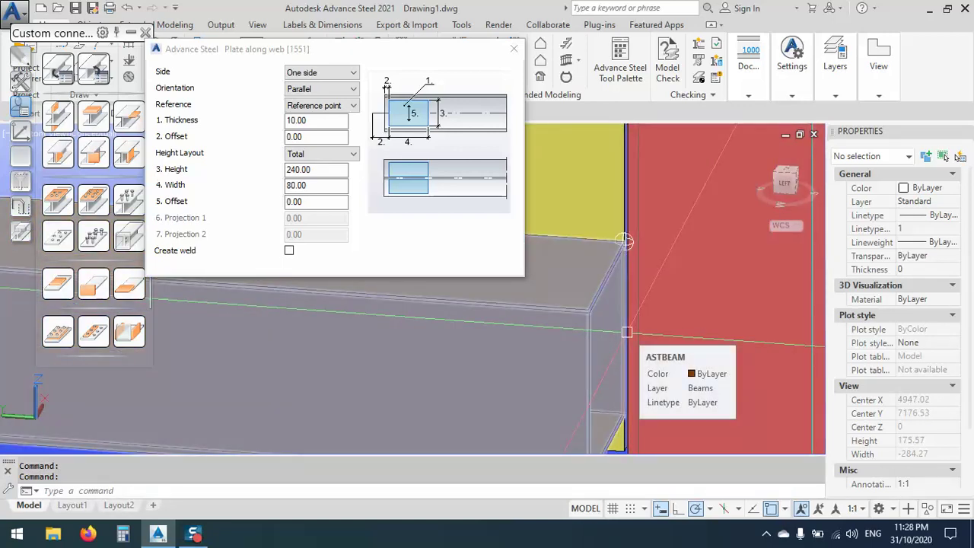
click(324, 138)
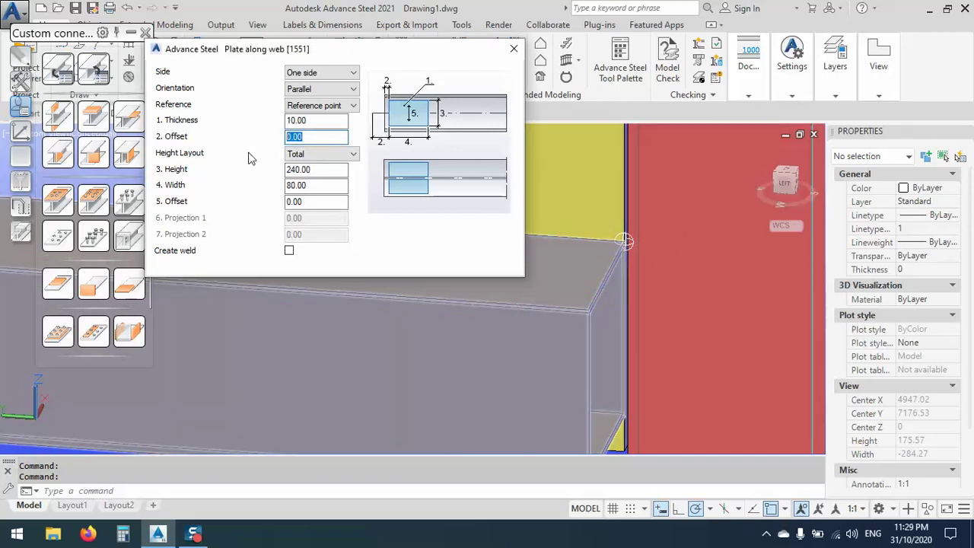
key(Return)
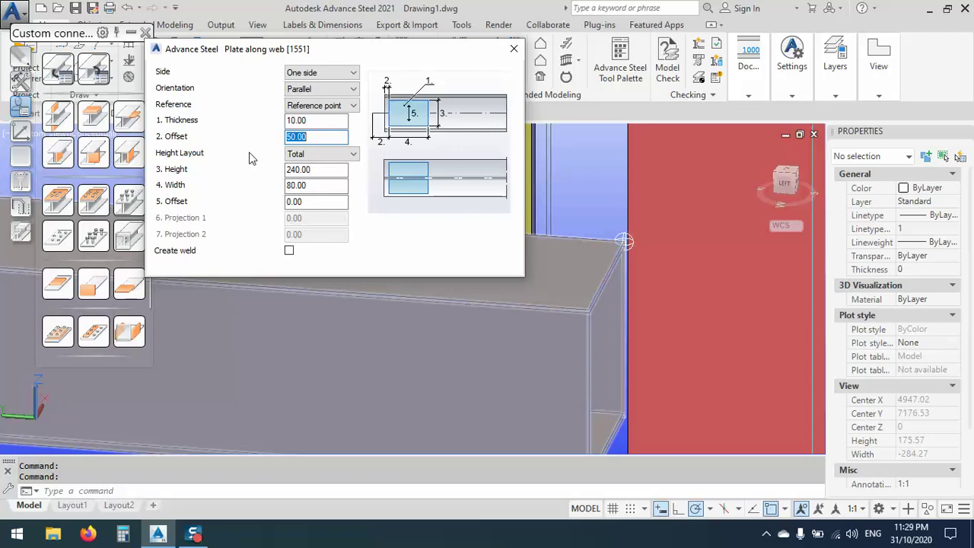
click(331, 137)
key(Return)
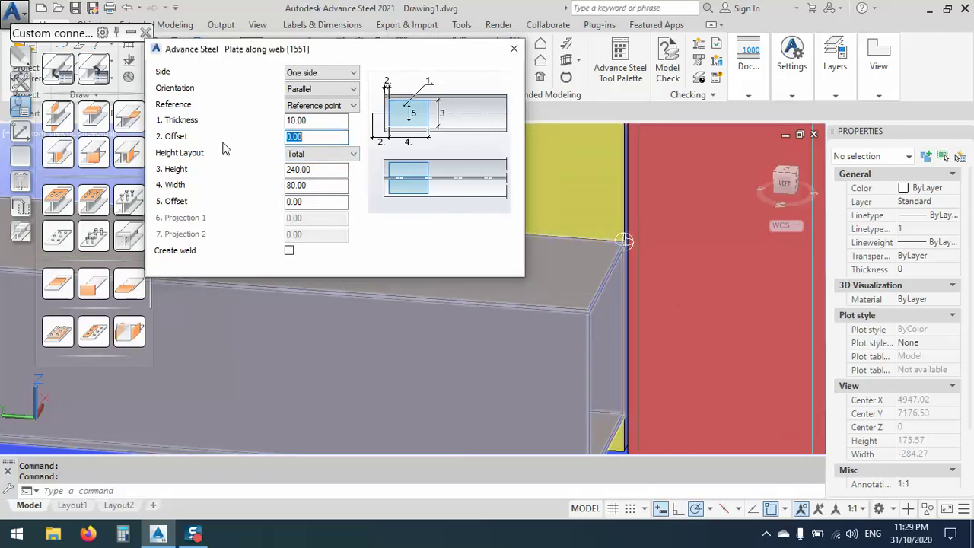
Set the web plate's Offset 5, across its height, to 50 mm.
click(333, 200)
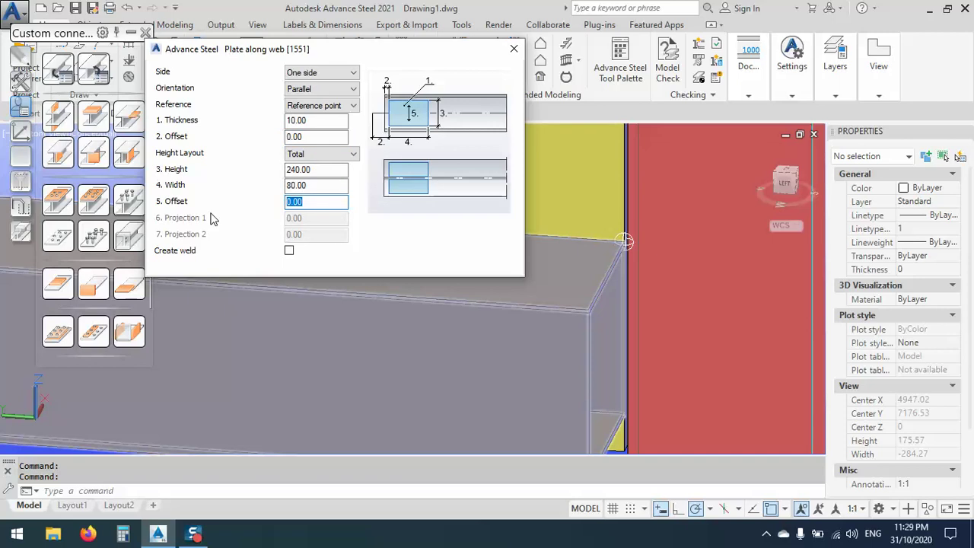
text(50)
key(Return)
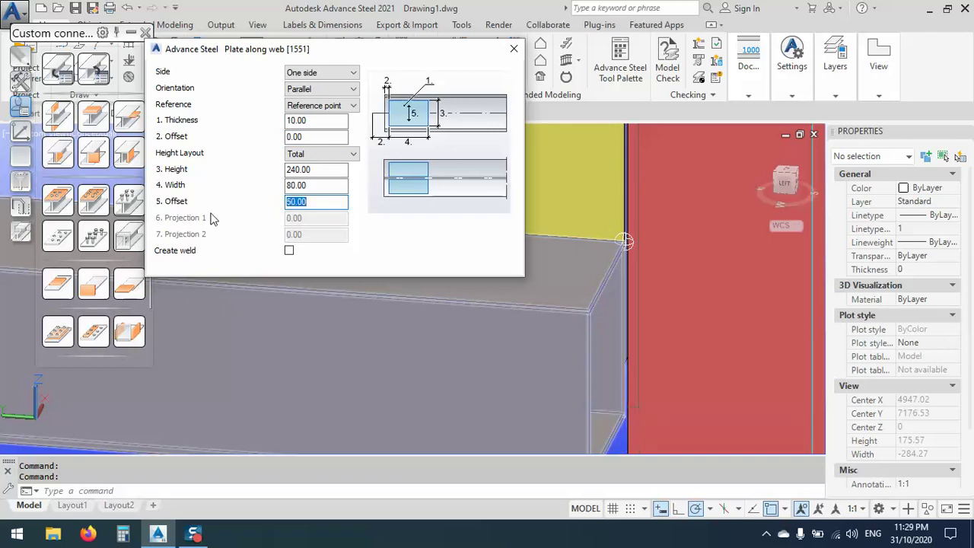
Set the web plate's Offset 5, across its height, to -50 mm.
scroll(611, 298, down, 3)
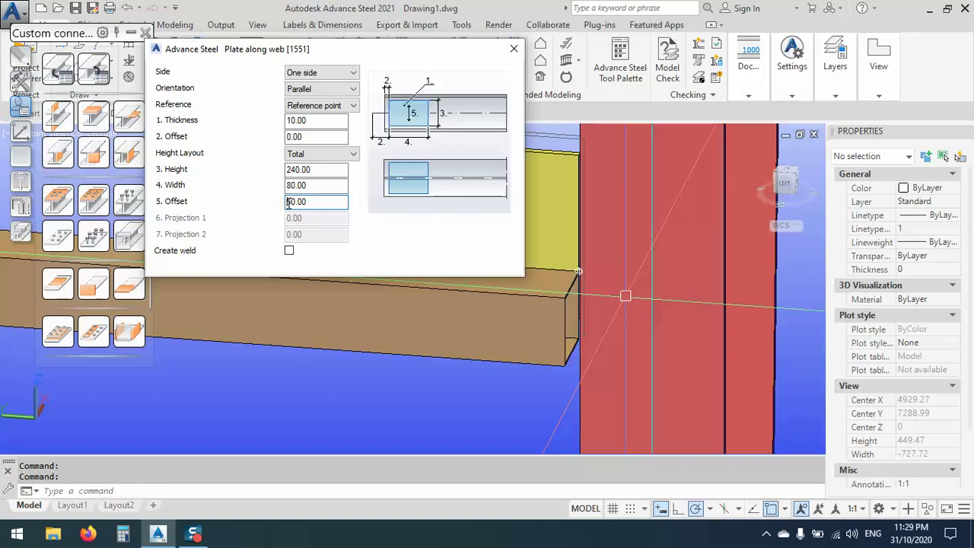
text(-)
key(Return)
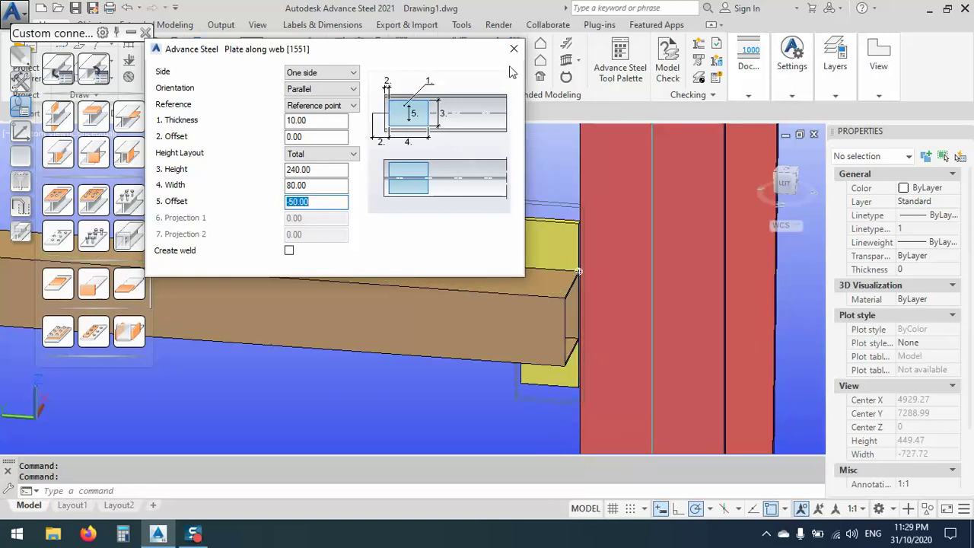
click(513, 48)
Review the SHS beam's section properties and examine the web plate's position relative to the beam and column.
double_click(396, 311)
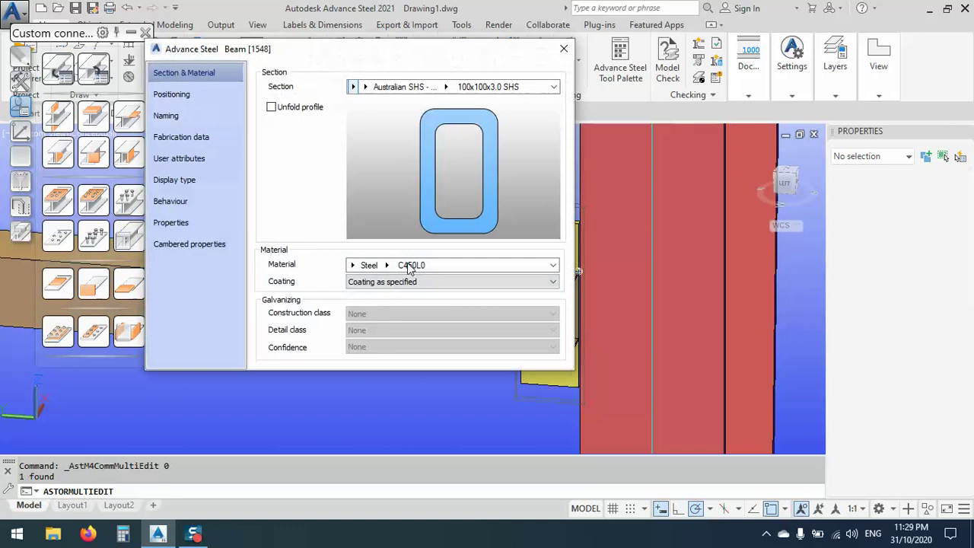
click(564, 48)
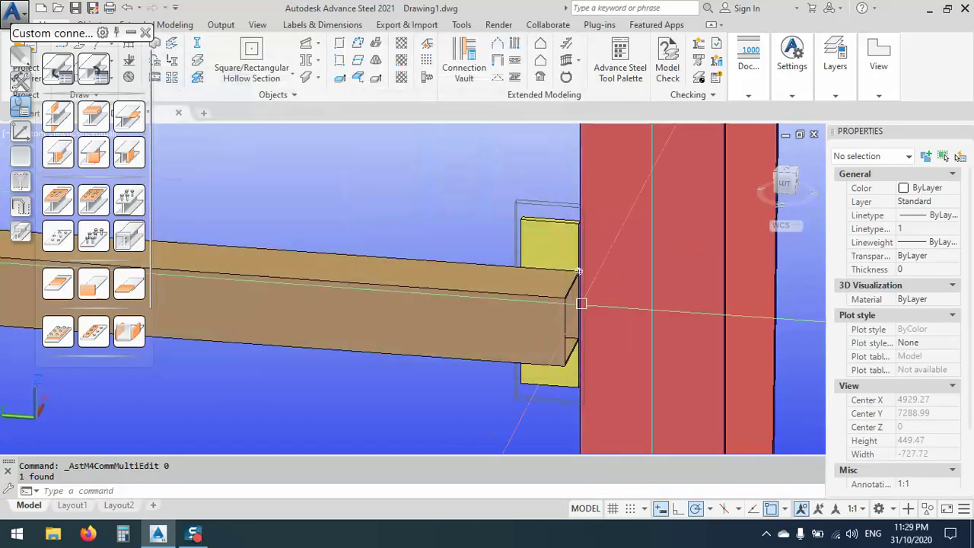
mouse_move(578, 272)
shift+middle_down()
mouse_move(568, 266)
mouse_move(574, 280)
shift+middle_up()
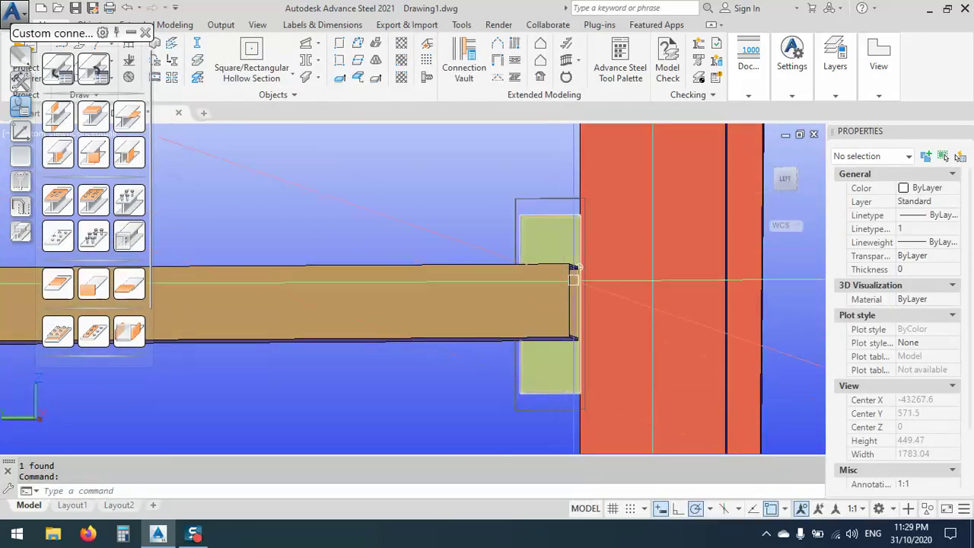
scroll(580, 268, up, 3)
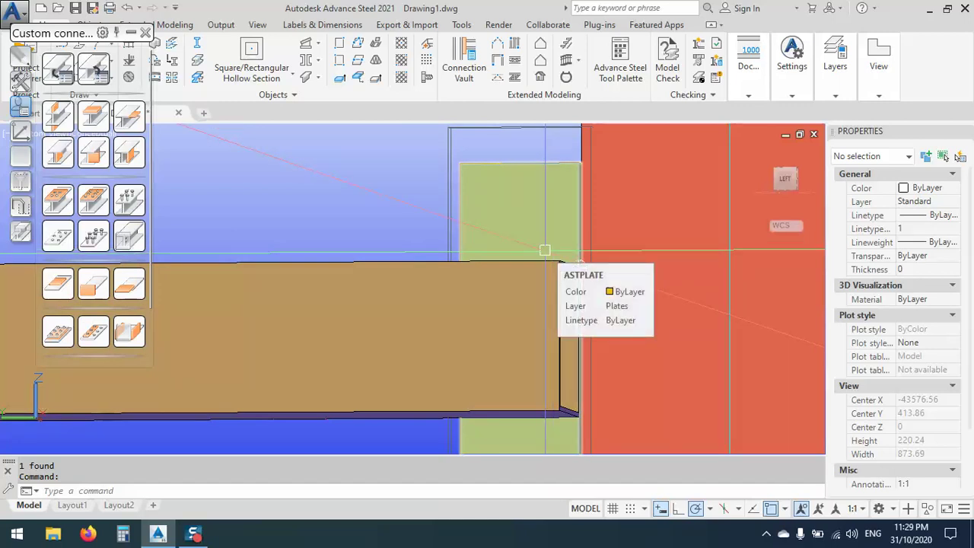
scroll(545, 250, down, 4)
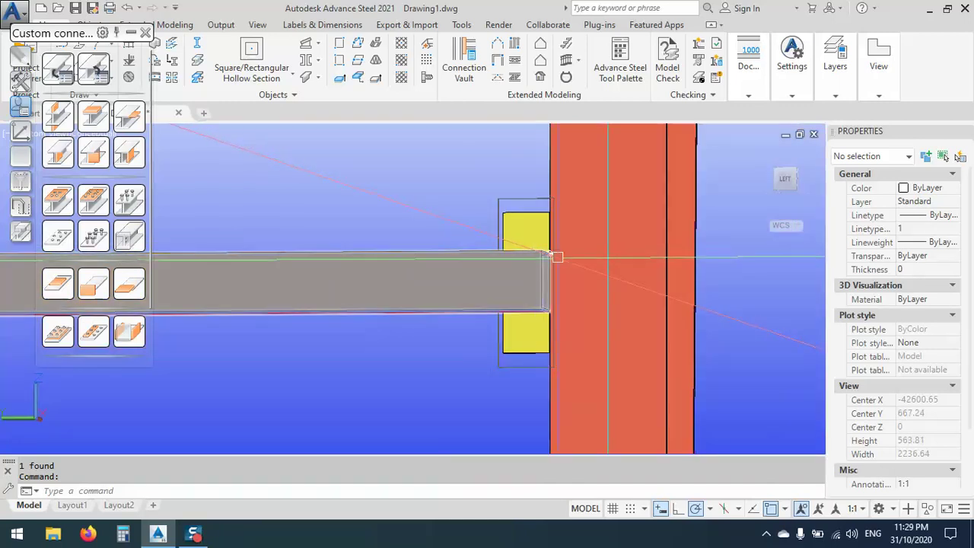
scroll(567, 265, down, 2)
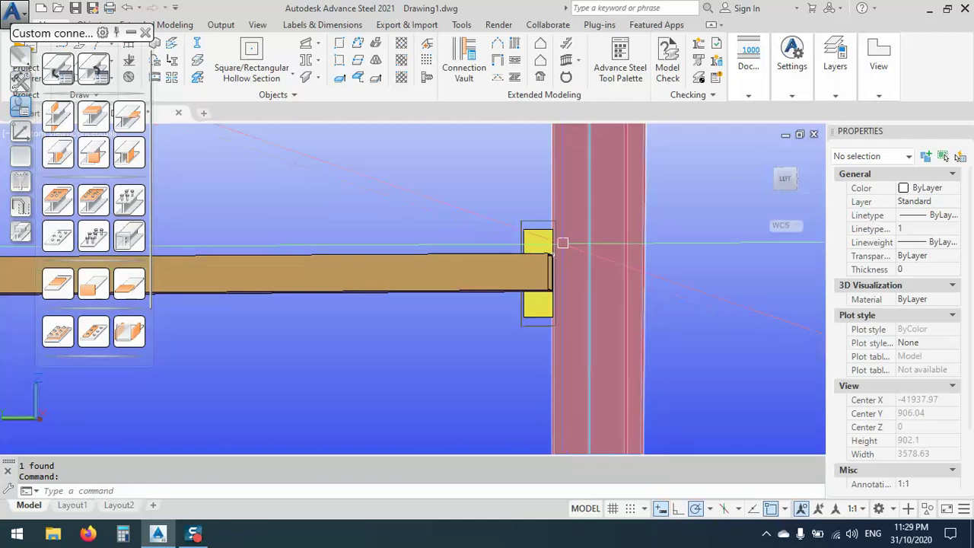
scroll(583, 223, up, 3)
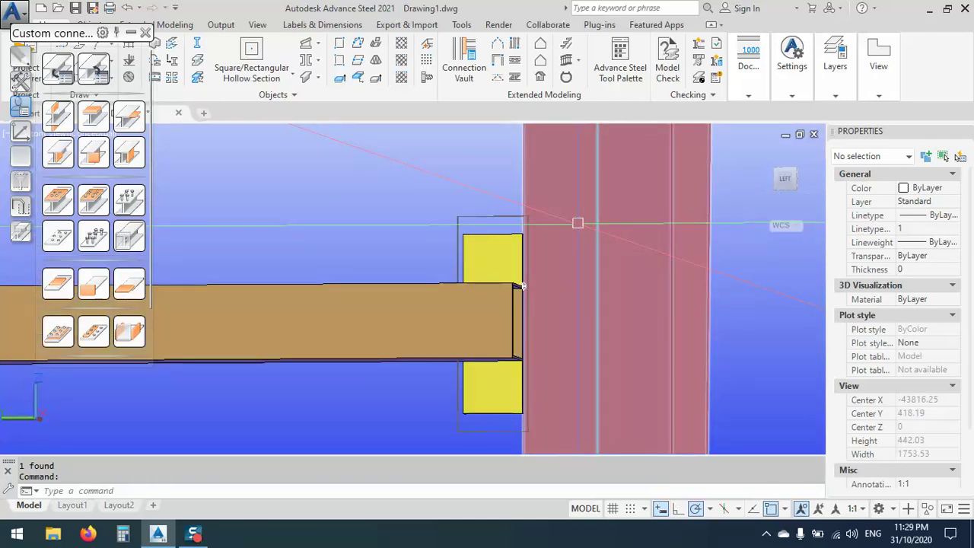
scroll(578, 223, down, 4)
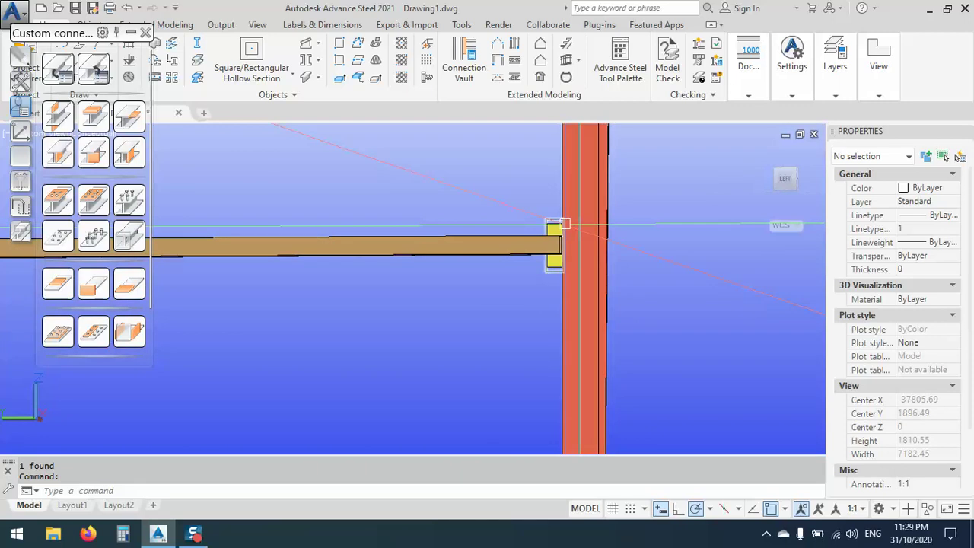
scroll(567, 221, up, 4)
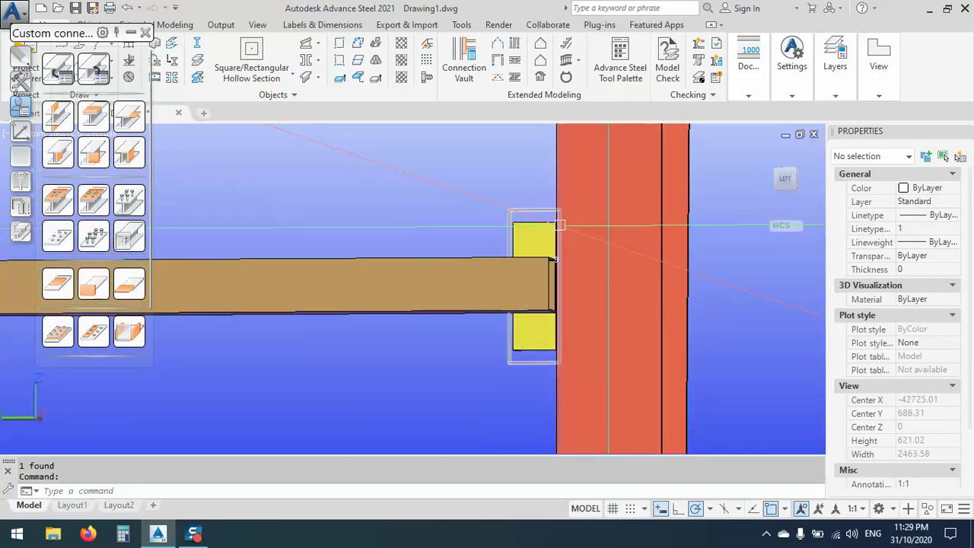
Set the width of the plate along the beam's web to 60 mm.
scroll(560, 225, down, 2)
shift+middle_drag(563, 259, 607, 214)
scroll(564, 251, up, 2)
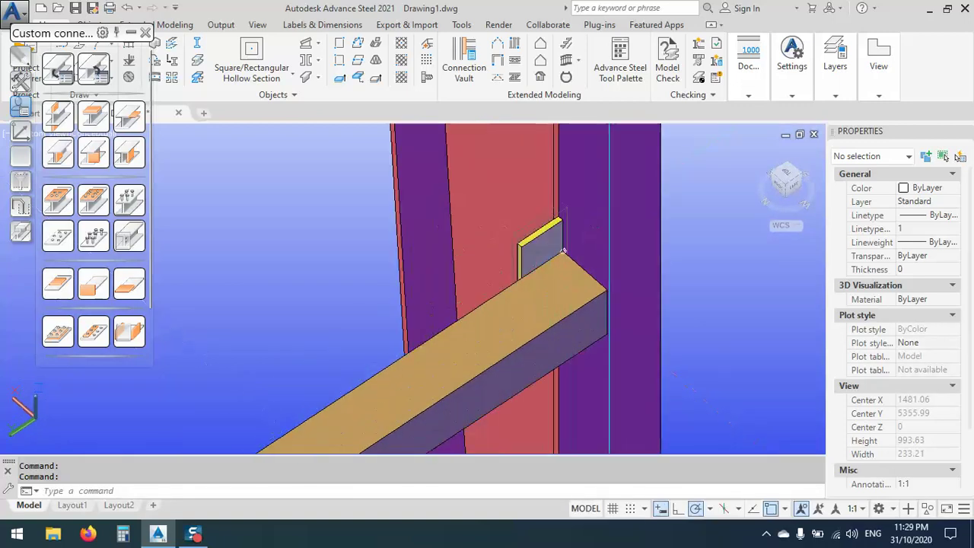
click(563, 251)
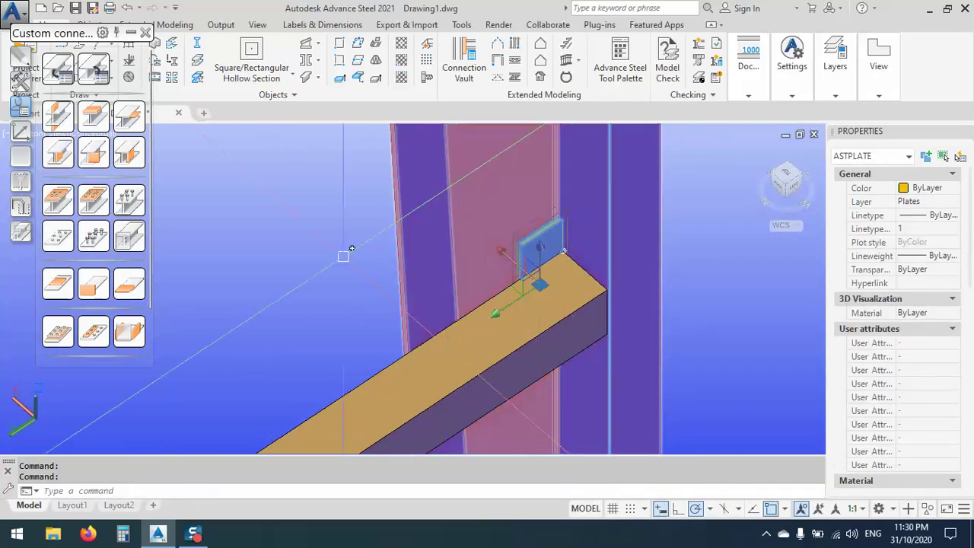
right_click(343, 257)
click(489, 287)
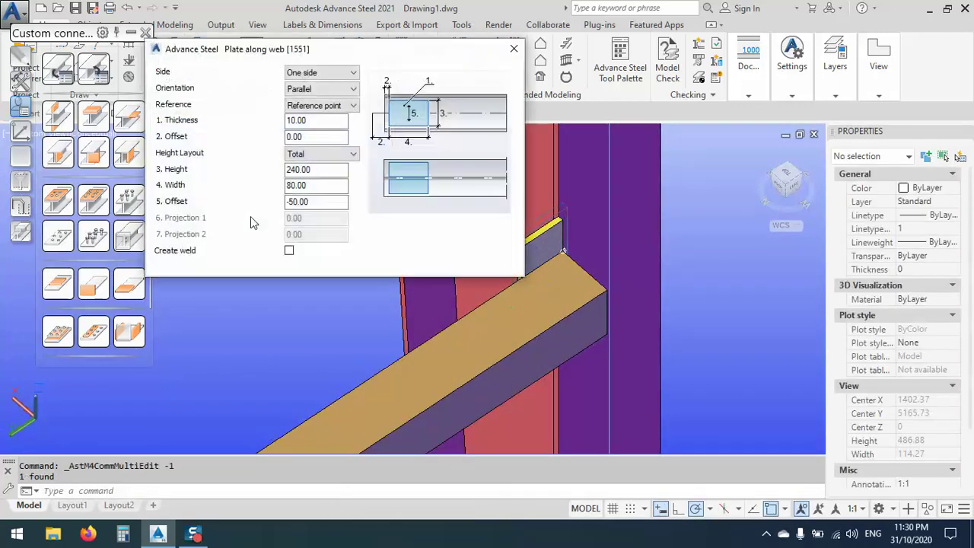
click(325, 186)
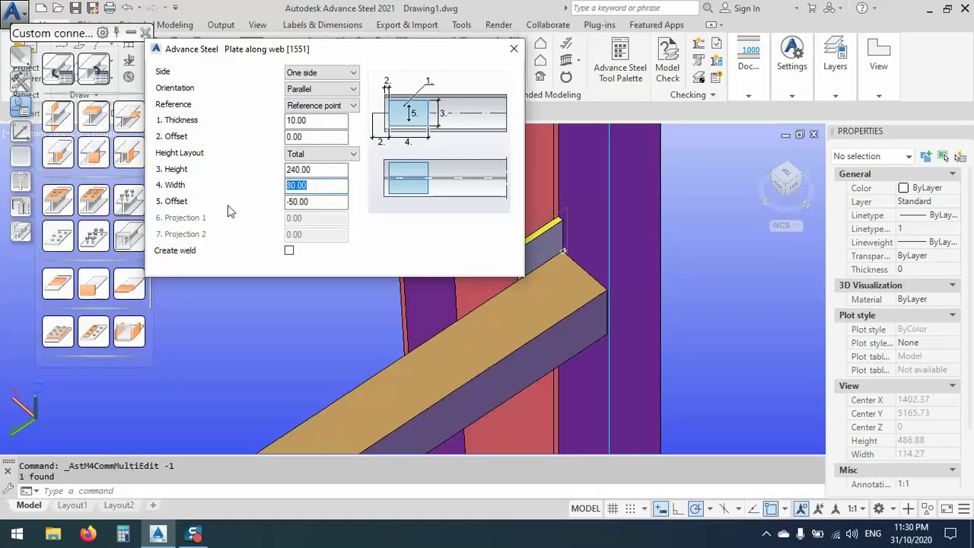
text(60)
key(Return)
click(514, 48)
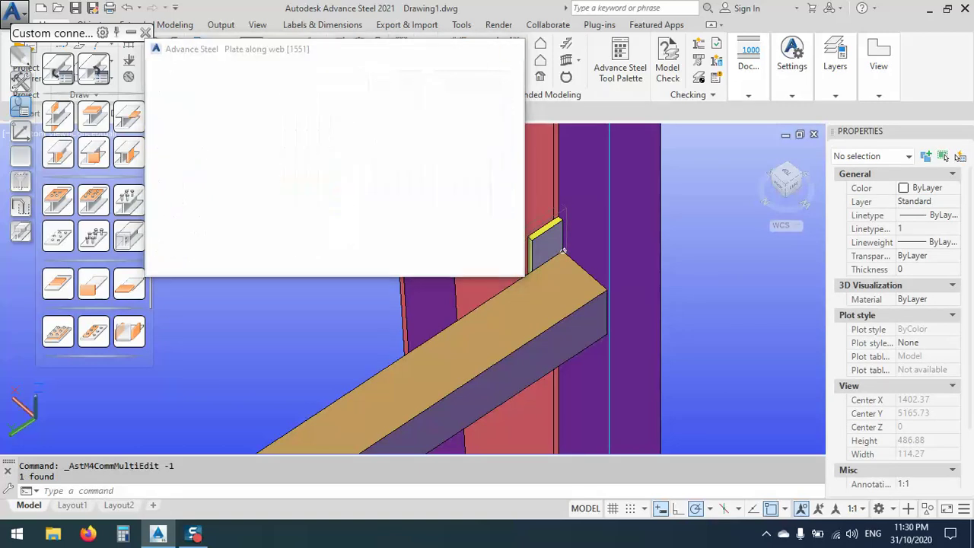
Add a Plate on plate element to the web plate at the beam's end.
scroll(562, 206, up, 5)
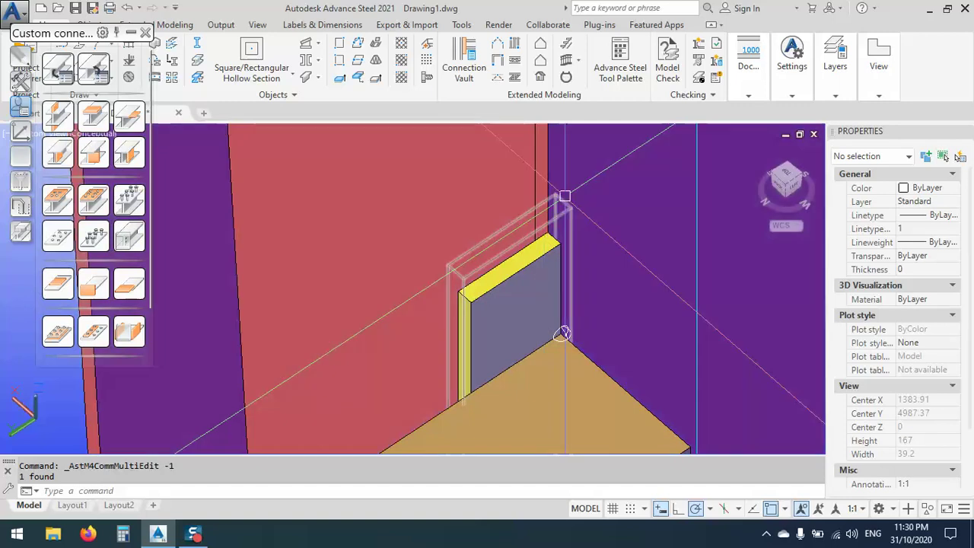
scroll(548, 185, down, 3)
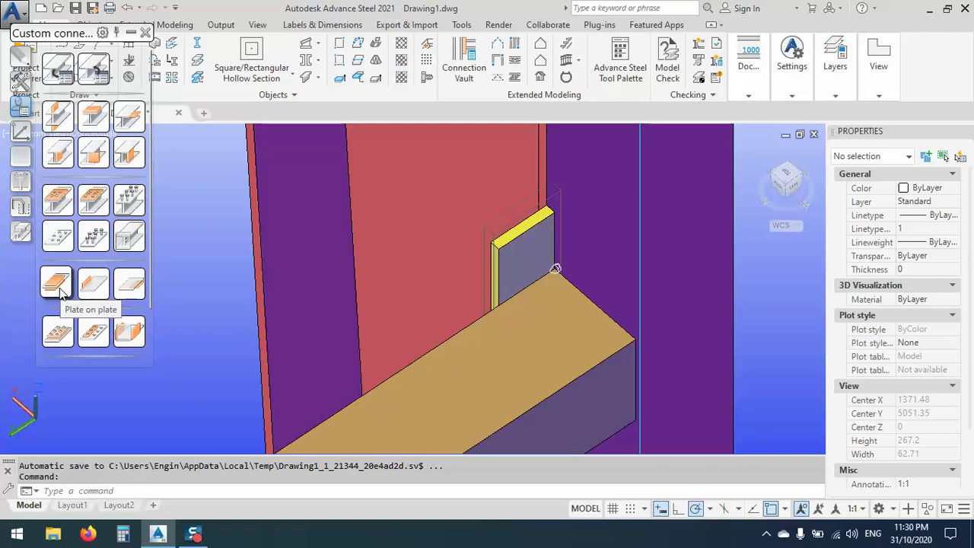
click(58, 284)
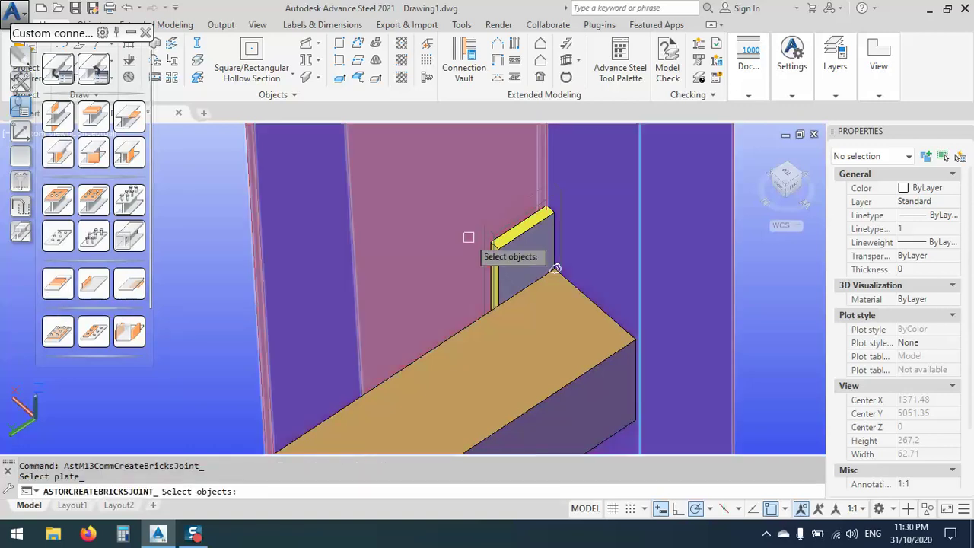
scroll(506, 229, up, 5)
click(509, 226)
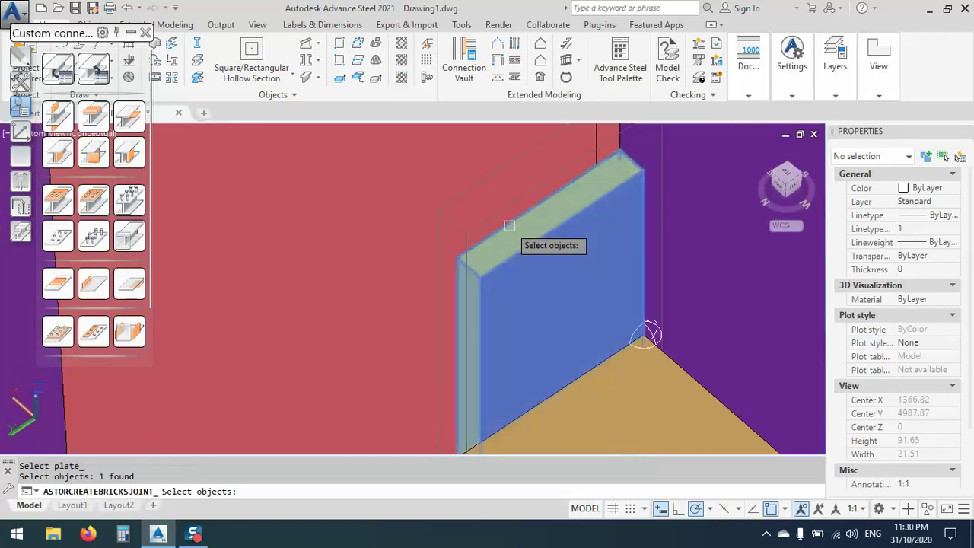
key(Return)
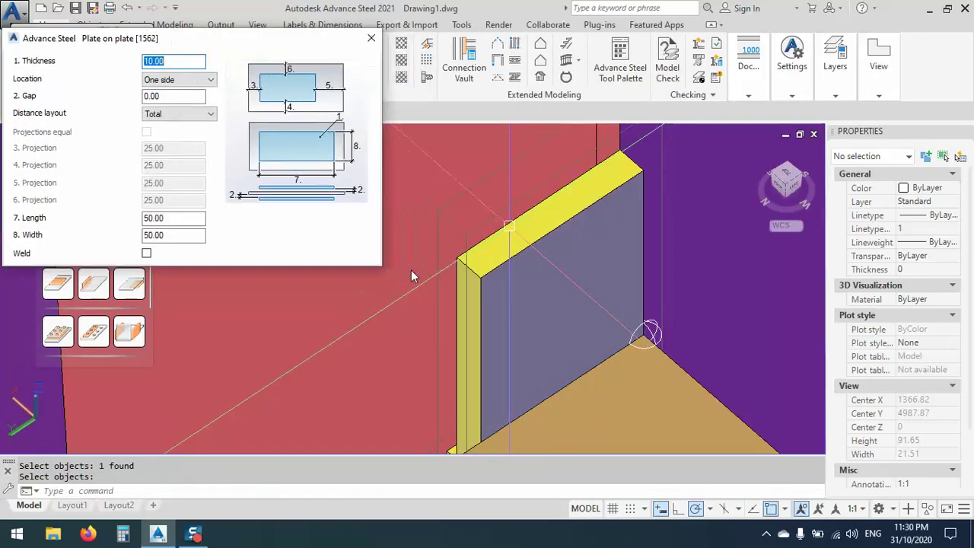
scroll(492, 344, down, 3)
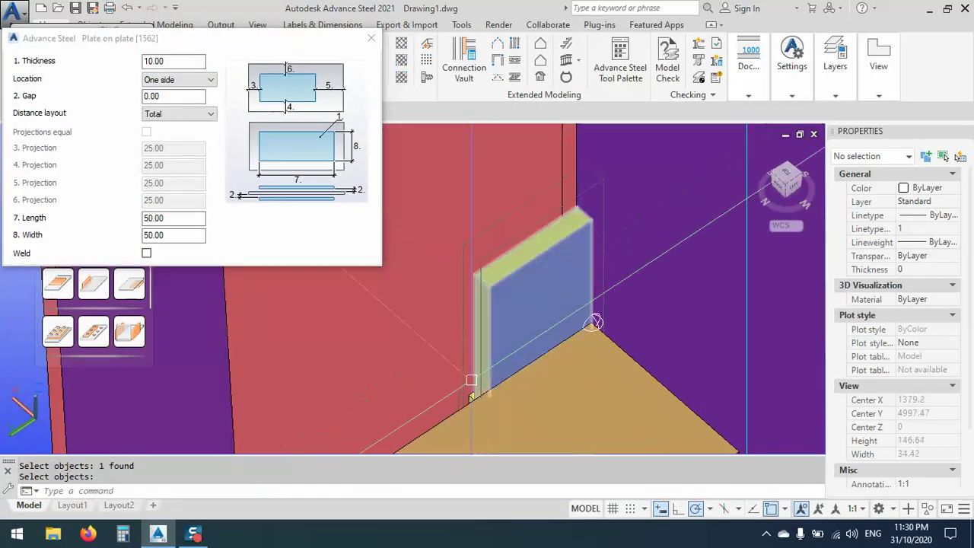
Define the added plate's distance layout by Projections and set Projection 6 to 0.
click(179, 114)
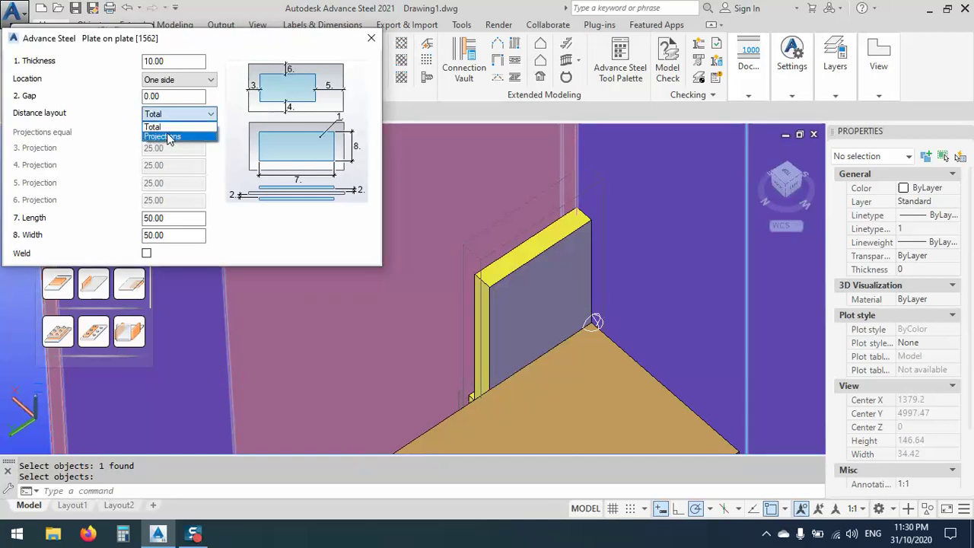
click(169, 135)
key(Tab)
key(Tab)
key(Tab)
key(Tab)
key(Tab)
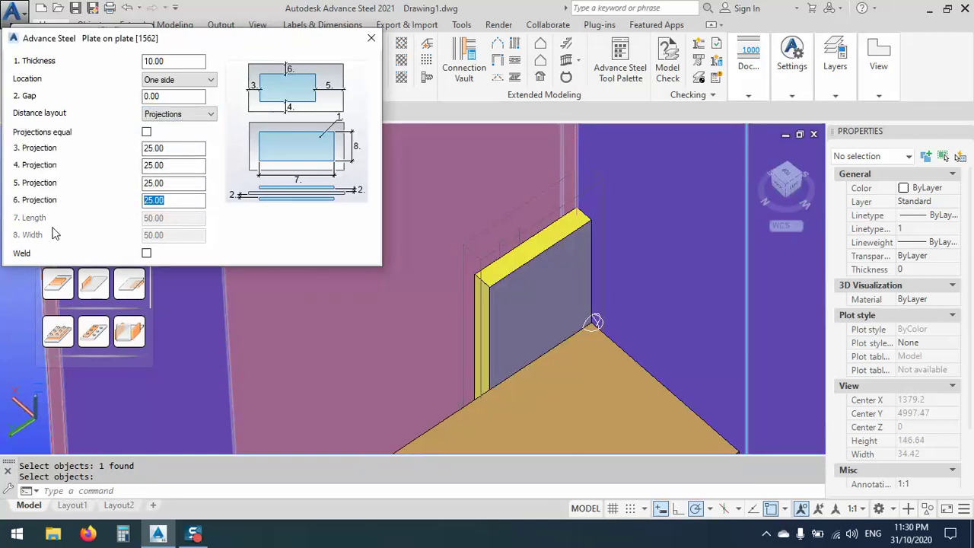
Set Projections 3, 4 and 5 of the added plate to 0 to match the web plate's outline.
double_click(154, 183)
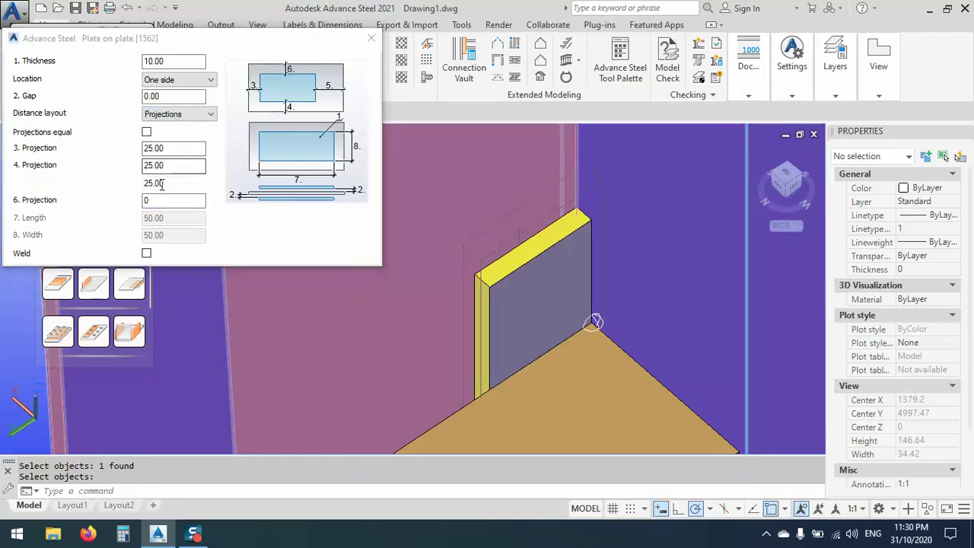
text(0)
key(shift+Tab)
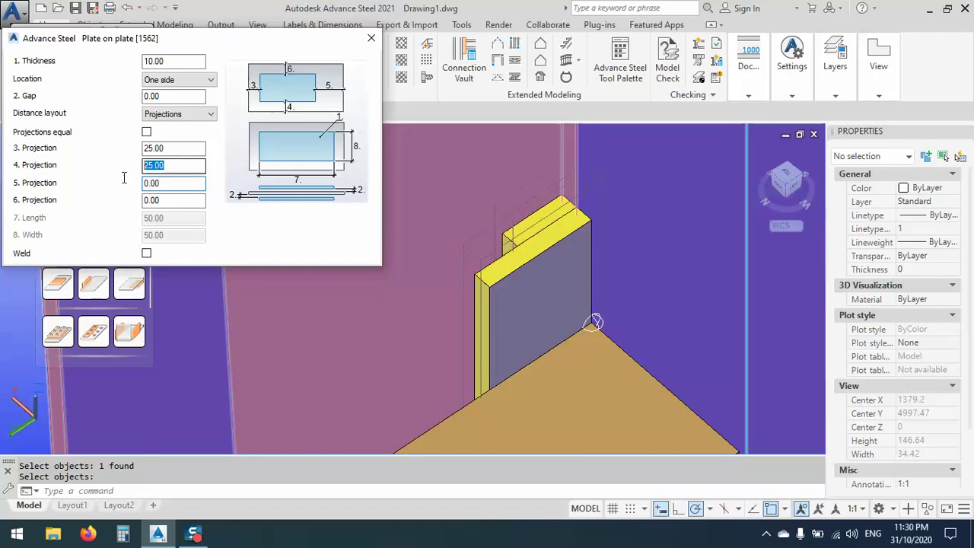
text(0)
double_click(190, 147)
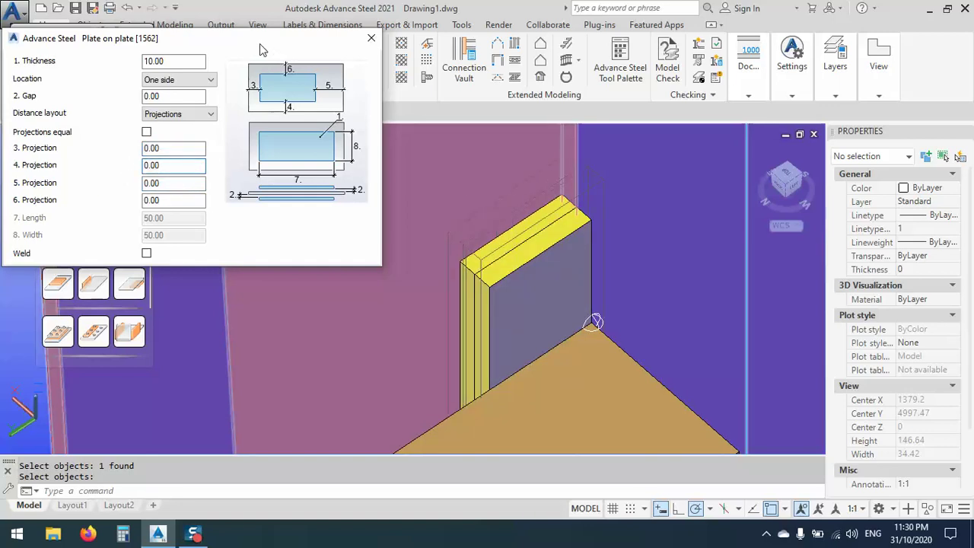
drag(261, 48, 301, 40)
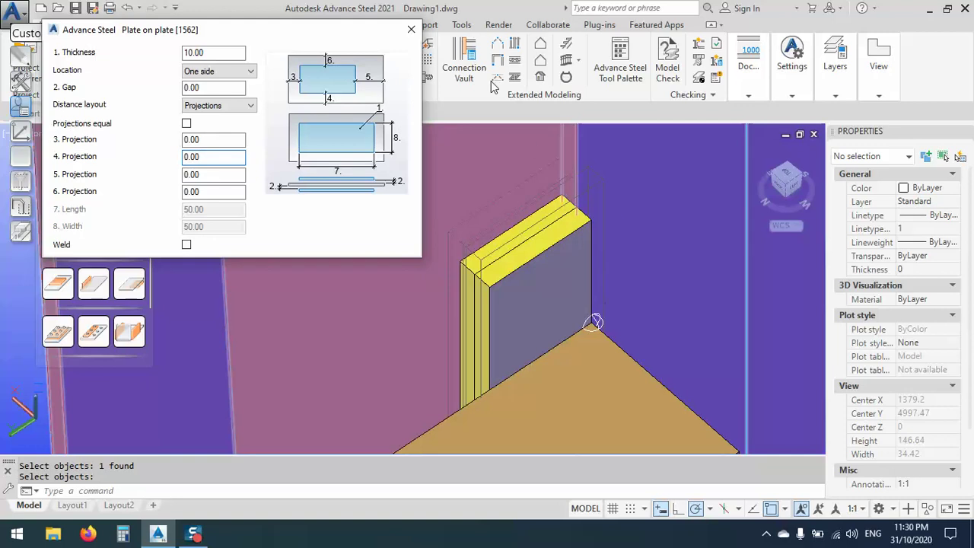
click(411, 30)
Examine the two stacked plates at the column and view the properties of the custom connection's point symbol.
shift+middle_drag(579, 304, 457, 301)
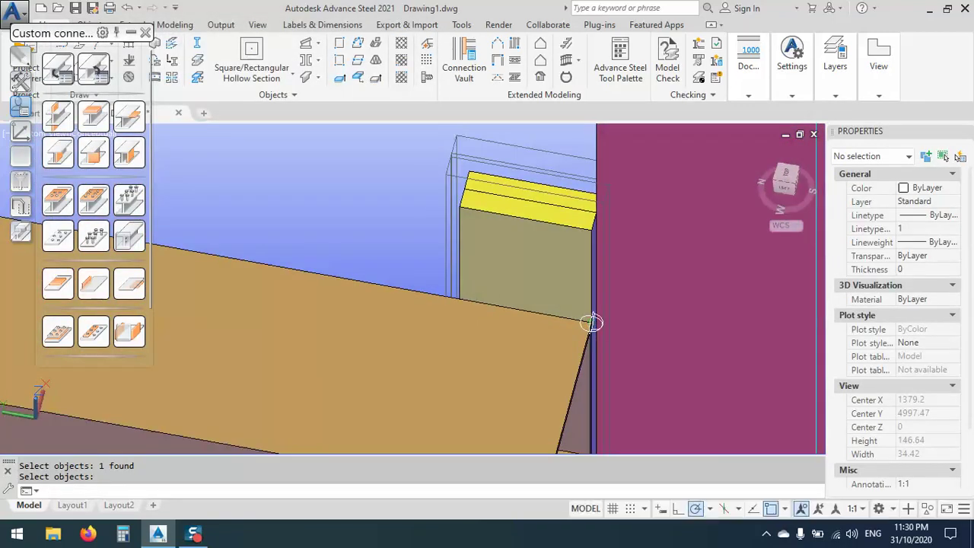
key(Escape)
shift+middle_drag(592, 323, 592, 323)
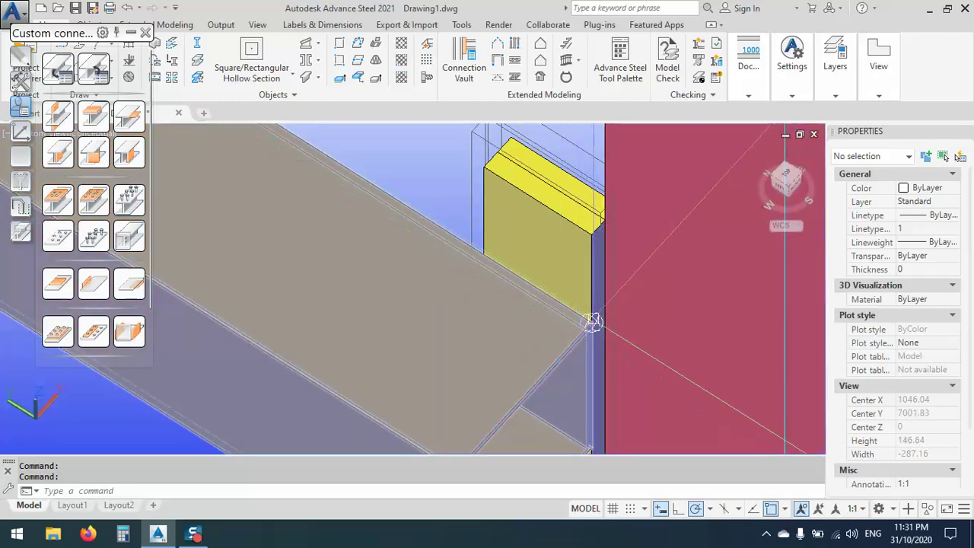
scroll(591, 323, up, 3)
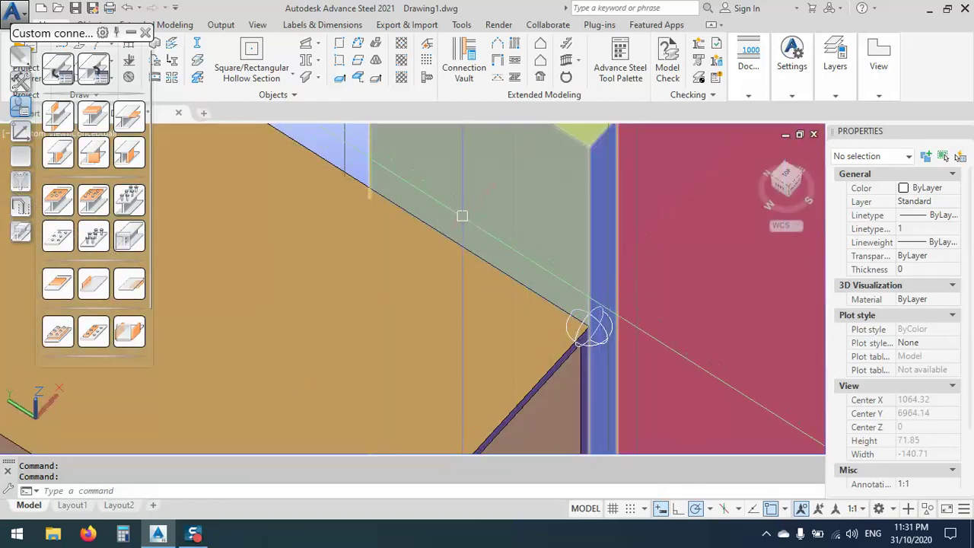
click(590, 327)
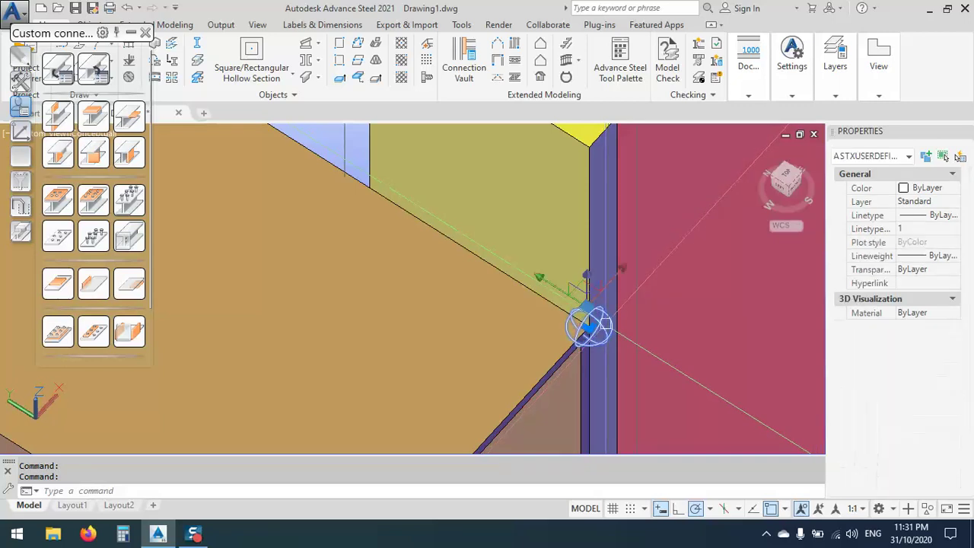
right_click(483, 319)
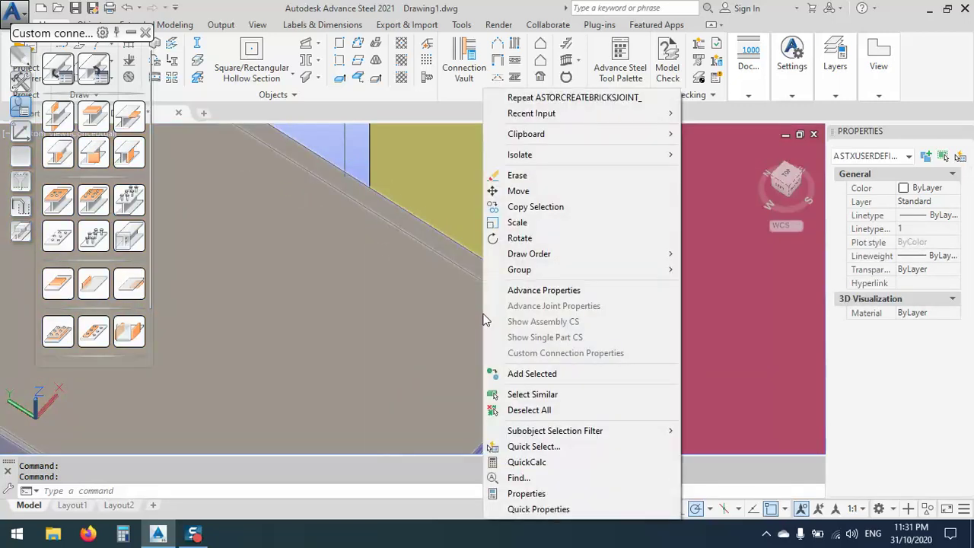
click(527, 290)
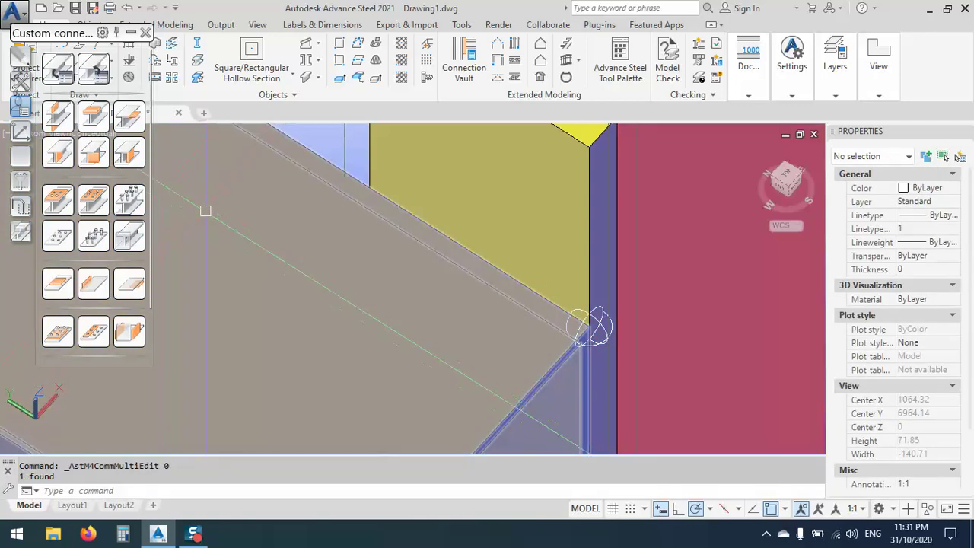
Set Offset 2 of the web plate at the beam's end to 10 in its joint properties.
shift+middle_drag(589, 327, 565, 308)
click(524, 218)
right_click(526, 225)
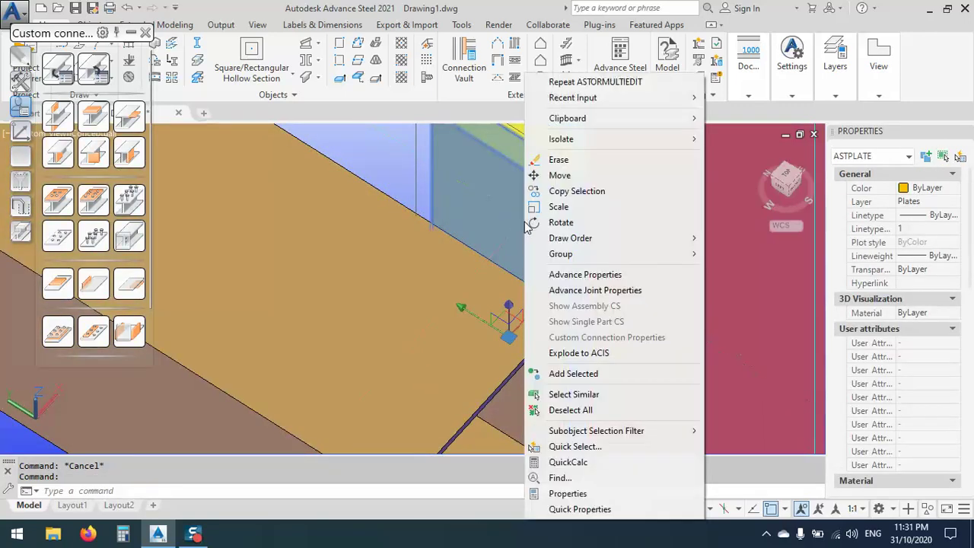
click(595, 291)
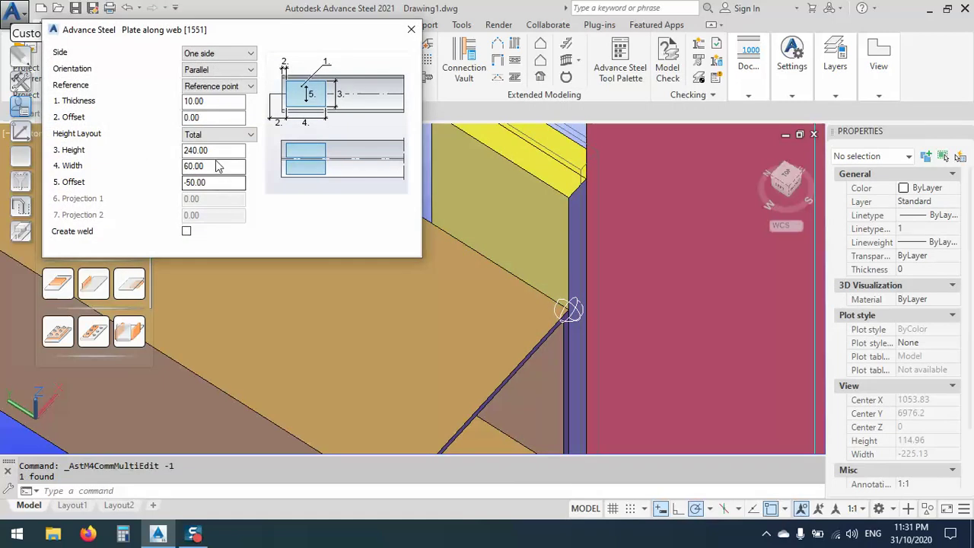
click(213, 118)
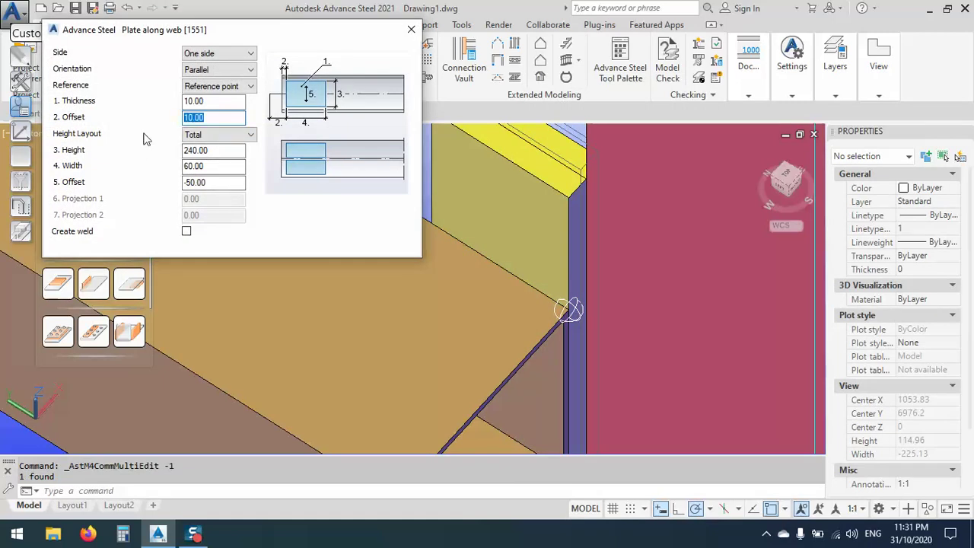
click(411, 29)
Open the joint properties of the stacked Plate on plate element behind the web plate.
middle_drag(570, 174, 533, 243)
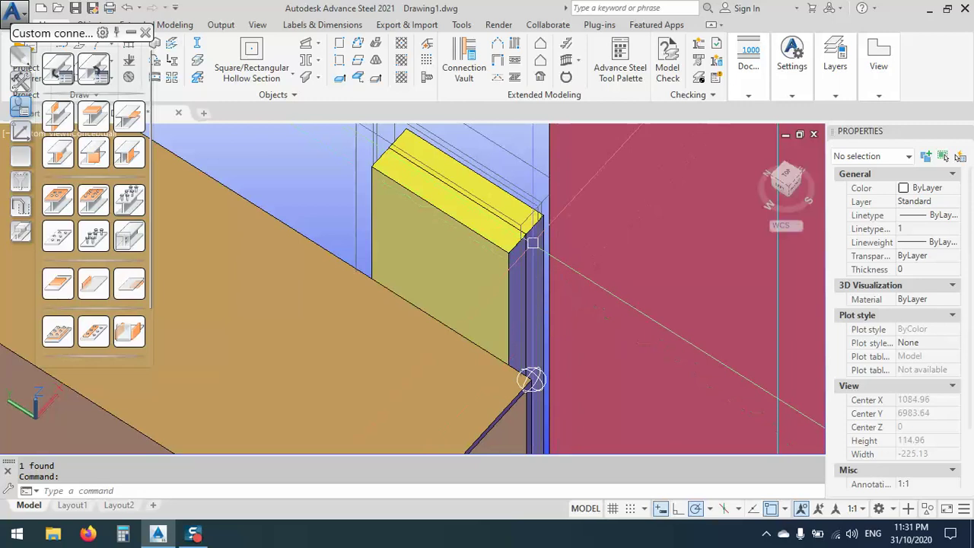
click(500, 198)
right_click(244, 157)
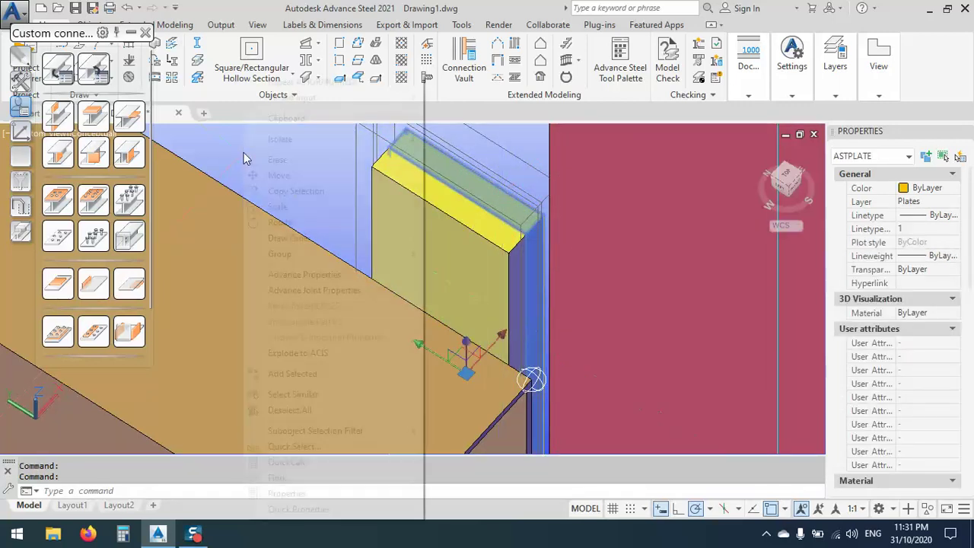
click(344, 292)
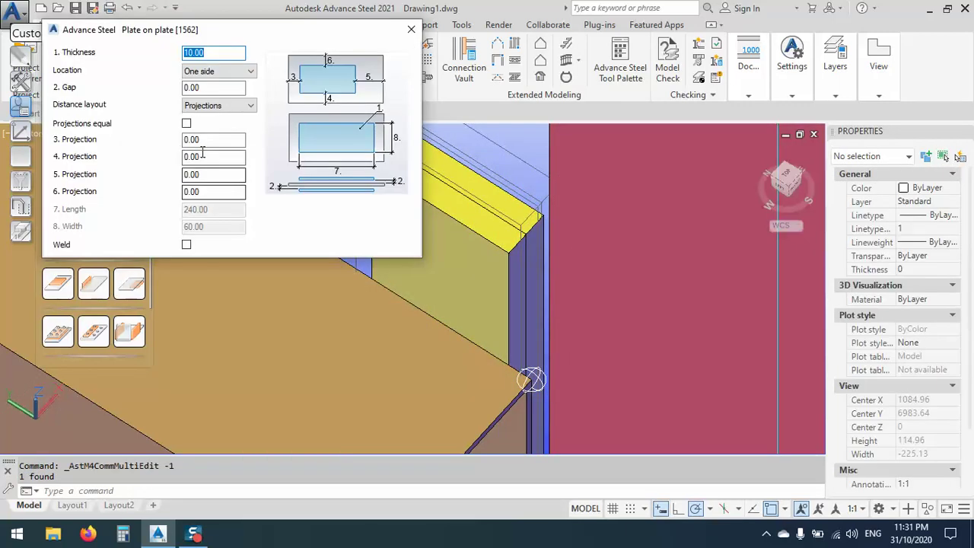
Try a value of 10 for the stacked plate's Projection 3 and set it back to 0.
key(Tab)
key(Tab)
key(Tab)
key(Tab)
key(Tab)
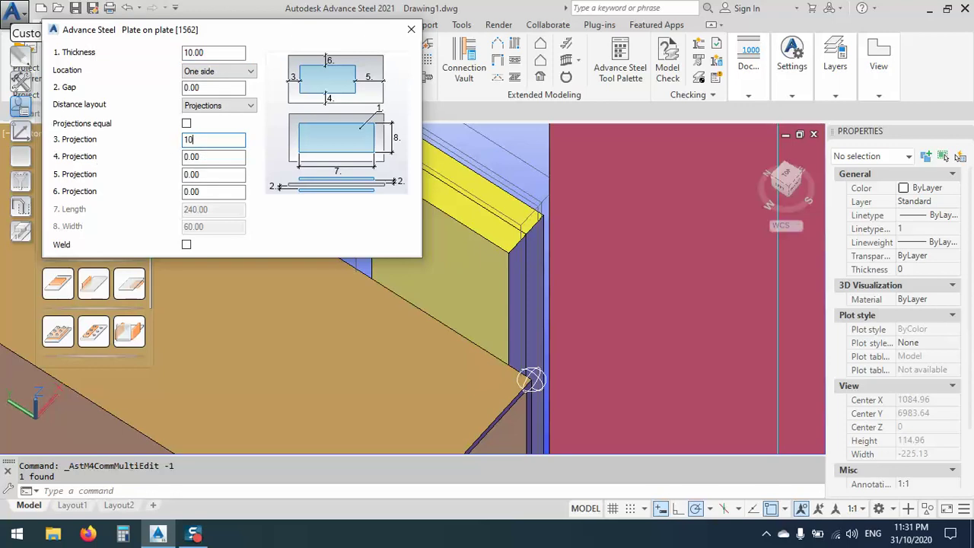
key(Return)
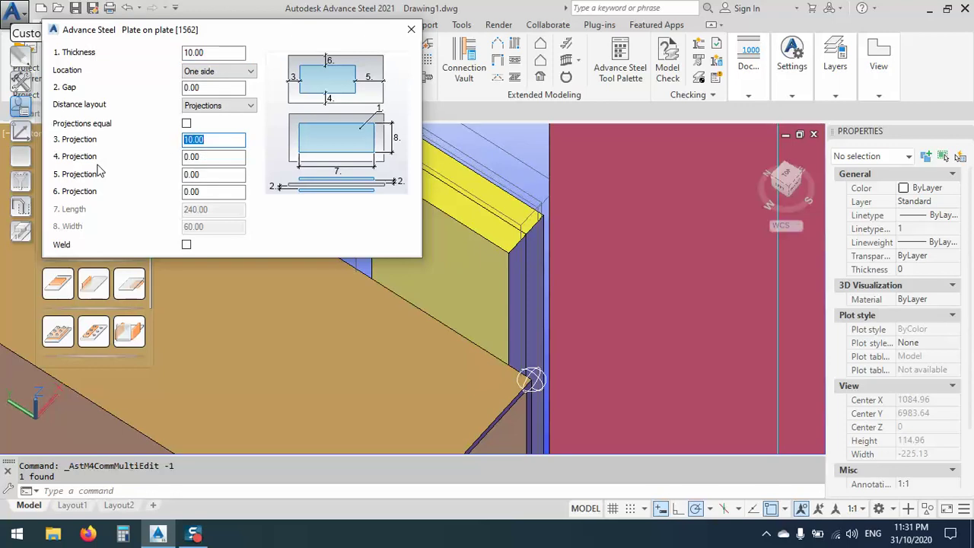
key(Return)
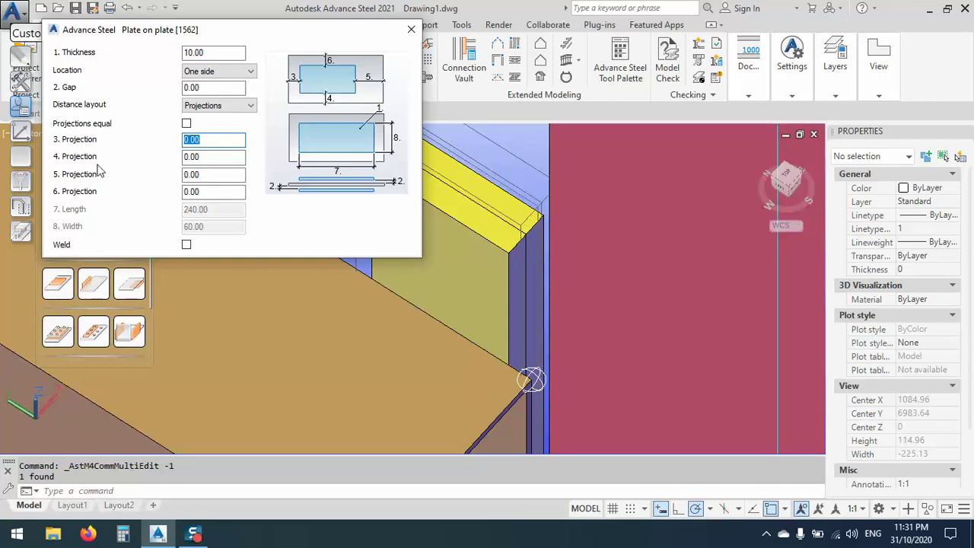
Try a value of 10 for the stacked plate's Projections 4 and 6, and return Projection 4 to 0.
click(222, 157)
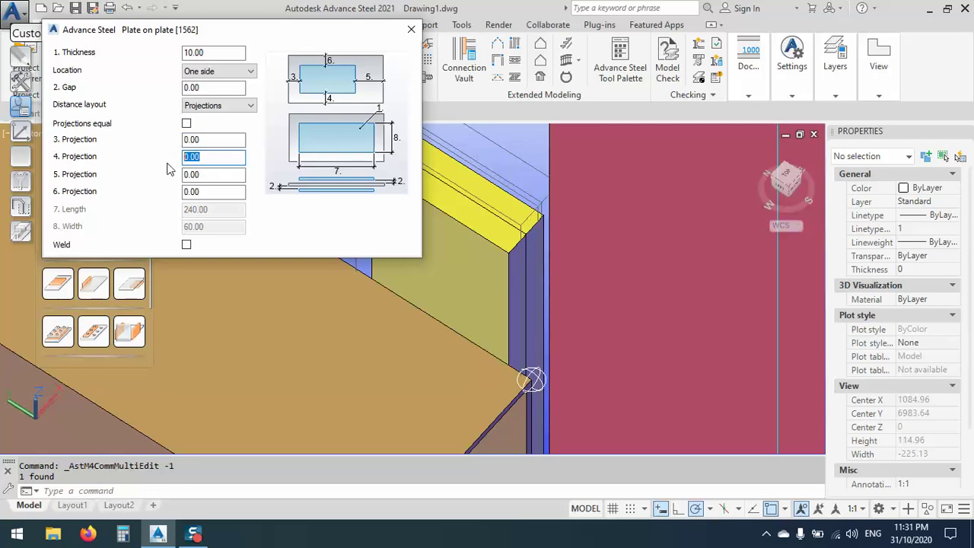
text(10)
click(217, 192)
text(6)
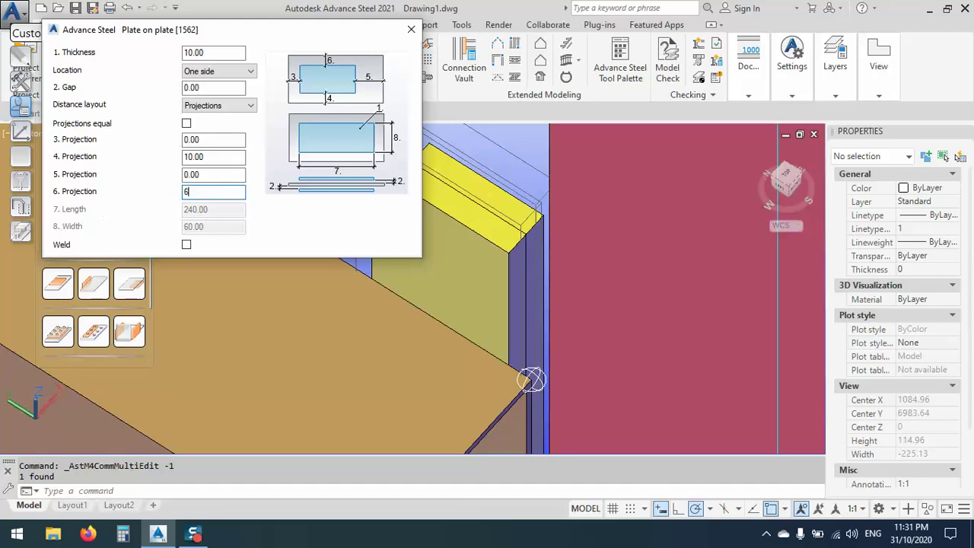
key(Return)
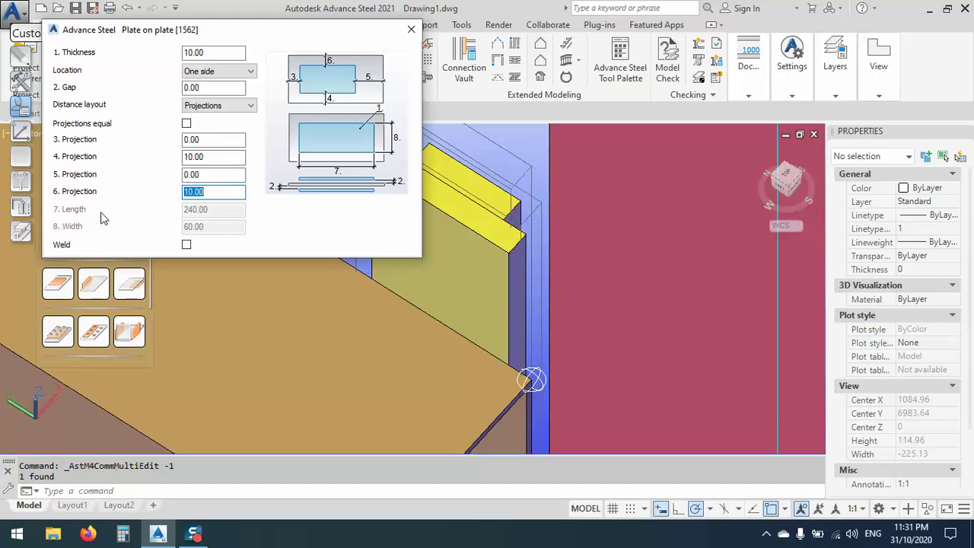
drag(283, 37, 221, 57)
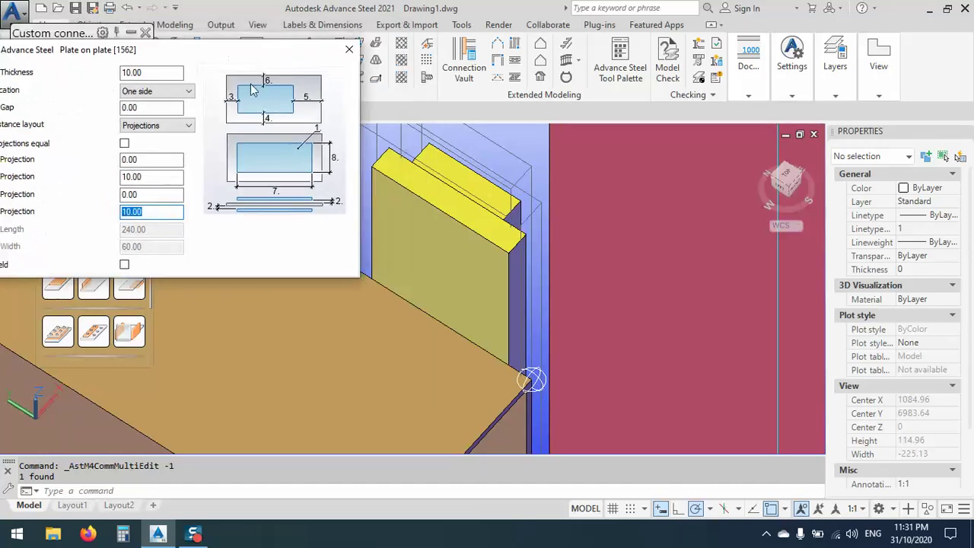
key(shift+Tab)
key(shift+Tab)
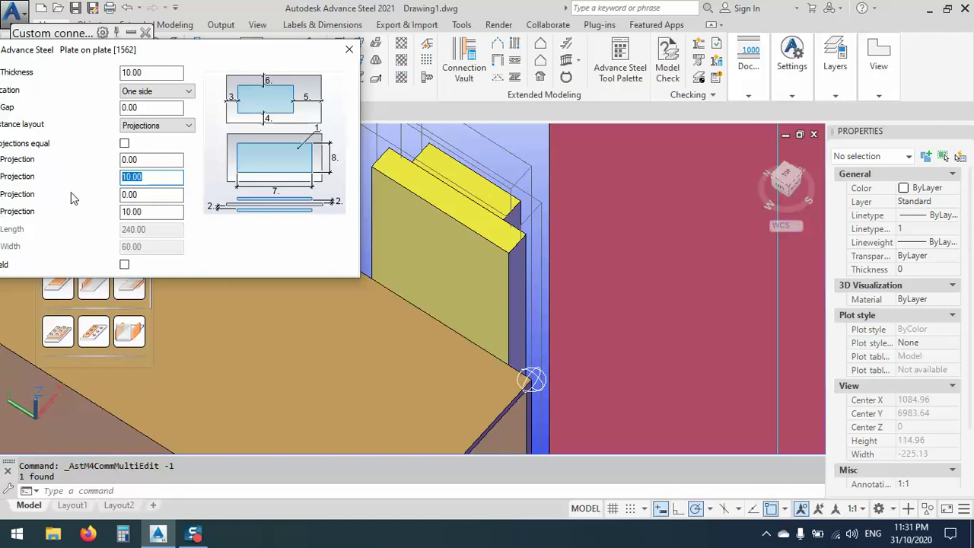
text(0)
key(Return)
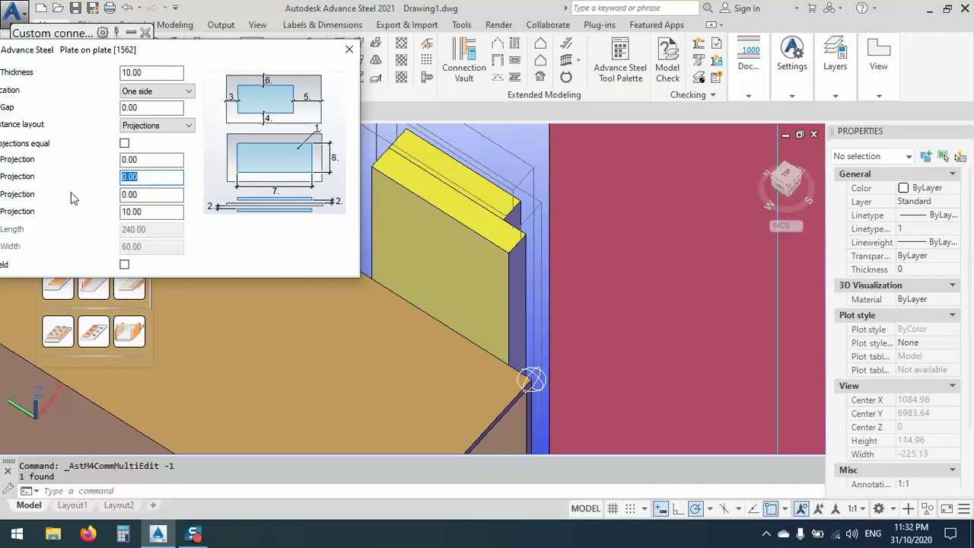
Set the stacked plate's Projection 6 to -10 so the plate extends to the column.
click(124, 212)
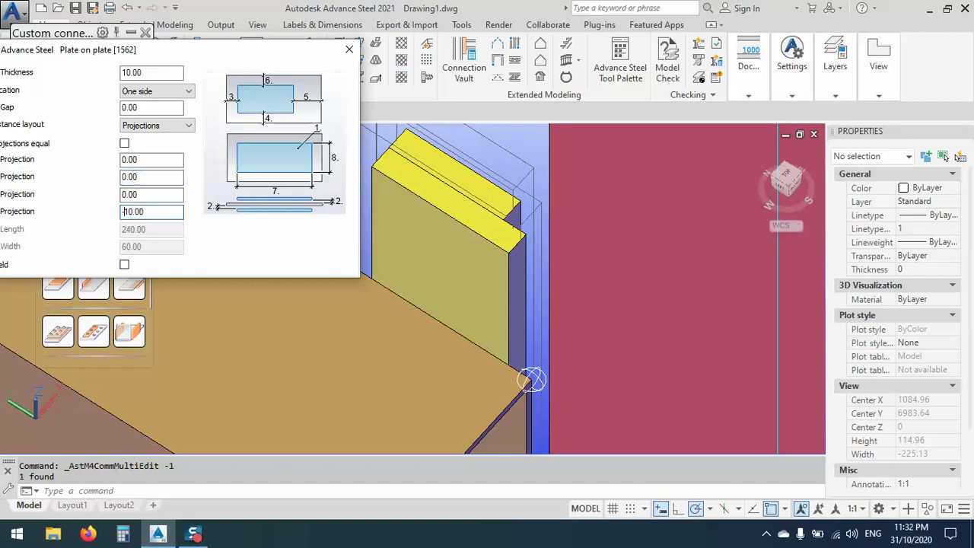
double_click(124, 211)
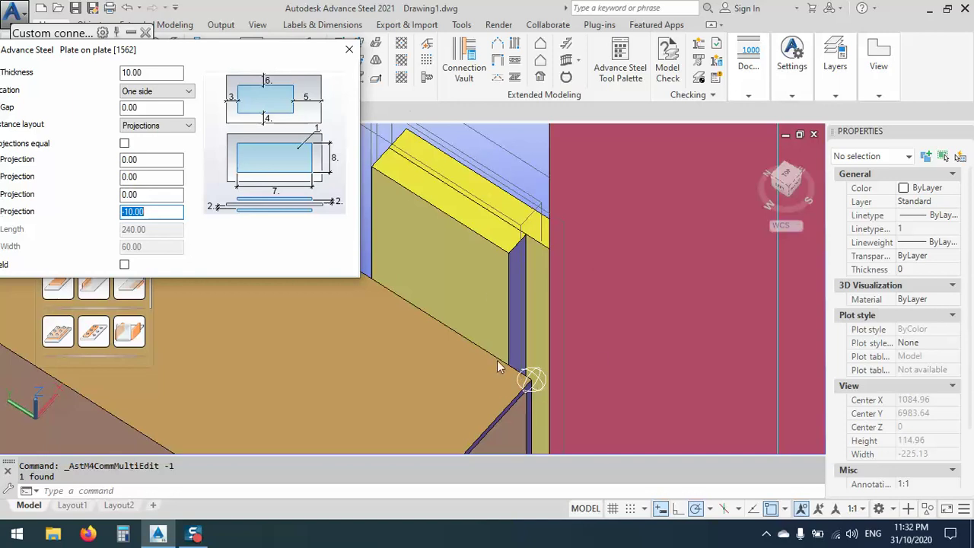
click(349, 50)
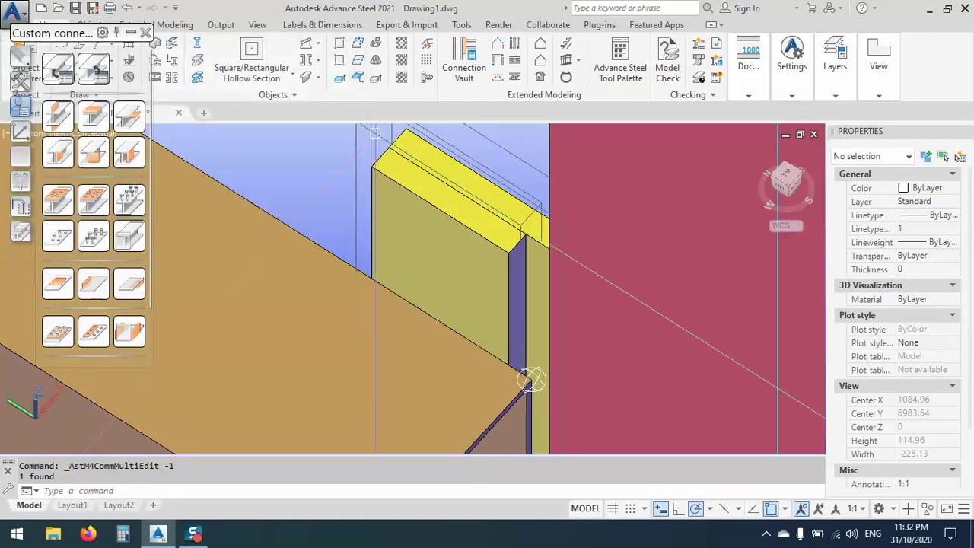
Weld the stacked plate to the column, placing the weld point at the plate's upper corner against the column face.
scroll(531, 379, down, 3)
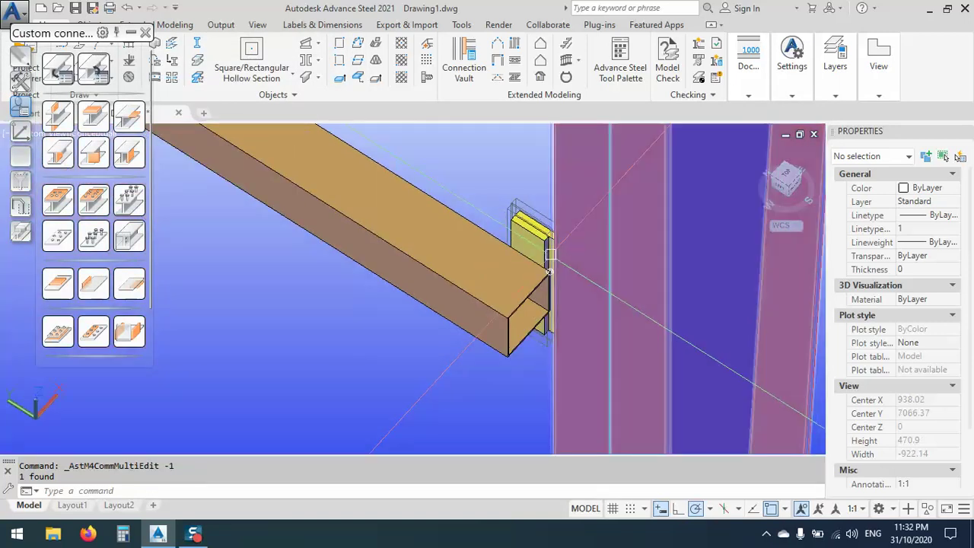
scroll(546, 337, up, 3)
scroll(546, 338, up, 3)
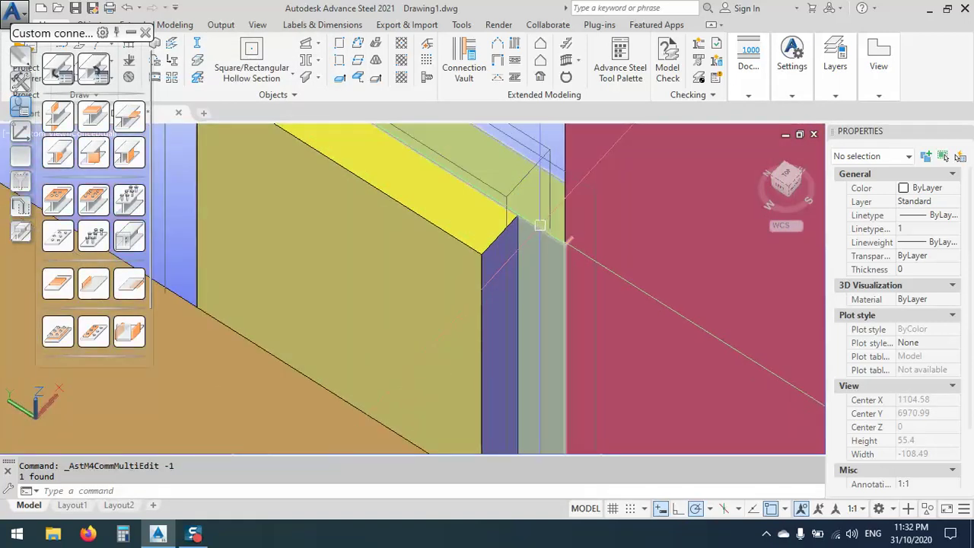
click(642, 248)
click(673, 262)
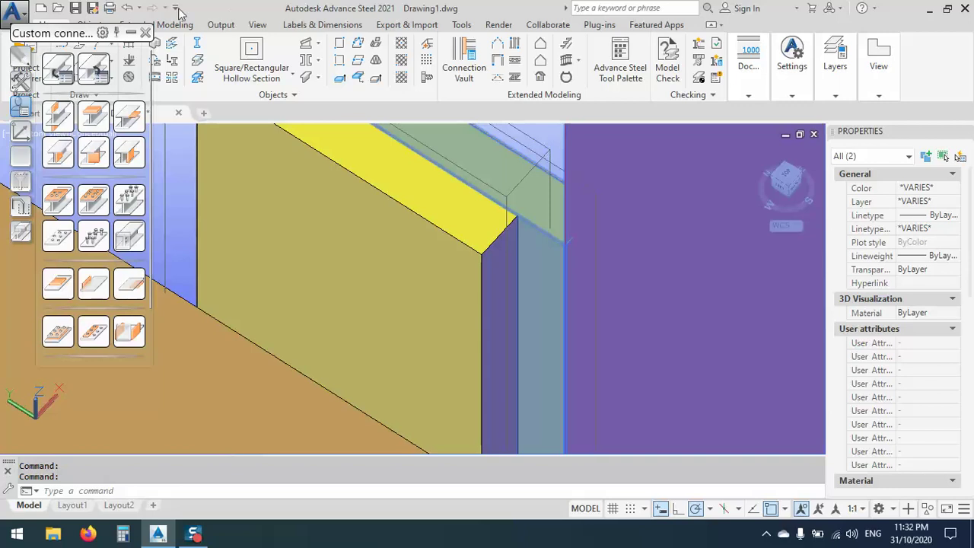
drag(84, 34, 75, 91)
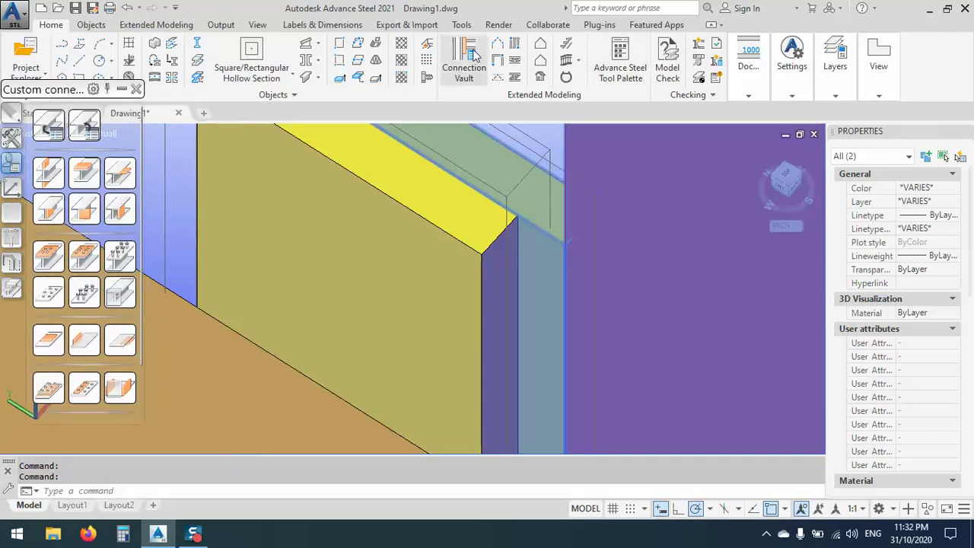
click(91, 25)
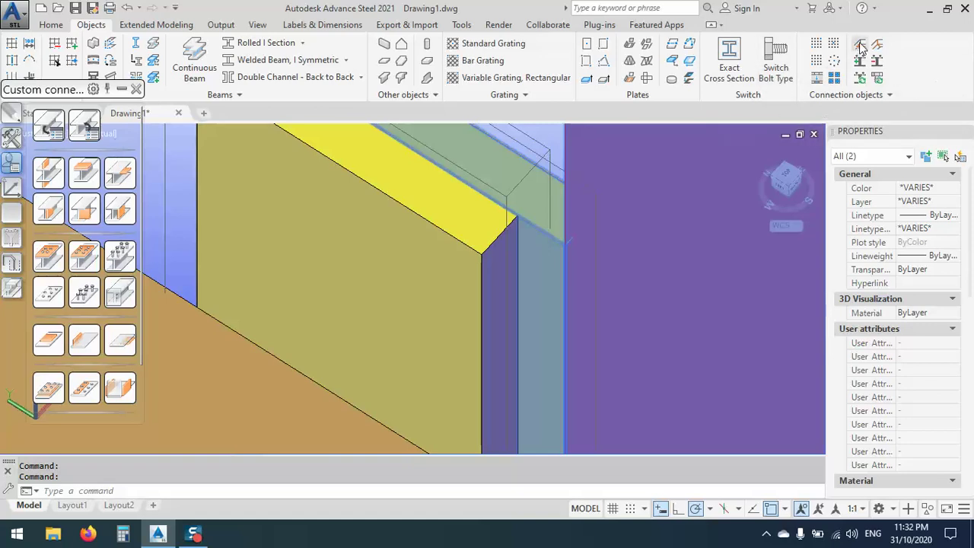
click(860, 45)
click(566, 243)
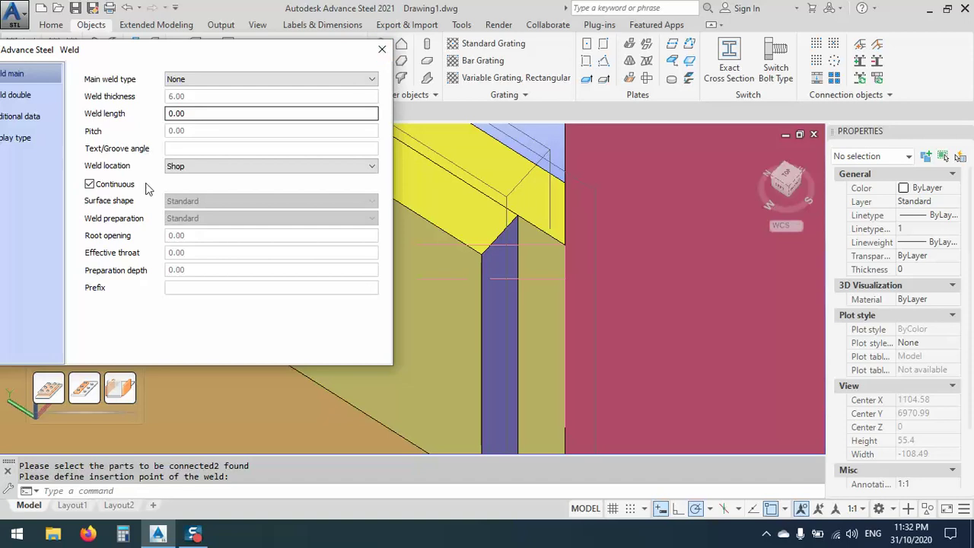
click(382, 52)
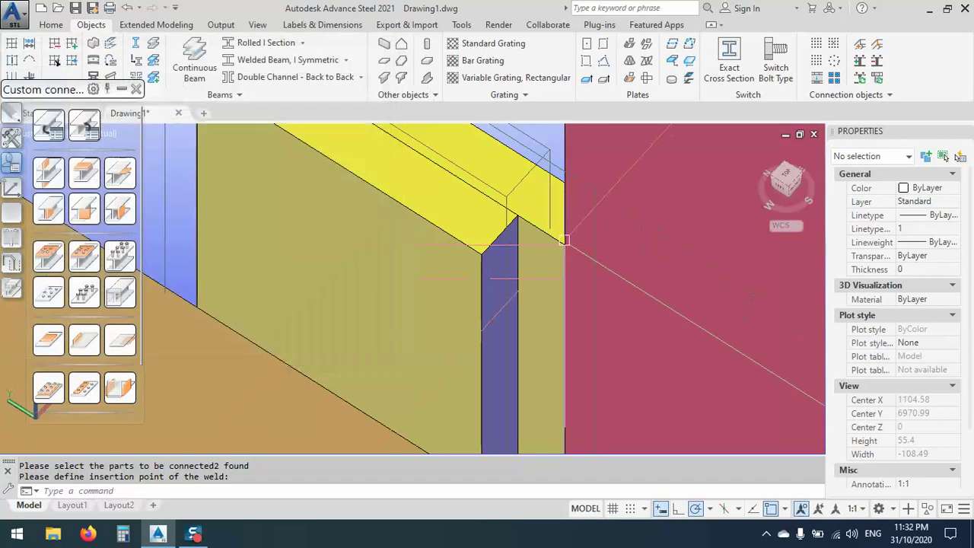
Switch the model to the left view and align the UCS with that view.
scroll(536, 251, down, 4)
click(780, 192)
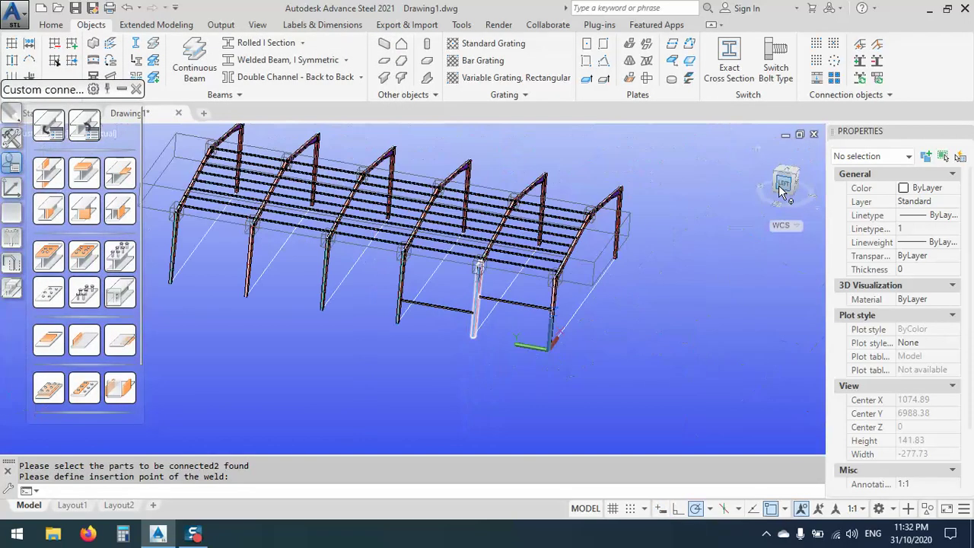
scroll(484, 307, up, 5)
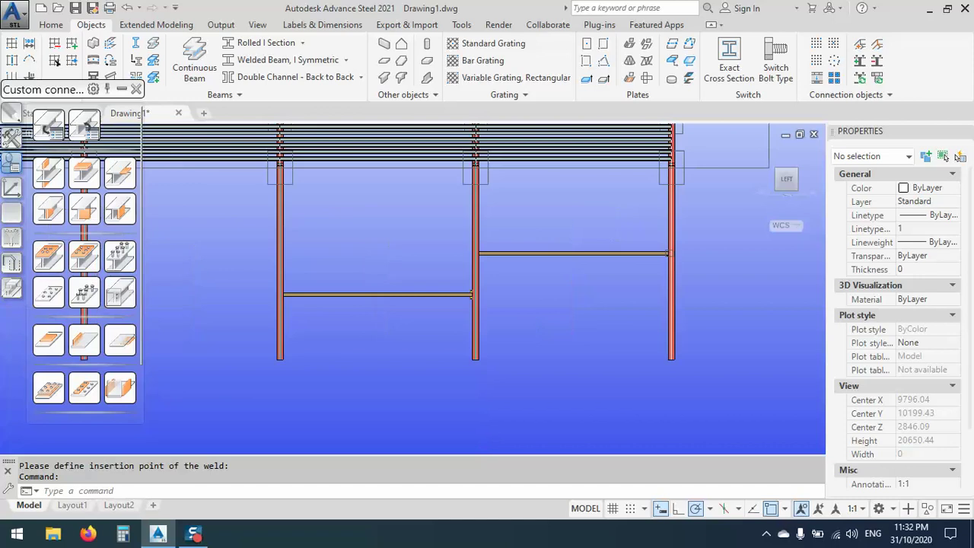
click(11, 189)
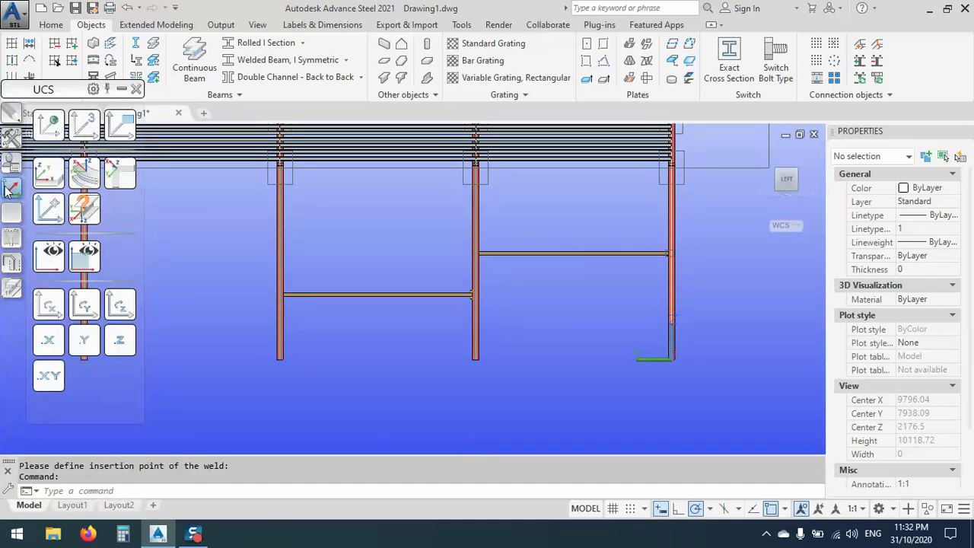
click(122, 129)
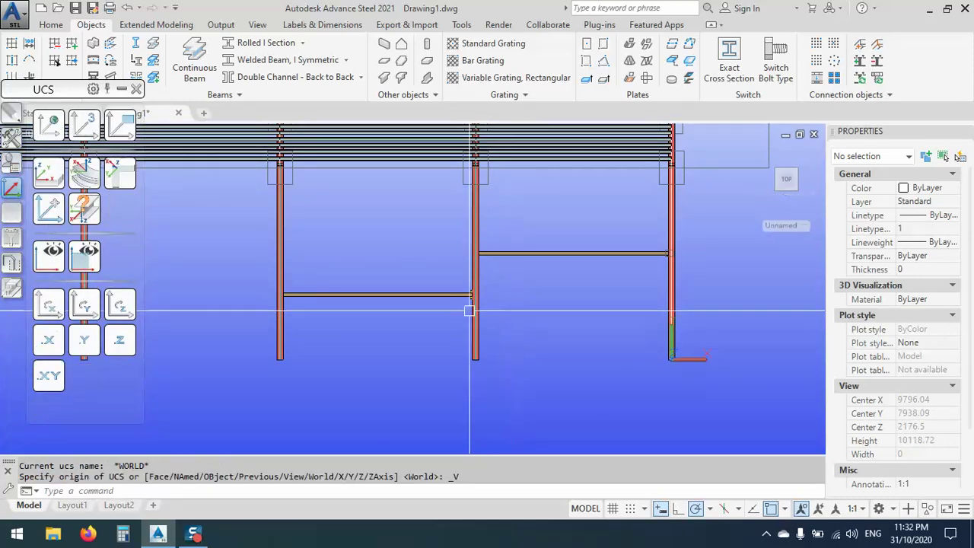
Bolt the two stacked plates at the column together, placing a rectangular pattern from the plate's lower outer corner to its upper corner beside the column.
scroll(470, 295, up, 12)
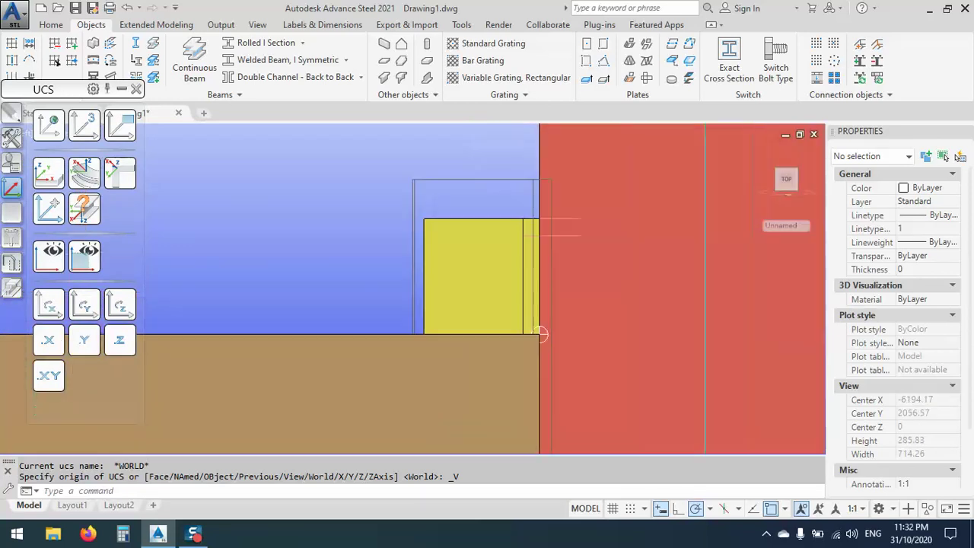
click(559, 199)
click(462, 220)
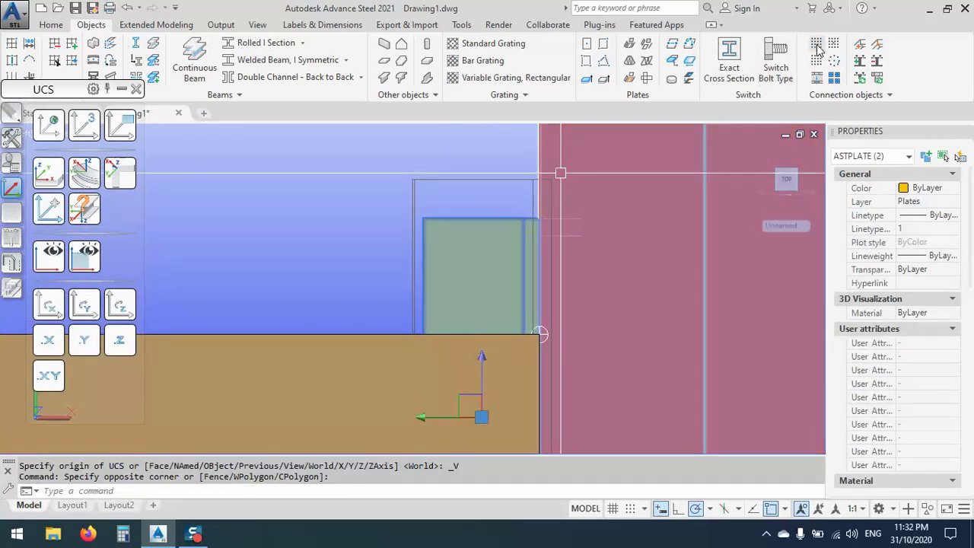
click(816, 44)
scroll(539, 121, down, 3)
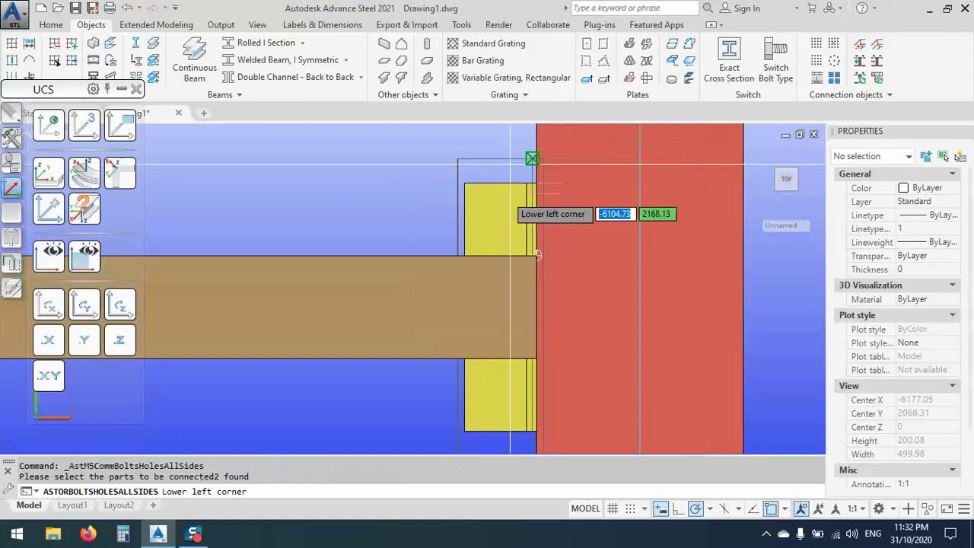
click(465, 431)
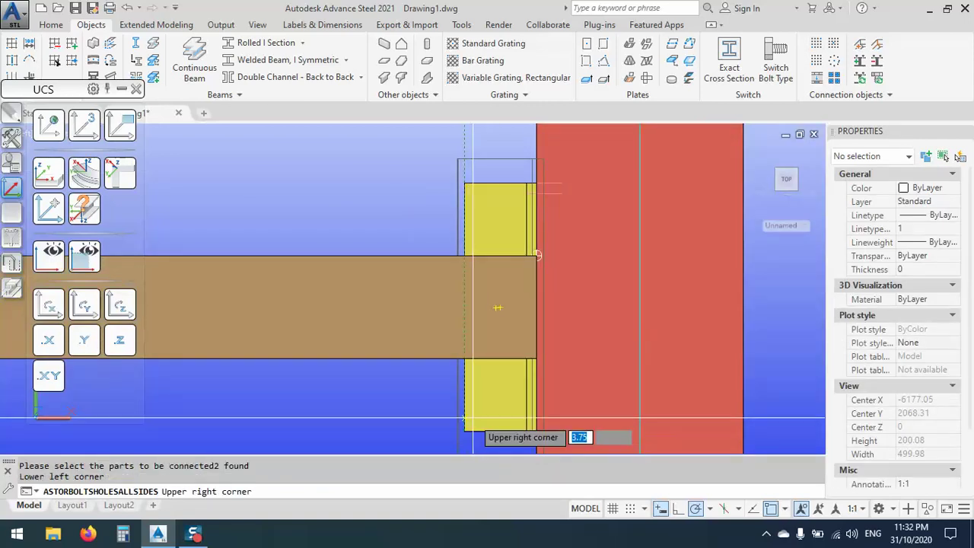
click(526, 183)
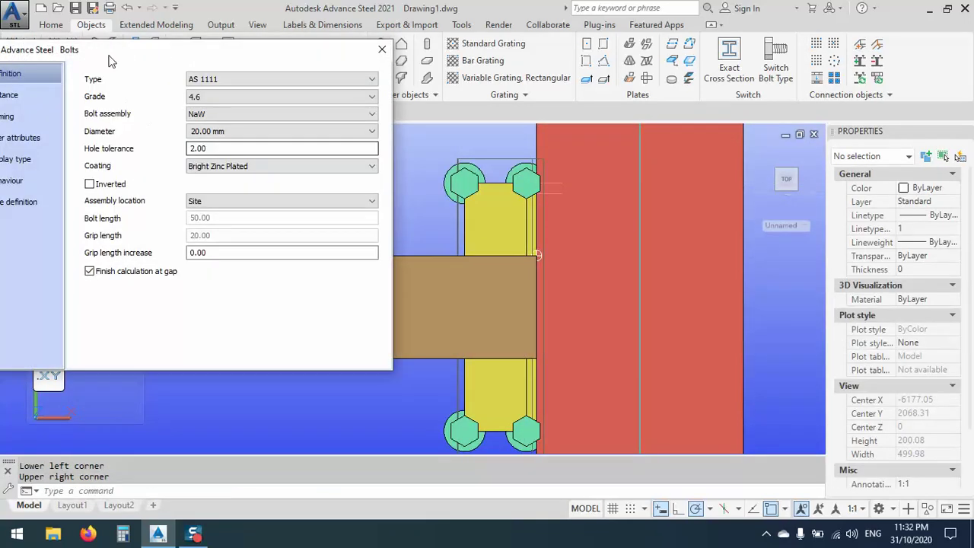
Set the bolt pattern's Number X to 1 and its Edge distance Y to 40.
click(133, 77)
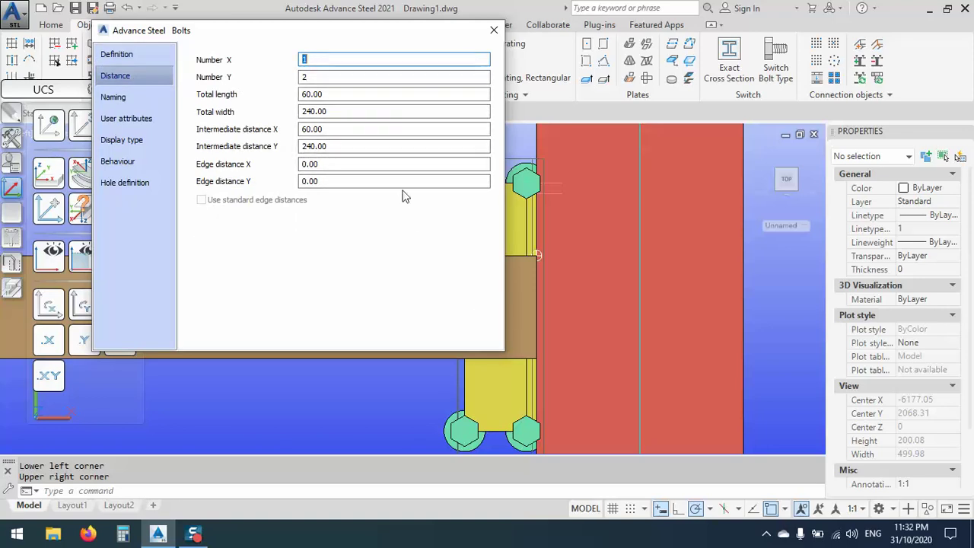
text(1)
drag(365, 34, 250, 58)
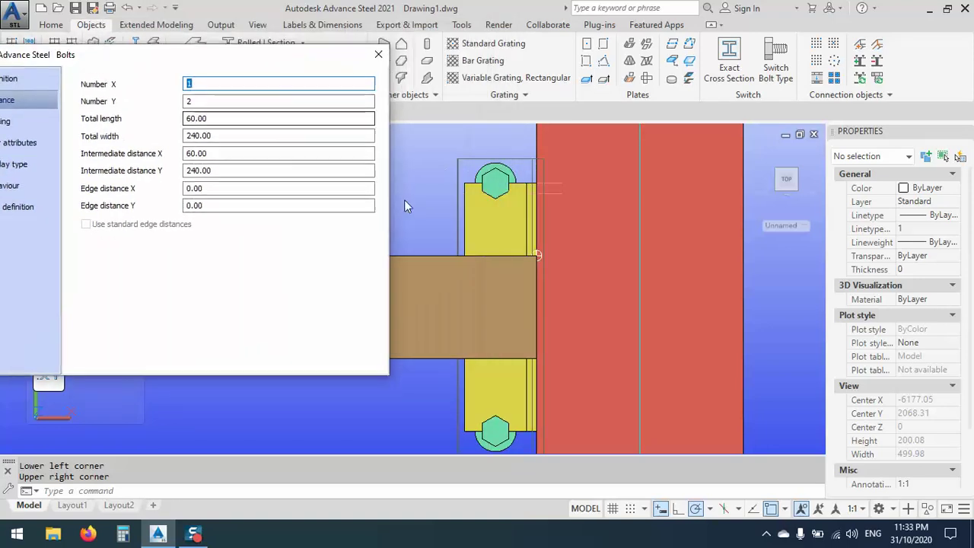
key(Tab)
key(Tab)
key(Tab)
key(Tab)
key(Tab)
key(Tab)
key(Tab)
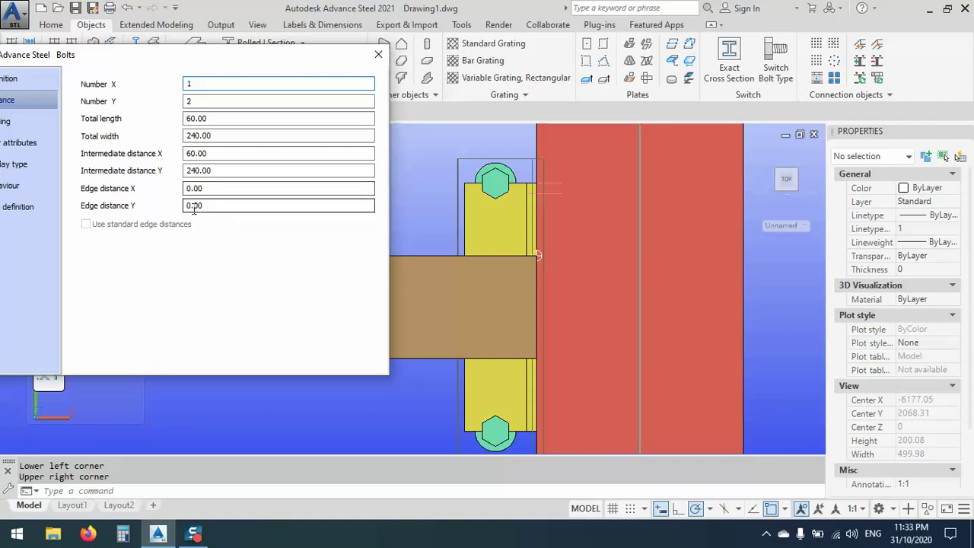
text(40)
key(Return)
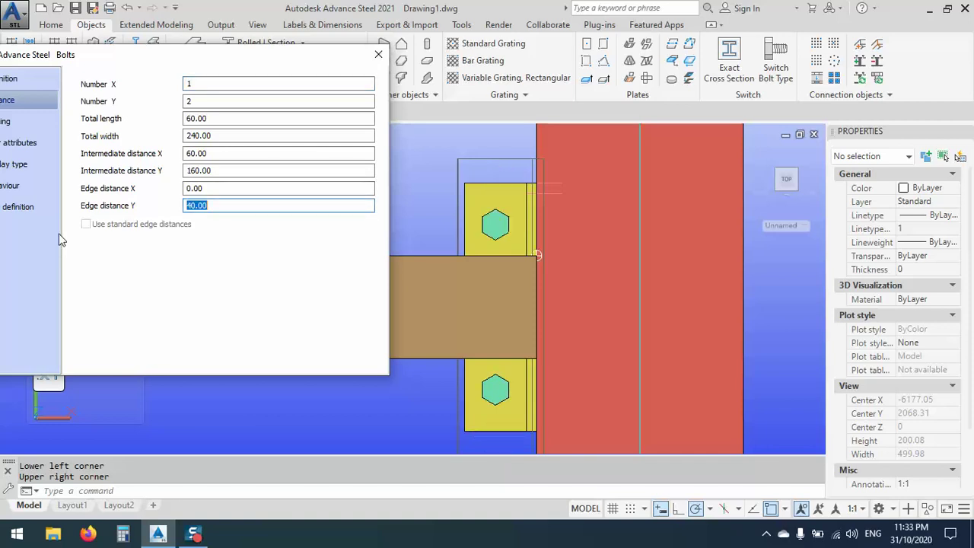
drag(185, 59, 328, 39)
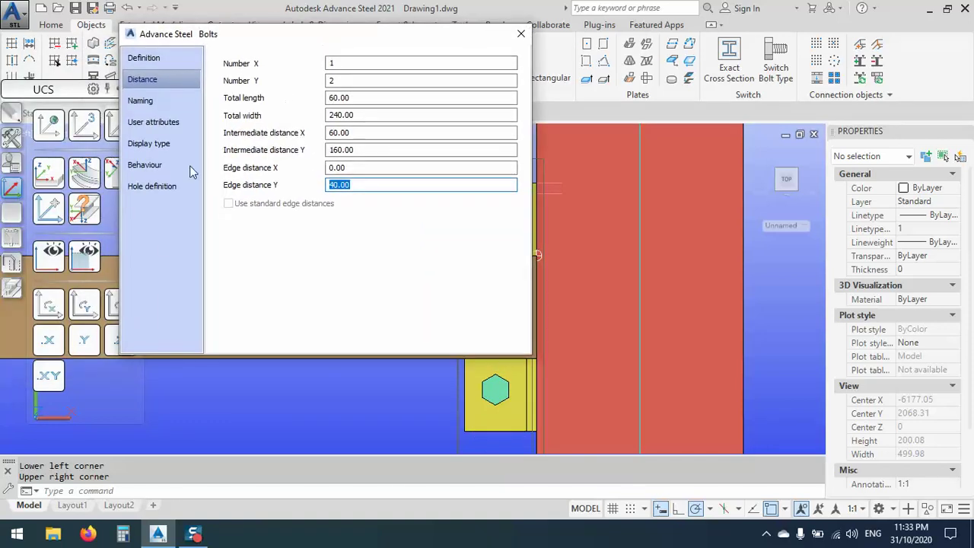
Review the bolts' definition, assembly location options, naming, user attributes and display type settings.
click(152, 59)
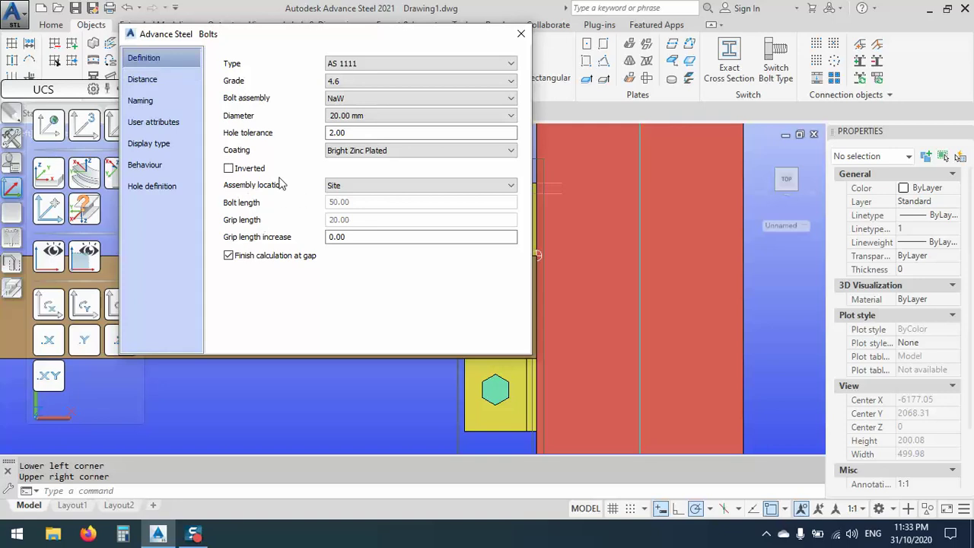
click(363, 187)
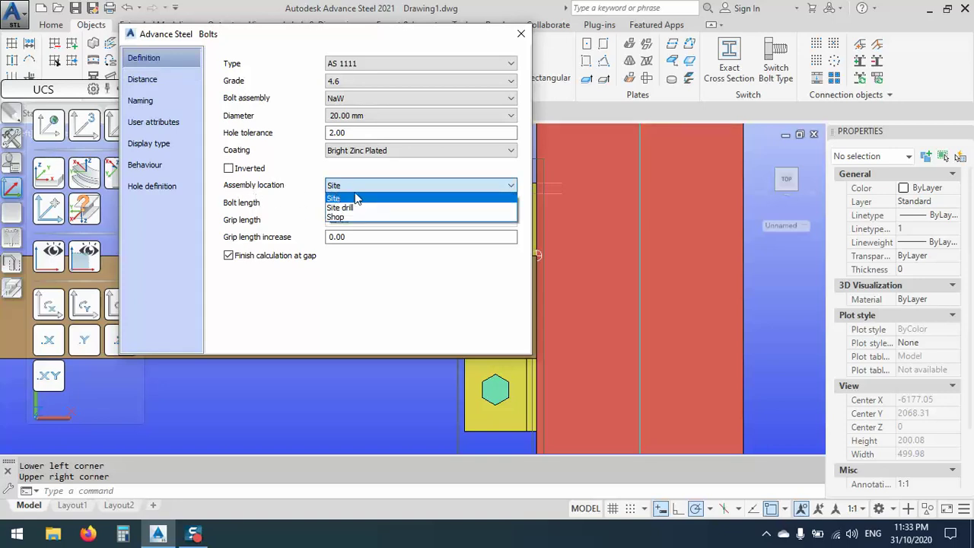
click(351, 185)
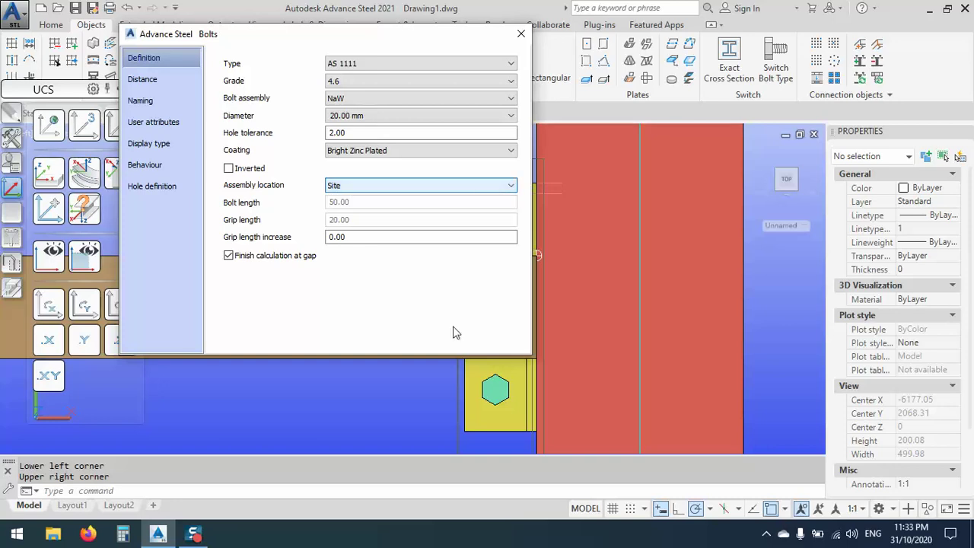
click(143, 80)
click(149, 102)
click(156, 123)
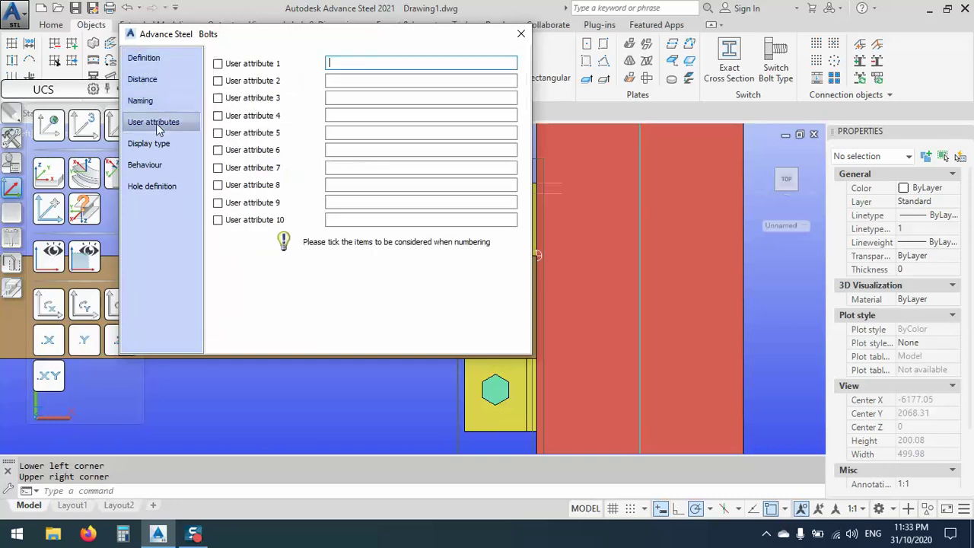
click(157, 144)
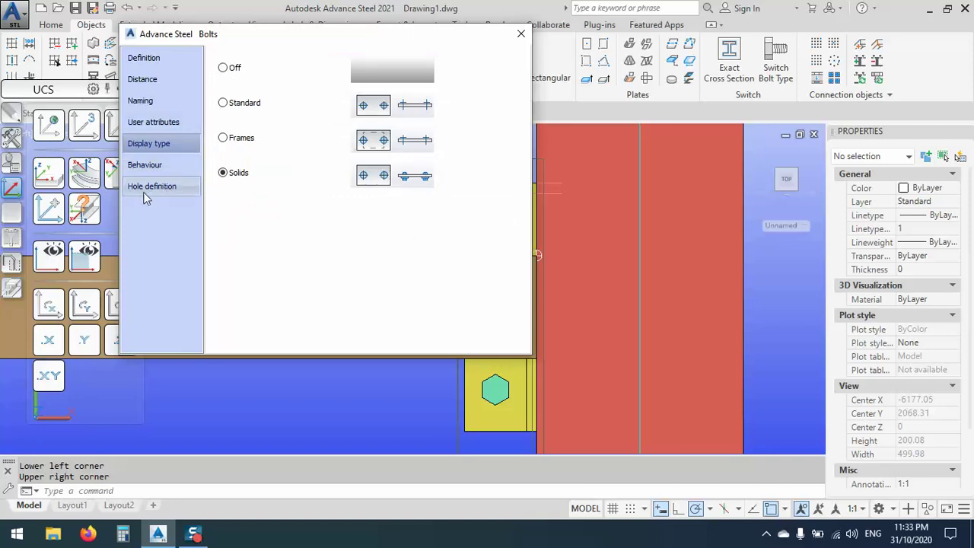
Change the bolt hole type in the 60x10 PL part to Slotted hole and finish the bolt settings.
click(156, 187)
drag(404, 36, 257, 45)
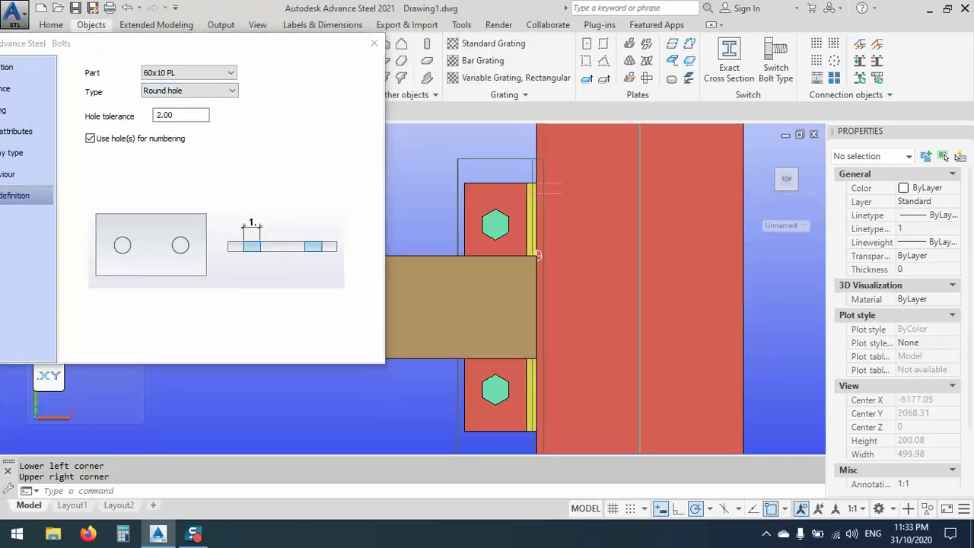
scroll(555, 301, down, 5)
shift+middle_drag(556, 302, 457, 244)
click(153, 92)
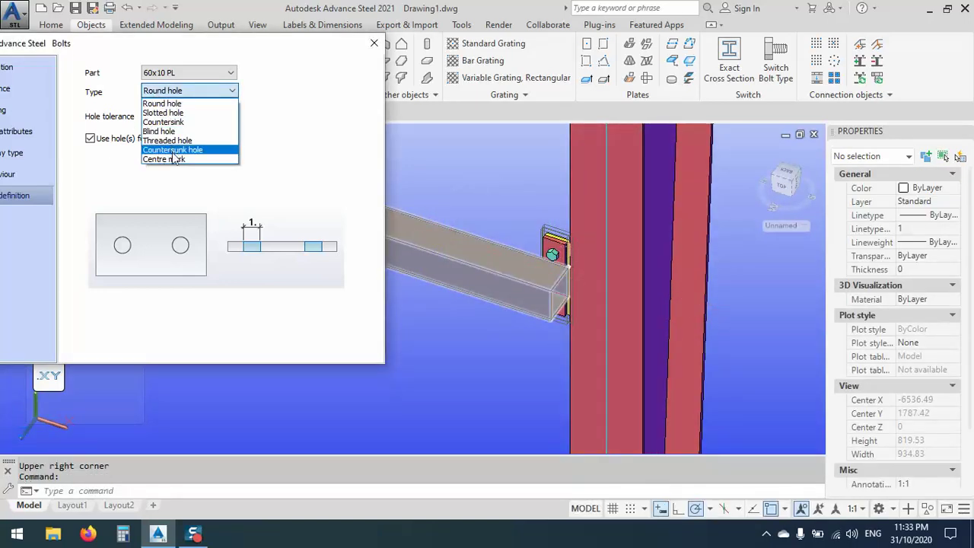
click(166, 114)
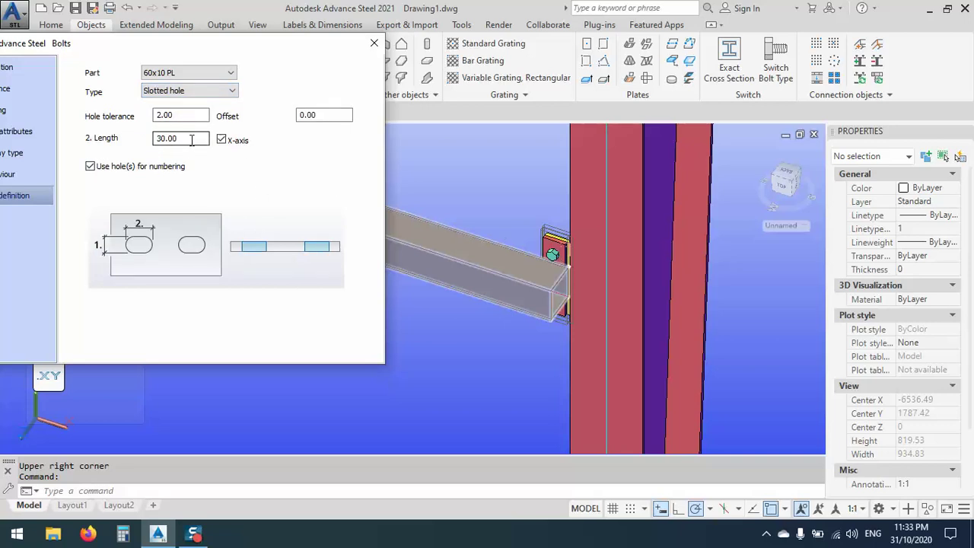
click(374, 47)
scroll(659, 374, up, 5)
scroll(659, 375, down, 8)
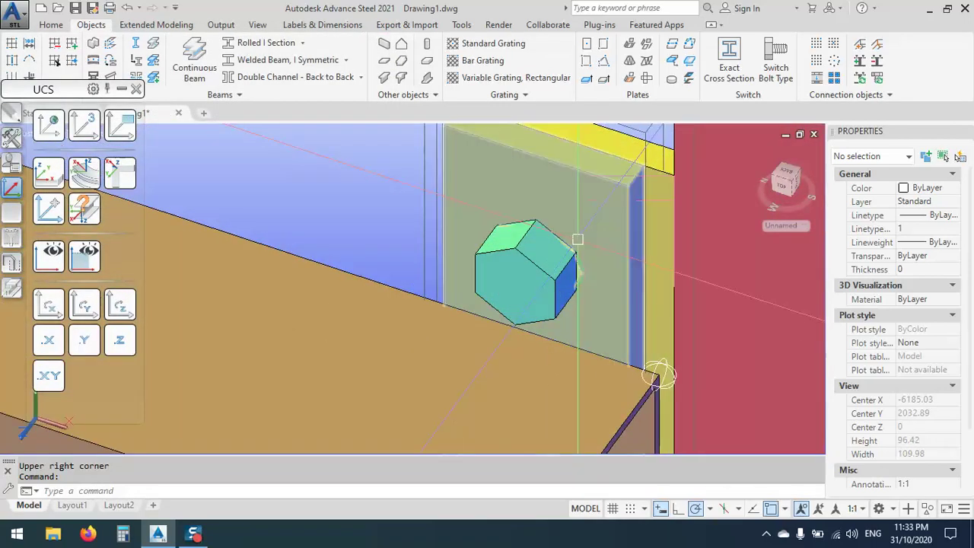
scroll(572, 279, down, 4)
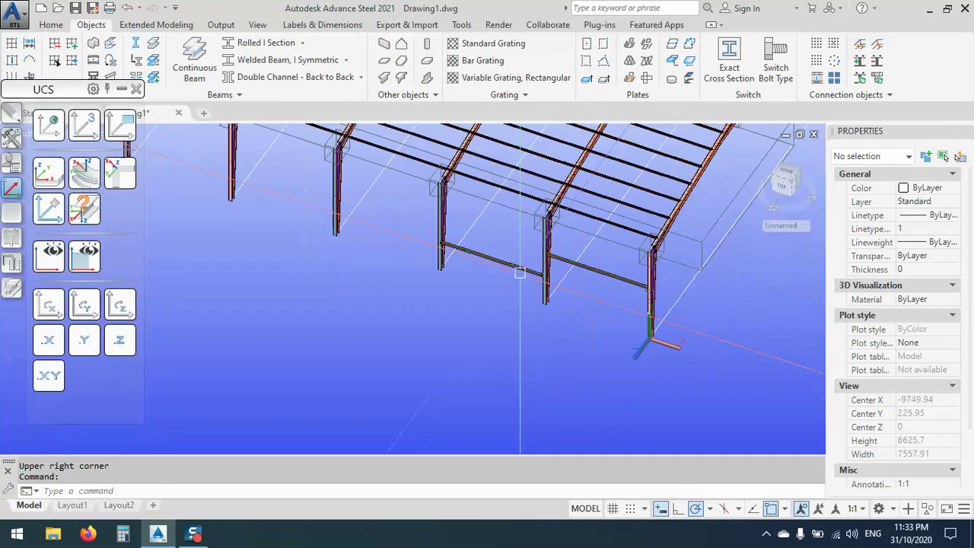
Reset the UCS to World and show the whole portal frame in an isometric view.
key(ctrl+s)
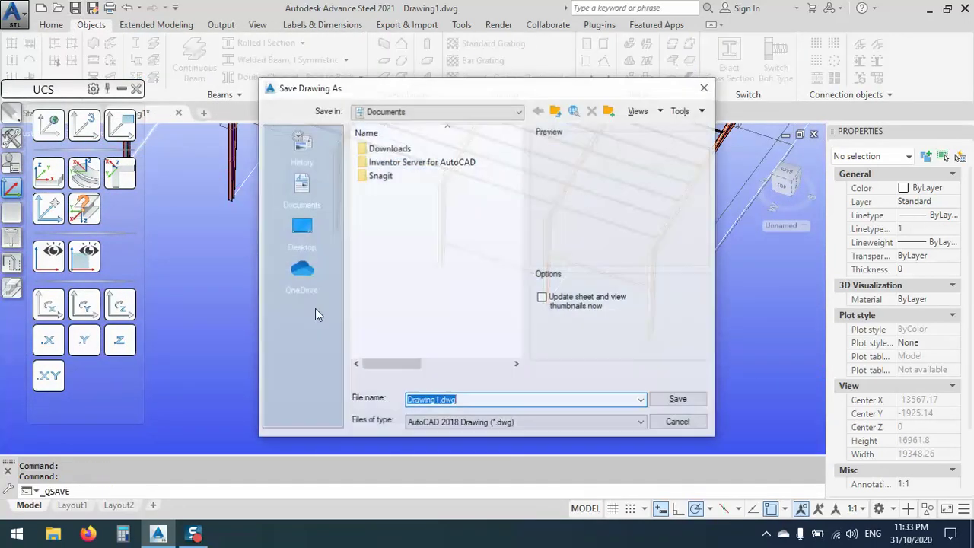
click(677, 421)
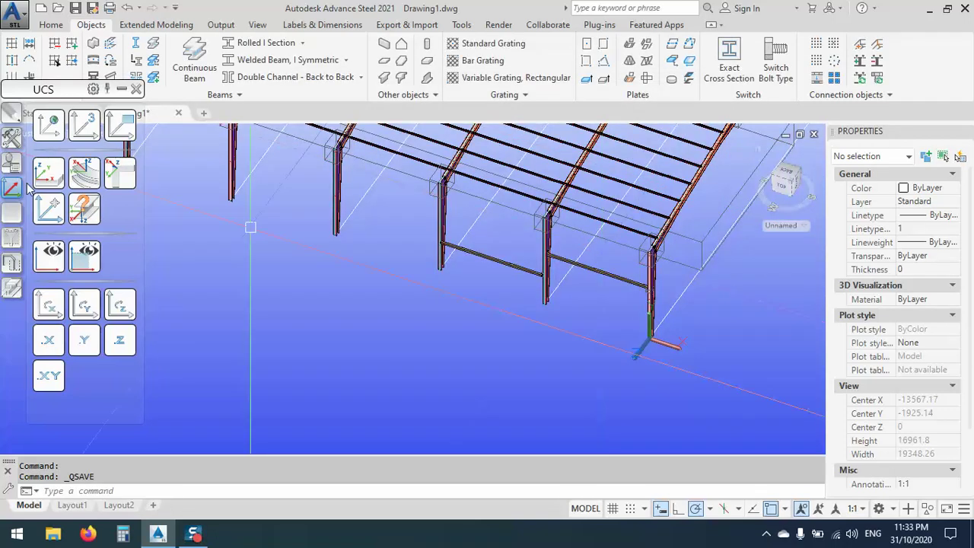
click(49, 126)
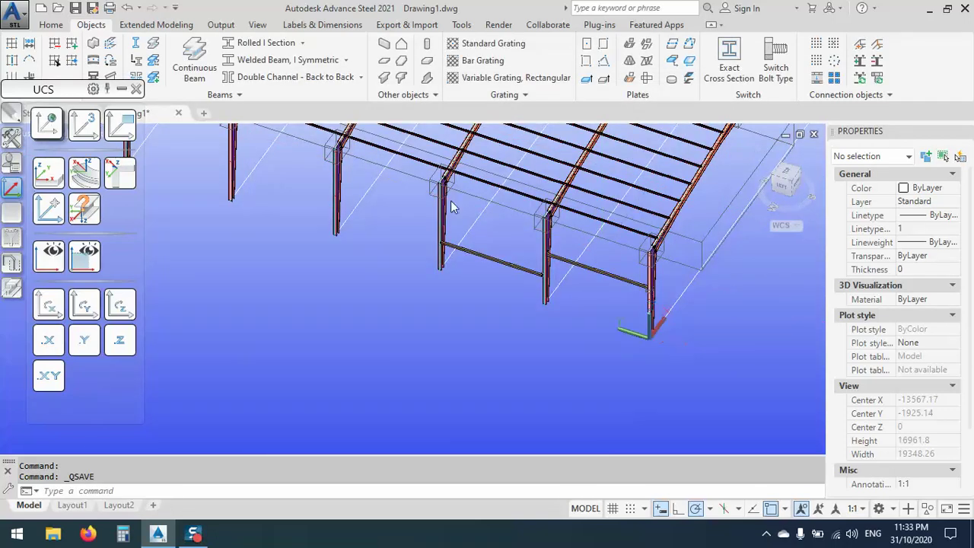
click(792, 185)
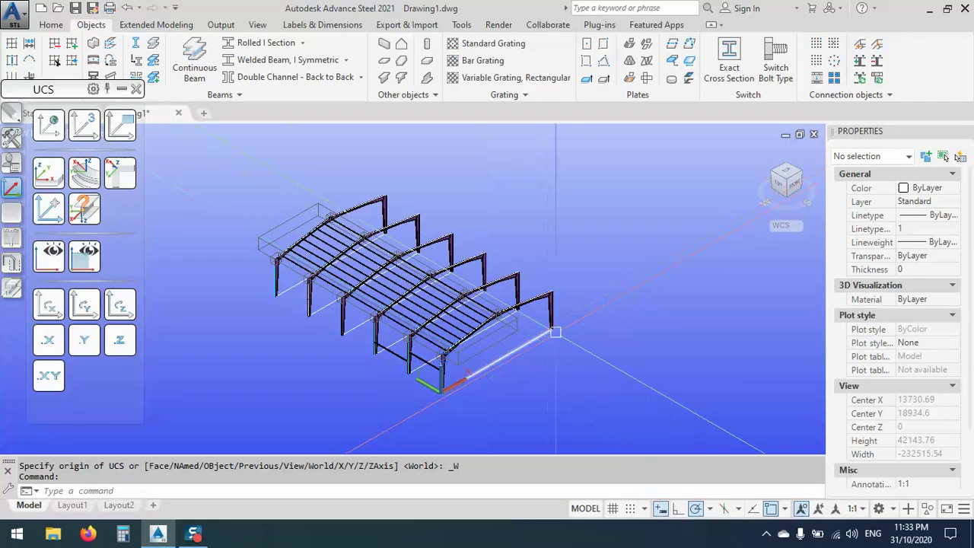
click(207, 152)
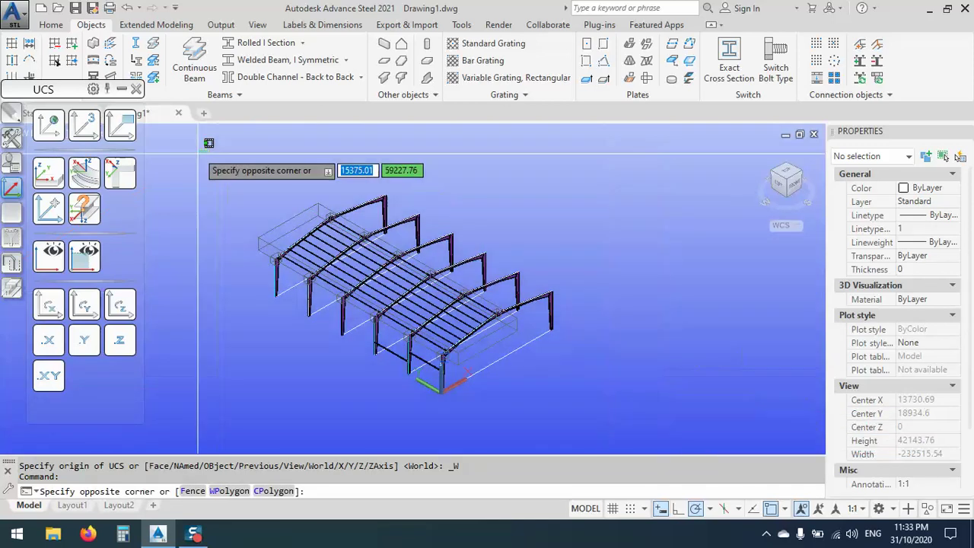
click(209, 183)
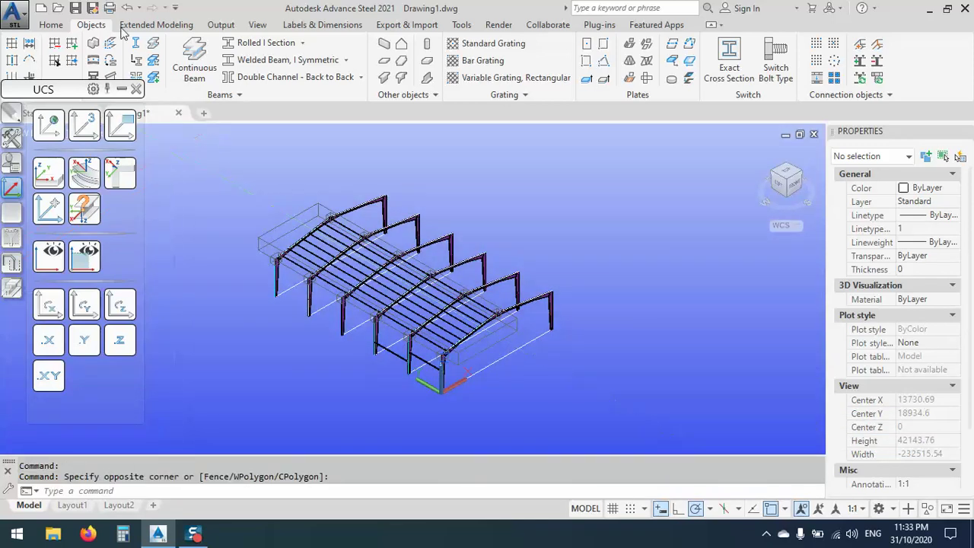
Save the drawing to the Desktop as "EP-tapered portal frame.dwg".
click(76, 8)
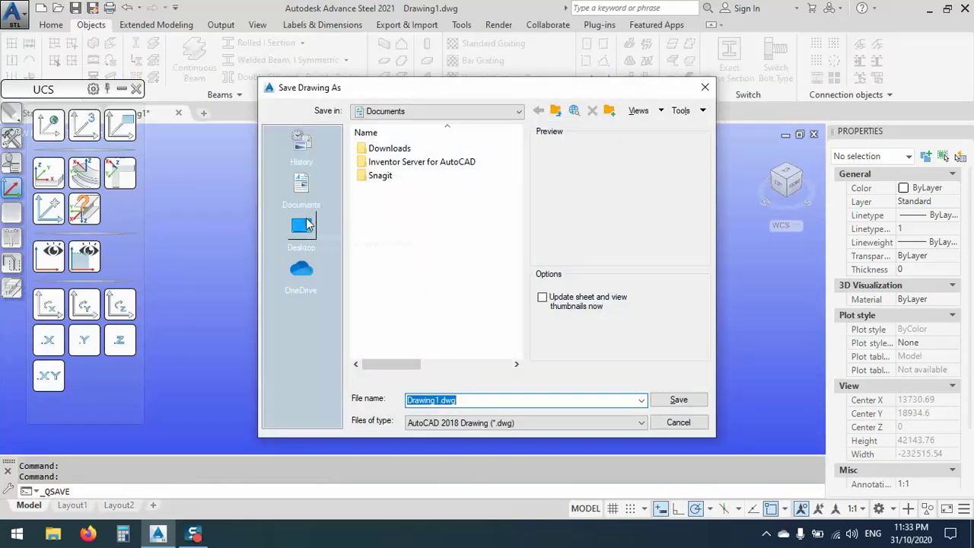
click(303, 226)
click(441, 399)
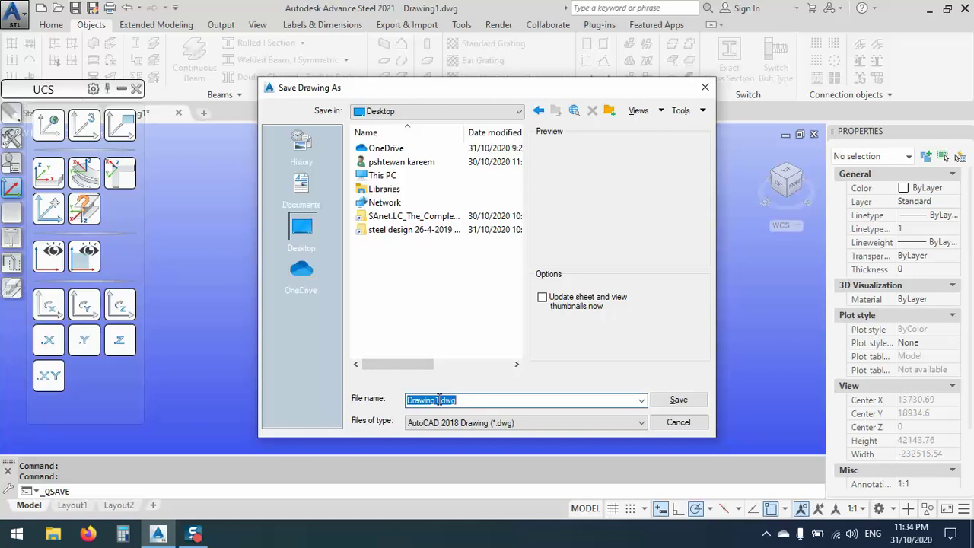
click(438, 401)
key(Delete)
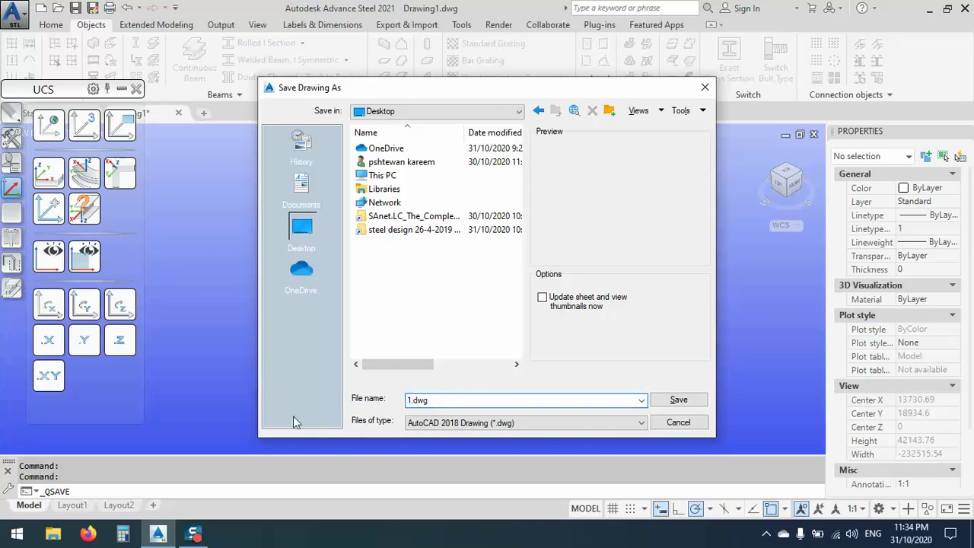
key(Delete)
text(EP-tapered portal frame)
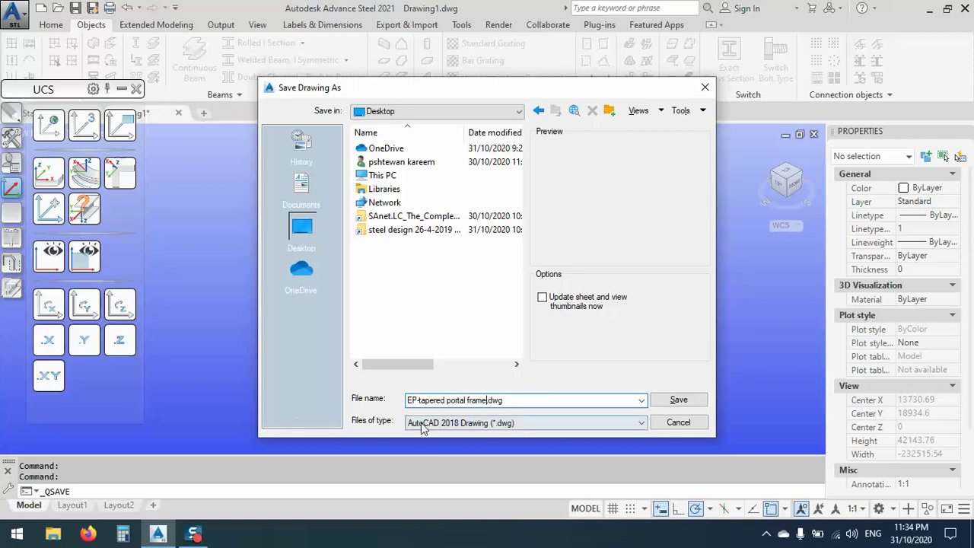
click(675, 400)
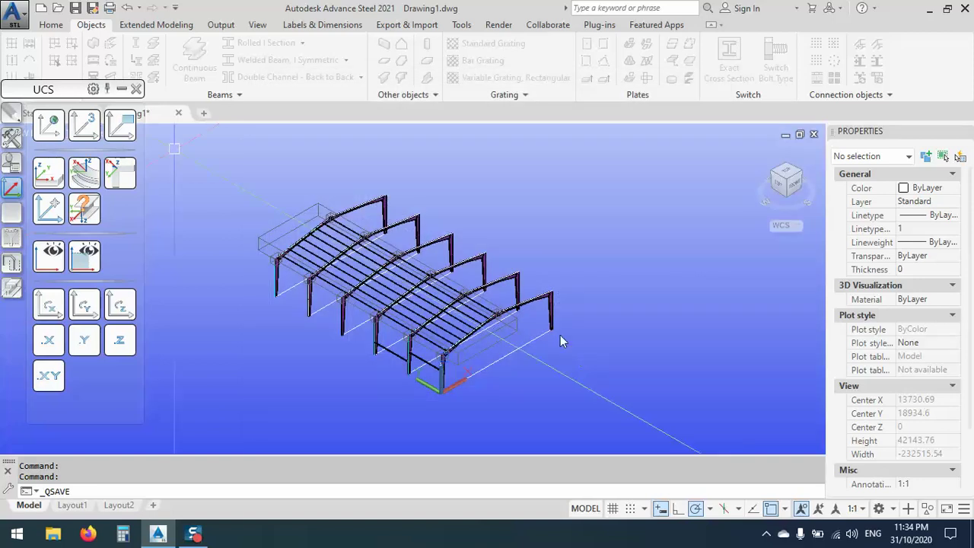
Number the whole portal frame with the post number method "SP No (for main part) = Assembly No" and close the numbering results.
click(219, 157)
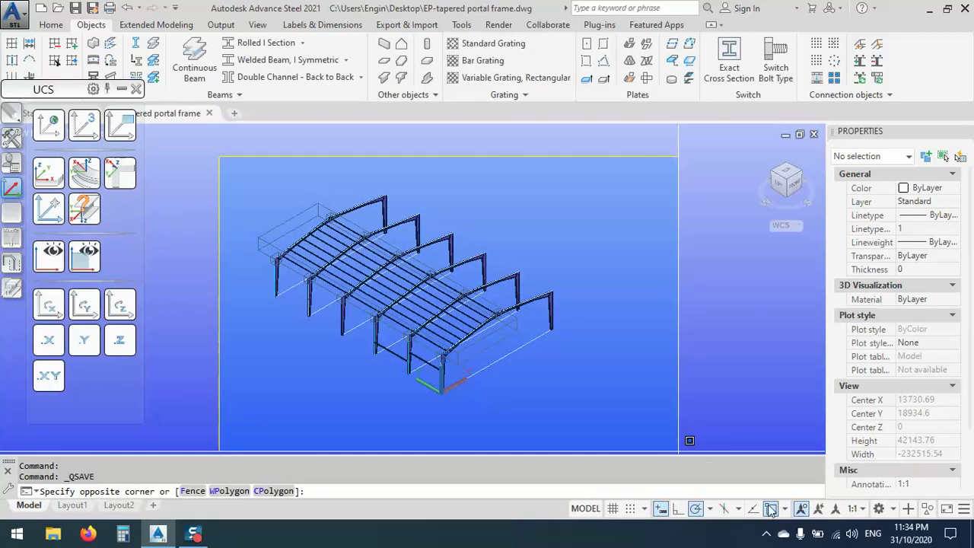
click(626, 424)
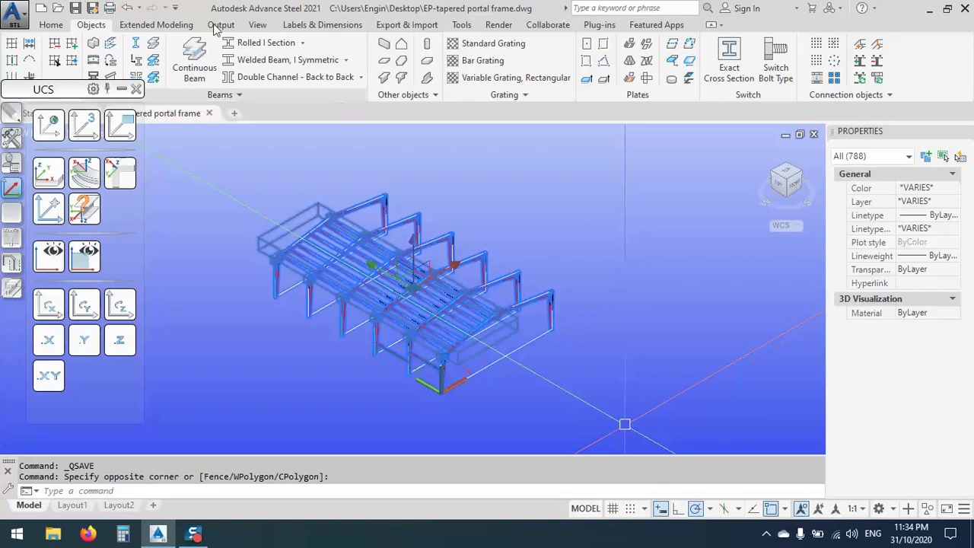
click(217, 25)
click(37, 50)
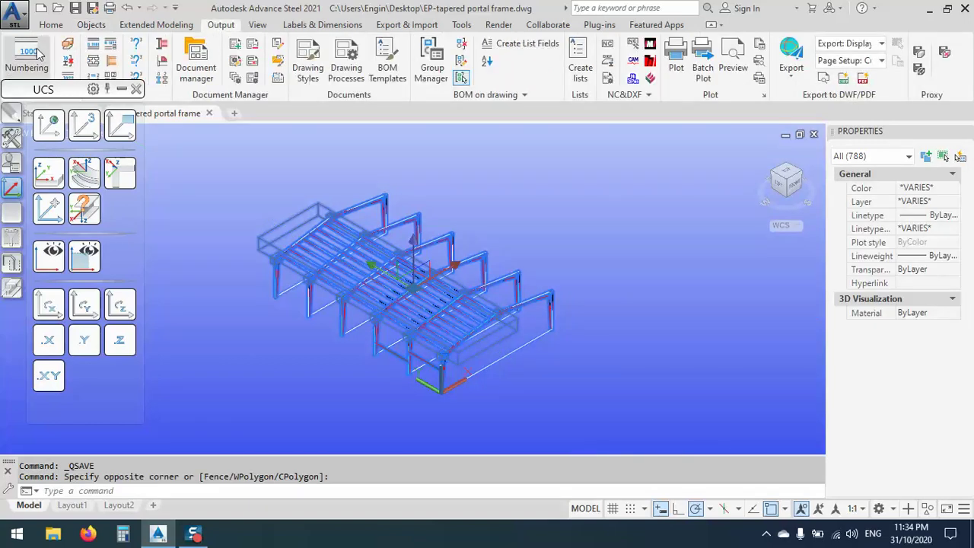
click(477, 96)
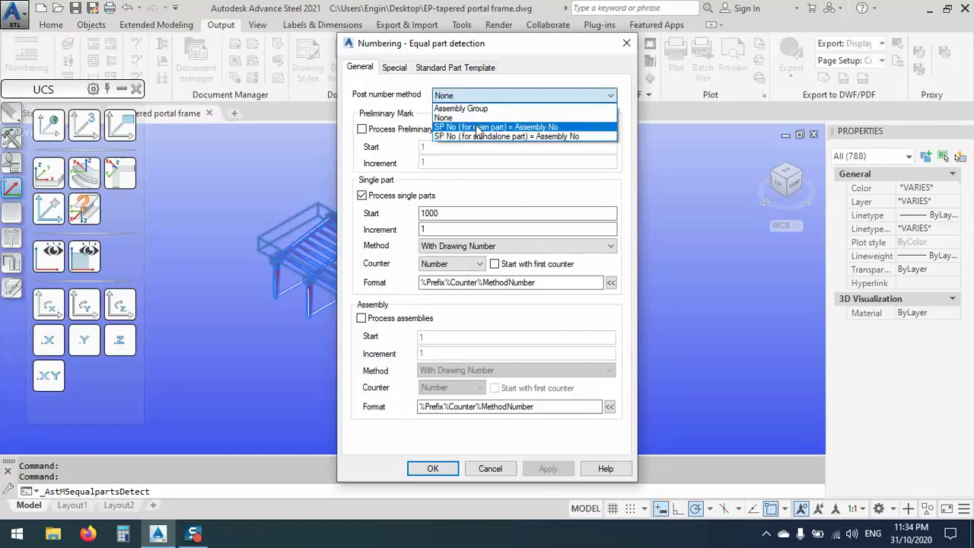
click(496, 125)
click(548, 468)
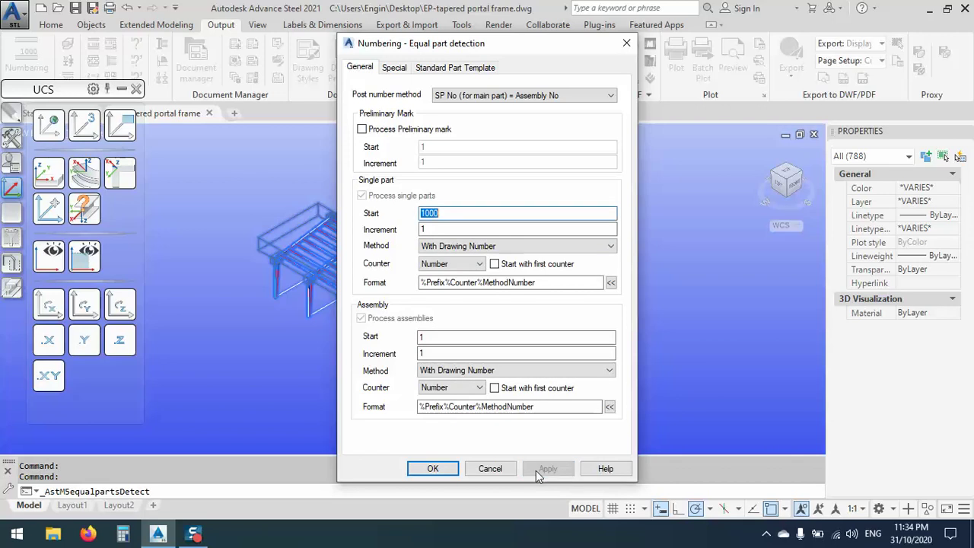
click(432, 468)
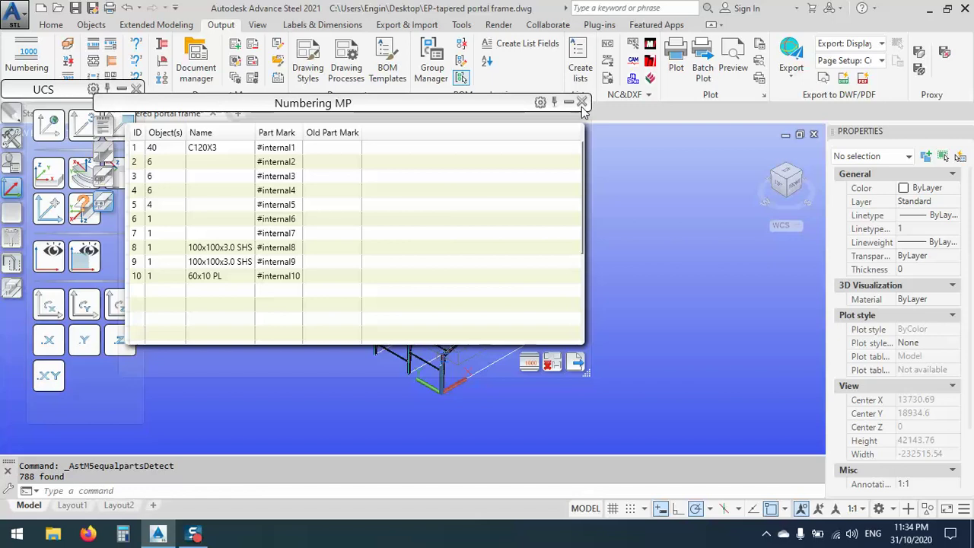
click(581, 102)
Renumber the whole frame using the "SP: 1000,1001...;MP:1,2,3" method for both single parts and assemblies, and close the results.
click(622, 407)
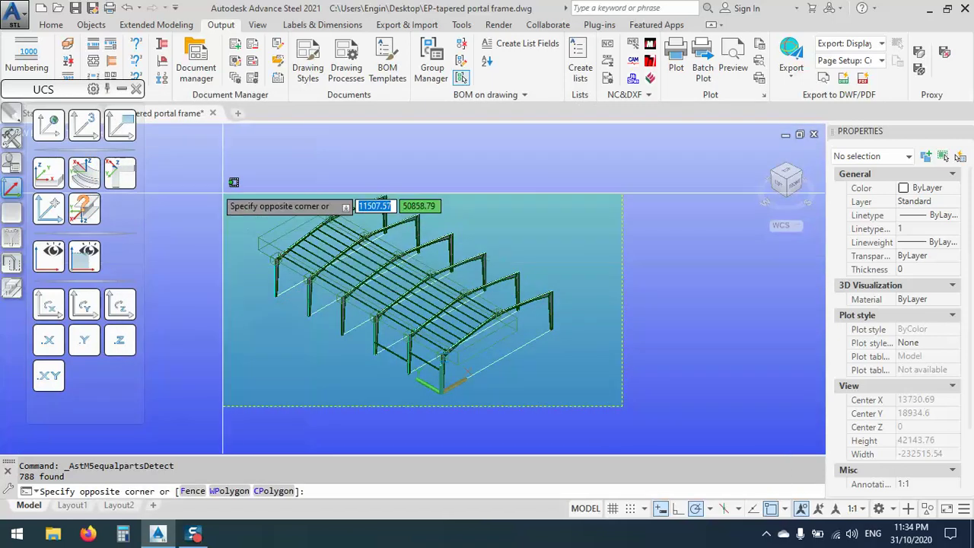
click(183, 156)
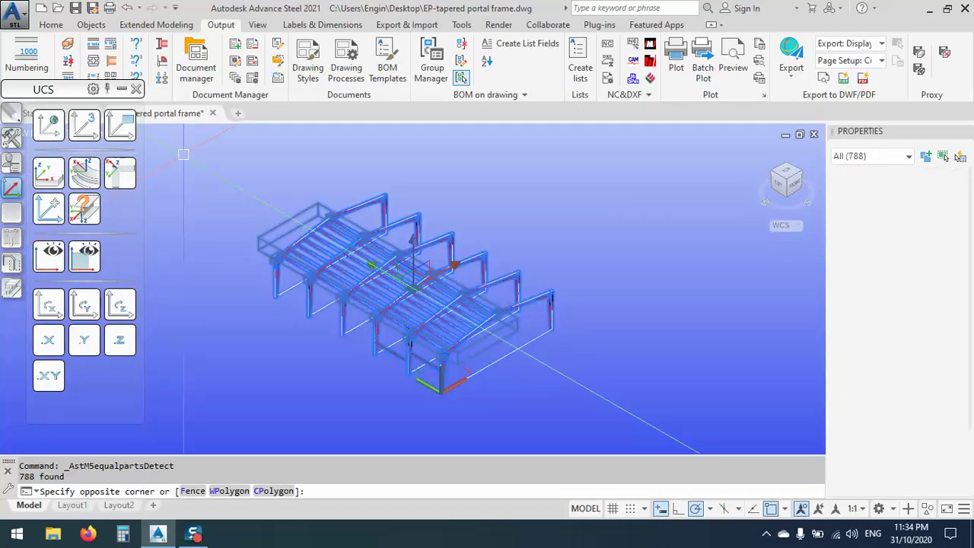
click(27, 57)
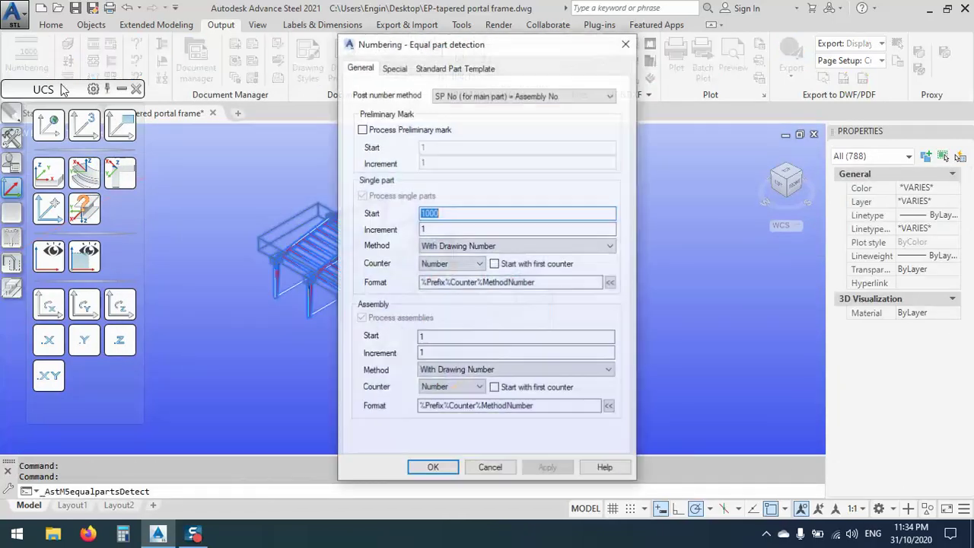
click(487, 246)
click(488, 264)
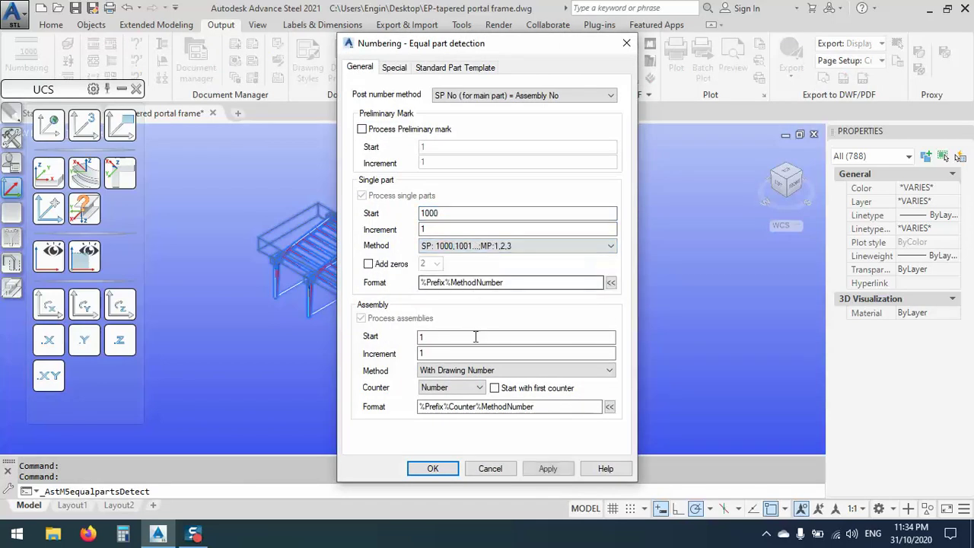
click(482, 371)
click(485, 383)
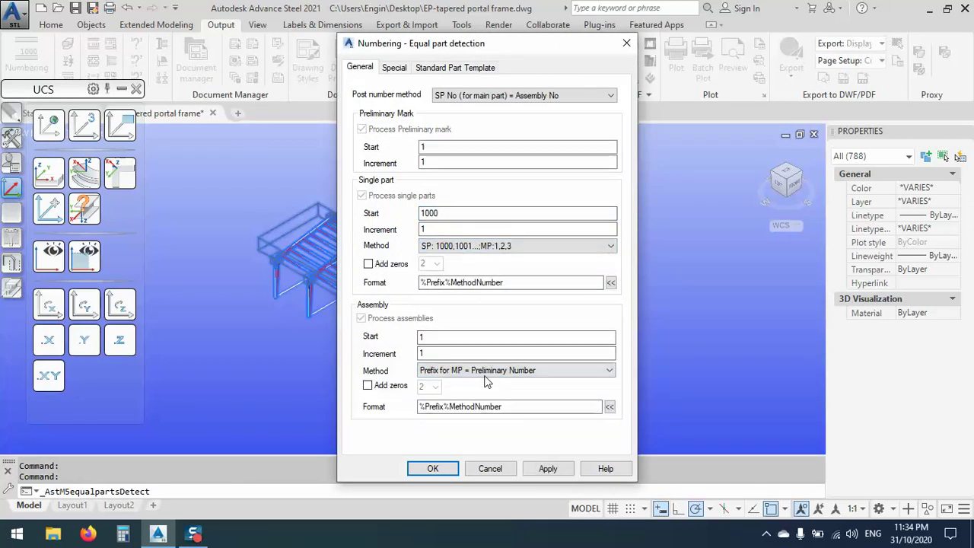
click(487, 371)
click(487, 392)
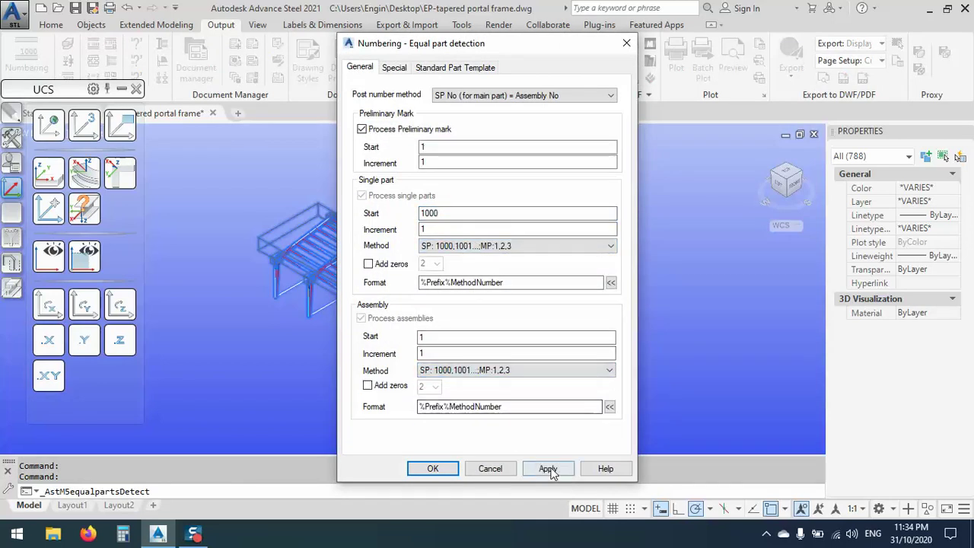
click(548, 469)
click(448, 472)
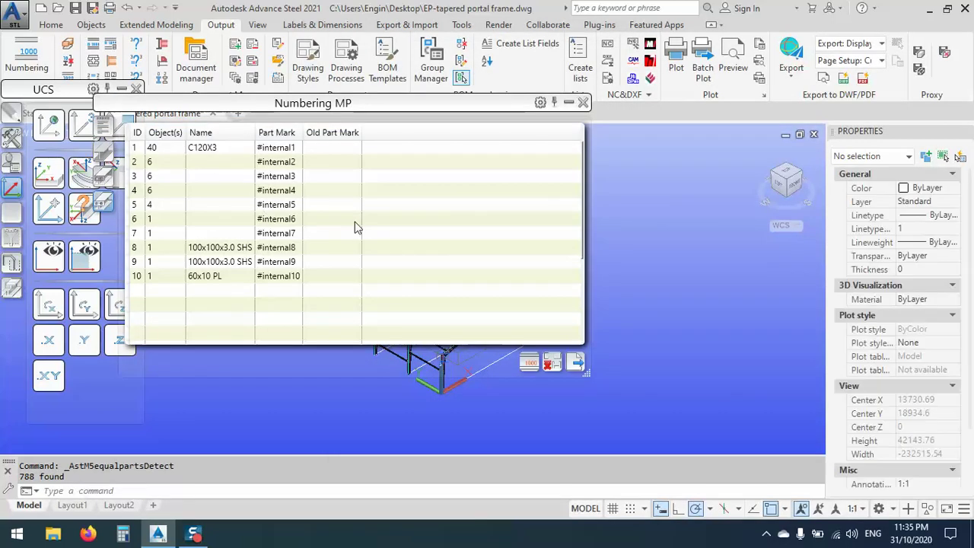
click(583, 102)
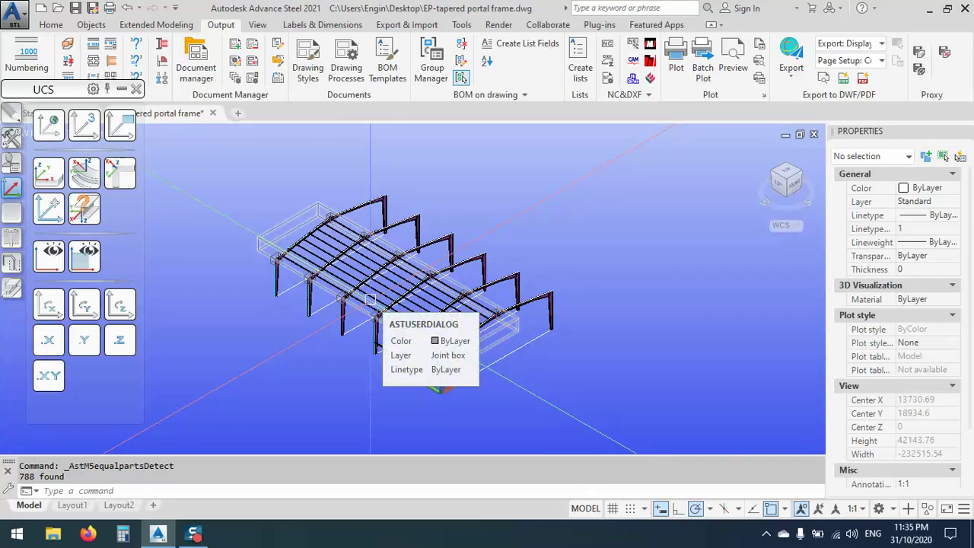
Select the whole portal frame, open the BOM templates' assembly lists and move their palette clear of the model.
scroll(452, 330, up, 2)
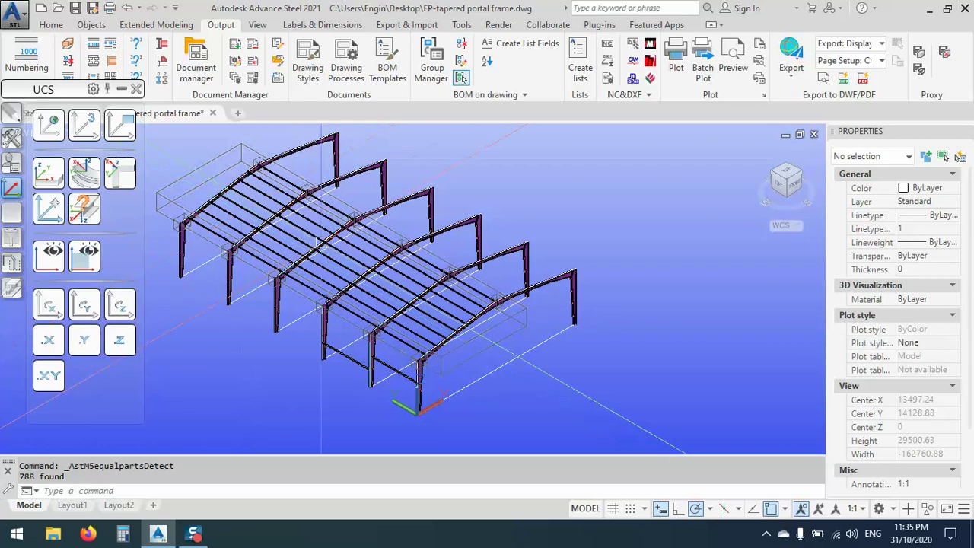
scroll(510, 284, down, 2)
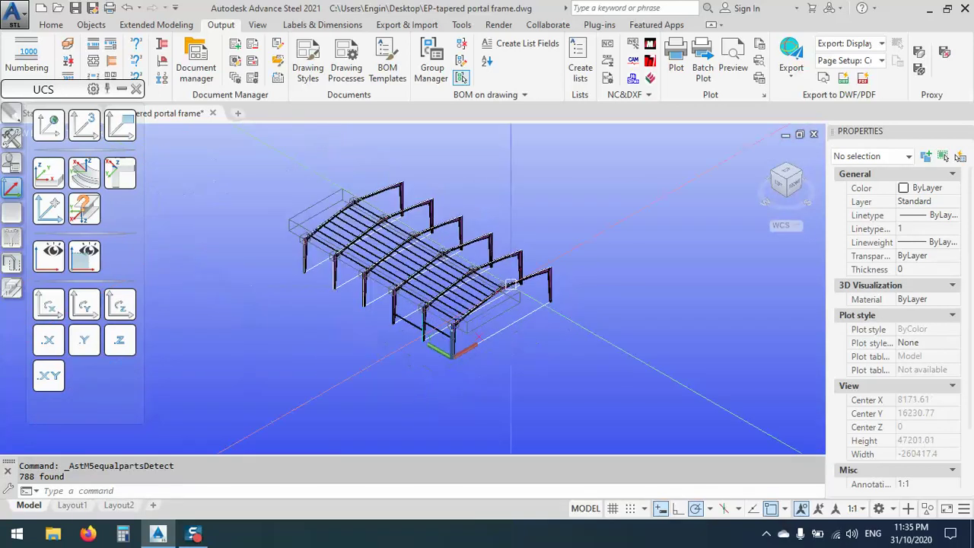
click(611, 404)
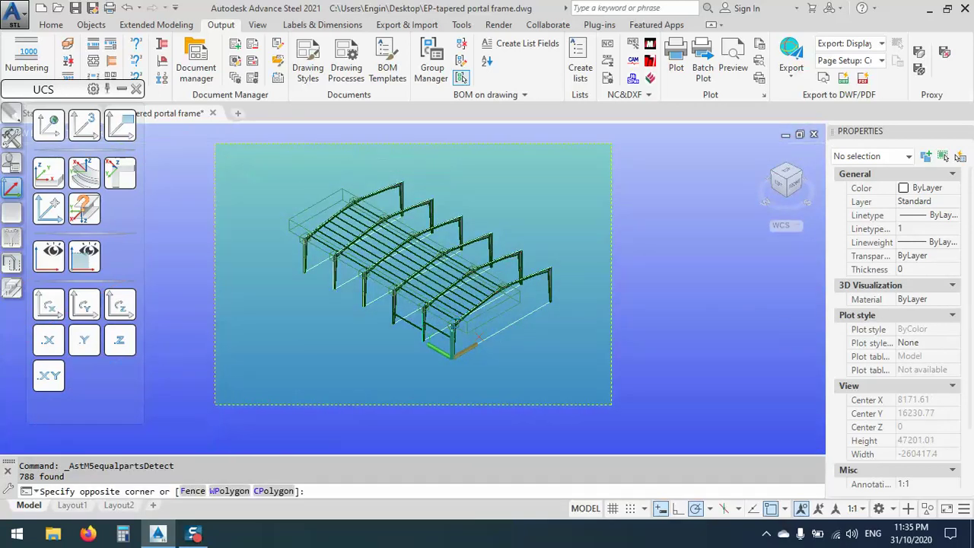
click(216, 144)
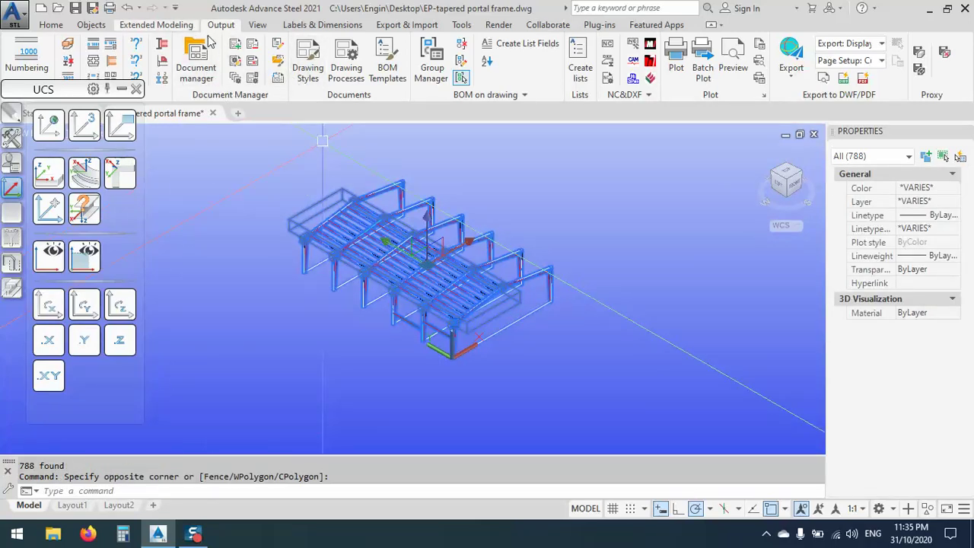
click(384, 82)
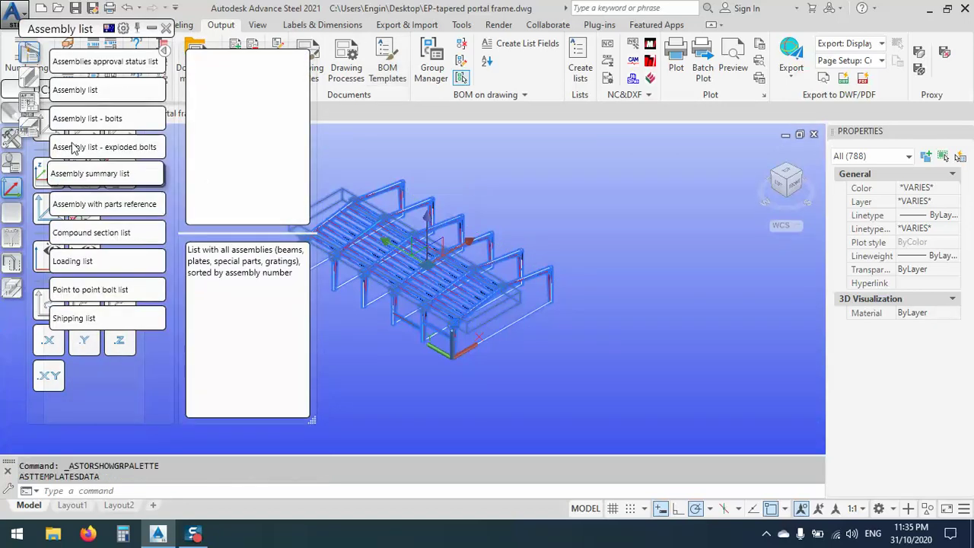
drag(76, 32, 577, 49)
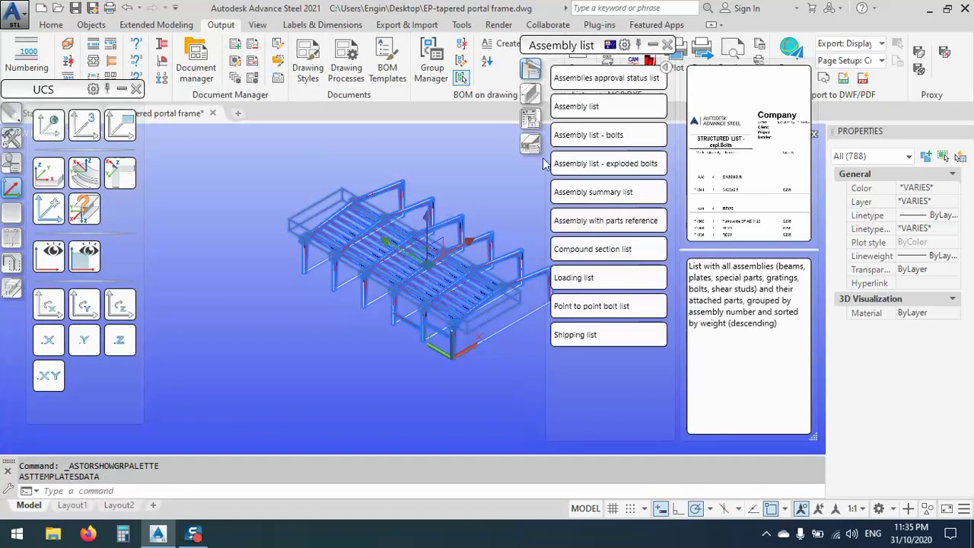
Generate the Compound section list despite the outdated numbering, examine the report and close it without saving.
click(575, 104)
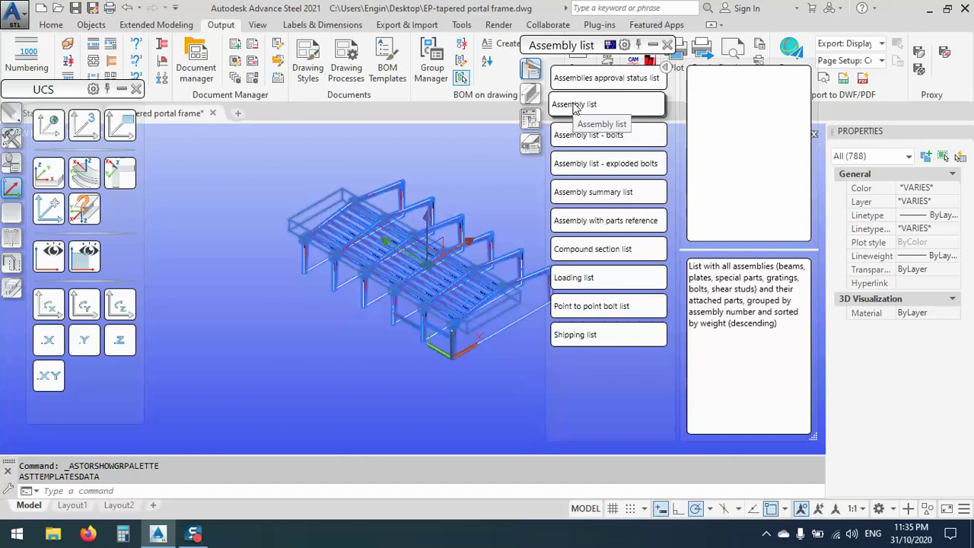
click(597, 250)
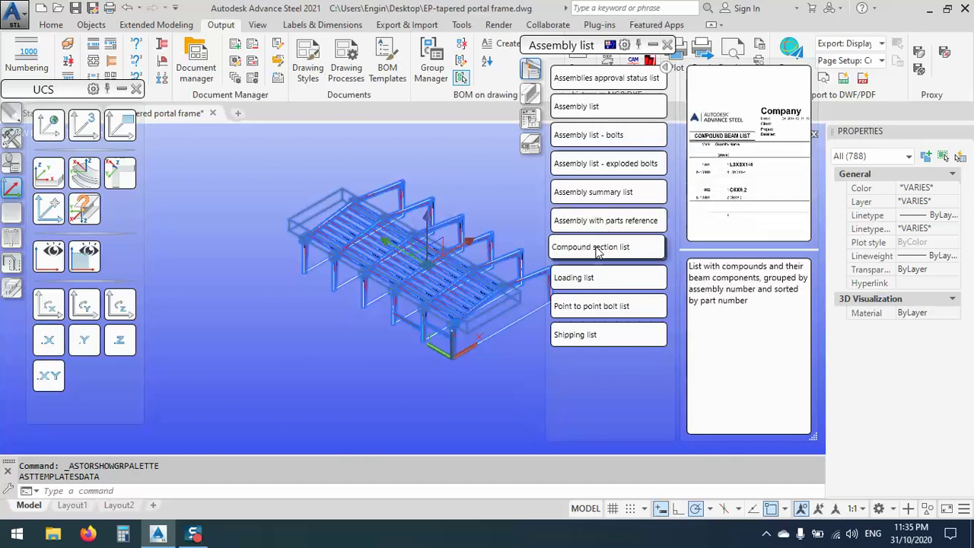
double_click(598, 251)
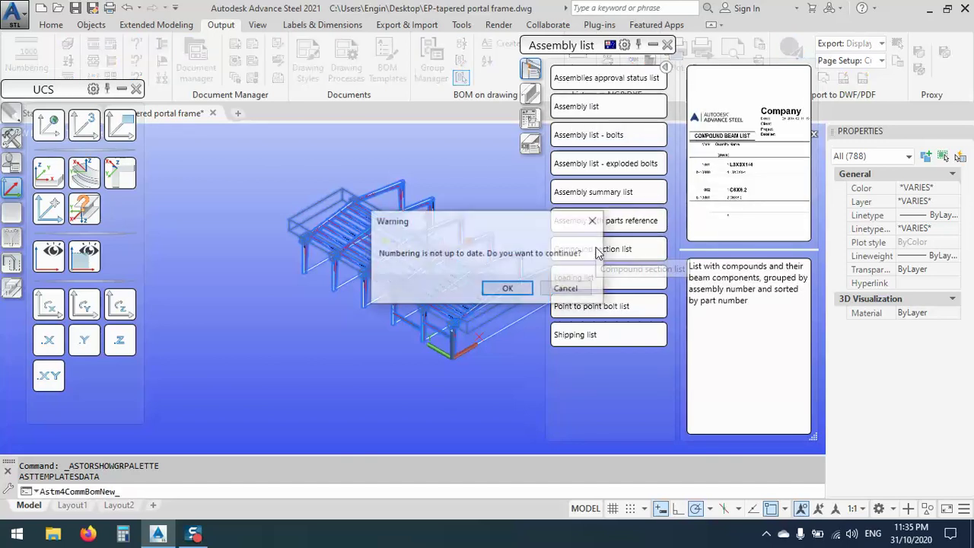
click(507, 289)
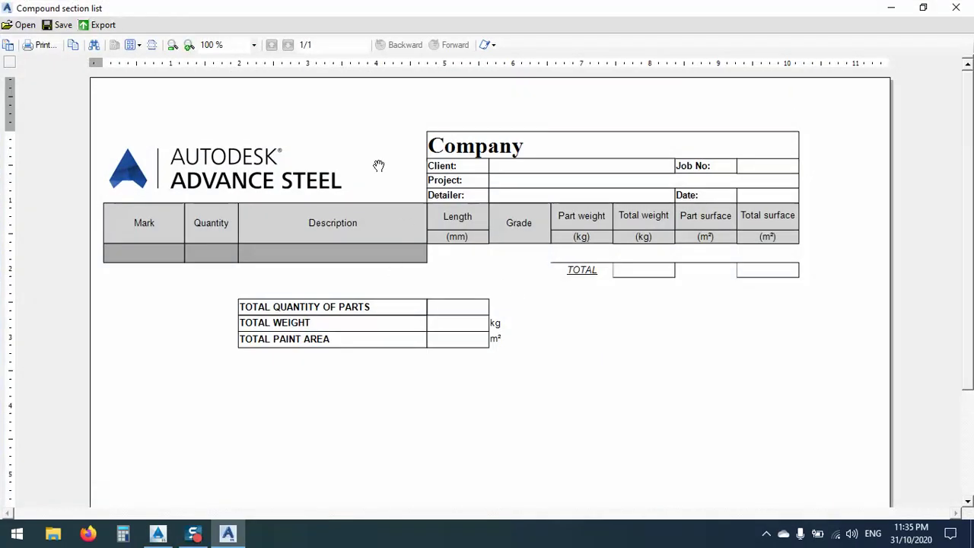
scroll(408, 248, down, 2)
scroll(467, 292, up, 1)
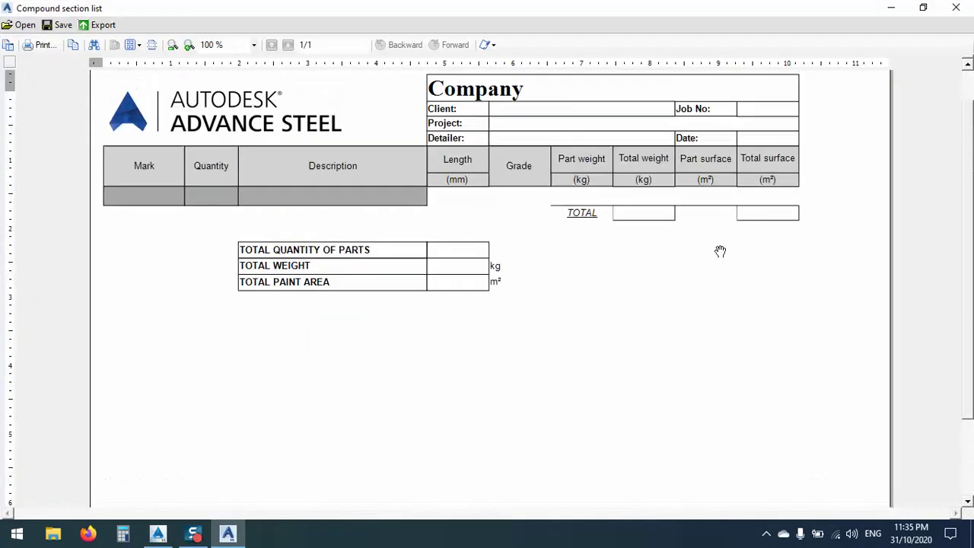
click(956, 7)
click(539, 317)
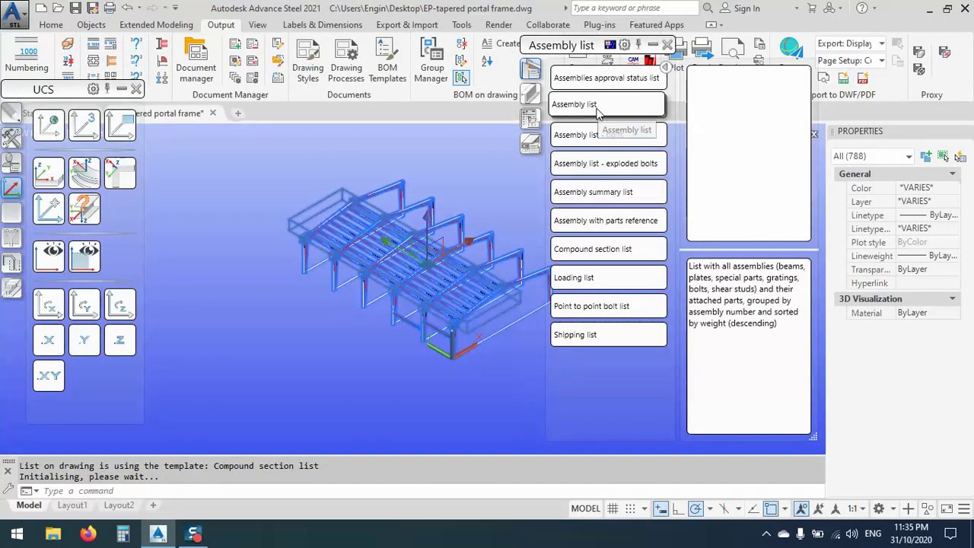
Generate the Assembly list for the selected frame, examine its parts and weights, and close the report without saving.
click(598, 111)
click(509, 290)
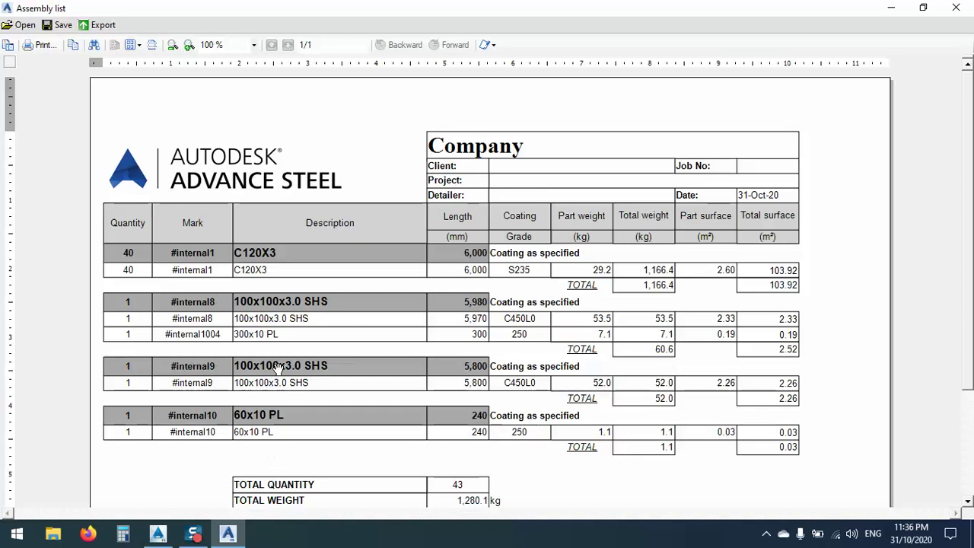
scroll(266, 440, down, 1)
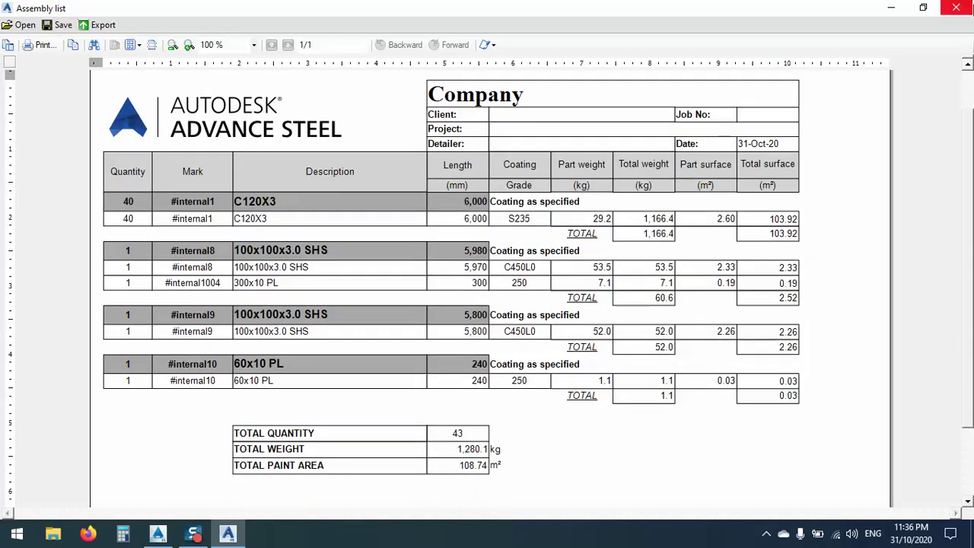
click(957, 8)
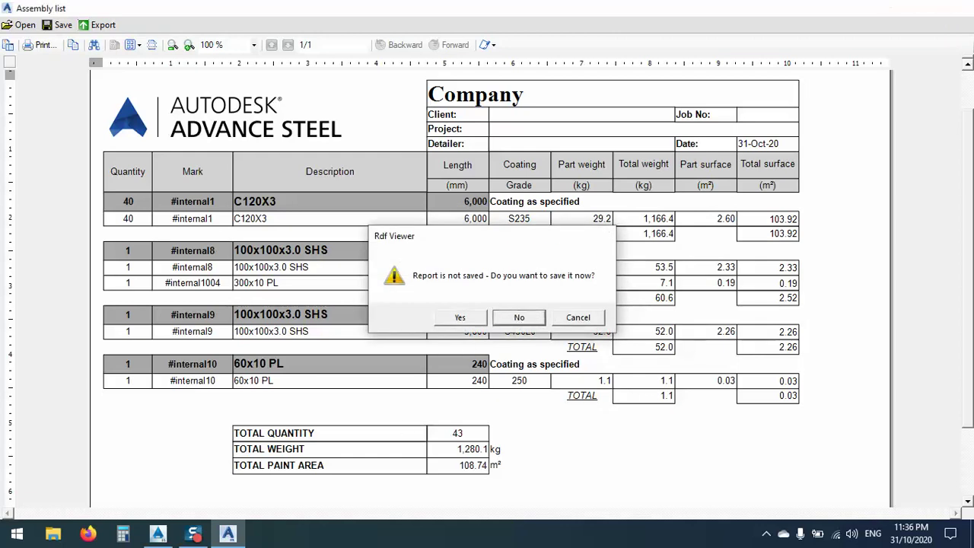
key(Return)
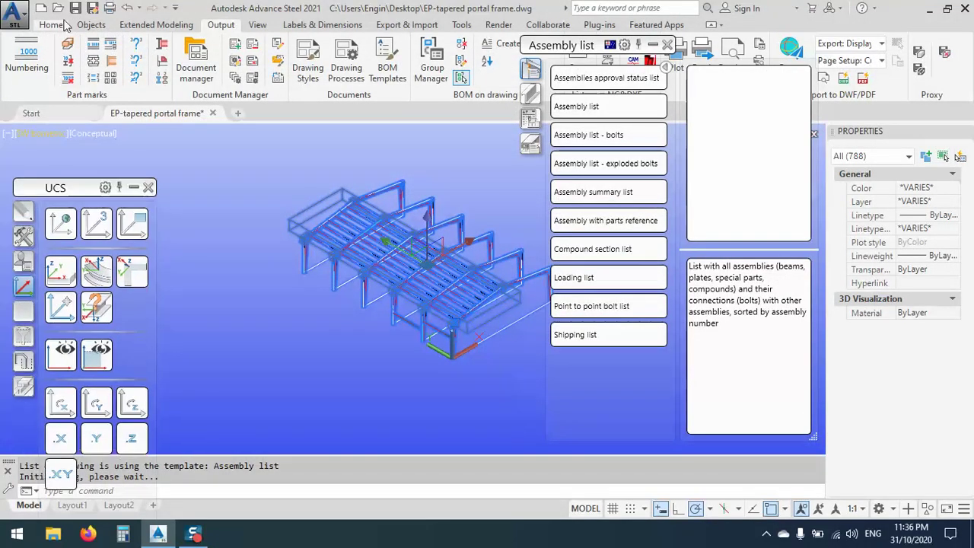
Delete the existing single part numbers from the portal frame model.
scroll(106, 30, up, 3)
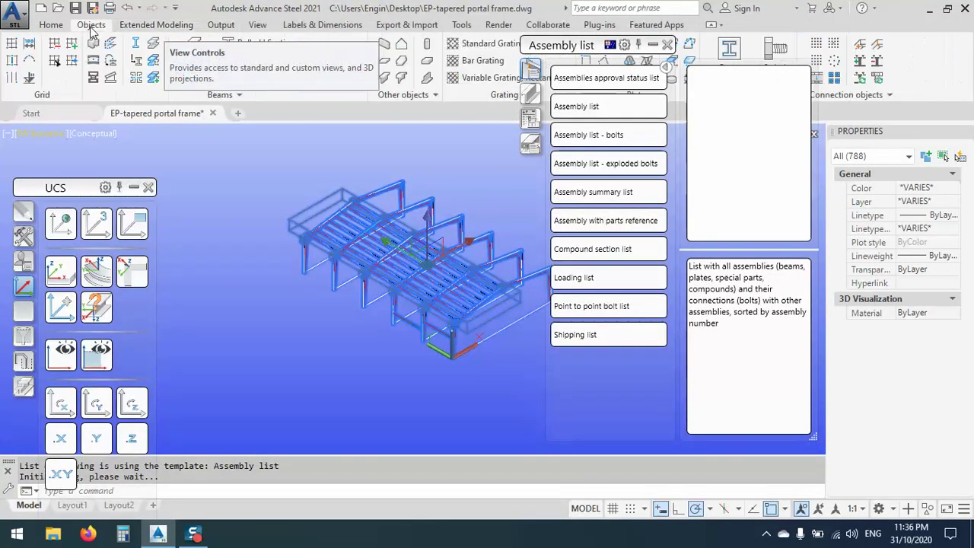
scroll(51, 36, down, 3)
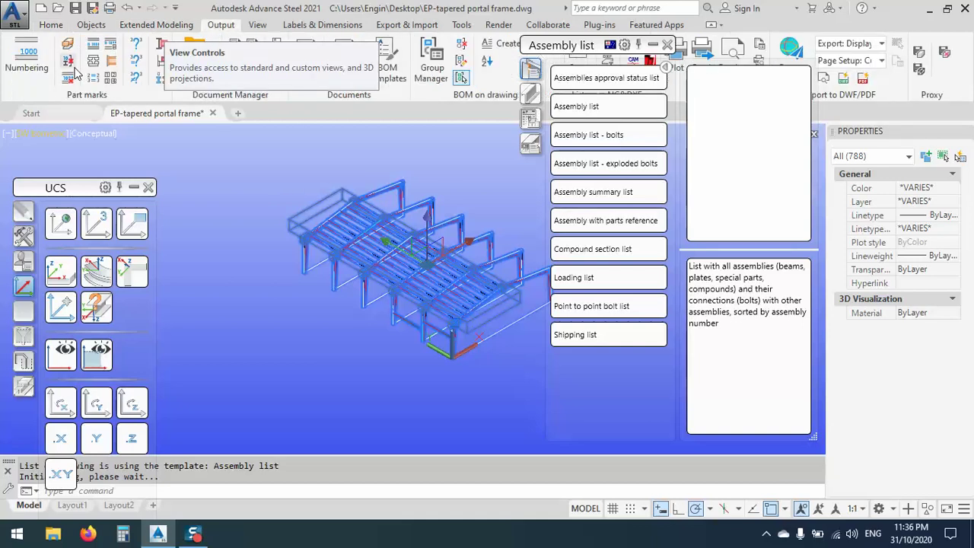
click(68, 80)
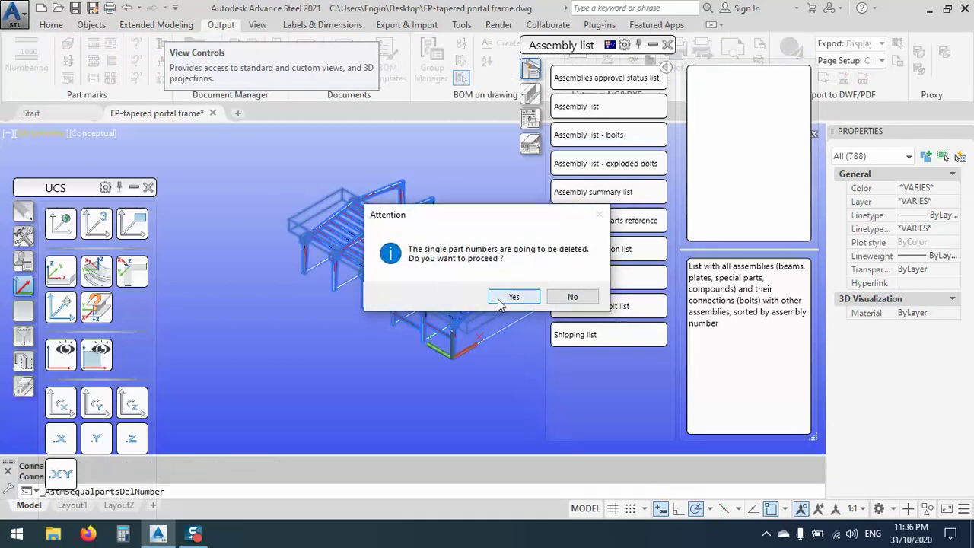
click(513, 296)
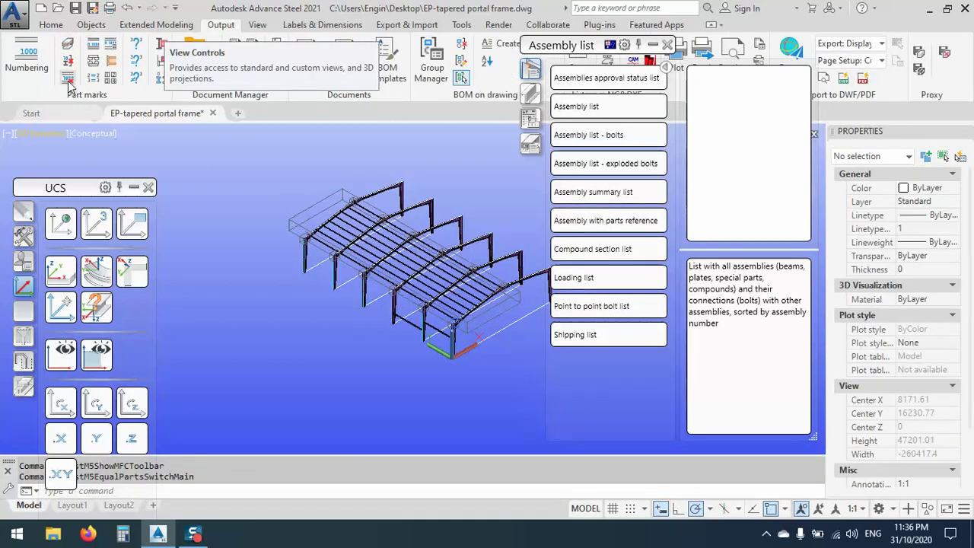
click(68, 85)
click(508, 297)
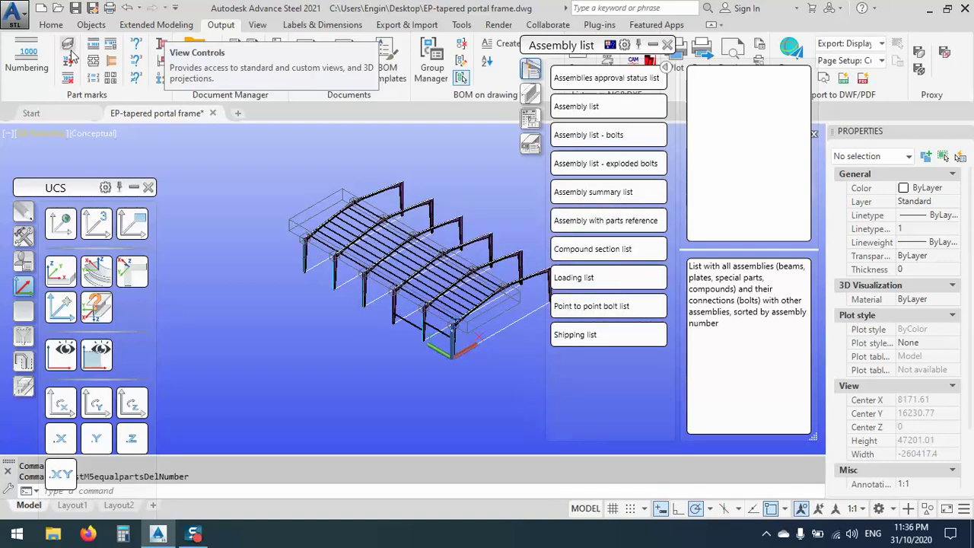
Clear the remaining part numbers and renumber the model with single parts starting at 1000 and assemblies at 1.
click(69, 81)
click(513, 297)
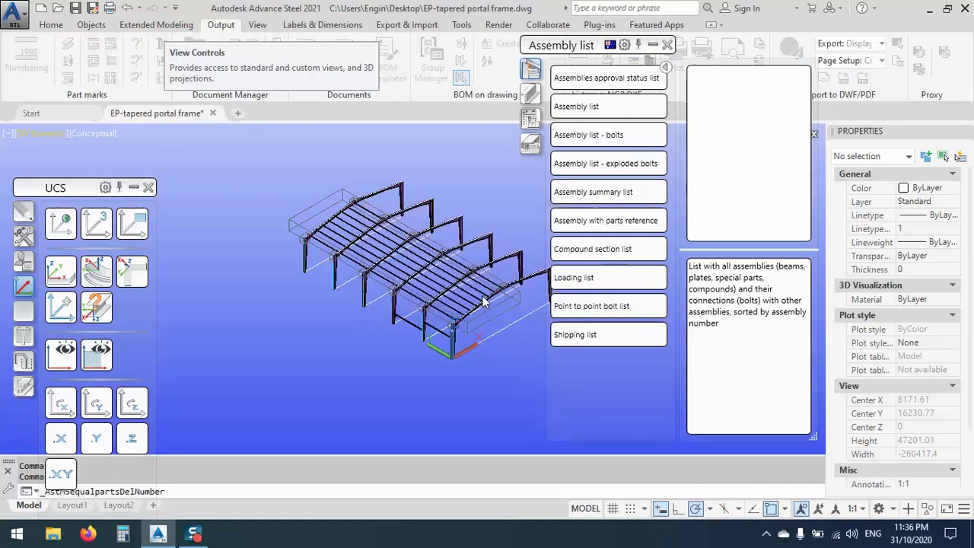
click(23, 62)
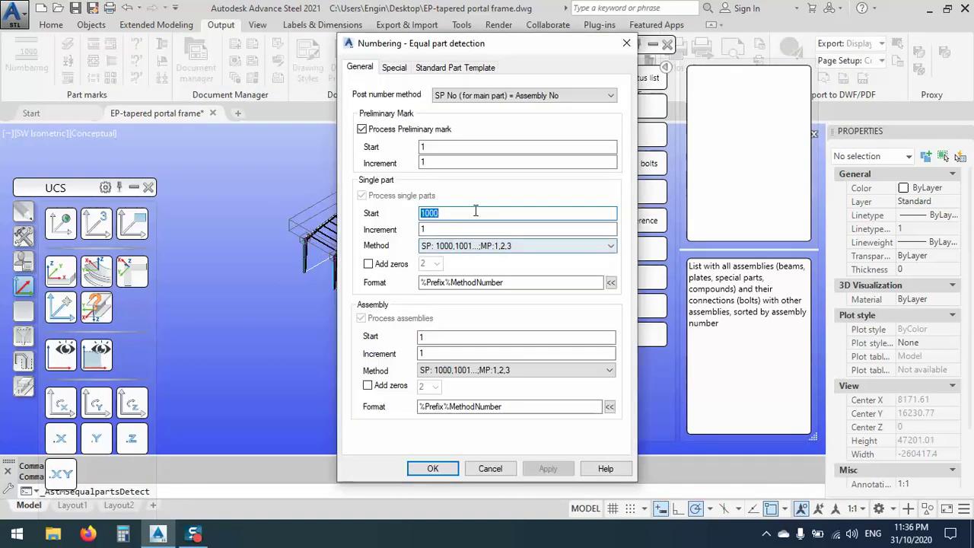
click(432, 468)
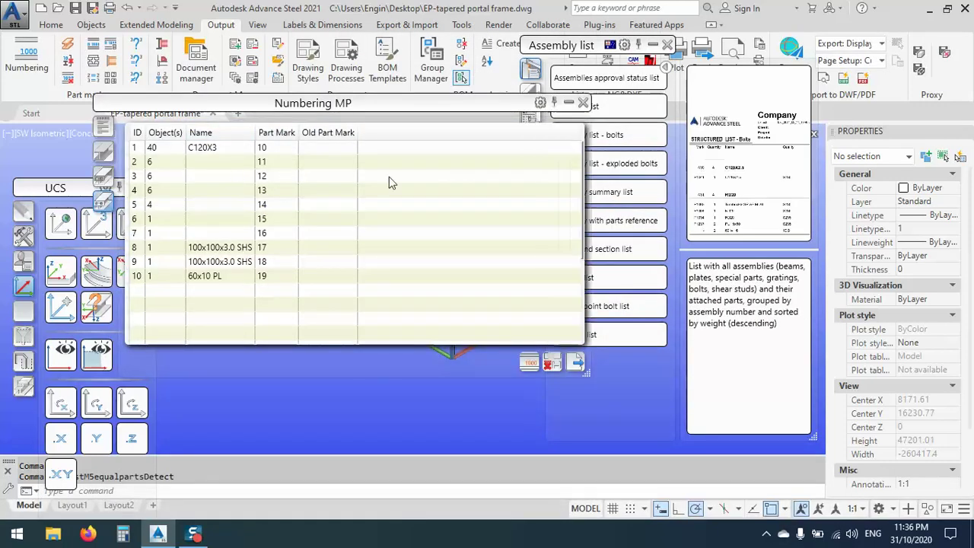
Examine which model objects the unnamed main parts marked 11 to 16 refer to, and clear the numbering results away.
click(227, 160)
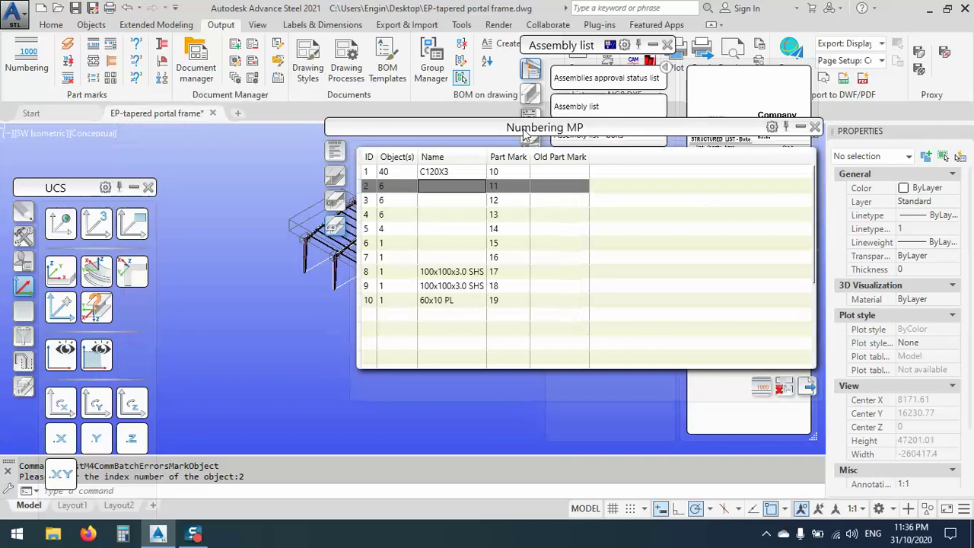
click(579, 210)
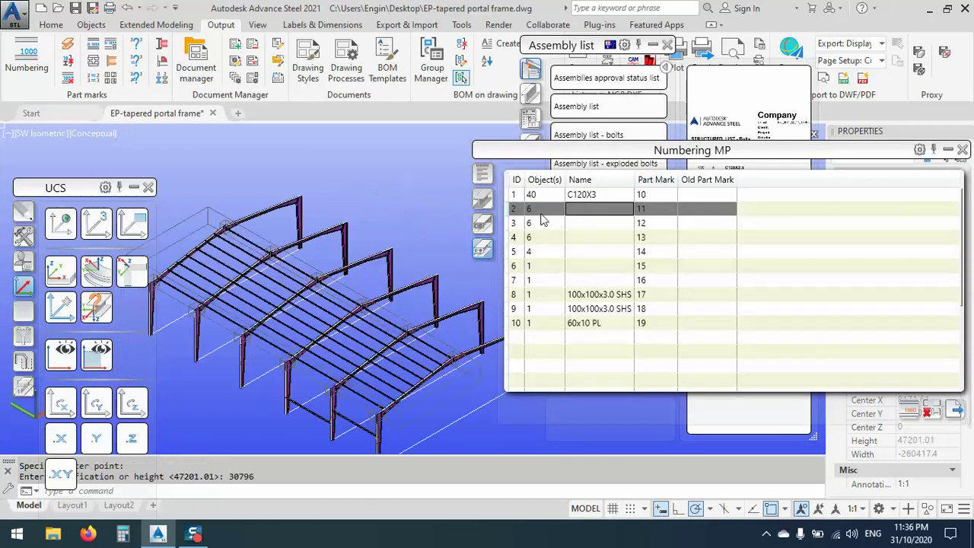
click(588, 226)
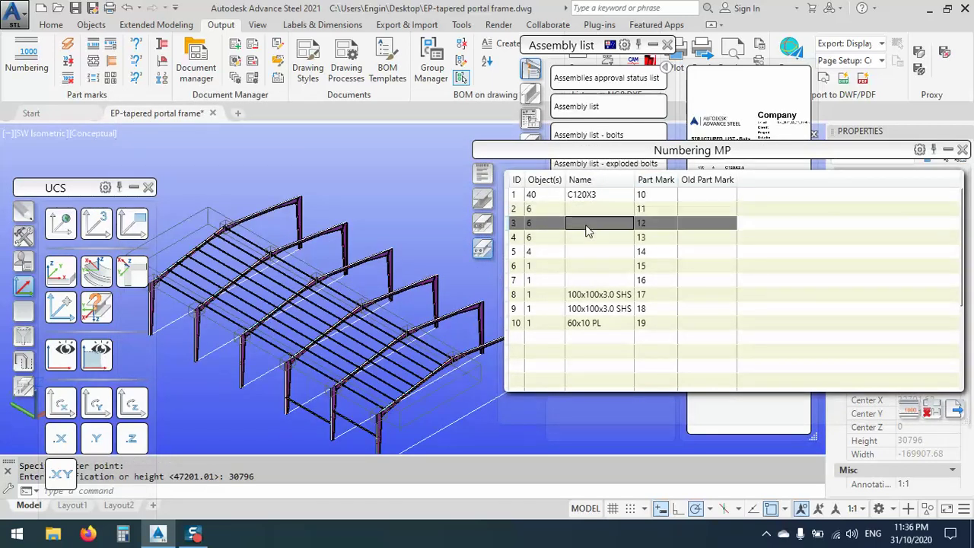
click(589, 237)
click(586, 251)
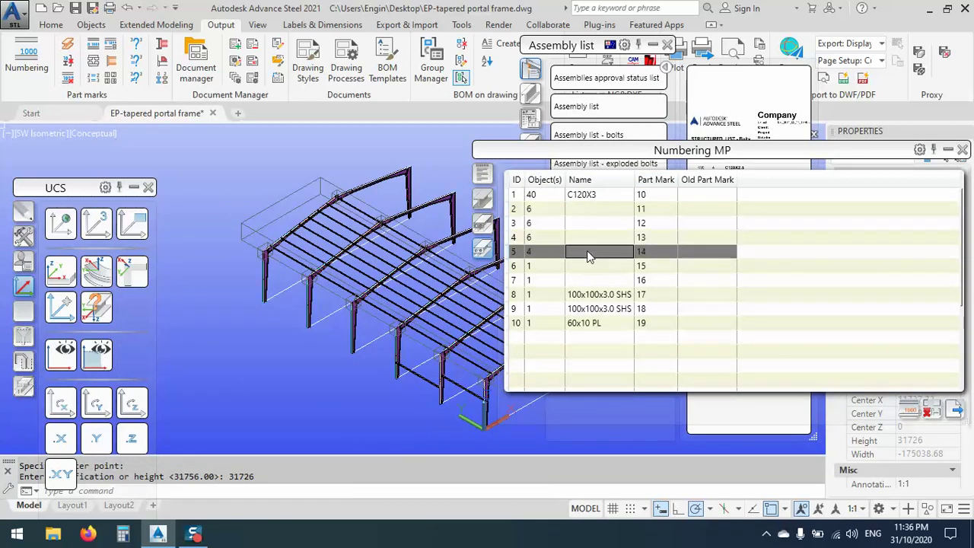
click(589, 263)
click(599, 280)
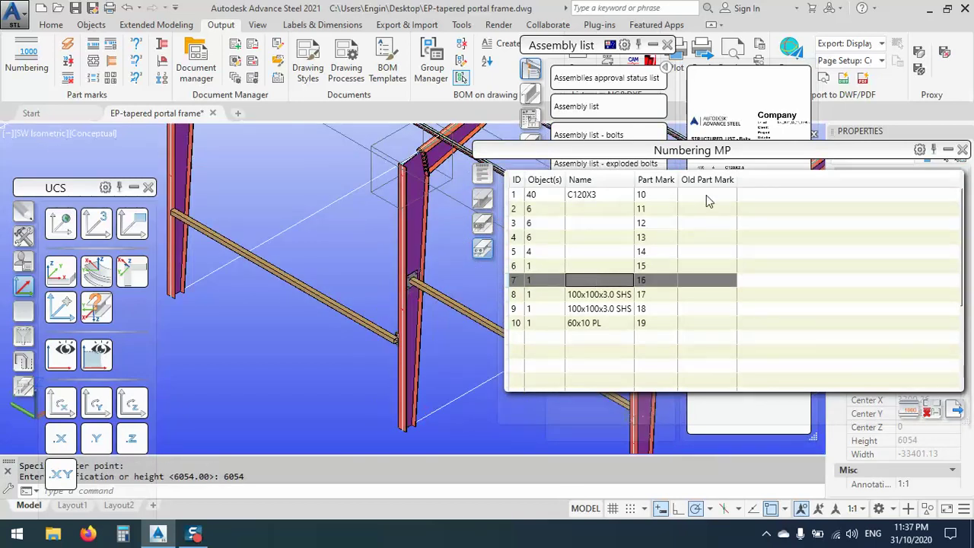
drag(644, 168, 205, 210)
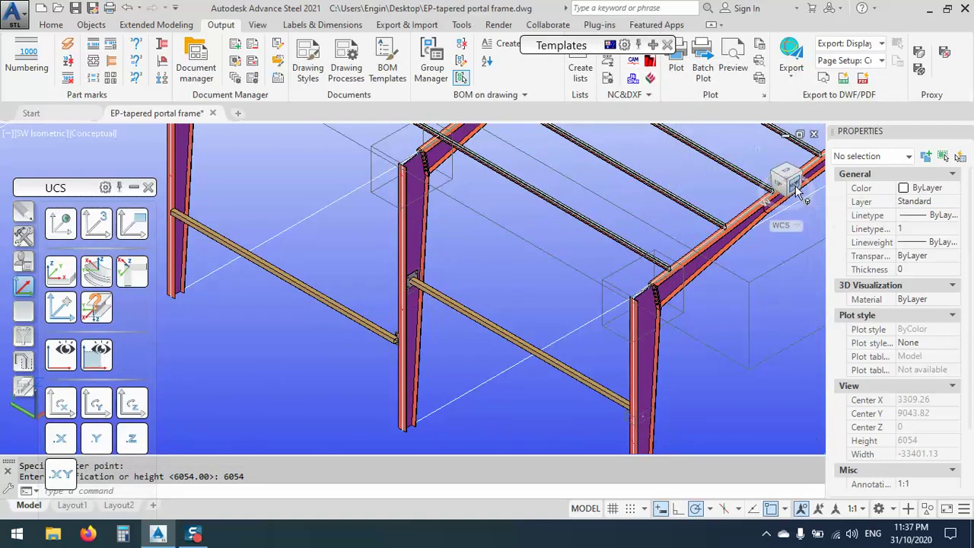
Select the six tapered columns at the frame's left side from the front and set their representation to Separated.
click(796, 189)
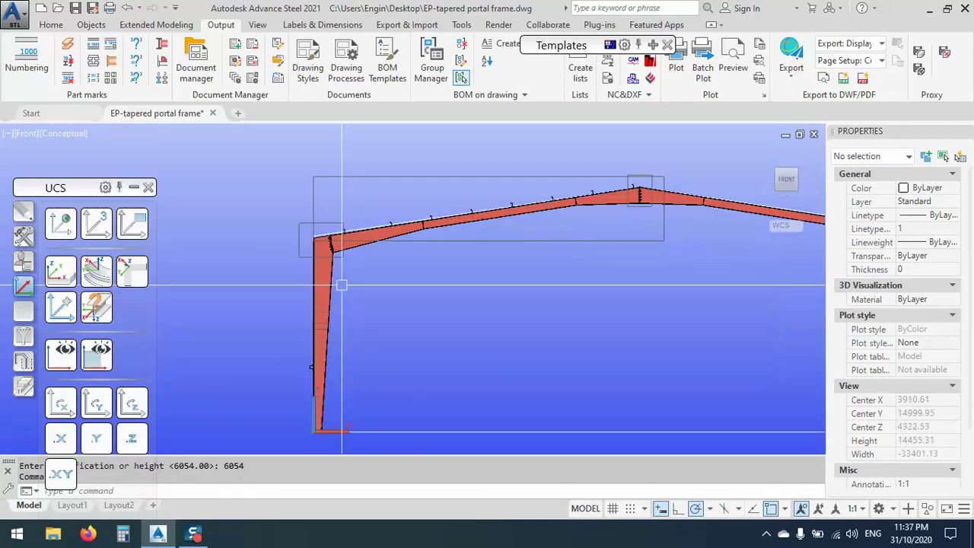
scroll(342, 284, up, 3)
click(322, 282)
click(314, 283)
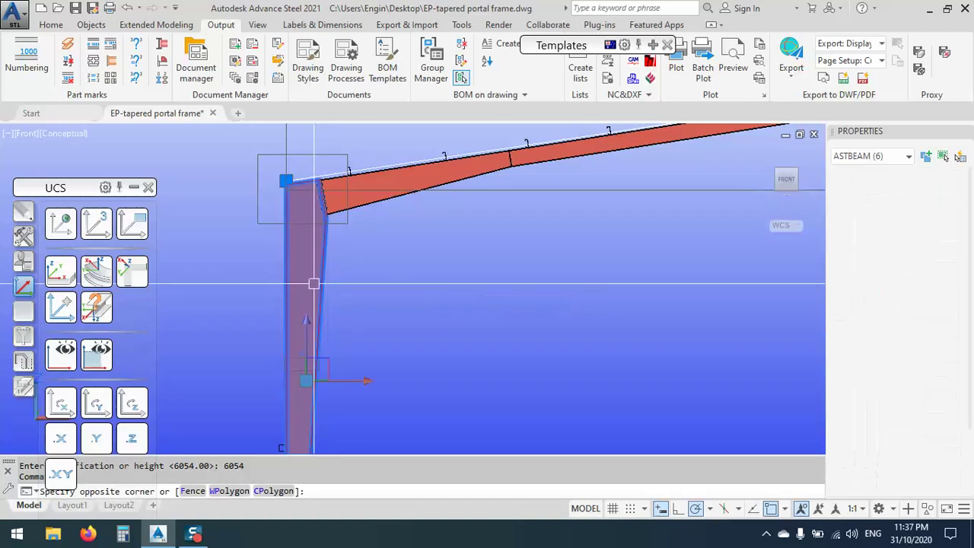
right_click(373, 292)
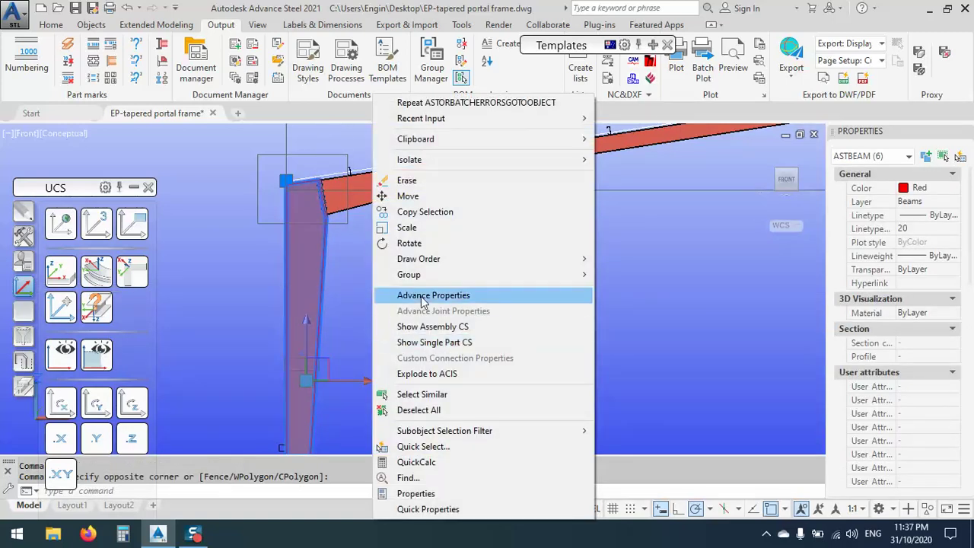
click(423, 299)
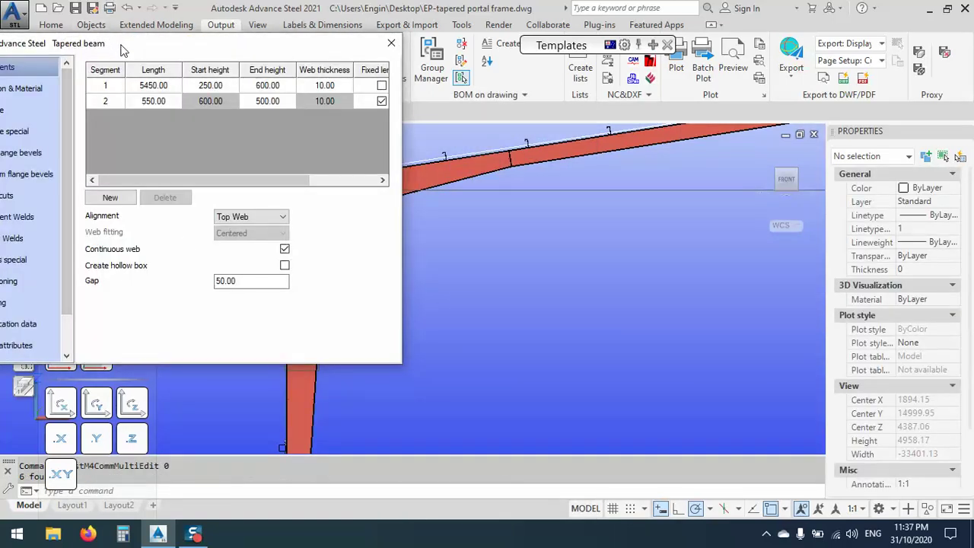
drag(122, 50, 349, 28)
scroll(248, 293, down, 1)
click(247, 299)
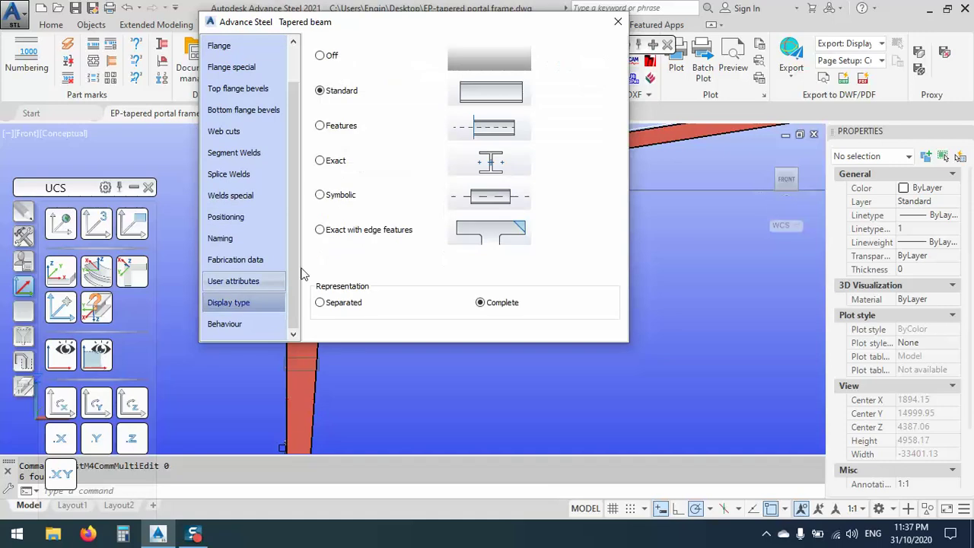
click(321, 302)
Set the left columns to be treated as separate beams in BOM, drawings and numbering, and close their properties.
click(229, 324)
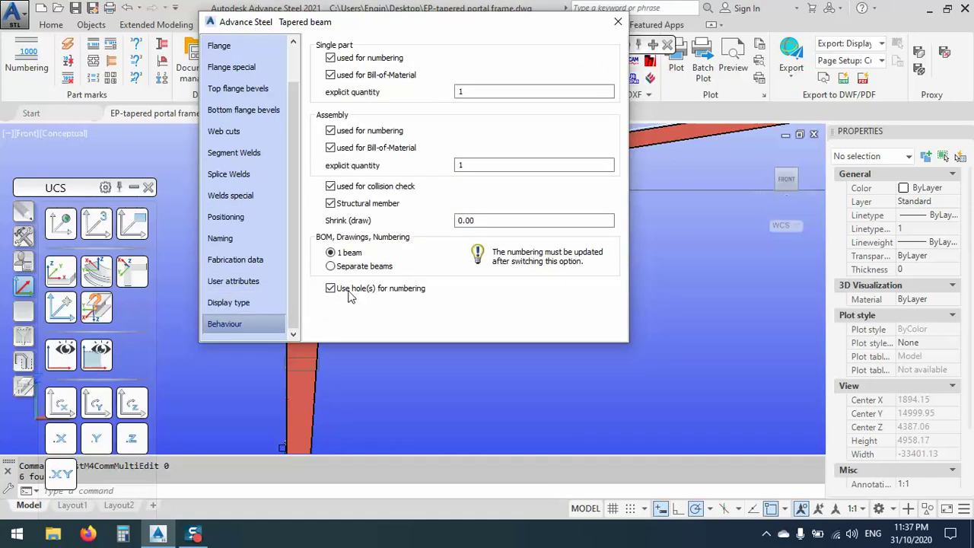
click(330, 266)
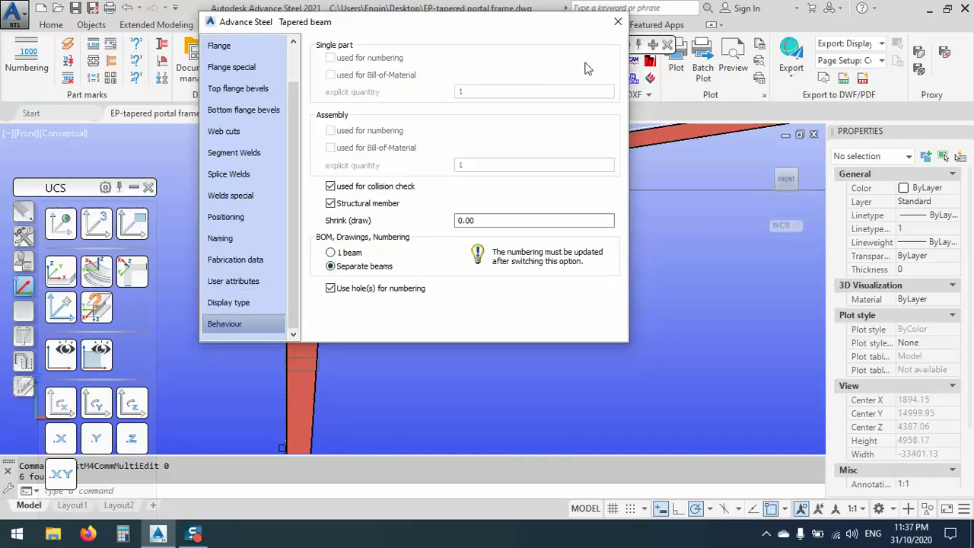
click(221, 303)
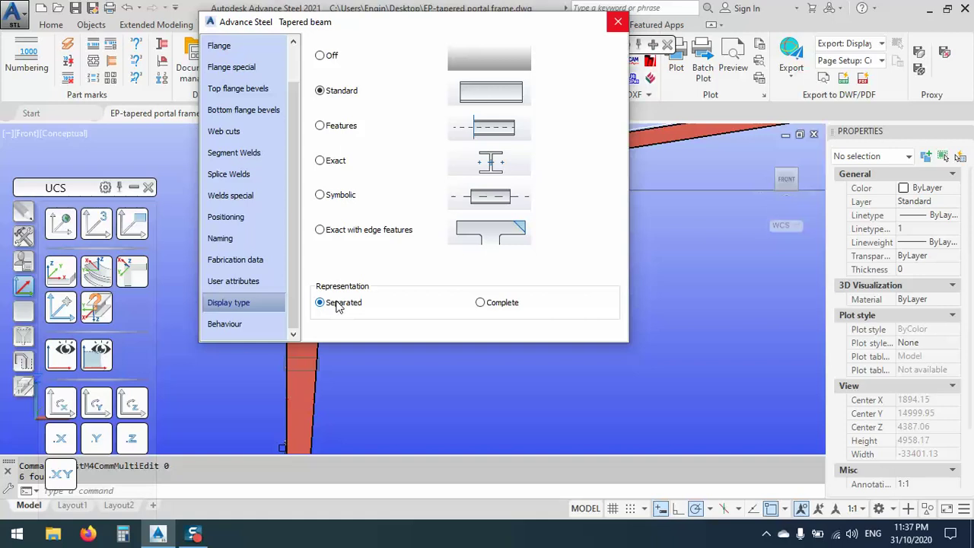
click(227, 326)
click(618, 21)
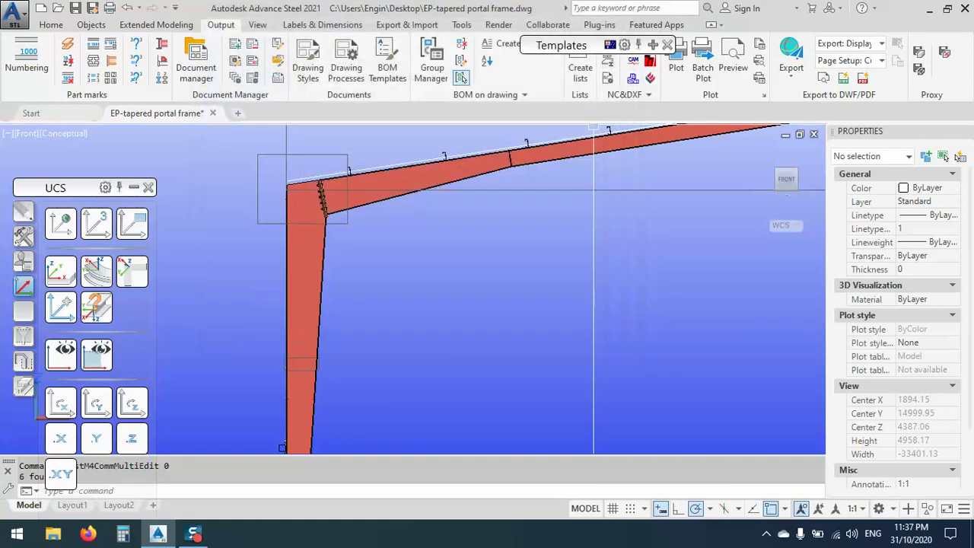
Select the tapered rafters on both sides of the ridge in all six portal frames.
scroll(418, 290, up, 3)
scroll(380, 250, up, 5)
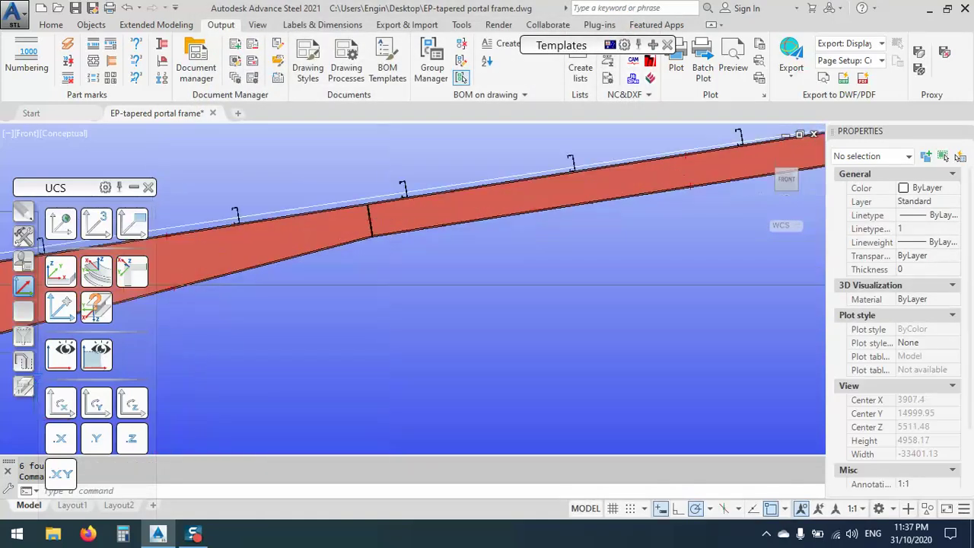
click(378, 252)
scroll(314, 245, down, 2)
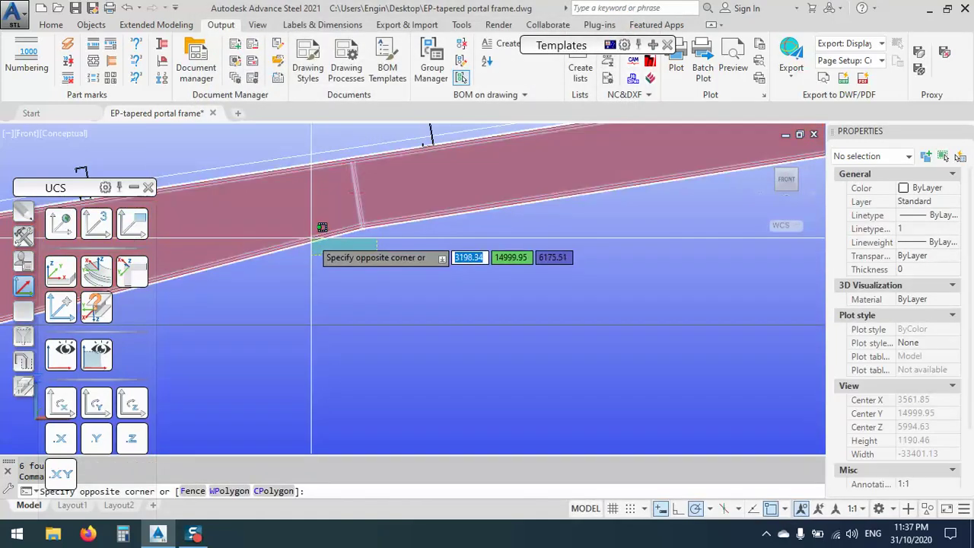
click(312, 235)
scroll(311, 235, down, 2)
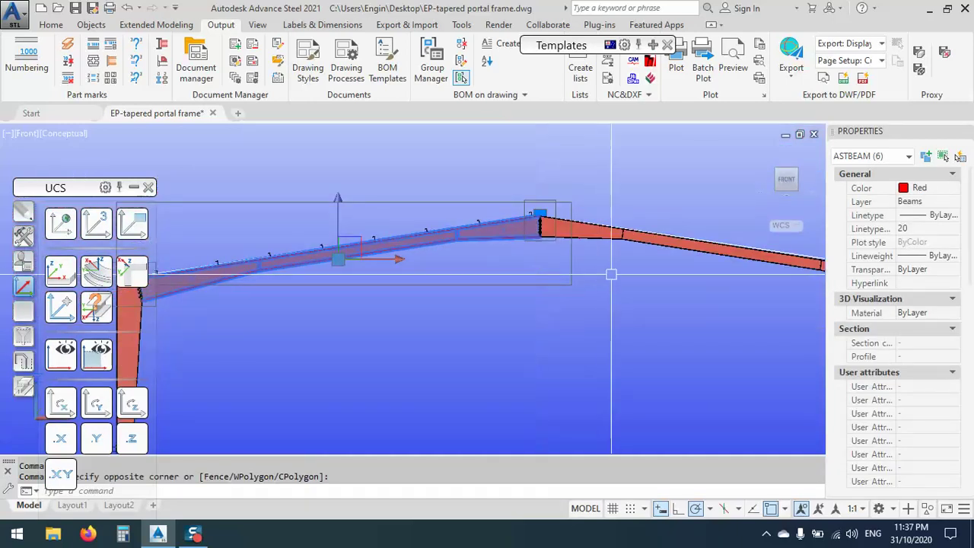
scroll(681, 189, up, 4)
click(674, 243)
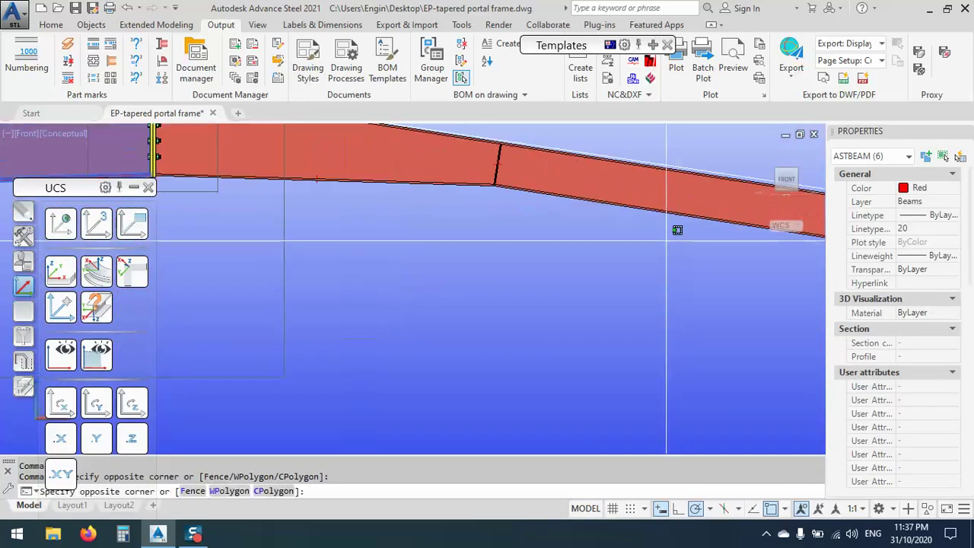
click(646, 204)
scroll(401, 236, down, 4)
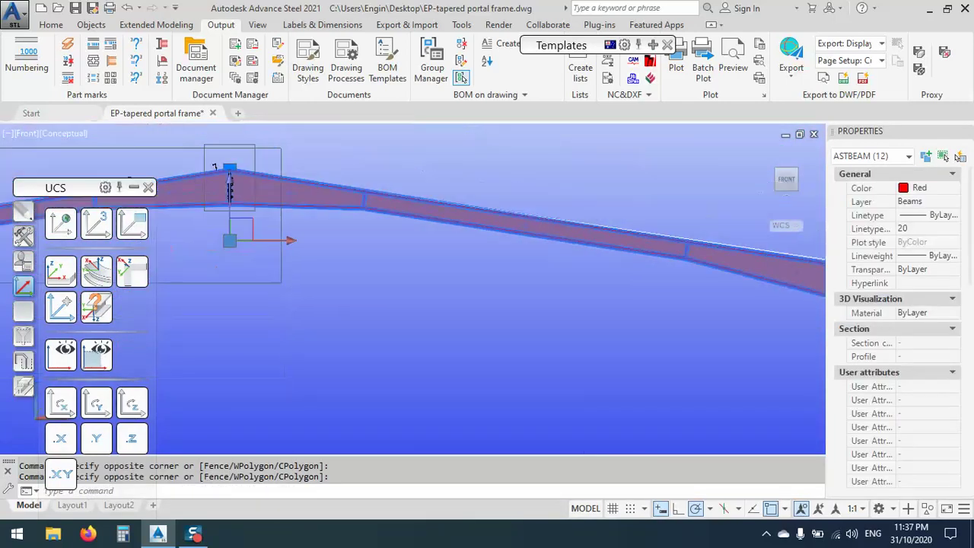
scroll(503, 312, up, 7)
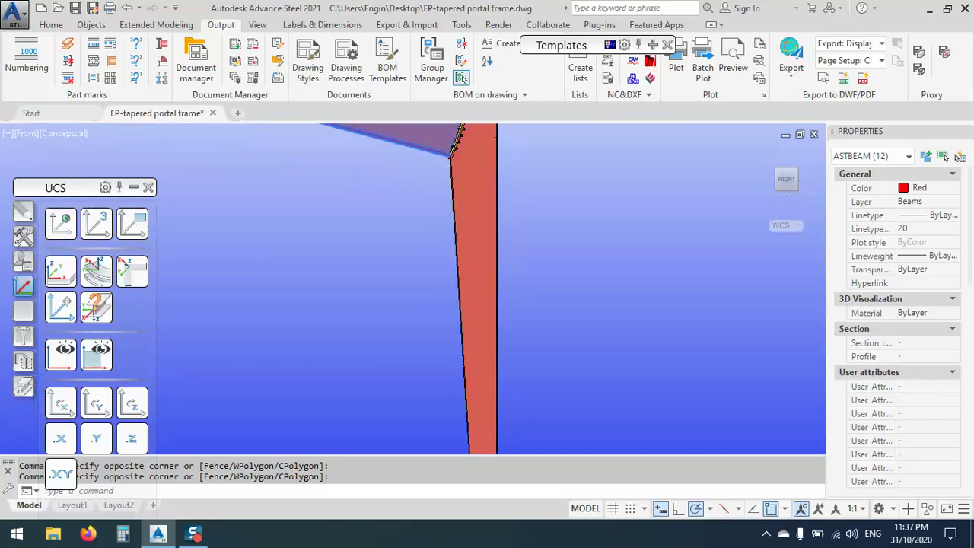
click(495, 308)
click(338, 206)
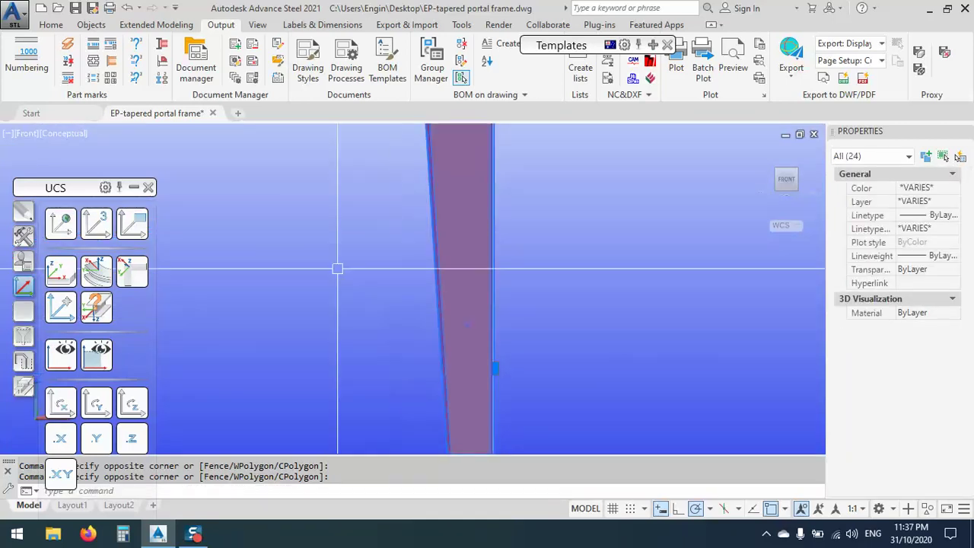
right_click(339, 195)
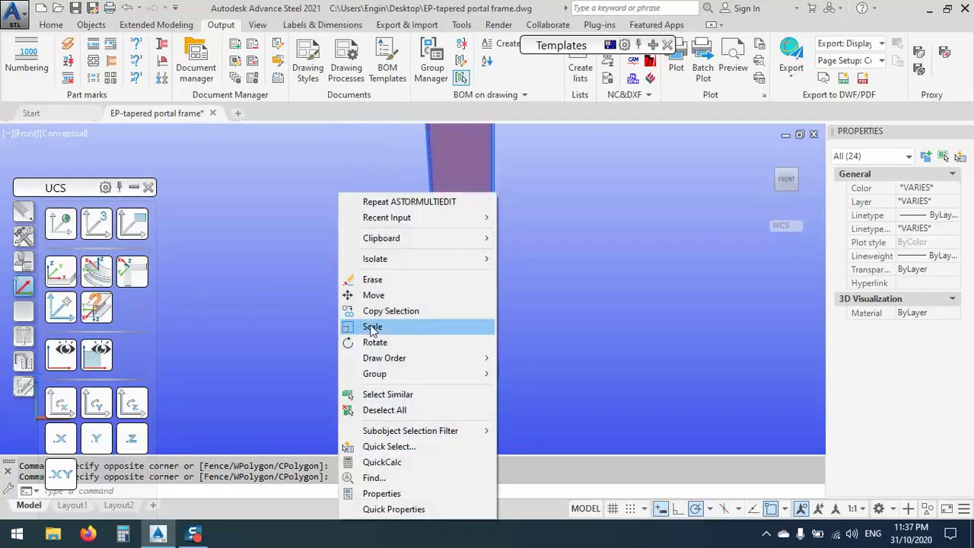
click(565, 286)
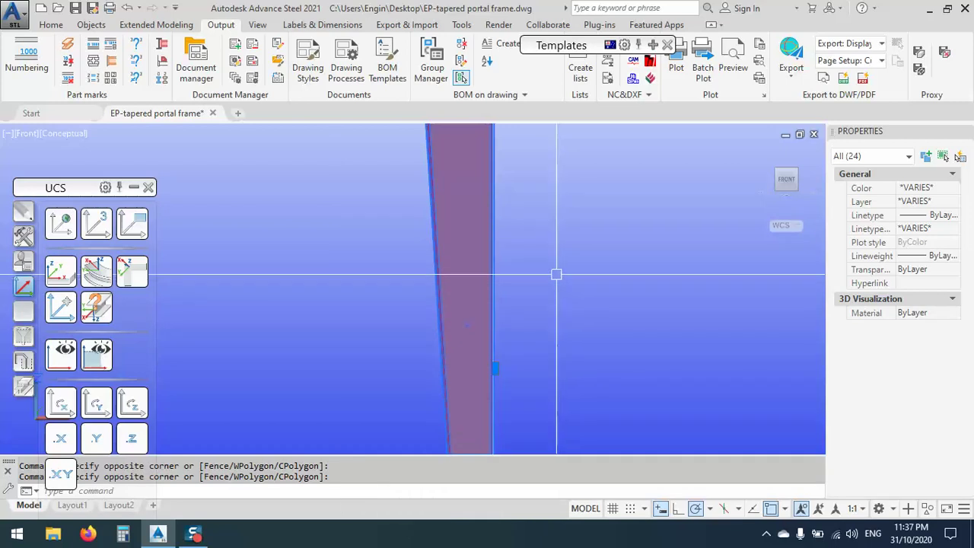
click(558, 259)
click(454, 302)
Set the twelve selected rafters to be treated as separate beams in BOM, drawings and numbering, and close their properties.
scroll(444, 311, down, 5)
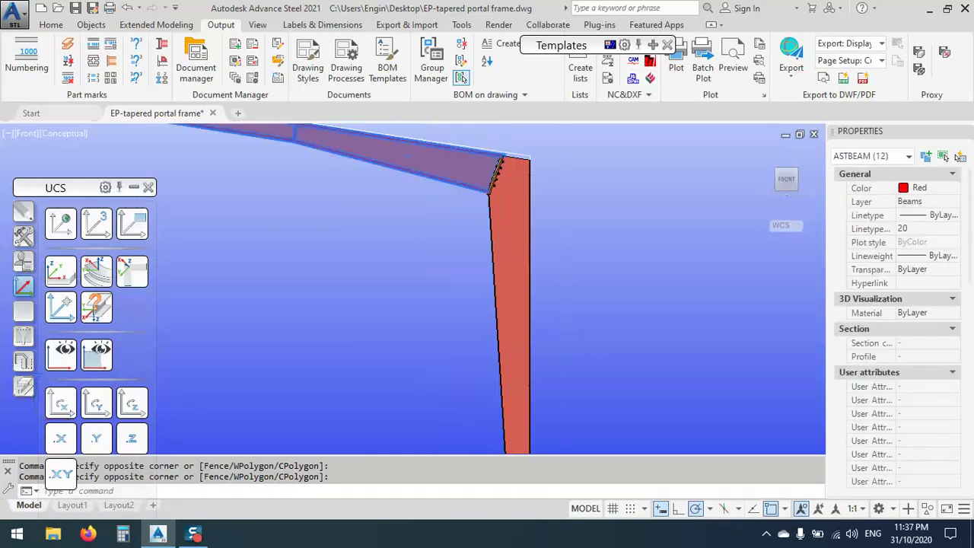
right_click(439, 322)
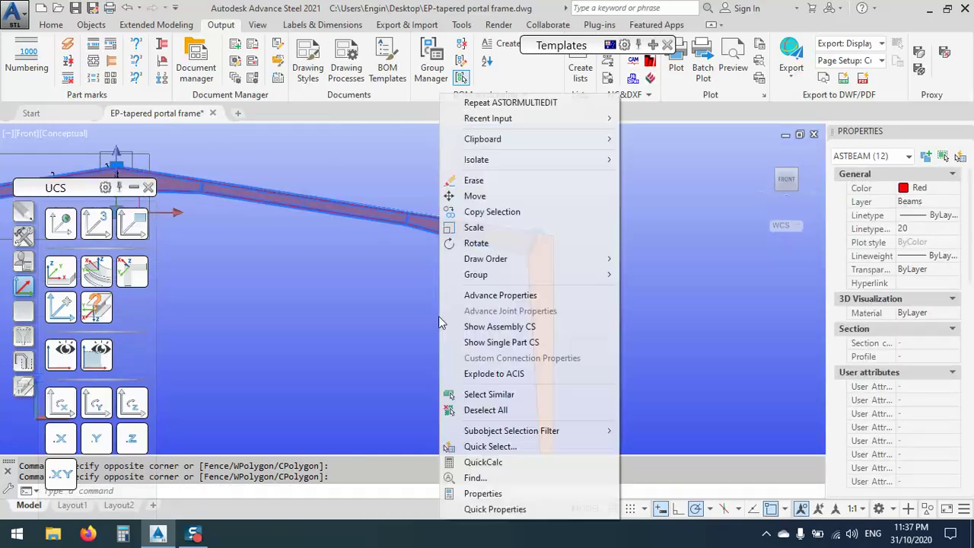
click(473, 295)
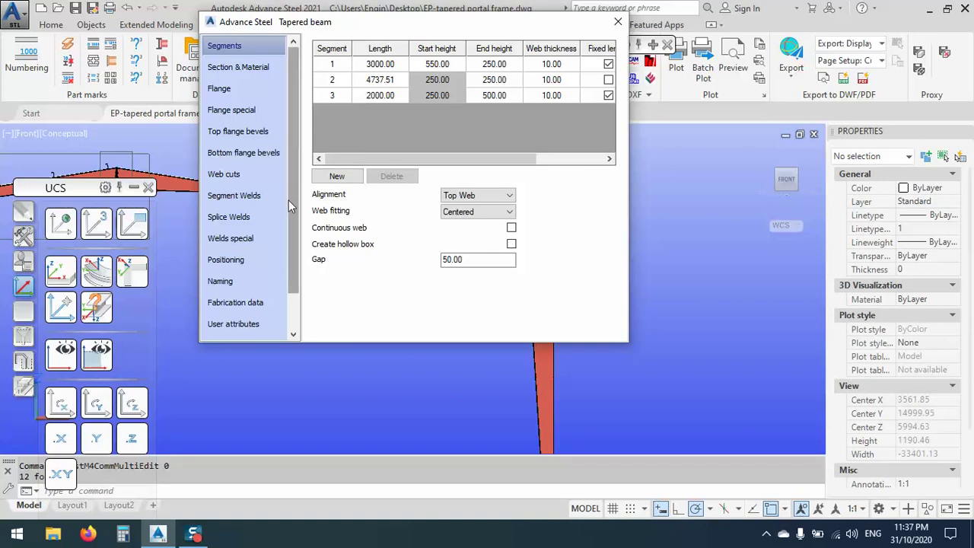
scroll(285, 274, down, 2)
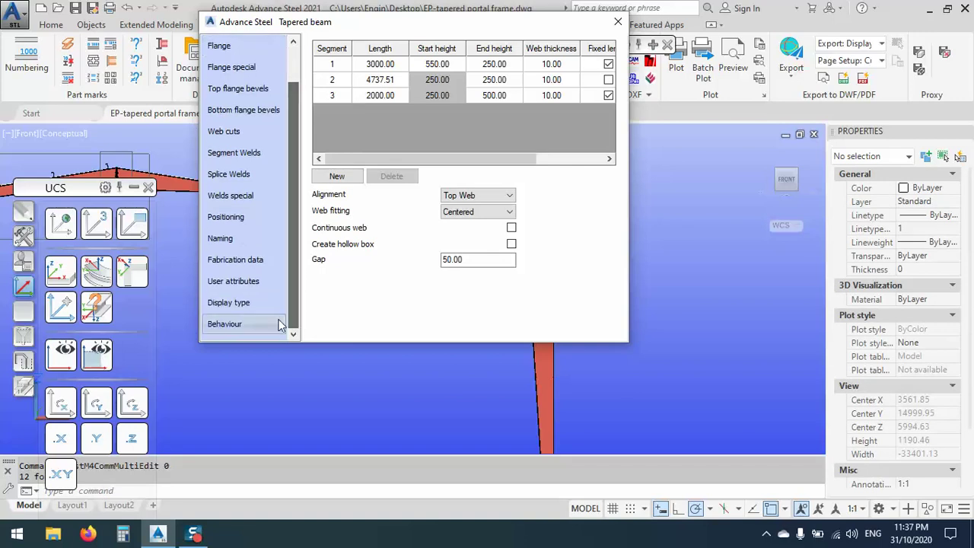
click(238, 302)
click(239, 323)
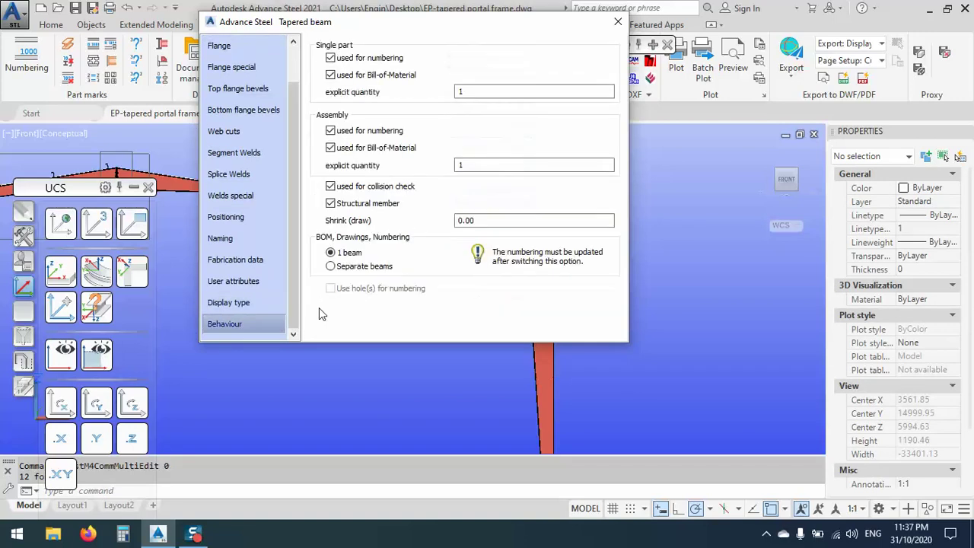
click(359, 265)
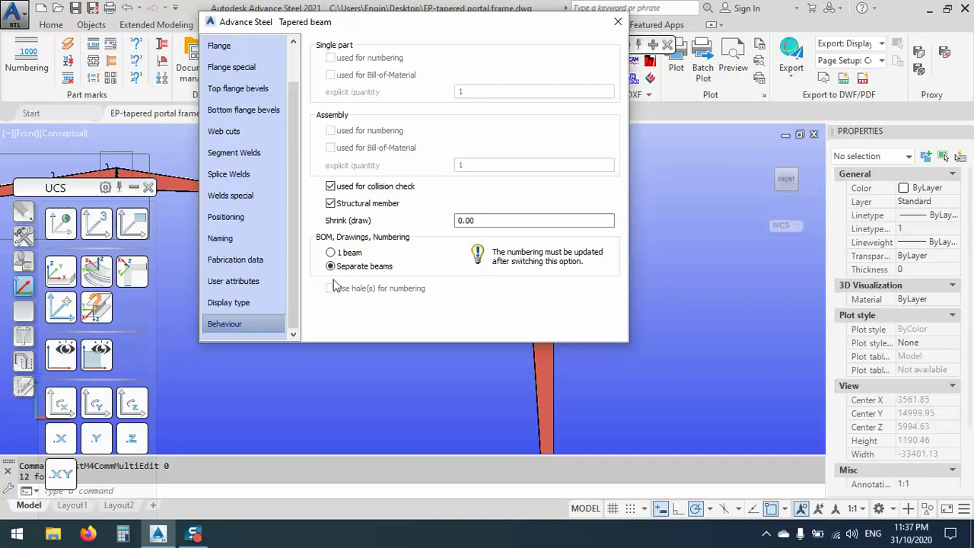
click(618, 22)
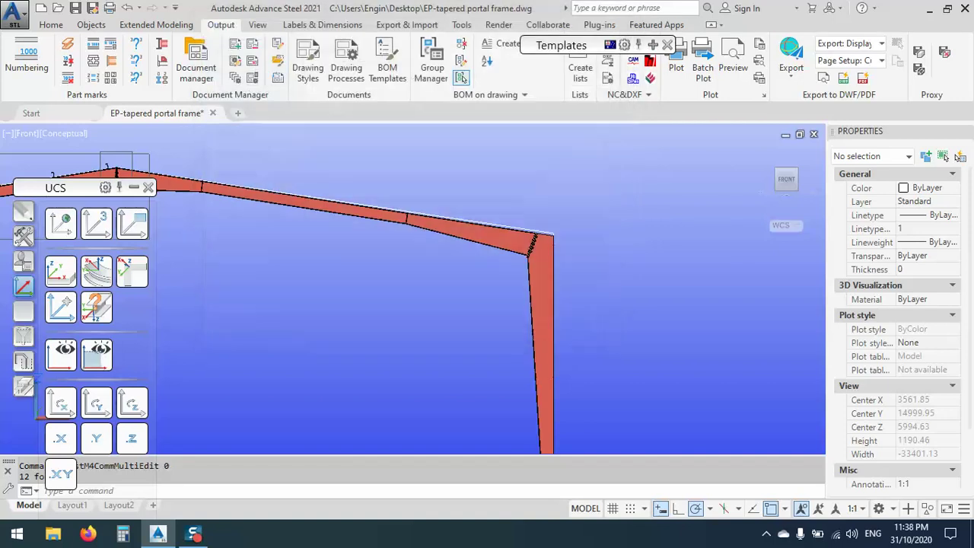
Erase the six lines spanning between the column bases across the portal frames.
scroll(537, 283, up, 3)
scroll(538, 283, up, 2)
click(509, 284)
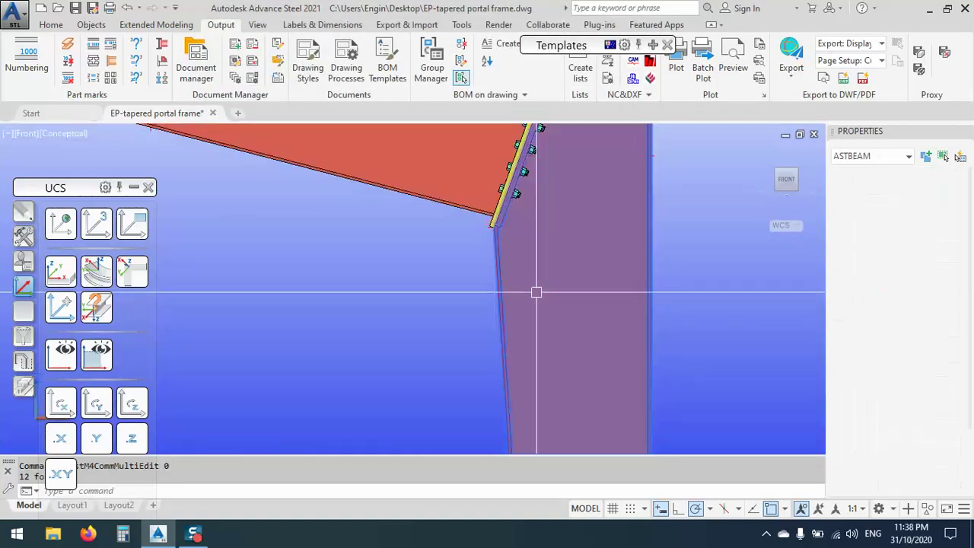
scroll(496, 305, down, 5)
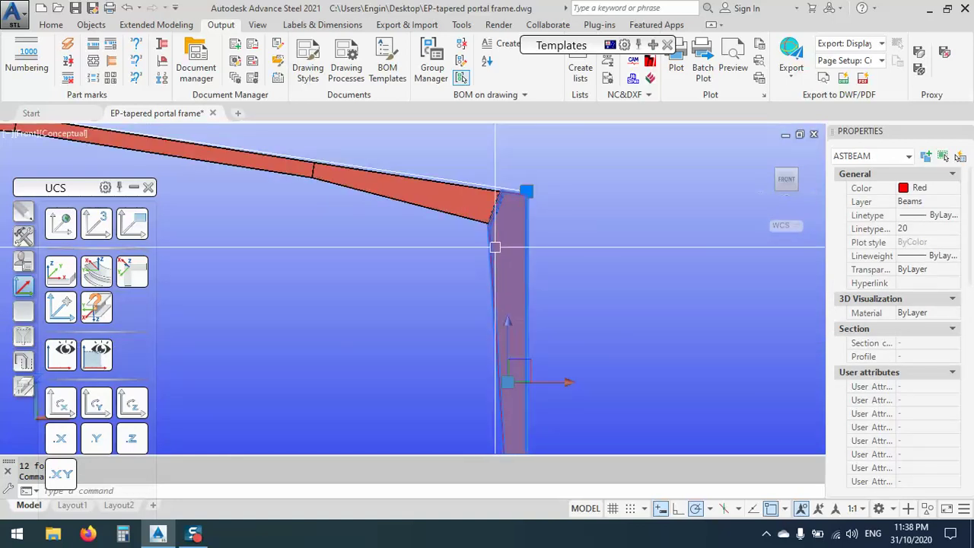
scroll(501, 374, up, 3)
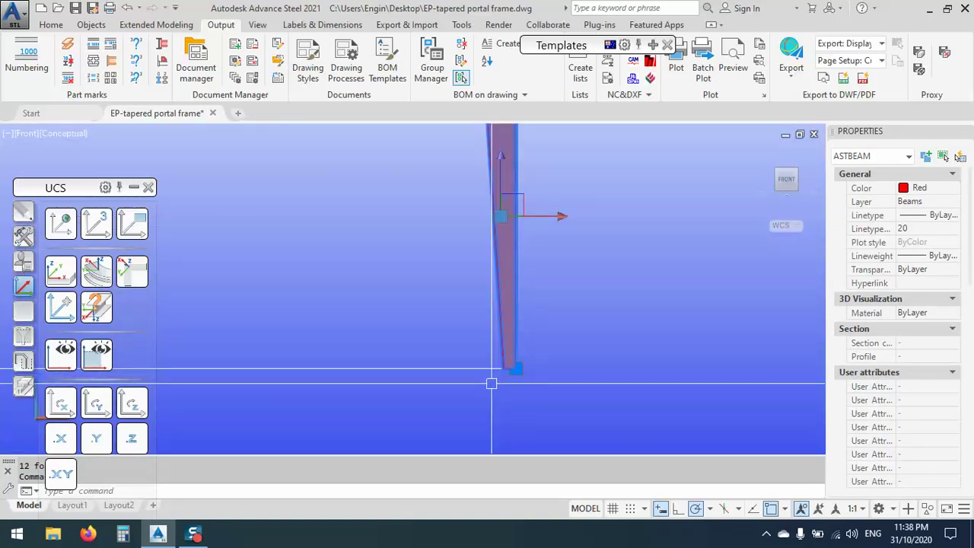
key(Escape)
scroll(502, 371, up, 2)
click(479, 394)
mouse_move(456, 325)
mouse_down()
mouse_move(16, 328)
mouse_move(440, 329)
mouse_up()
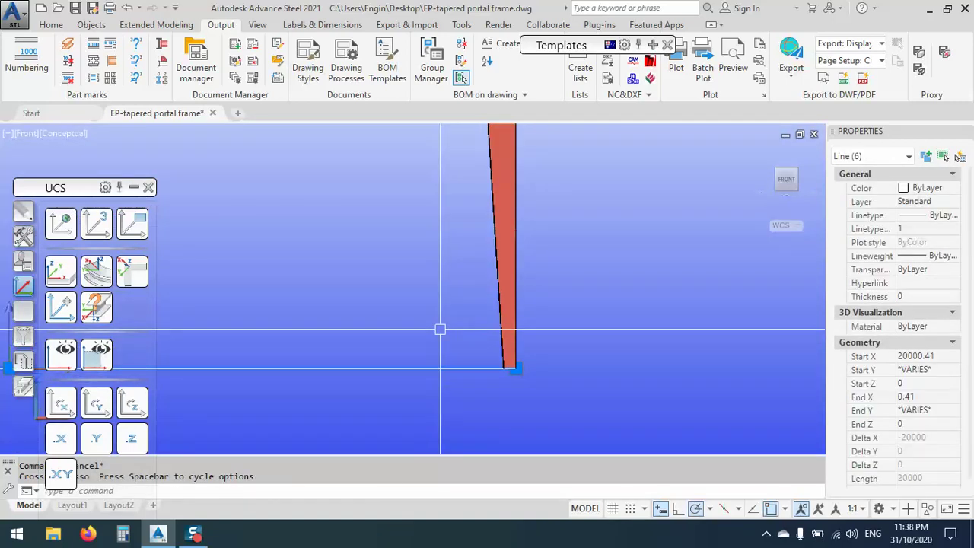
key(Delete)
Select the six tapered columns at the frame's right side from the front and open their Advance Properties.
scroll(504, 372, up, 3)
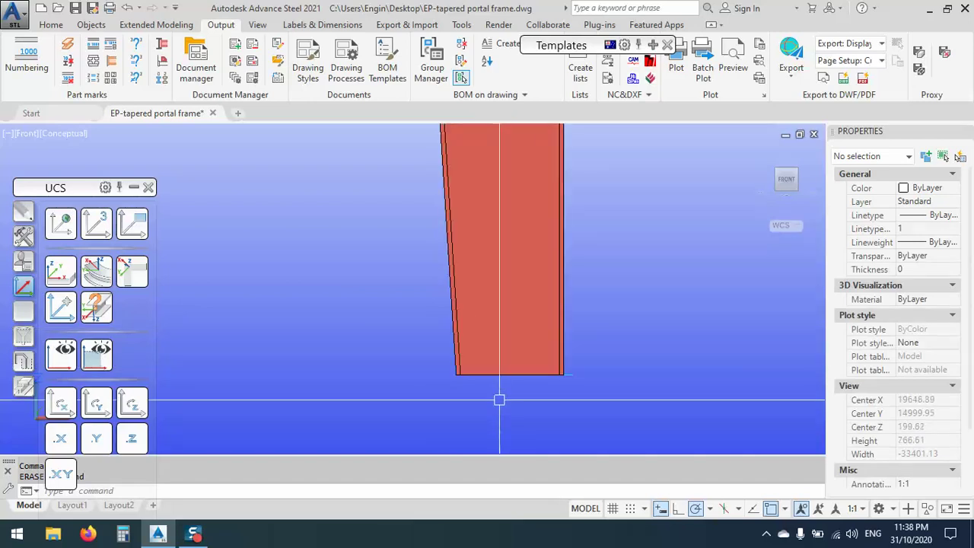
click(496, 402)
drag(479, 358, 376, 348)
right_click(378, 347)
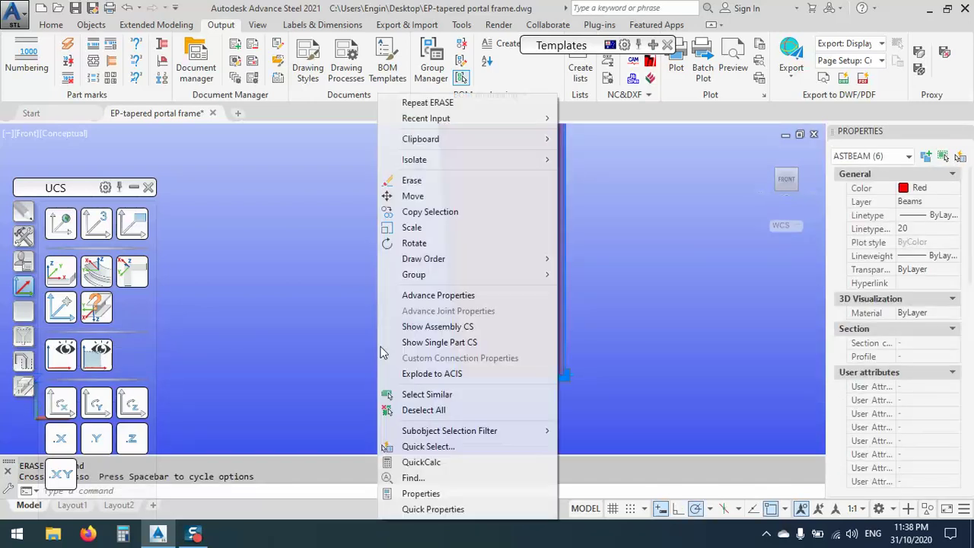
click(415, 296)
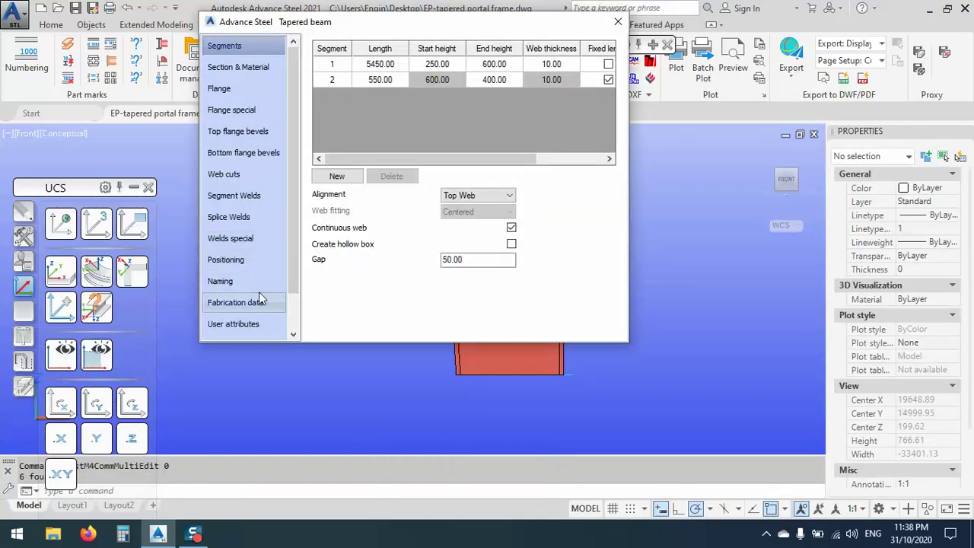
Set the right columns' representation to Separated, treat them as separate beams in BOM, drawings and numbering, and close their properties.
scroll(258, 296, down, 1)
click(259, 301)
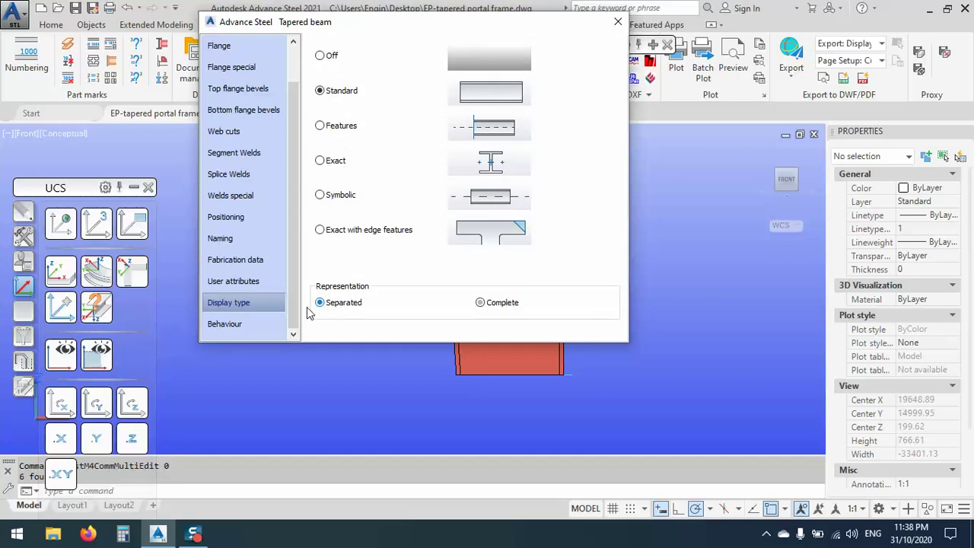
click(240, 323)
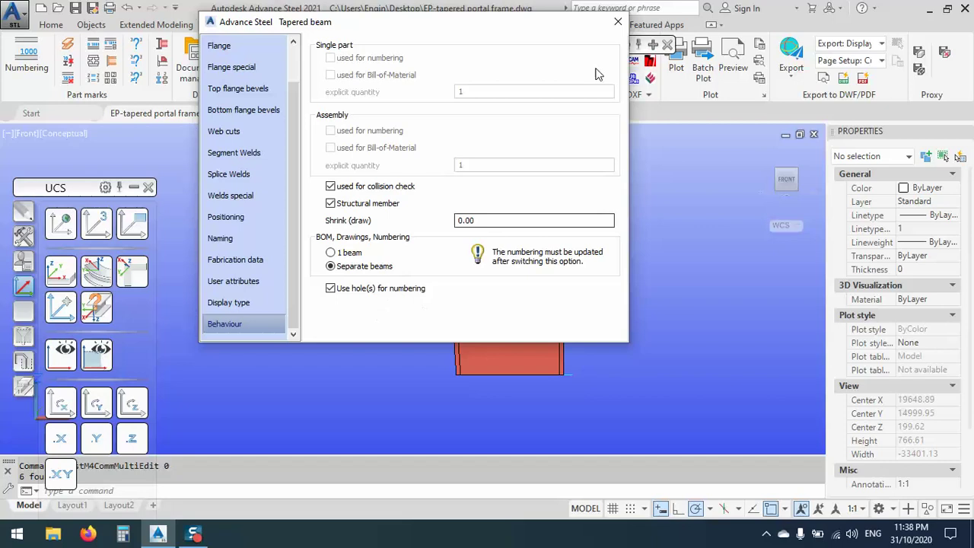
click(618, 21)
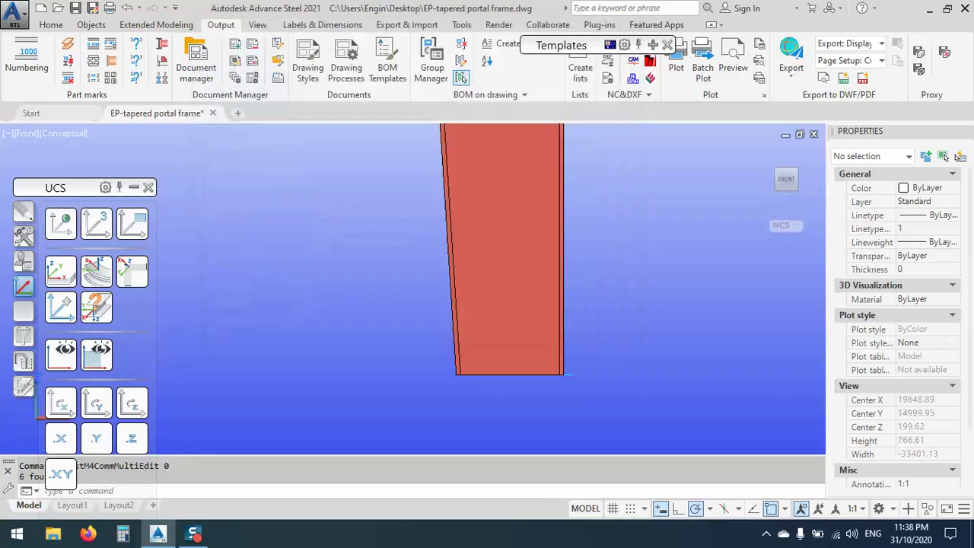
Select the entire structure in an isometric view and run numbering on its single parts and assemblies with the existing settings.
click(779, 177)
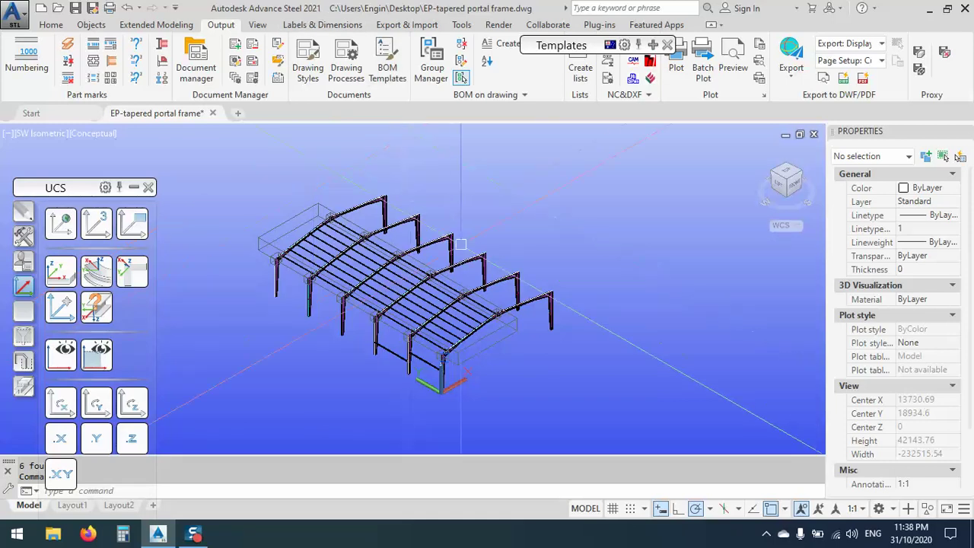
click(605, 406)
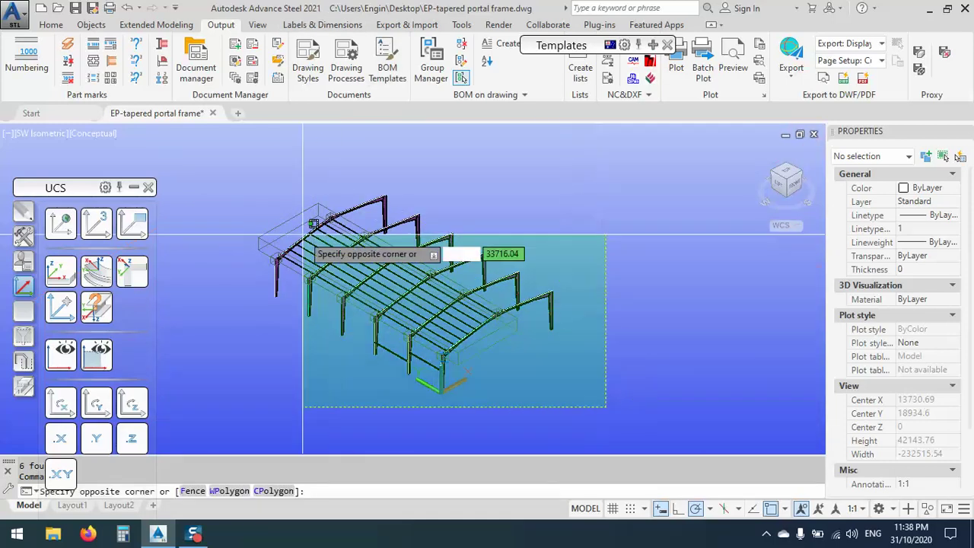
click(218, 160)
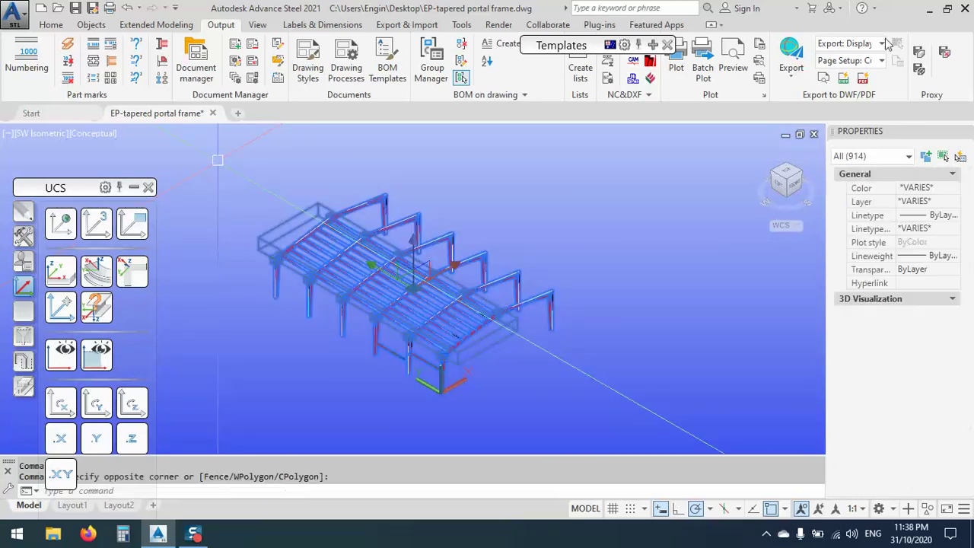
click(27, 67)
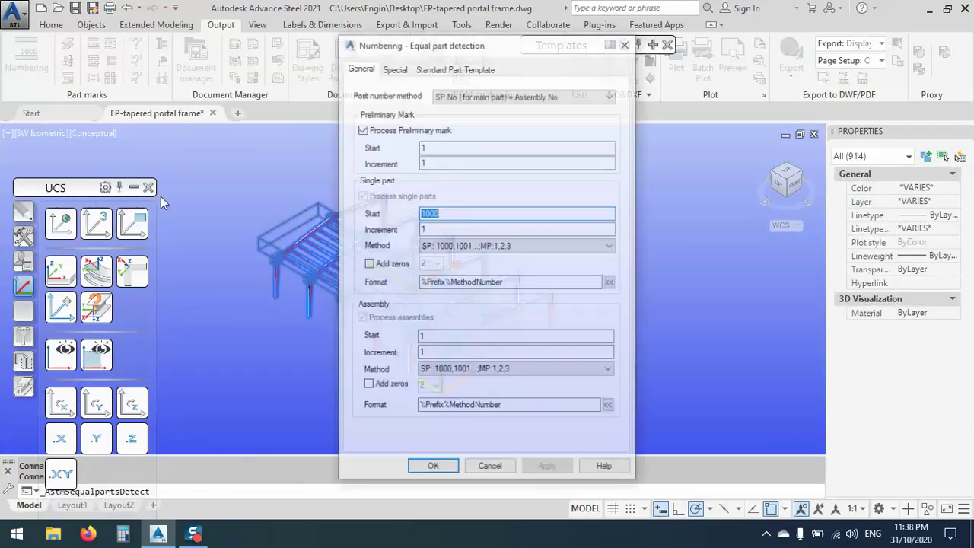
click(434, 466)
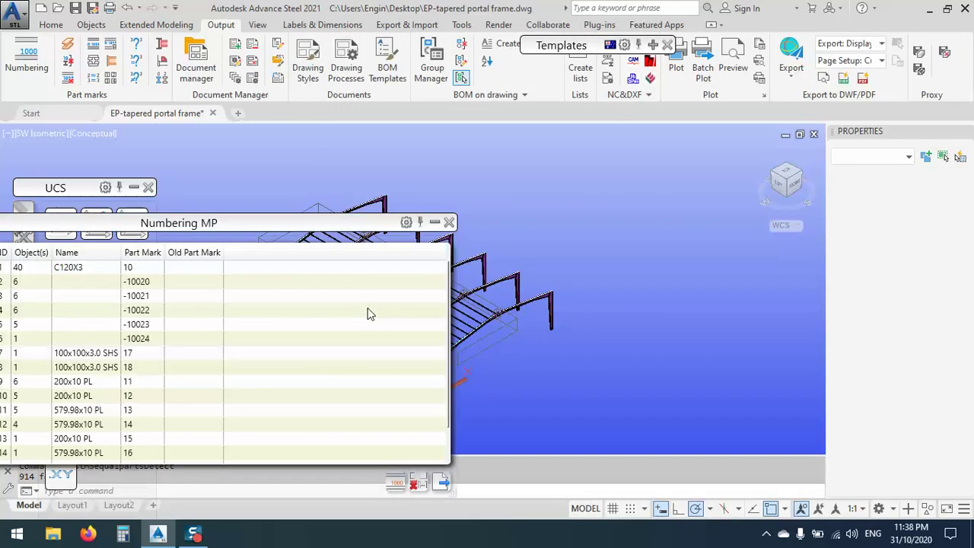
Check the unnamed entries and their part marks in the main-part numbering results, and close the results.
drag(310, 220, 590, 71)
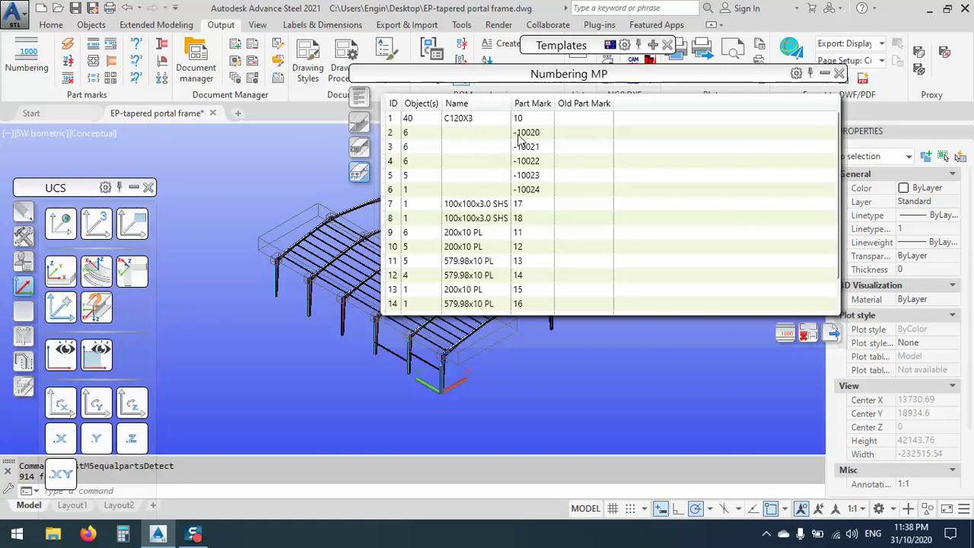
click(459, 135)
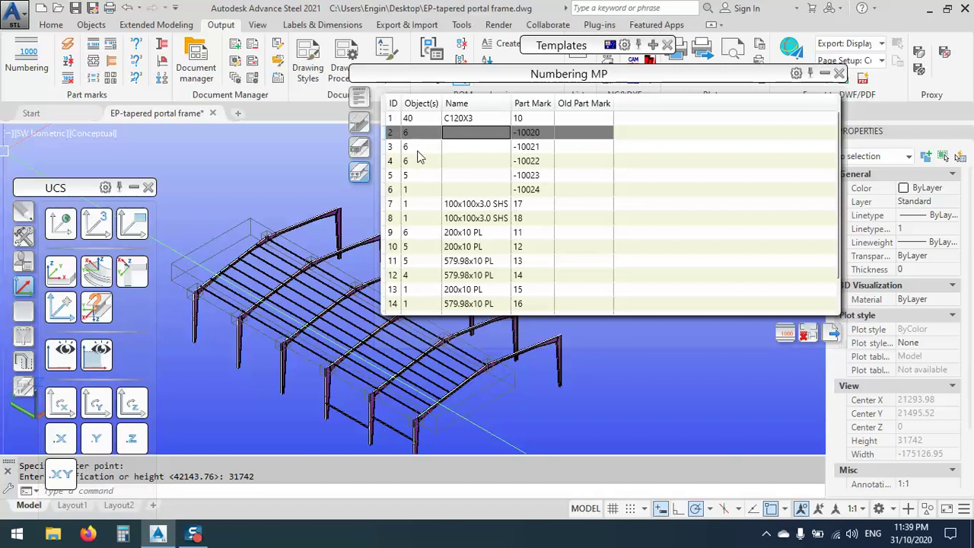
click(458, 143)
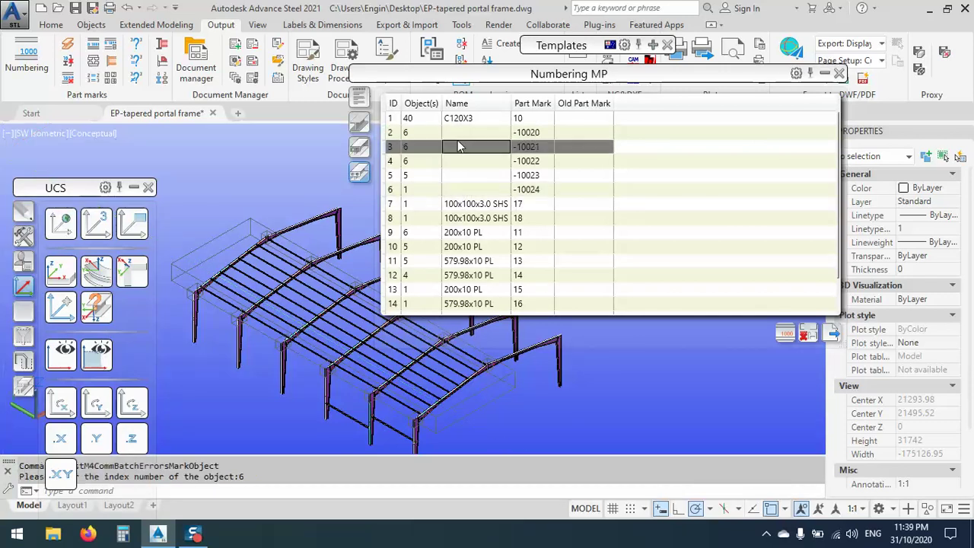
click(457, 176)
click(456, 190)
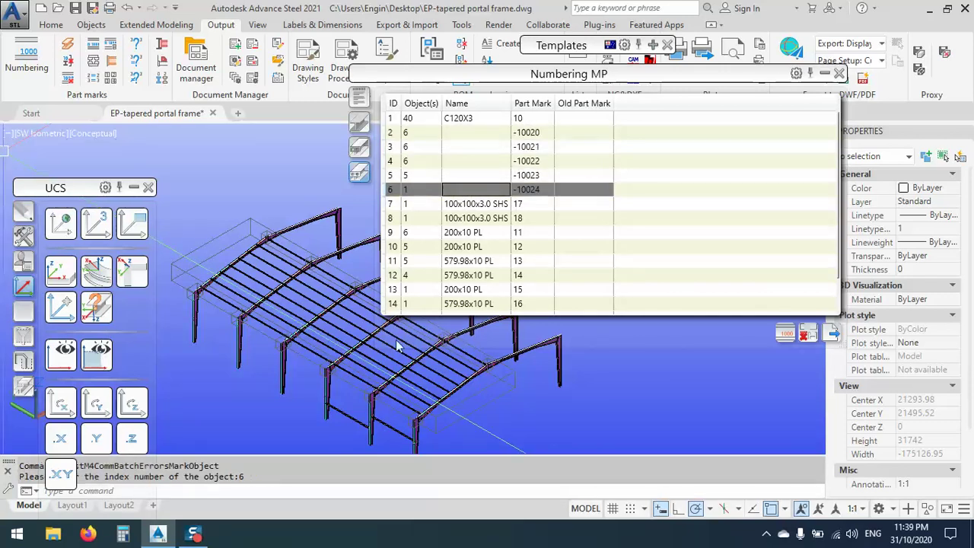
click(838, 74)
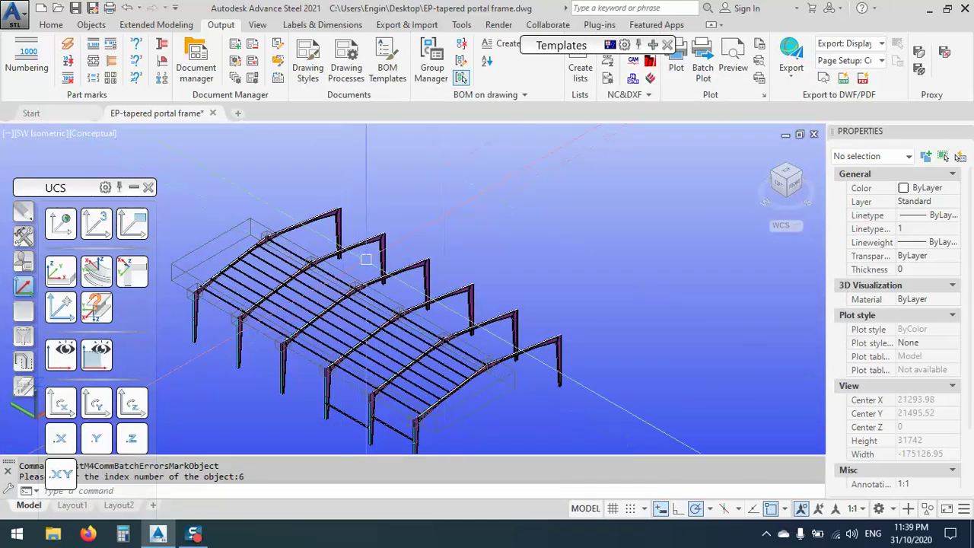
Generate a Plate list from the part list templates.
click(652, 46)
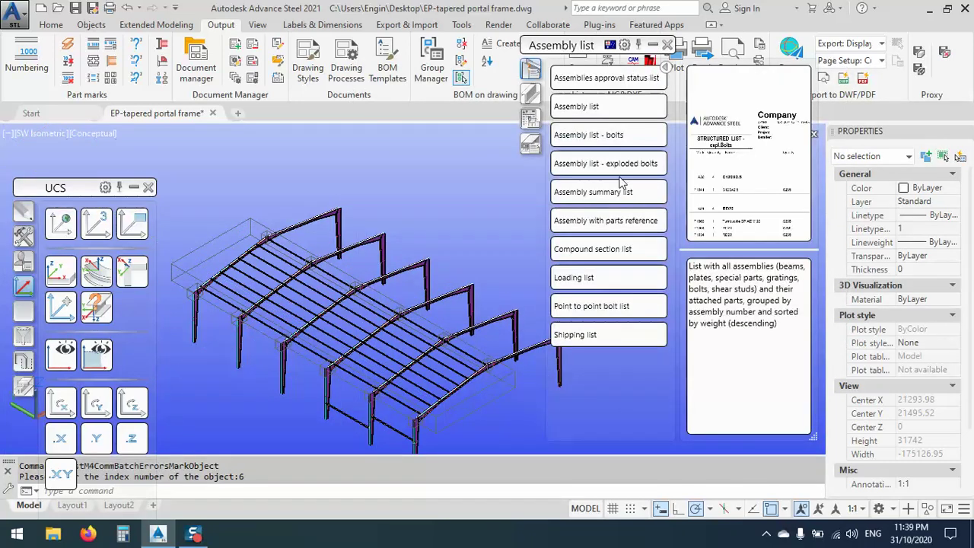
click(531, 145)
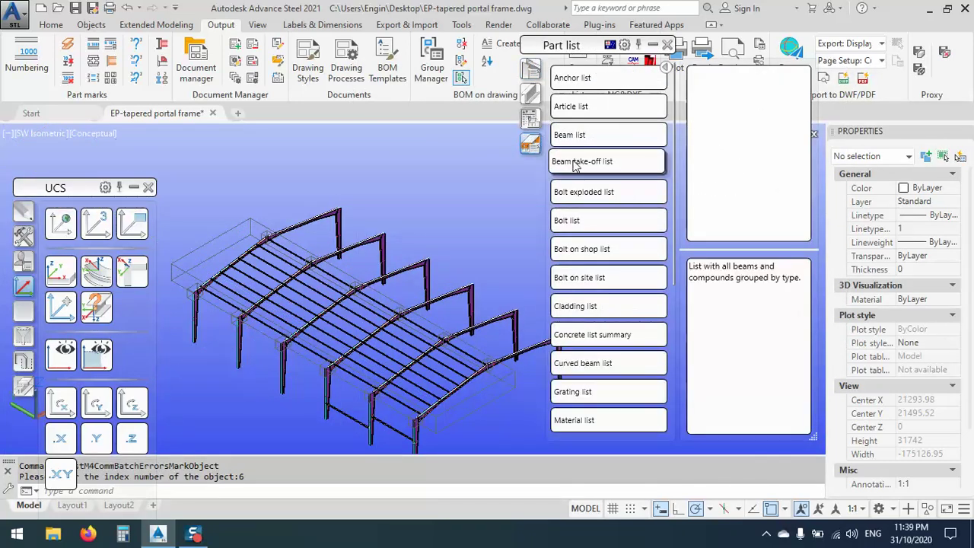
scroll(609, 323, down, 1)
scroll(609, 323, down, 1)
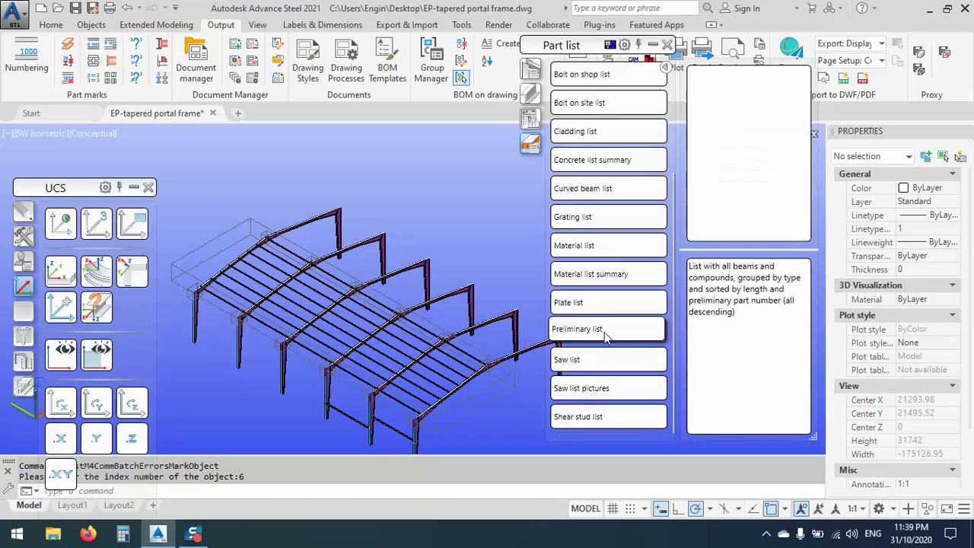
click(580, 303)
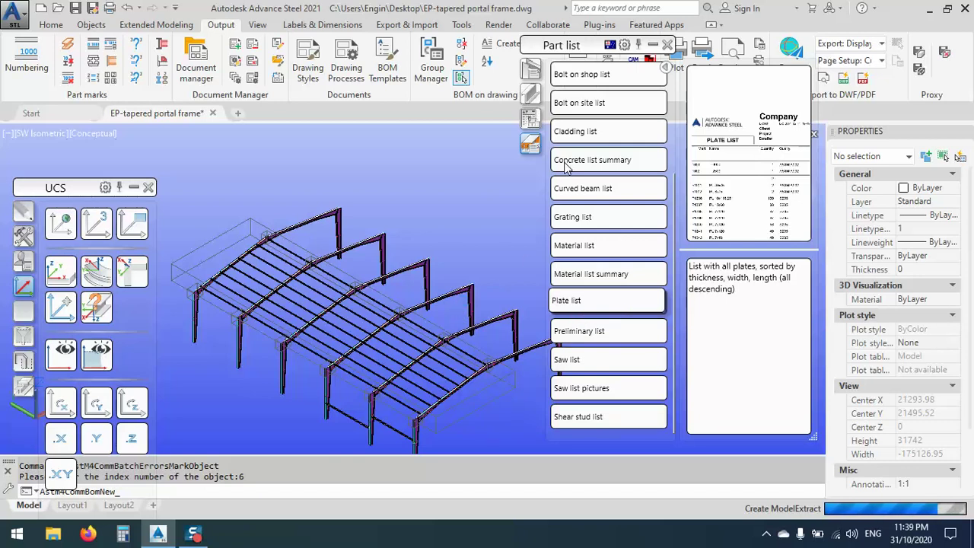
click(582, 255)
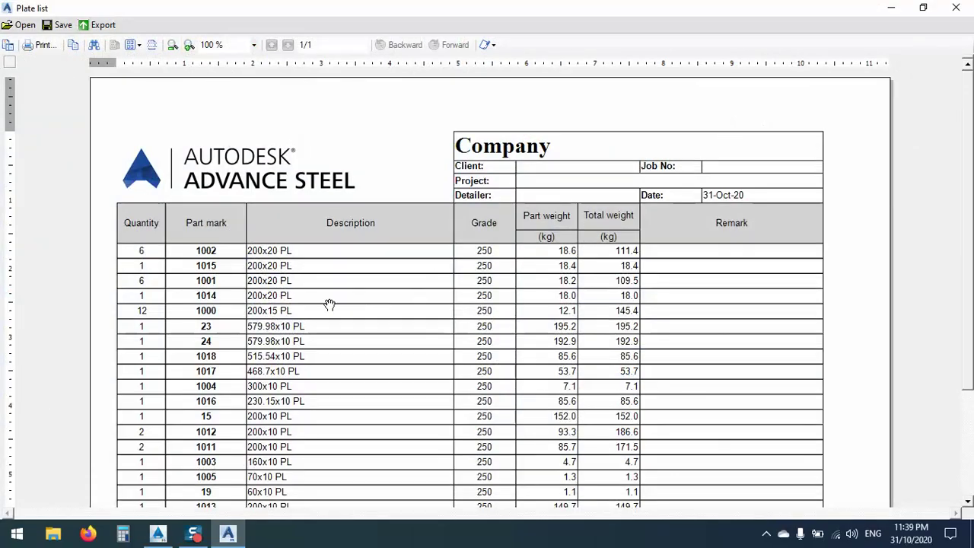
Examine the plate list's part marks, descriptions, quantities and weights, and close the report without saving it.
scroll(328, 304, down, 3)
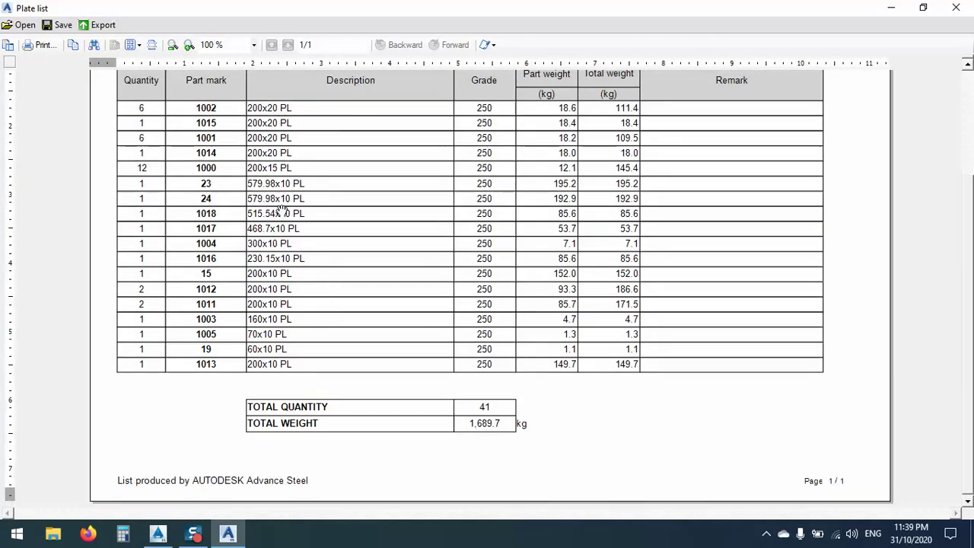
scroll(432, 262, up, 2)
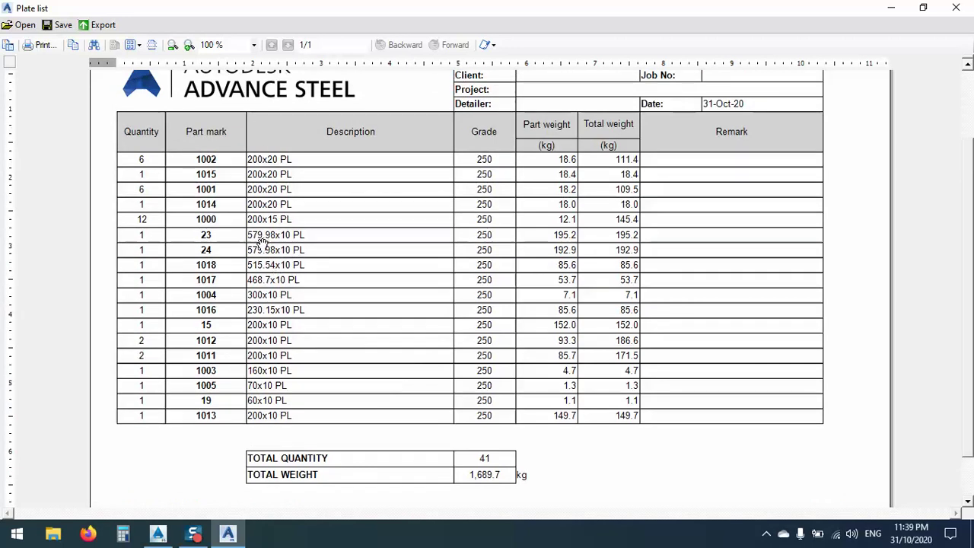
click(948, 12)
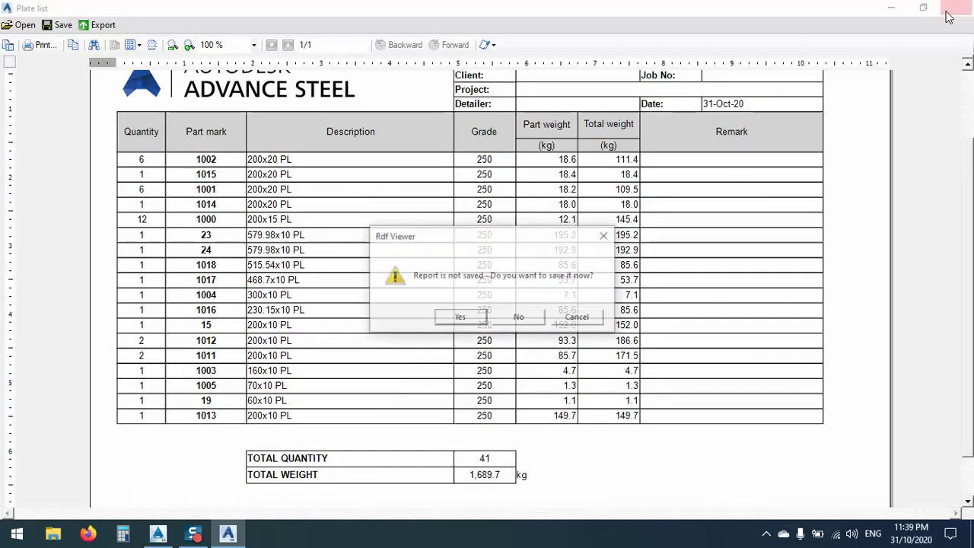
click(520, 319)
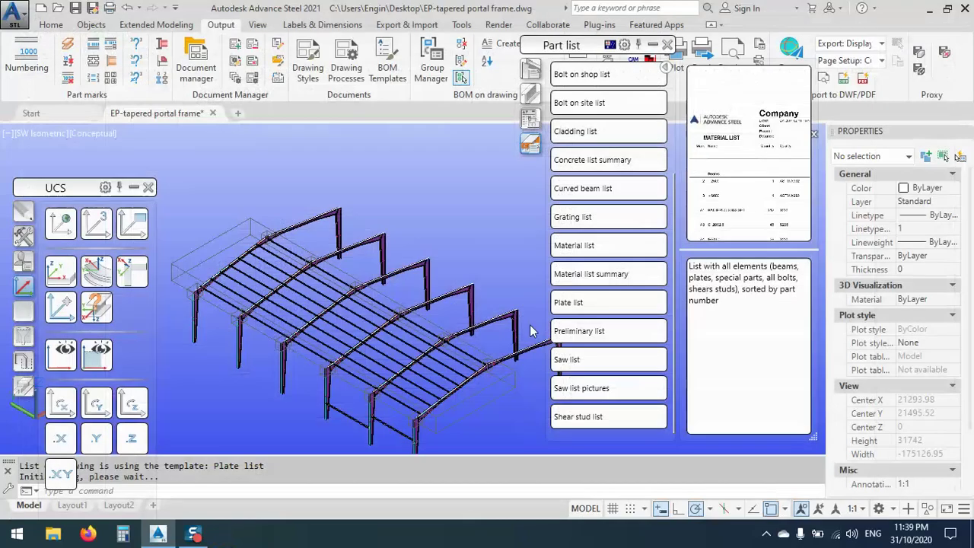
Generate a Material list from the part list templates.
click(599, 246)
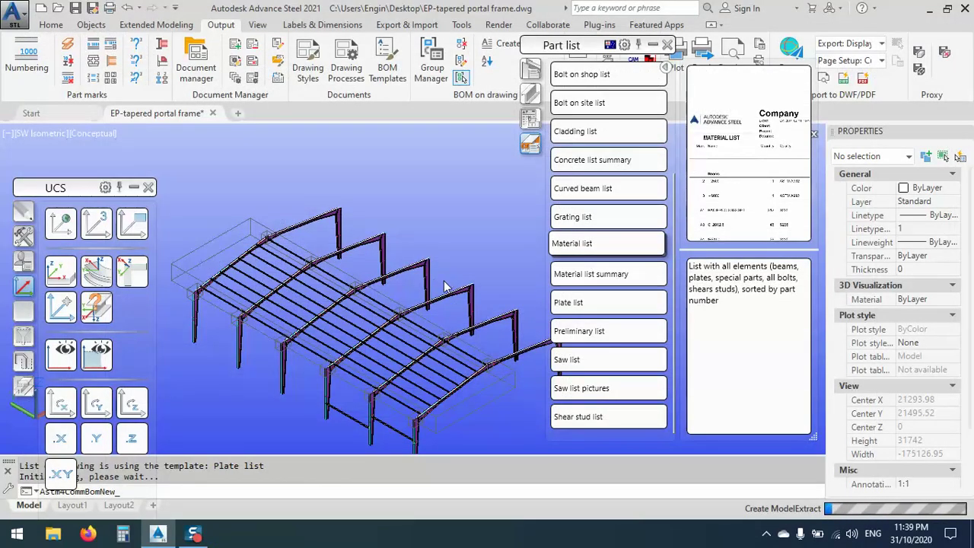